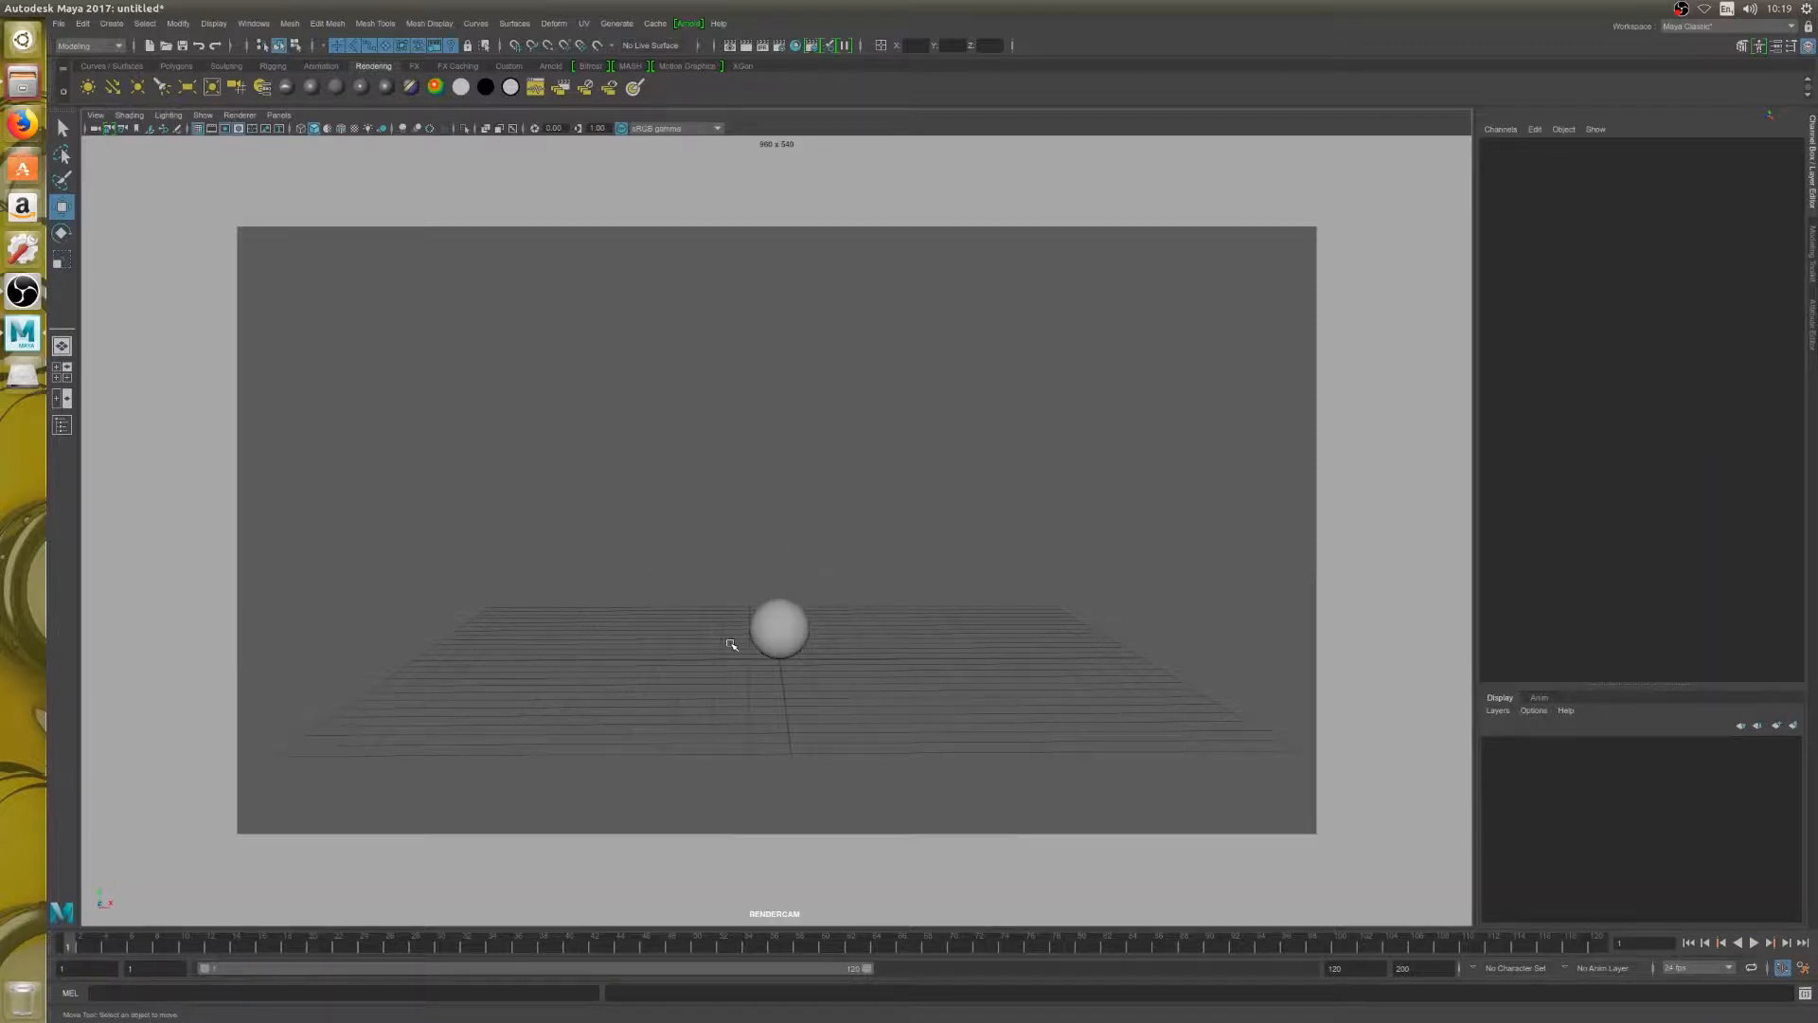
Reframe the RENDERCAM view around the sphere and grid, and lock its camera
{"action": "middle_click_drag", "start_coordinate": [736, 645], "coordinate": [706, 662], "text": "alt"}
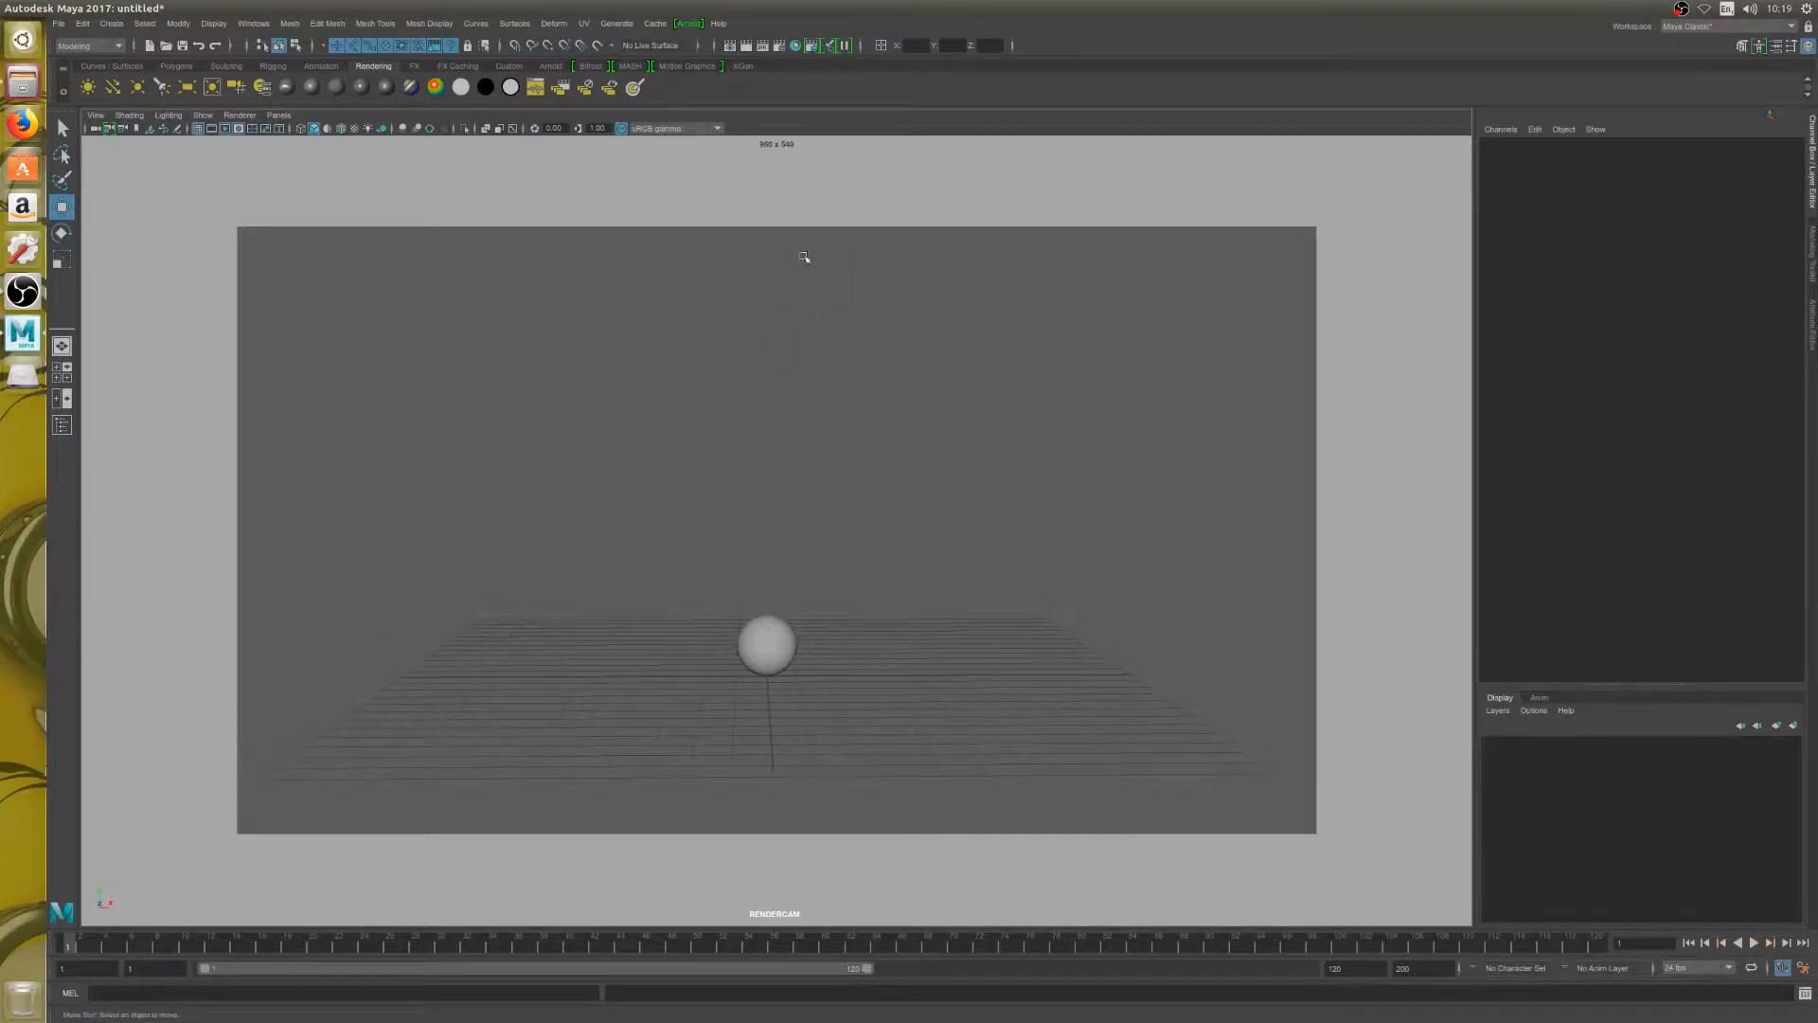
{"action": "left_click", "coordinate": [110, 129]}
{"action": "left_click", "coordinate": [278, 115]}
{"action": "mouse_move", "coordinate": [360, 129]}
{"action": "left_click", "coordinate": [268, 115]}
Switch to the four-view layout and change the top view pane to the perspective camera
{"action": "key", "text": "space"}
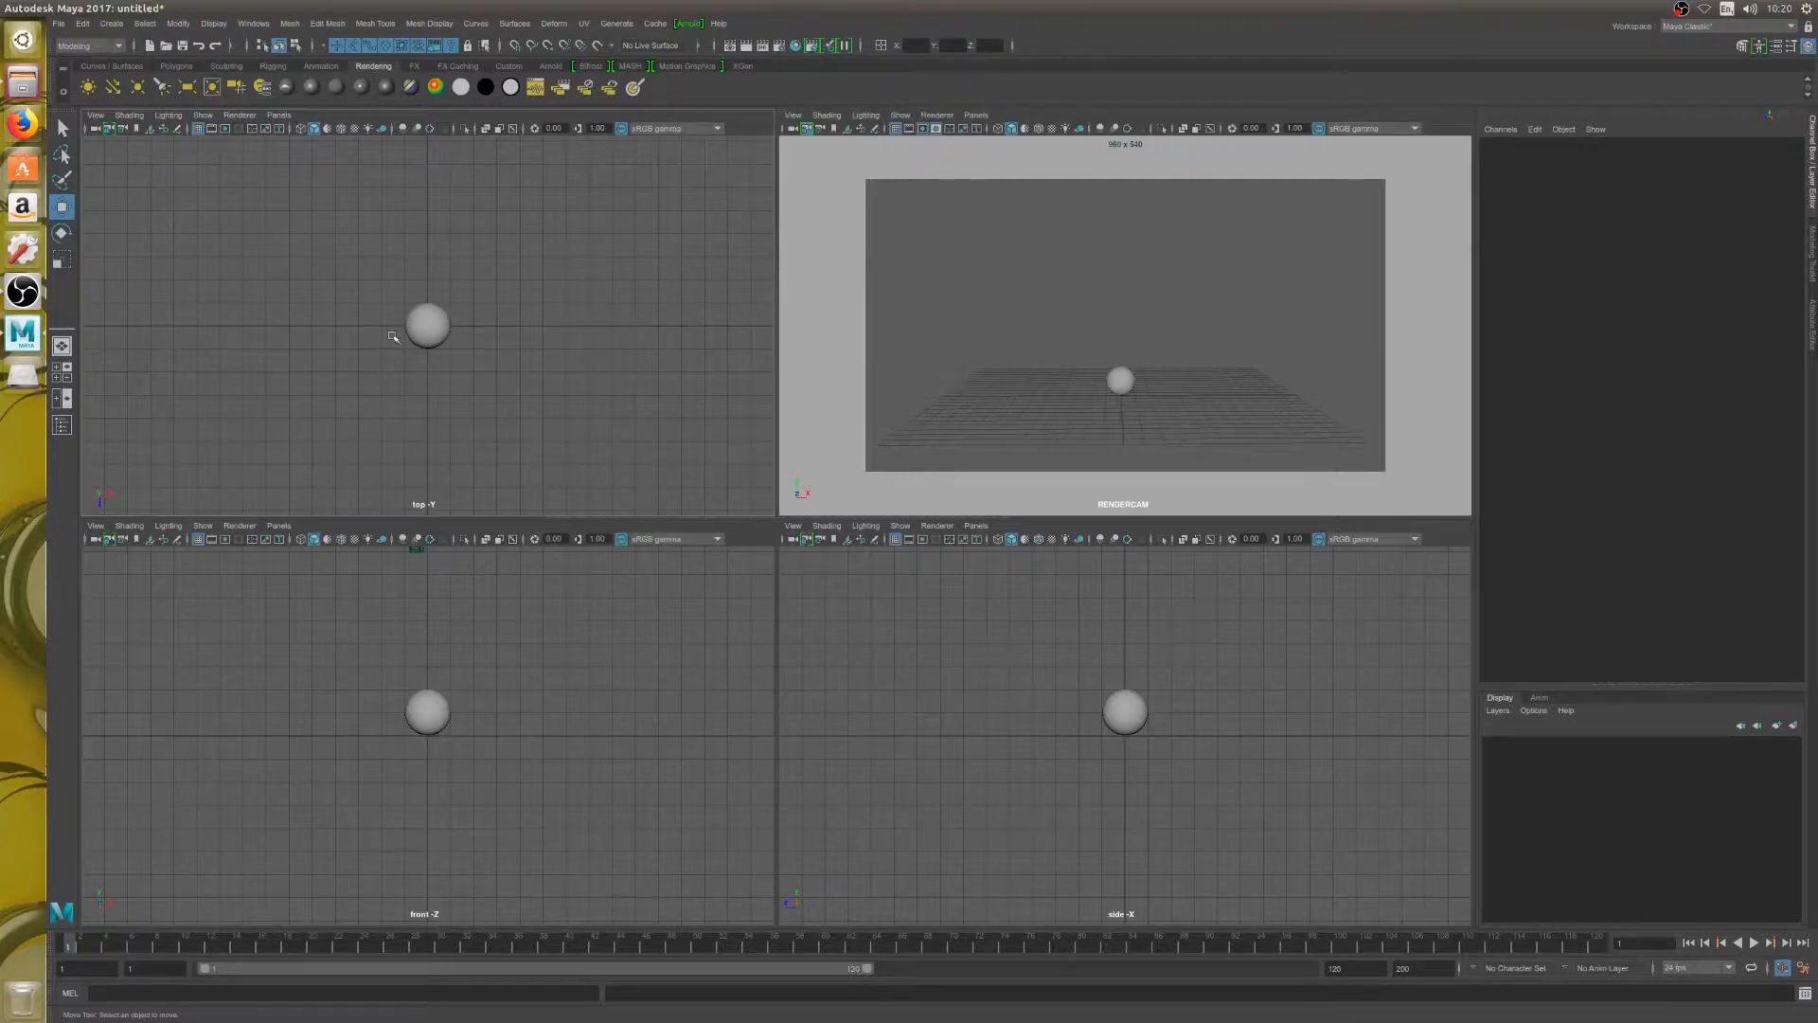
{"action": "key", "text": "space"}
{"action": "left_click_drag", "start_coordinate": [393, 311], "coordinate": [401, 274]}
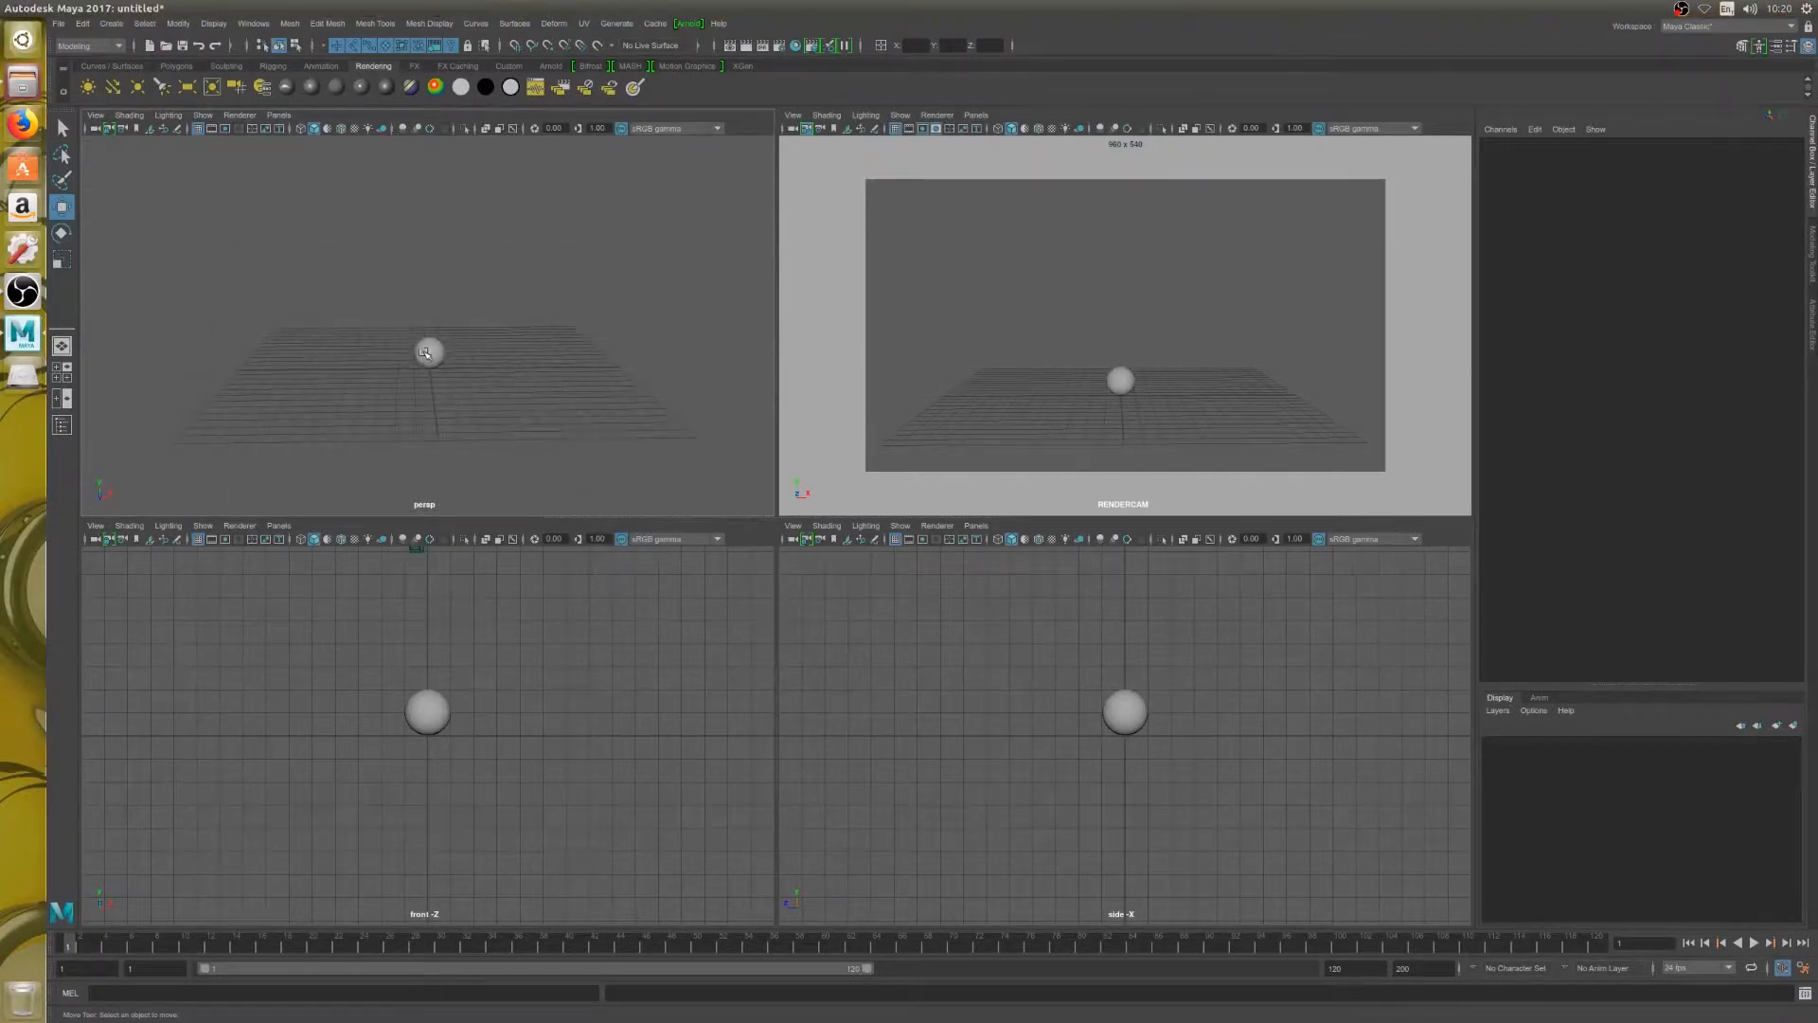
Select the sphere in the perspective view and raise it above the grid to a Translate Y of about 10.8
{"action": "left_click_drag", "start_coordinate": [385, 357], "coordinate": [393, 442], "text": "alt"}
{"action": "scroll", "coordinate": [422, 382], "scroll_direction": "up", "scroll_amount": 5}
{"action": "left_click", "coordinate": [431, 390]}
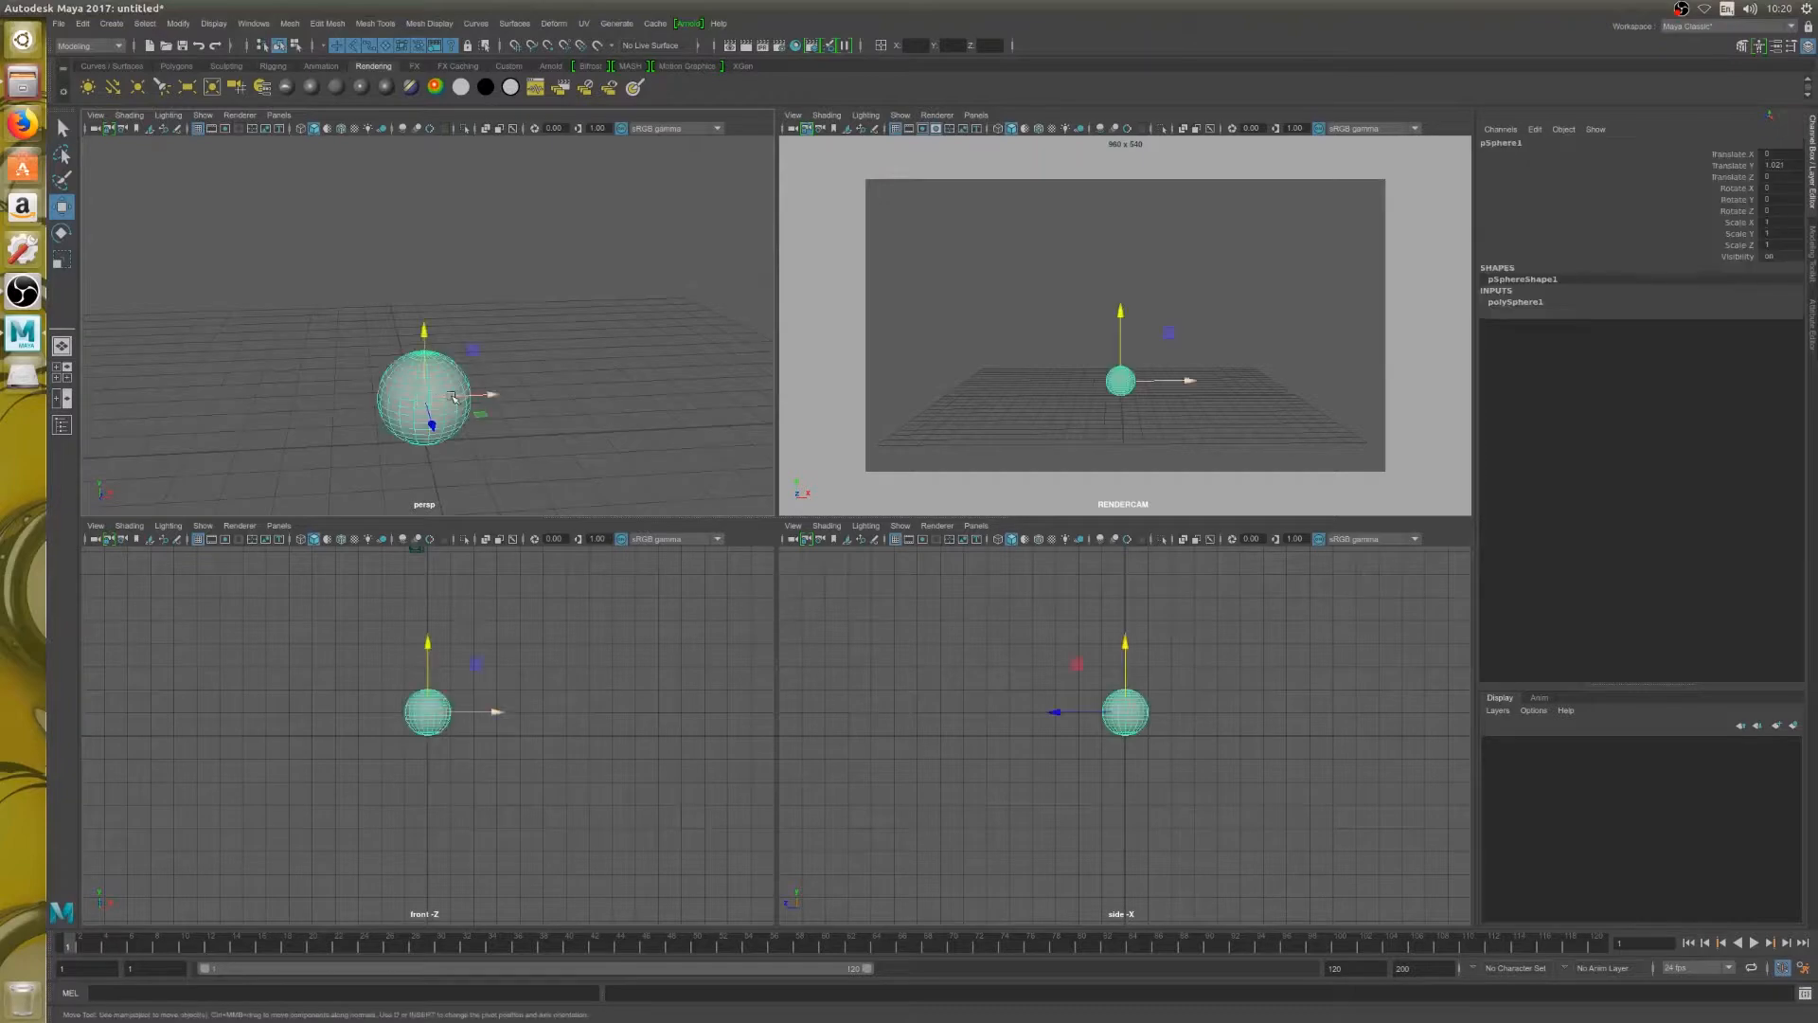
{"action": "left_click_drag", "start_coordinate": [429, 306], "coordinate": [428, 233]}
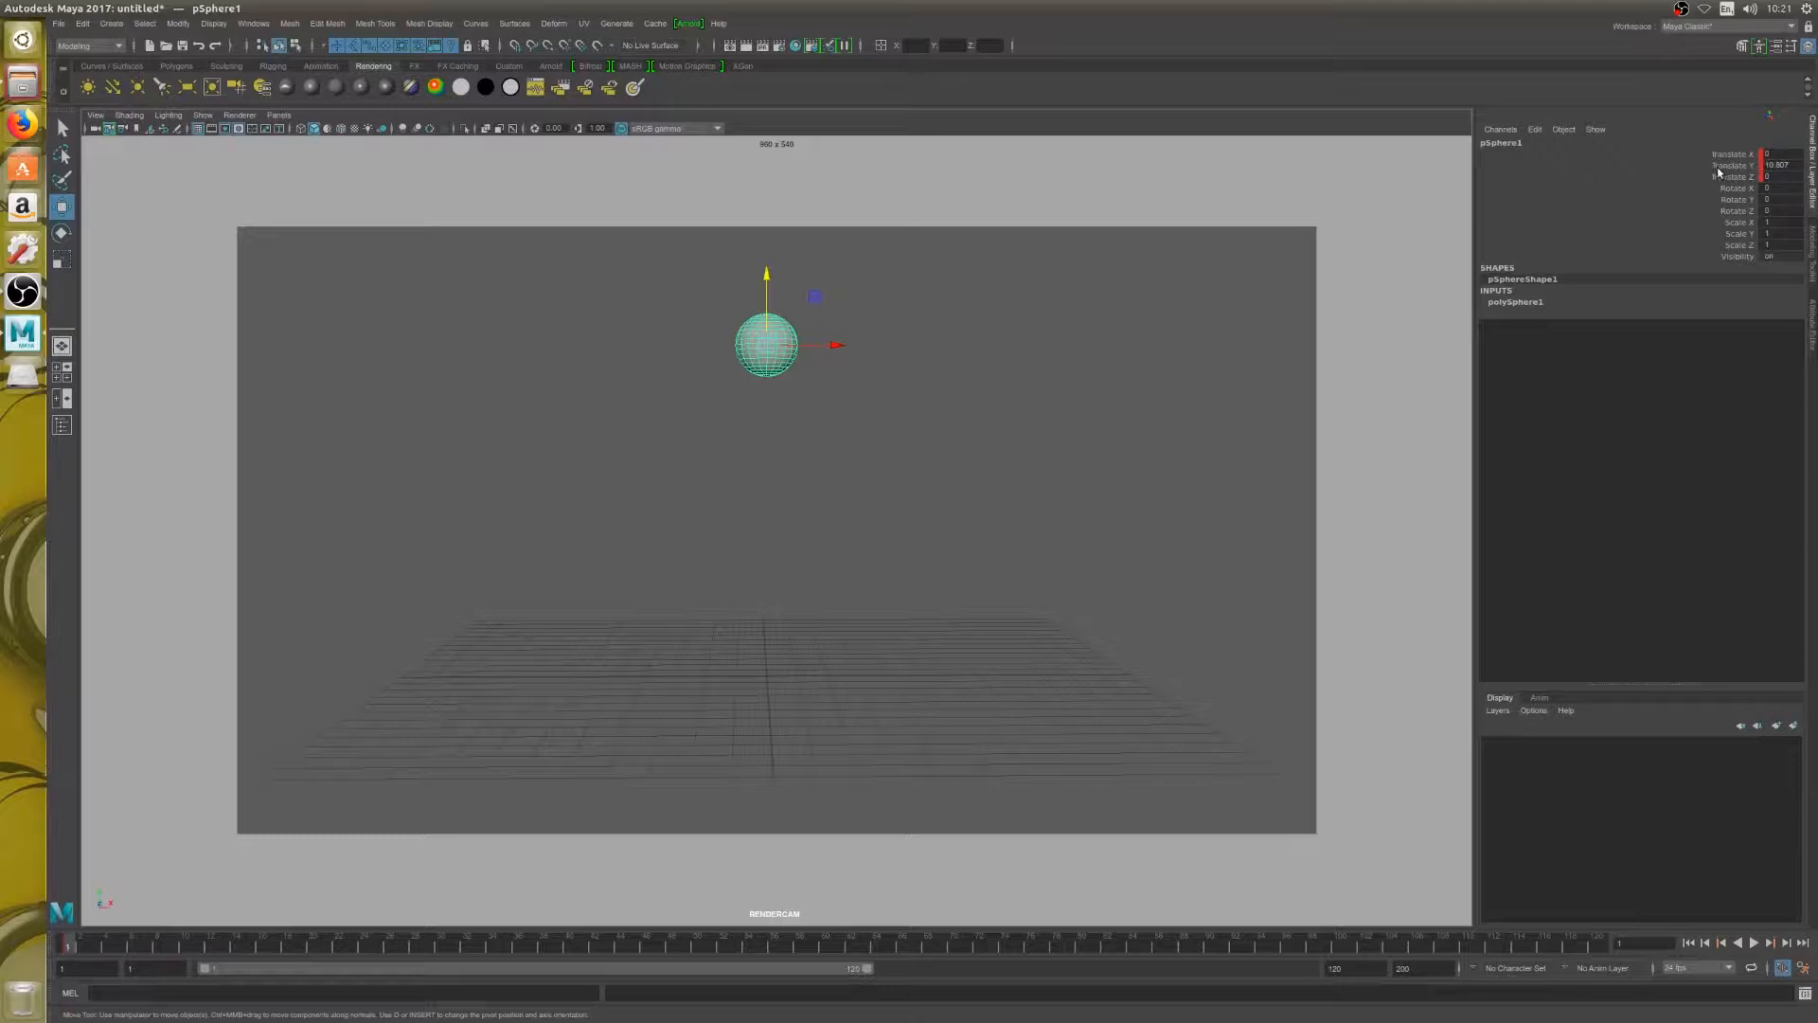
Undo the key on all translate channels and key only the sphere's Translate Y at frame 1
{"action": "key", "text": "ctrl+z"}
{"action": "right_click", "coordinate": [1714, 165]}
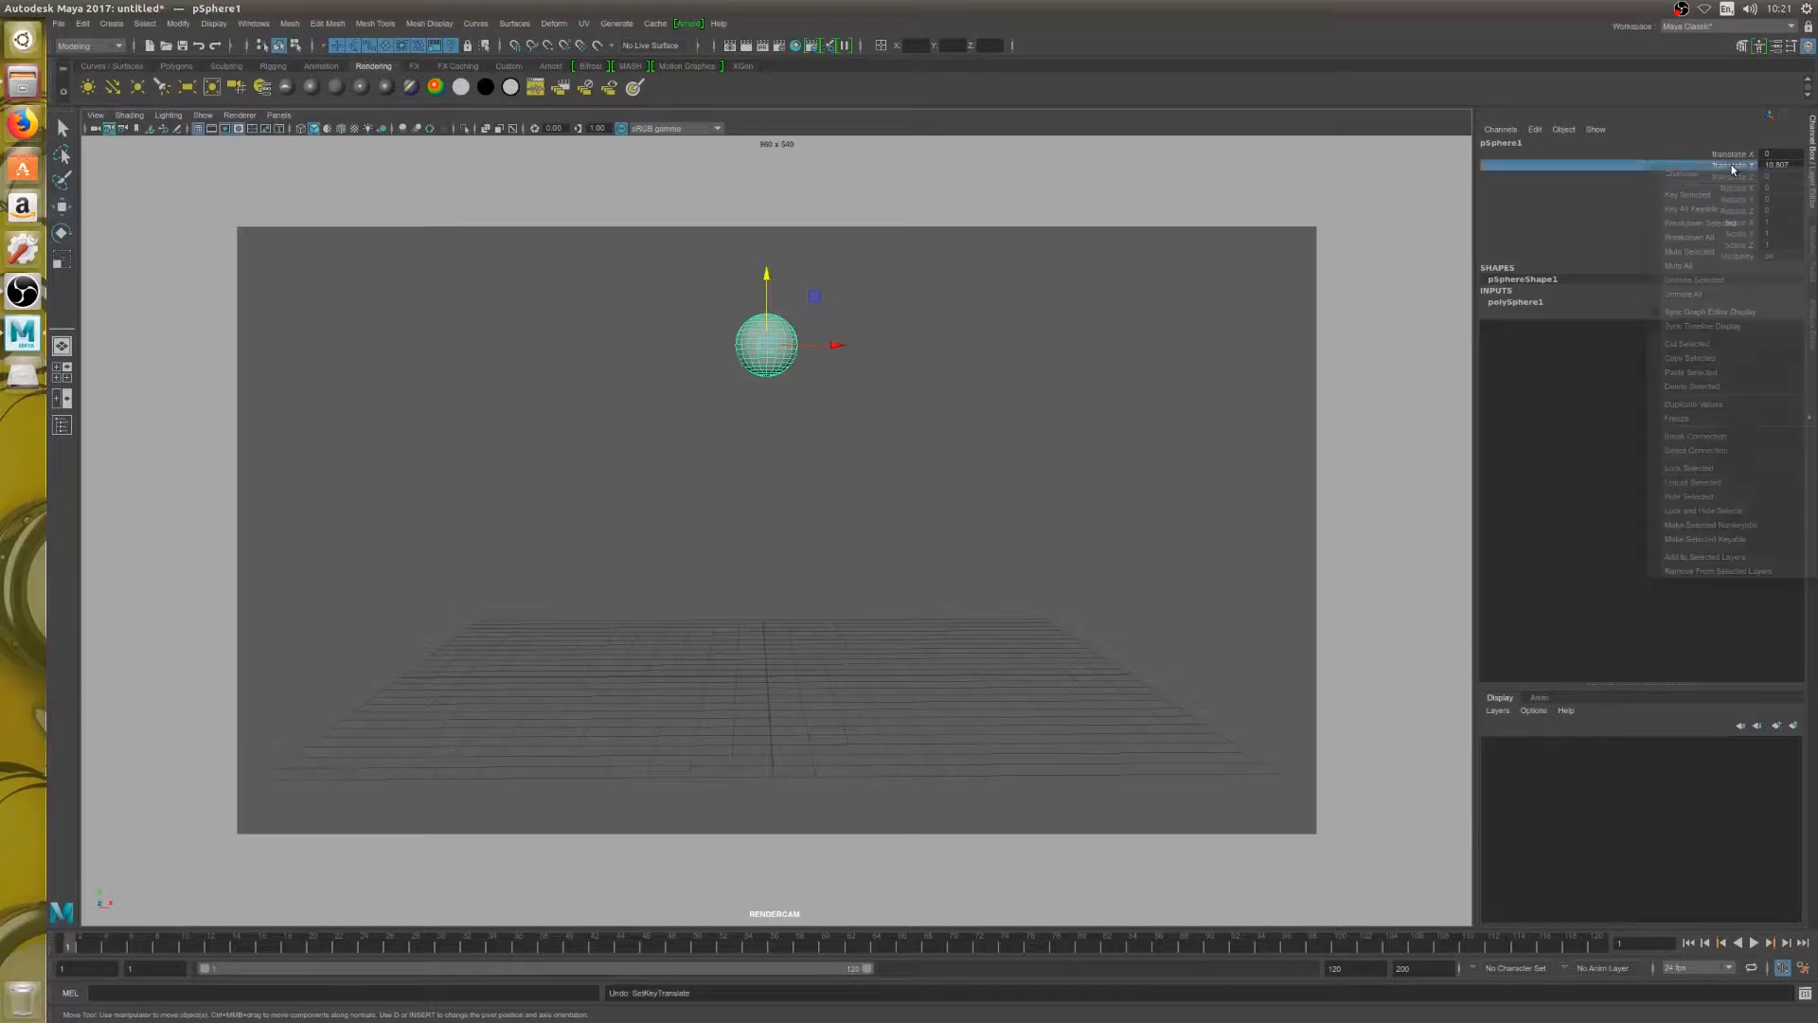
{"action": "left_click", "coordinate": [1726, 195]}
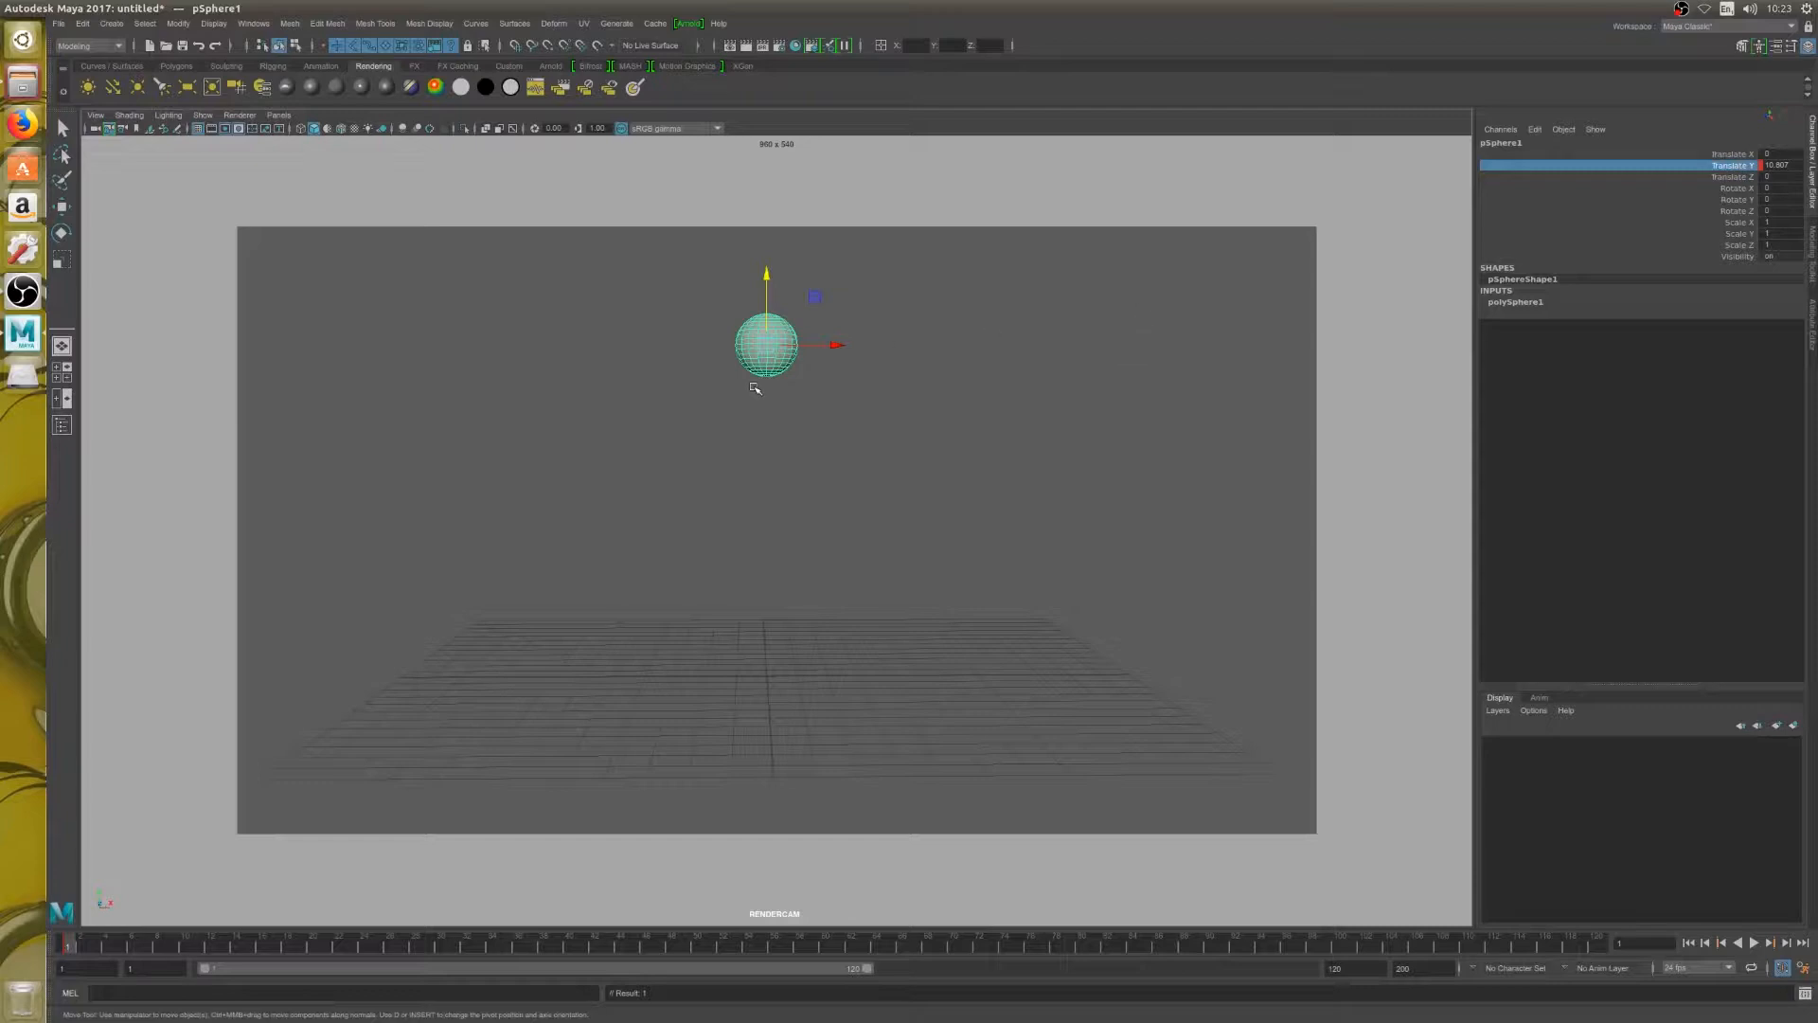
Lower the sphere progressively at frames 3, 5 and 7, reaching a Translate Y of about 7.0
{"action": "key", "text": "alt+period"}
{"action": "key", "text": "alt+period"}
{"action": "left_click_drag", "start_coordinate": [767, 272], "coordinate": [767, 285]}
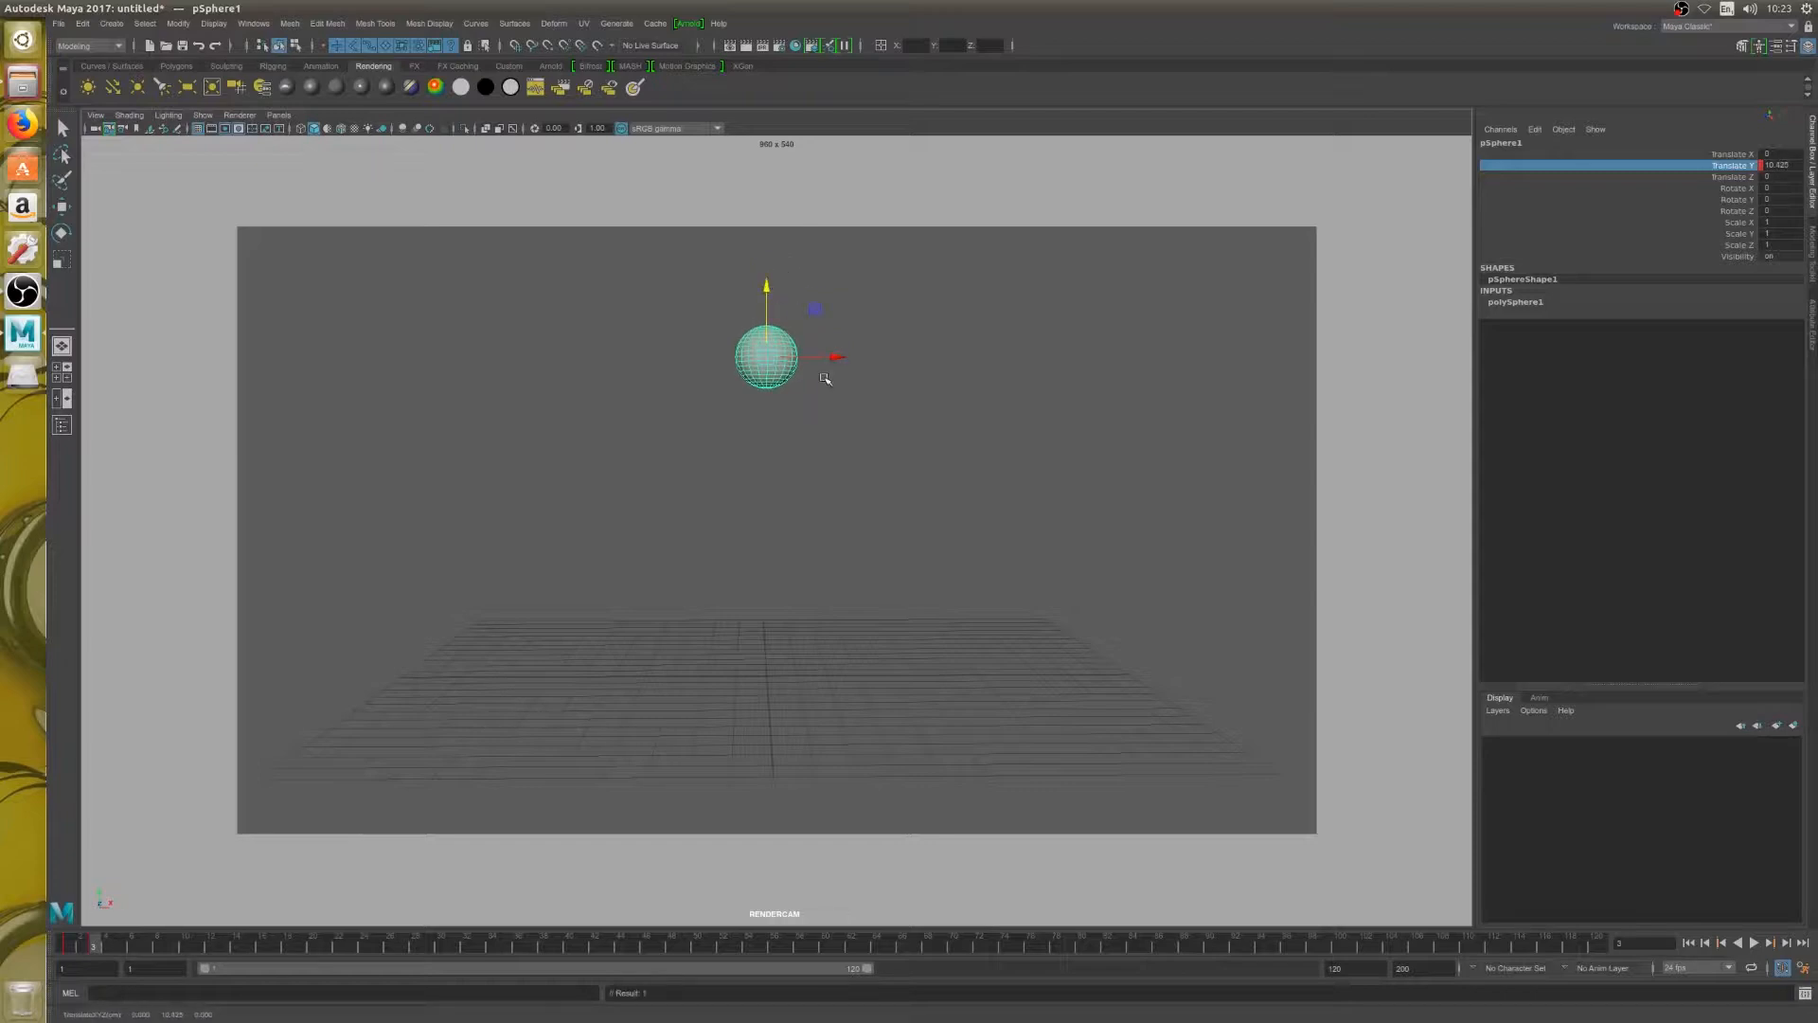
{"action": "key", "text": "alt+period"}
{"action": "key", "text": "alt+period"}
{"action": "left_click_drag", "start_coordinate": [767, 285], "coordinate": [786, 403]}
{"action": "key", "text": "alt+period"}
{"action": "key", "text": "alt+period"}
Lower the sphere further at frames 9 and 11 until it rests on the grid at a Translate Y of about 0.9
{"action": "key", "text": "alt+period"}
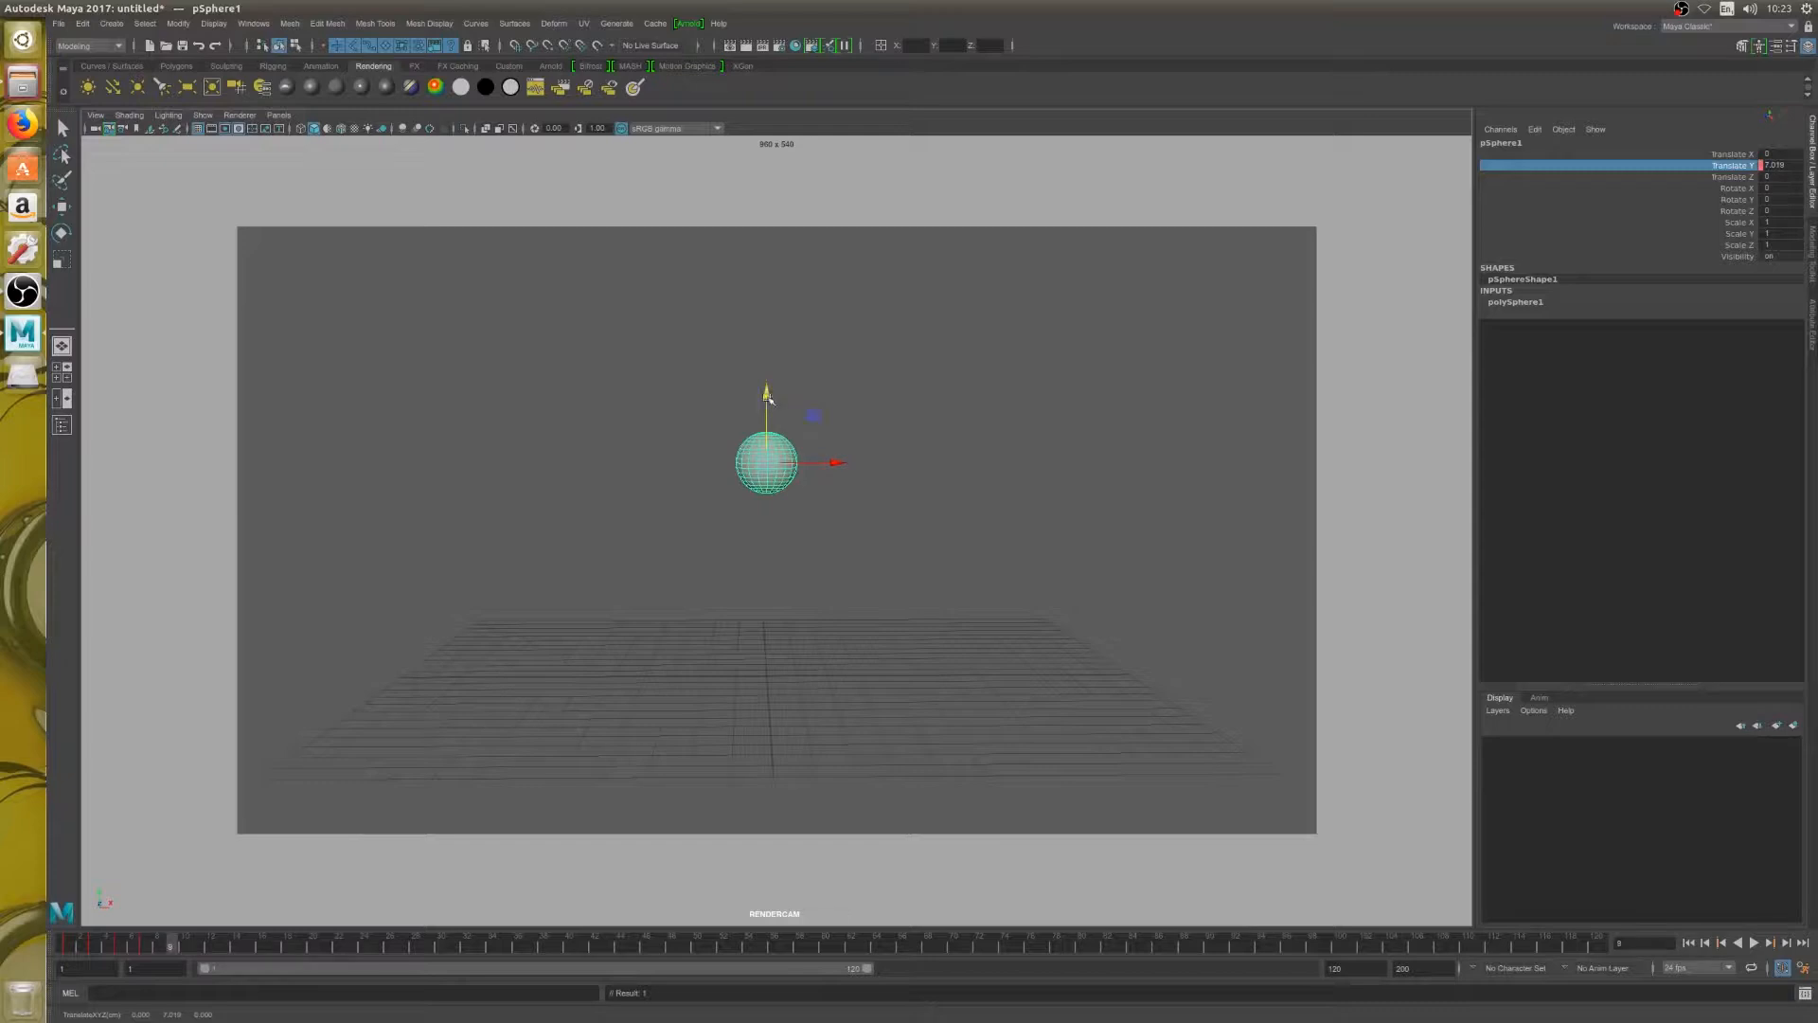
{"action": "left_click_drag", "start_coordinate": [768, 395], "coordinate": [771, 585]}
{"action": "key", "text": "alt+period"}
{"action": "key", "text": "alt+period"}
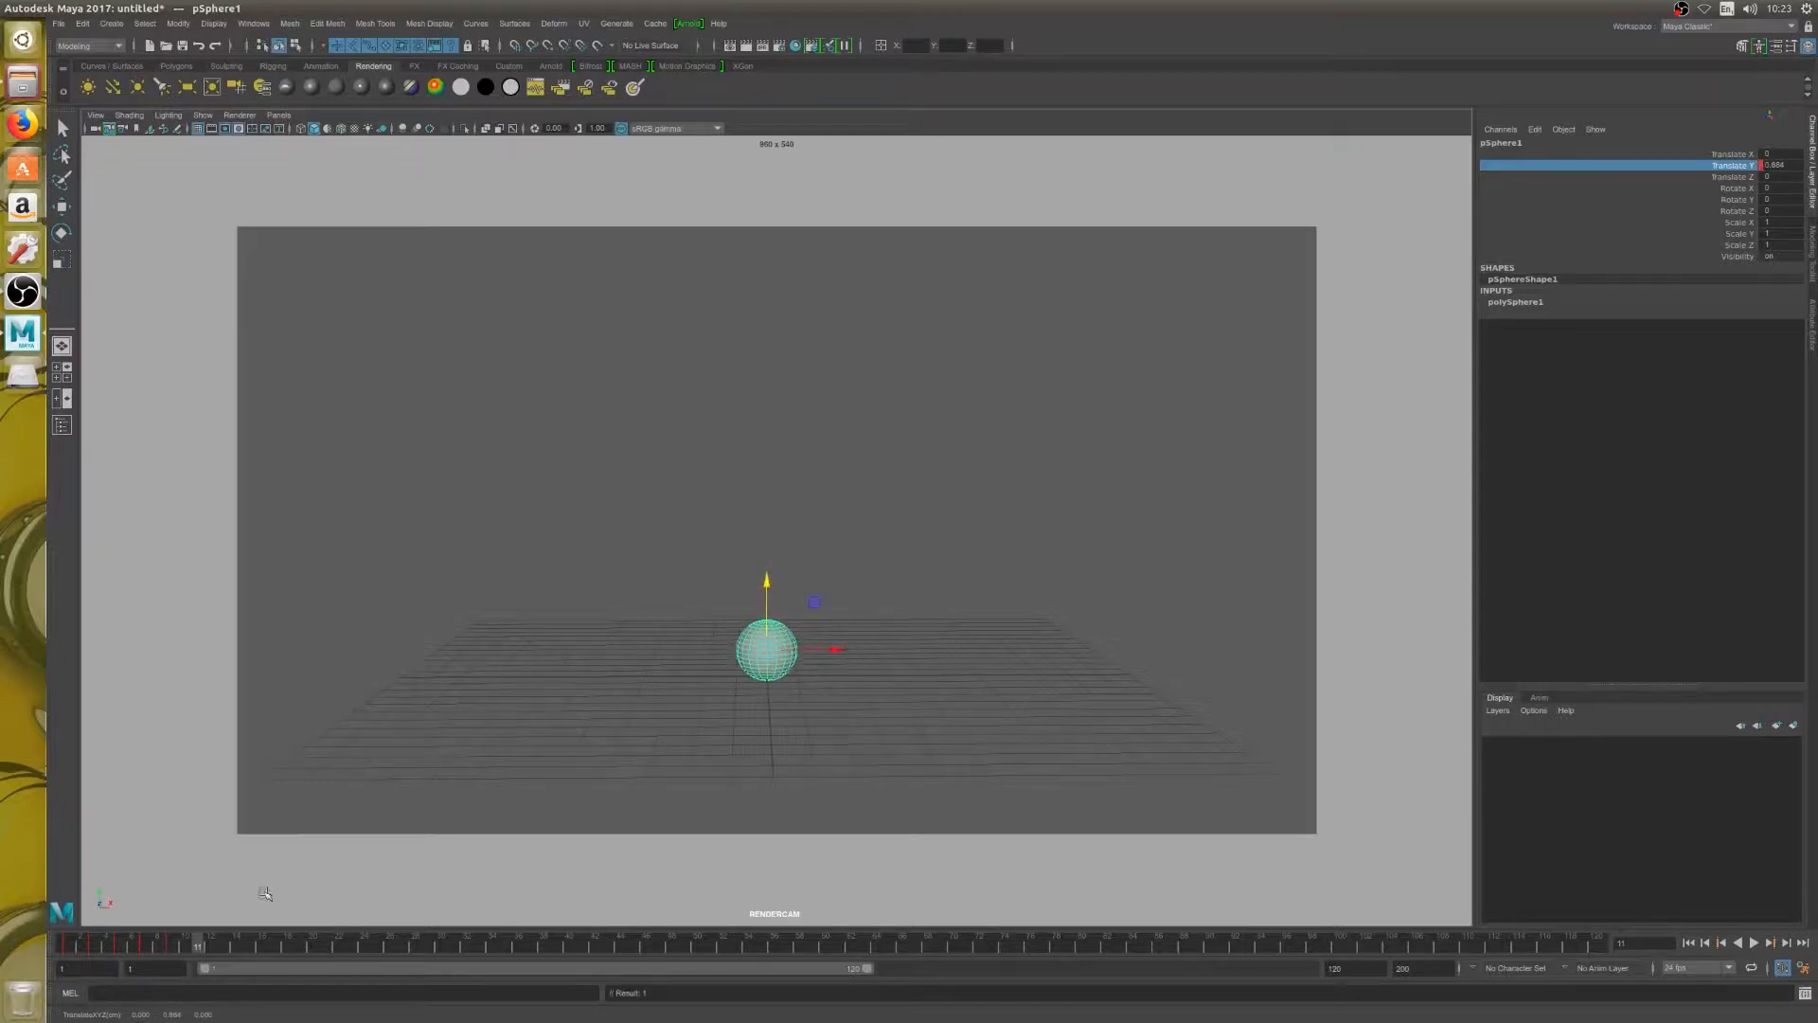
Scrub and play back the sphere's fall between frames 1 and 11
{"action": "left_click_drag", "start_coordinate": [73, 950], "coordinate": [197, 947]}
{"action": "key", "text": "alt+v"}
{"action": "key", "text": "Escape"}
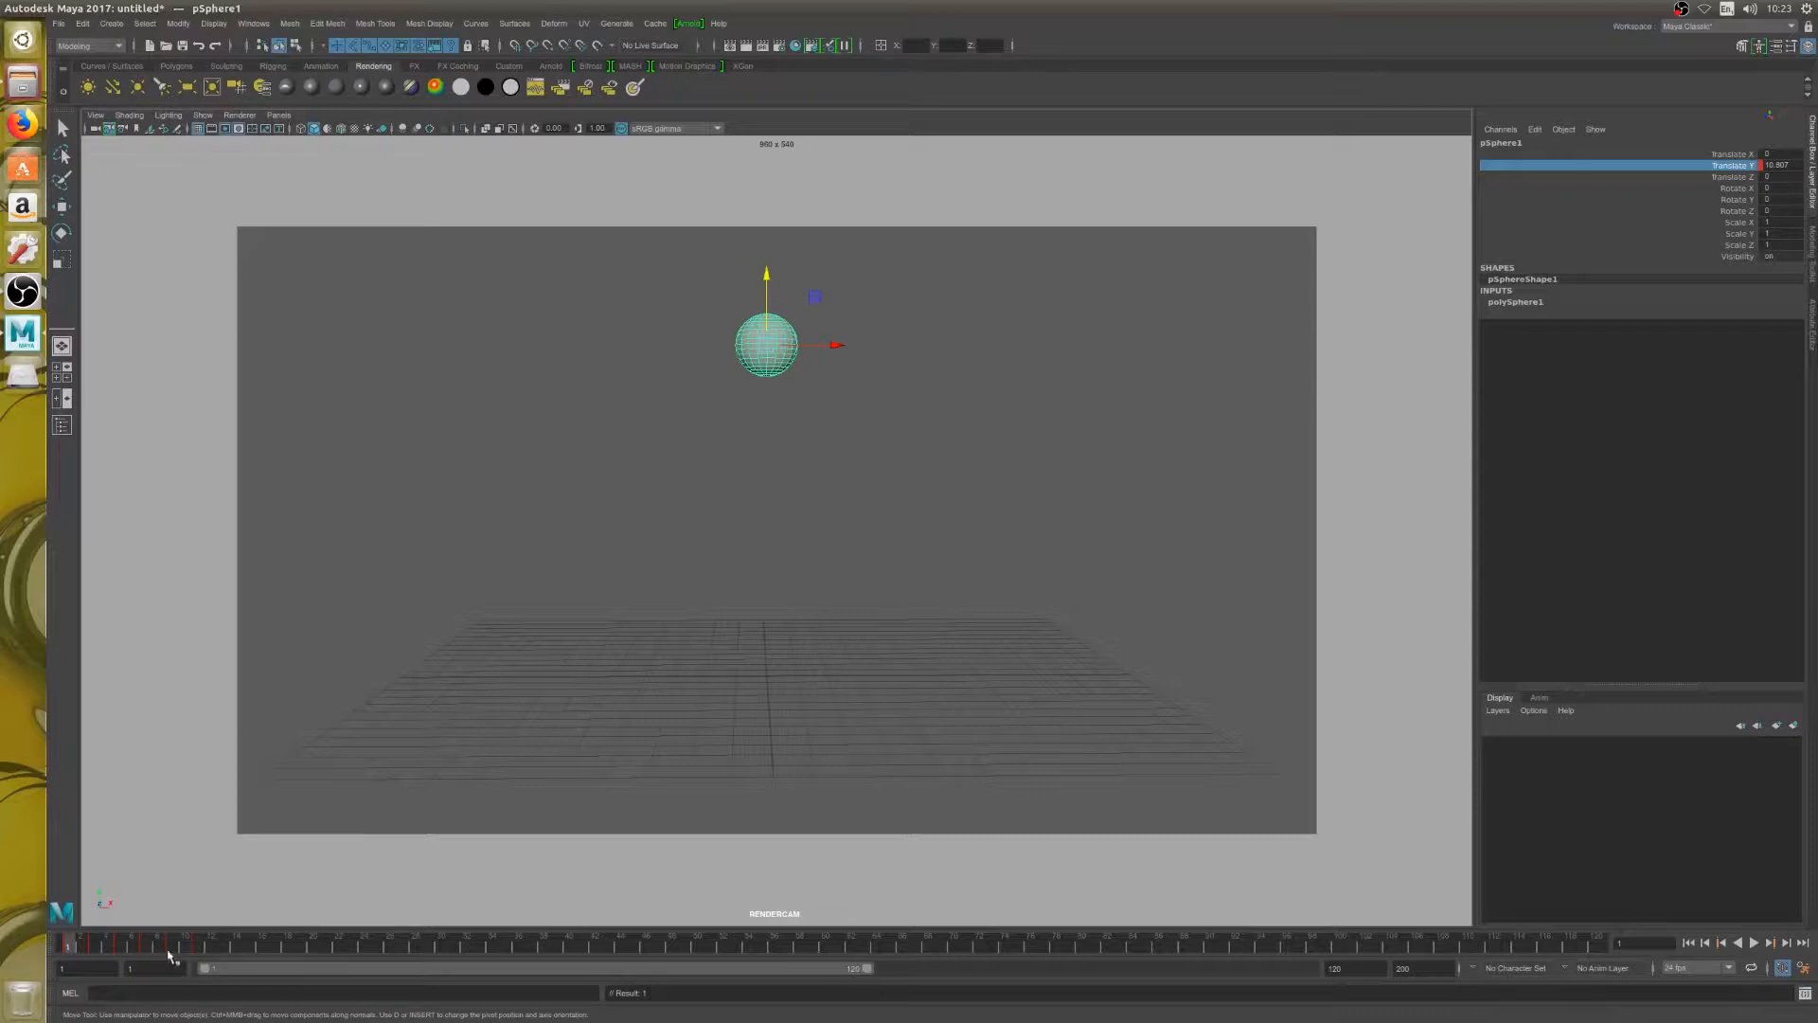
{"action": "key", "text": "alt+v"}
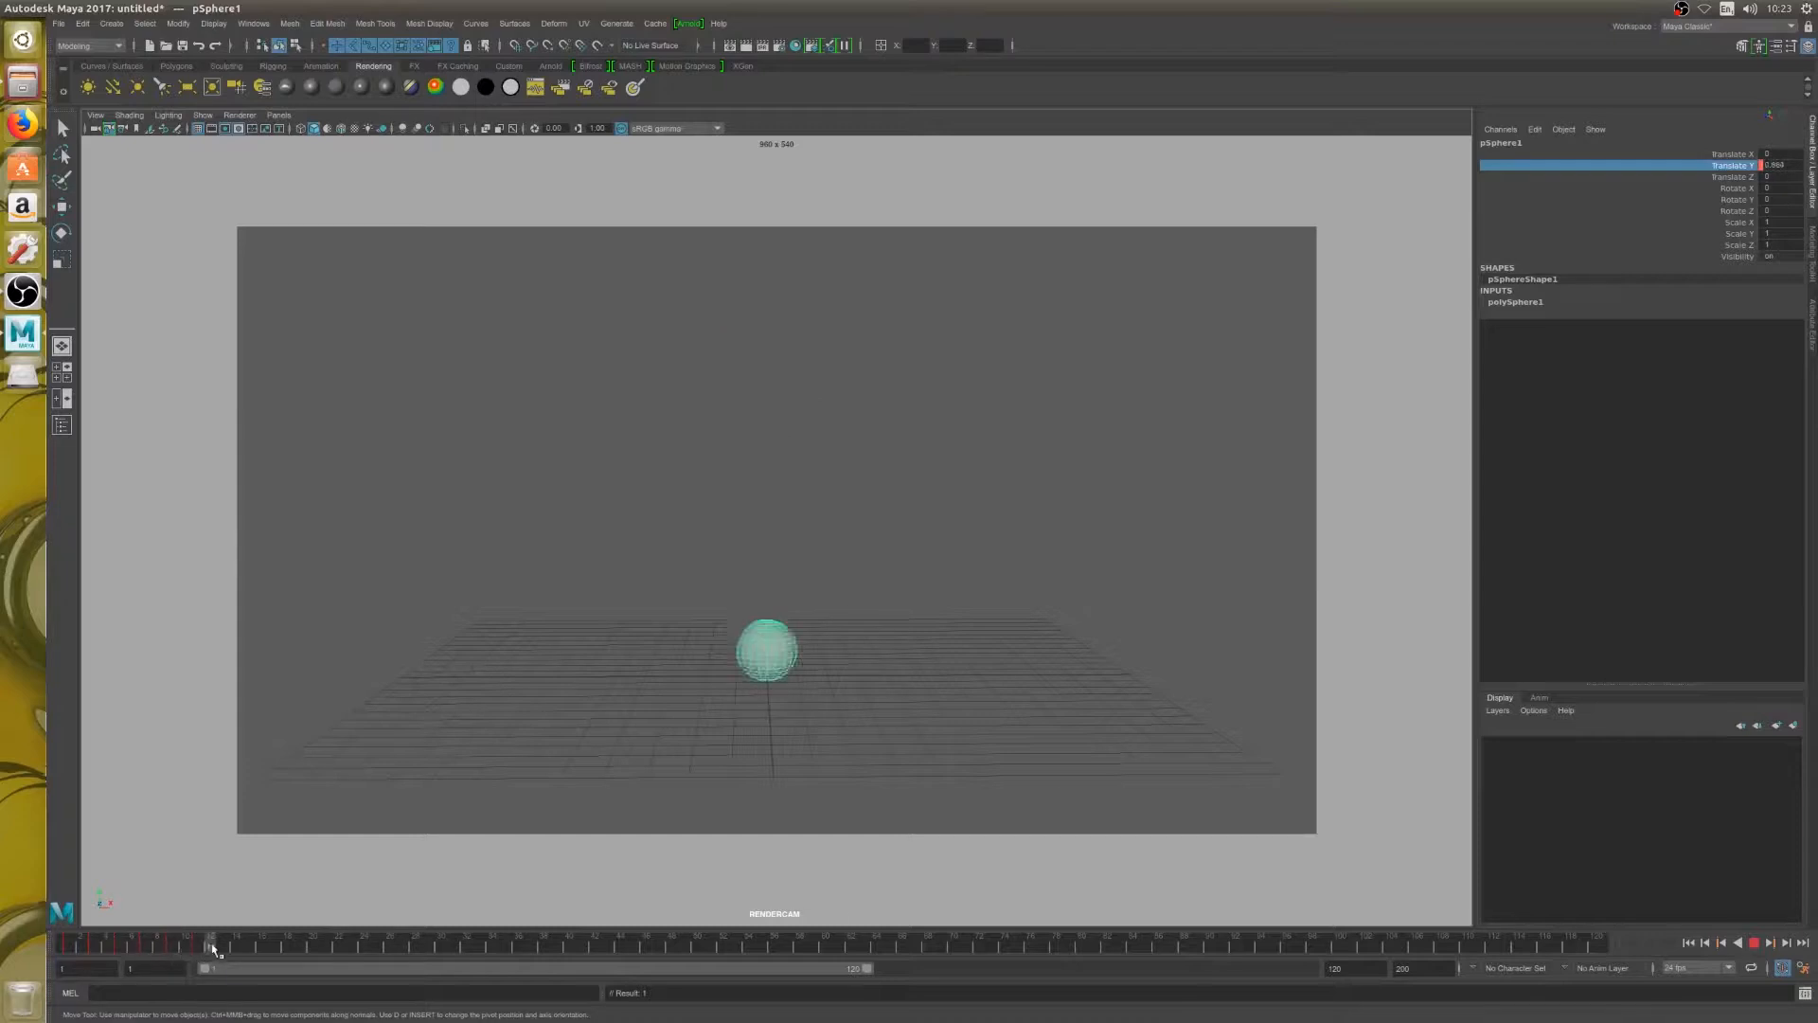
Raise the sphere to a Translate Y of about 4.0 at frame 13 and about 7.6 at frame 15
{"action": "left_click", "coordinate": [210, 946]}
{"action": "left_click", "coordinate": [225, 946]}
{"action": "left_click_drag", "start_coordinate": [768, 584], "coordinate": [770, 485]}
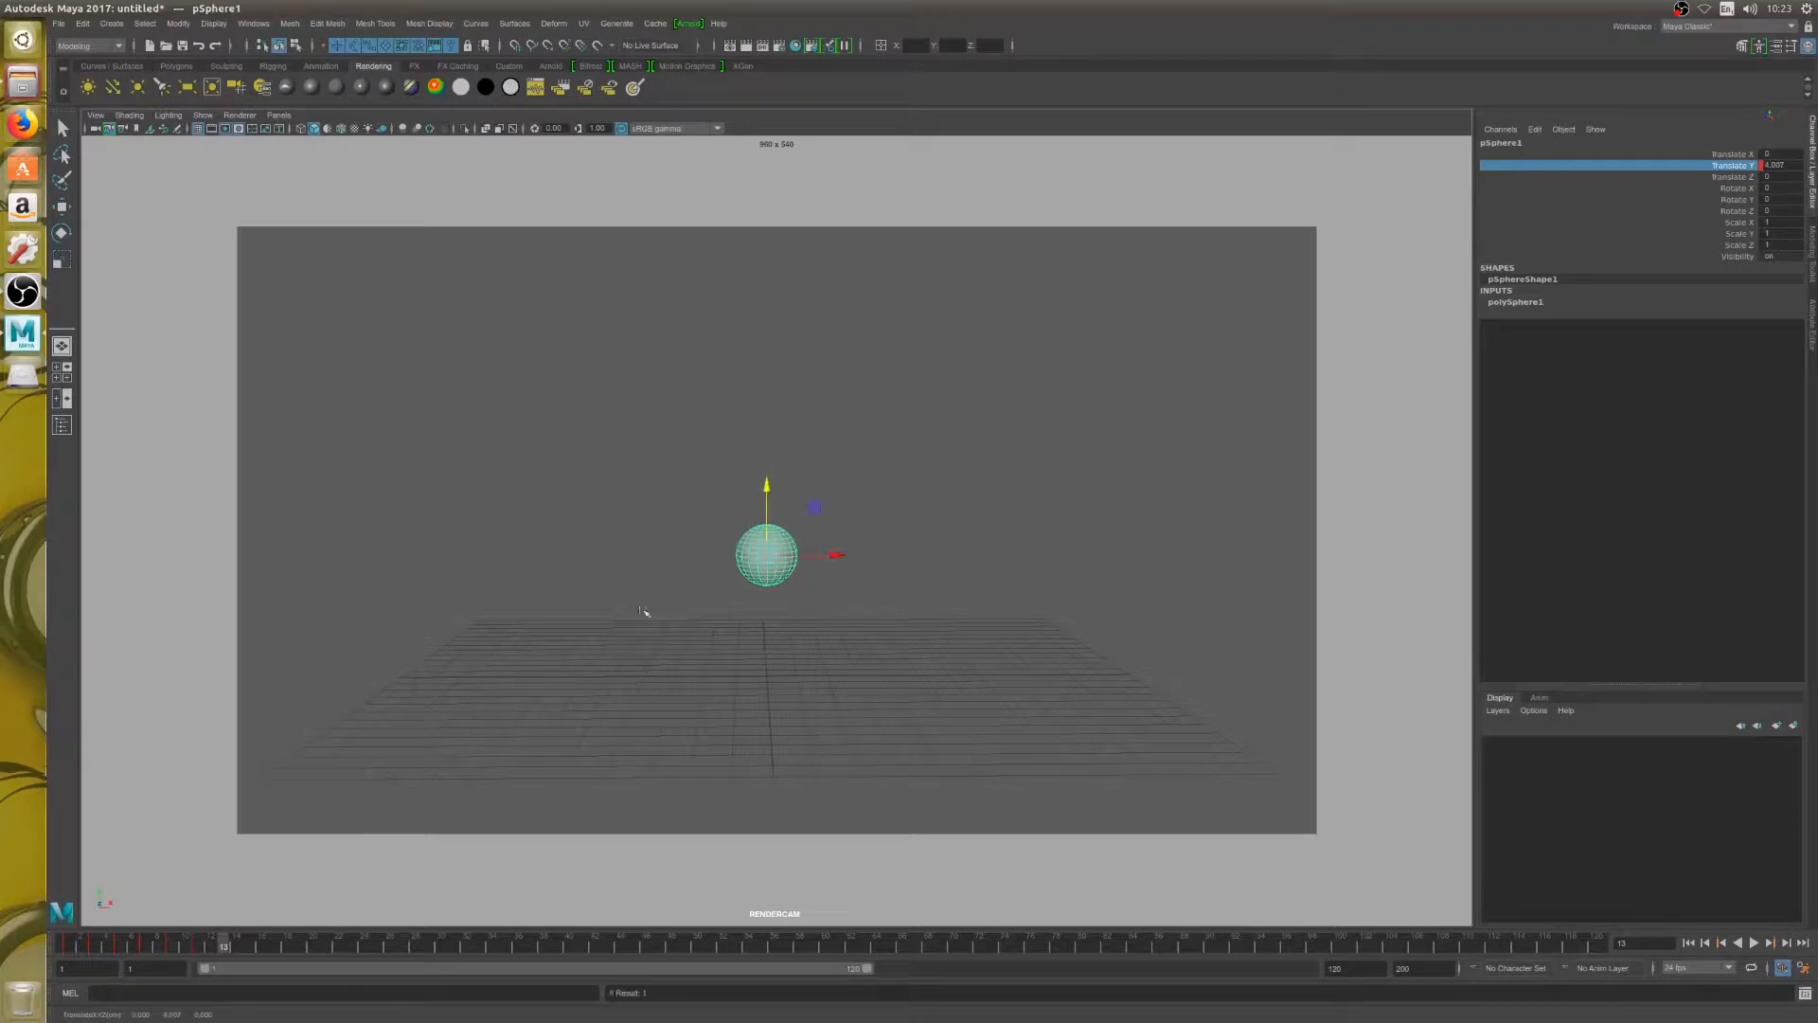
{"action": "left_click", "coordinate": [249, 946]}
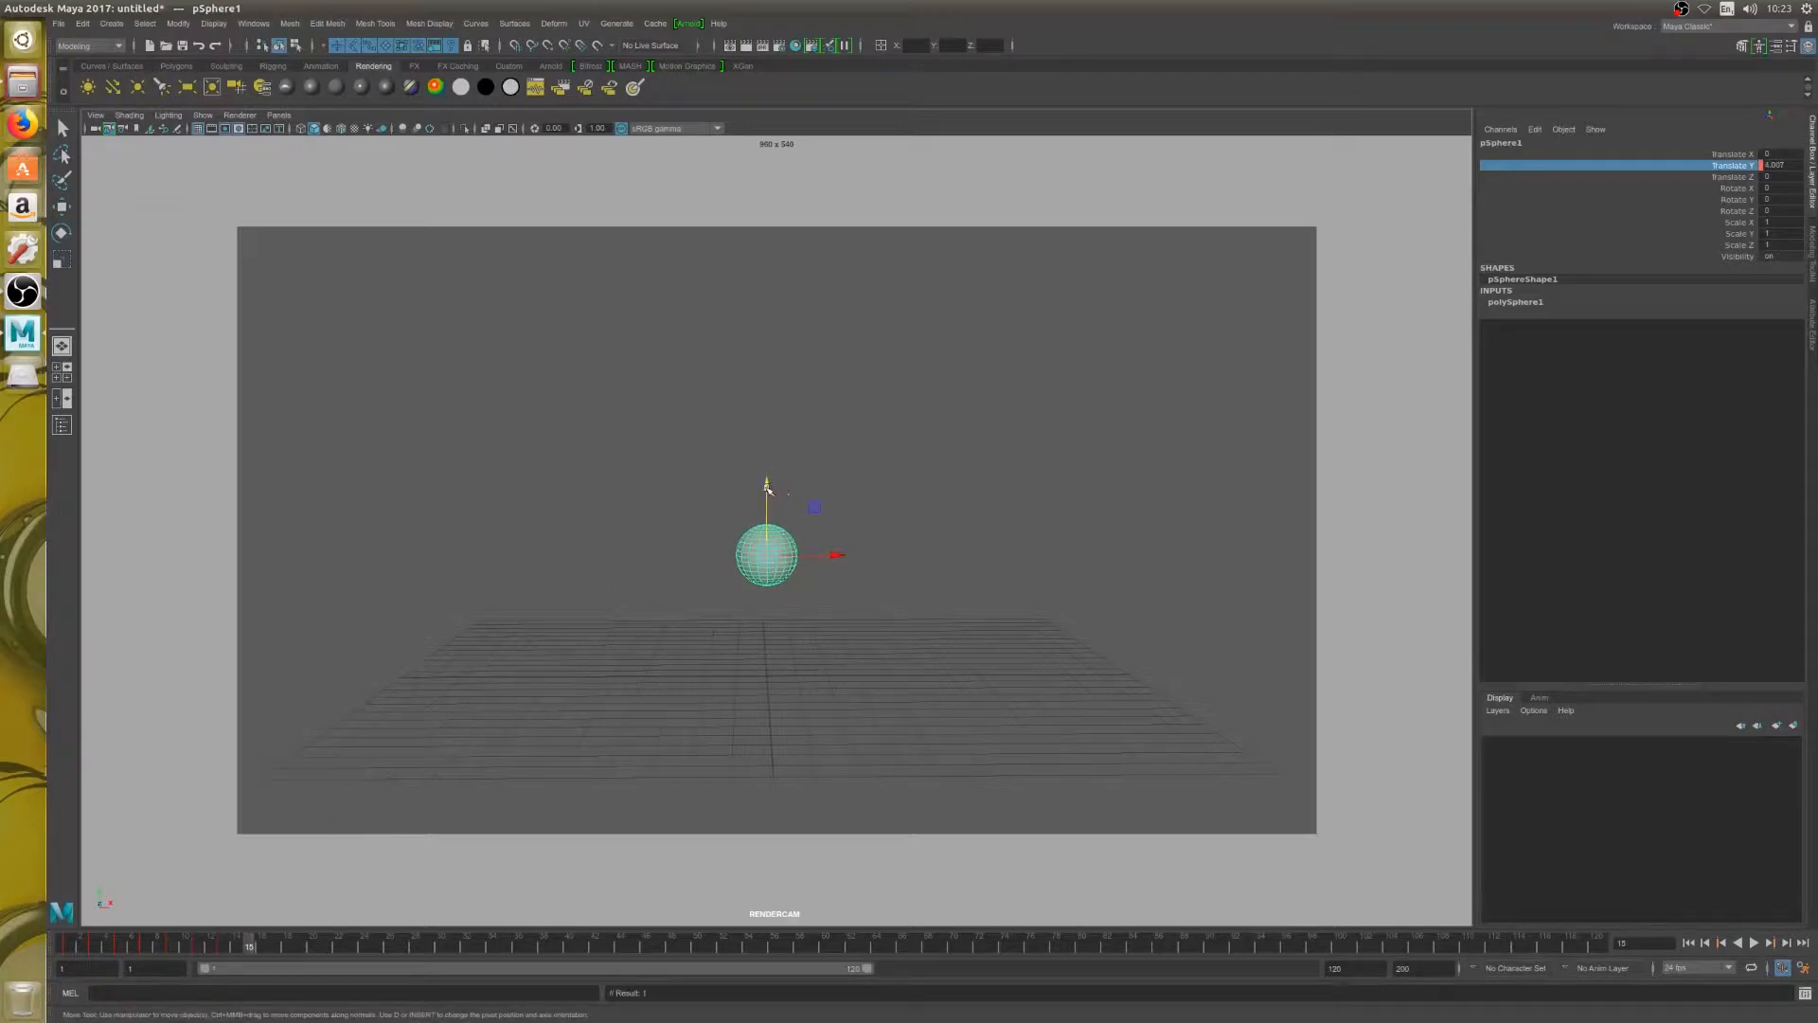
{"action": "left_click_drag", "start_coordinate": [768, 489], "coordinate": [772, 376]}
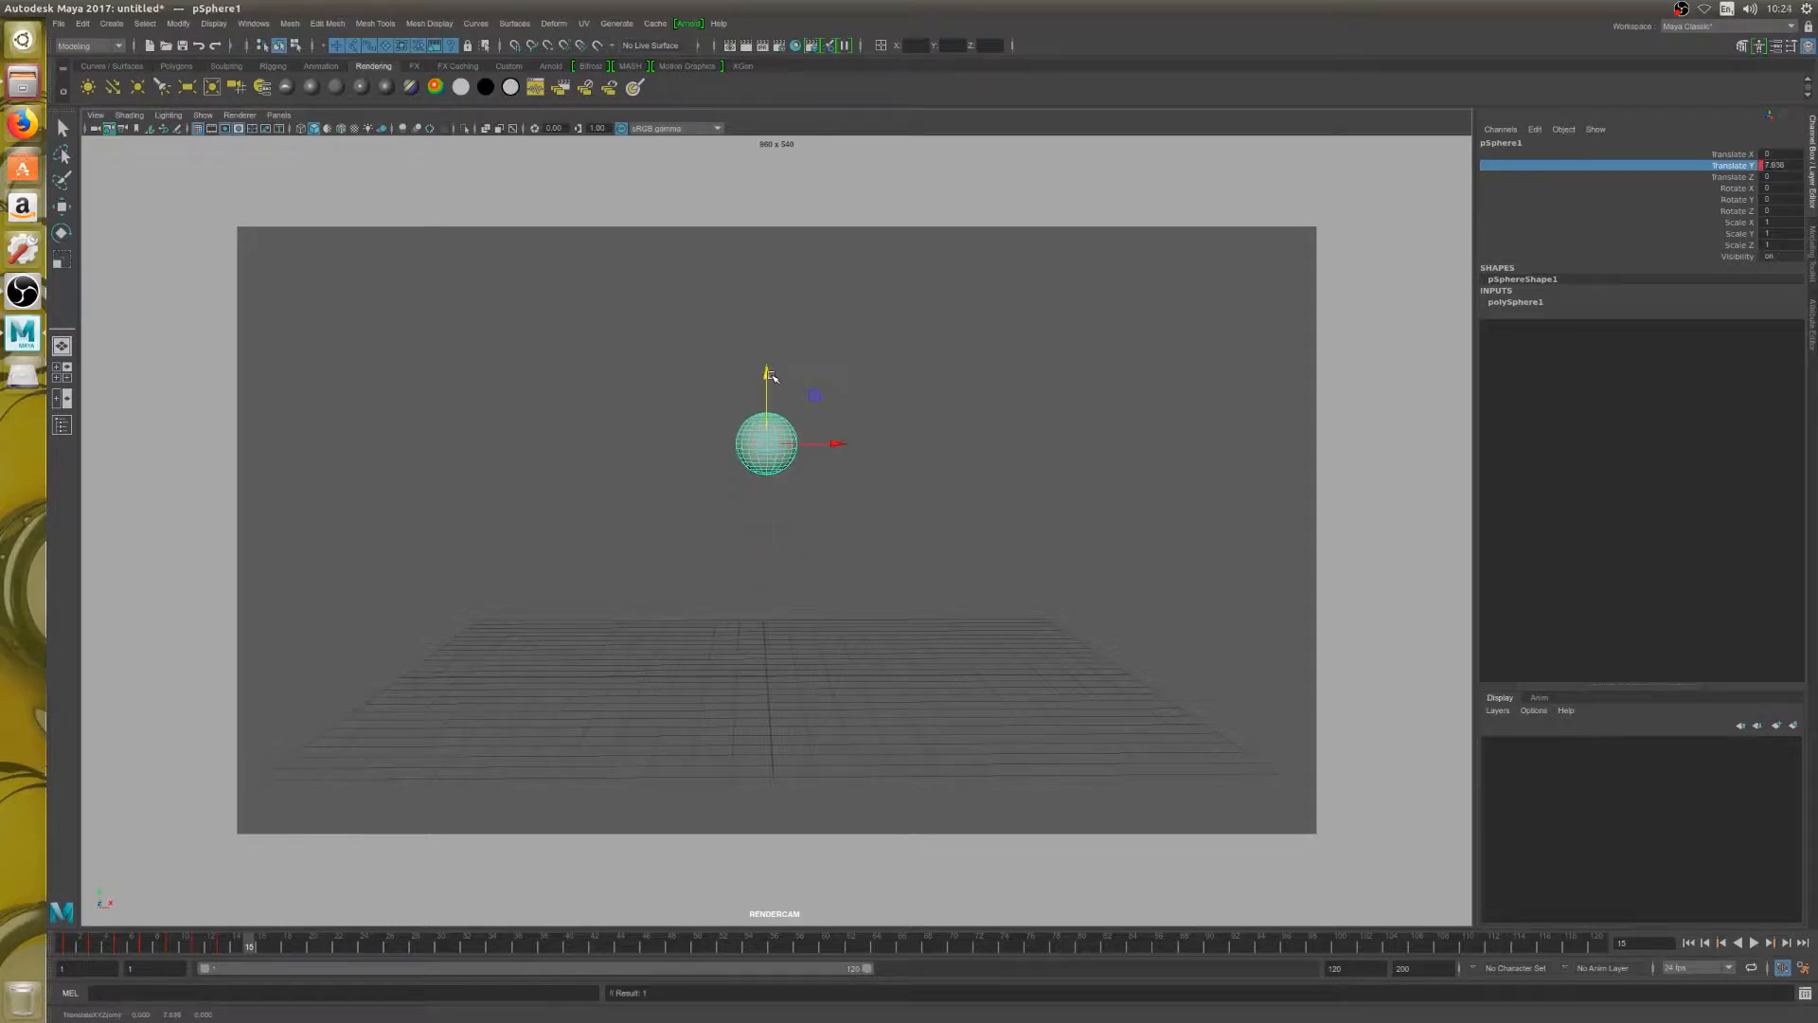
Raise the sphere in smaller increments at frames 17 and 19, peaking at a Translate Y of about 9.1
{"action": "key", "text": "alt+period"}
{"action": "key", "text": "alt+period"}
{"action": "left_click_drag", "start_coordinate": [764, 376], "coordinate": [767, 329]}
{"action": "key", "text": "alt+period"}
{"action": "key", "text": "alt+period"}
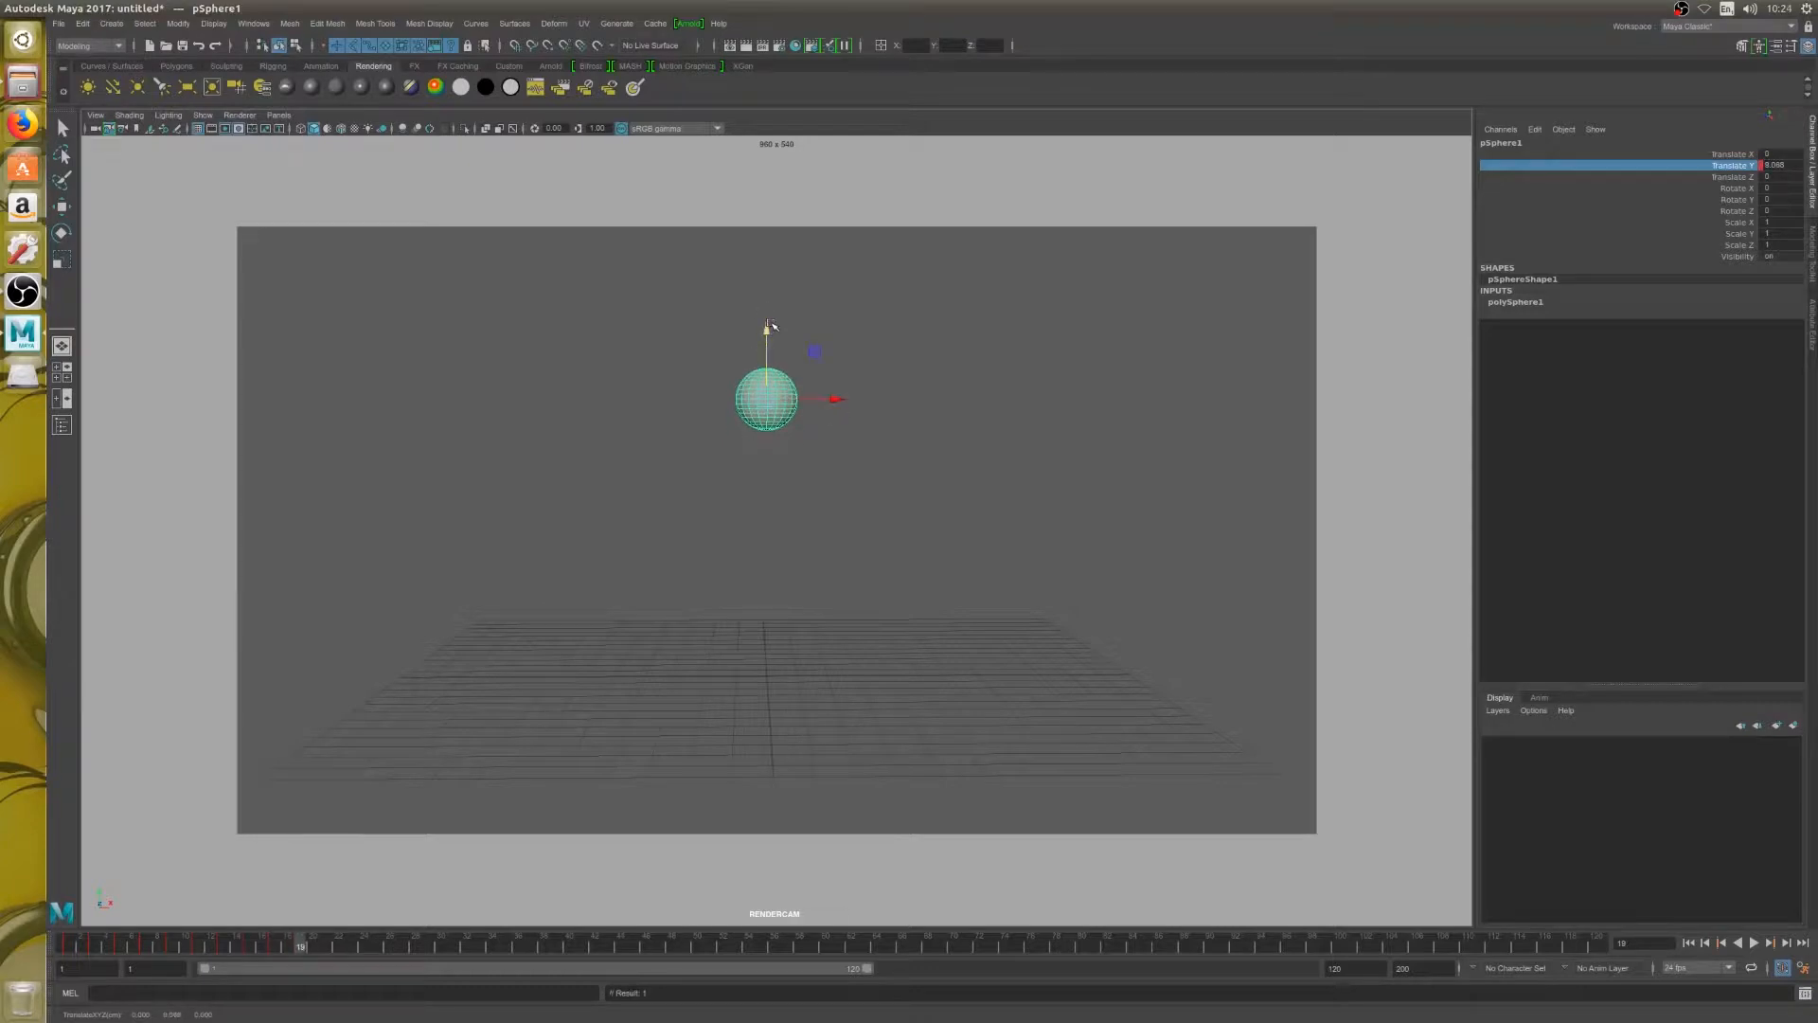
Key the sphere's second fall every two frames from frame 21 to 29, ending on the grid at a Translate Y of about 0.9
{"action": "key", "text": "alt+period"}
{"action": "key", "text": "alt+period"}
{"action": "left_click_drag", "start_coordinate": [771, 326], "coordinate": [783, 578]}
{"action": "key", "text": "alt+period"}
{"action": "key", "text": "alt+period"}
{"action": "key", "text": "alt+period"}
{"action": "key", "text": "alt+period"}
{"action": "key", "text": "alt+period"}
{"action": "key", "text": "alt+period"}
{"action": "key", "text": "alt+period"}
{"action": "key", "text": "alt+period"}
{"action": "key", "text": "s"}
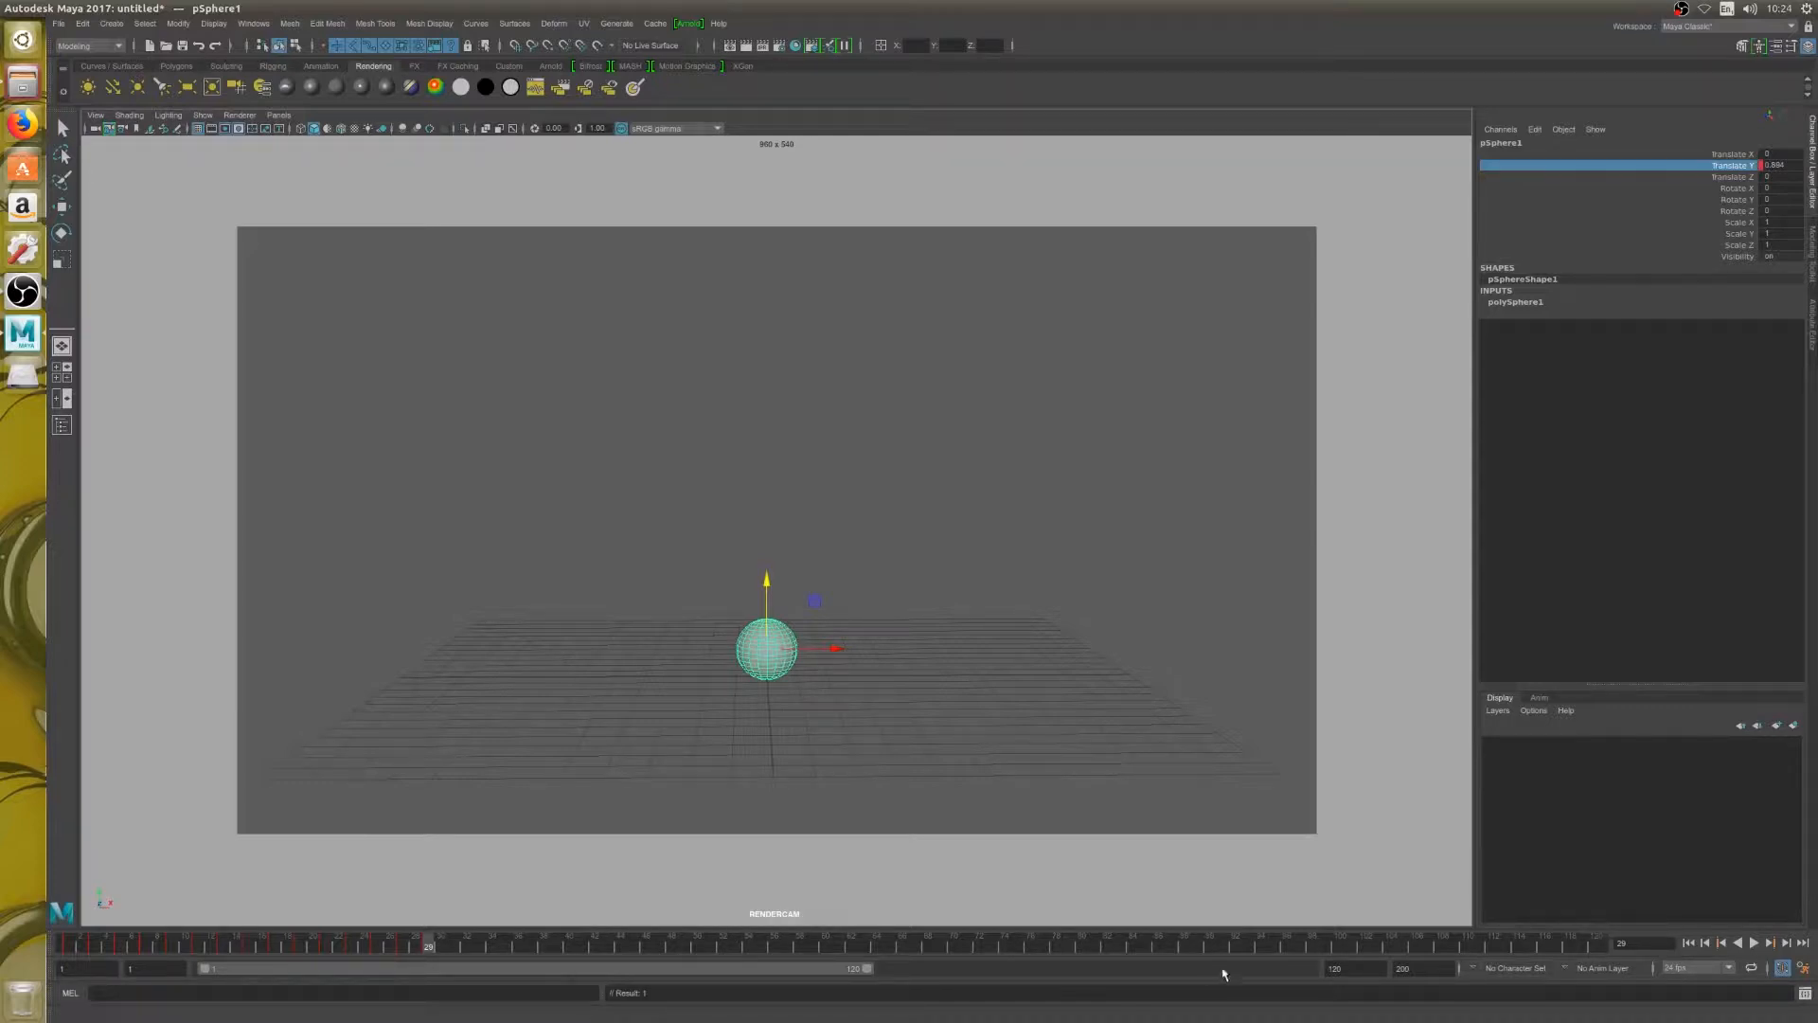
Shorten the playback range to end at frame 37, and play and scrub the bounce from frame 1
{"action": "left_click_drag", "start_coordinate": [866, 967], "coordinate": [402, 996]}
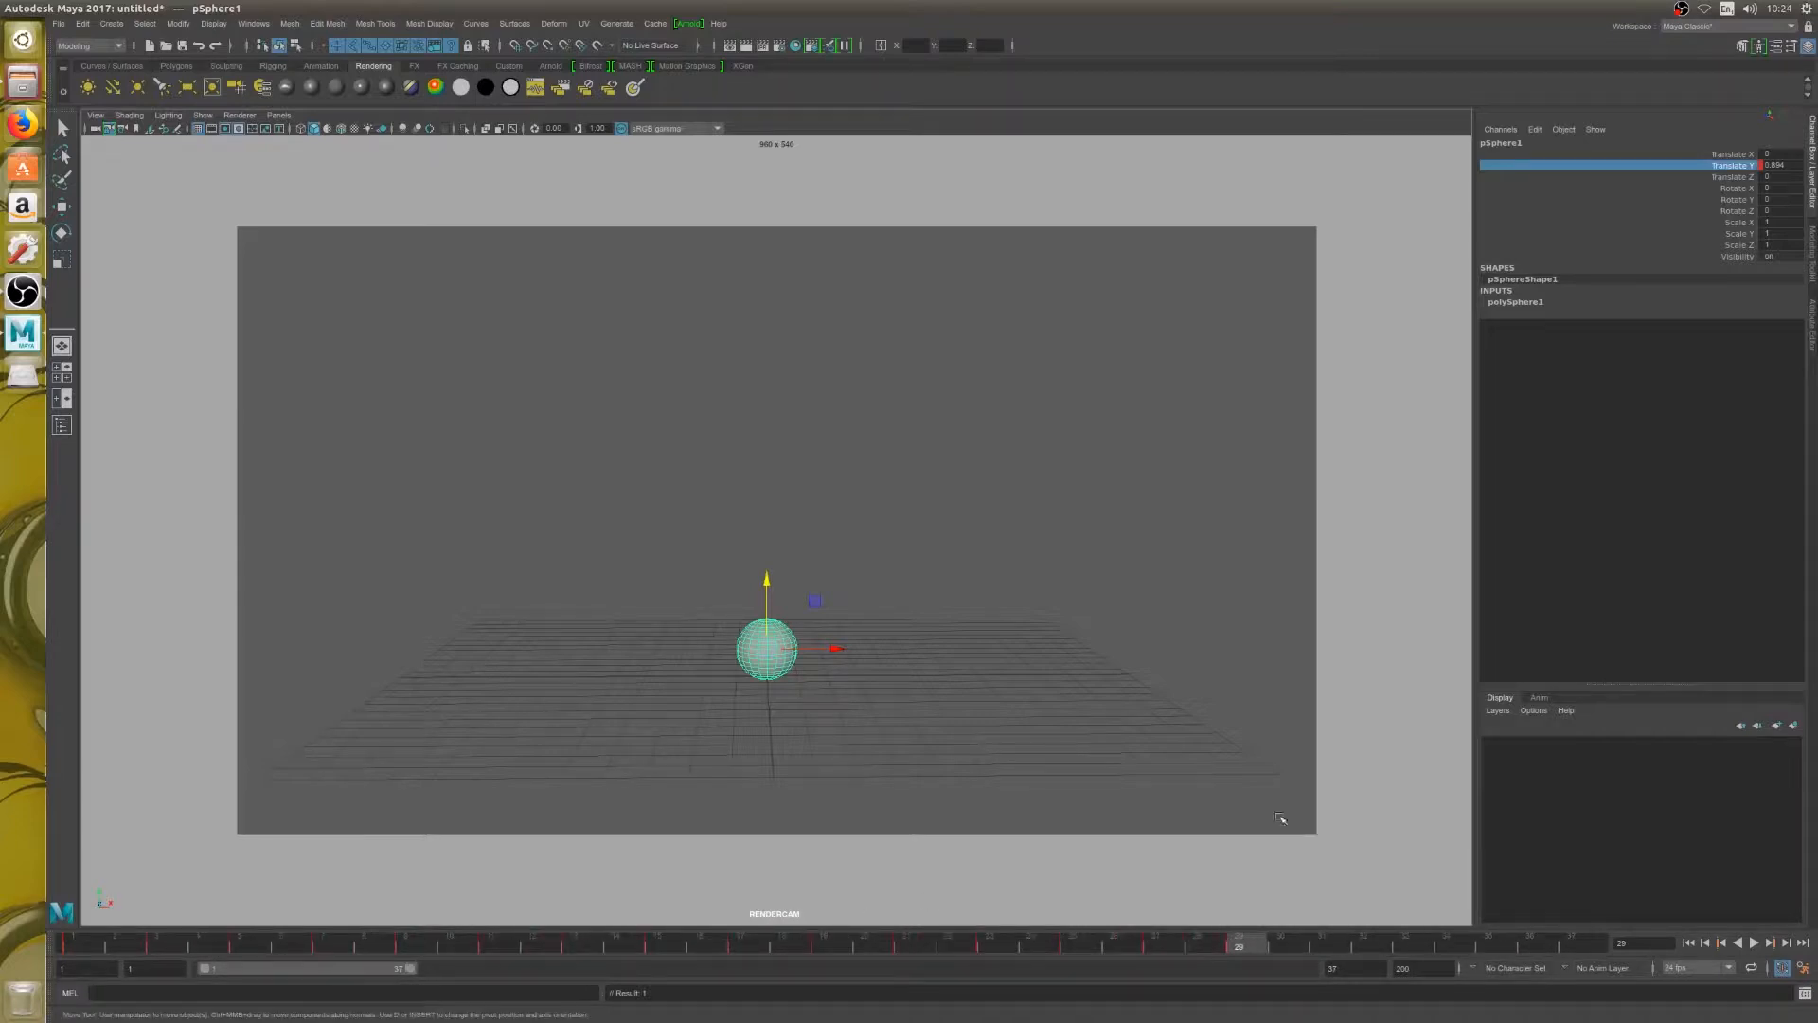
{"action": "left_click", "coordinate": [1689, 943]}
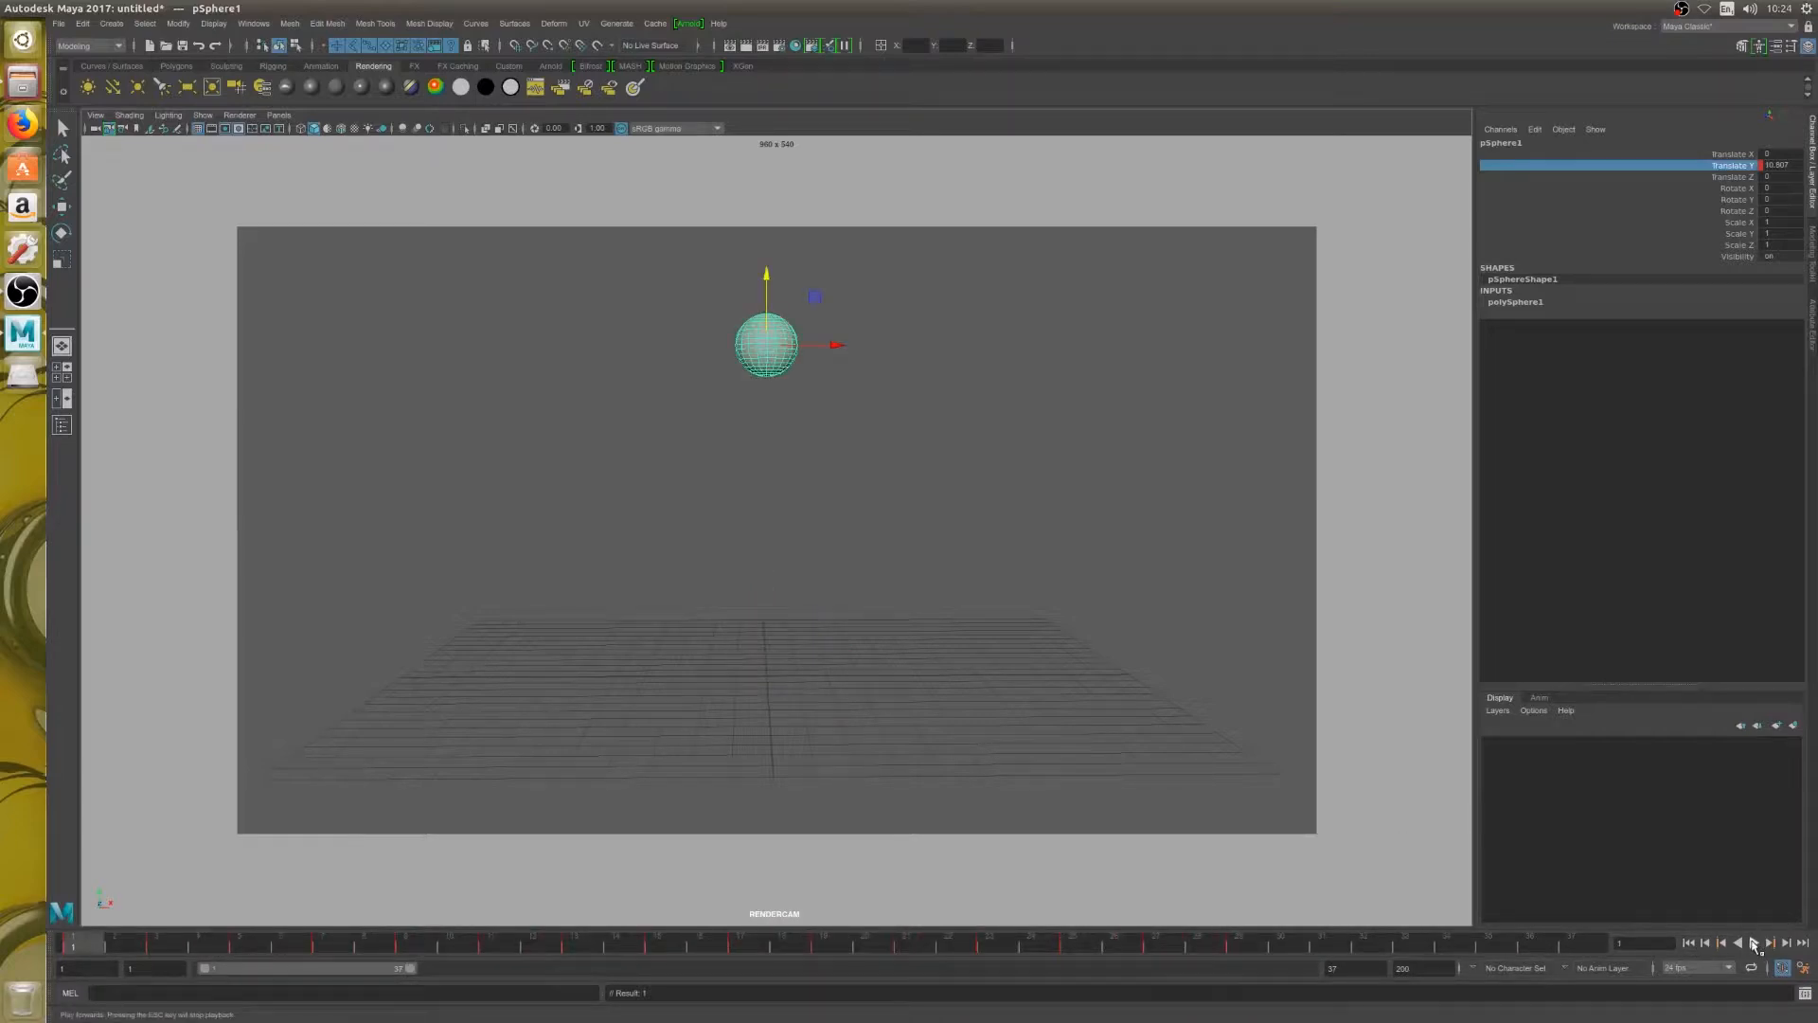
{"action": "left_click", "coordinate": [1752, 943]}
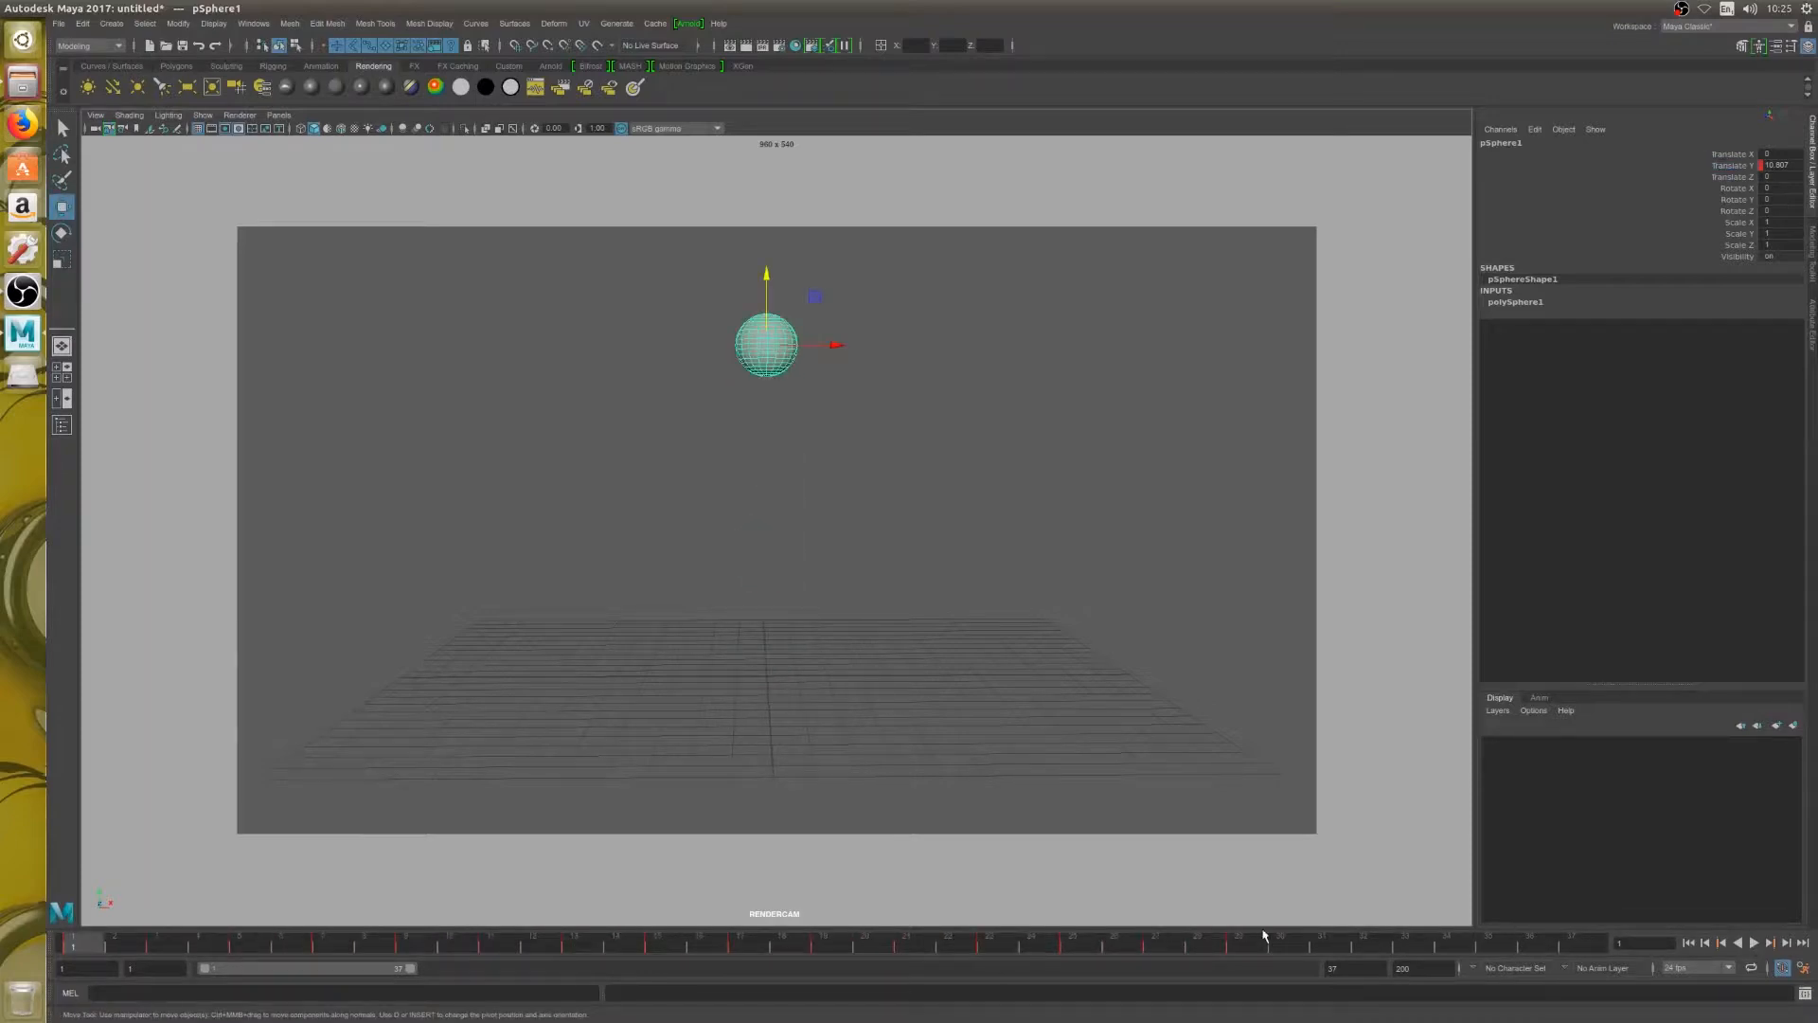
{"action": "key", "text": "alt+v"}
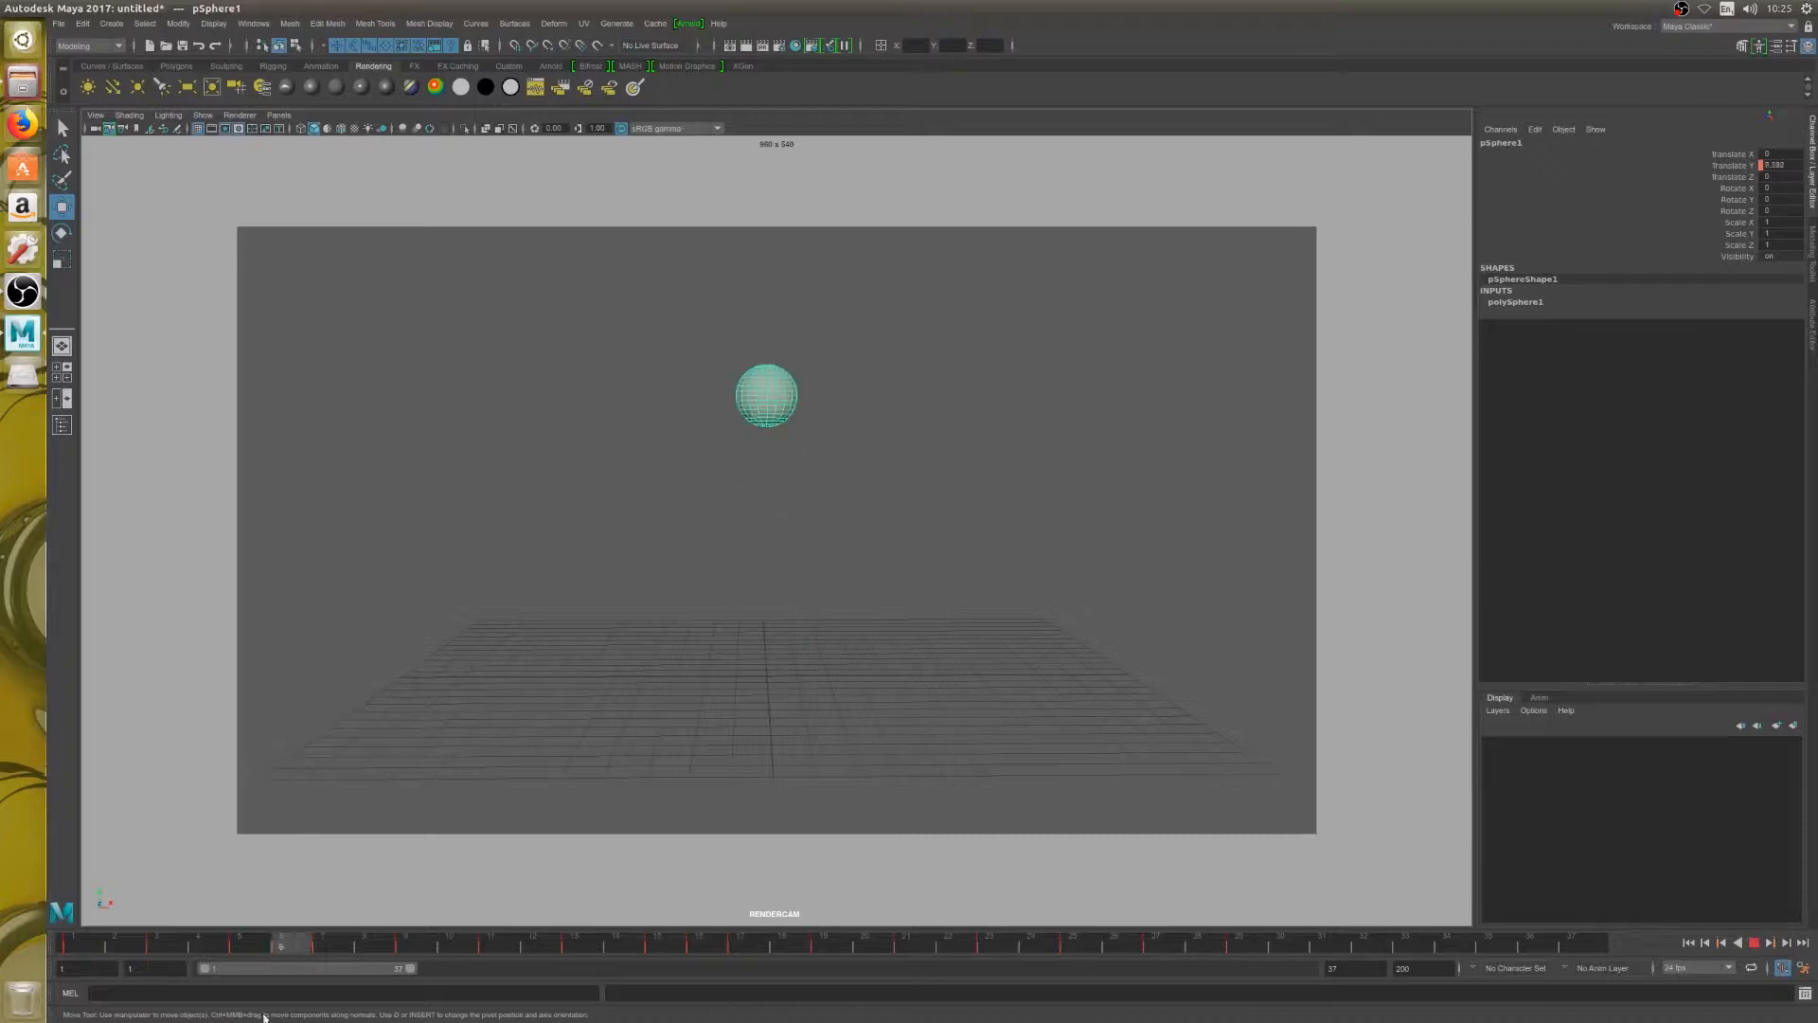
{"action": "left_click_drag", "start_coordinate": [87, 947], "coordinate": [250, 942]}
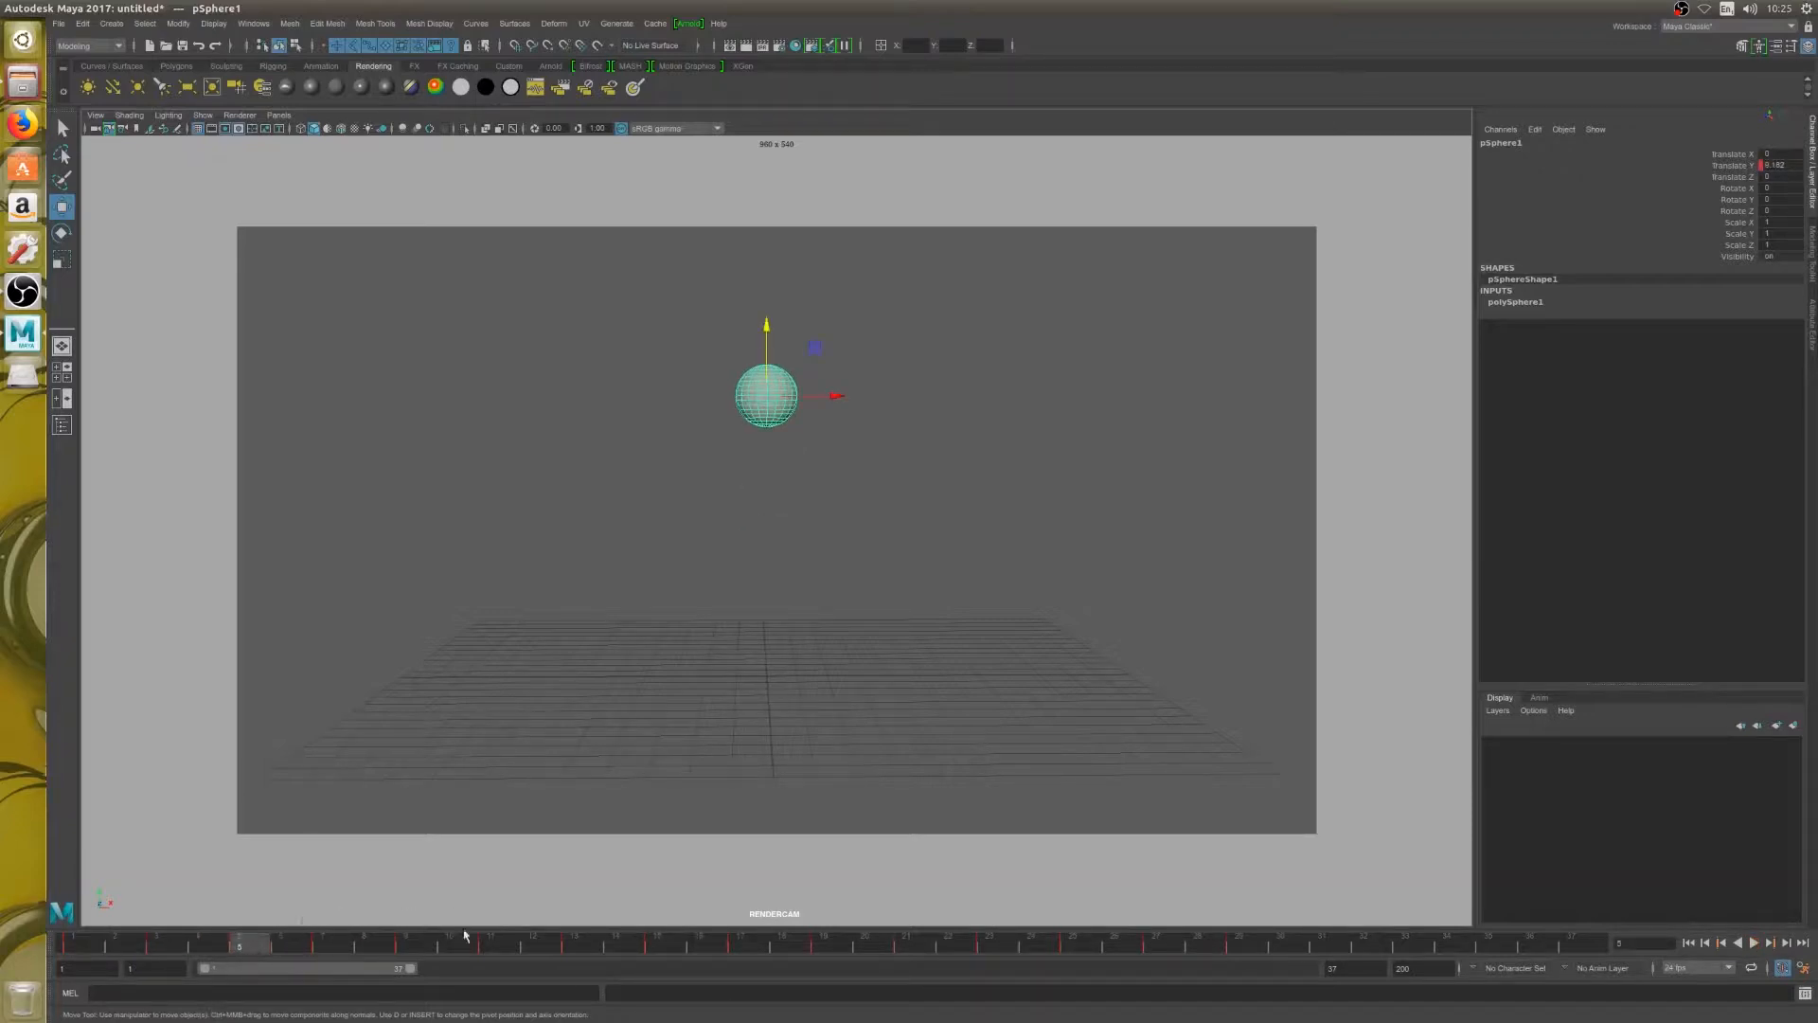
{"action": "key", "text": "alt+v"}
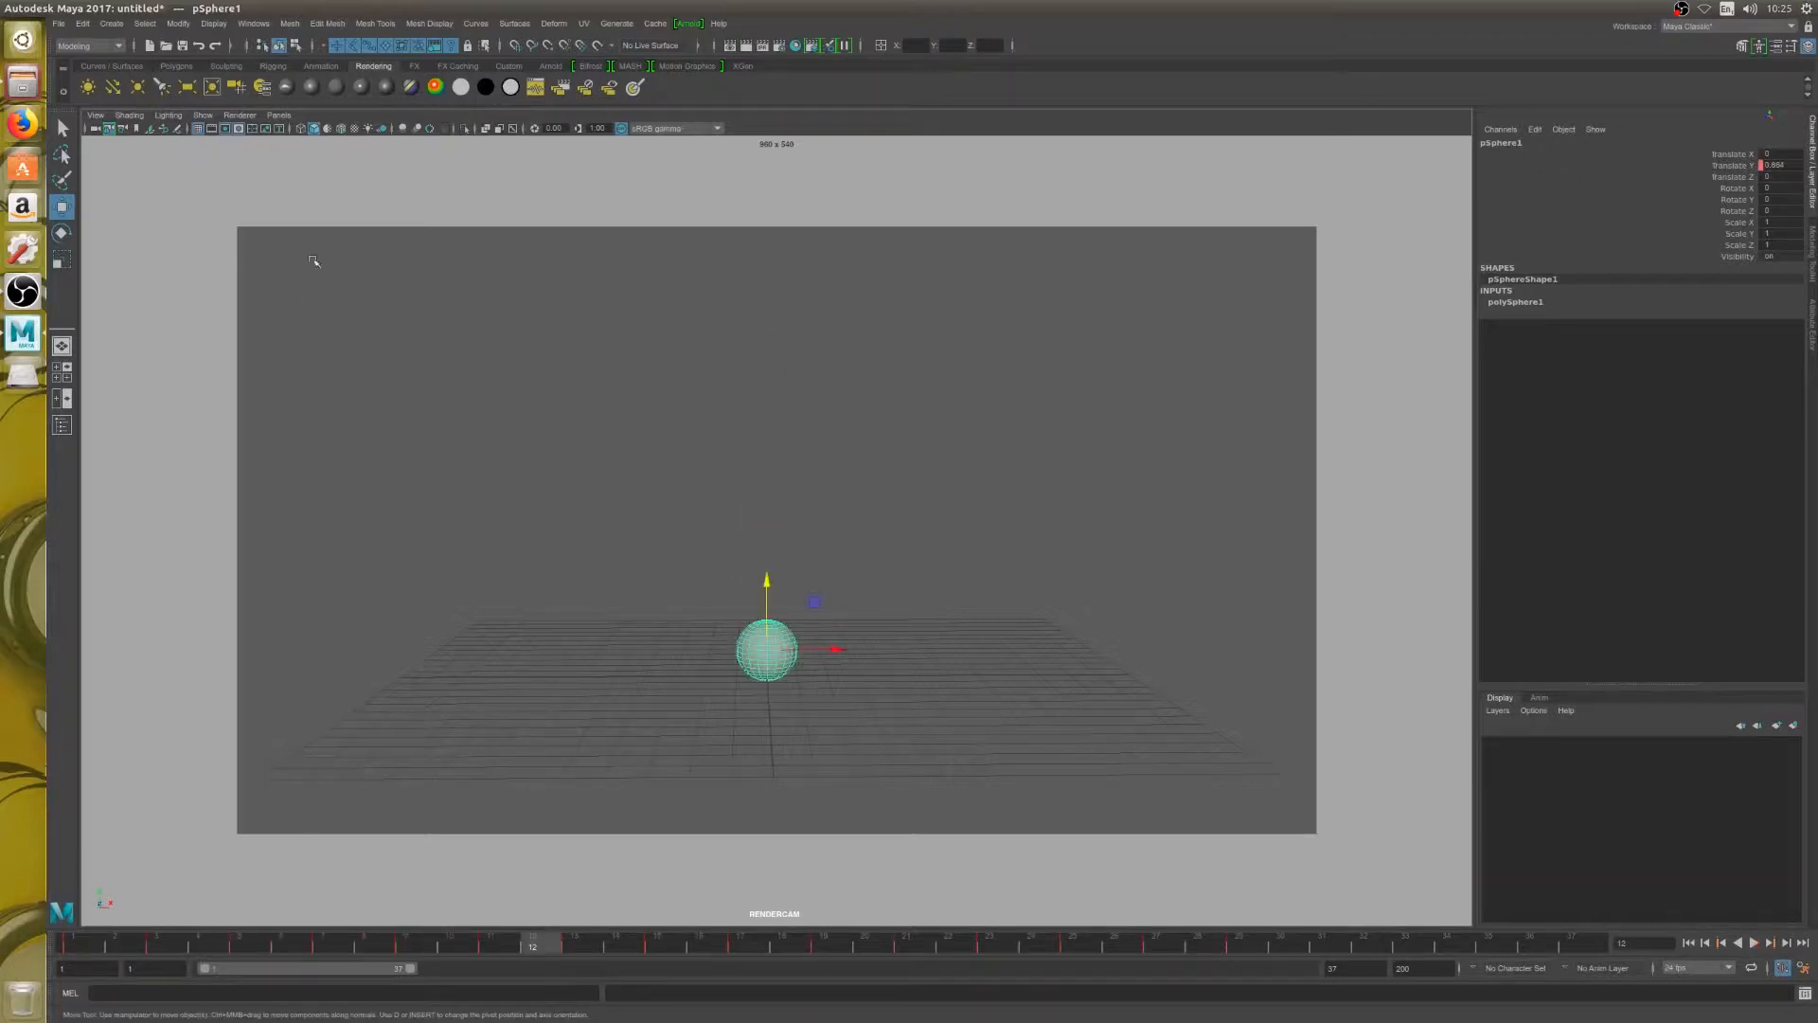
Open the Graph Editor for the sphere, resize it and place it so the sphere stays in sight
{"action": "left_click", "coordinate": [252, 23]}
{"action": "mouse_move", "coordinate": [321, 107]}
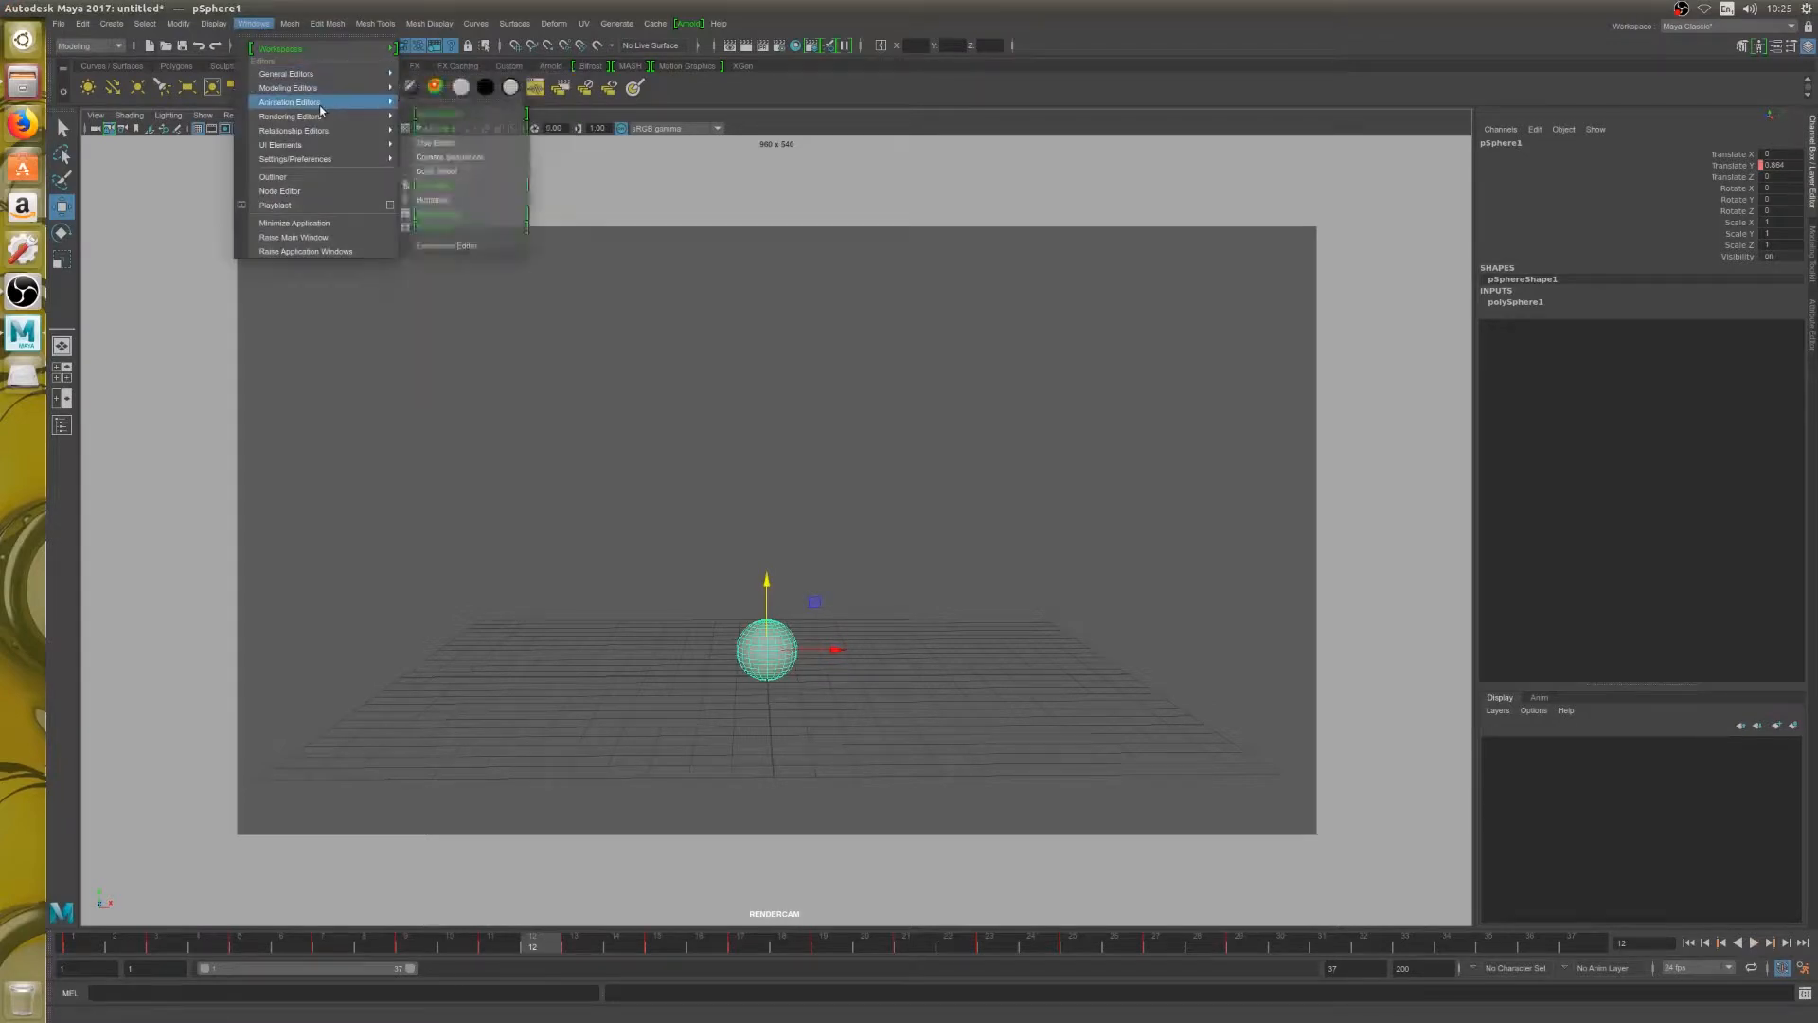
{"action": "left_click", "coordinate": [438, 114]}
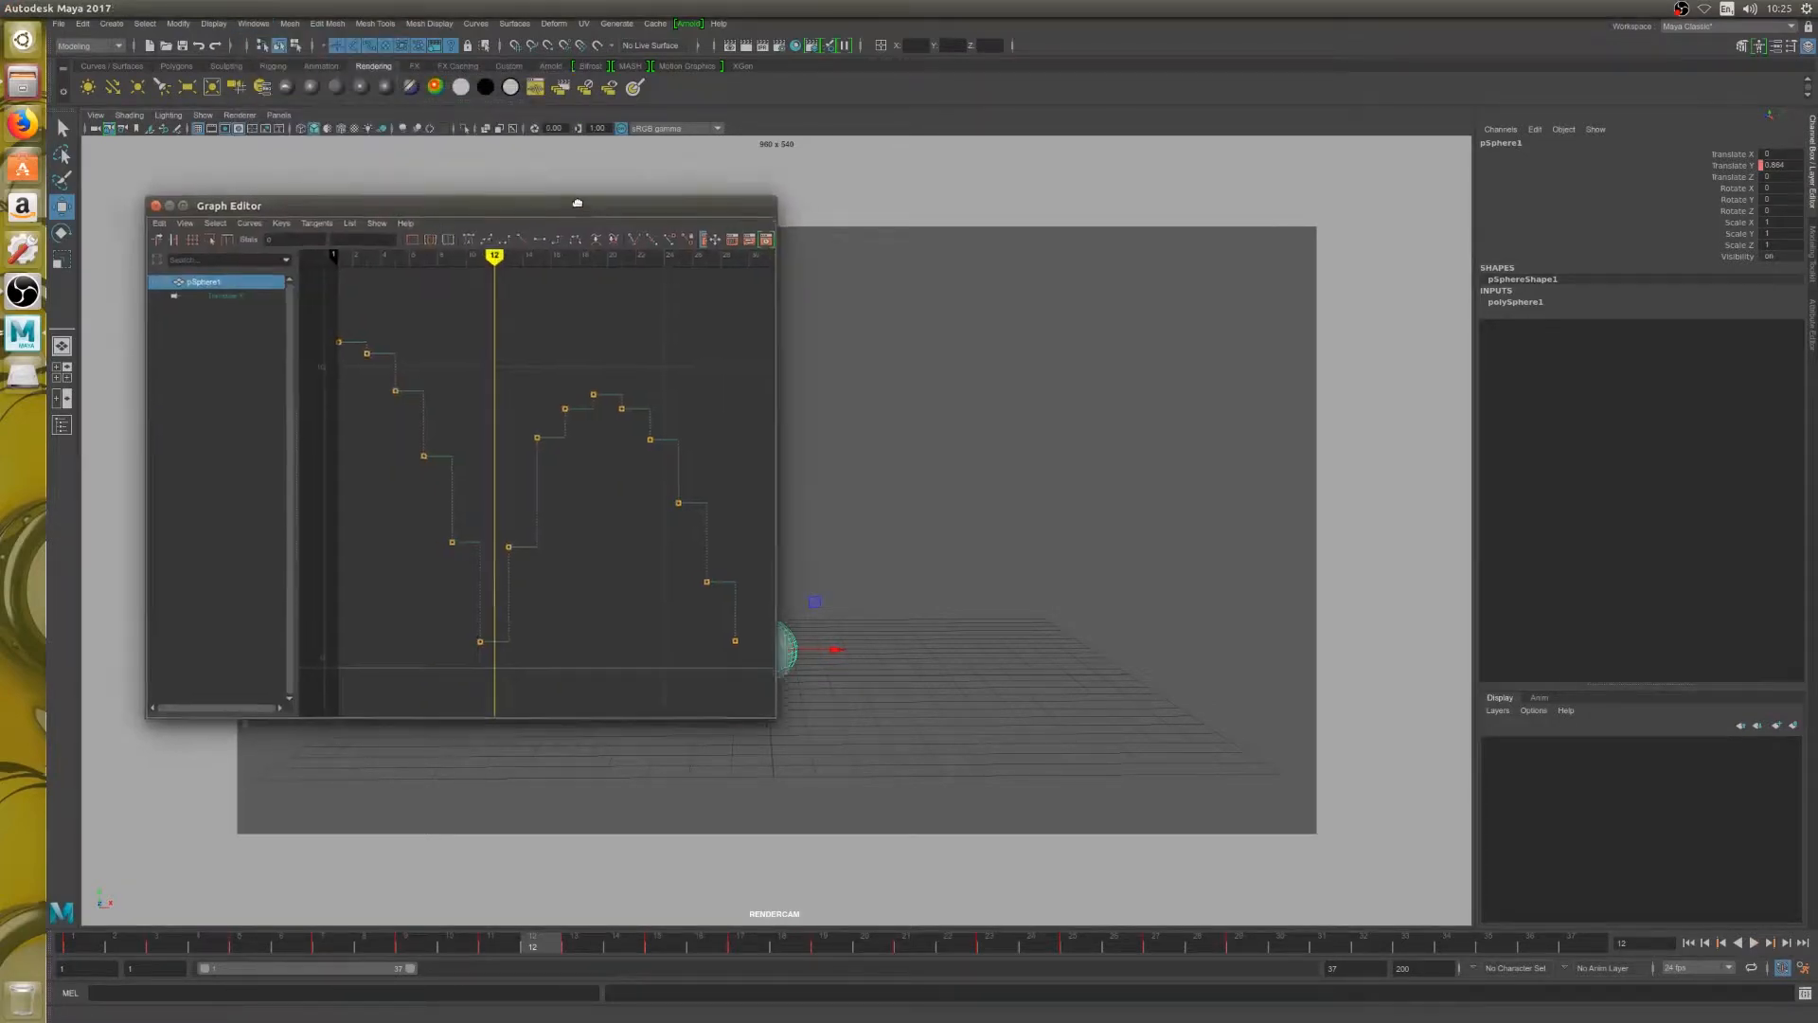
{"action": "left_click_drag", "start_coordinate": [577, 203], "coordinate": [550, 175]}
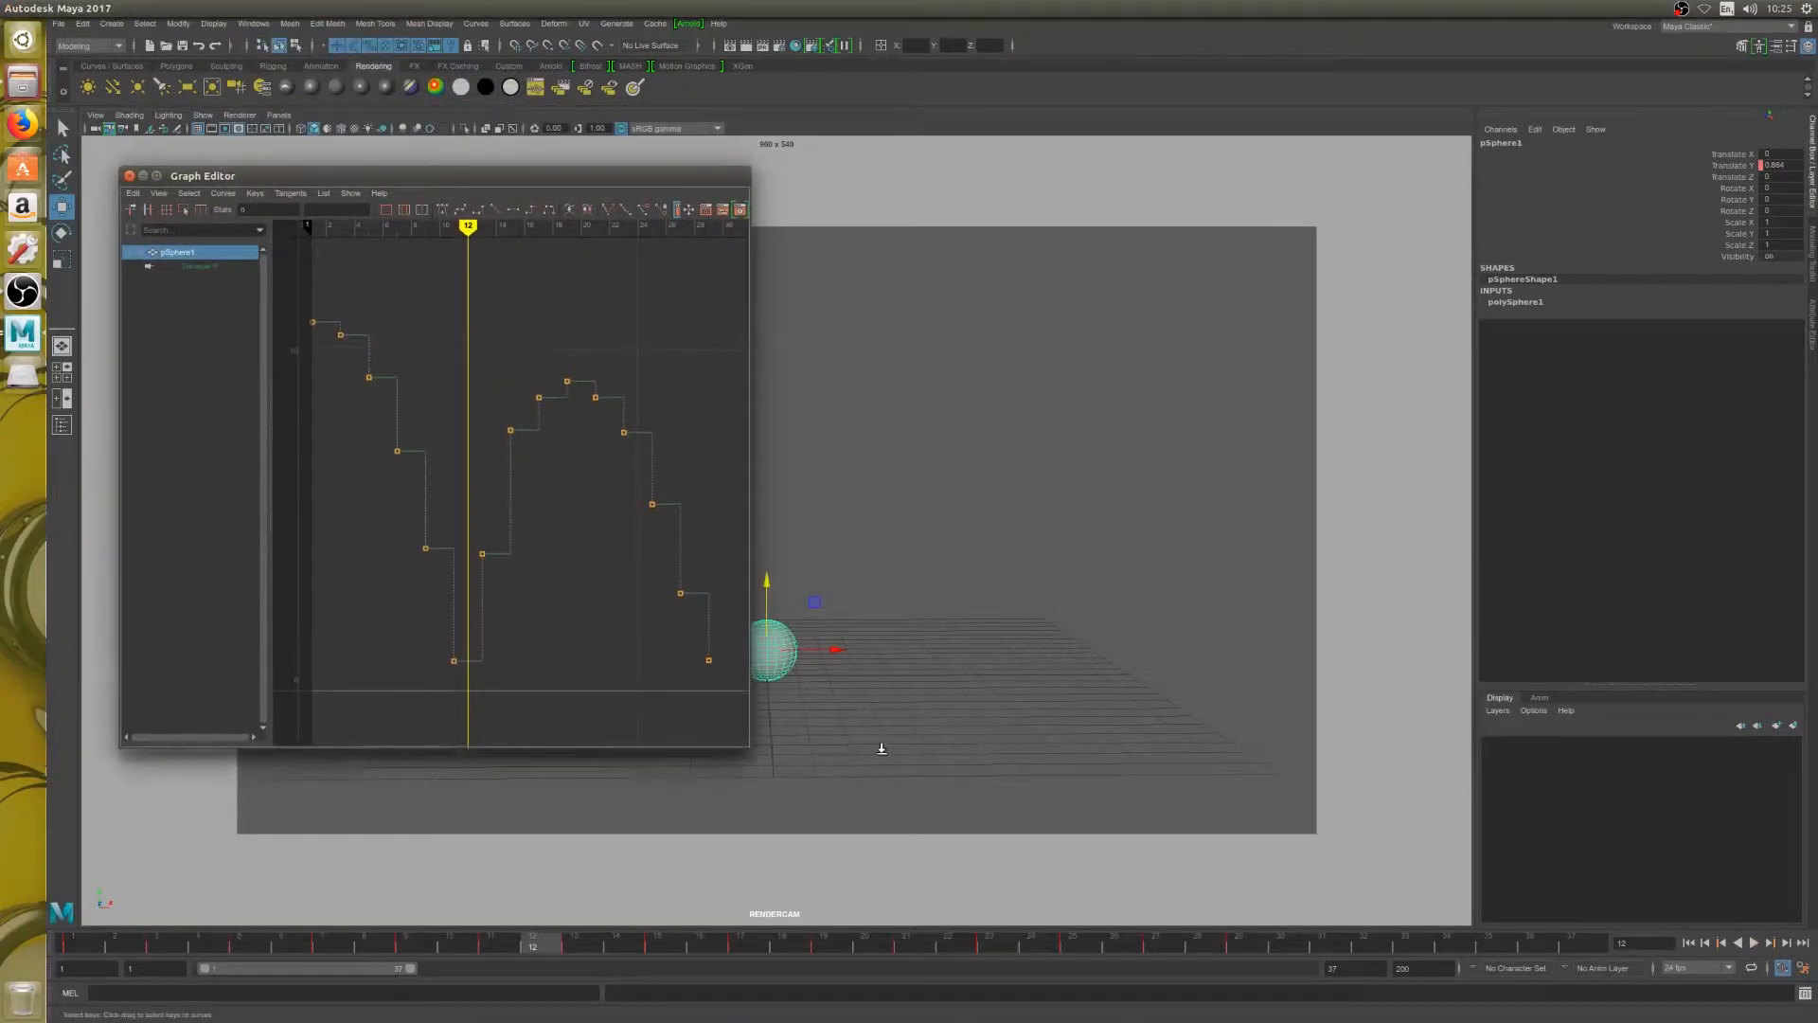
{"action": "left_click_drag", "start_coordinate": [749, 729], "coordinate": [1124, 788]}
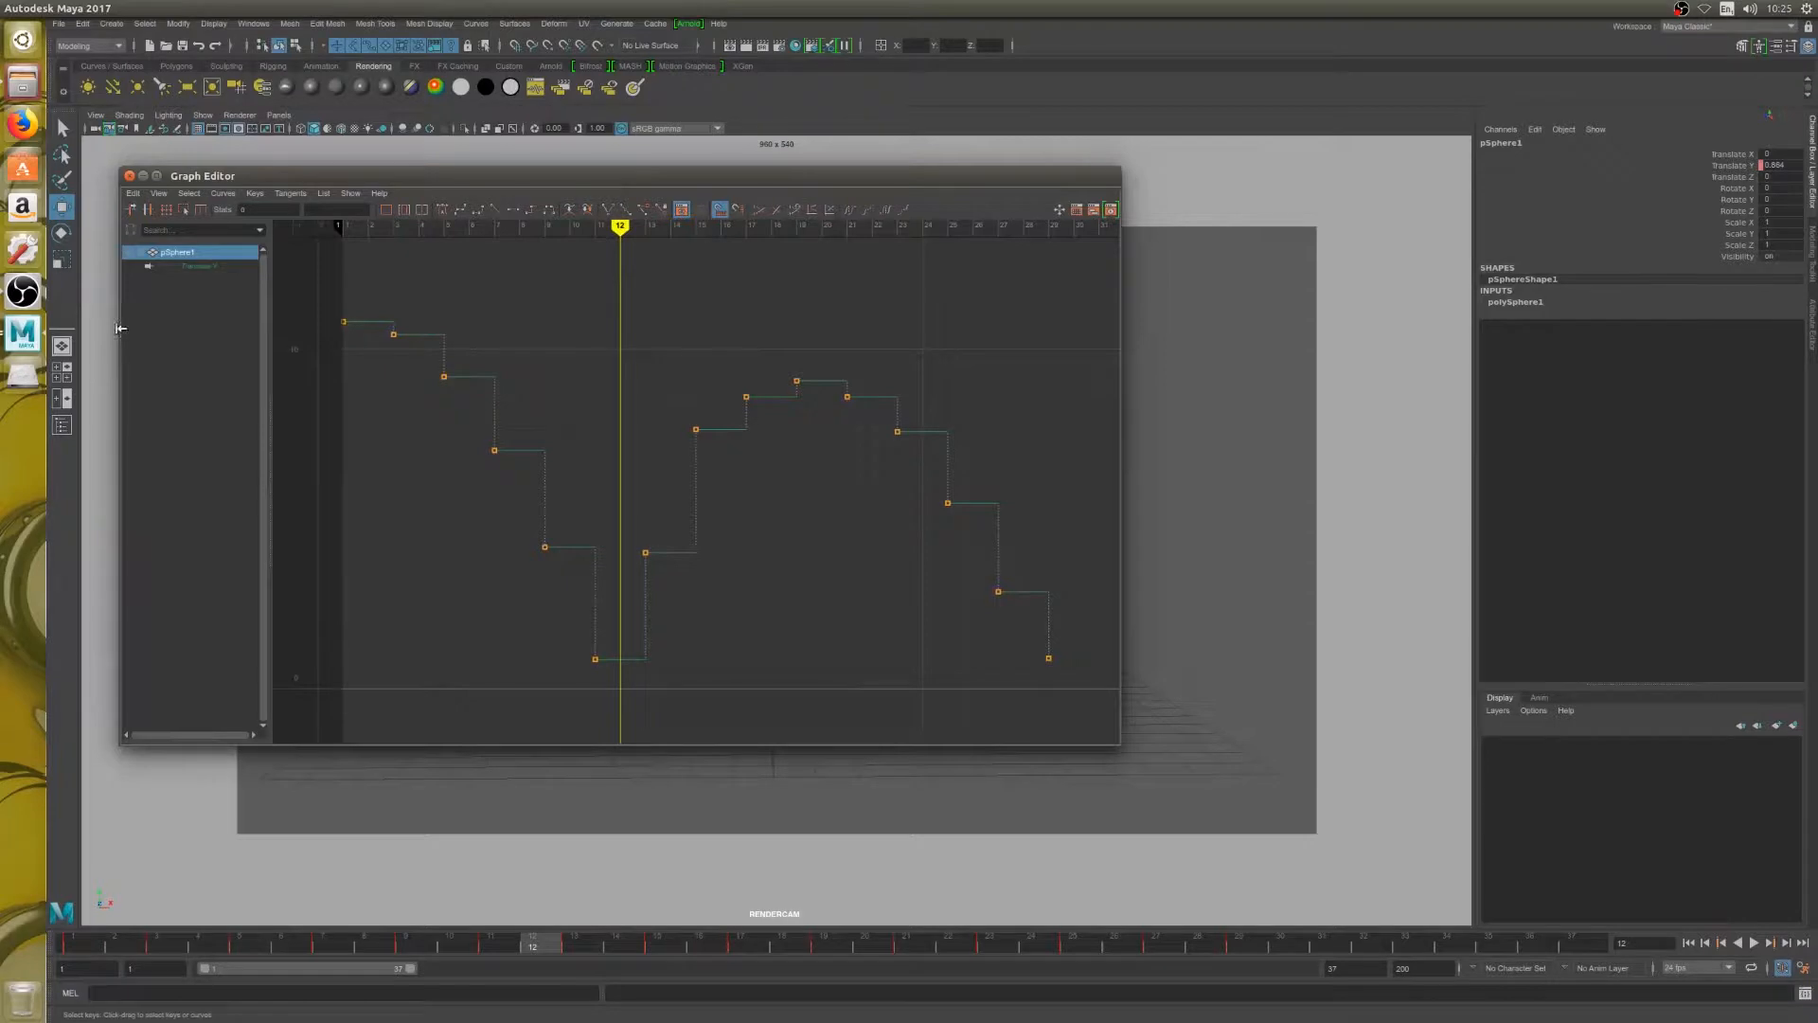
{"action": "left_click_drag", "start_coordinate": [120, 328], "coordinate": [433, 373]}
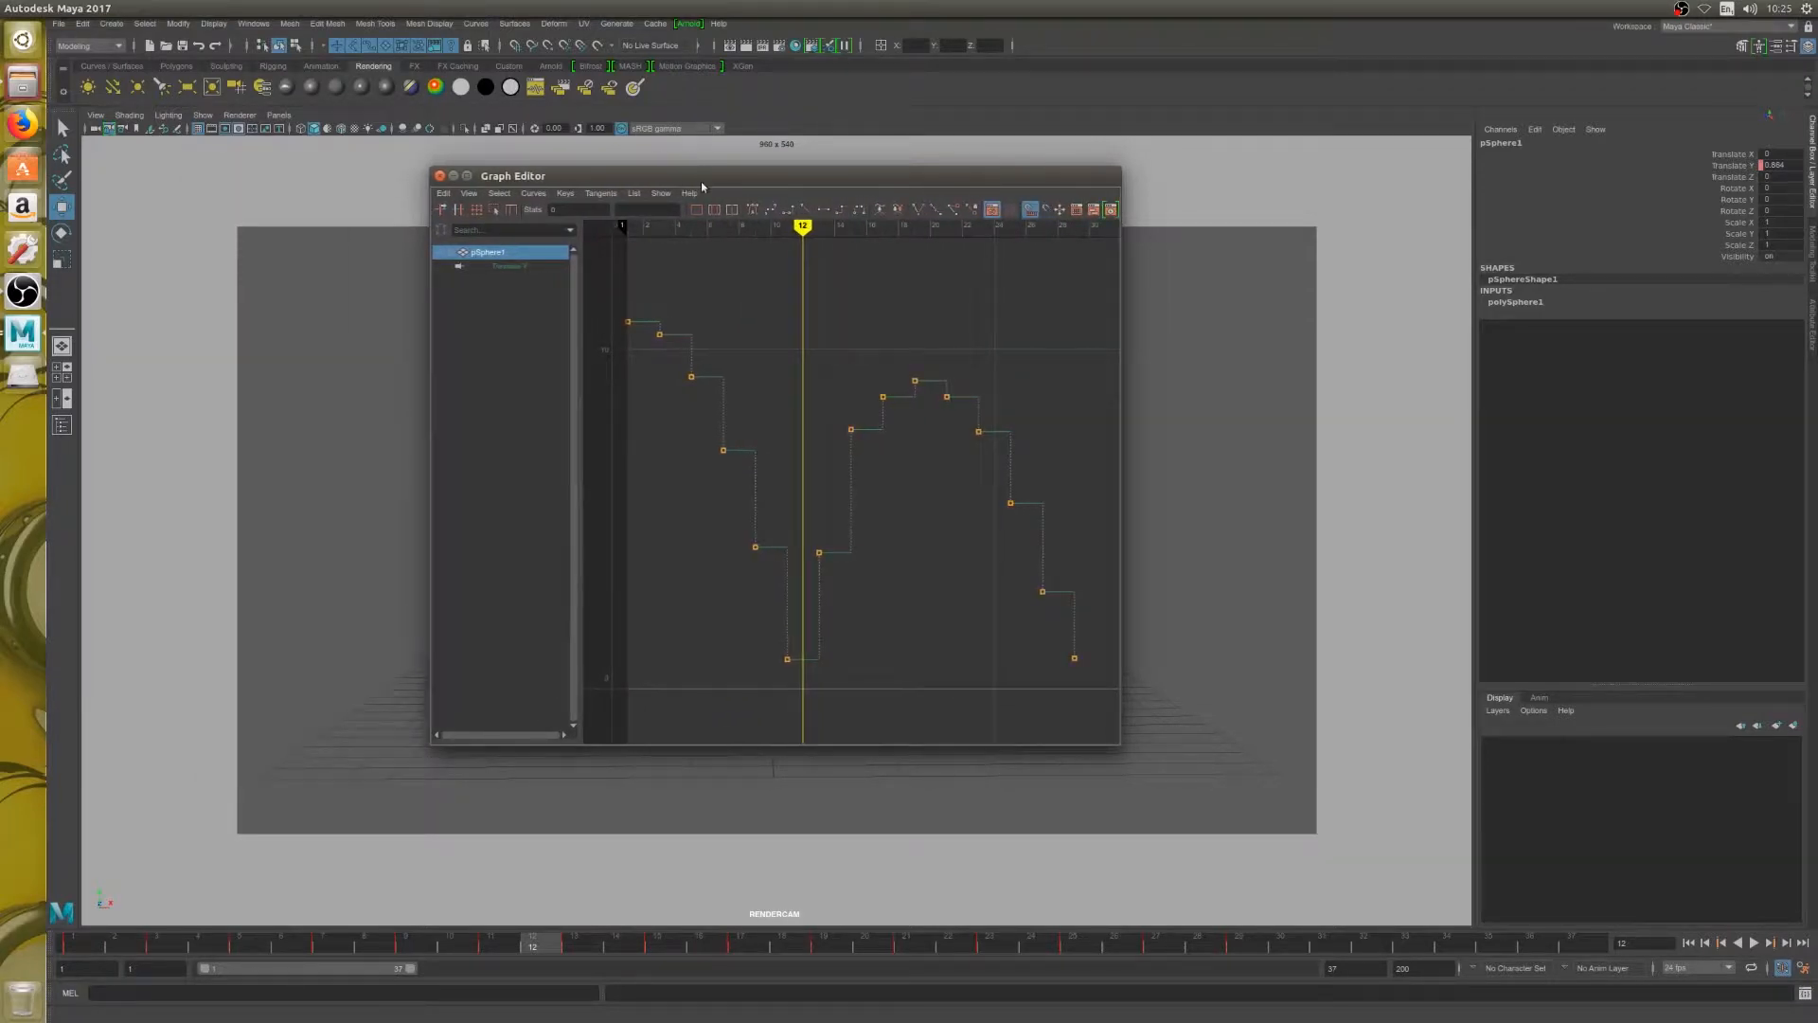
{"action": "left_click_drag", "start_coordinate": [701, 186], "coordinate": [262, 252]}
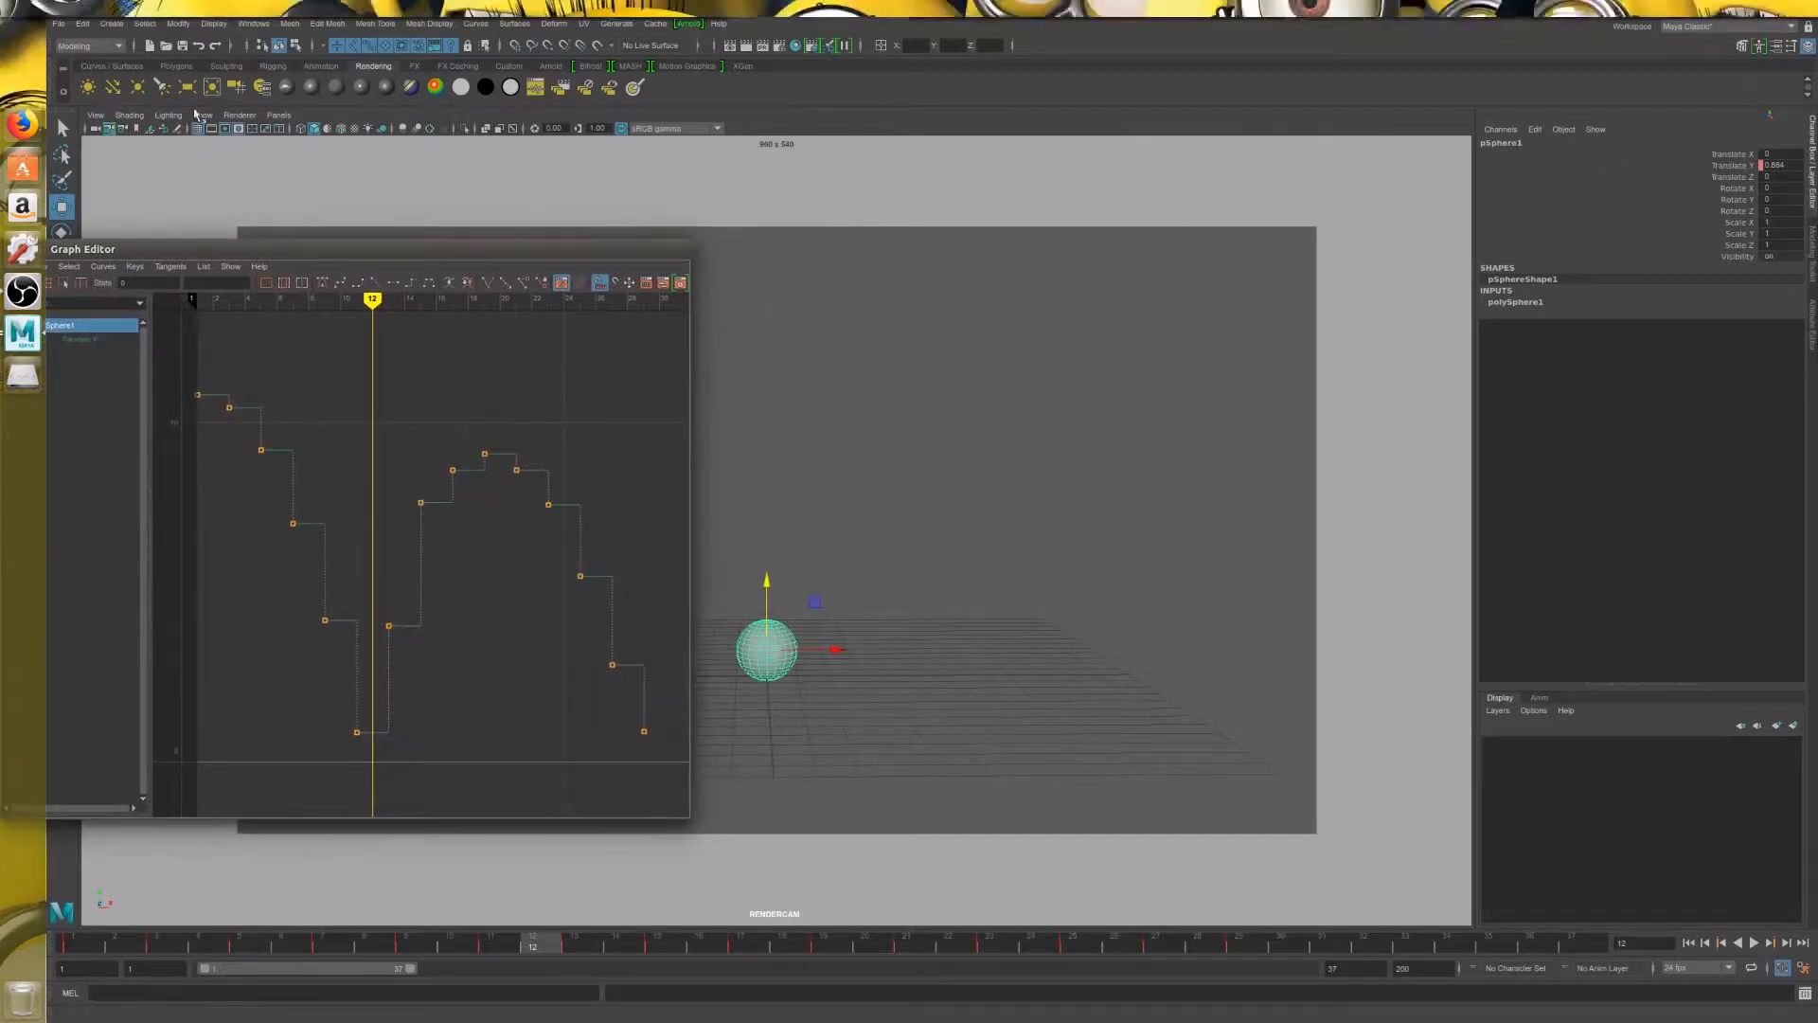
Shift the camera view sideways with the 2D Pan/Zoom Tool so the whole grid sits beside the Graph Editor, and close the tool settings
{"action": "left_click", "coordinate": [95, 115]}
{"action": "mouse_move", "coordinate": [217, 414]}
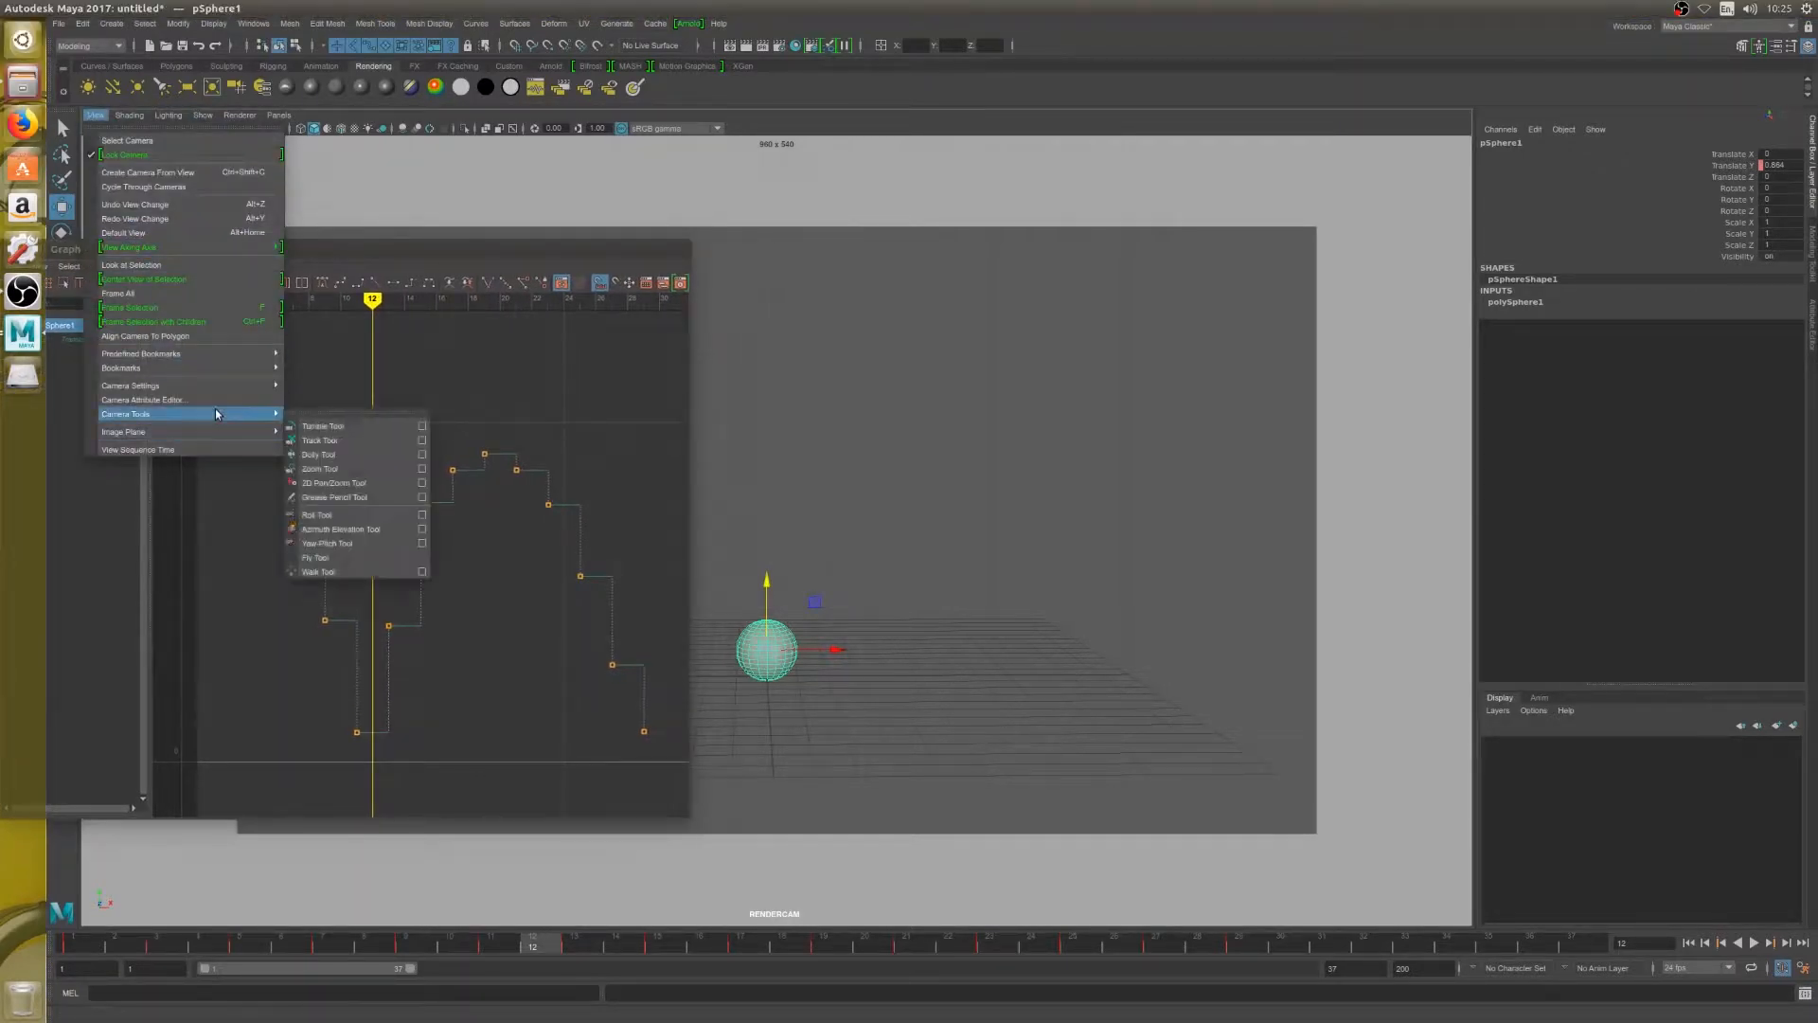
{"action": "left_click", "coordinate": [420, 484]}
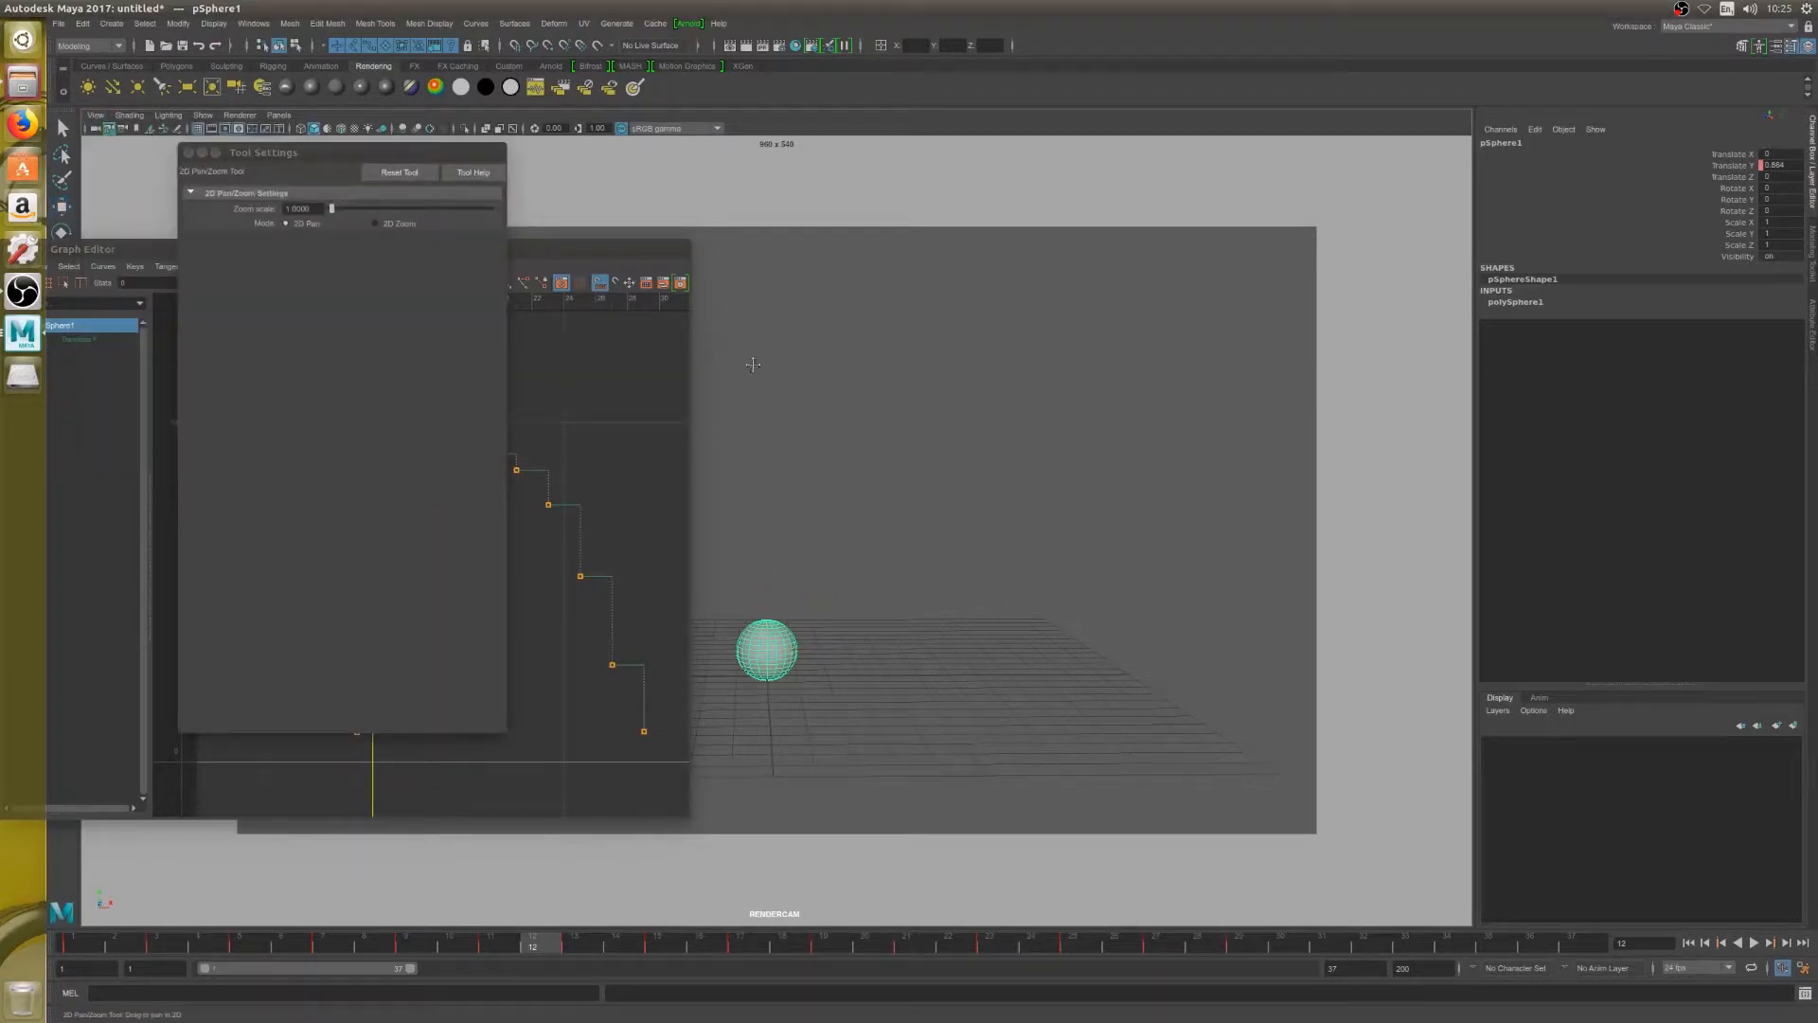
{"action": "left_click_drag", "start_coordinate": [775, 399], "coordinate": [1104, 395]}
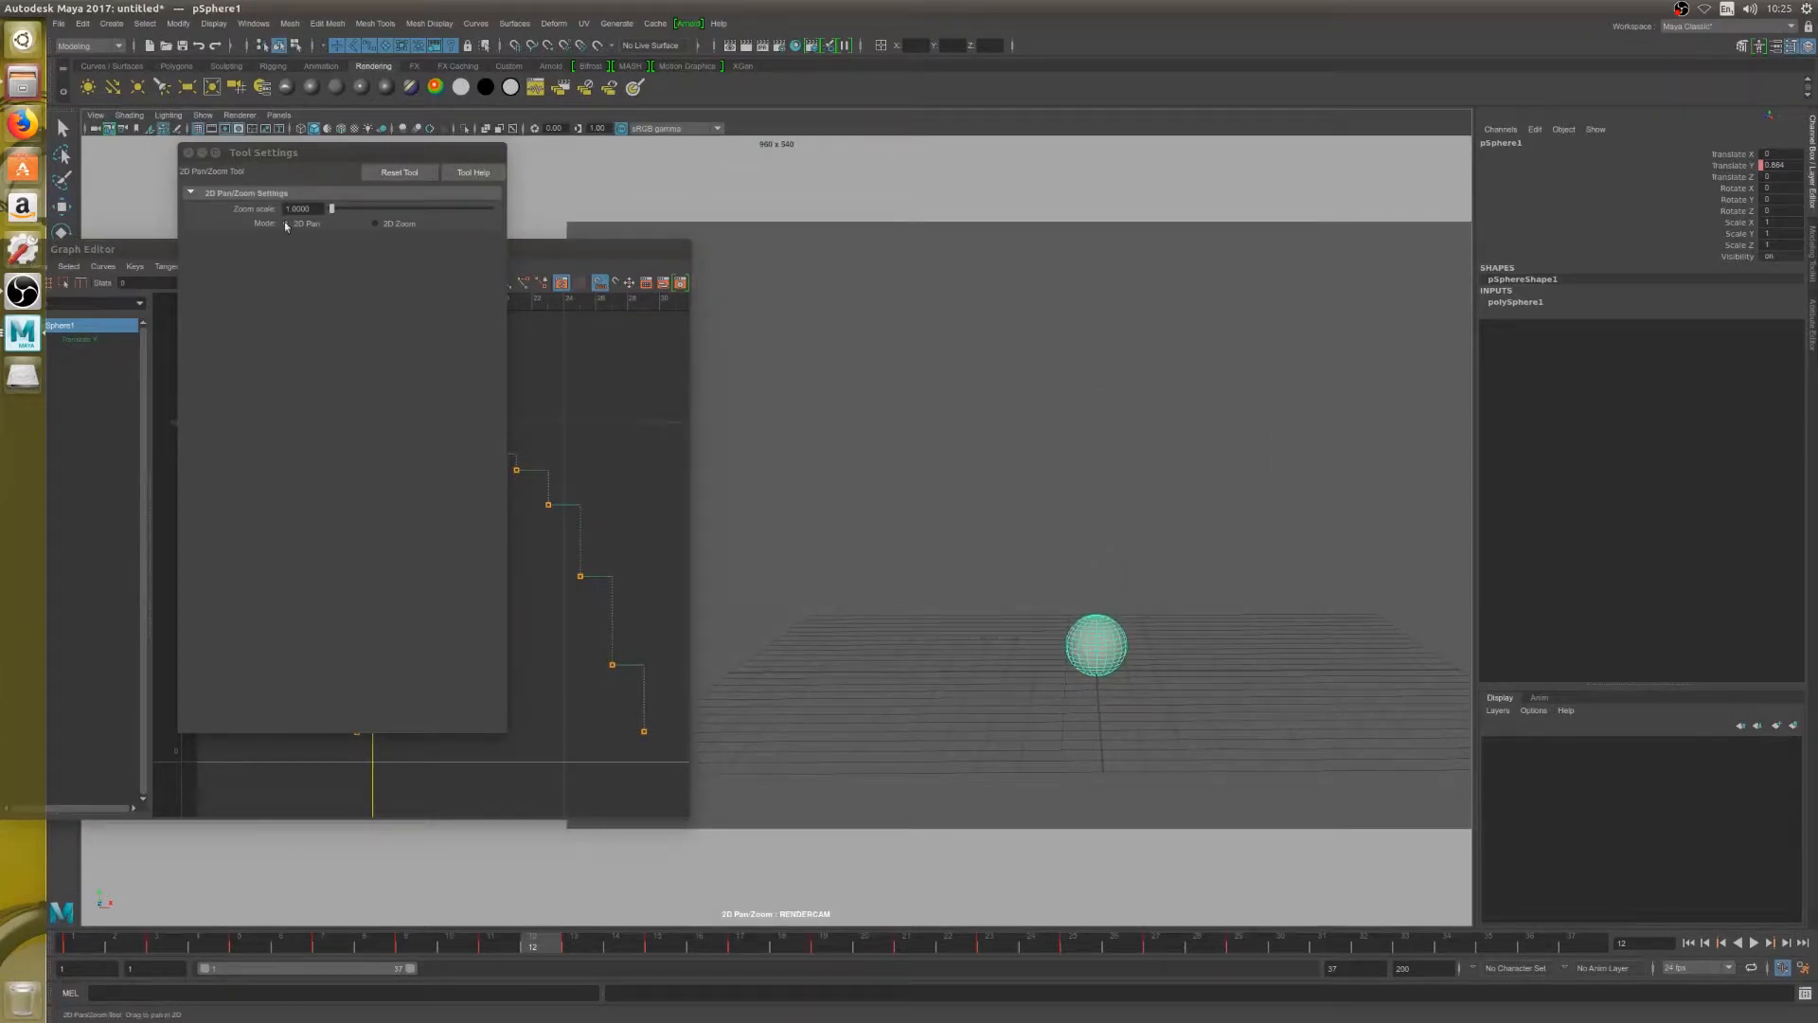
{"action": "left_click", "coordinate": [194, 152]}
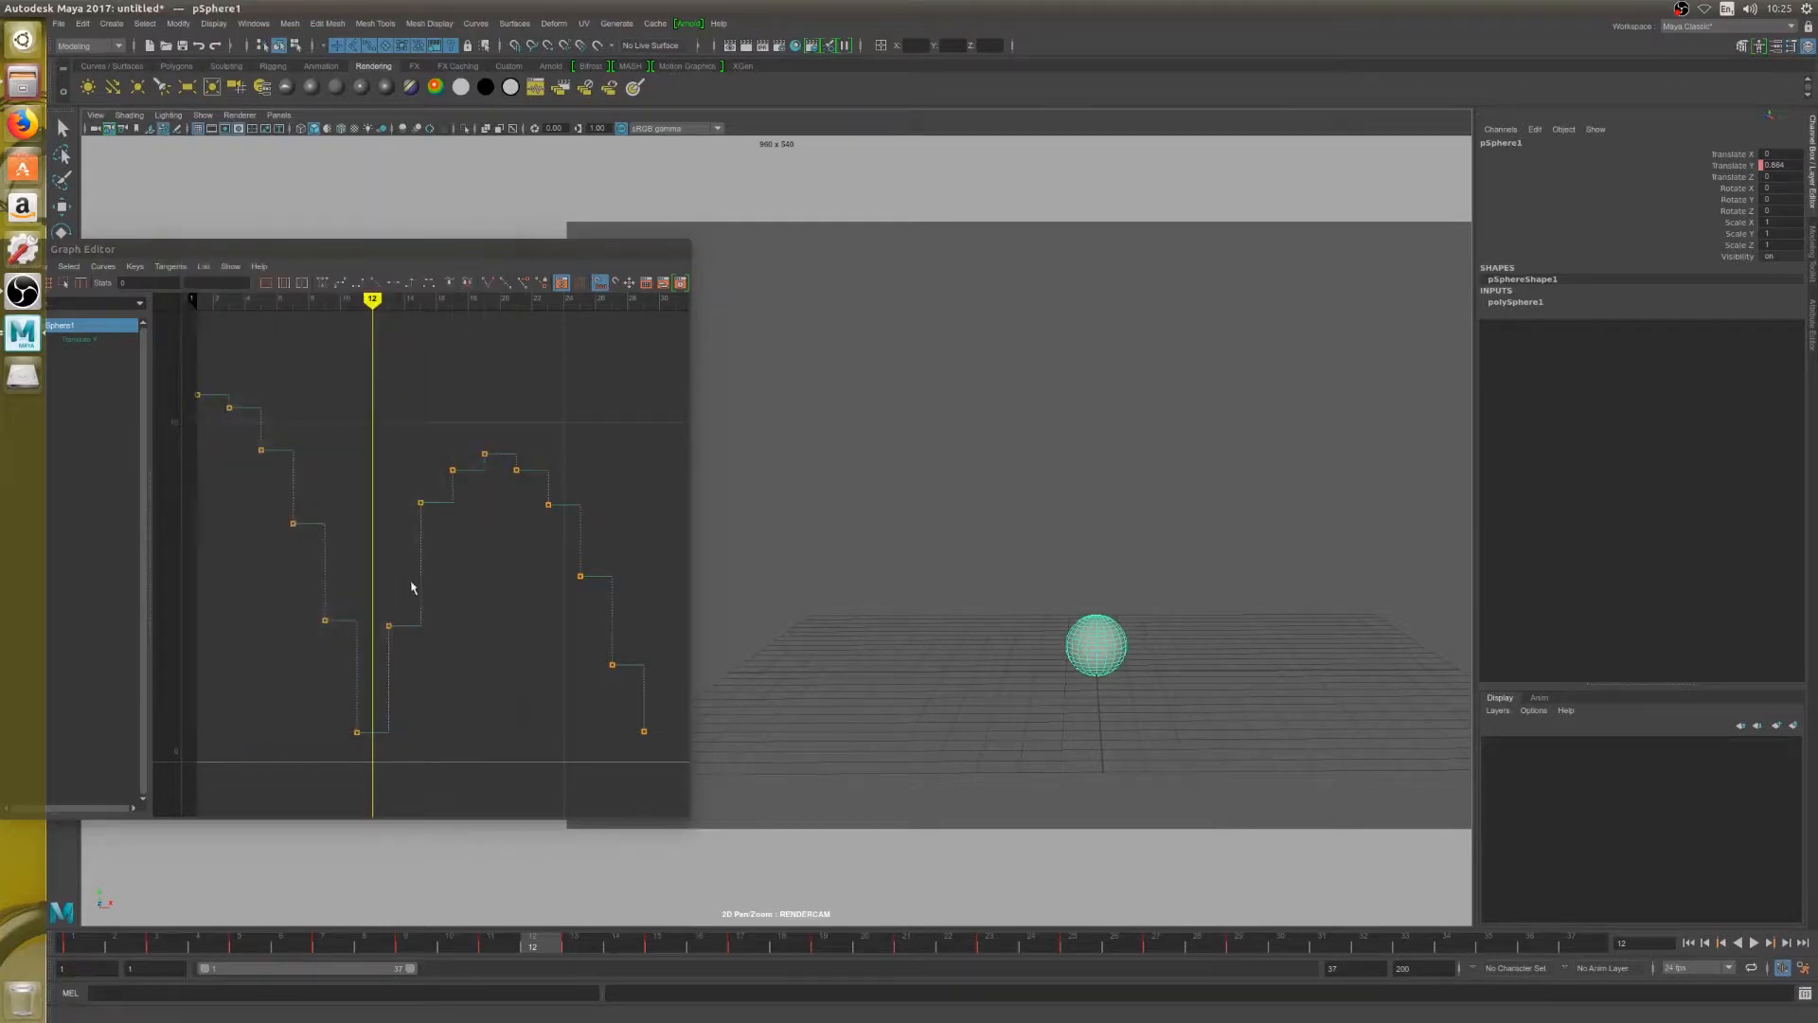
Scrub to frame 1 in the Graph Editor and step frame by frame through the first fall to frame 12
{"action": "left_click_drag", "start_coordinate": [225, 308], "coordinate": [193, 308]}
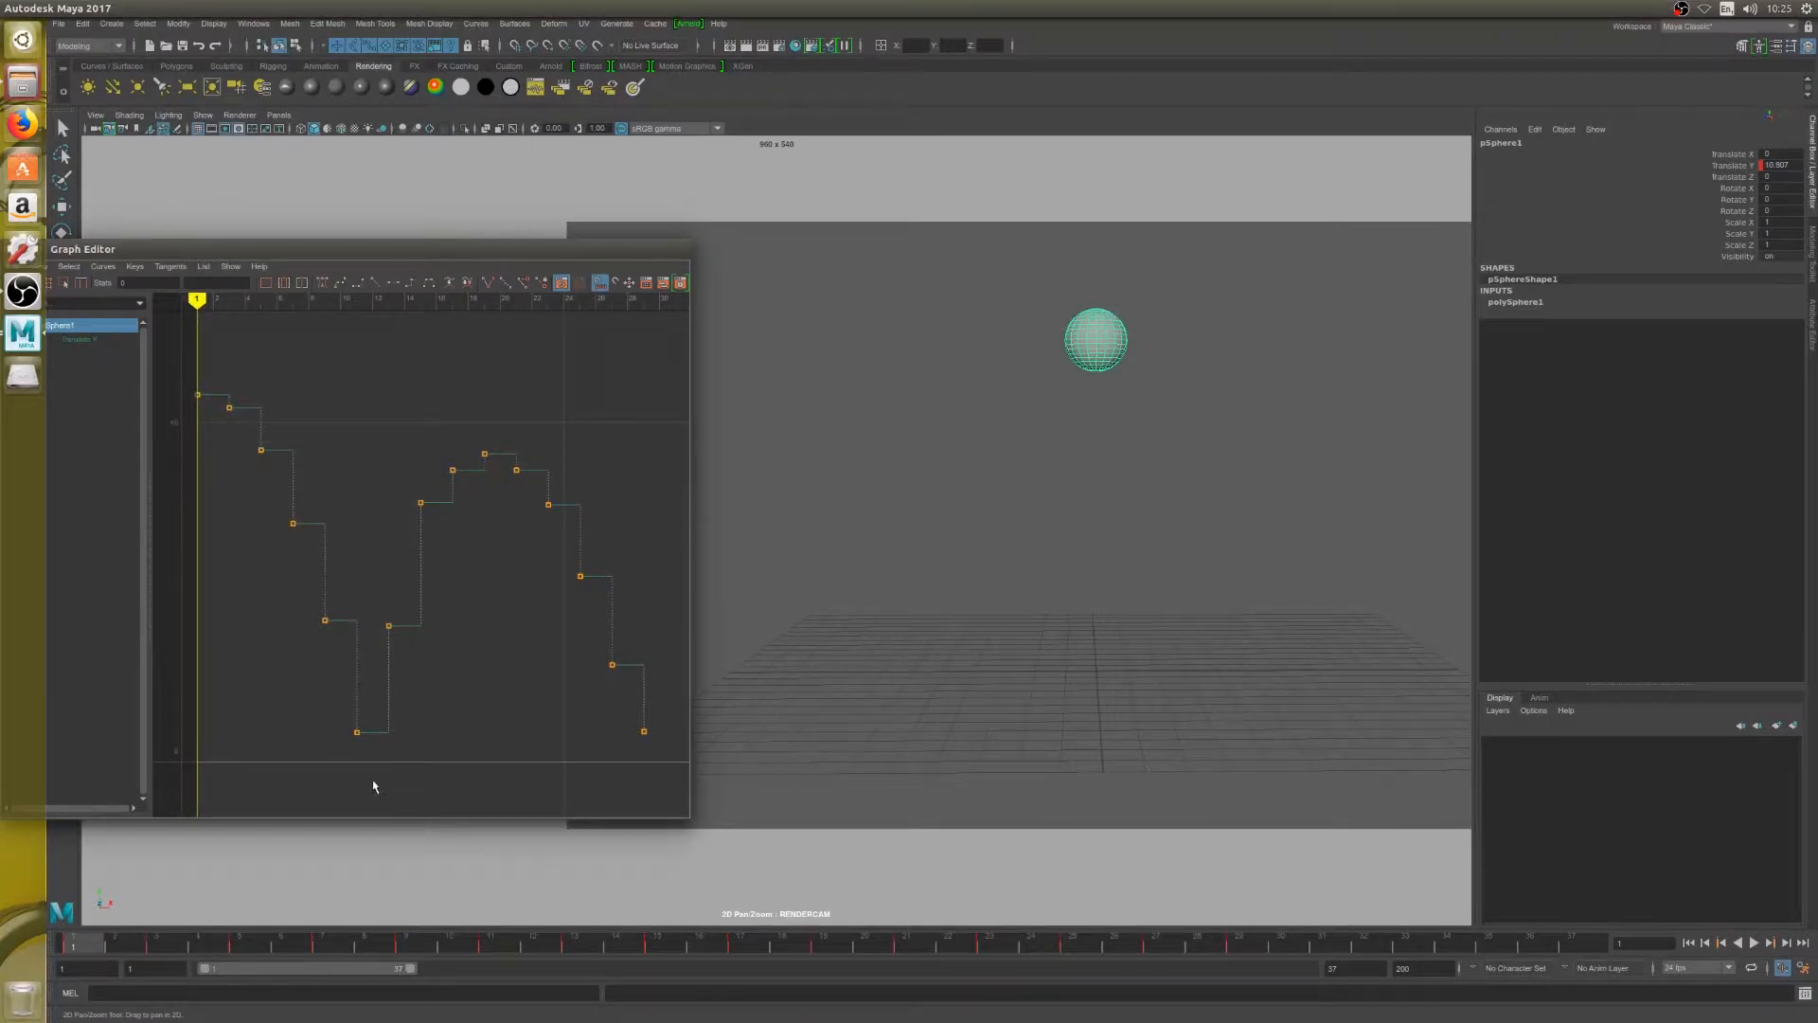
{"action": "mouse_move", "coordinate": [196, 301]}
{"action": "left_mouse_down"}
{"action": "mouse_move", "coordinate": [231, 306]}
{"action": "mouse_move", "coordinate": [198, 302]}
{"action": "left_mouse_up"}
{"action": "key", "text": "alt+period"}
{"action": "key", "text": "alt+period"}
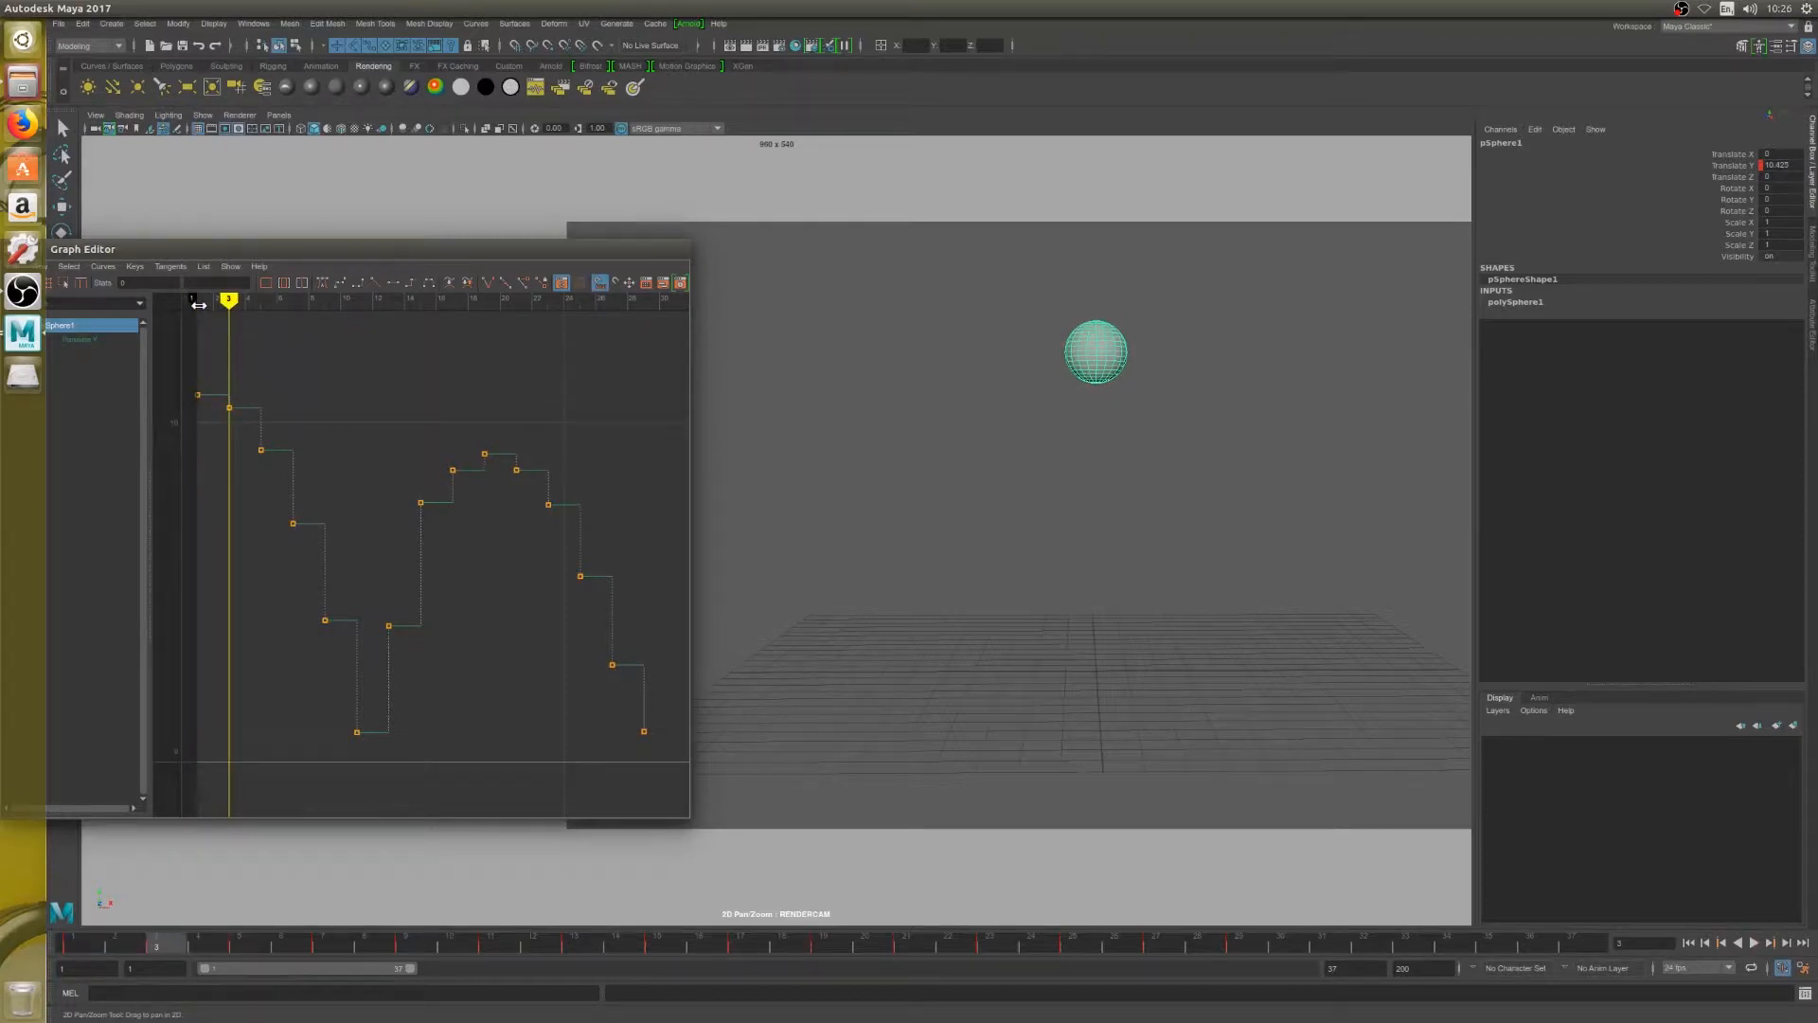
{"action": "key", "text": "alt+period"}
{"action": "key", "text": "alt+period"}
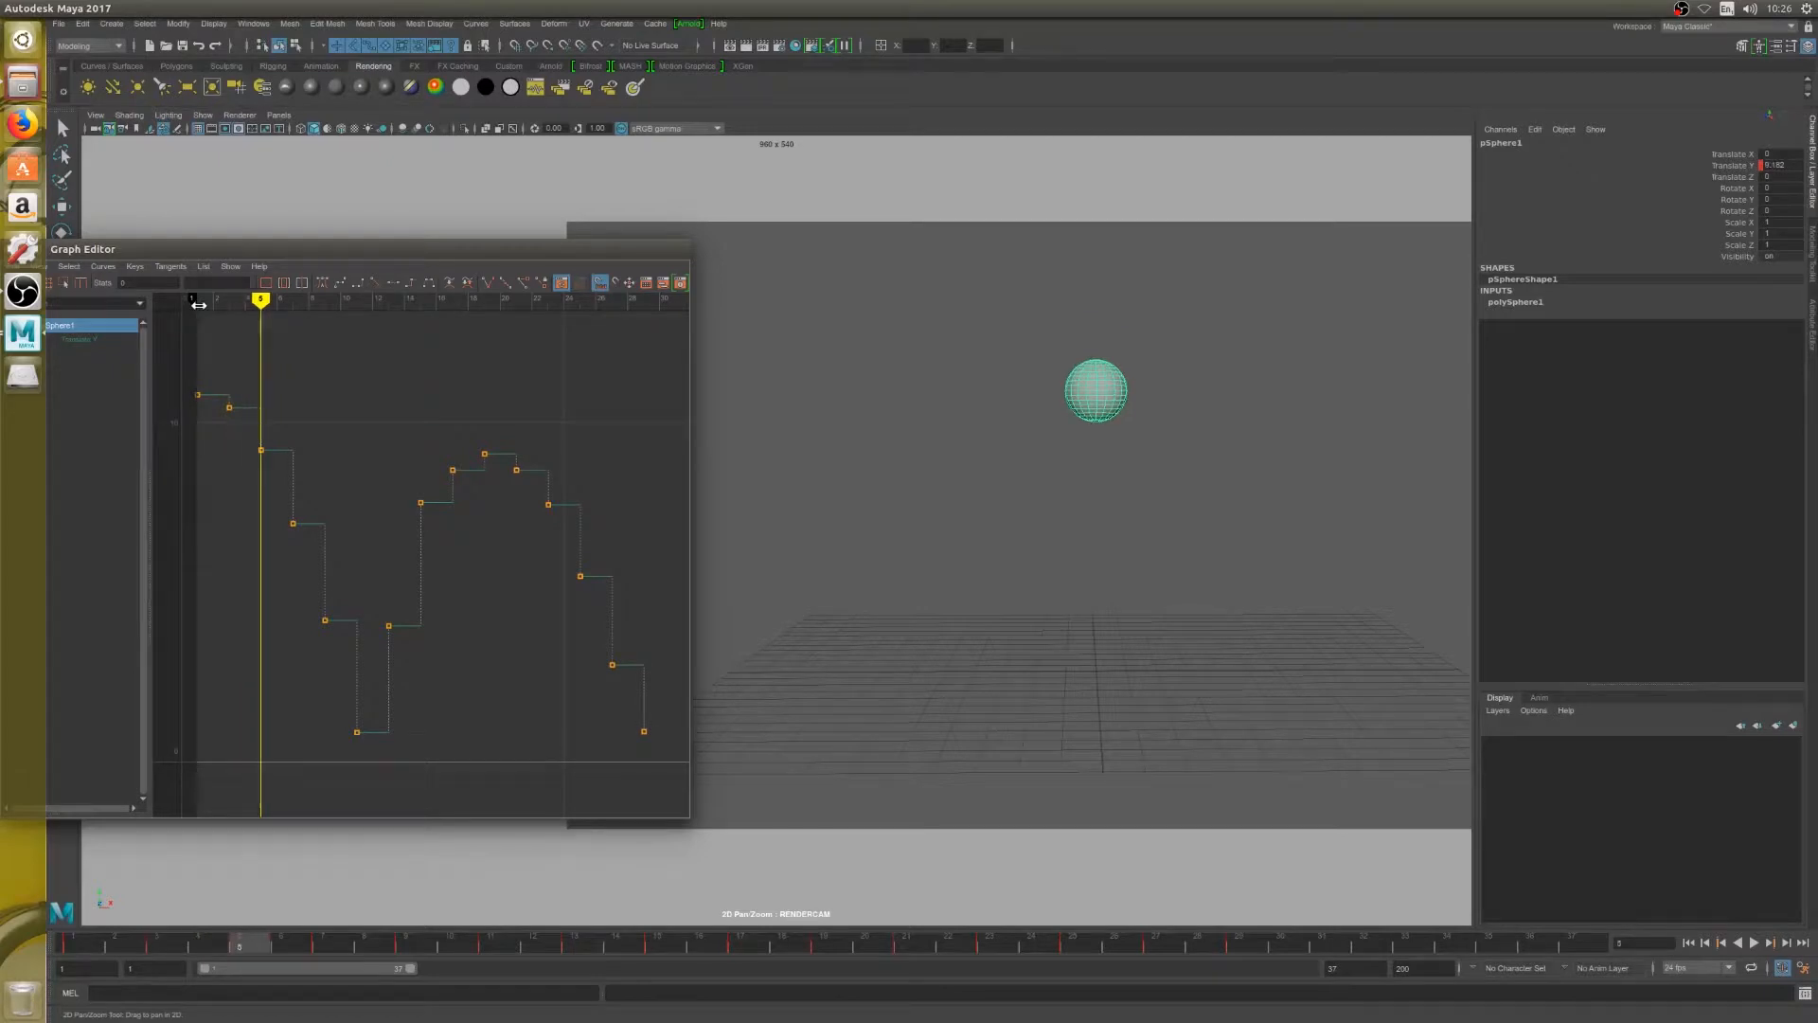
{"action": "key", "text": "alt+period"}
{"action": "key", "text": "alt+period"}
{"action": "key", "text": "alt+period"}
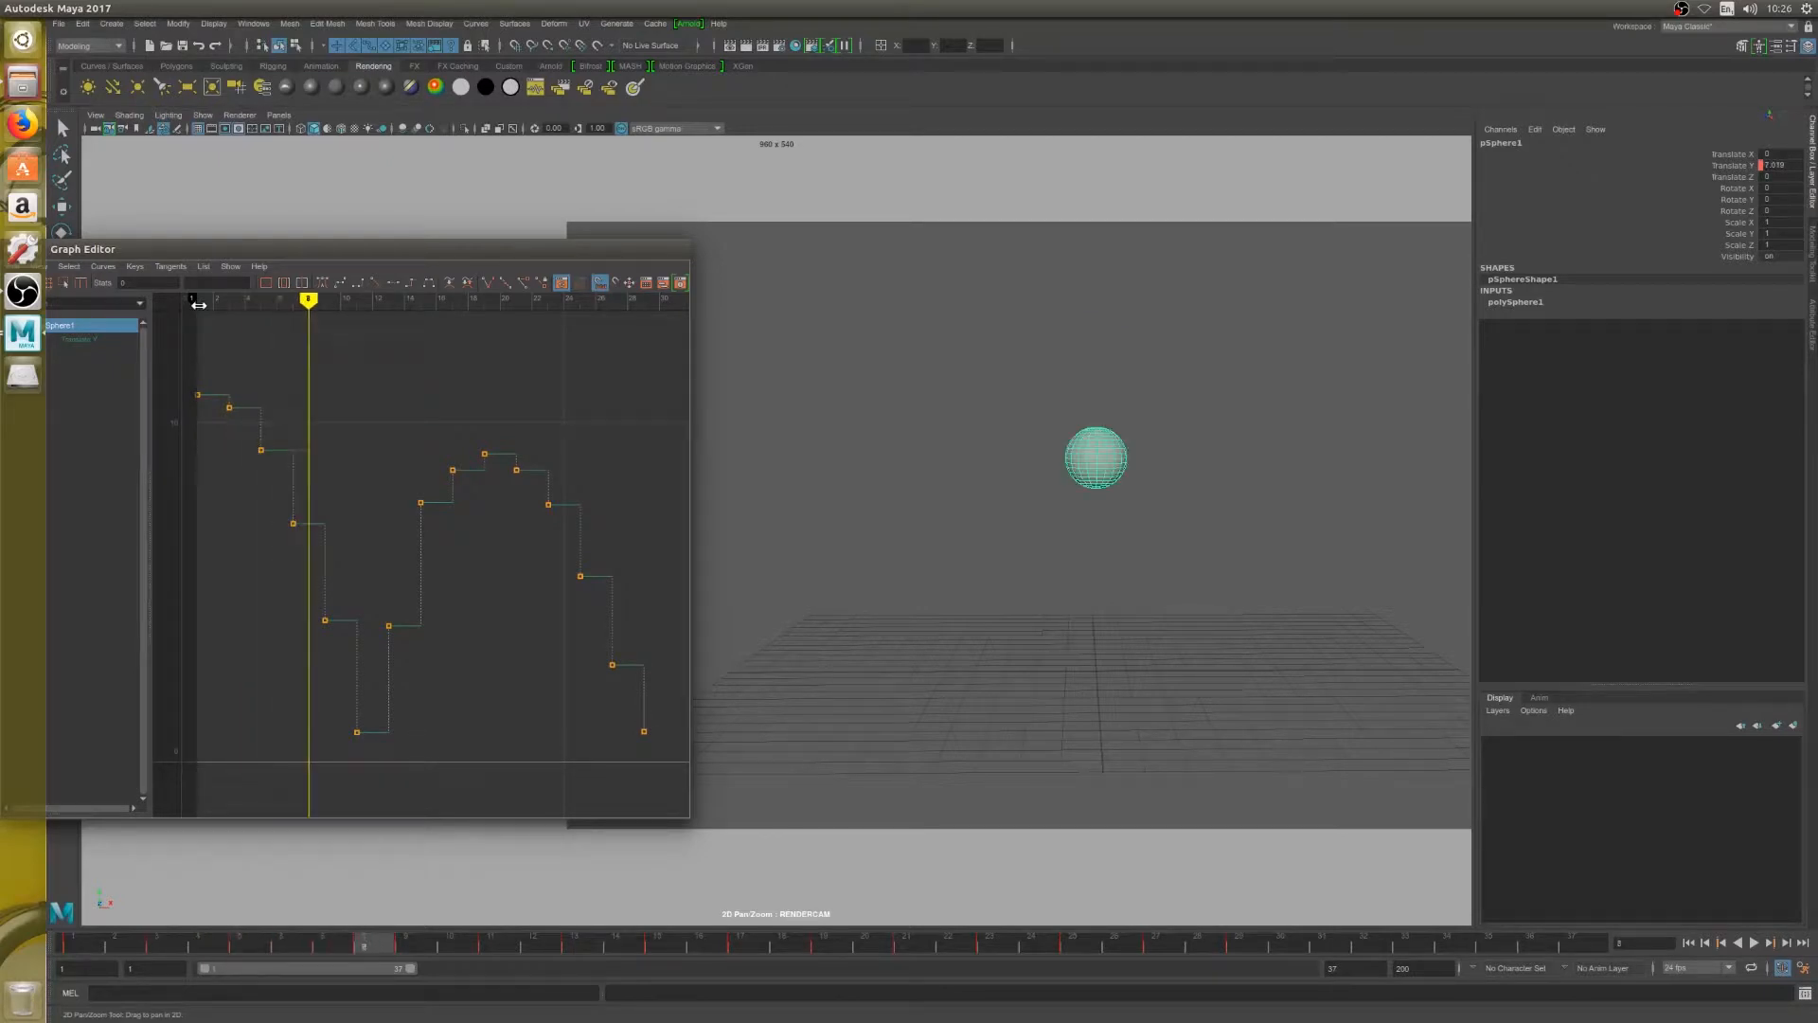
{"action": "key", "text": "alt+period"}
{"action": "key", "text": "alt+period"}
{"action": "key", "text": "alt+period"}
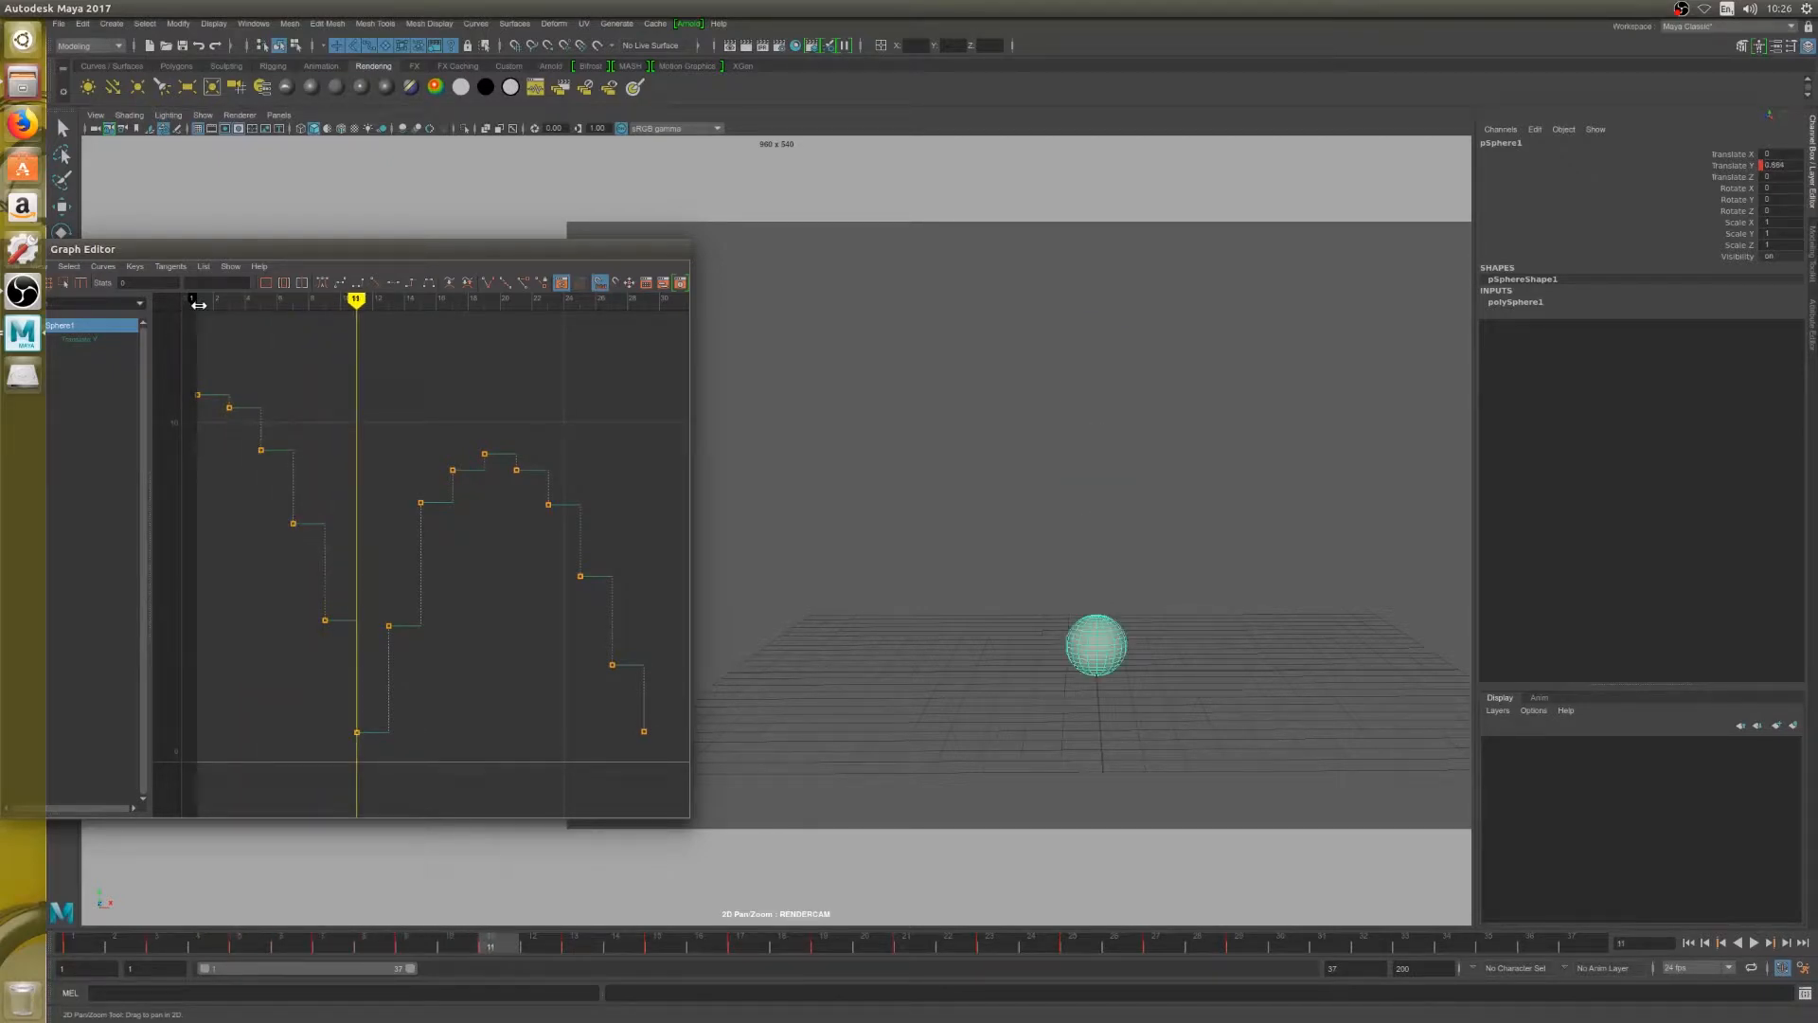
{"action": "key", "text": "alt+period"}
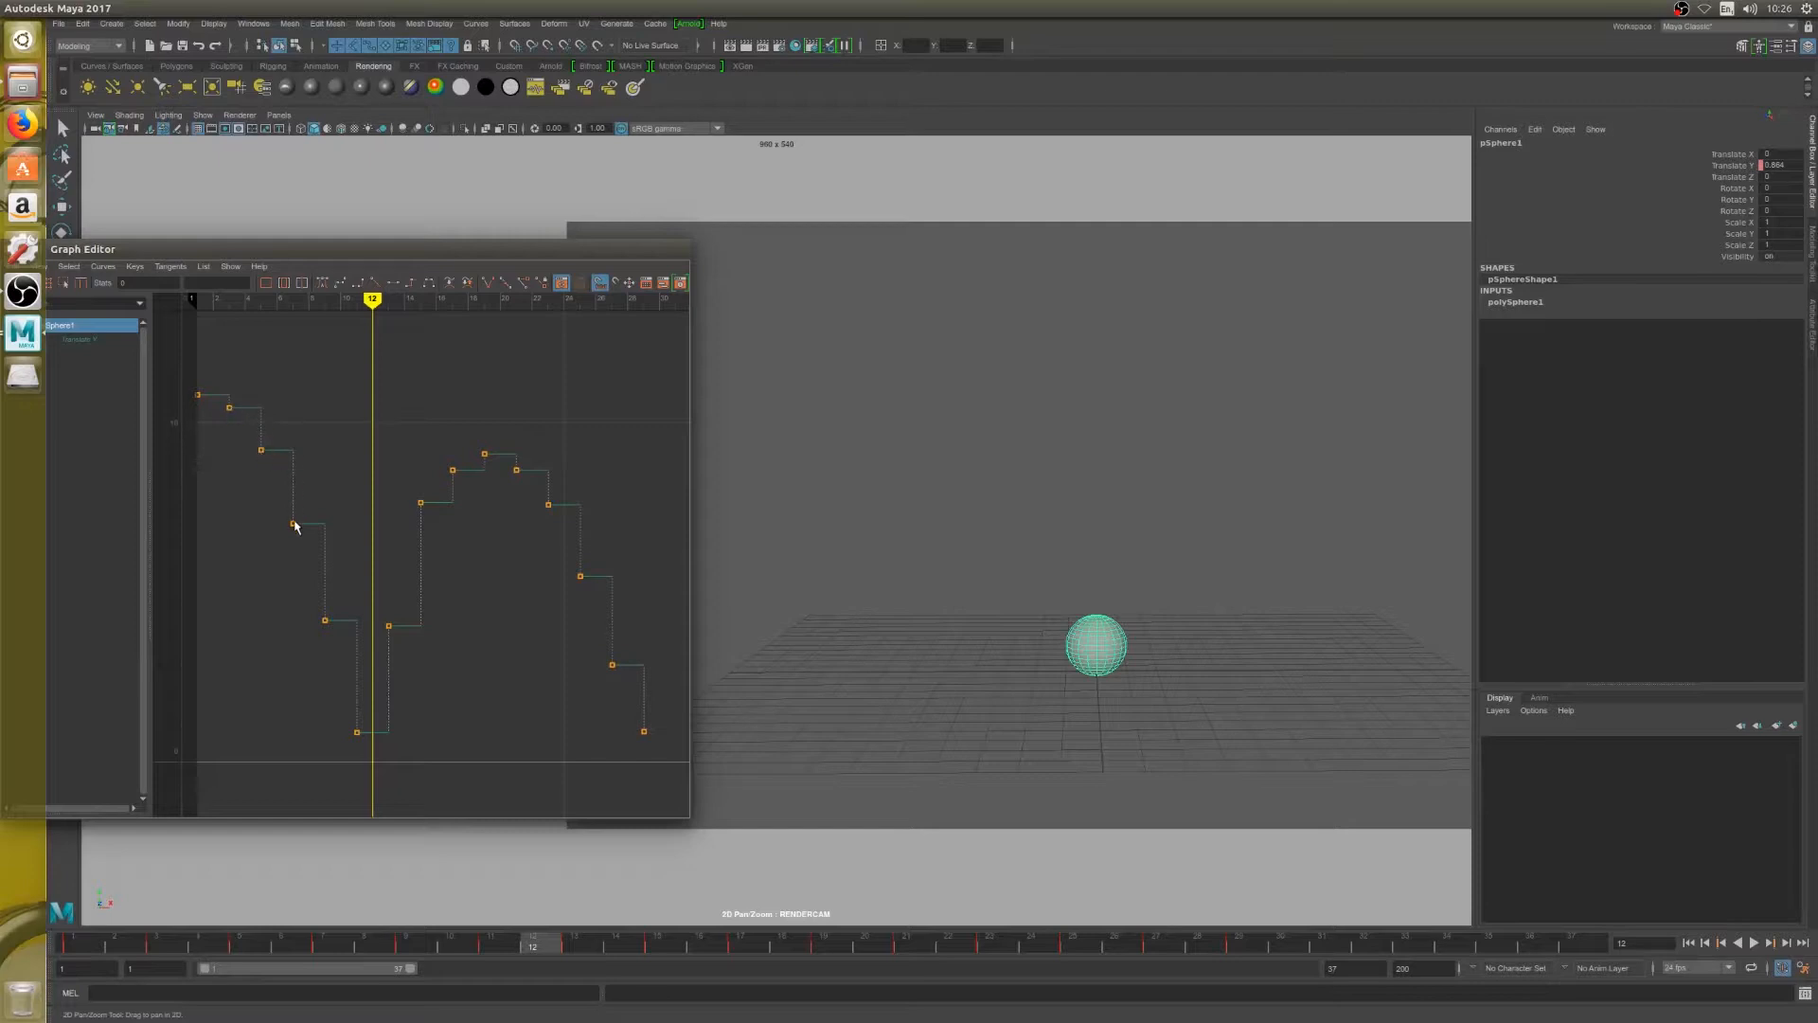
Select the keys at frames 9, 11 and 13 in turn to examine the spacing around the ground contact
{"action": "left_click", "coordinate": [325, 620]}
{"action": "left_click", "coordinate": [358, 729]}
{"action": "left_click_drag", "start_coordinate": [318, 699], "coordinate": [373, 751]}
{"action": "left_click_drag", "start_coordinate": [364, 599], "coordinate": [408, 648]}
Step back and forth between frames 13 and 15 to examine the sphere's jump as it rises, and select the frame 15 key
{"action": "left_click_drag", "start_coordinate": [371, 315], "coordinate": [389, 317]}
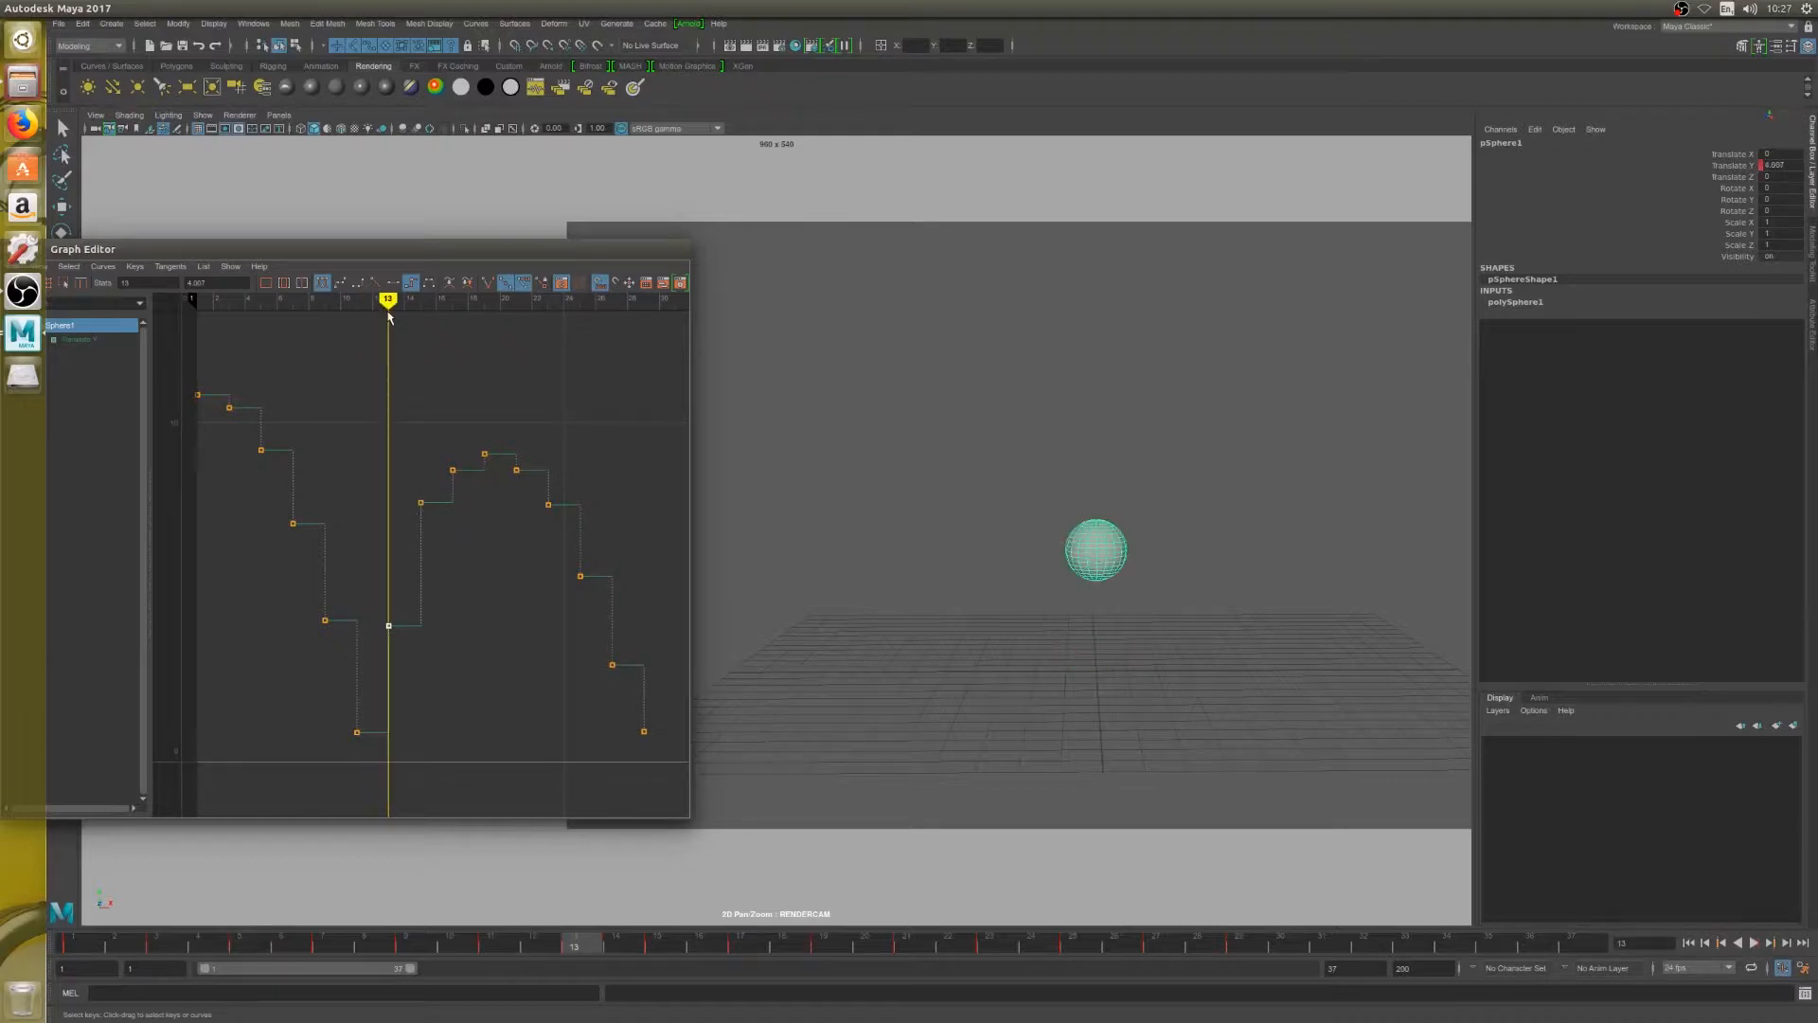
{"action": "key", "text": "period"}
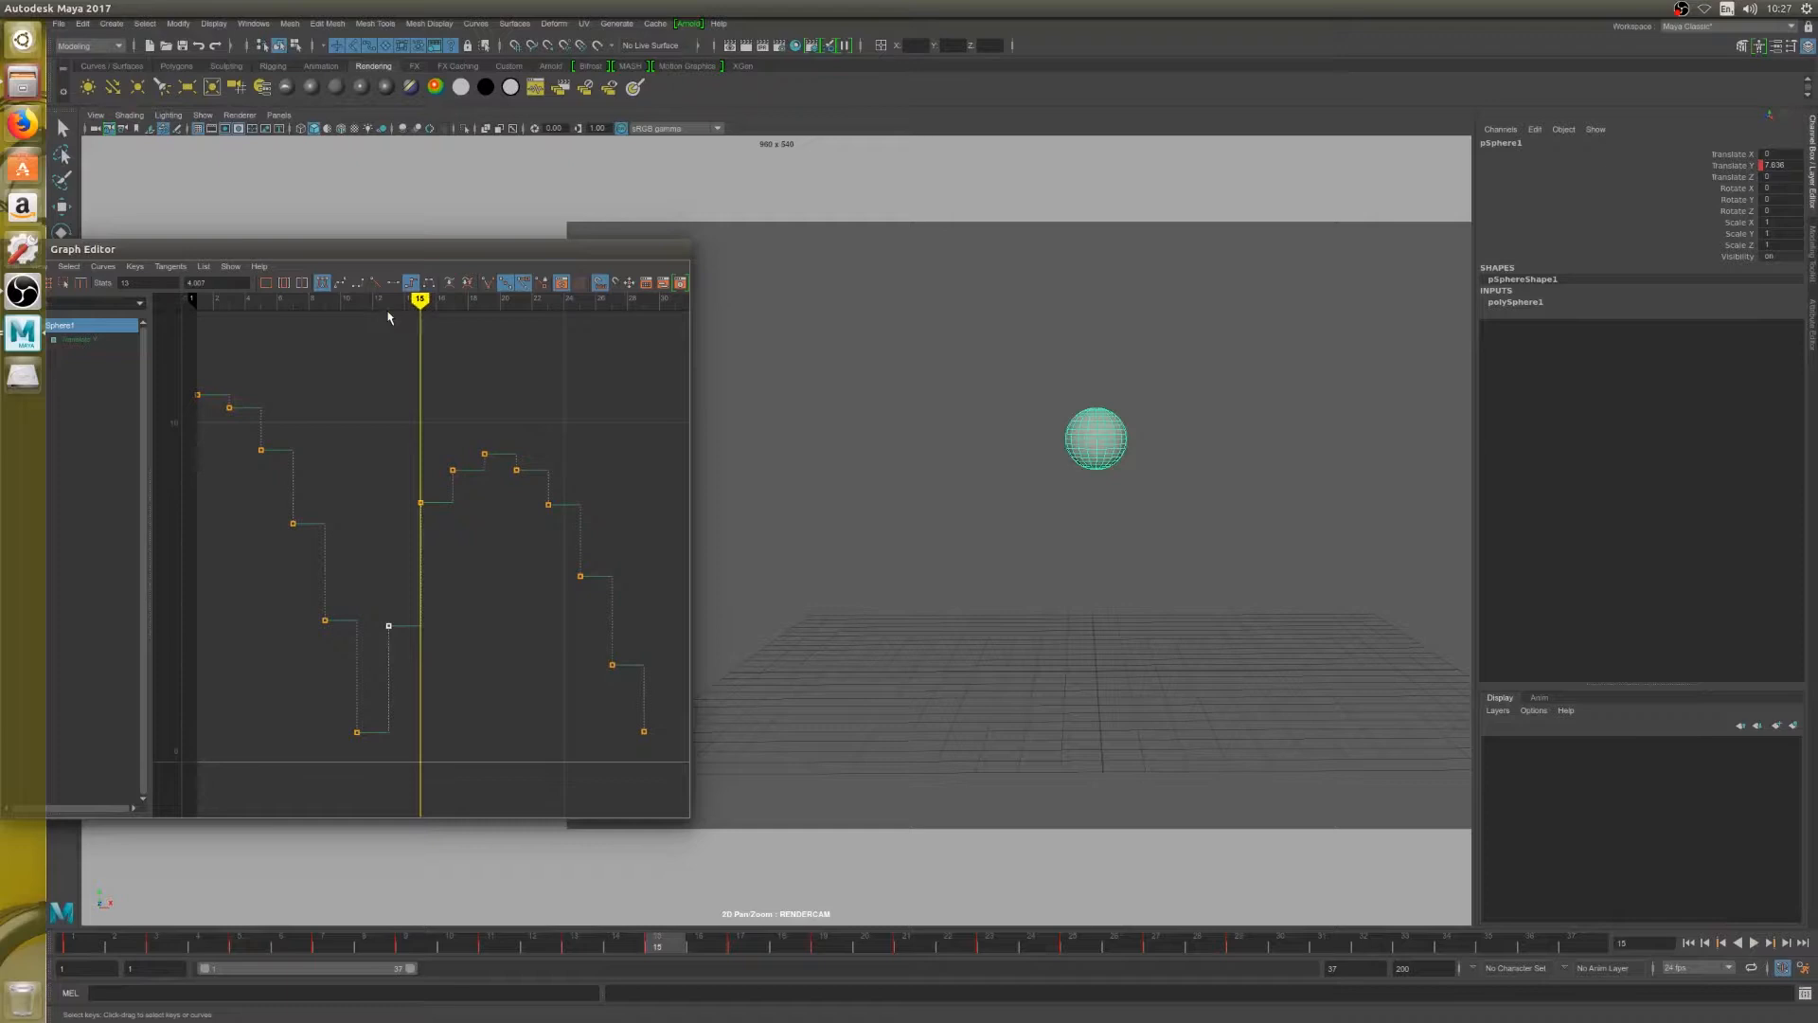
{"action": "key", "text": "comma"}
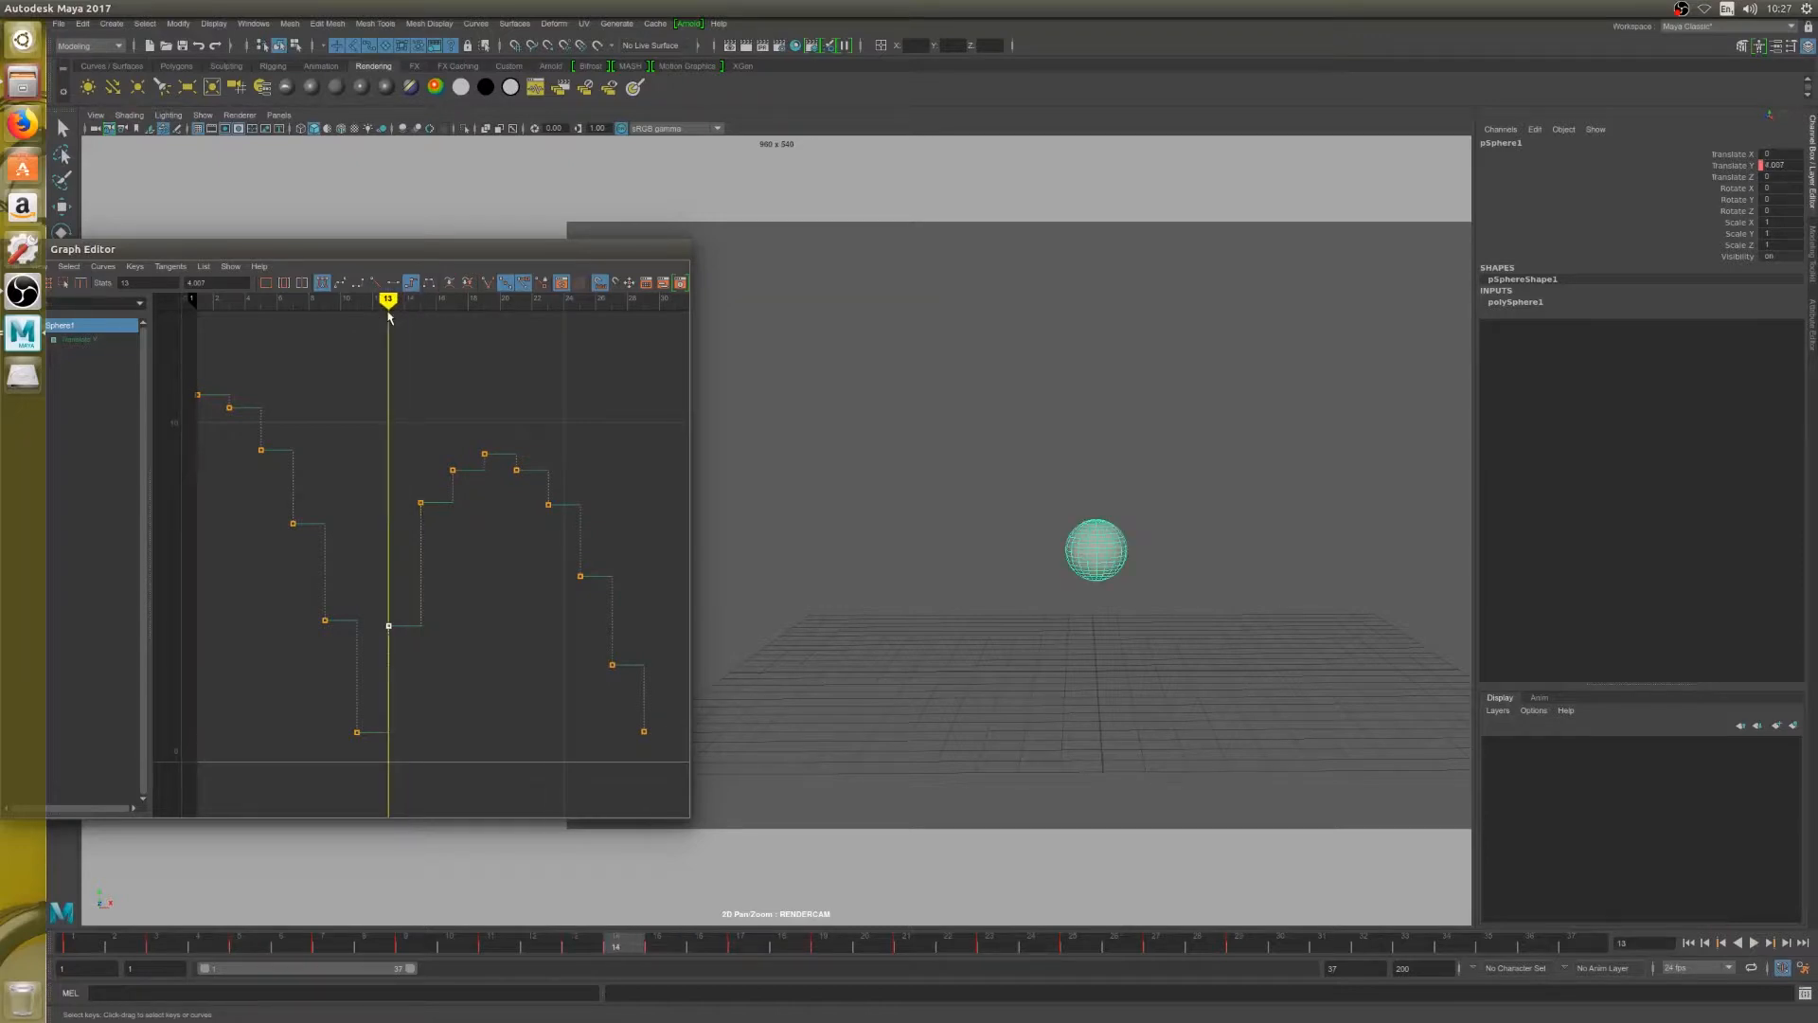
{"action": "key", "text": "period"}
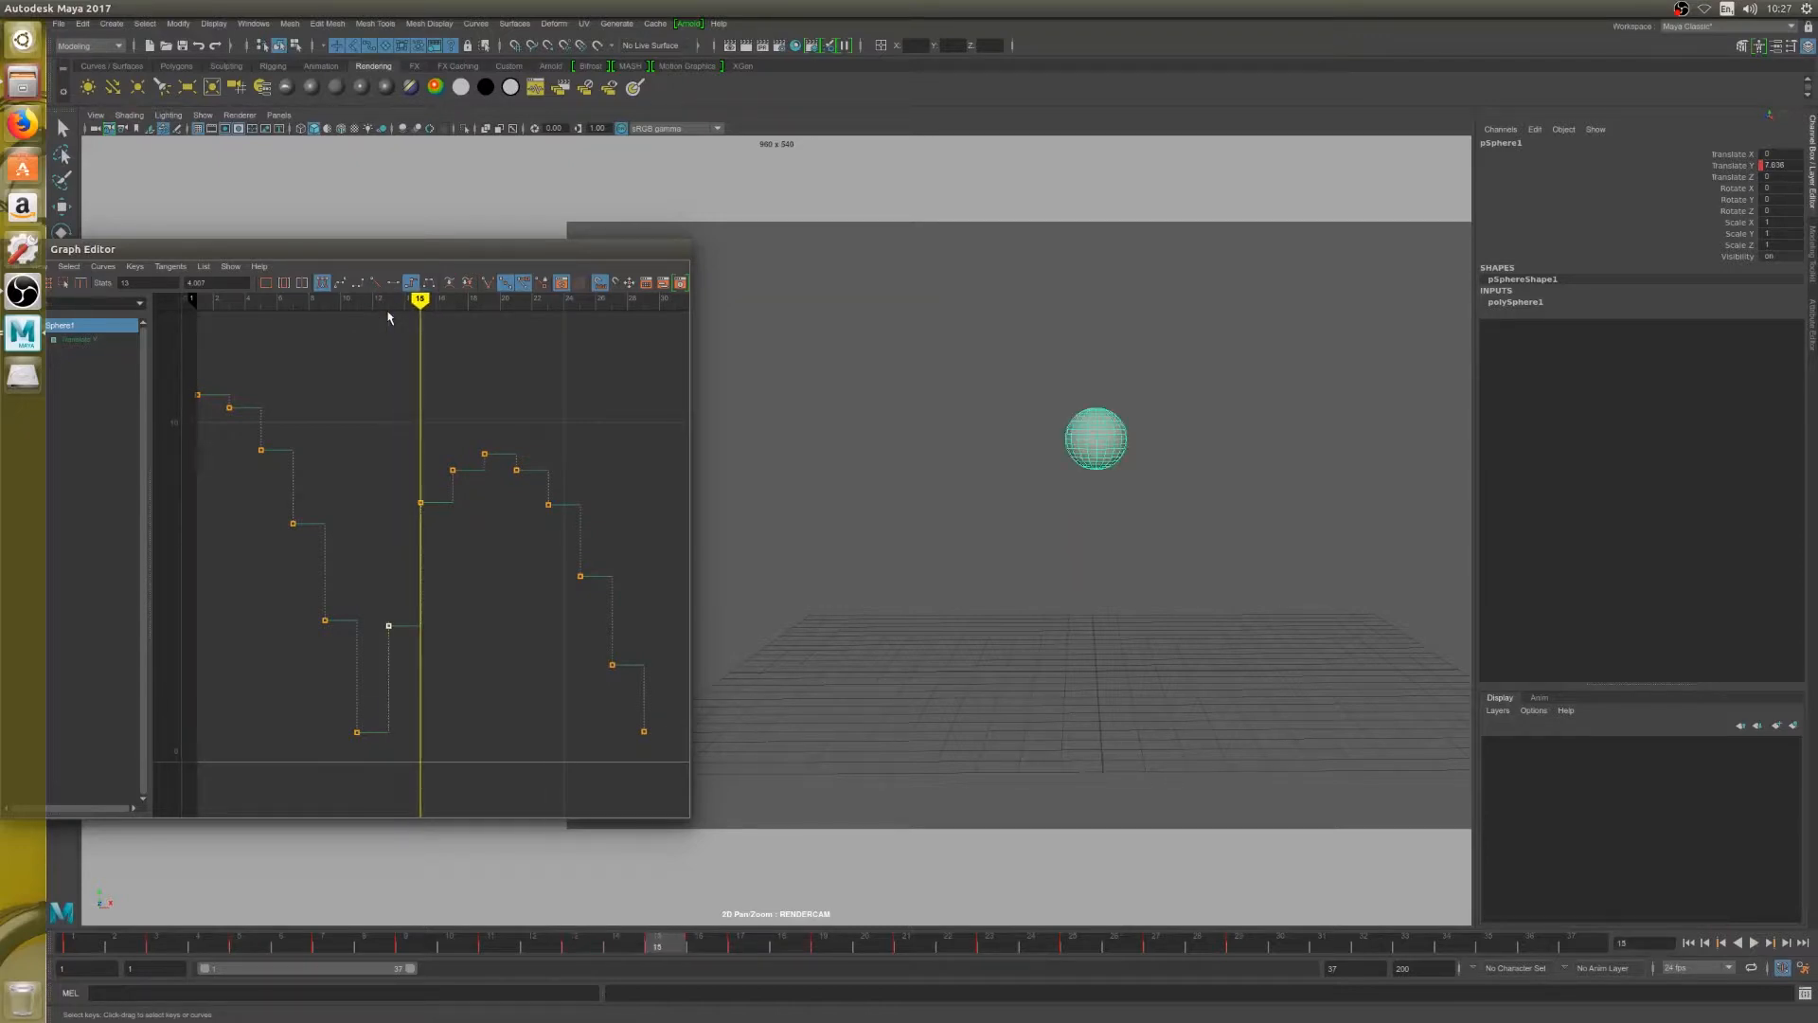
{"action": "key", "text": "alt+comma"}
{"action": "key", "text": "alt+comma"}
{"action": "key", "text": "alt+period"}
{"action": "key", "text": "alt+period"}
{"action": "key", "text": "alt+comma"}
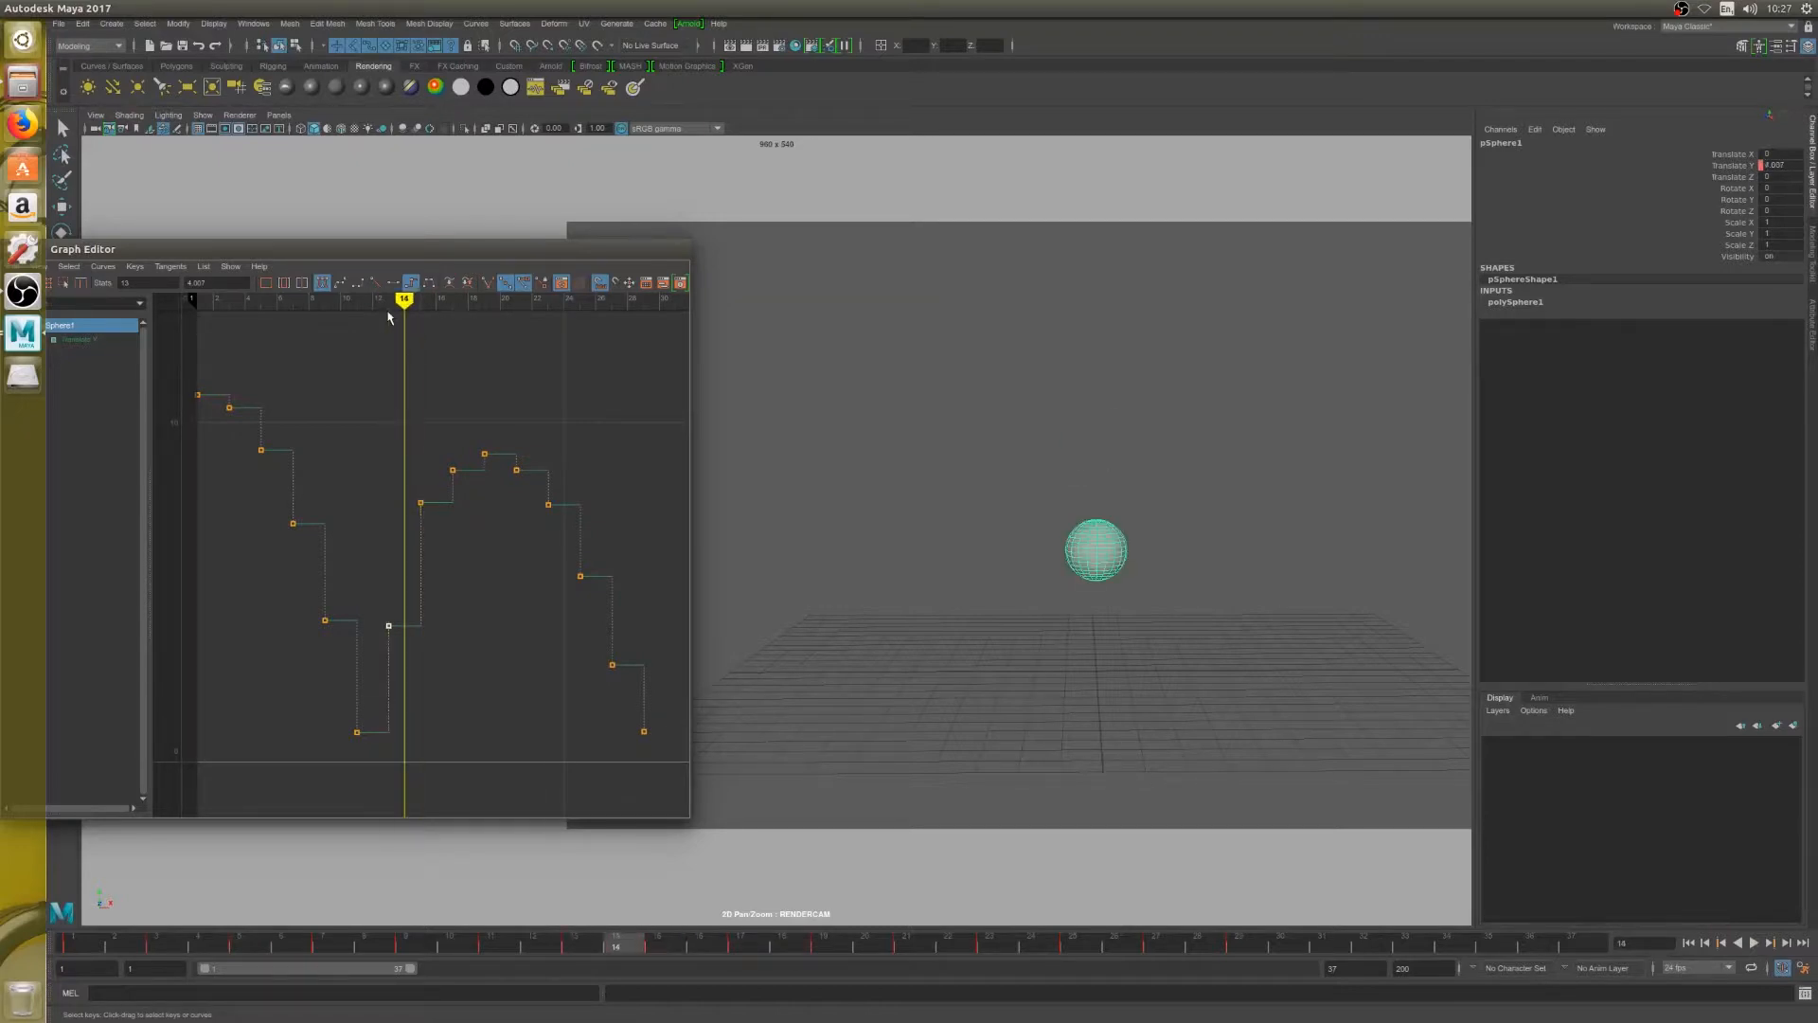
{"action": "key", "text": "alt+comma"}
{"action": "key", "text": "alt+period"}
{"action": "key", "text": "alt+period"}
{"action": "key", "text": "alt+comma"}
{"action": "key", "text": "alt+comma"}
{"action": "key", "text": "alt+period"}
{"action": "key", "text": "alt+period"}
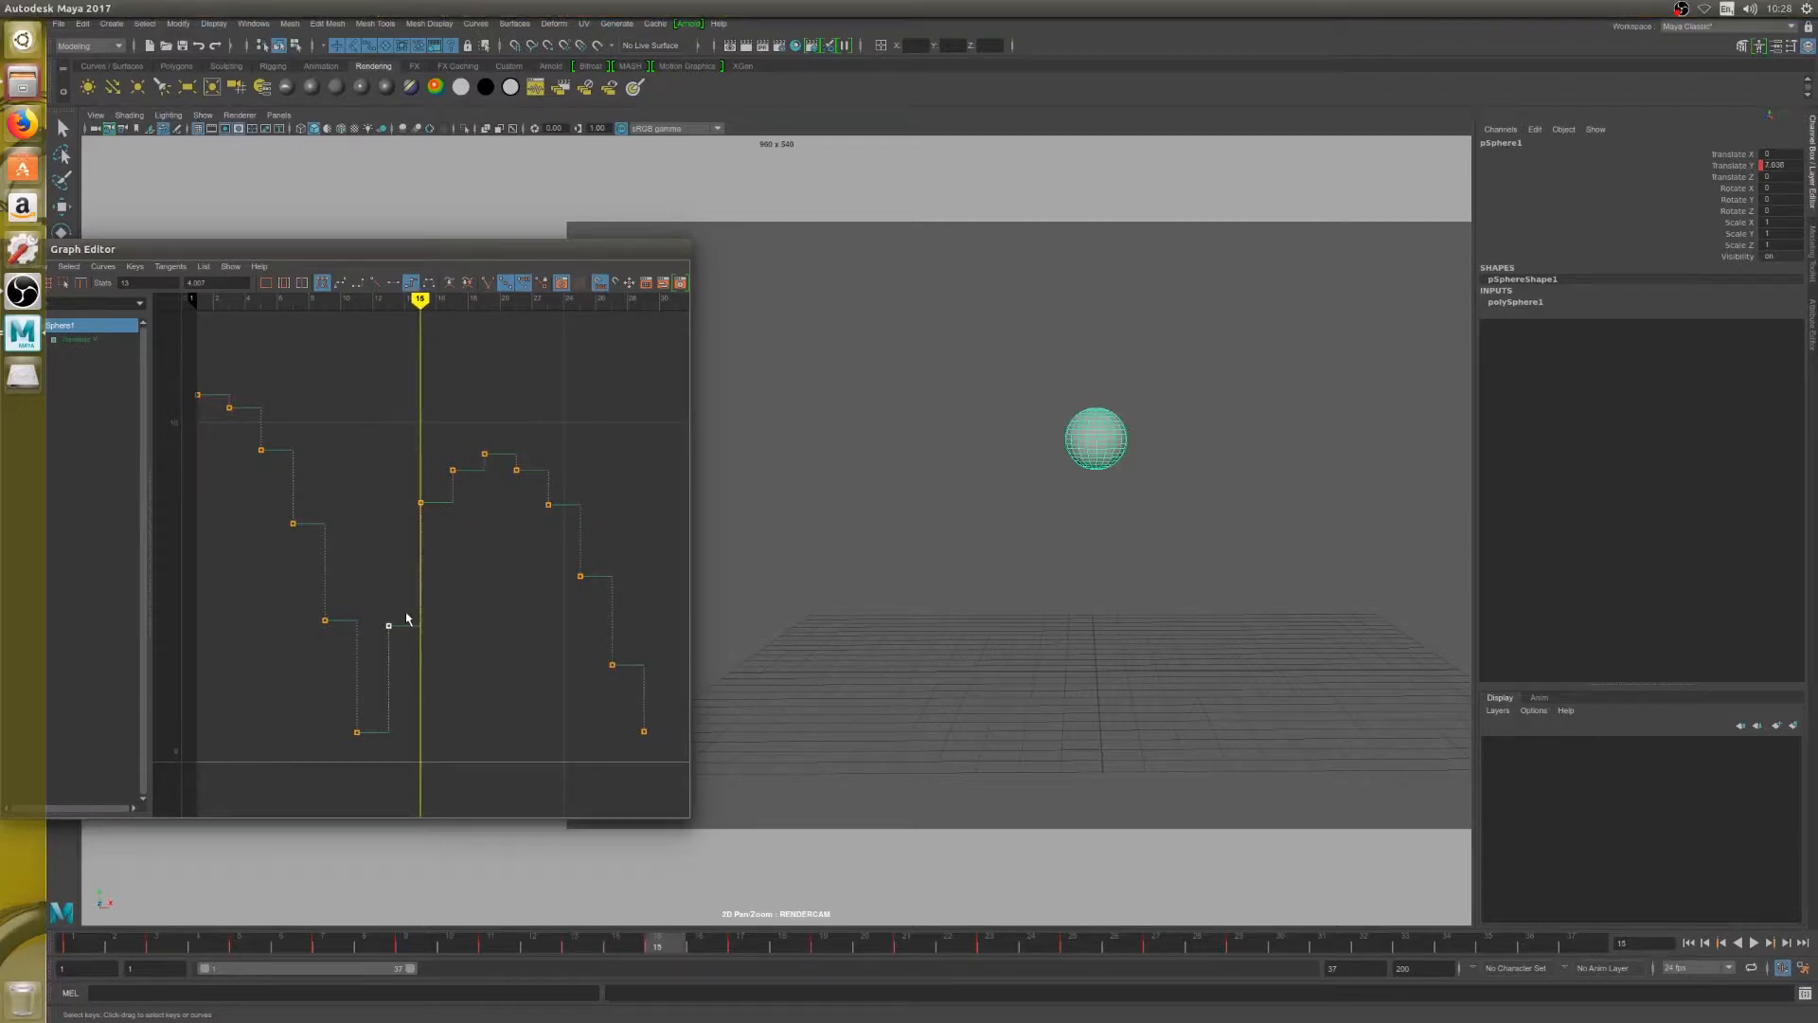
{"action": "key", "text": "alt+comma"}
{"action": "key", "text": "alt+comma"}
{"action": "key", "text": "alt+period"}
{"action": "key", "text": "alt+period"}
{"action": "left_click_drag", "start_coordinate": [386, 468], "coordinate": [426, 516]}
Try raising the frame 13 key to a Translate Y of about 5.2
{"action": "left_click_drag", "start_coordinate": [419, 300], "coordinate": [386, 303]}
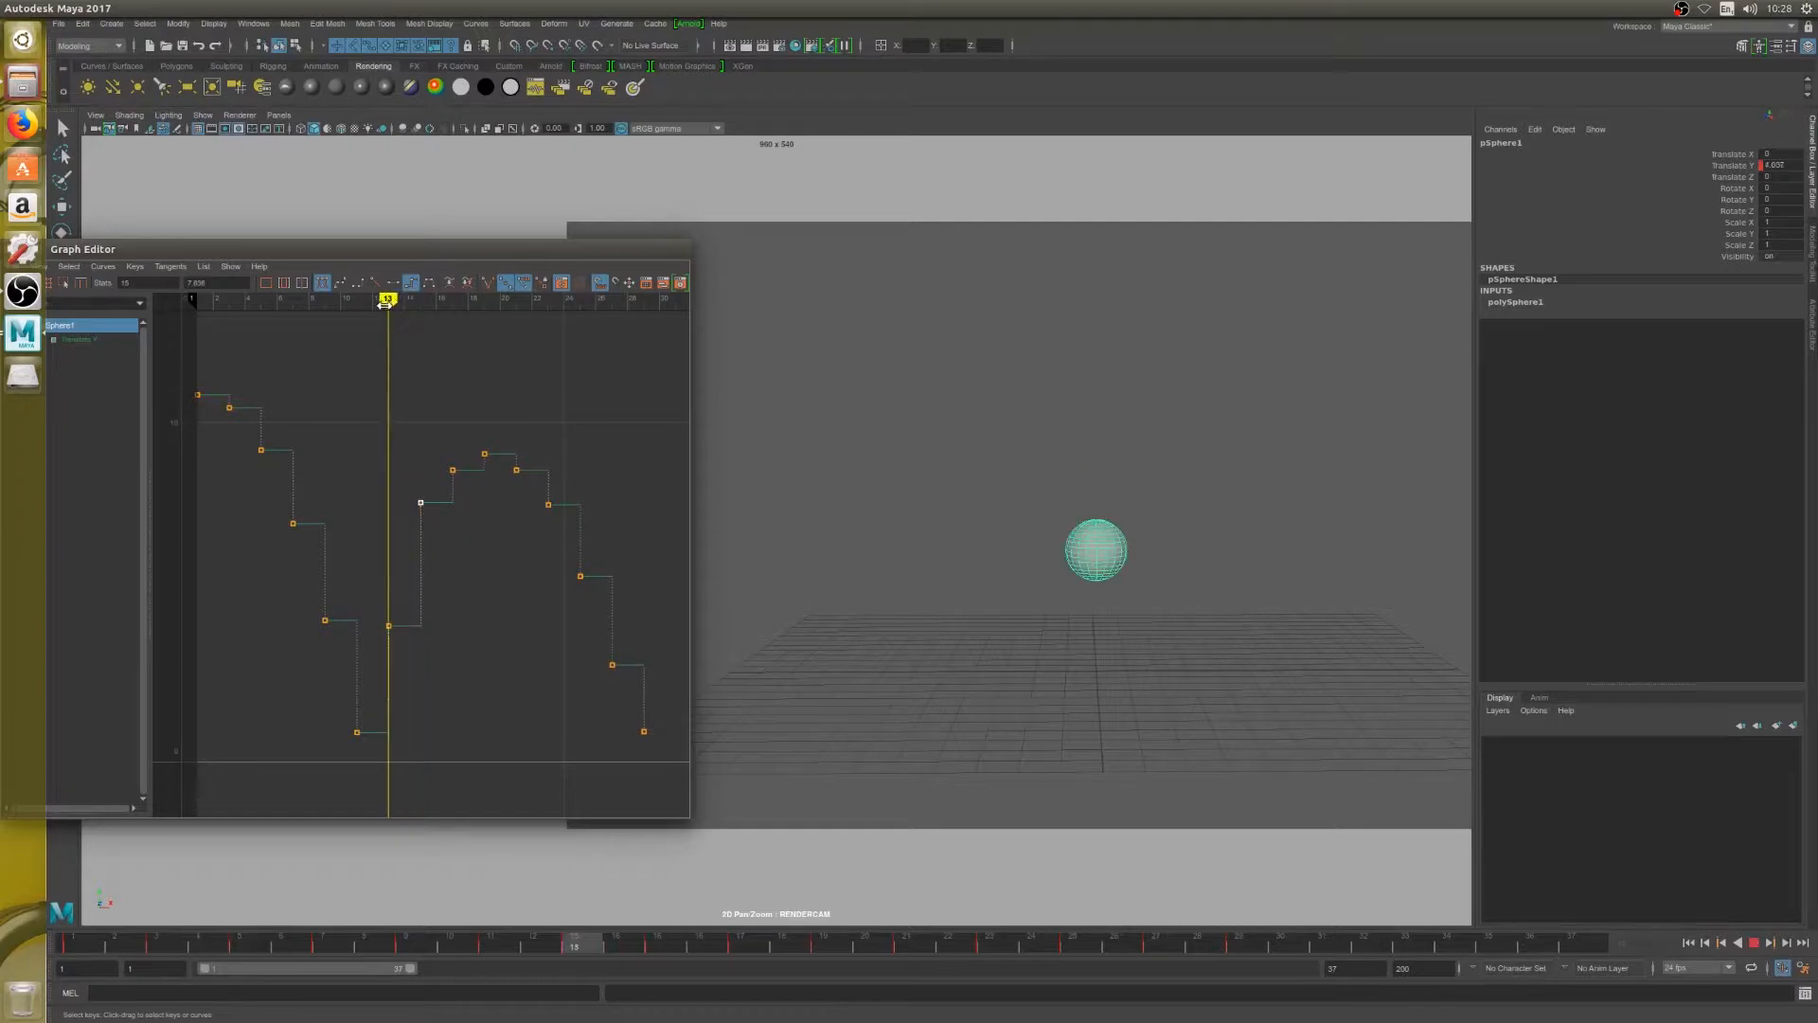
{"action": "left_click", "coordinate": [389, 626]}
{"action": "middle_click_drag", "start_coordinate": [388, 616], "coordinate": [389, 577]}
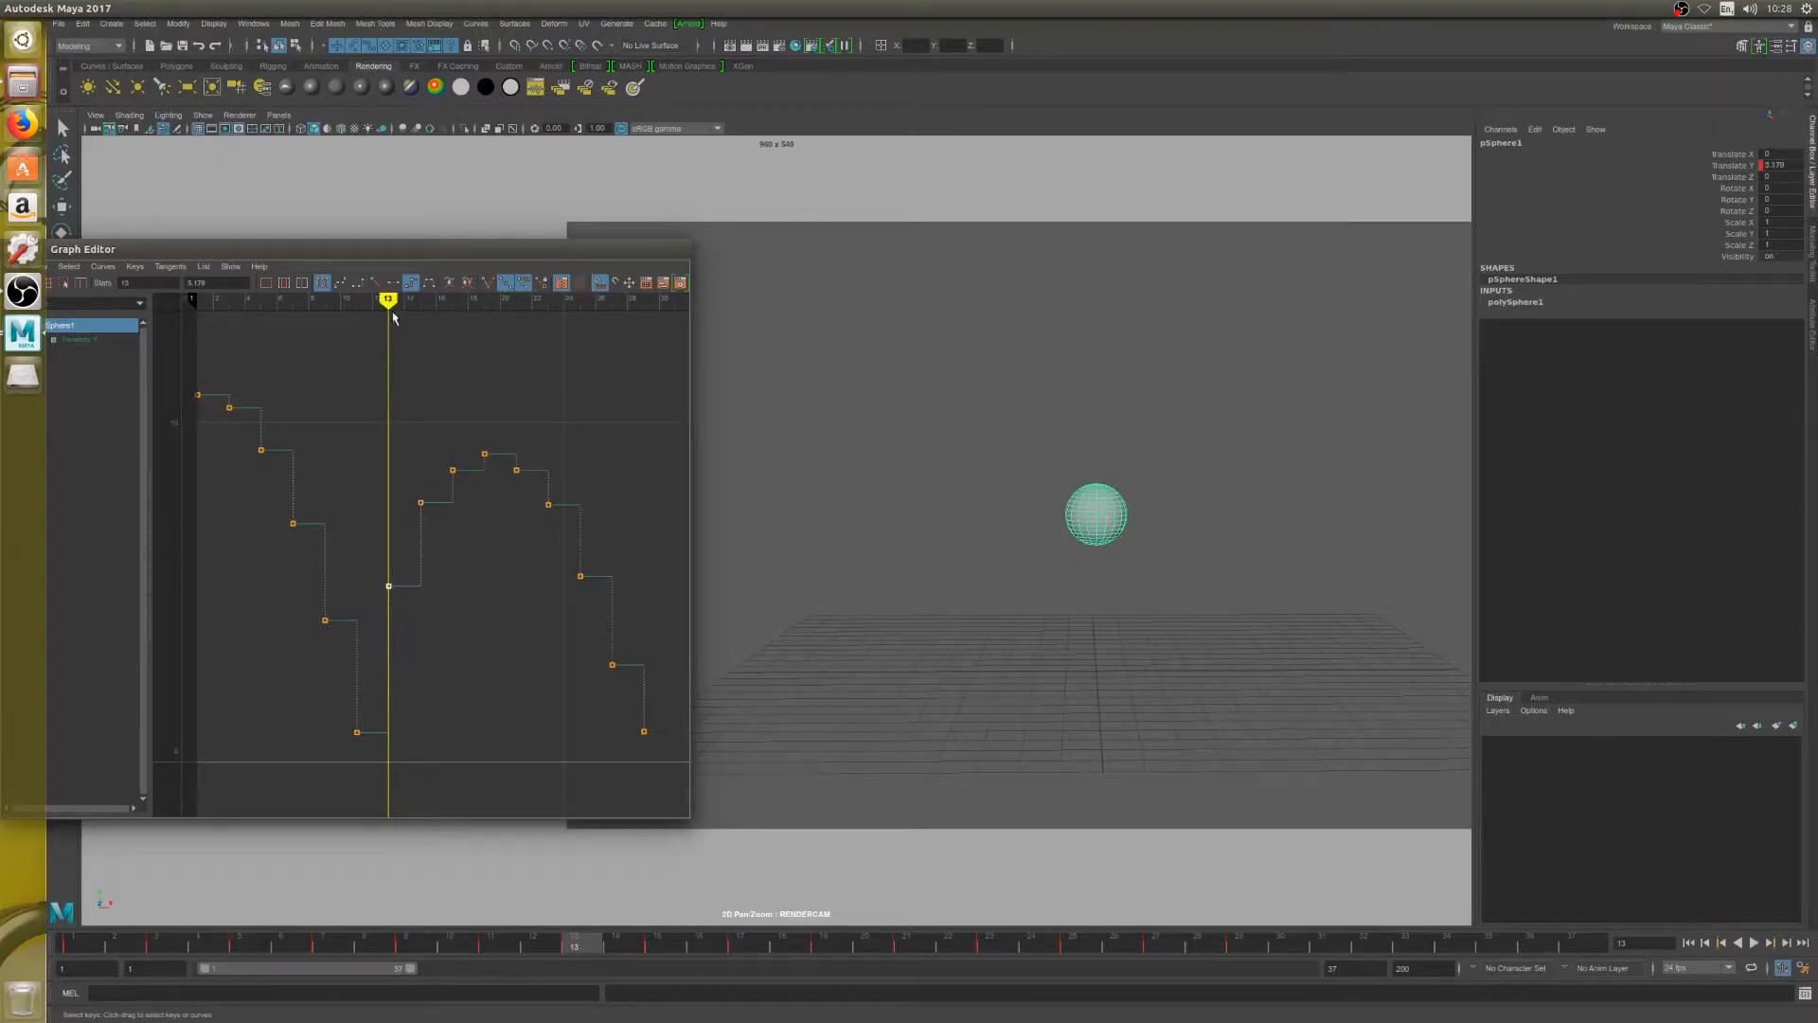
Step back and forth between frames 9 and 13 to compare the sphere's heights before and after the ground contact
{"action": "left_click_drag", "start_coordinate": [394, 317], "coordinate": [348, 317]}
{"action": "key", "text": "alt+comma"}
{"action": "key", "text": "alt+period"}
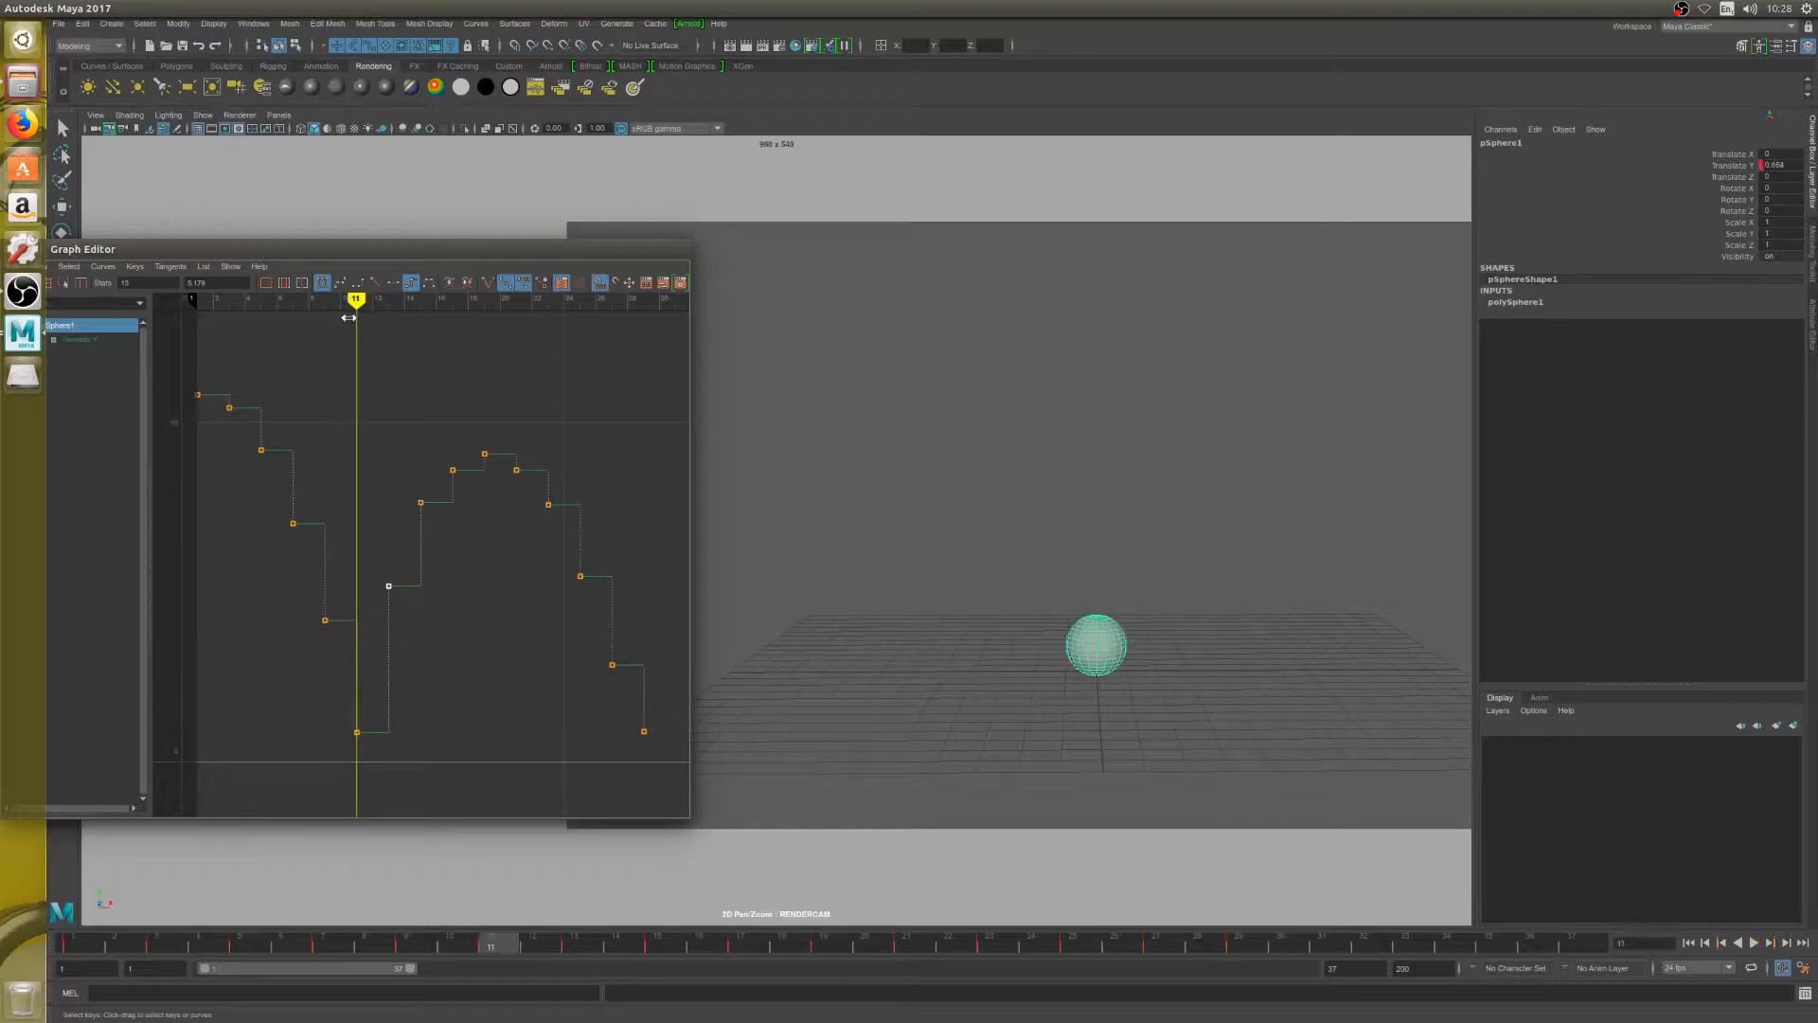
{"action": "key", "text": "alt+comma"}
{"action": "key", "text": "alt+comma"}
{"action": "key", "text": "alt+period"}
{"action": "key", "text": "alt+period"}
{"action": "key", "text": "alt+period"}
{"action": "key", "text": "alt+period"}
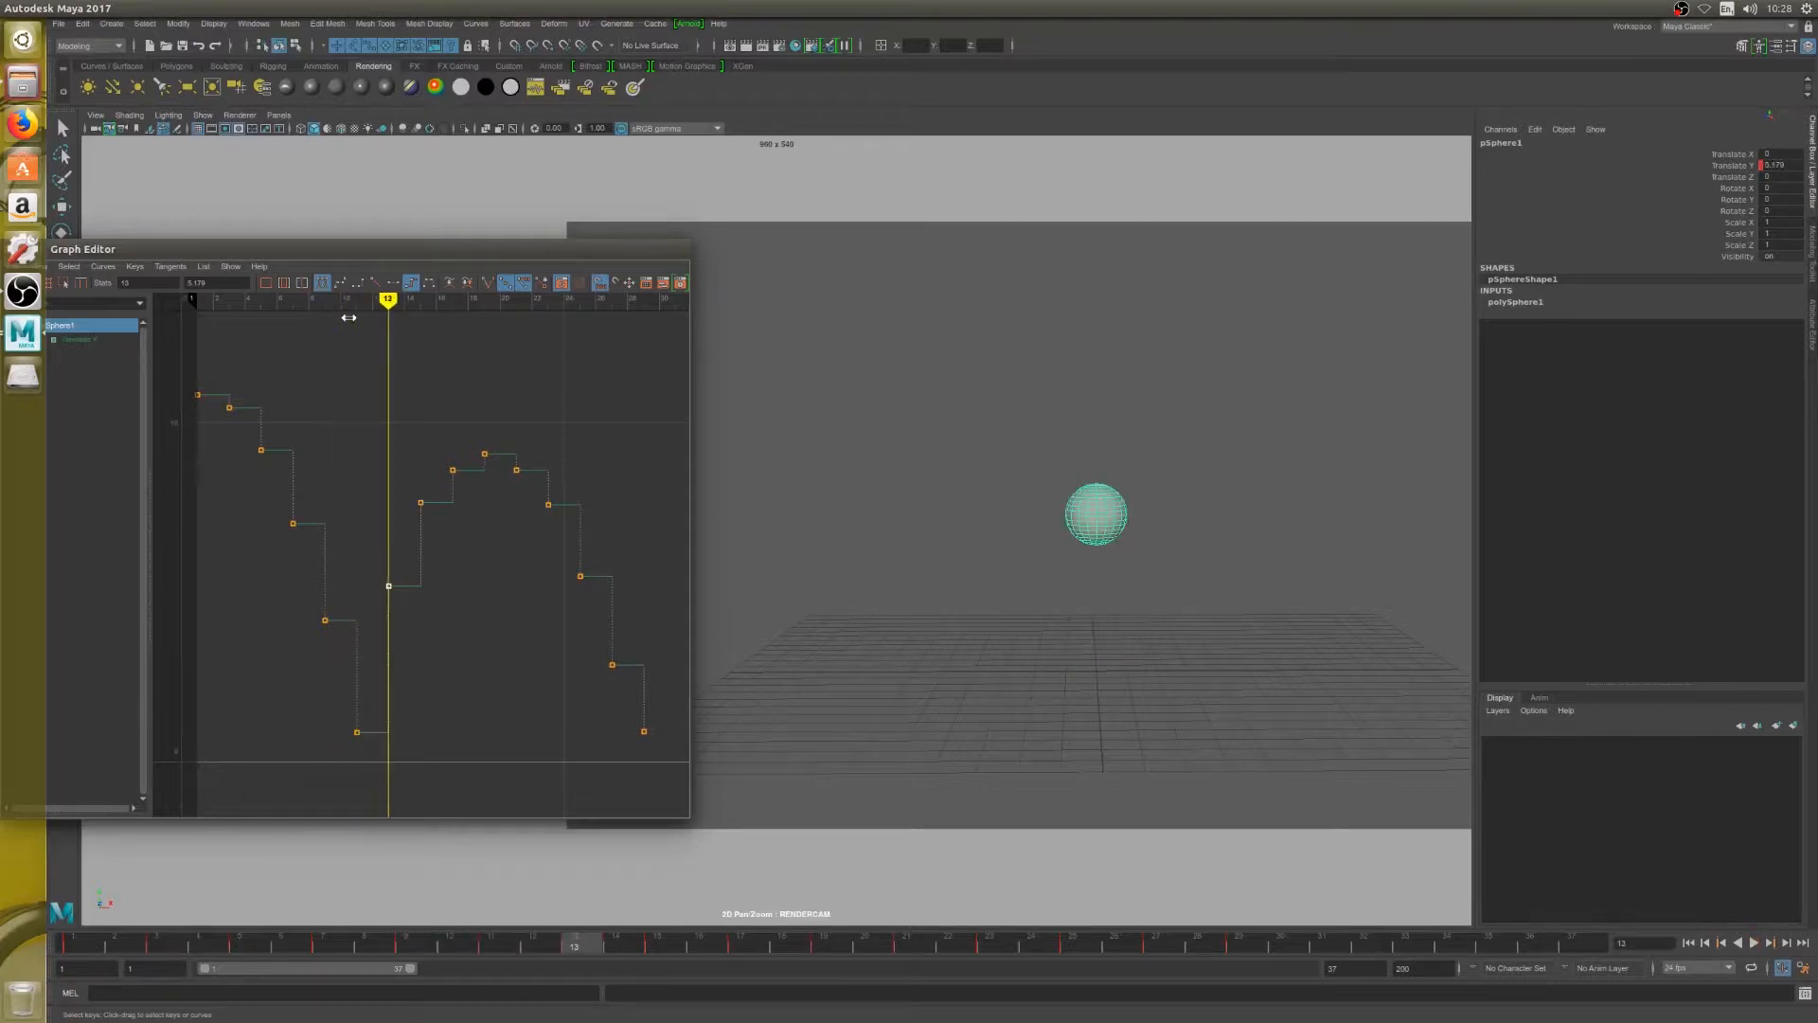
{"action": "key", "text": "alt+comma"}
{"action": "key", "text": "alt+comma"}
{"action": "key", "text": "alt+comma"}
{"action": "key", "text": "alt+comma"}
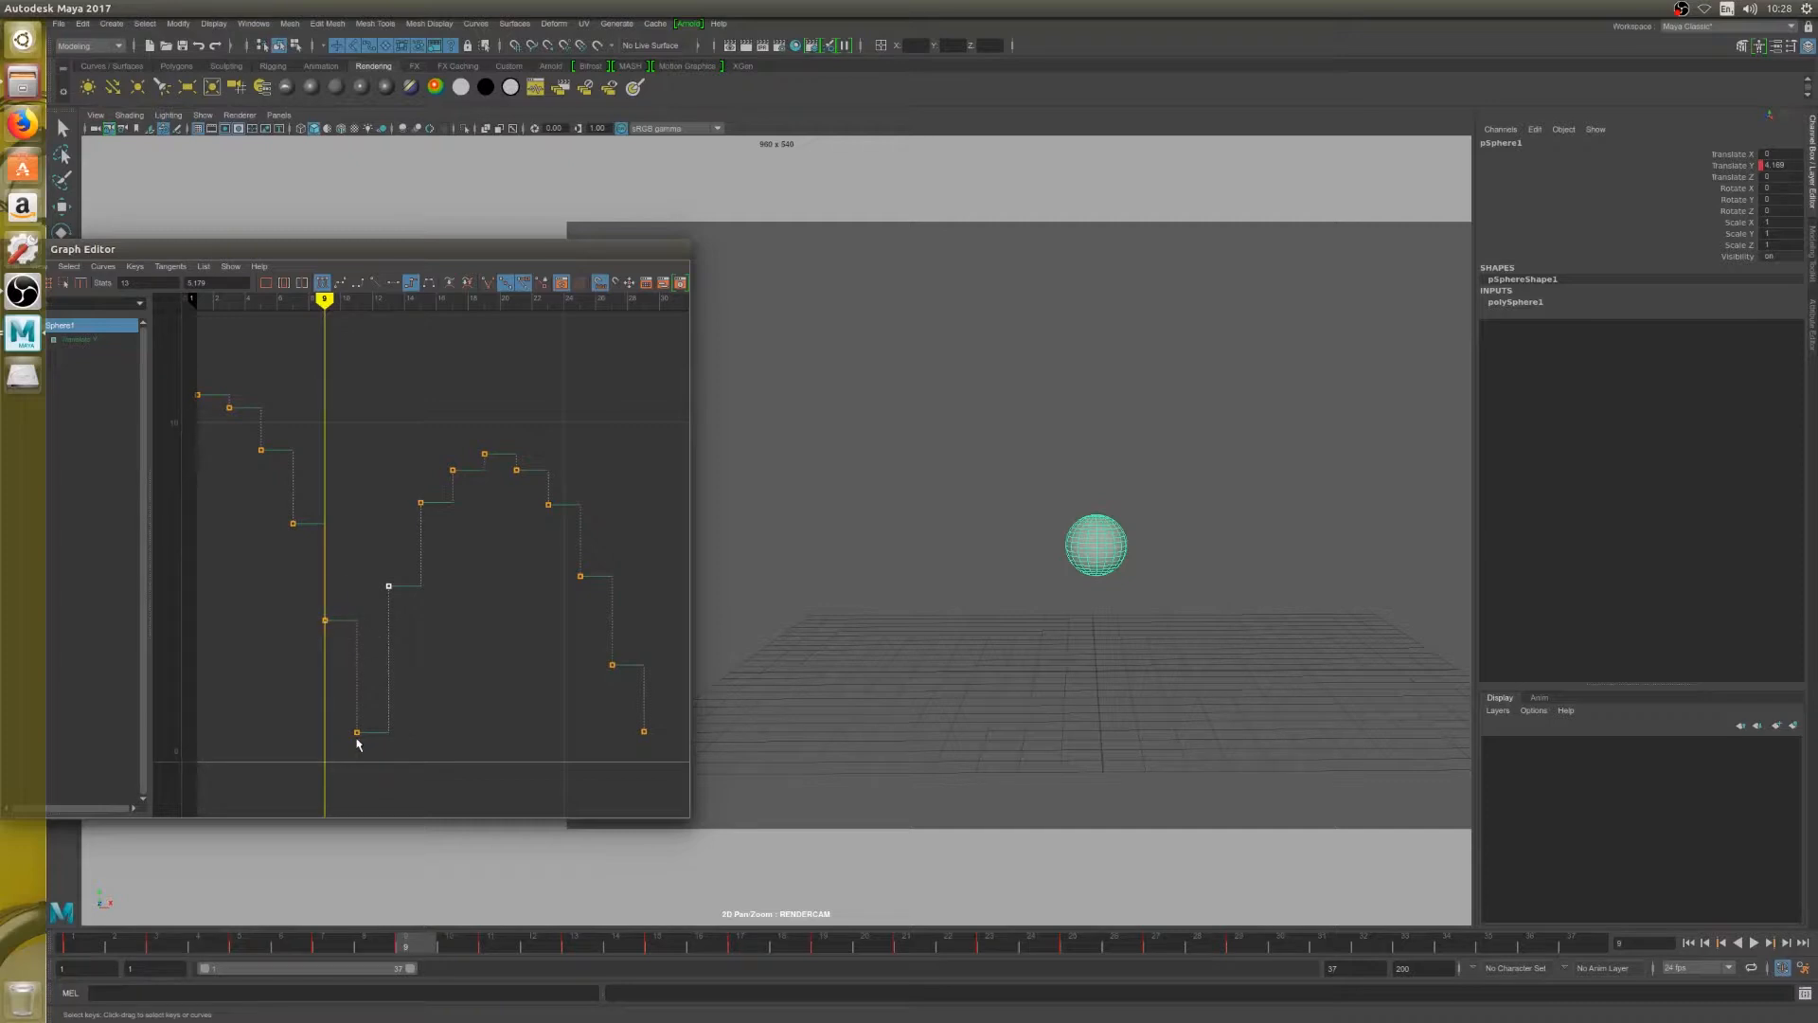
{"action": "key", "text": "alt+period"}
{"action": "key", "text": "alt+period"}
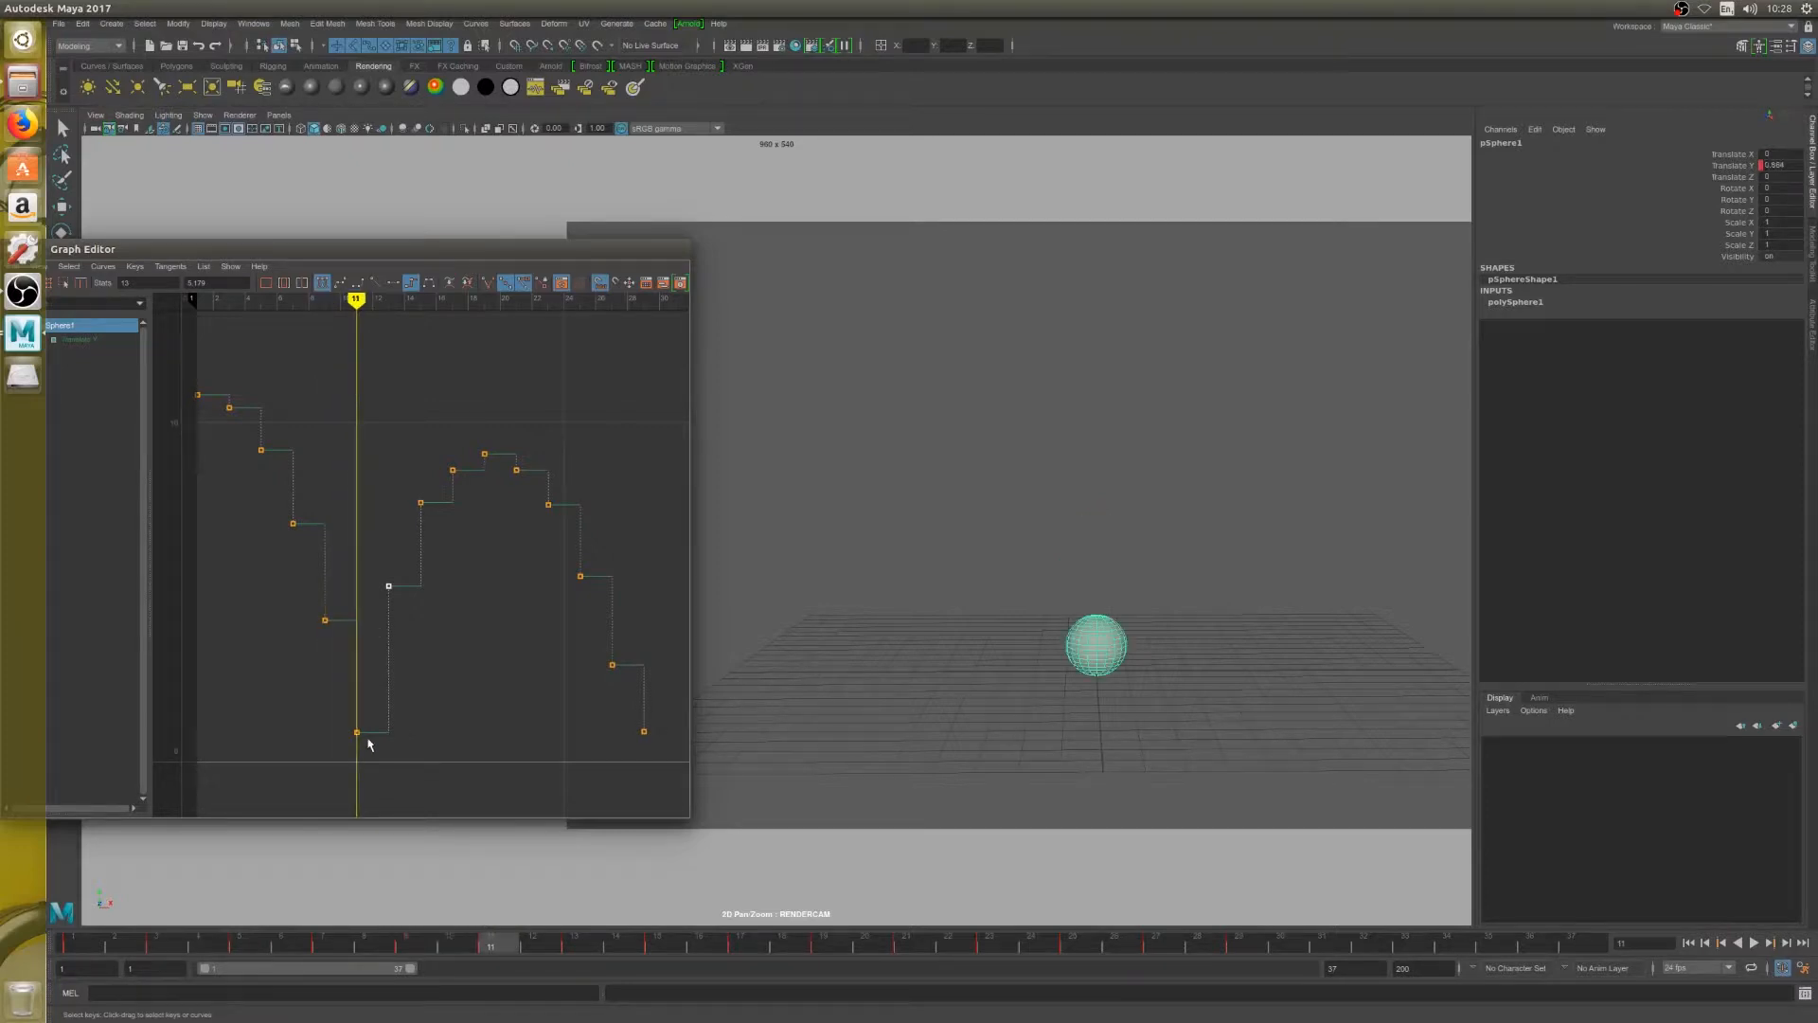
{"action": "key", "text": "alt+period"}
{"action": "key", "text": "alt+period"}
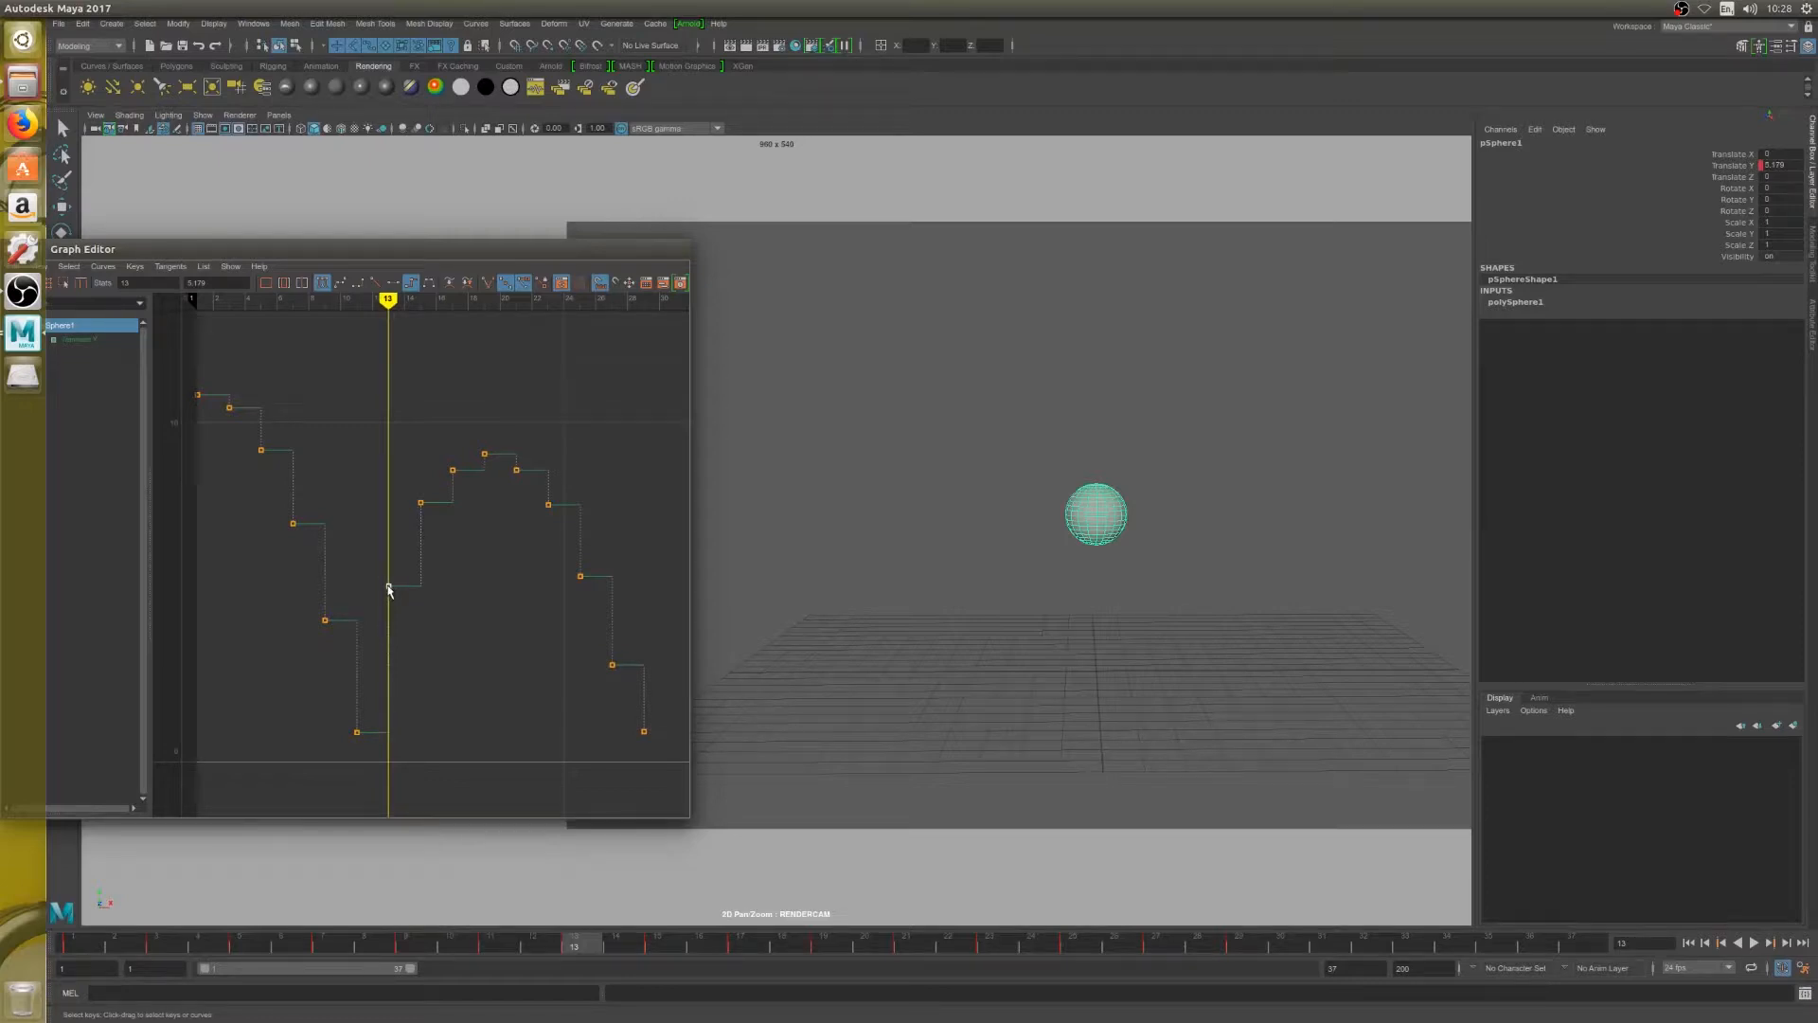
Lower the frame 13 key to a Translate Y of about 3.8, just below the height of the frame 9 key
{"action": "middle_click_drag", "start_coordinate": [388, 589], "coordinate": [386, 628]}
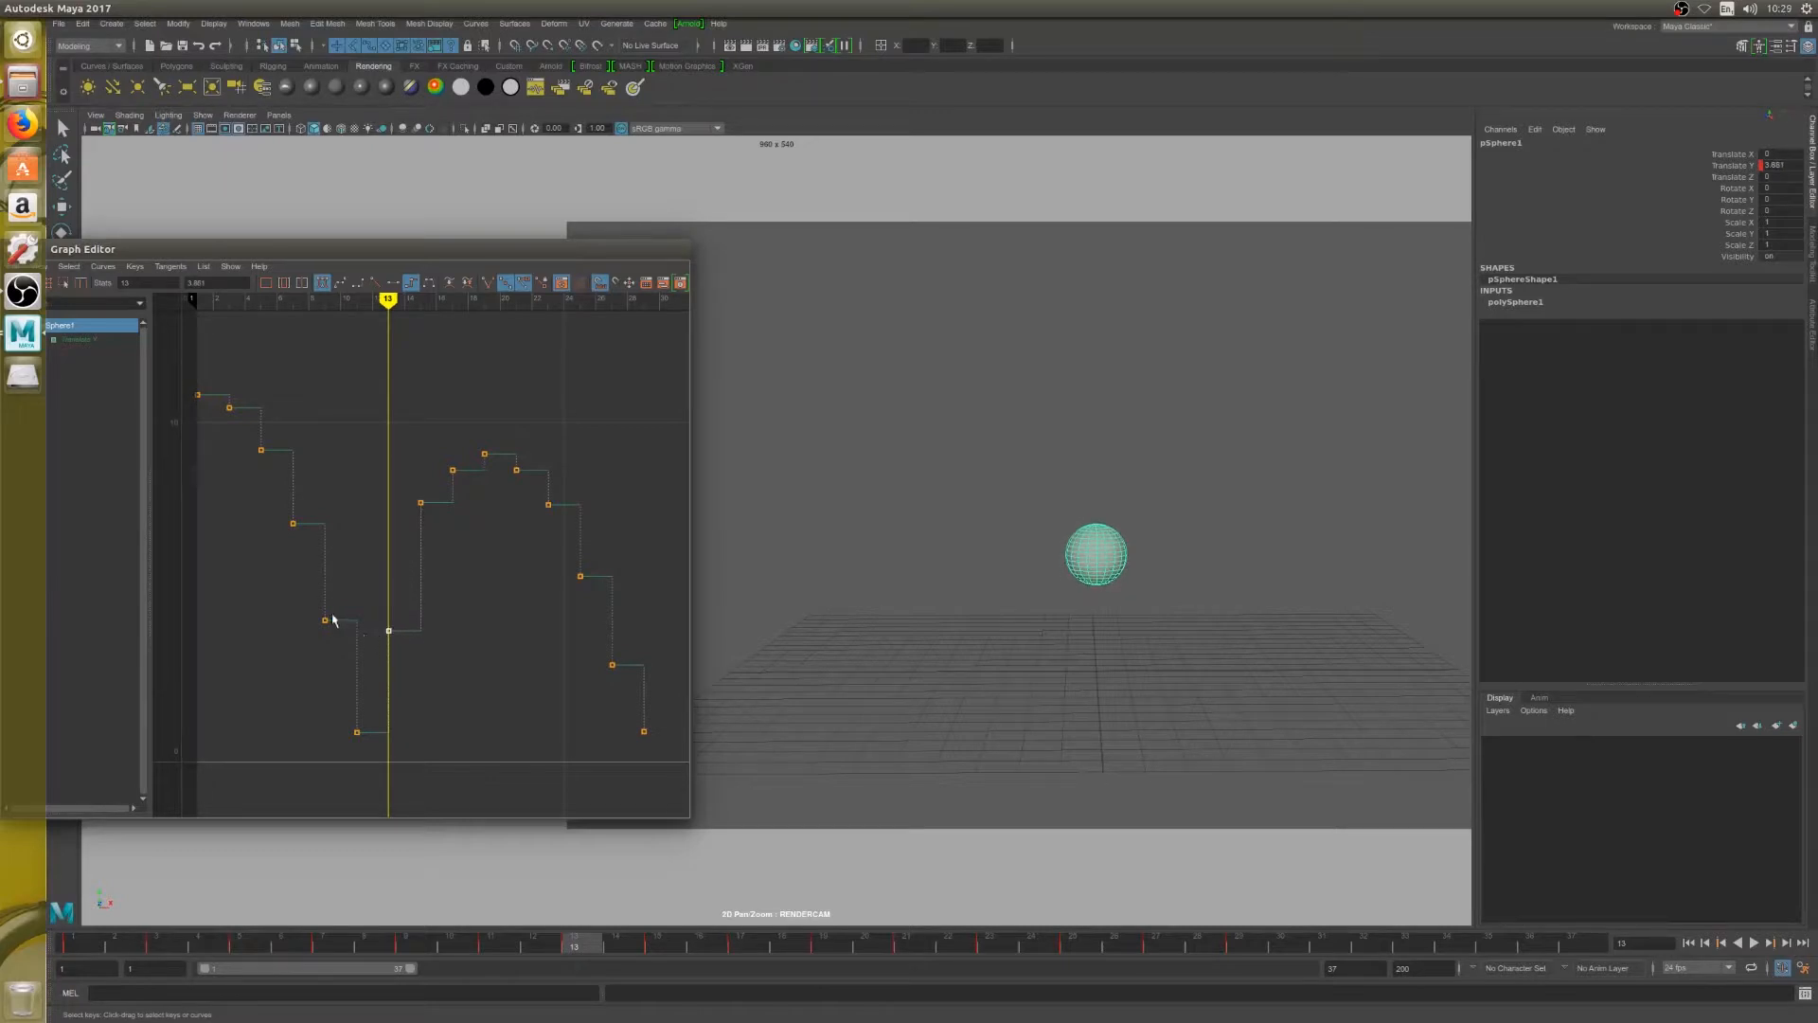
{"action": "key", "text": "alt+comma"}
{"action": "key", "text": "alt+comma"}
{"action": "key", "text": "alt+comma"}
{"action": "key", "text": "alt+comma"}
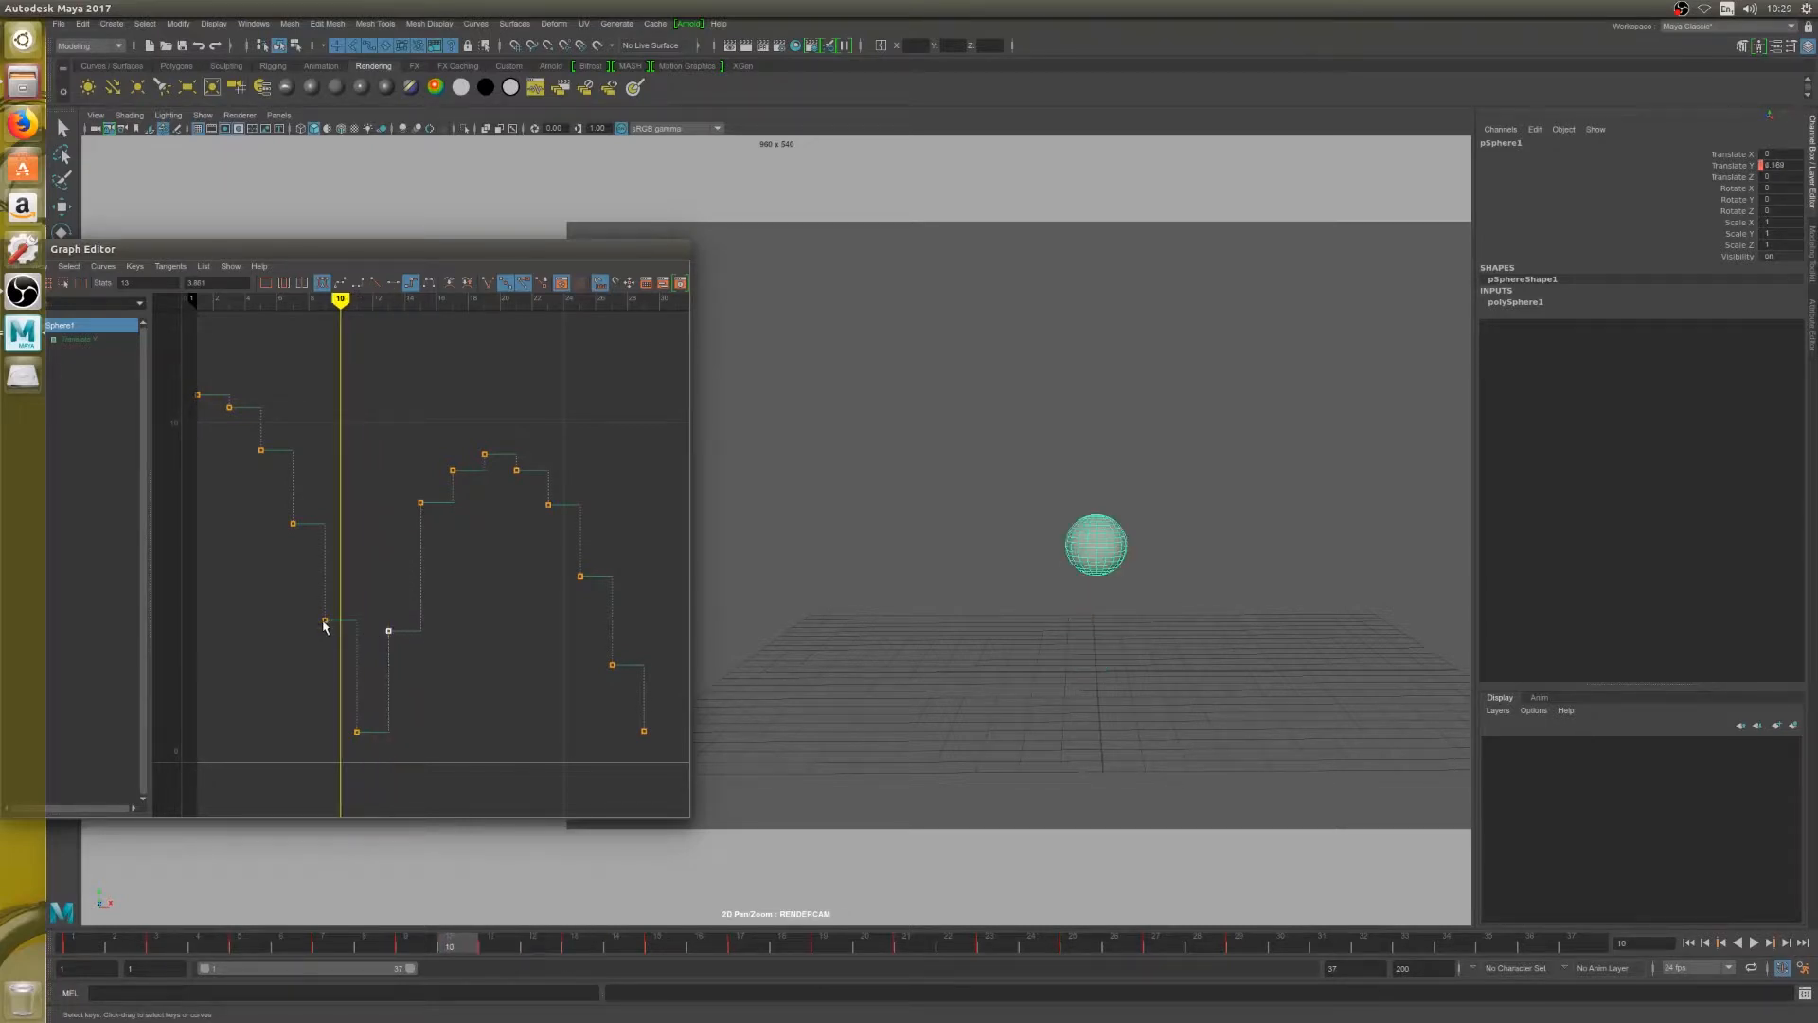
{"action": "key", "text": "alt+period"}
{"action": "key", "text": "alt+period"}
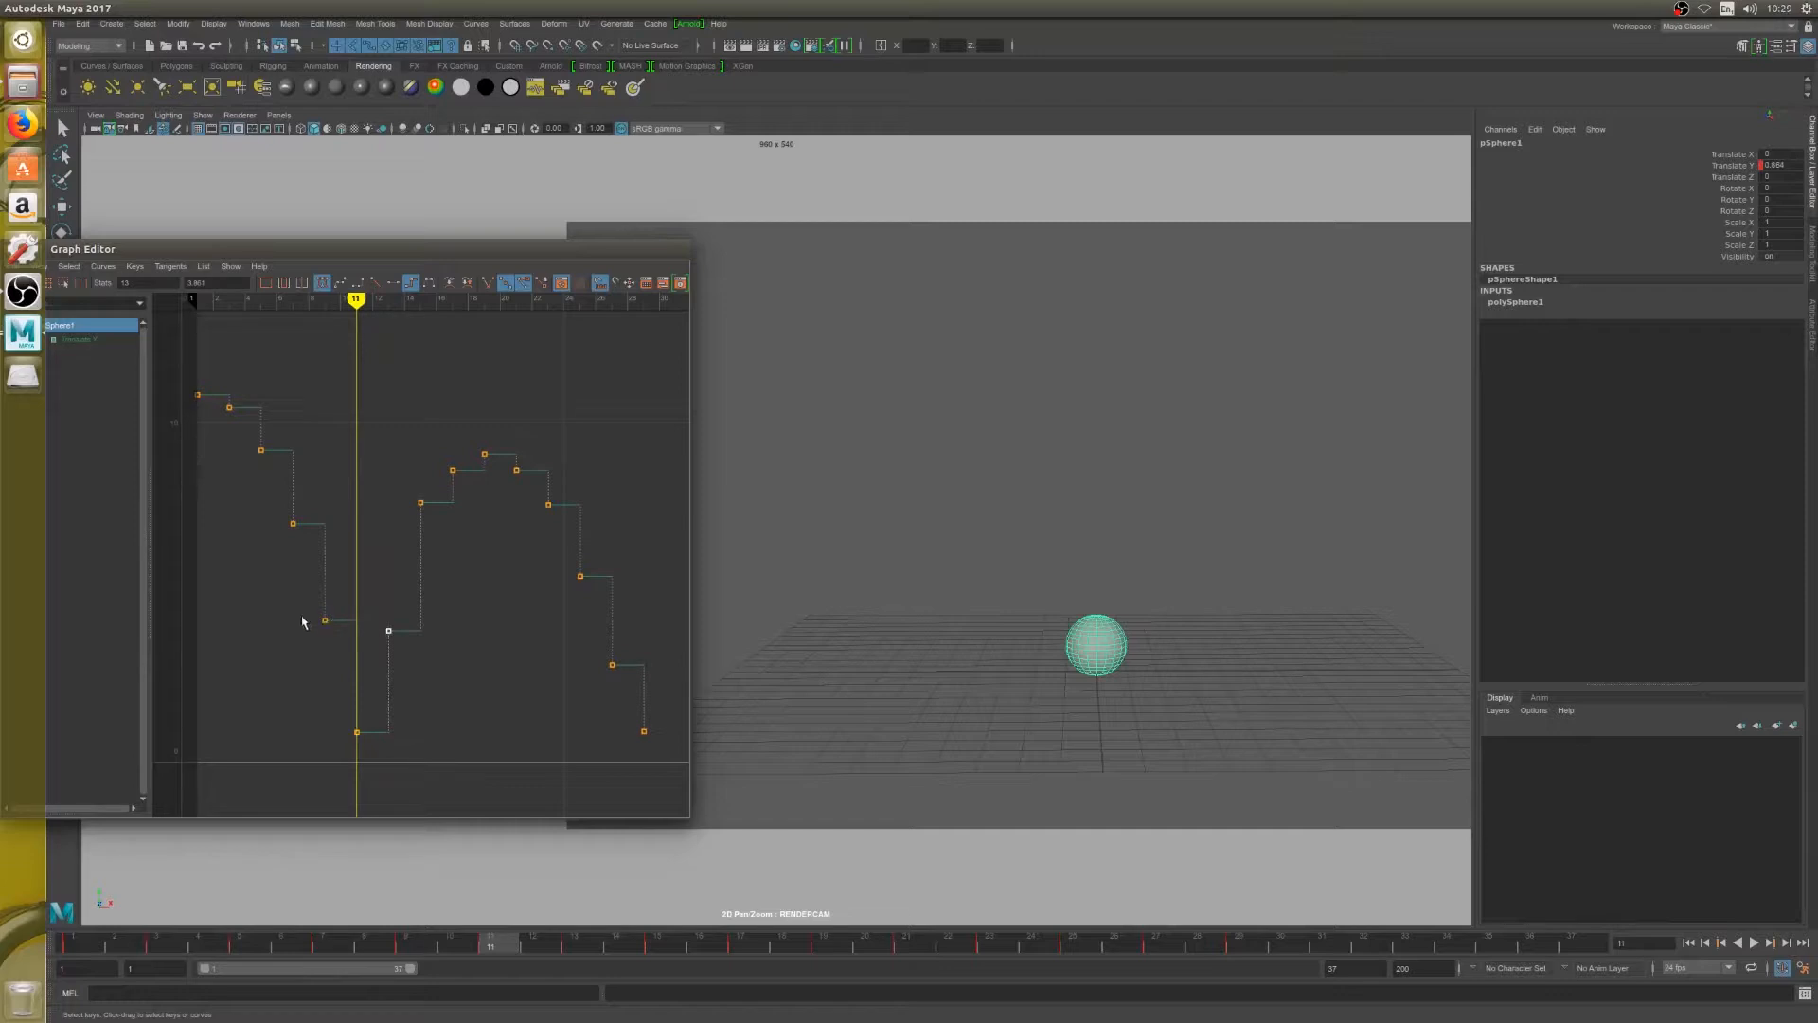
{"action": "left_click", "coordinate": [388, 631]}
{"action": "middle_click_drag", "start_coordinate": [390, 634], "coordinate": [389, 635], "text": "shift"}
Smooth the rise by lowering the frame 15 key to about 6.3 and the frame 17 key to about 8.4
{"action": "left_click", "coordinate": [420, 502]}
{"action": "middle_click_drag", "start_coordinate": [421, 504], "coordinate": [421, 557], "text": "shift"}
{"action": "middle_click_drag", "start_coordinate": [419, 560], "coordinate": [420, 541], "text": "shift"}
{"action": "left_click_drag", "start_coordinate": [356, 303], "coordinate": [424, 329]}
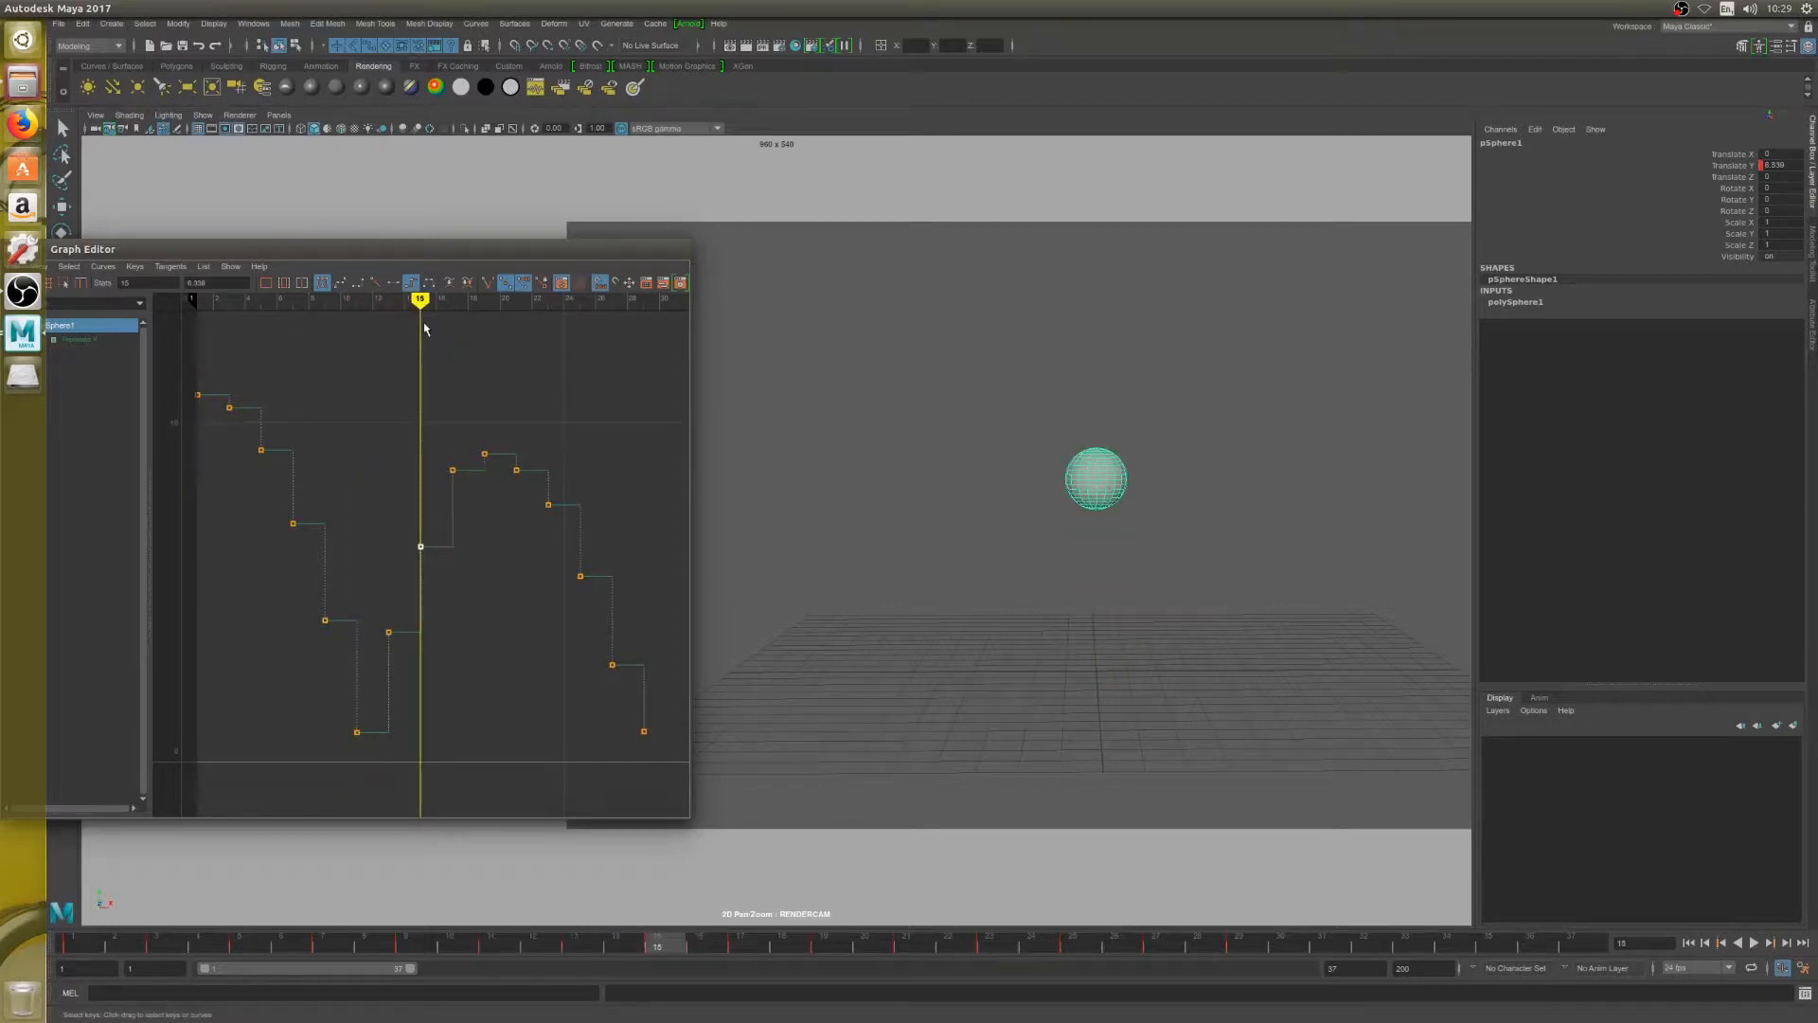
{"action": "key", "text": "alt+period"}
{"action": "key", "text": "alt+period"}
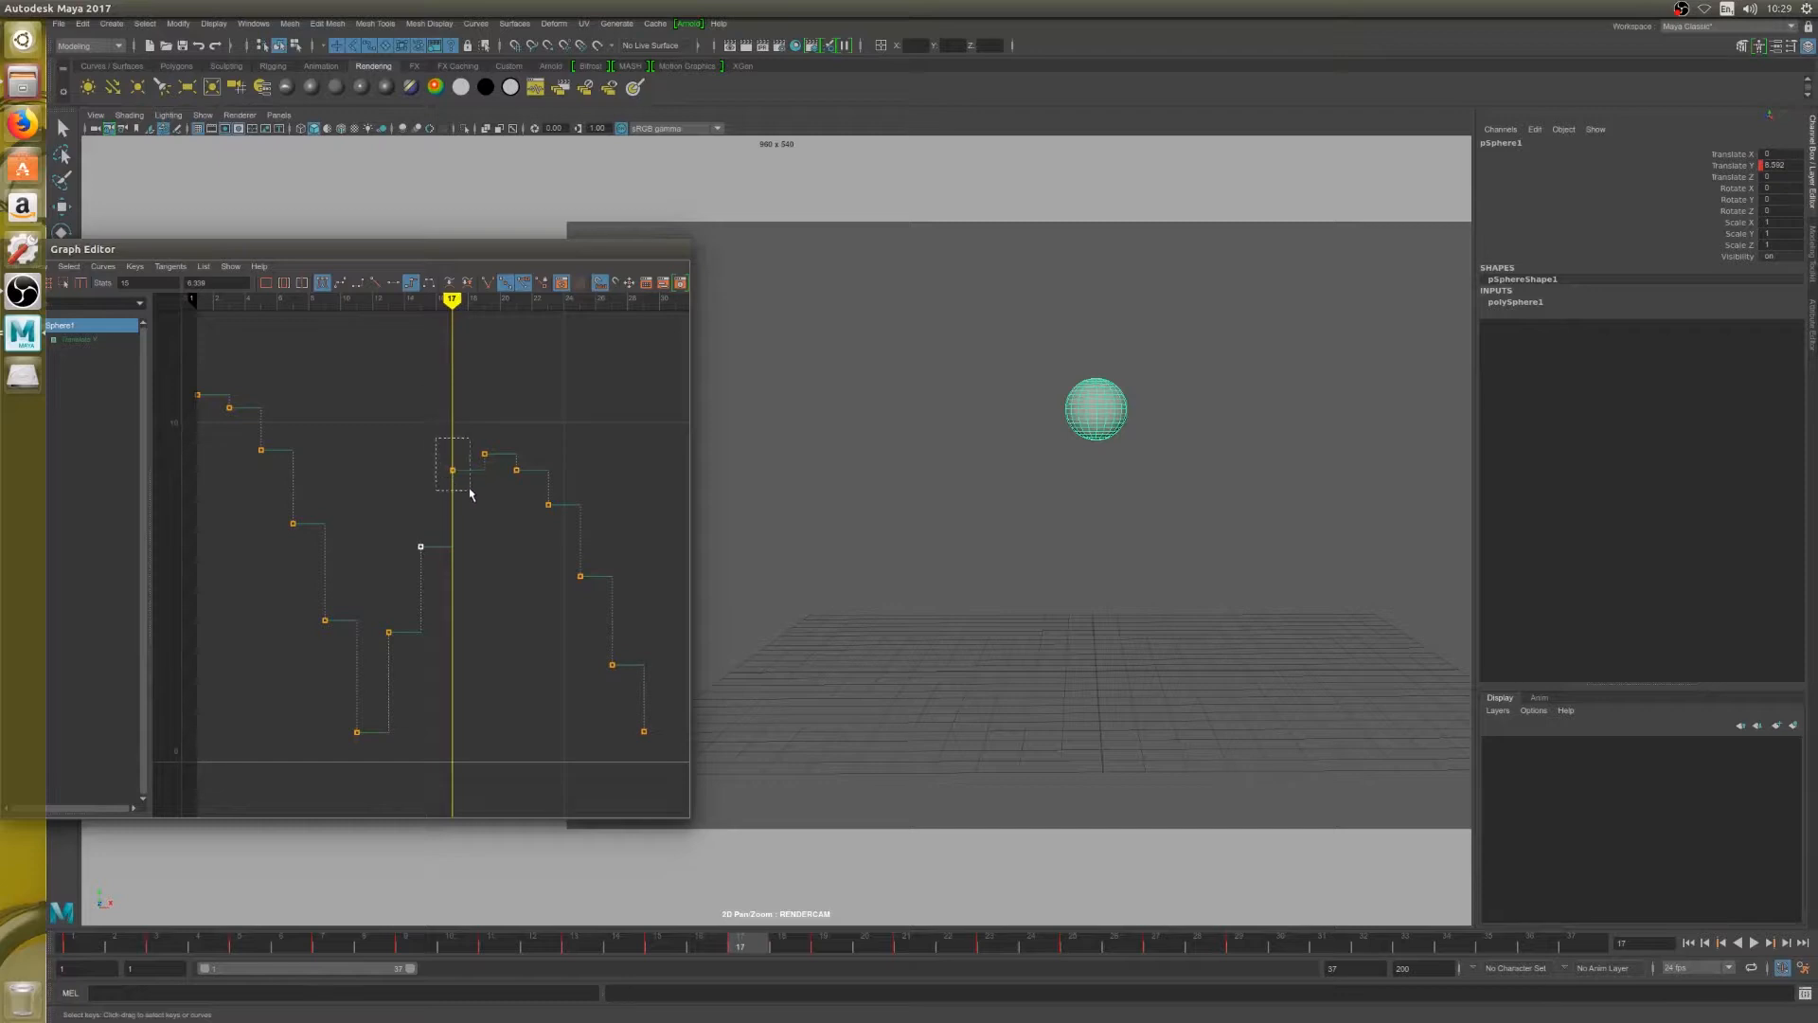
{"action": "left_click", "coordinate": [453, 469]}
{"action": "left_click_drag", "start_coordinate": [454, 466], "coordinate": [453, 478]}
Raise the frame 21 key just after the second peak to a Translate Y of about 8.7
{"action": "key", "text": "alt+period"}
{"action": "key", "text": "alt+period"}
{"action": "key", "text": "alt+period"}
{"action": "key", "text": "alt+period"}
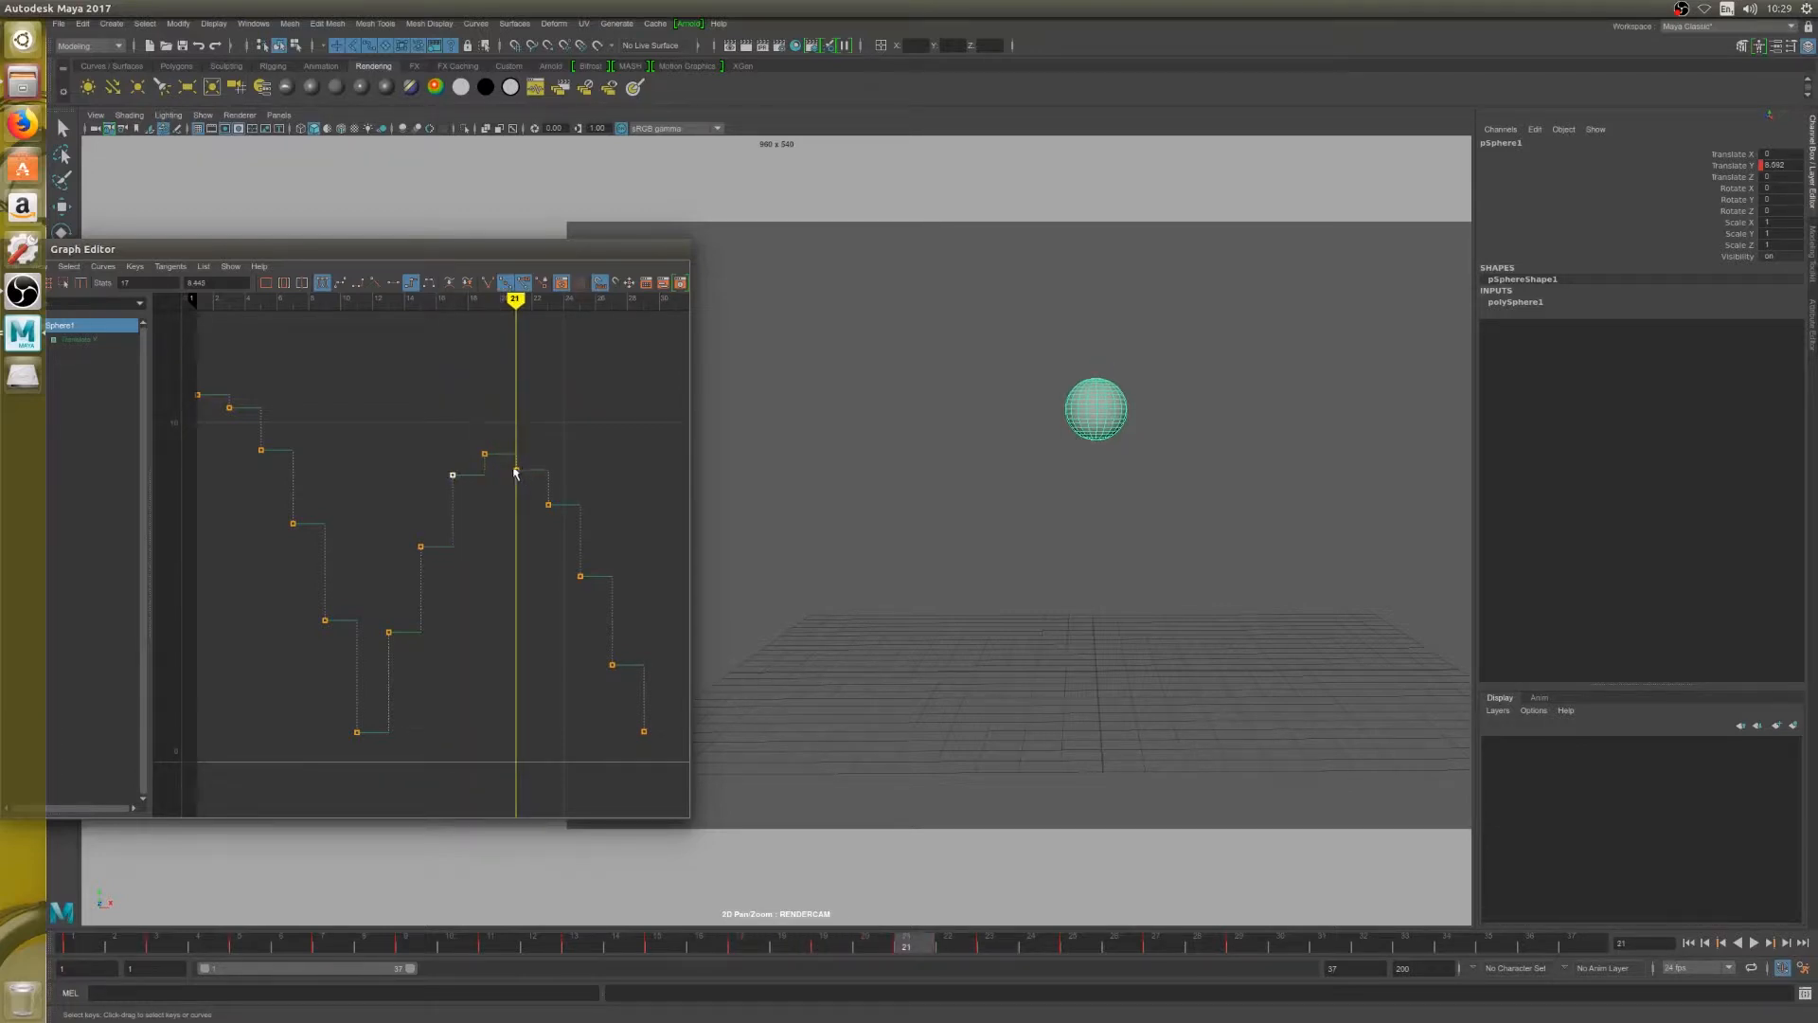
{"action": "left_click_drag", "start_coordinate": [515, 472], "coordinate": [518, 471]}
Try lowering the frame 23 key to about 7.4 and moving the frame 25 key slightly down
{"action": "key", "text": "alt+period"}
{"action": "key", "text": "alt+period"}
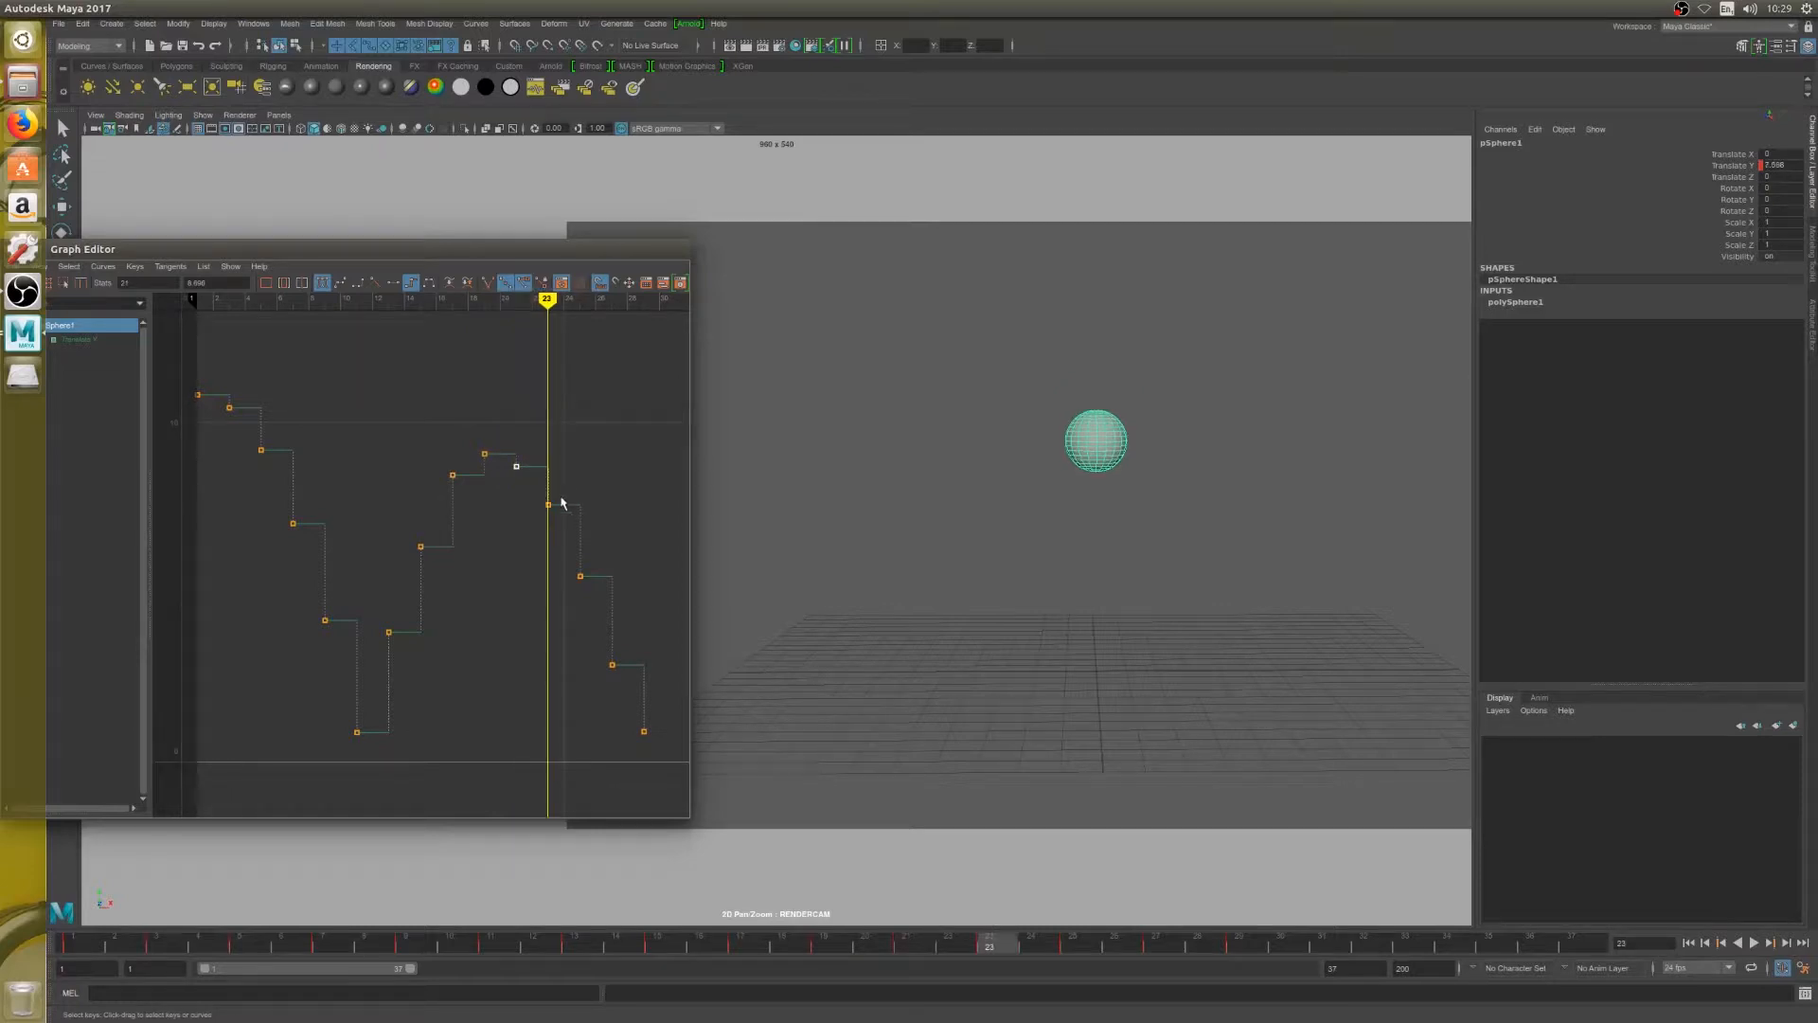
{"action": "left_click_drag", "start_coordinate": [546, 503], "coordinate": [547, 510]}
{"action": "key", "text": "alt+period"}
{"action": "key", "text": "alt+period"}
{"action": "left_click_drag", "start_coordinate": [580, 576], "coordinate": [582, 616]}
Reshape the second fall by raising the frame 23 key, the frame 25 key to about 6.5 and the frame 27 key to about 3.7
{"action": "key", "text": "alt+period"}
{"action": "key", "text": "alt+period"}
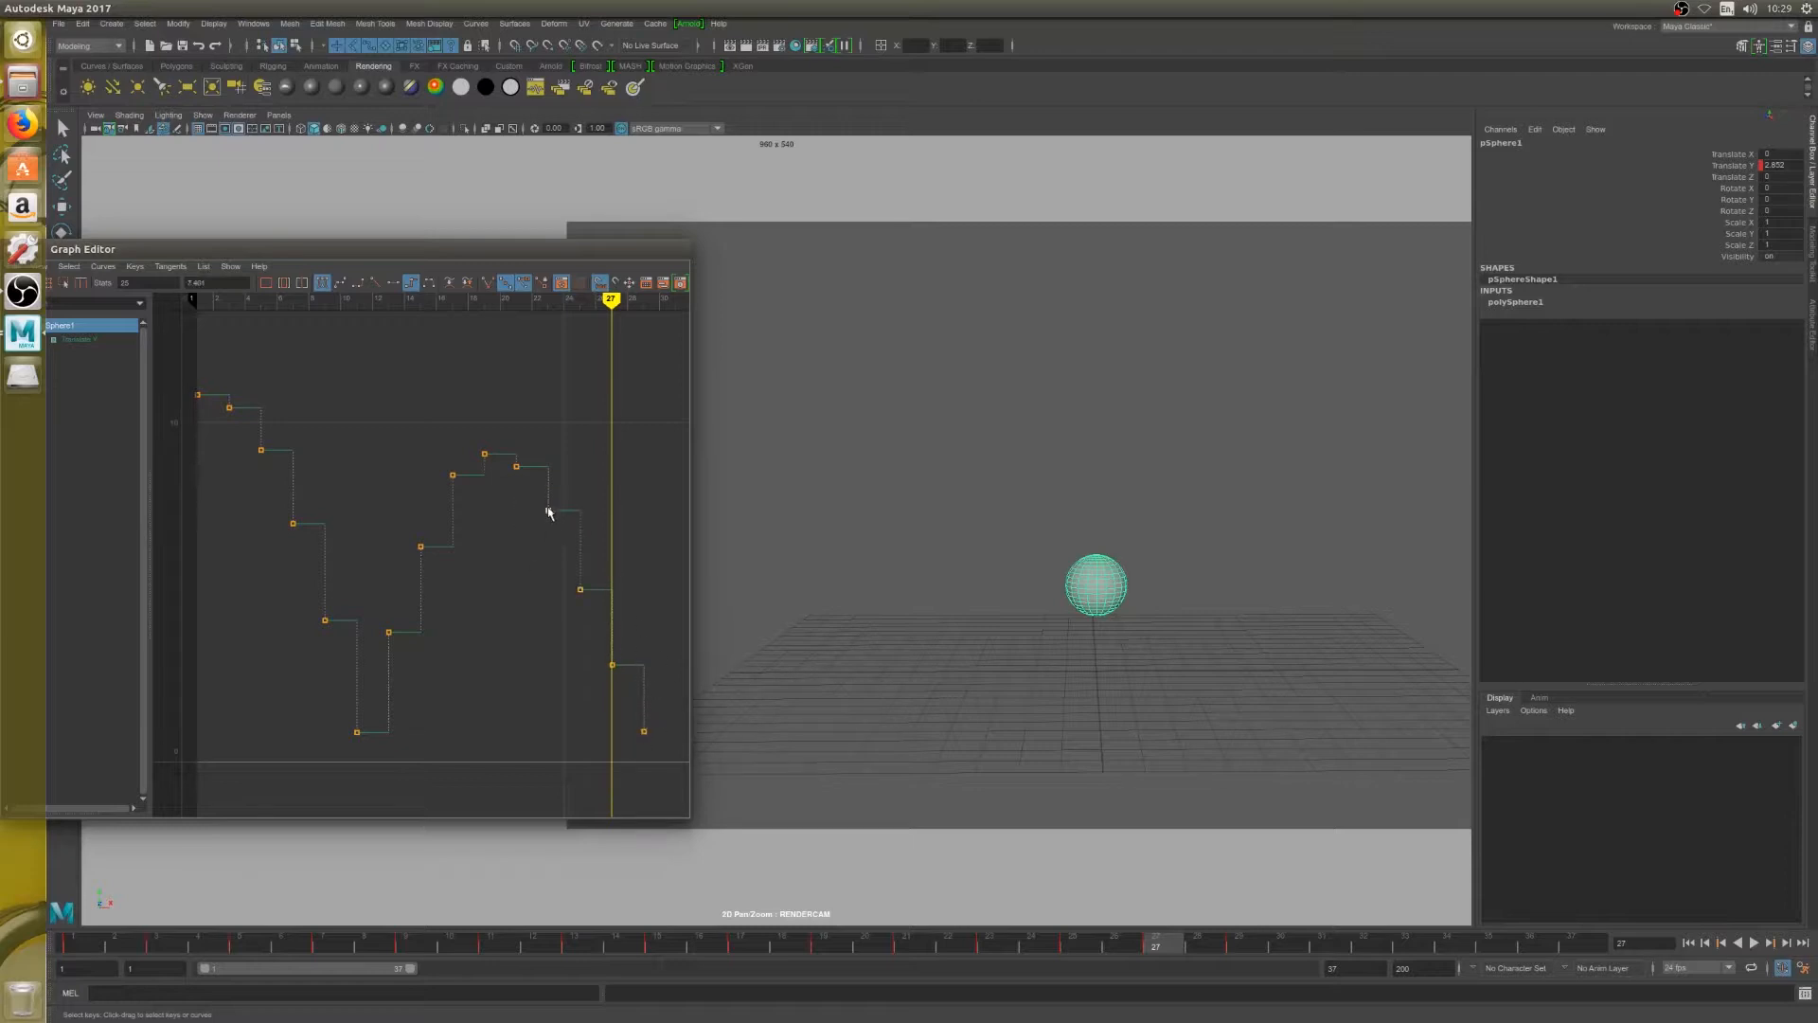
{"action": "left_click_drag", "start_coordinate": [549, 510], "coordinate": [596, 595]}
{"action": "middle_click_drag", "start_coordinate": [579, 590], "coordinate": [579, 545]}
{"action": "left_click_drag", "start_coordinate": [573, 624], "coordinate": [634, 701]}
{"action": "middle_click_drag", "start_coordinate": [615, 668], "coordinate": [612, 626]}
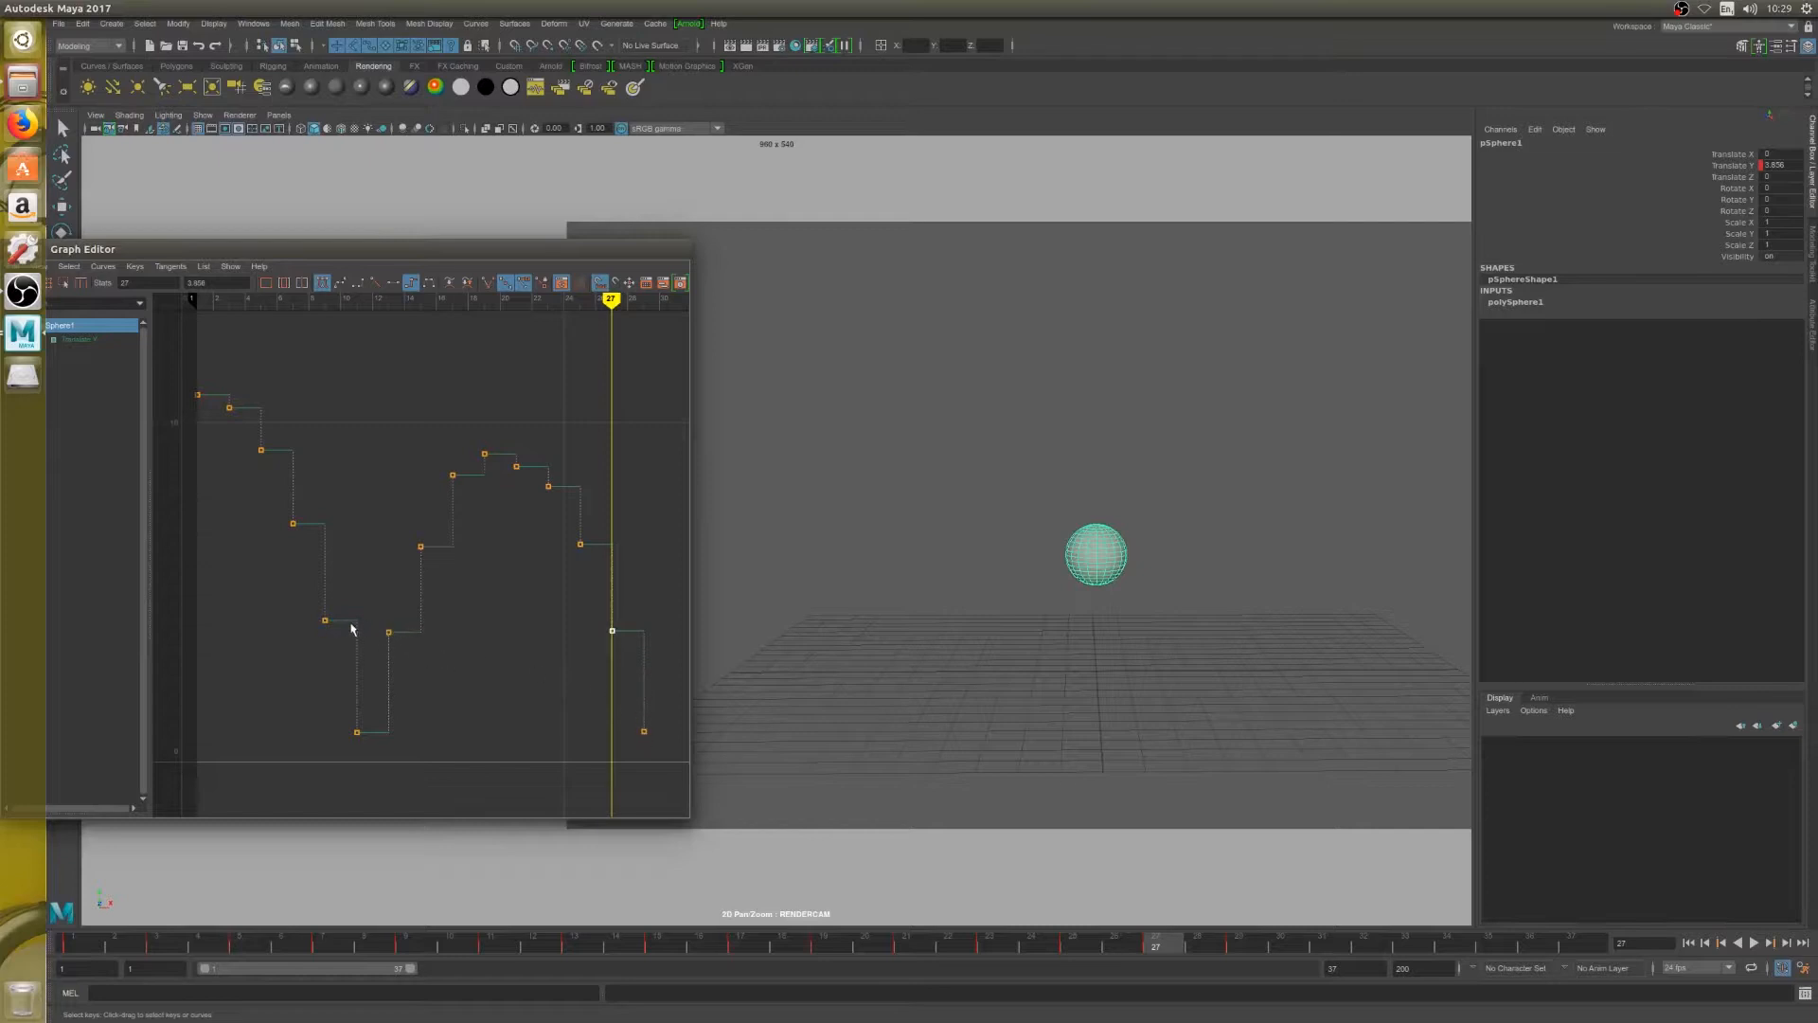
{"action": "middle_click_drag", "start_coordinate": [611, 629], "coordinate": [614, 640]}
{"action": "left_click_drag", "start_coordinate": [554, 522], "coordinate": [611, 579]}
{"action": "middle_click_drag", "start_coordinate": [580, 549], "coordinate": [580, 543]}
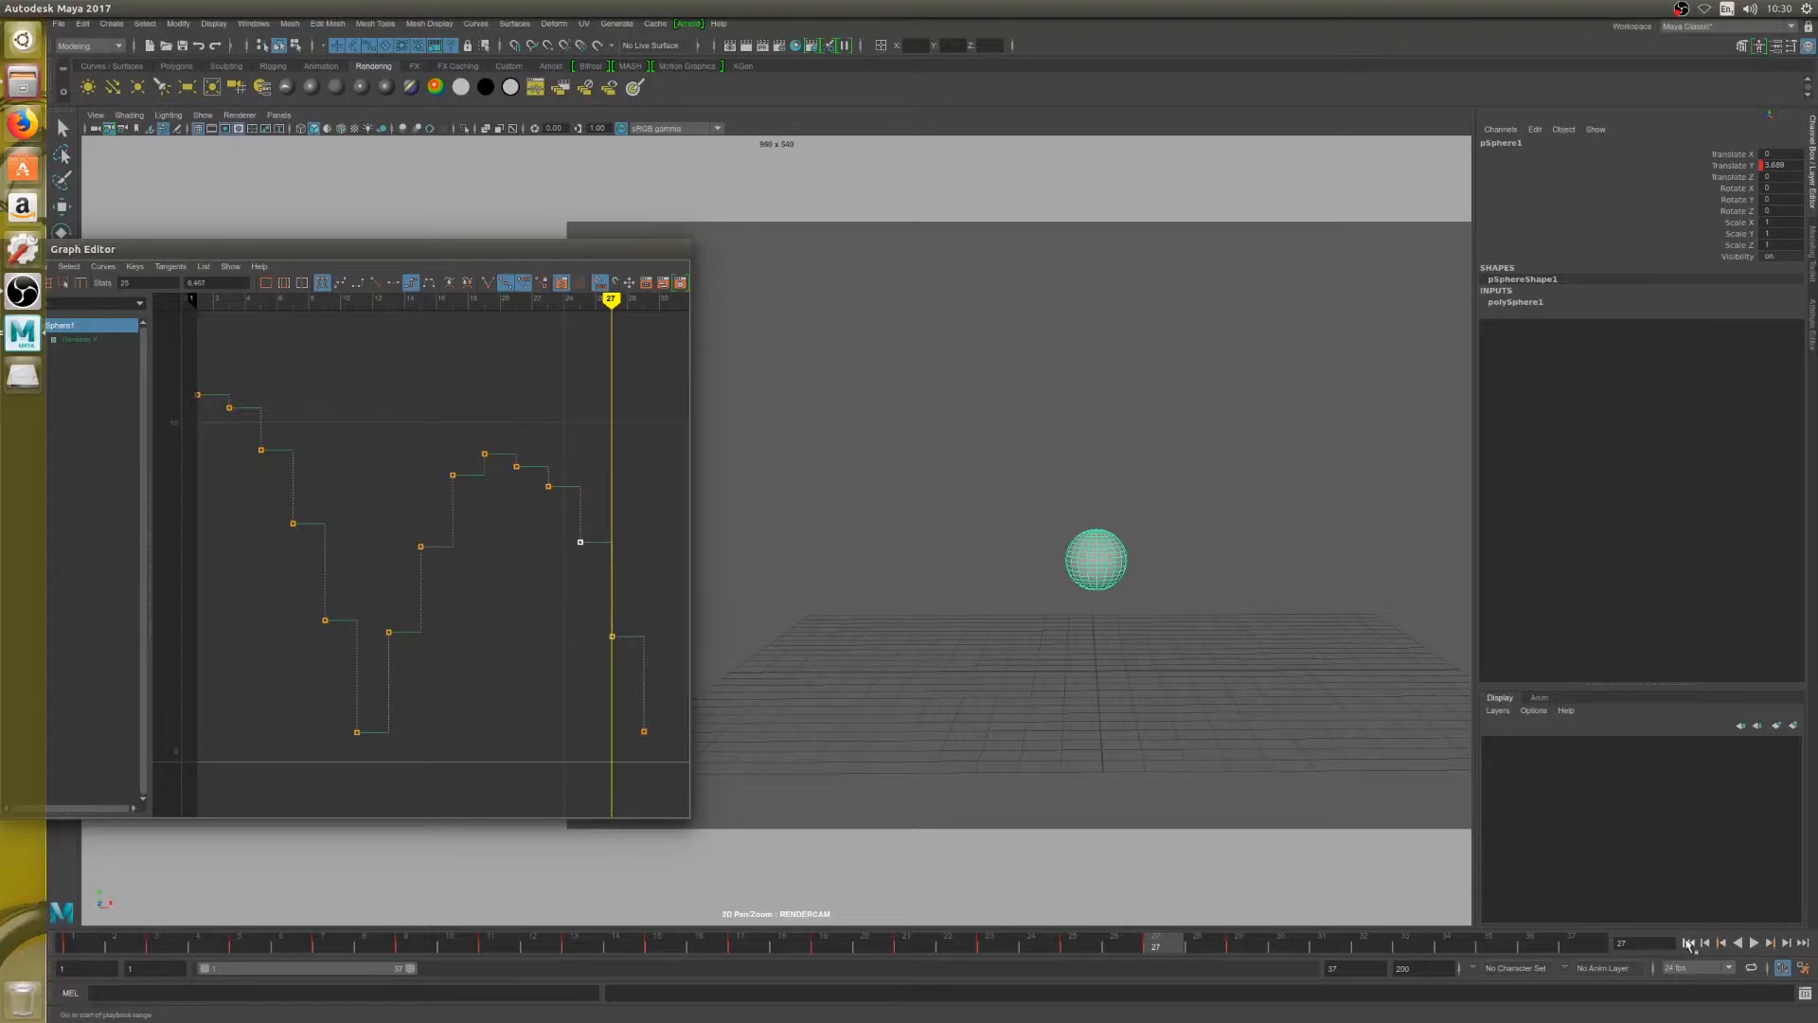
Play the bounce from frame 1 and fit the entire curve in the Graph Editor with space around it
{"action": "left_click", "coordinate": [1688, 943]}
{"action": "left_click", "coordinate": [1754, 943]}
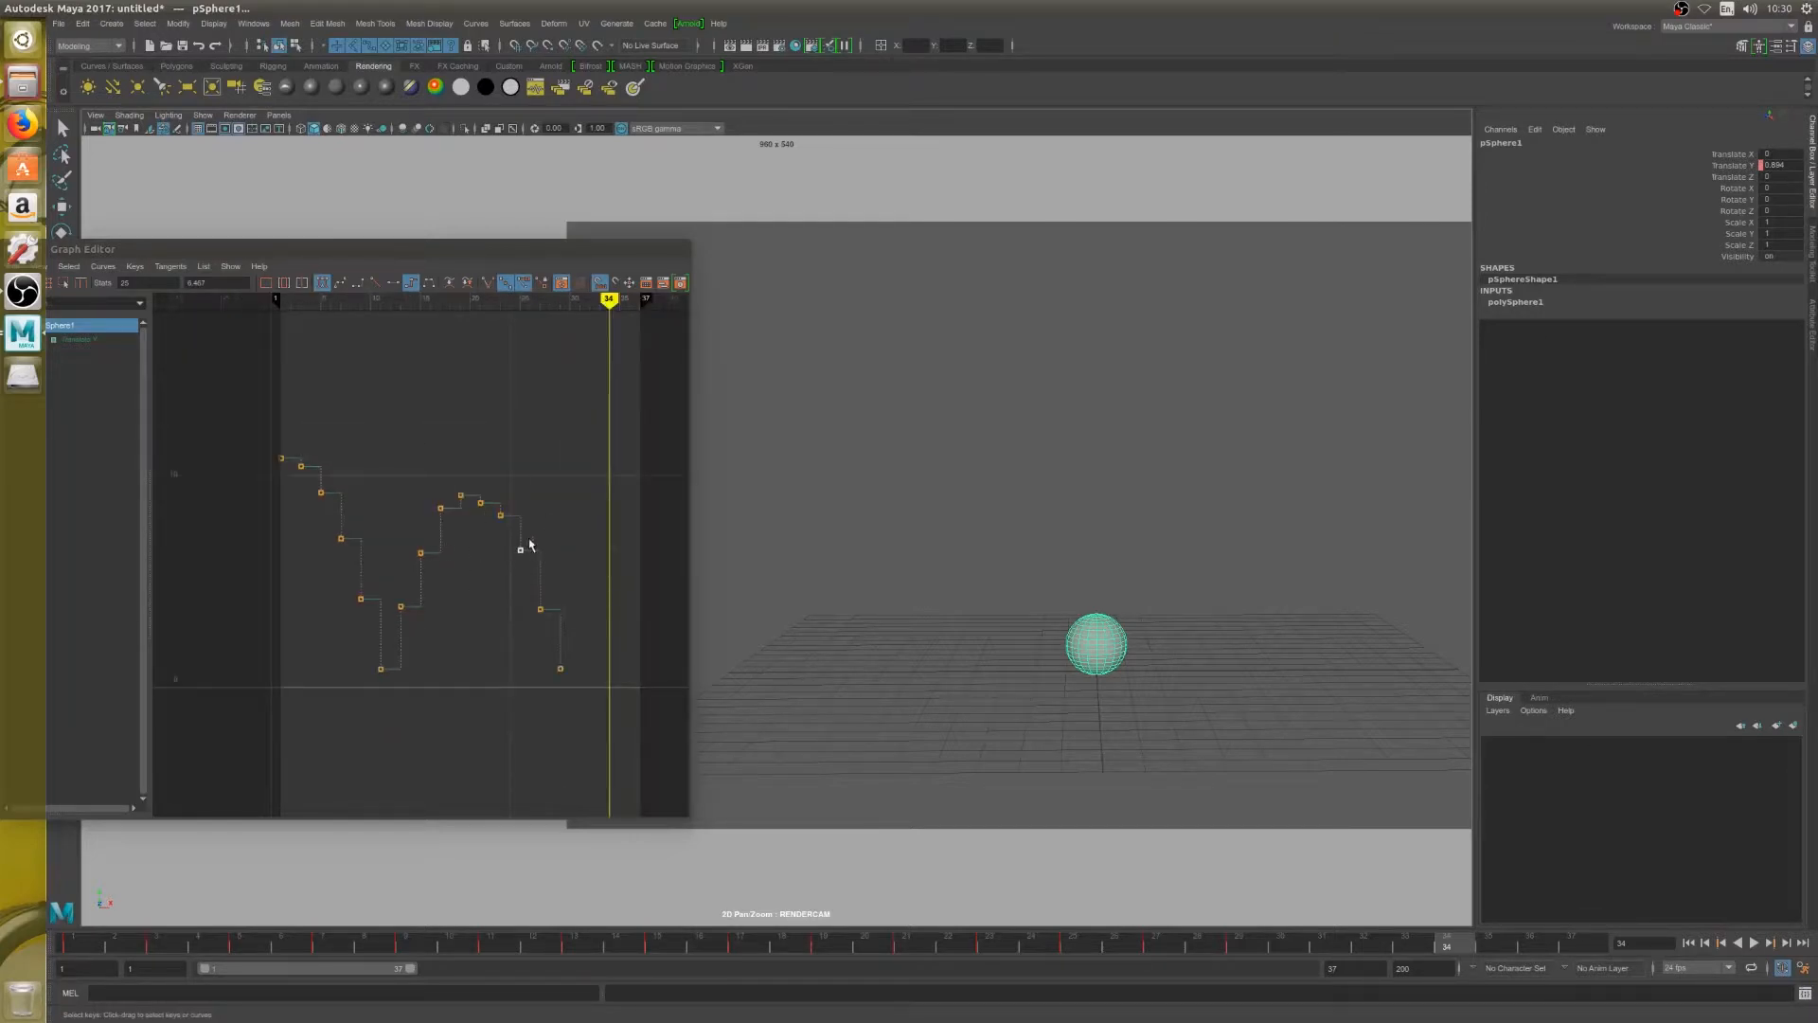
{"action": "key", "text": "a"}
{"action": "scroll", "coordinate": [490, 618], "scroll_direction": "down", "scroll_amount": 3}
Select the starting keys and the second peak's key in turn to compare the heights of the two peaks
{"action": "left_click_drag", "start_coordinate": [236, 407], "coordinate": [375, 465]}
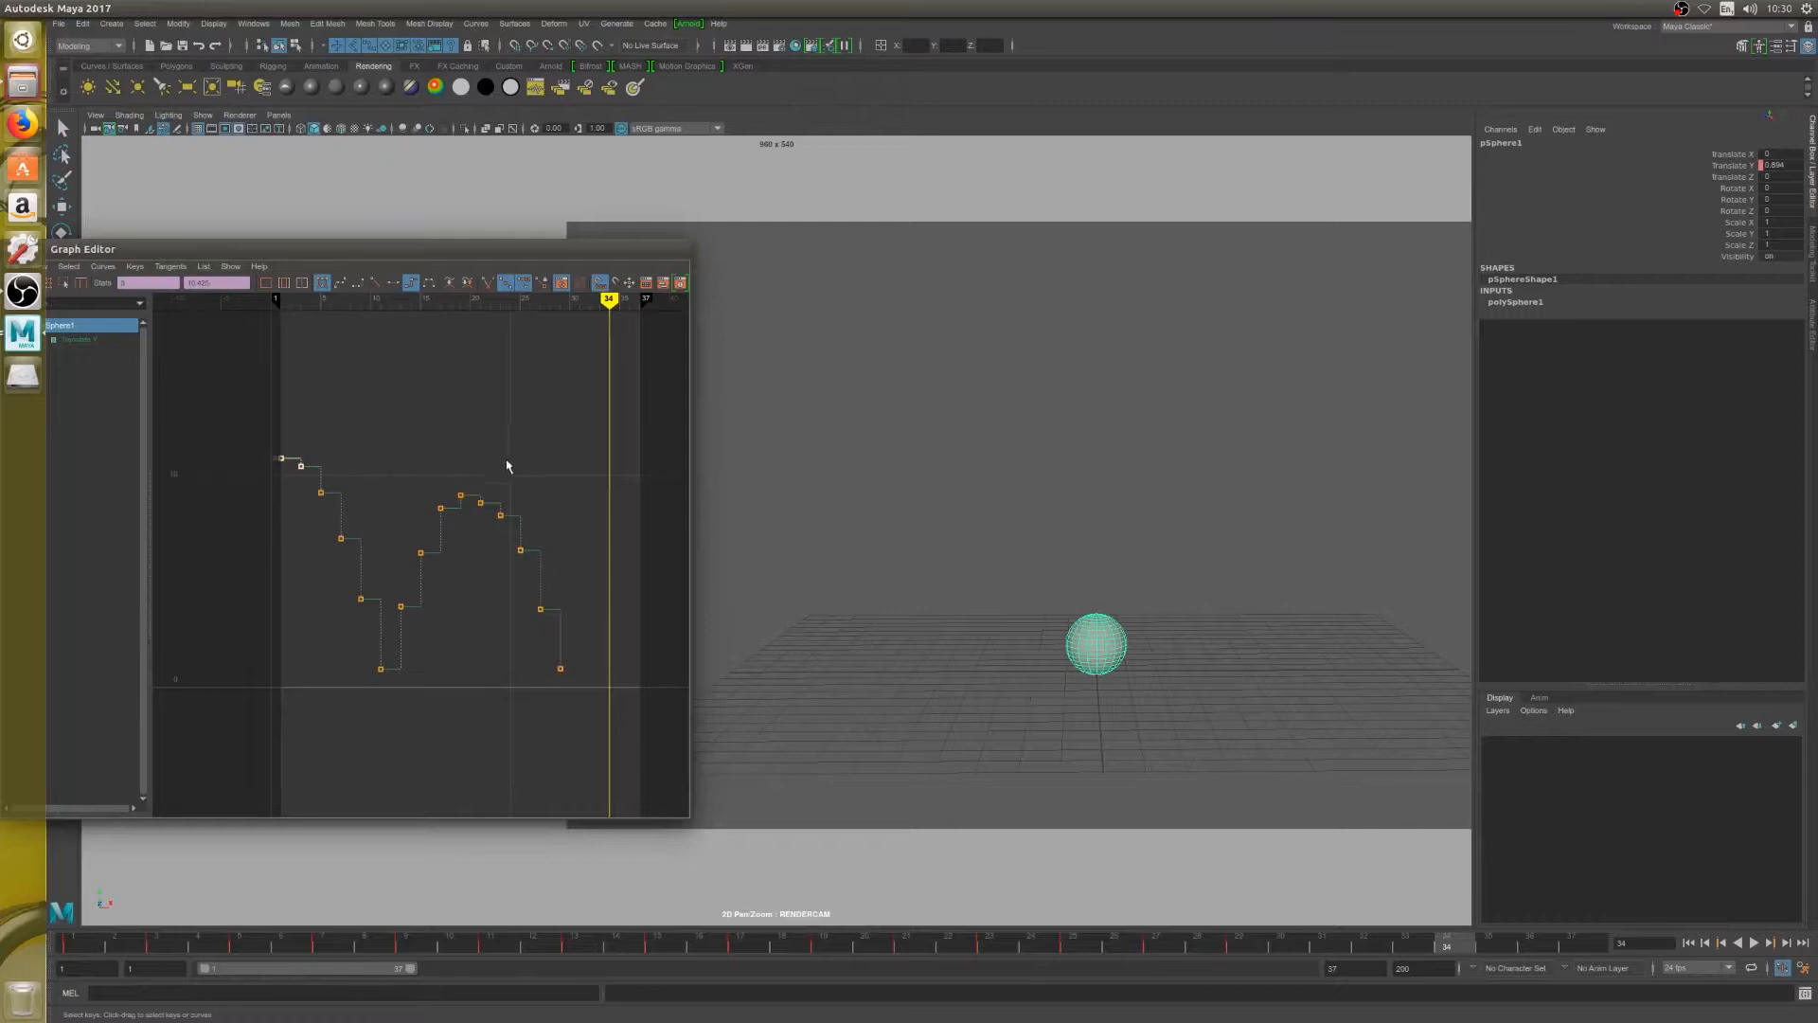
{"action": "left_click", "coordinate": [444, 497]}
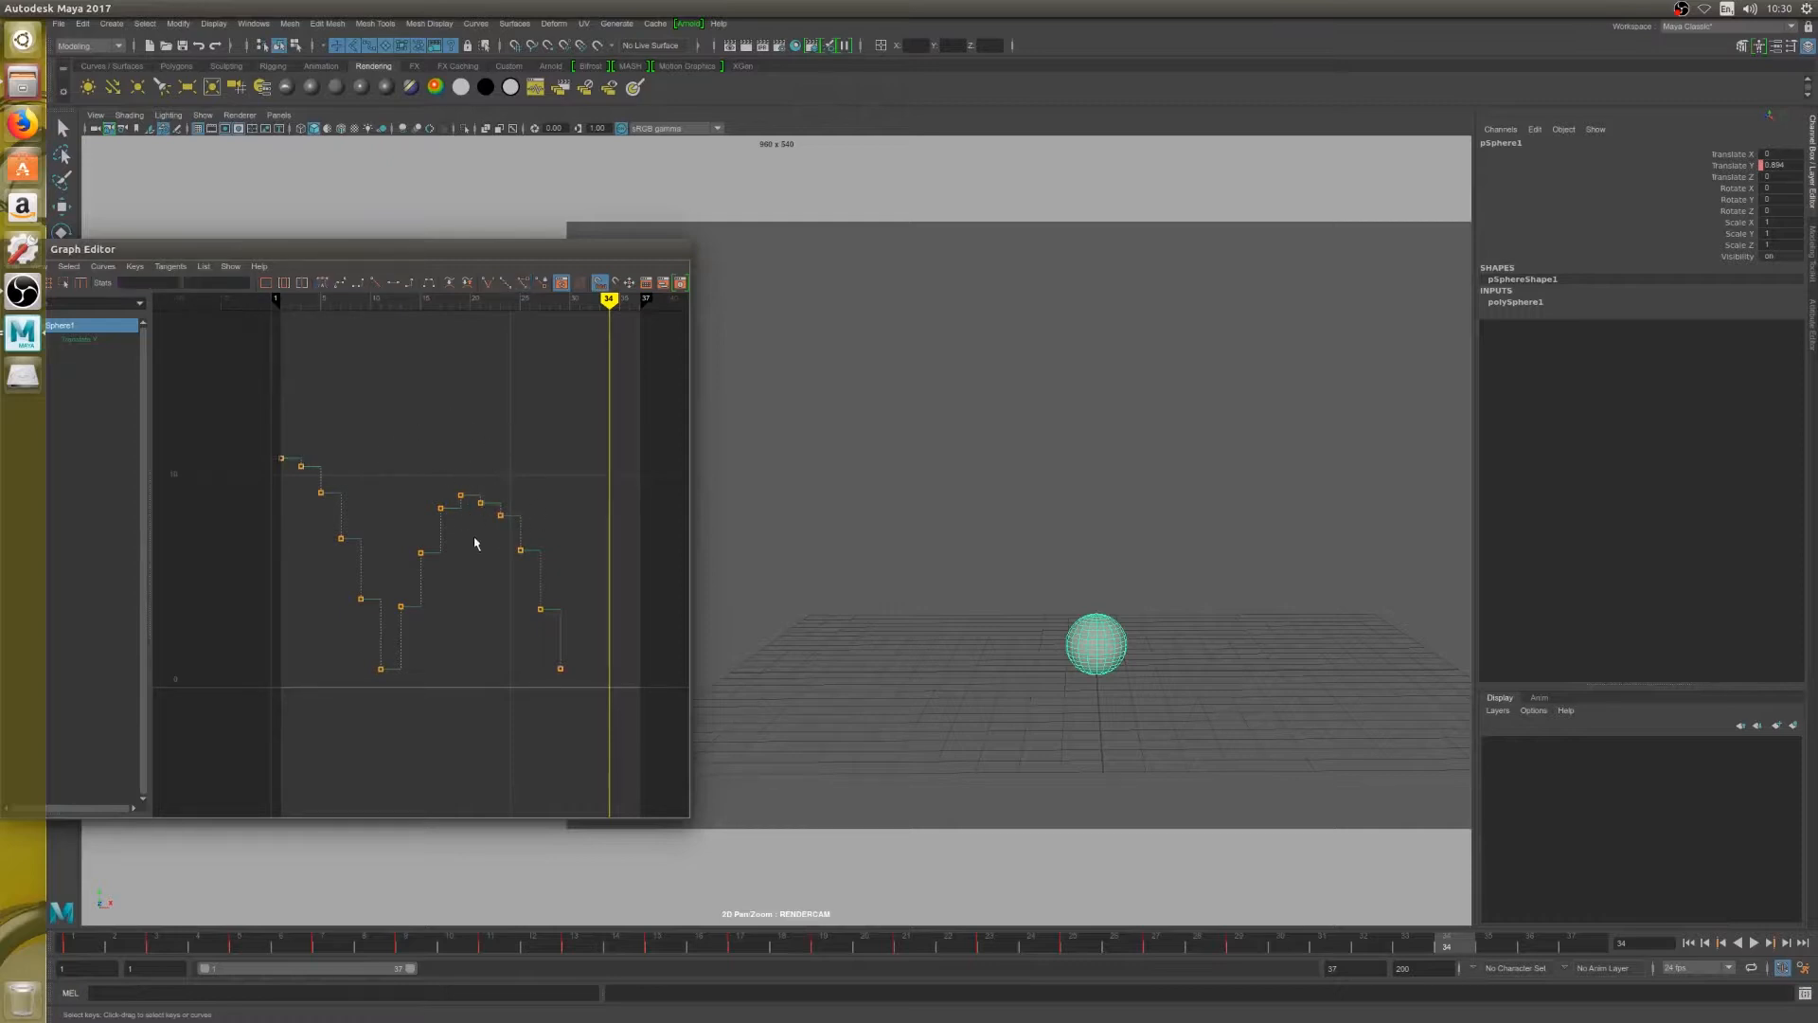
{"action": "left_click_drag", "start_coordinate": [244, 430], "coordinate": [566, 459]}
{"action": "left_click_drag", "start_coordinate": [275, 437], "coordinate": [295, 478]}
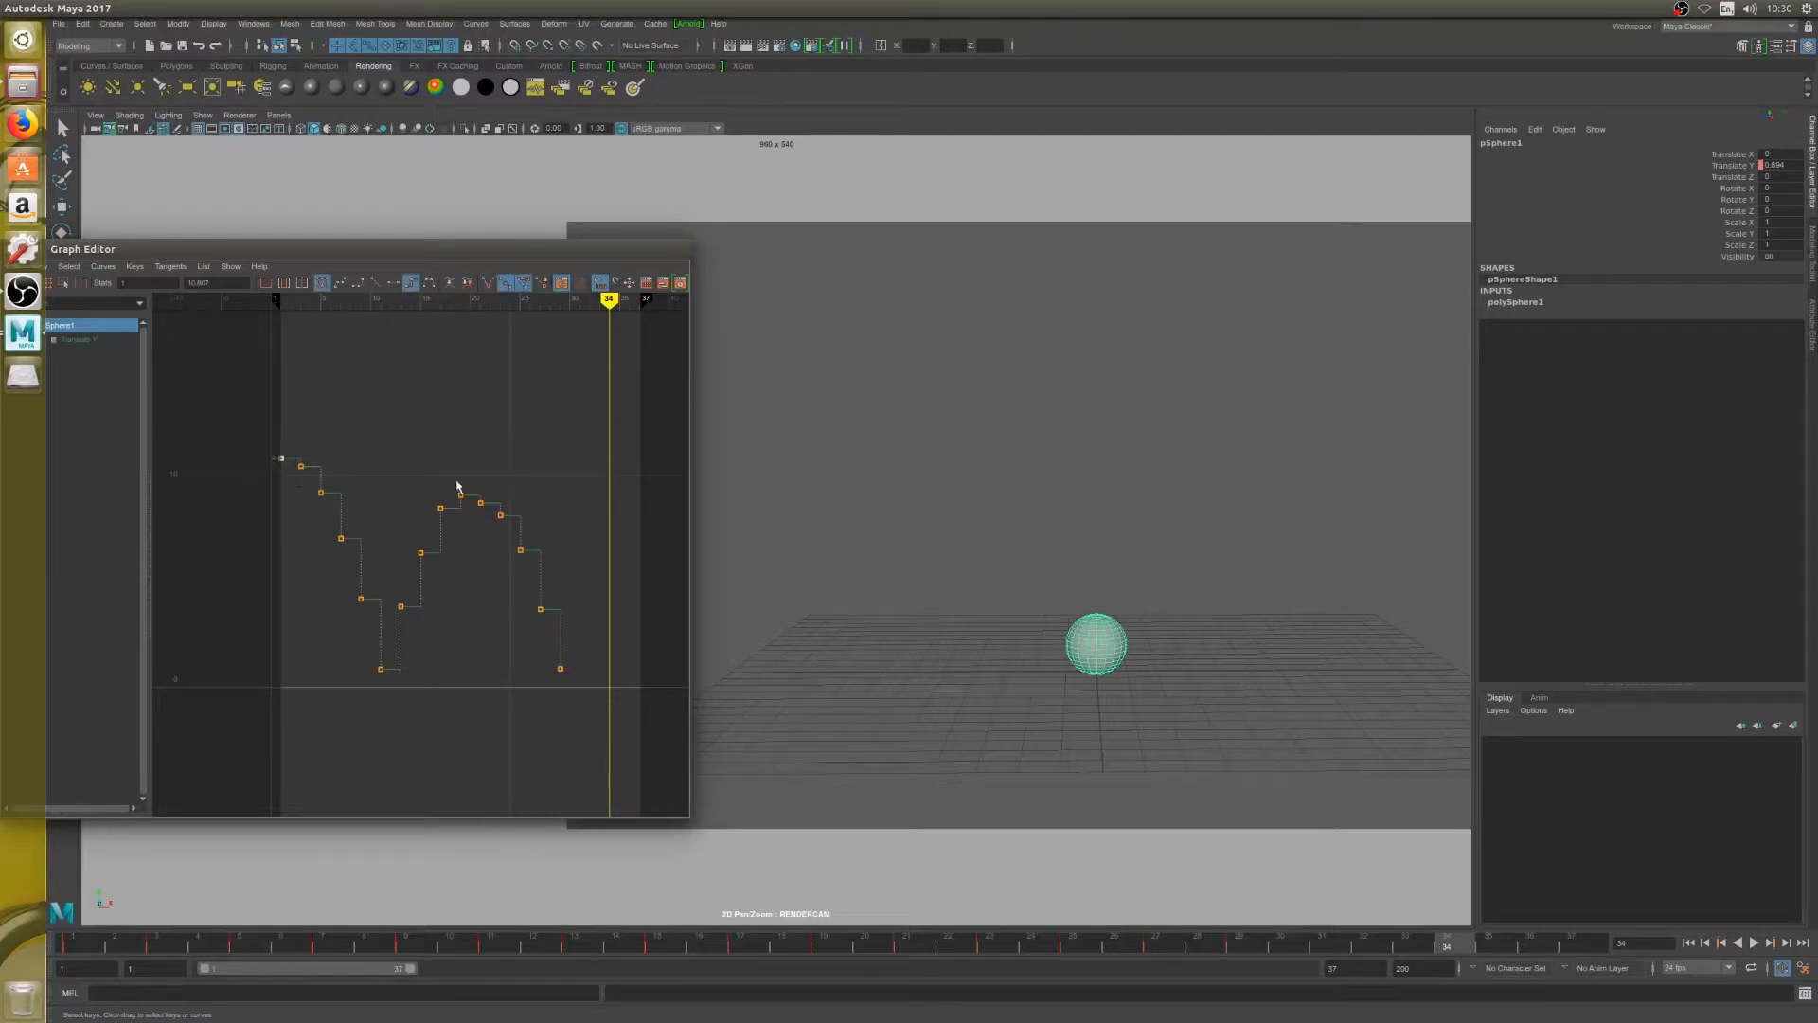
{"action": "left_click_drag", "start_coordinate": [456, 452], "coordinate": [476, 507]}
{"action": "left_click_drag", "start_coordinate": [254, 436], "coordinate": [373, 463]}
Lower the second peak's key at frame 19 to a Translate Y of about 7.4 and go to that frame
{"action": "left_click", "coordinate": [460, 494]}
{"action": "middle_click_drag", "start_coordinate": [461, 498], "coordinate": [460, 533]}
{"action": "left_click_drag", "start_coordinate": [250, 432], "coordinate": [293, 464]}
{"action": "left_click", "coordinate": [467, 520]}
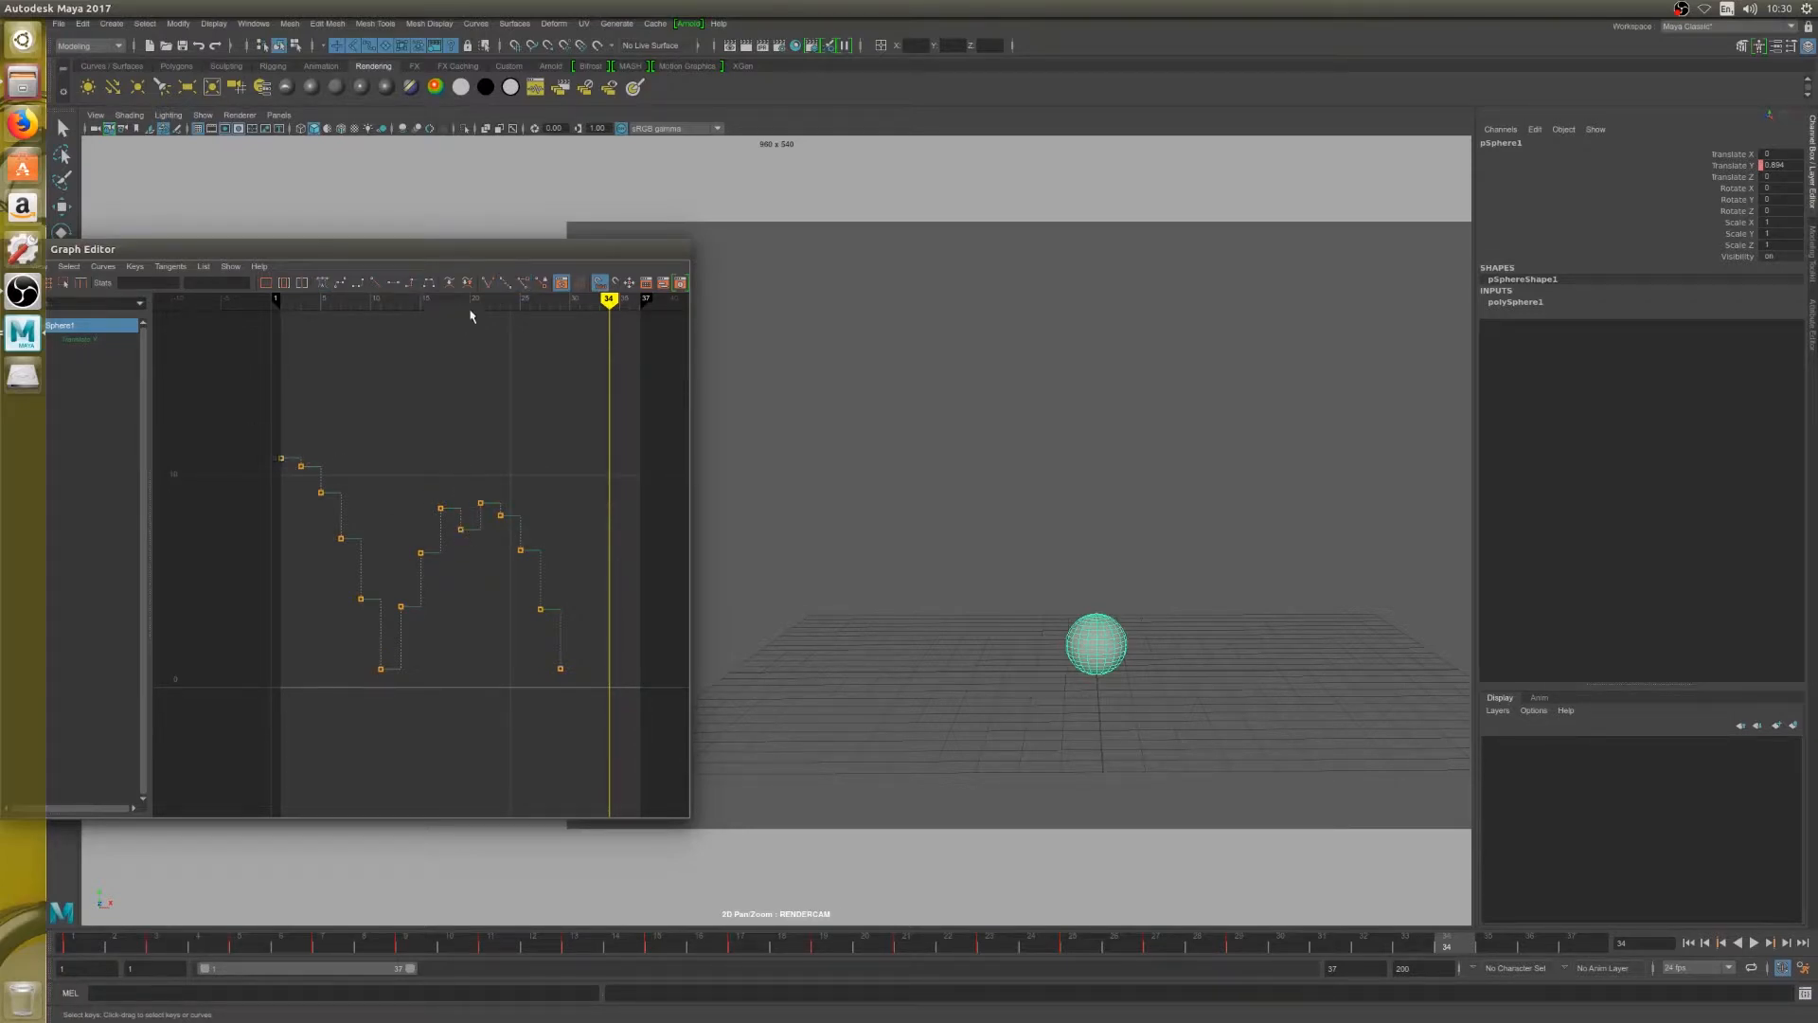
{"action": "left_click", "coordinate": [461, 301]}
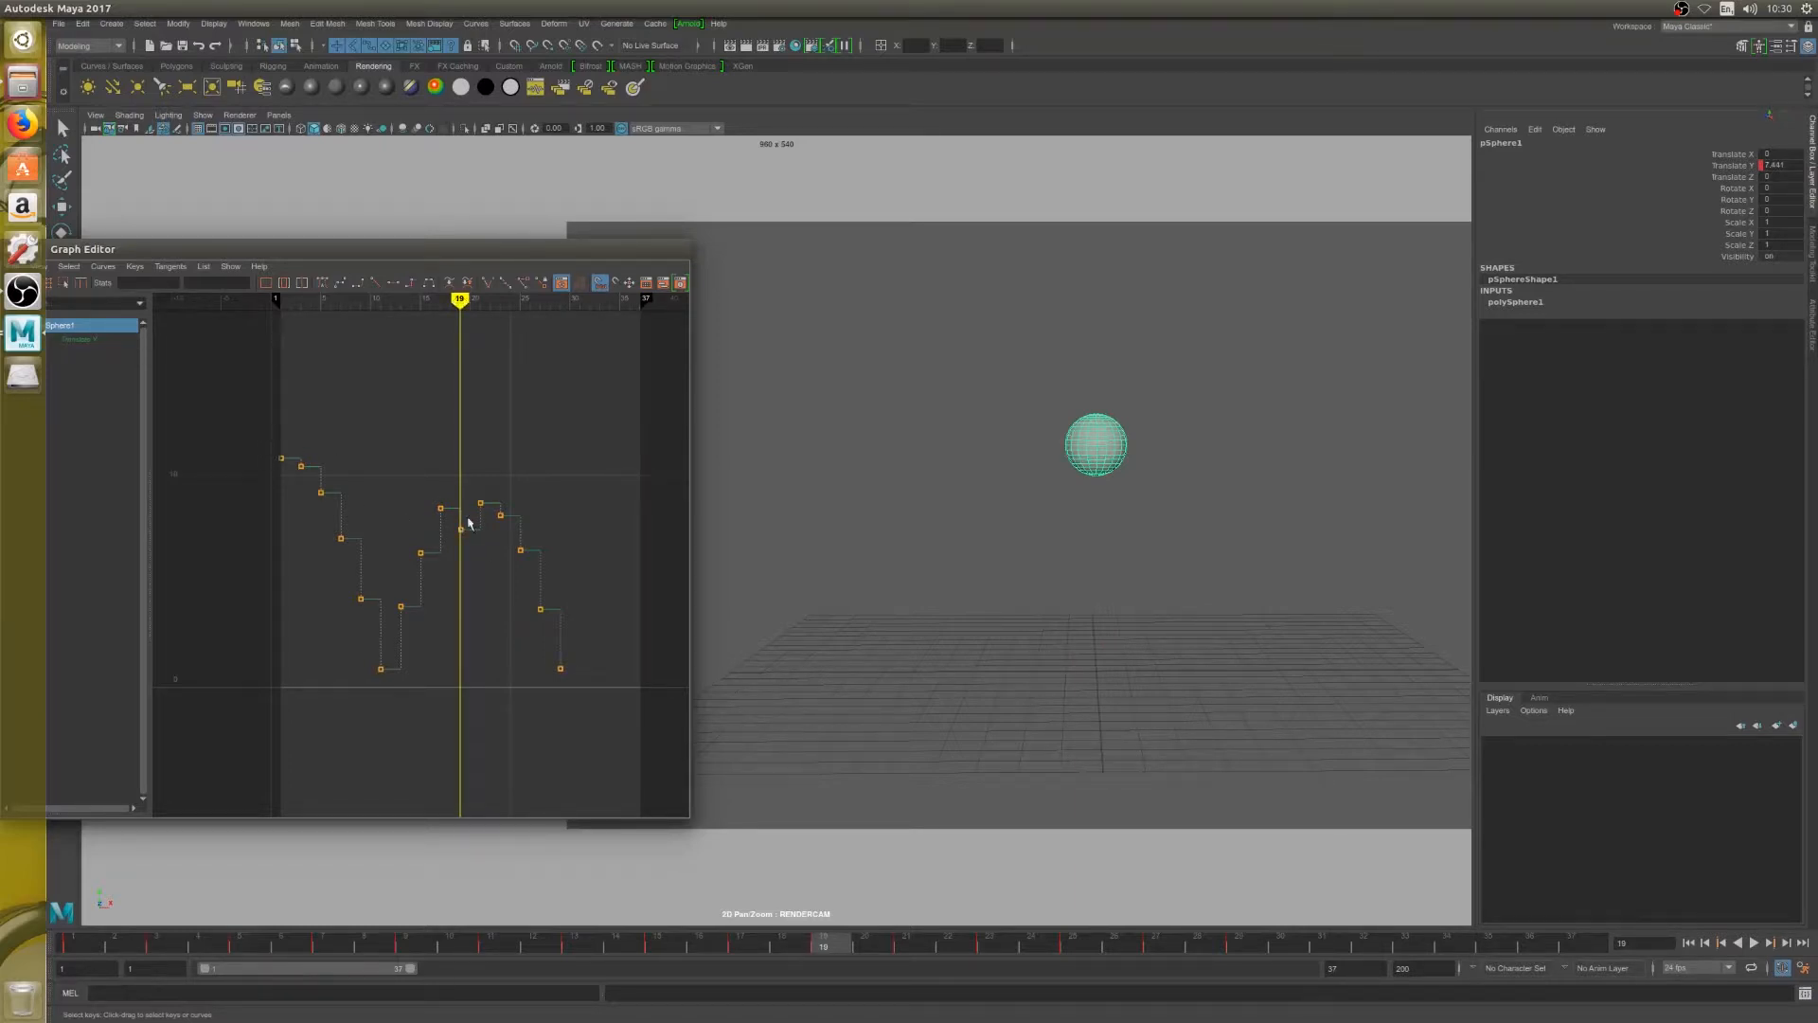
Try to lower the keys around the second peak one at a time, at frames 17, 21 and 23
{"action": "left_click_drag", "start_coordinate": [432, 498], "coordinate": [448, 520]}
{"action": "middle_click_drag", "start_coordinate": [440, 505], "coordinate": [450, 537]}
{"action": "left_click_drag", "start_coordinate": [468, 453], "coordinate": [491, 479]}
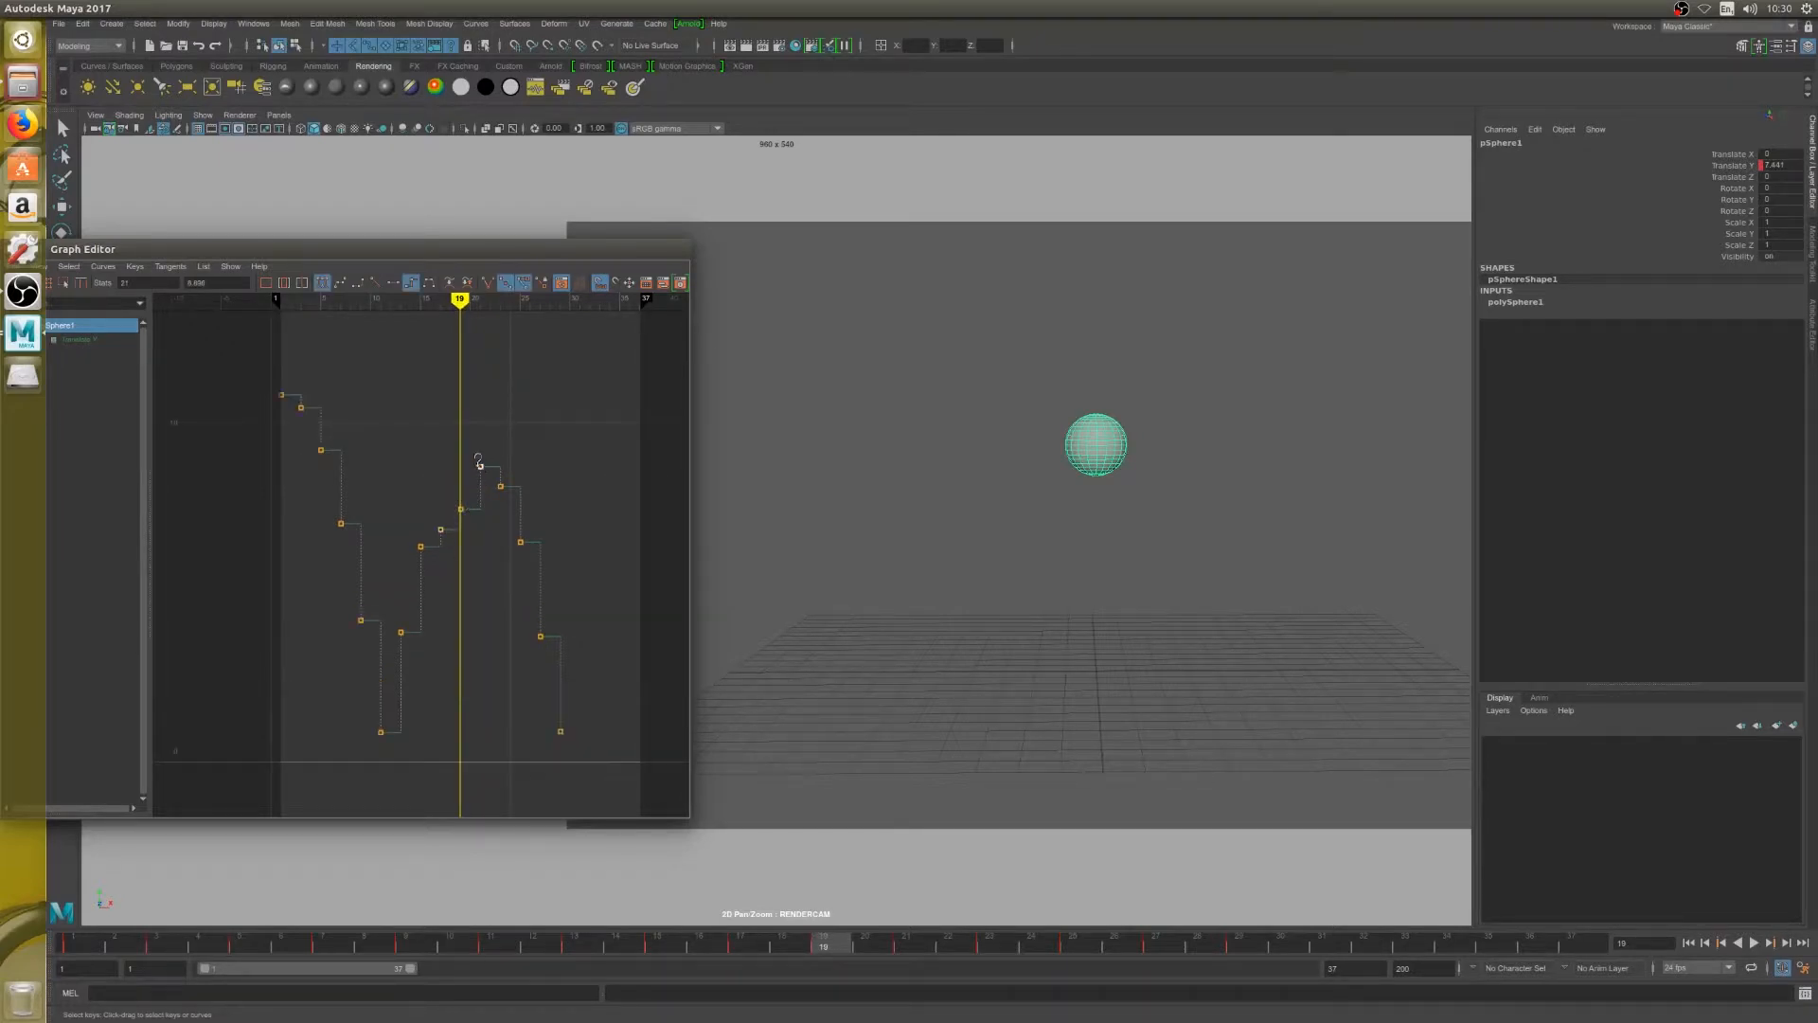
{"action": "middle_click_drag", "start_coordinate": [480, 461], "coordinate": [480, 516]}
{"action": "left_click_drag", "start_coordinate": [488, 474], "coordinate": [508, 505]}
{"action": "middle_click_drag", "start_coordinate": [507, 505], "coordinate": [501, 615]}
Undo the individual lowering of the second peak's keys and return to frame 19
{"action": "key", "text": "ctrl+z"}
{"action": "key", "text": "ctrl+z"}
{"action": "key", "text": "ctrl+z"}
{"action": "key", "text": "ctrl+z"}
{"action": "key", "text": "ctrl+z"}
{"action": "key", "text": "ctrl+z"}
{"action": "key", "text": "ctrl+z"}
{"action": "key", "text": "ctrl+z"}
{"action": "key", "text": "ctrl+z"}
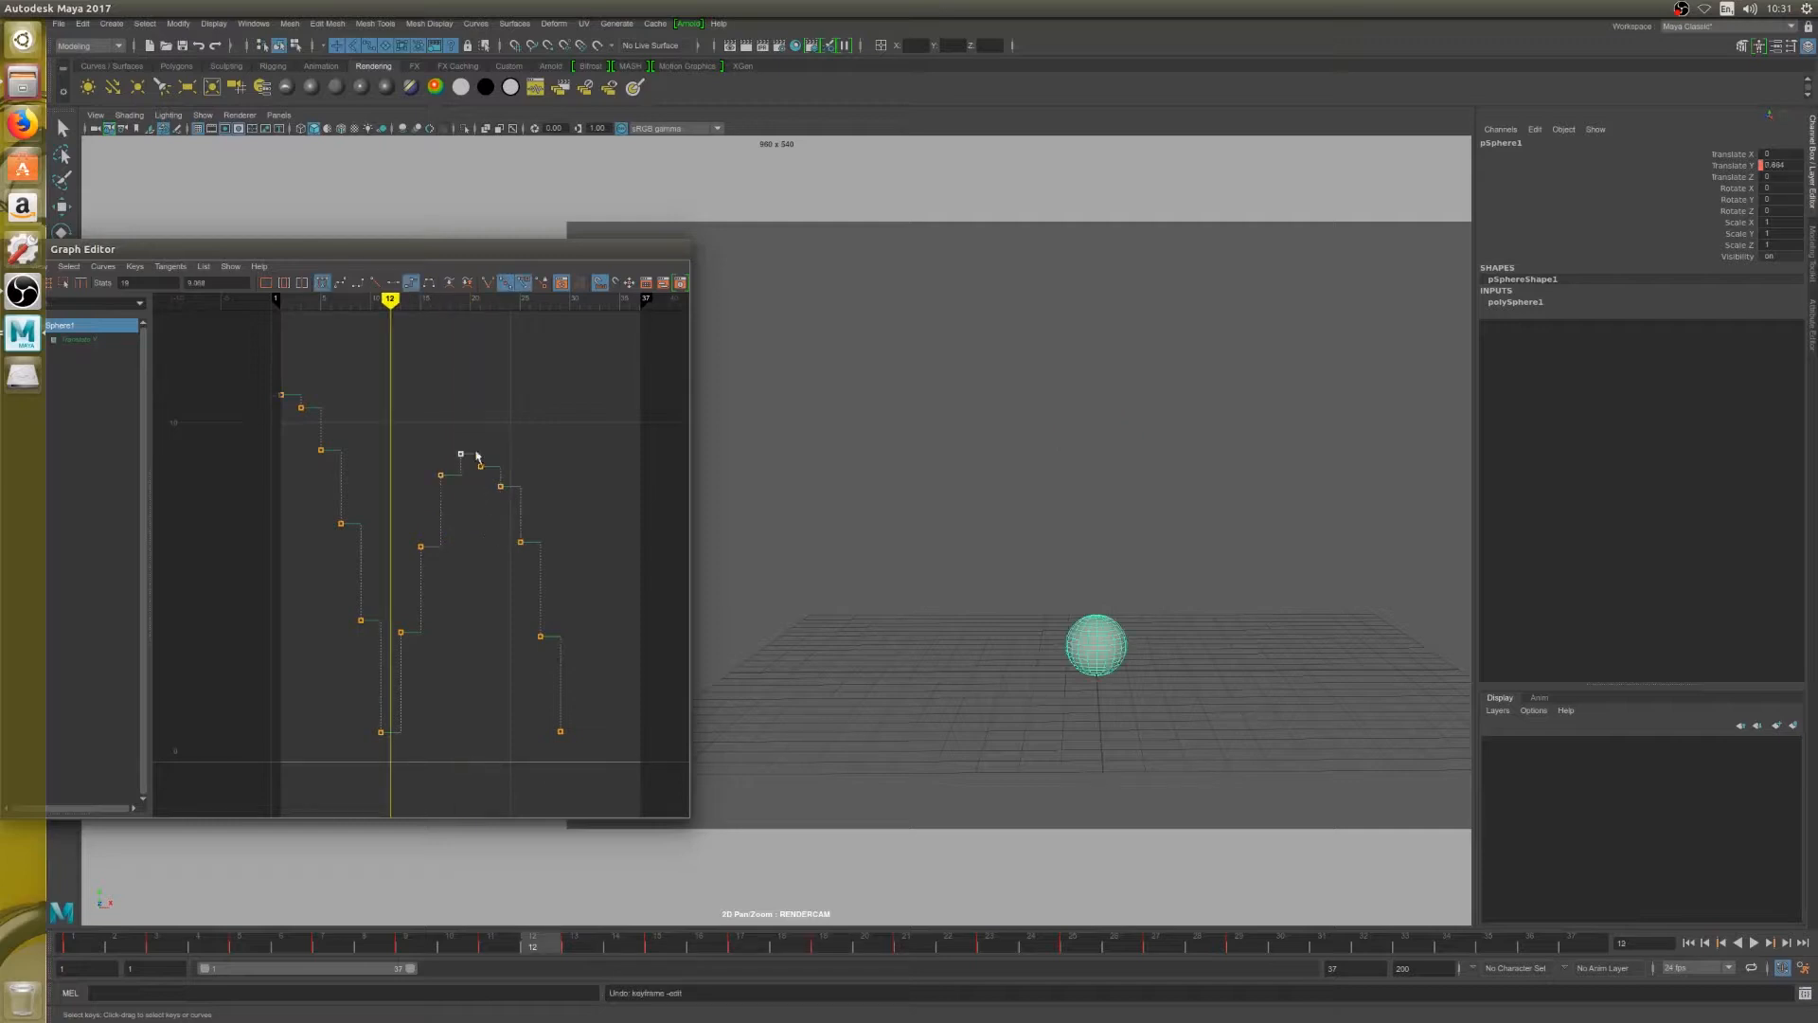
{"action": "left_click", "coordinate": [460, 299]}
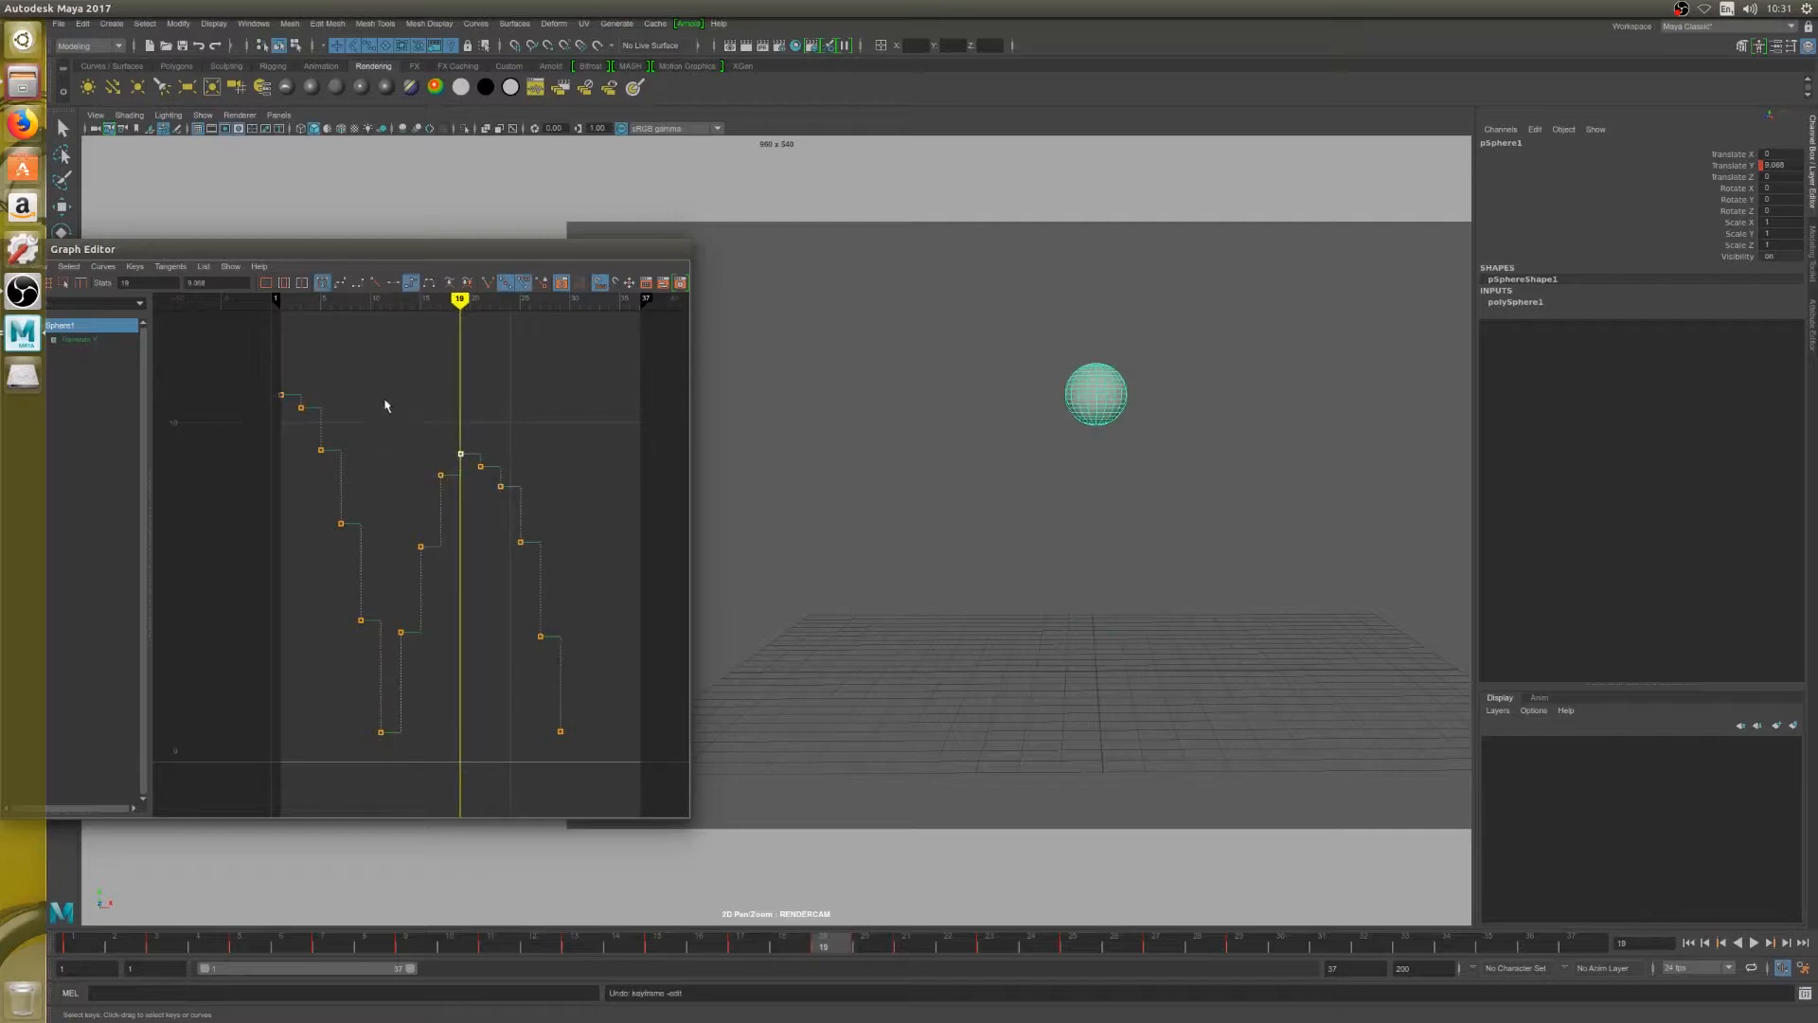
Scale down the second bounce's keys from frame 13 to 29 together, lowering the peak at frame 19 to about 8.7
{"action": "left_click_drag", "start_coordinate": [397, 414], "coordinate": [568, 737]}
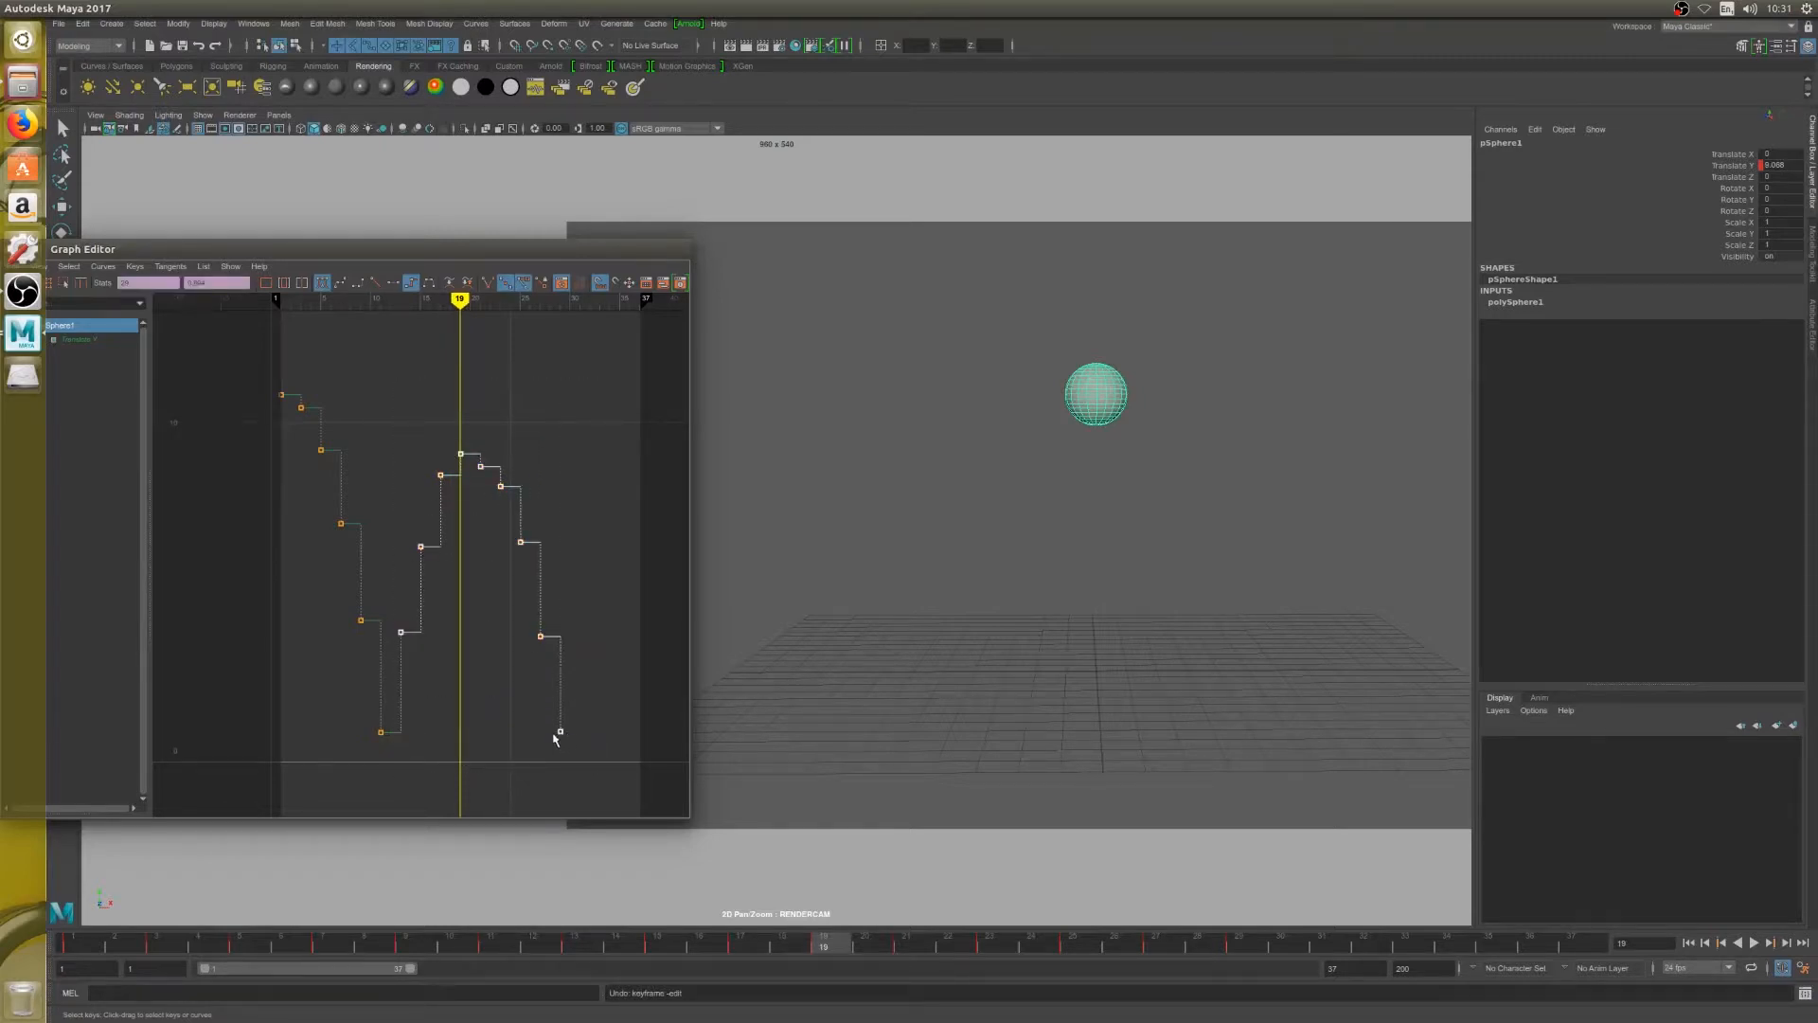
{"action": "key", "text": "w"}
{"action": "mouse_move", "coordinate": [561, 735]}
{"action": "middle_mouse_down"}
{"action": "mouse_move", "coordinate": [559, 750]}
{"action": "mouse_move", "coordinate": [556, 731]}
{"action": "middle_mouse_up"}
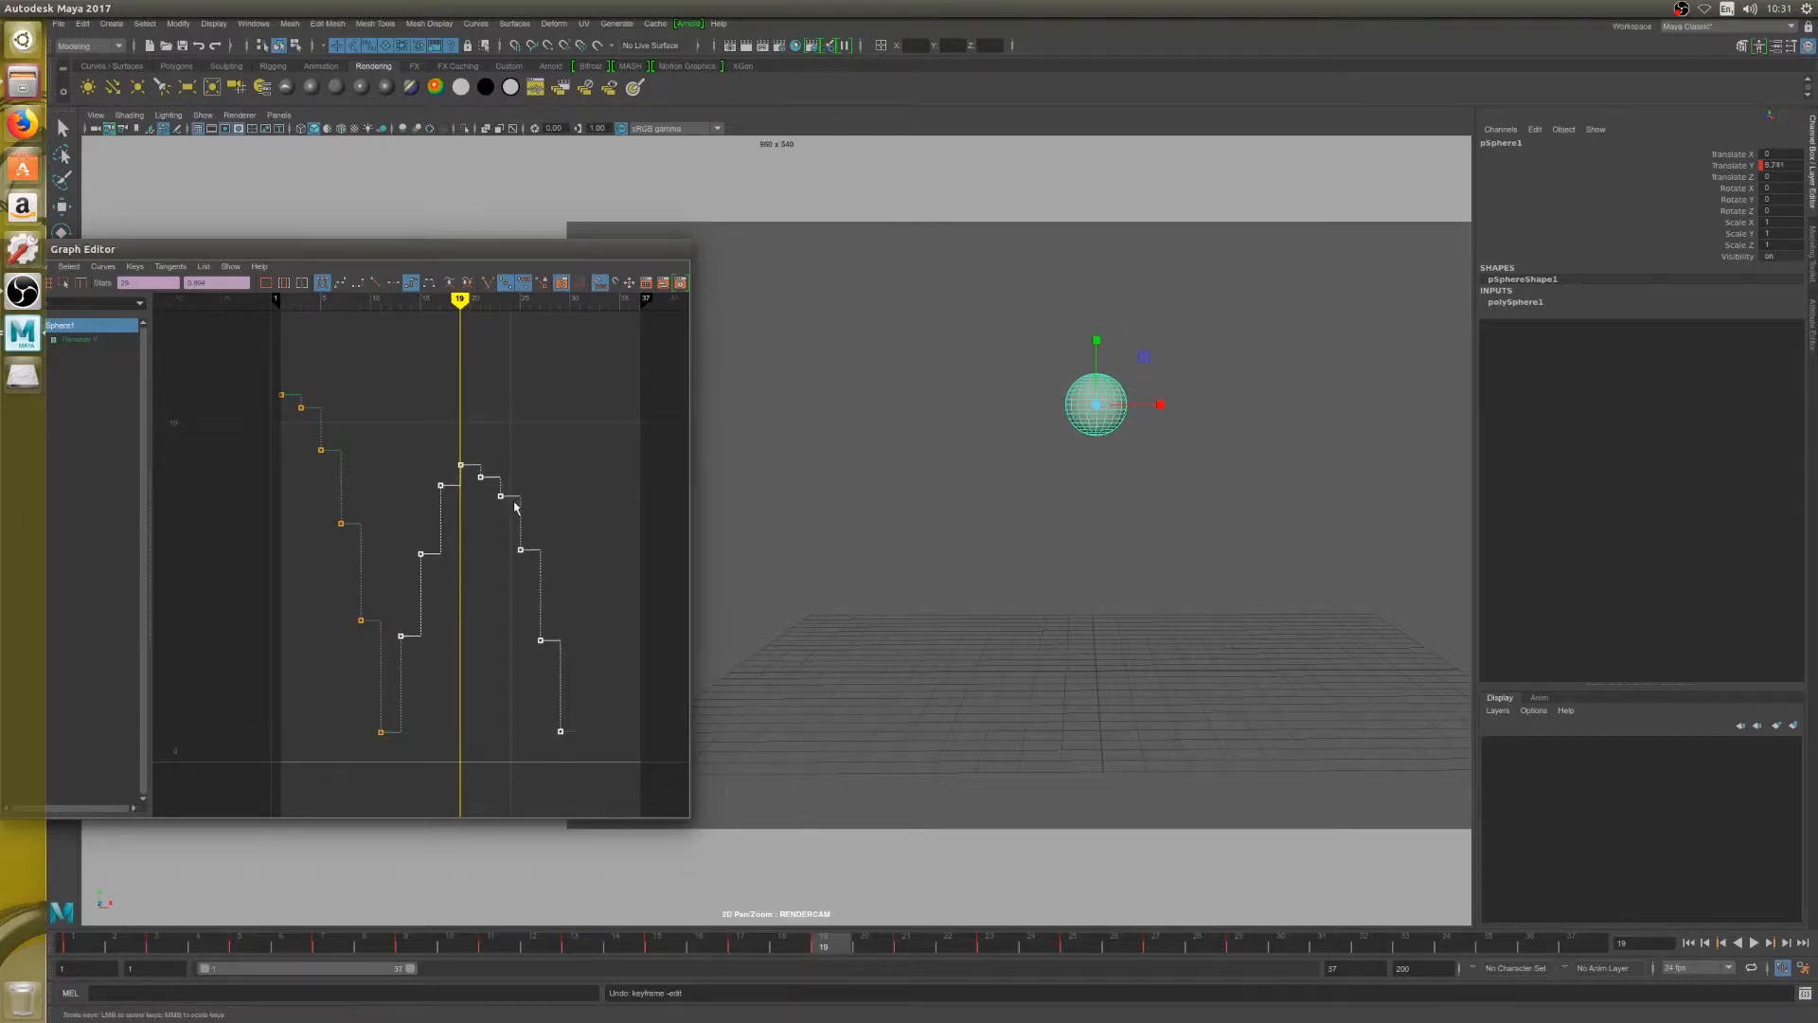
Play the bounce from frame 1, then scrub through the second bounce to its landing at frame 29
{"action": "left_click", "coordinate": [1689, 942]}
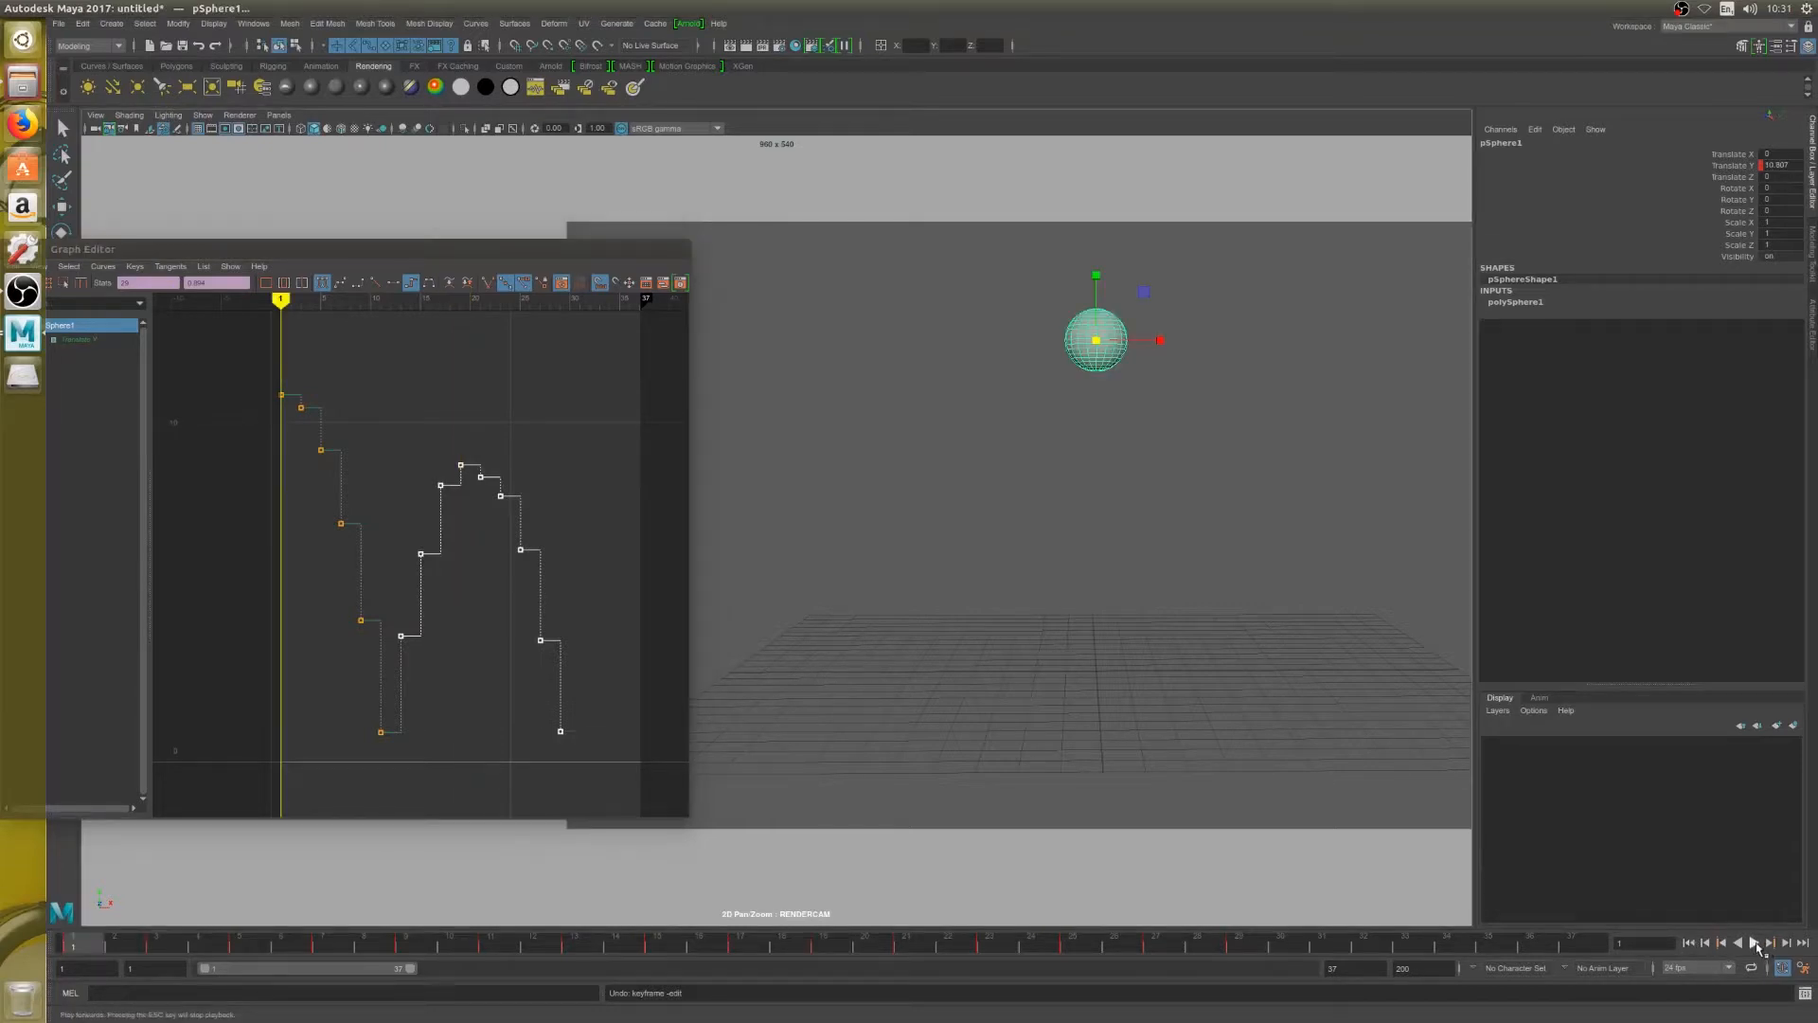
{"action": "left_click", "coordinate": [1754, 944]}
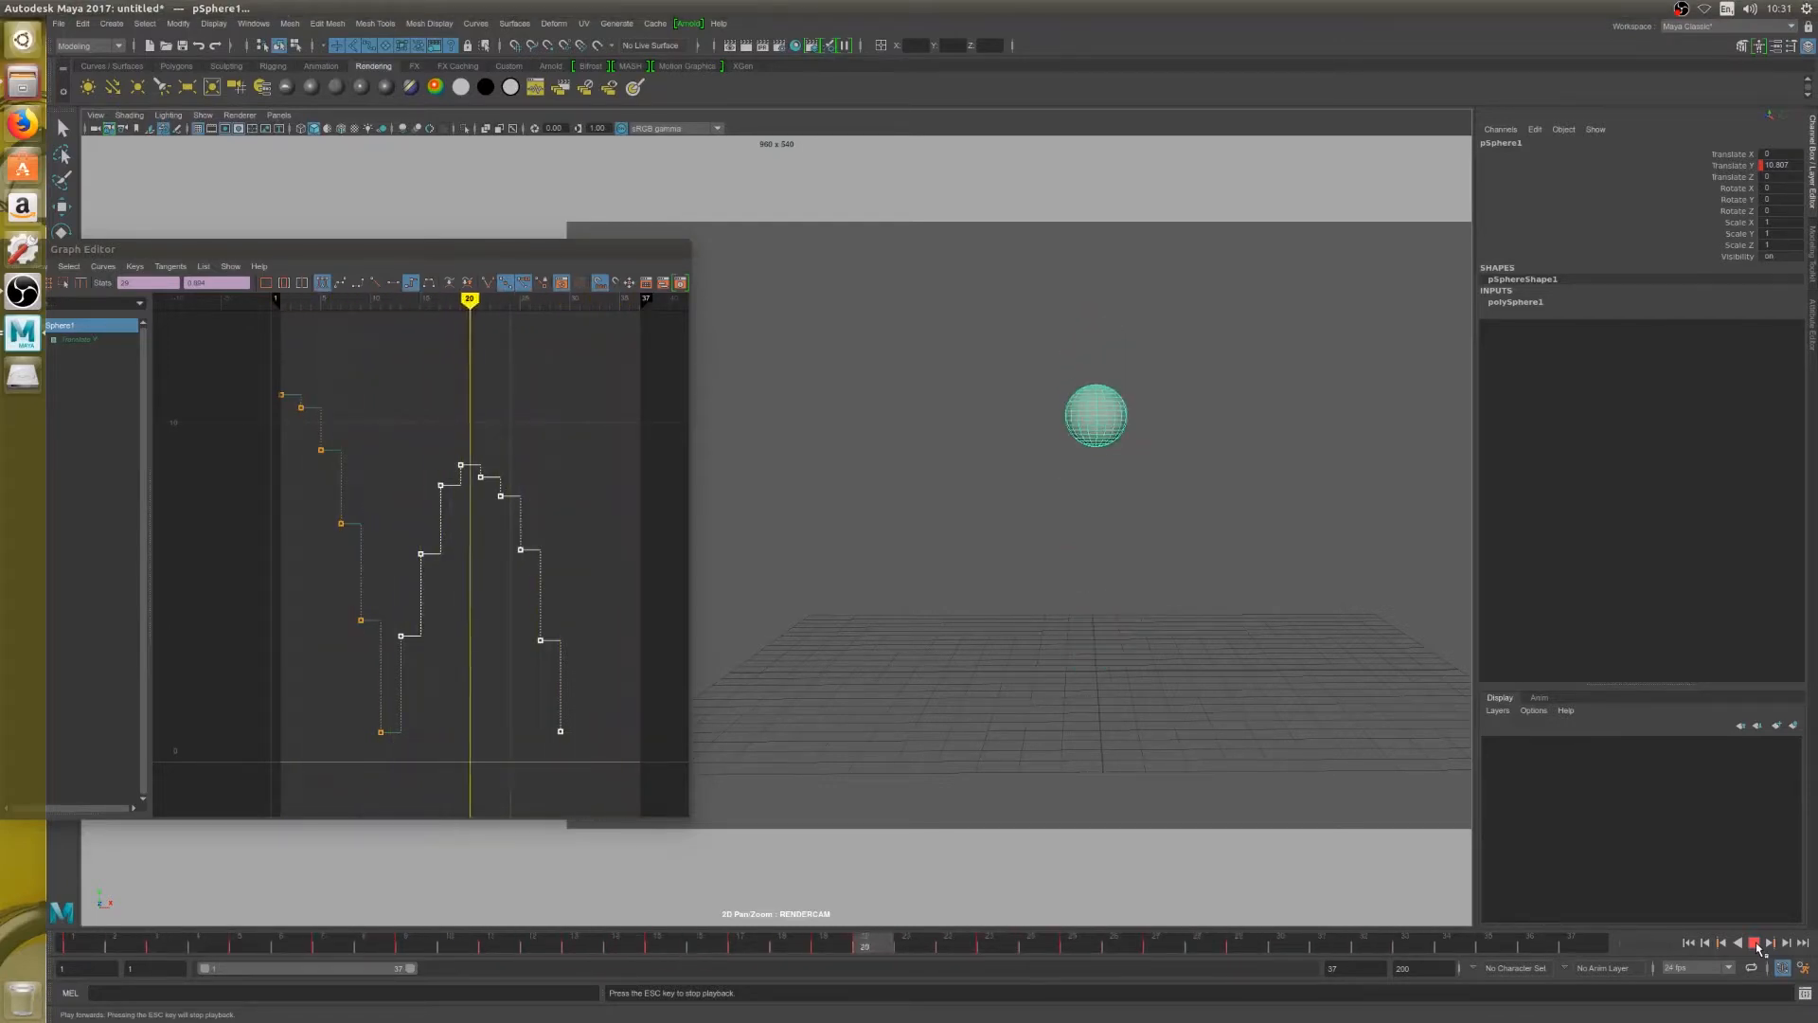
{"action": "left_click", "coordinate": [696, 945]}
{"action": "left_click_drag", "start_coordinate": [696, 945], "coordinate": [1240, 937]}
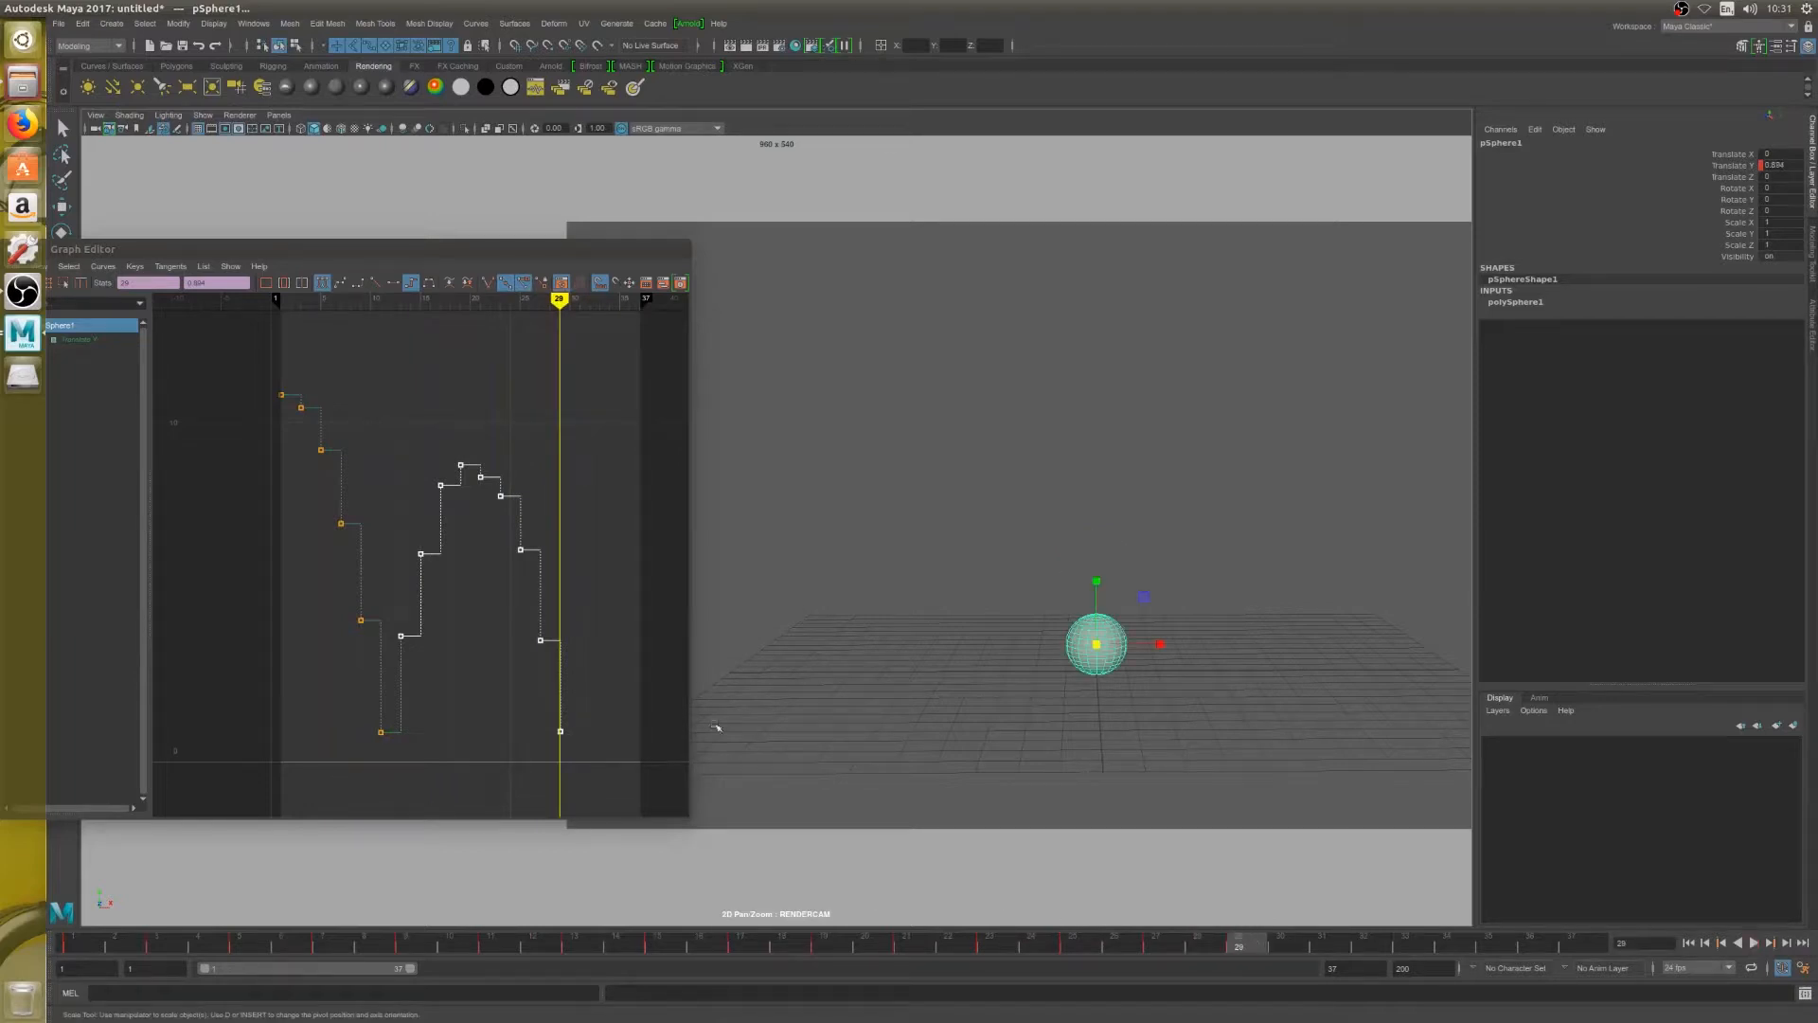
Key the start of the third rise with Translate Y at about 3.2 on frame 31 and about 5.5 on frame 33
{"action": "key", "text": "w"}
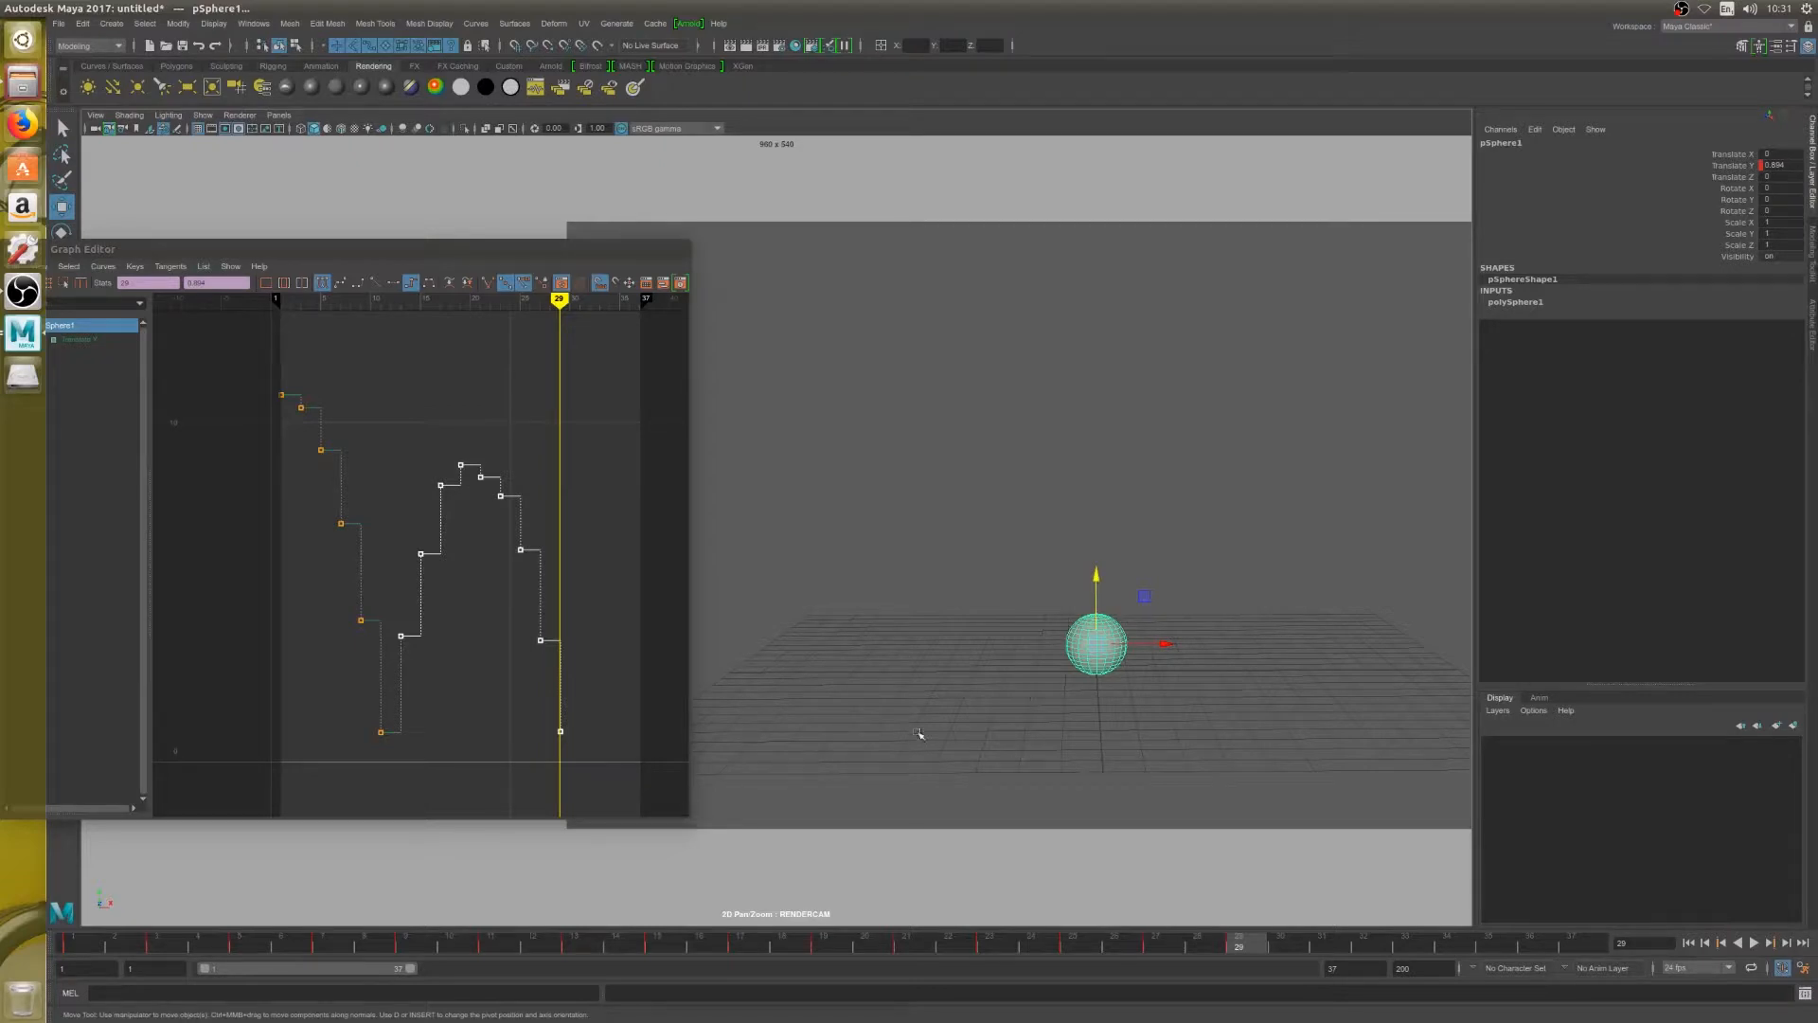
{"action": "key", "text": "alt+period"}
{"action": "key", "text": "alt+period"}
{"action": "left_click_drag", "start_coordinate": [1096, 577], "coordinate": [1095, 510]}
{"action": "key", "text": "s"}
{"action": "key", "text": "alt+period"}
{"action": "key", "text": "alt+period"}
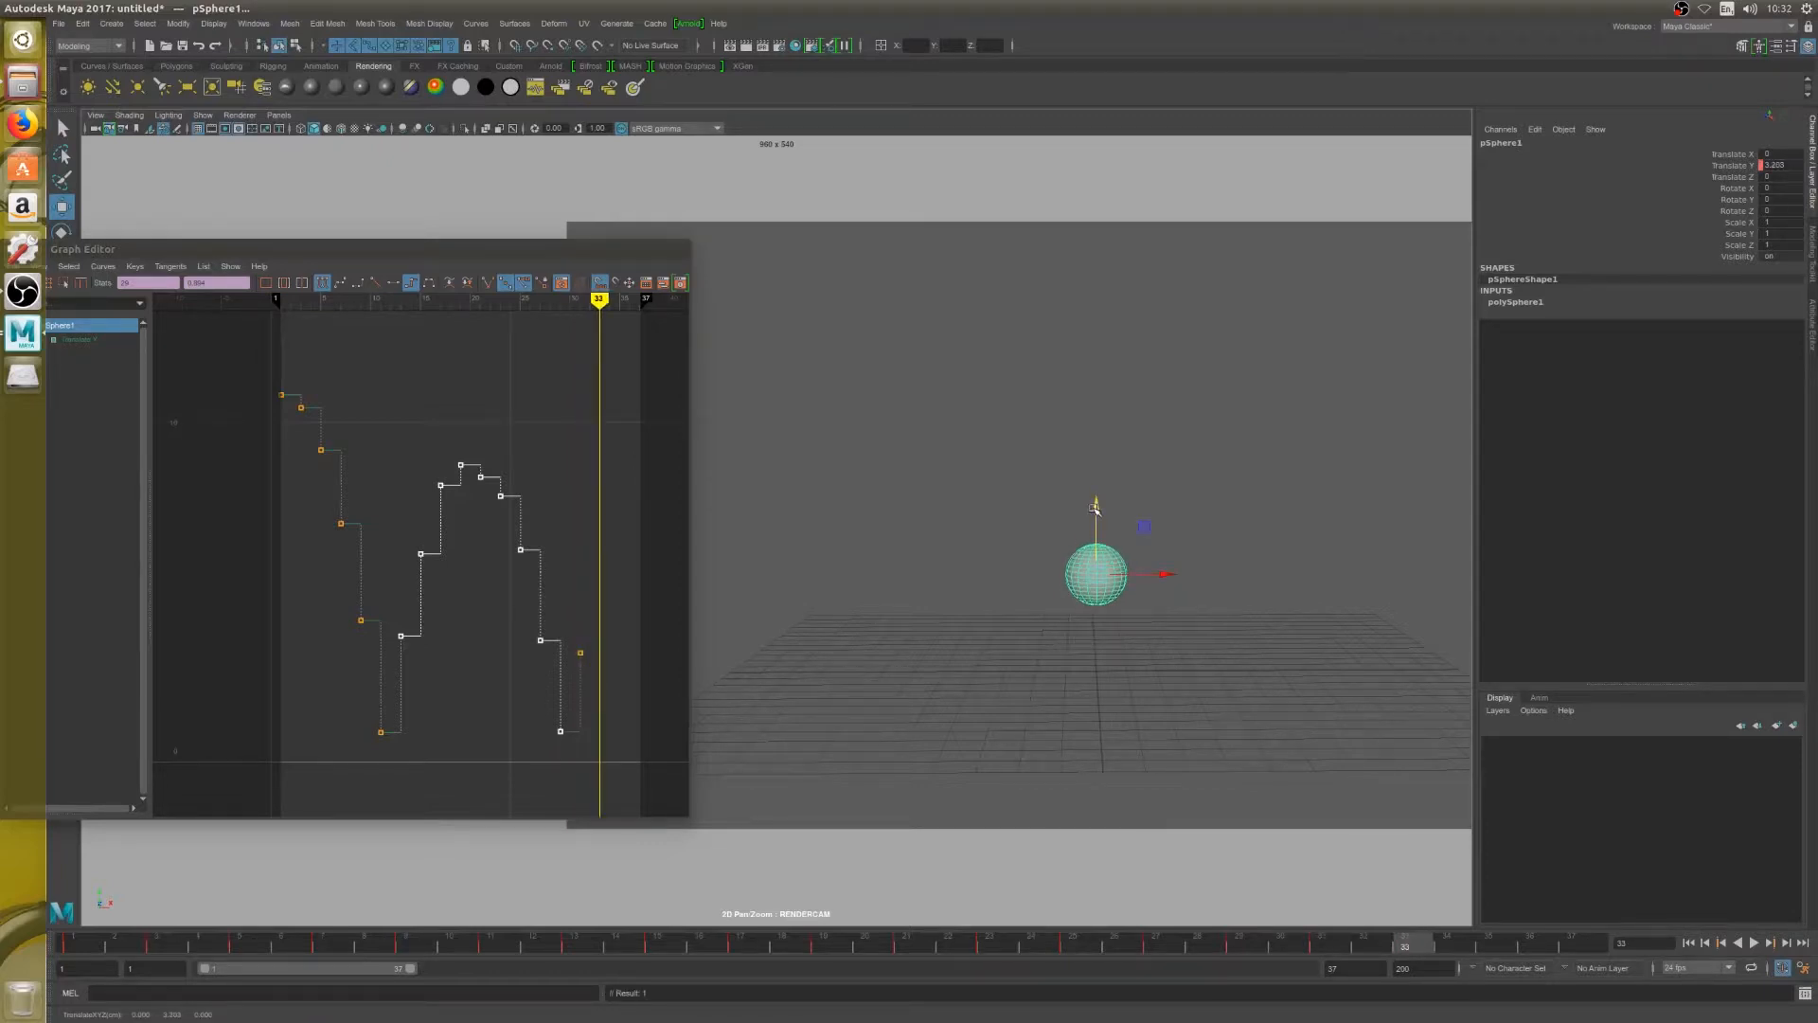
{"action": "left_click_drag", "start_coordinate": [1095, 508], "coordinate": [1095, 441]}
{"action": "key", "text": "alt+period"}
{"action": "key", "text": "alt+period"}
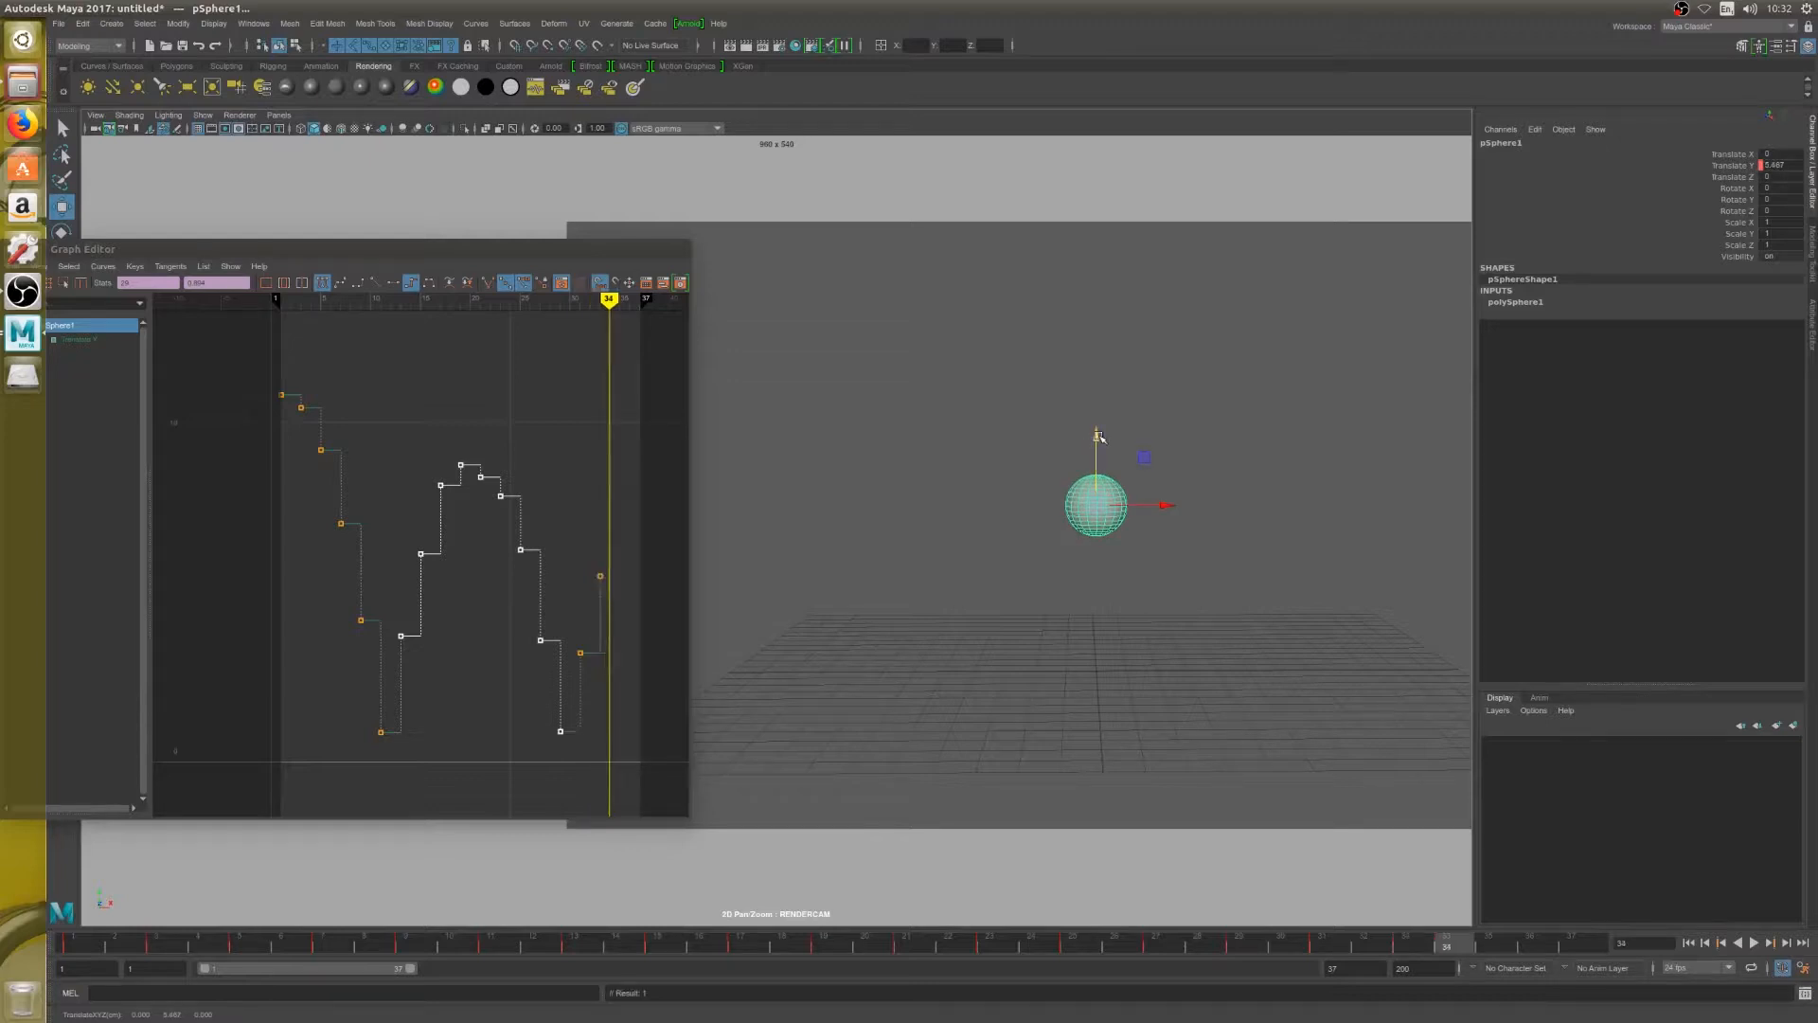
Key the top of the third rise with Translate Y at about 6.7 on frame 35 and 7.14 on frame 37
{"action": "left_click_drag", "start_coordinate": [1098, 427], "coordinate": [1094, 399]}
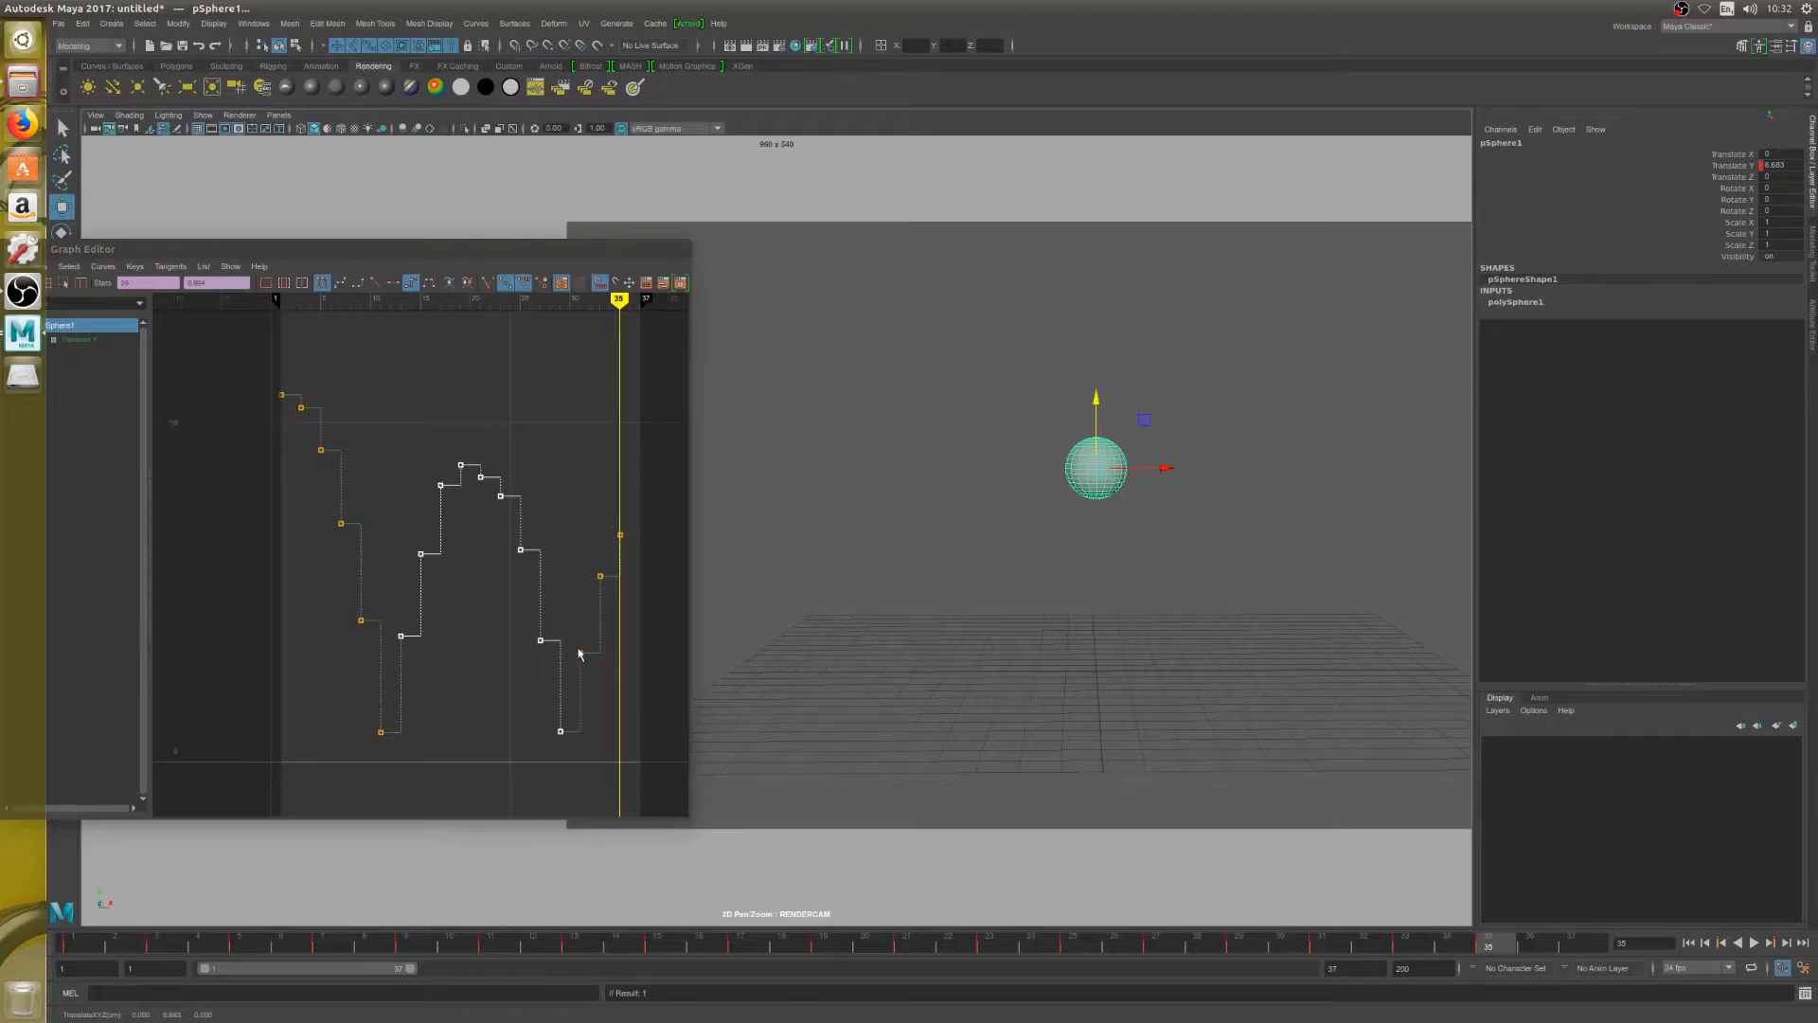
{"action": "key", "text": "alt+period"}
{"action": "key", "text": "alt+period"}
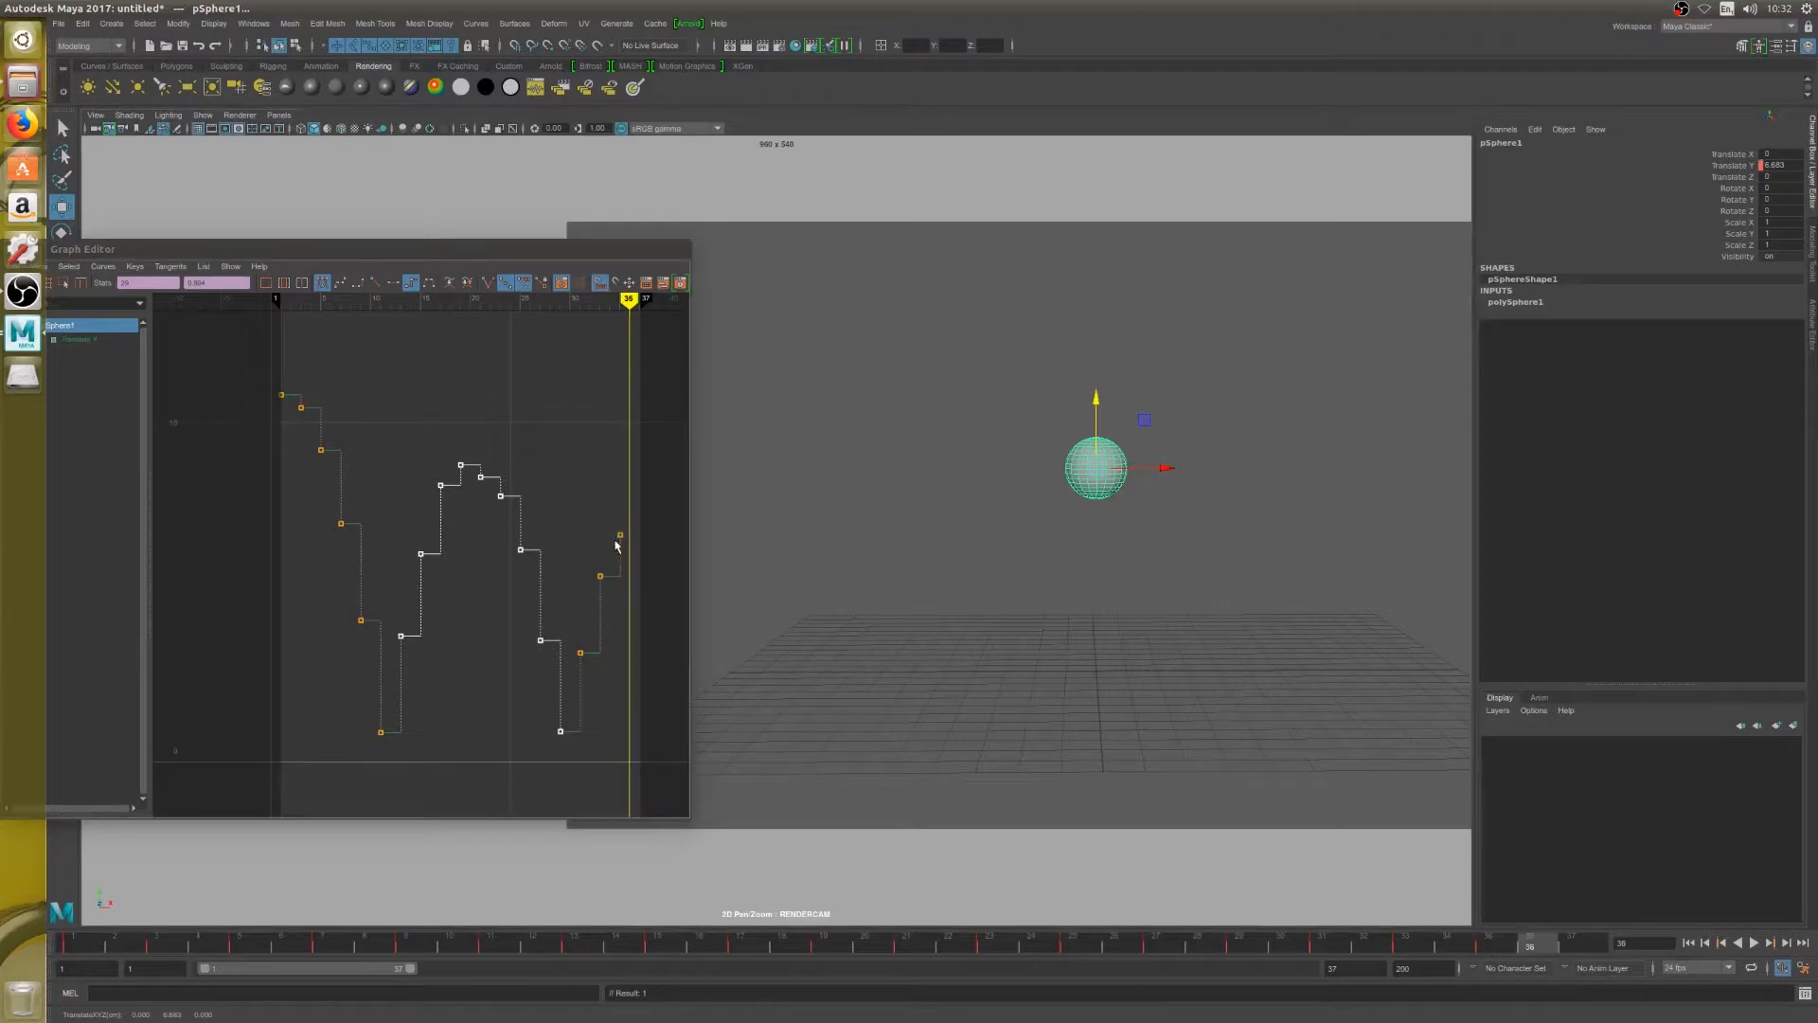
{"action": "left_click_drag", "start_coordinate": [1095, 395], "coordinate": [1095, 385]}
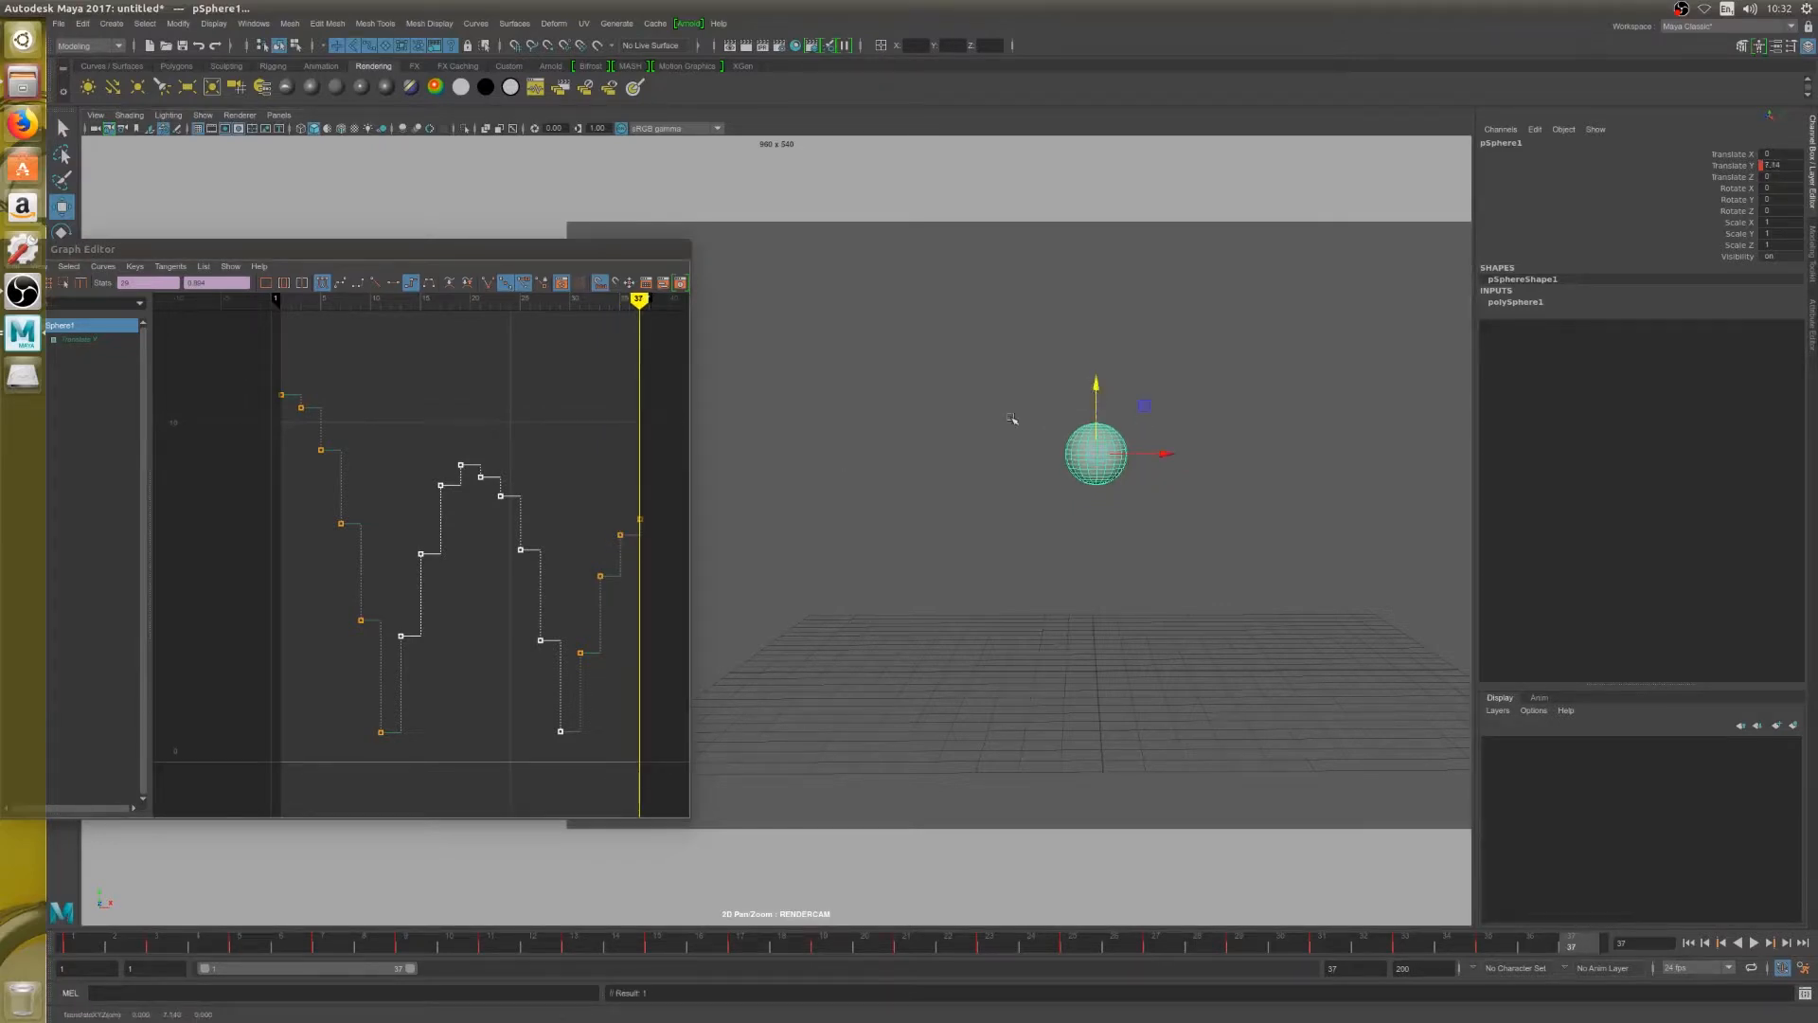
{"action": "key", "text": "s"}
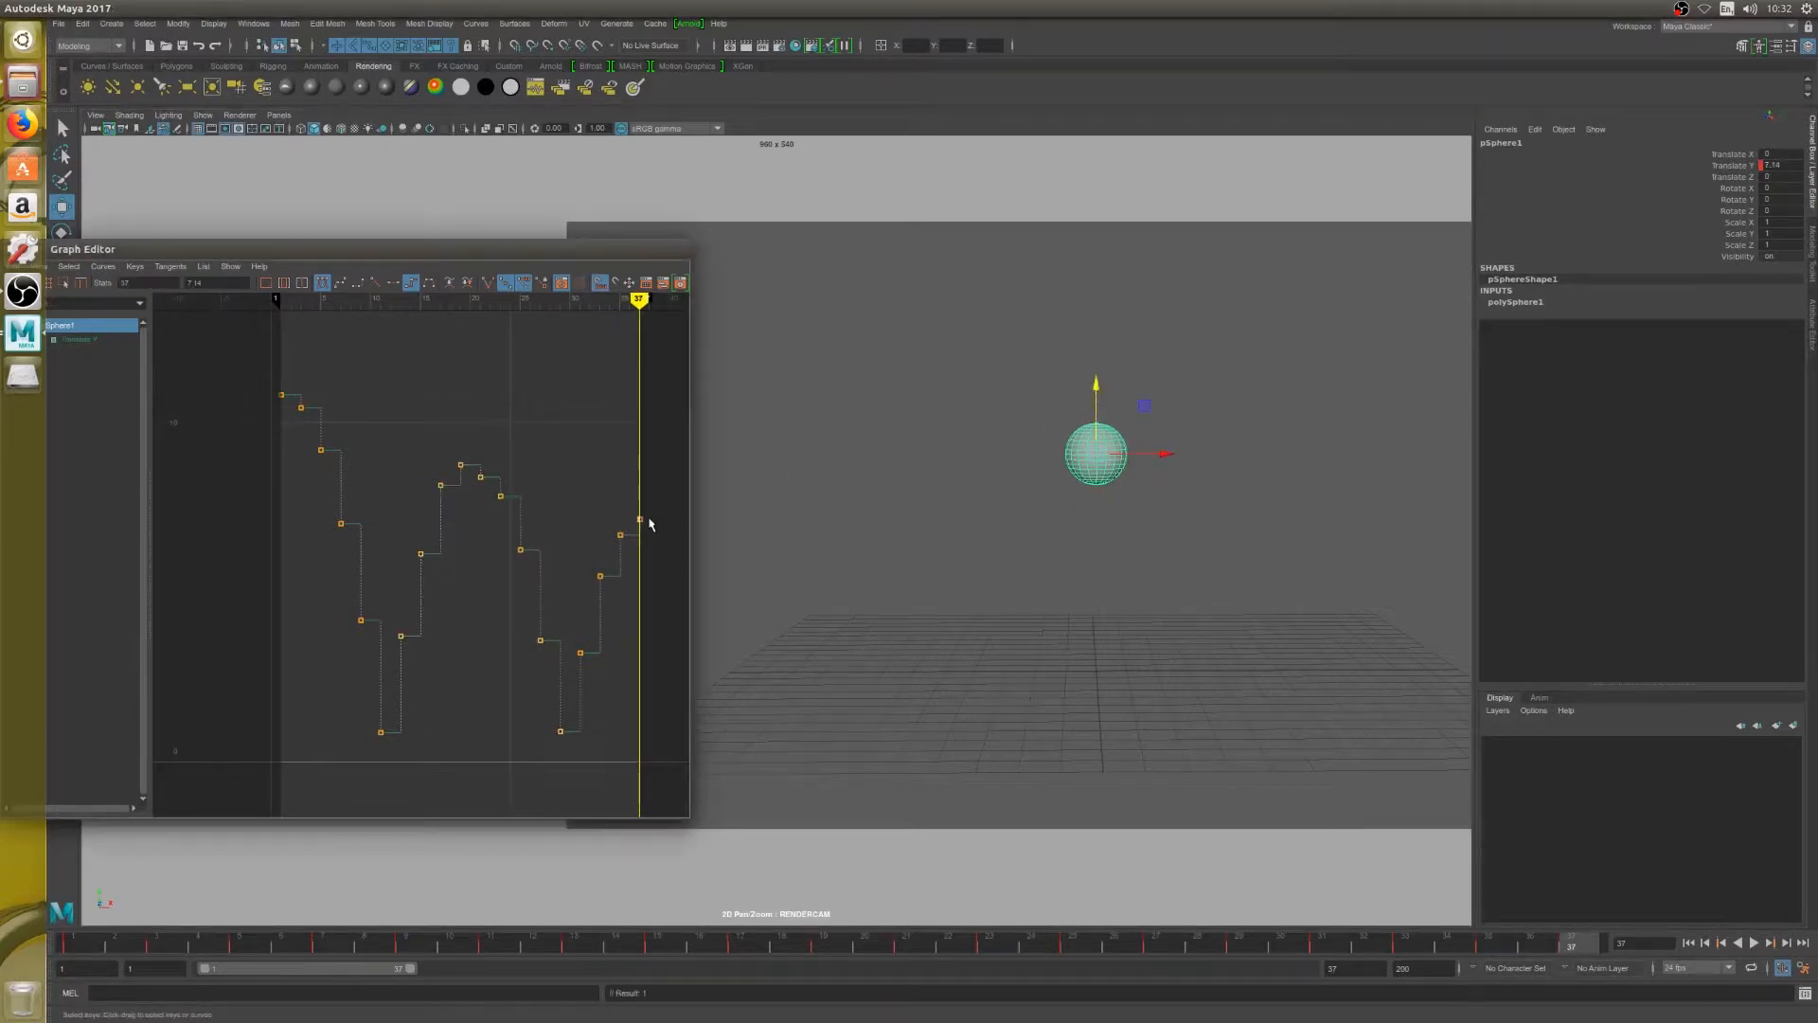
Lower the third rise's keys to about 5.3 at frame 33, 6.3 at frame 35 and 6.7 at frame 37
{"action": "middle_click_drag", "start_coordinate": [650, 520], "coordinate": [605, 607]}
{"action": "left_click", "coordinate": [621, 536]}
{"action": "left_click", "coordinate": [600, 576]}
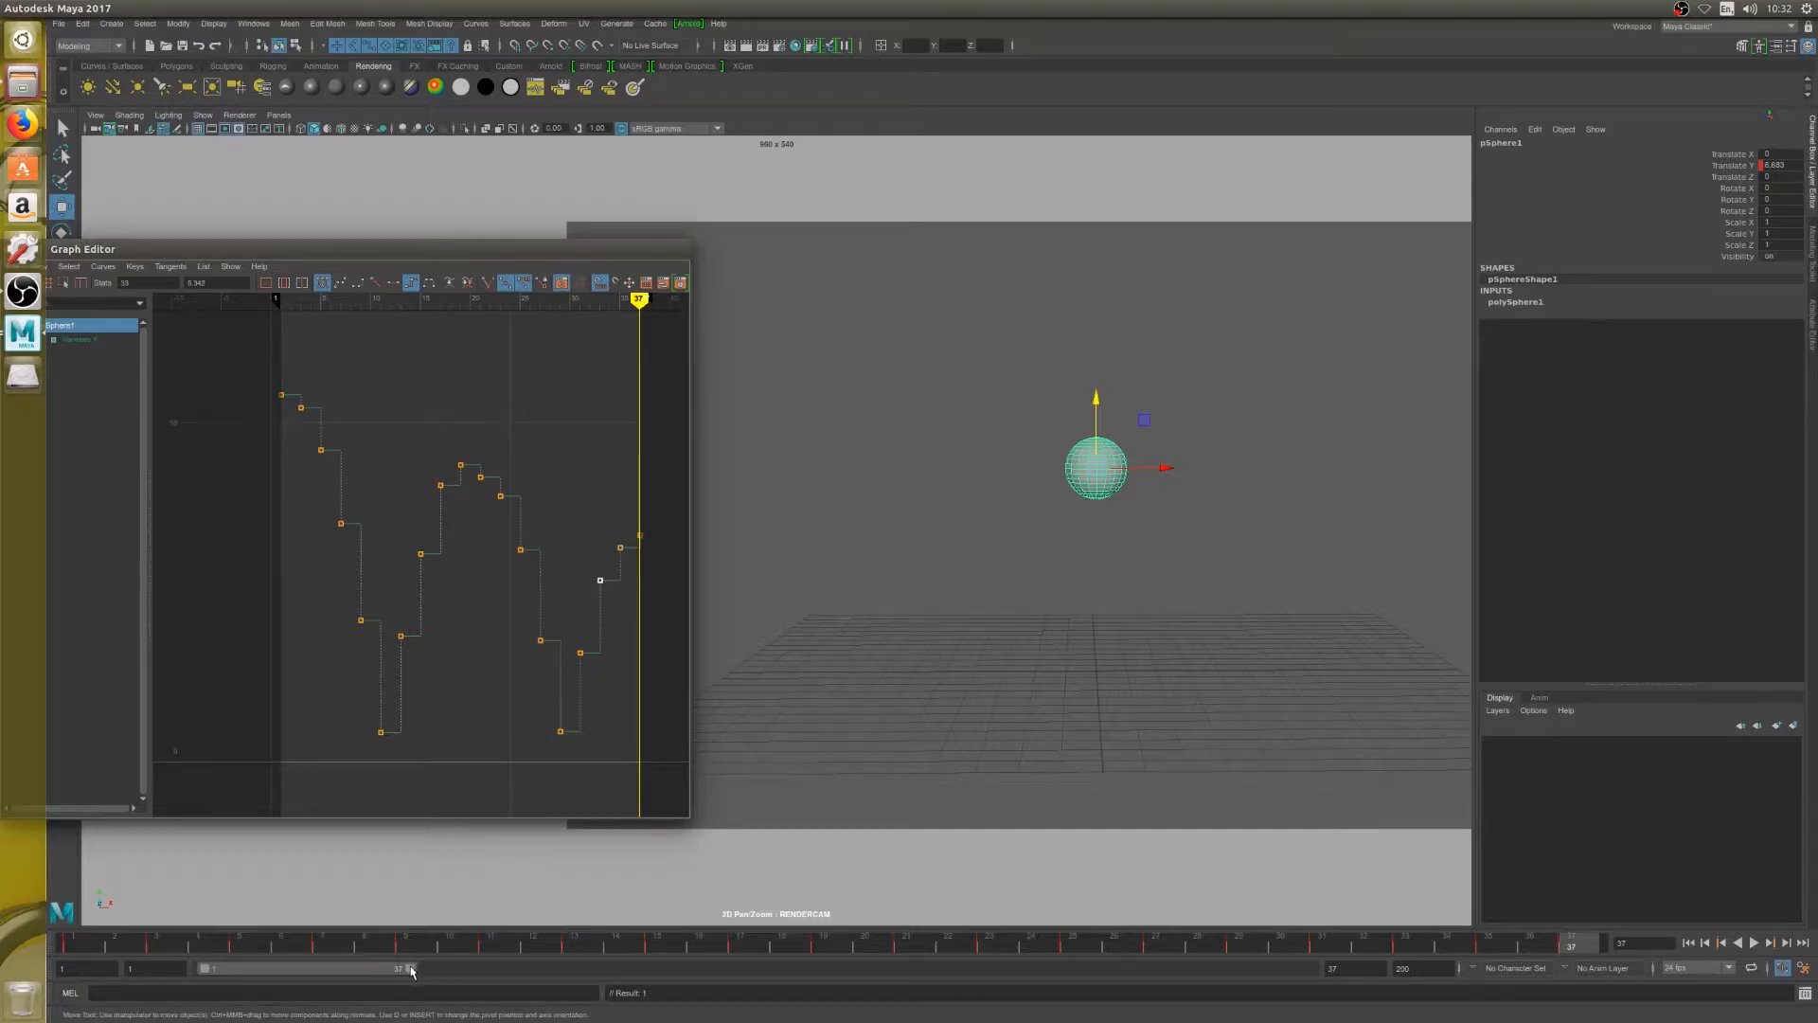
Extend the playback range to frame 60 and key the third fall at about 6.2 on frame 39 and 5.4 on frame 41
{"action": "left_click_drag", "start_coordinate": [411, 970], "coordinate": [537, 968]}
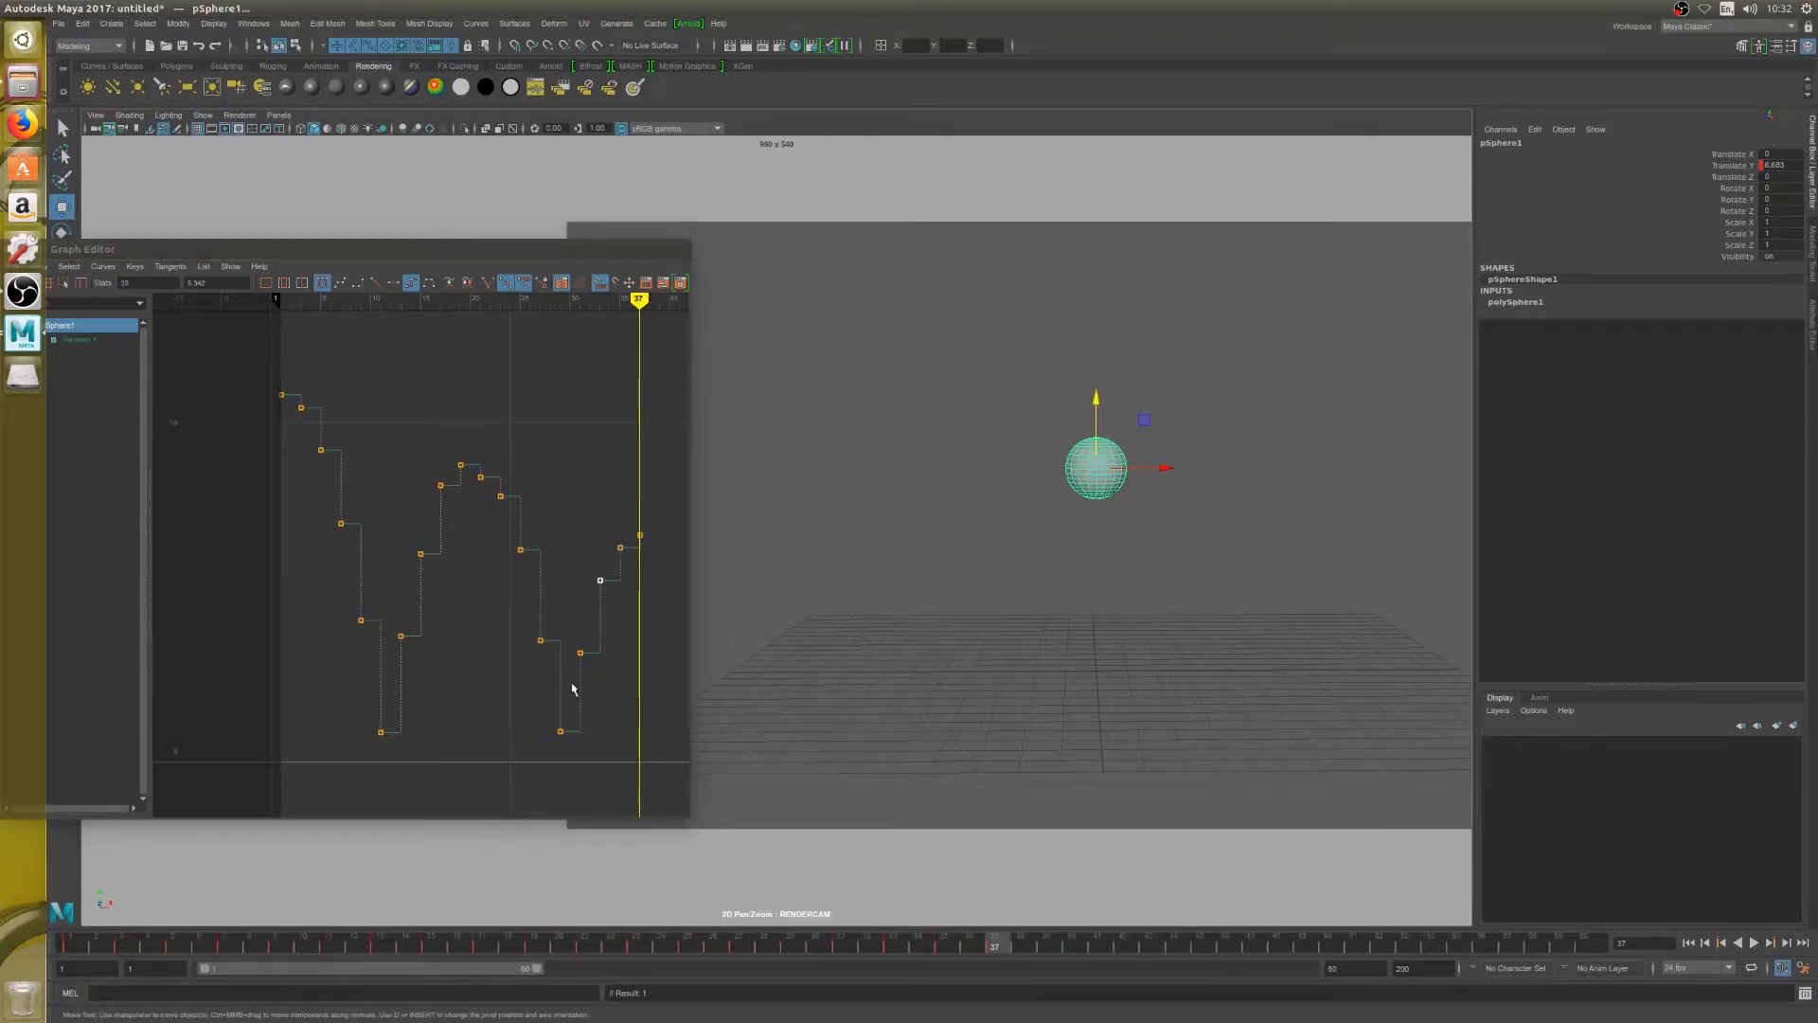
{"action": "key", "text": "alt+period"}
{"action": "key", "text": "alt+period"}
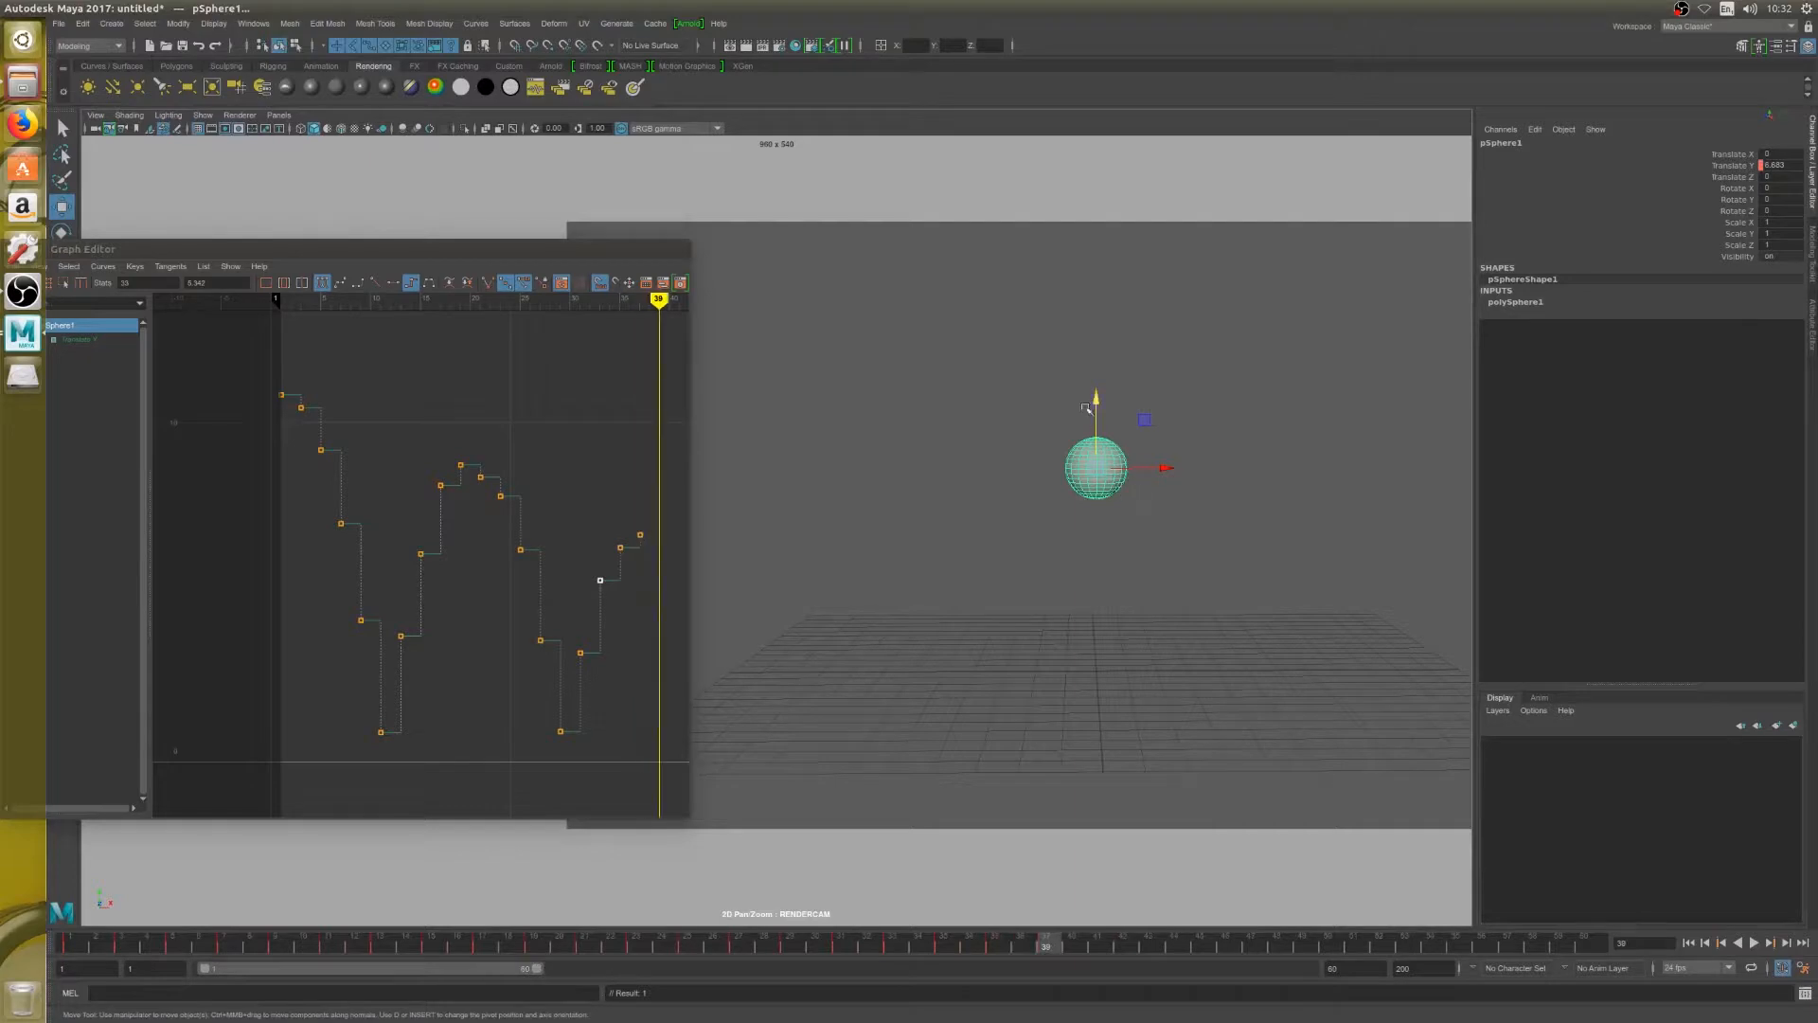
{"action": "left_click_drag", "start_coordinate": [1096, 398], "coordinate": [1104, 528]}
{"action": "key", "text": "alt+period"}
{"action": "key", "text": "alt+period"}
{"action": "key", "text": "alt+period"}
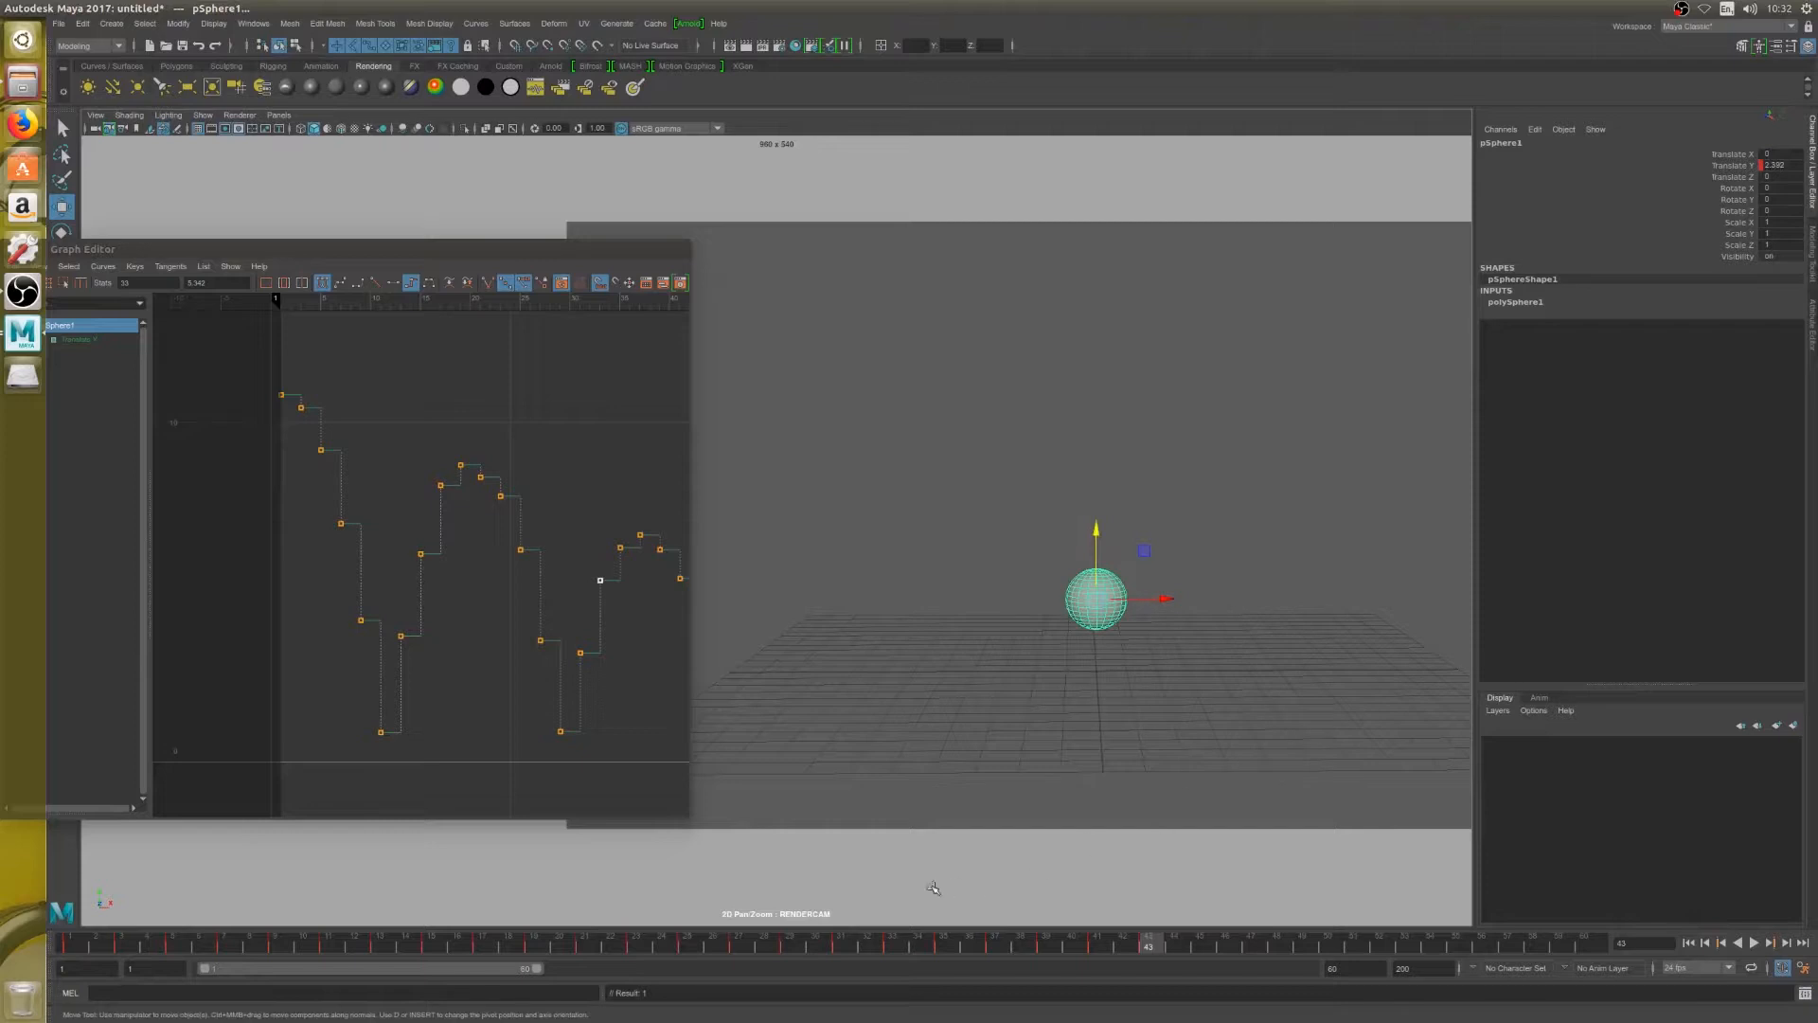
Step through the third bounce from its takeoff at frame 29 up to frame 43 to check the spacing
{"action": "left_click", "coordinate": [843, 945]}
{"action": "key", "text": "alt+comma"}
{"action": "key", "text": "alt+comma"}
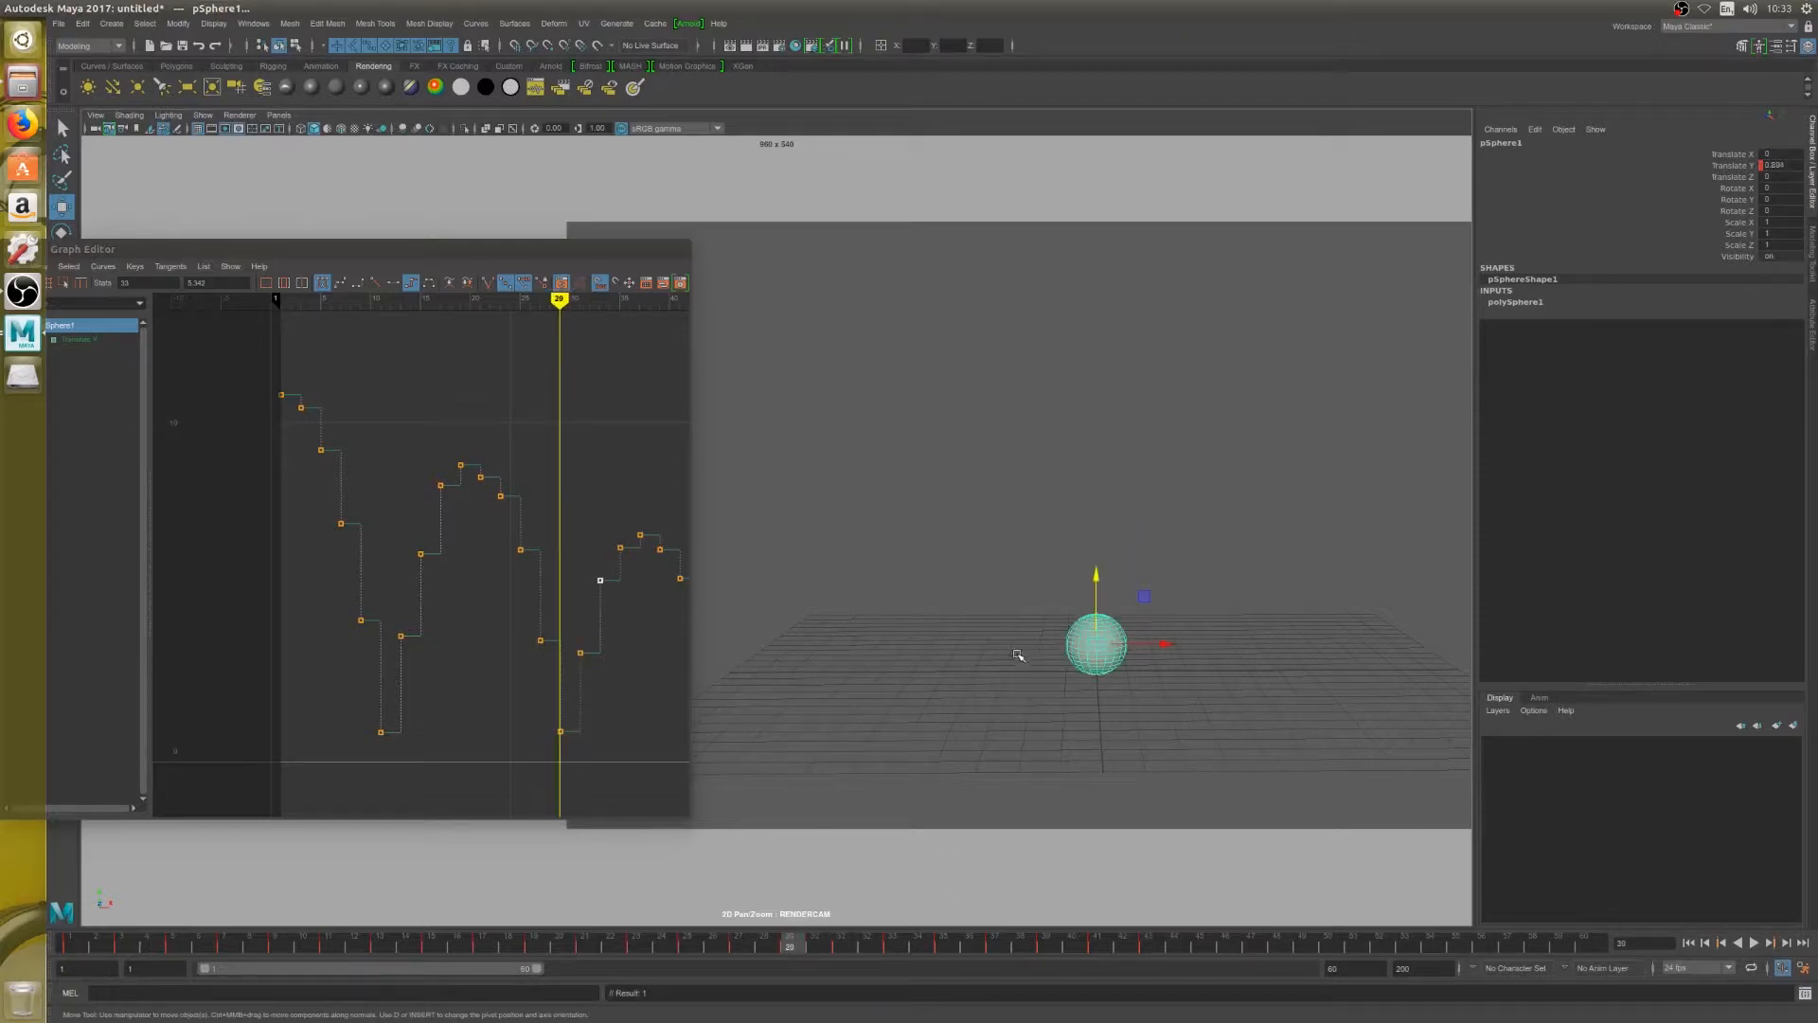
{"action": "key", "text": "alt+period"}
{"action": "key", "text": "alt+period"}
{"action": "key", "text": "alt+period"}
{"action": "key", "text": "alt+period"}
{"action": "key", "text": "alt+period"}
{"action": "key", "text": "alt+period"}
{"action": "key", "text": "alt+period"}
{"action": "key", "text": "alt+period"}
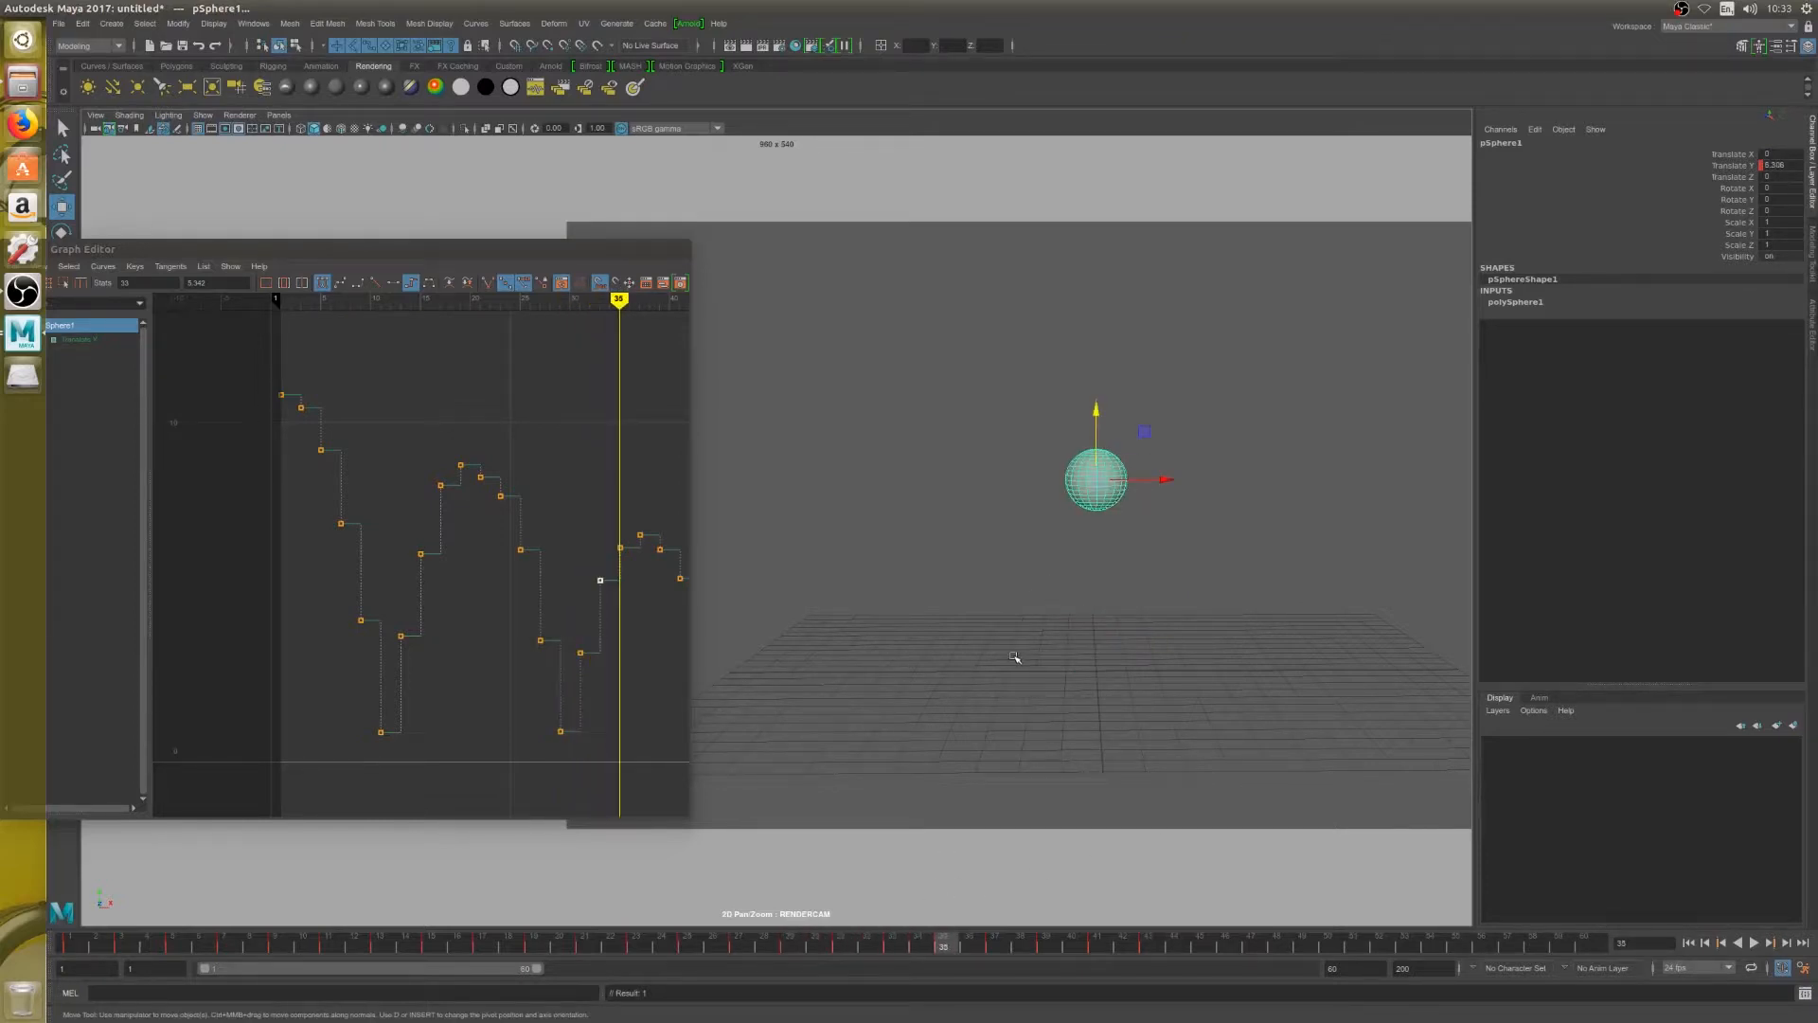
{"action": "key", "text": "alt+period"}
{"action": "key", "text": "alt+period"}
{"action": "key", "text": "alt+period"}
{"action": "key", "text": "alt+period"}
{"action": "key", "text": "alt+period"}
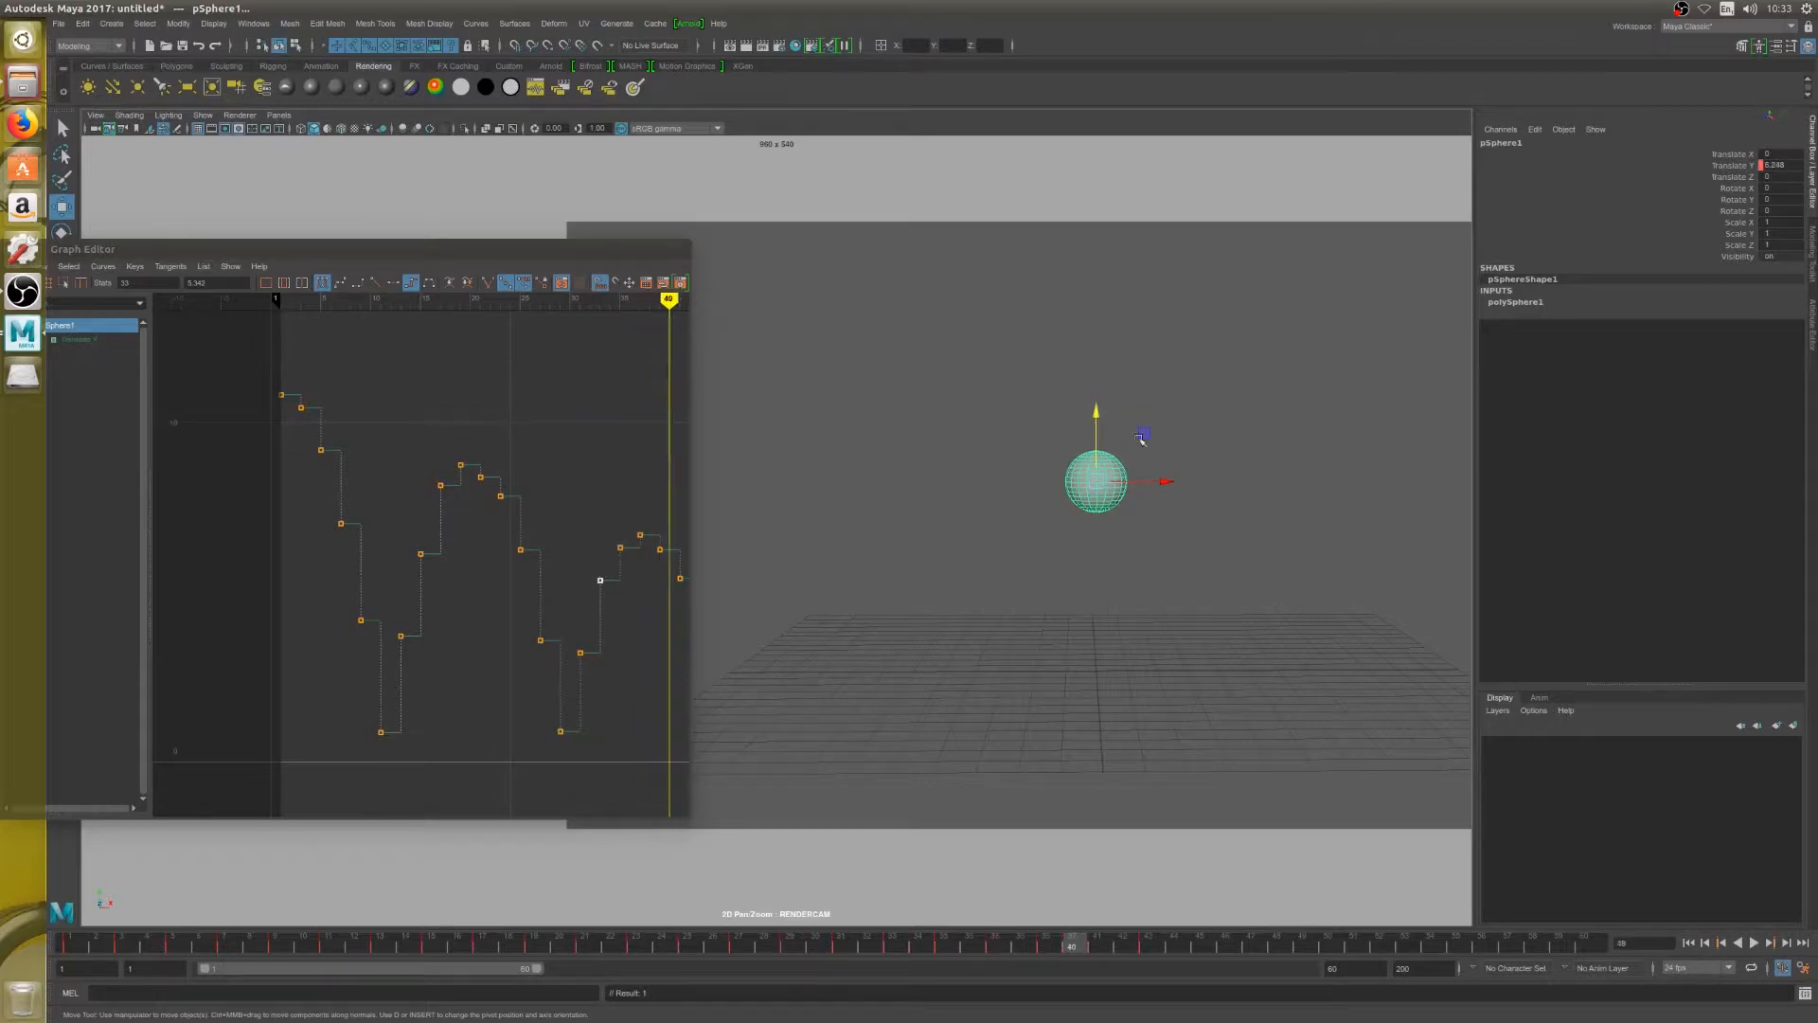
Key the third fall at about 4.2 on frame 43, 3.0 on frame 45 and 0.92 on frame 47, then fit the curve
{"action": "key", "text": "alt+period"}
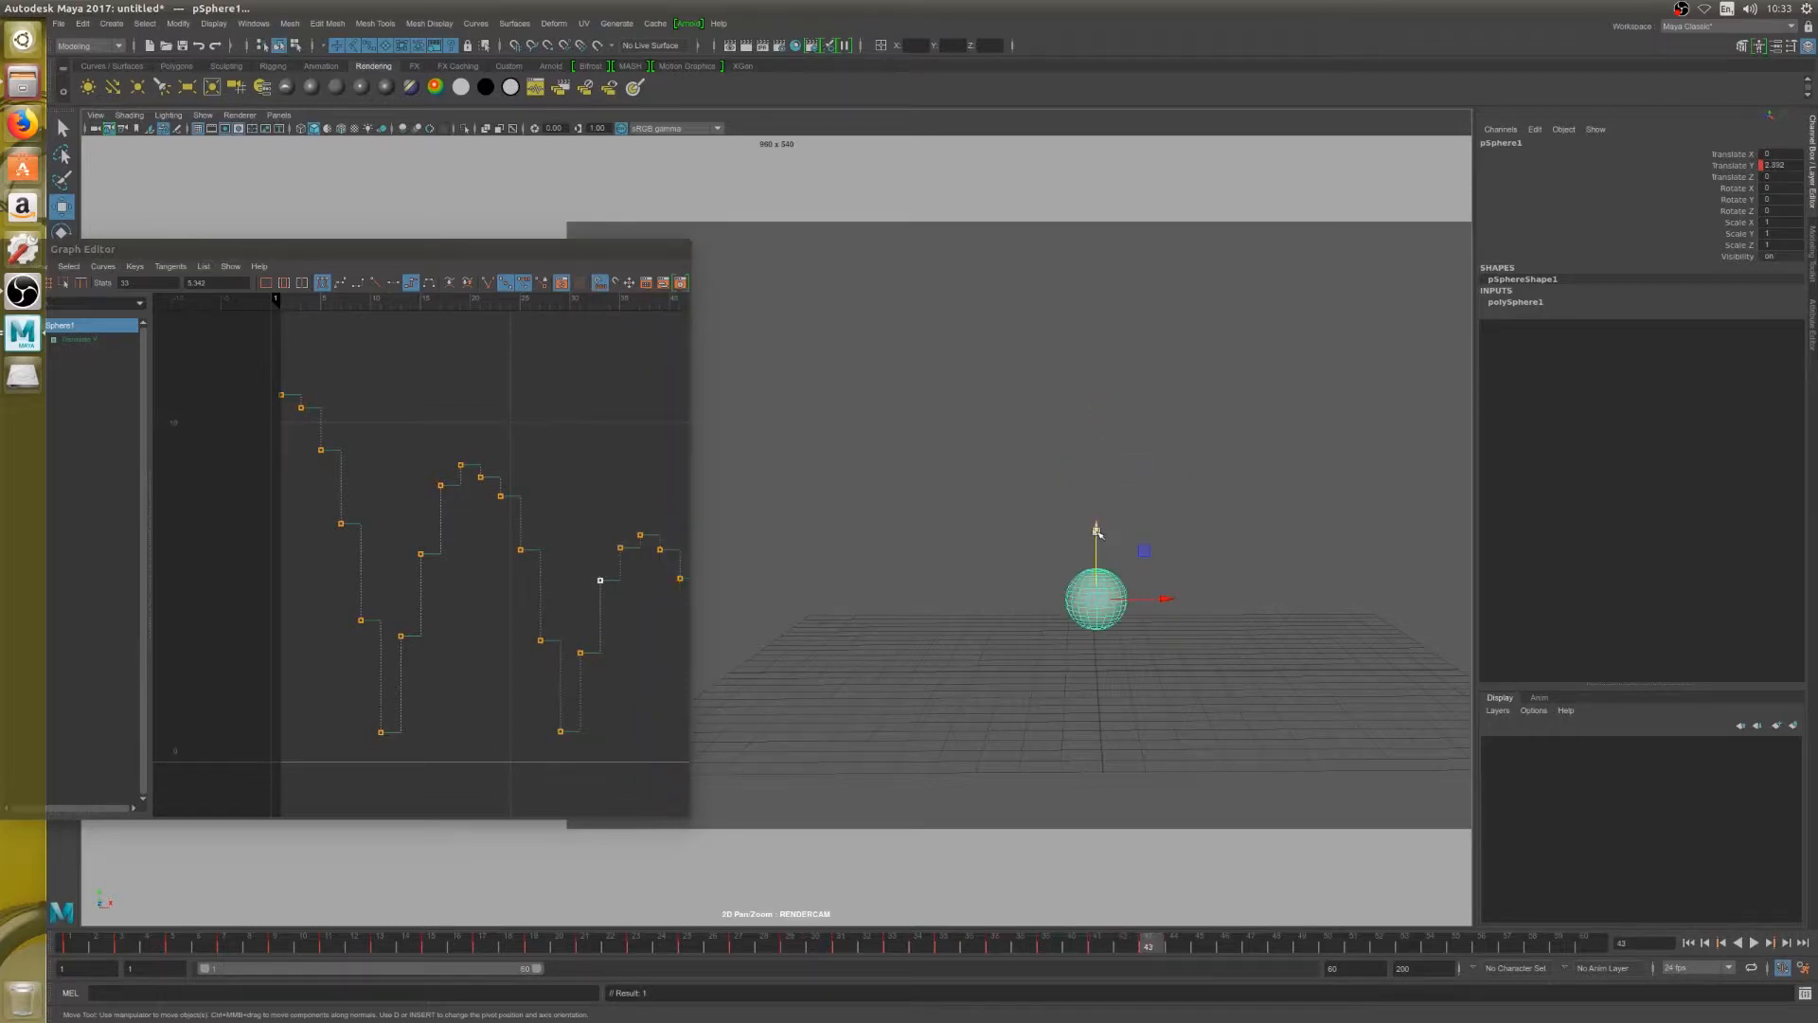
{"action": "left_click_drag", "start_coordinate": [1095, 537], "coordinate": [1101, 589]}
{"action": "key", "text": "alt+comma"}
{"action": "key", "text": "alt+period"}
{"action": "key", "text": "alt+period"}
{"action": "key", "text": "alt+period"}
{"action": "key", "text": "alt+period"}
{"action": "key", "text": "alt+period"}
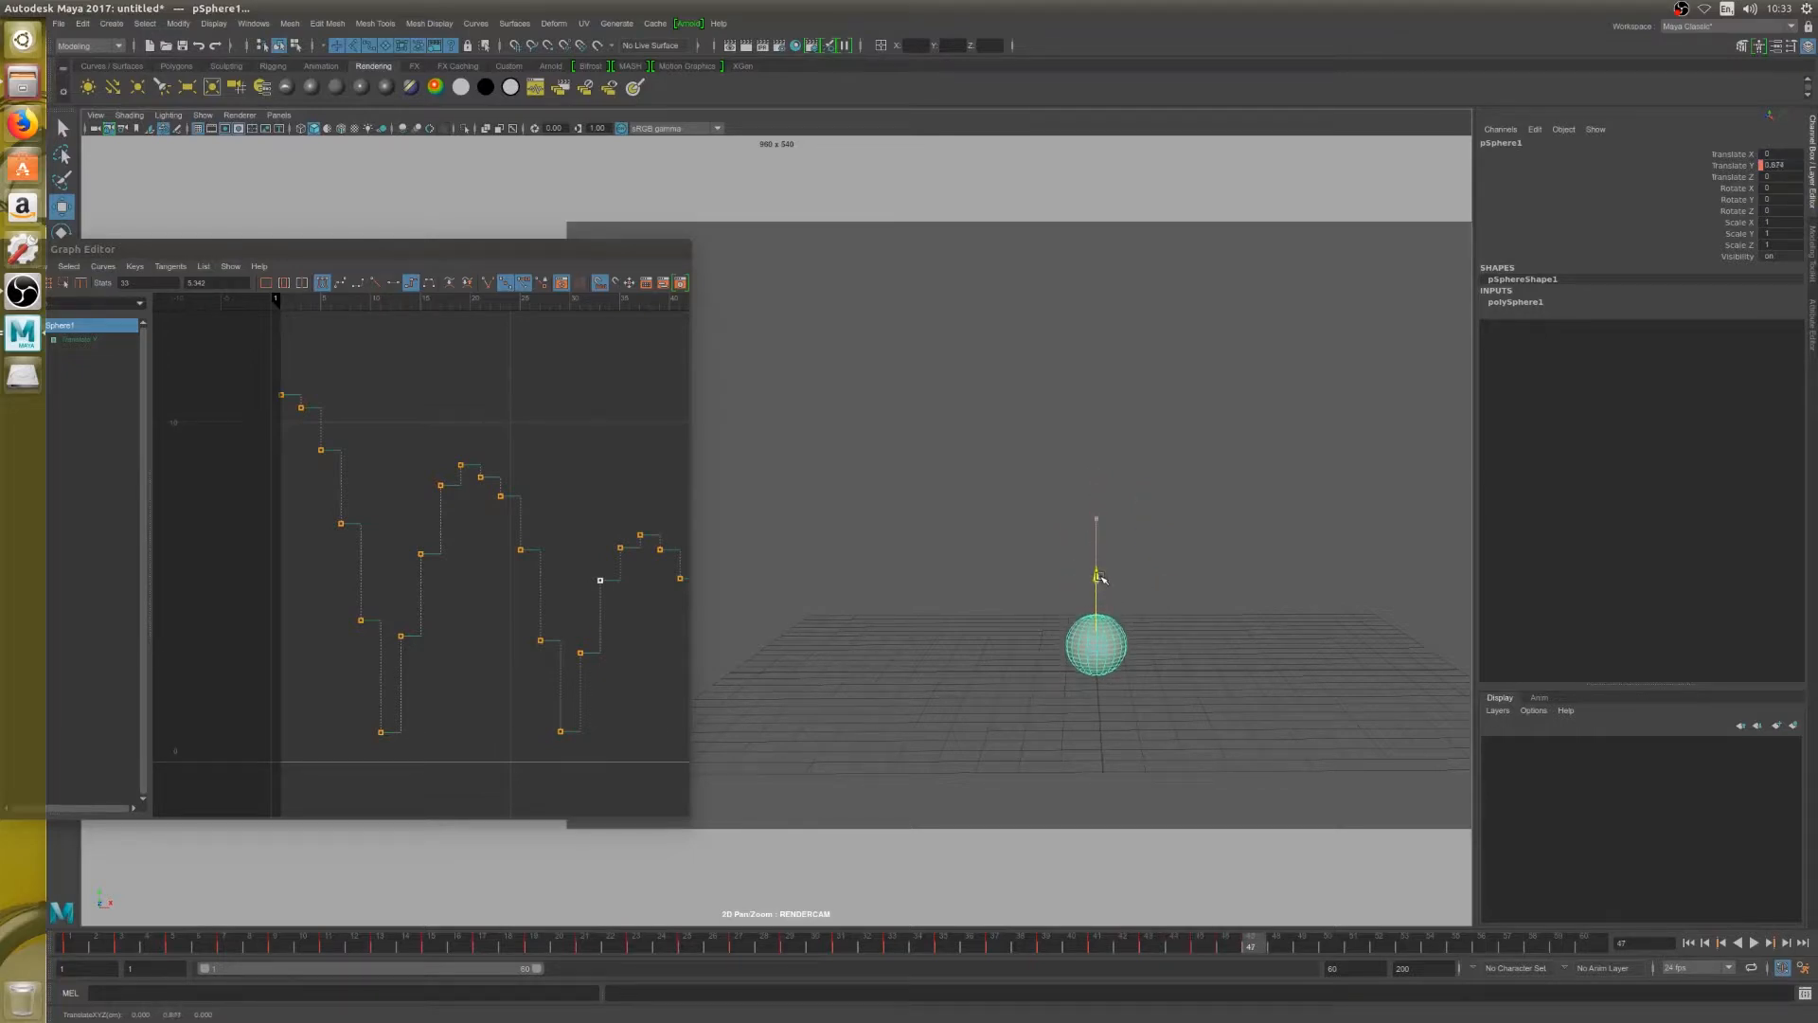
{"action": "key", "text": "s"}
{"action": "key", "text": "a"}
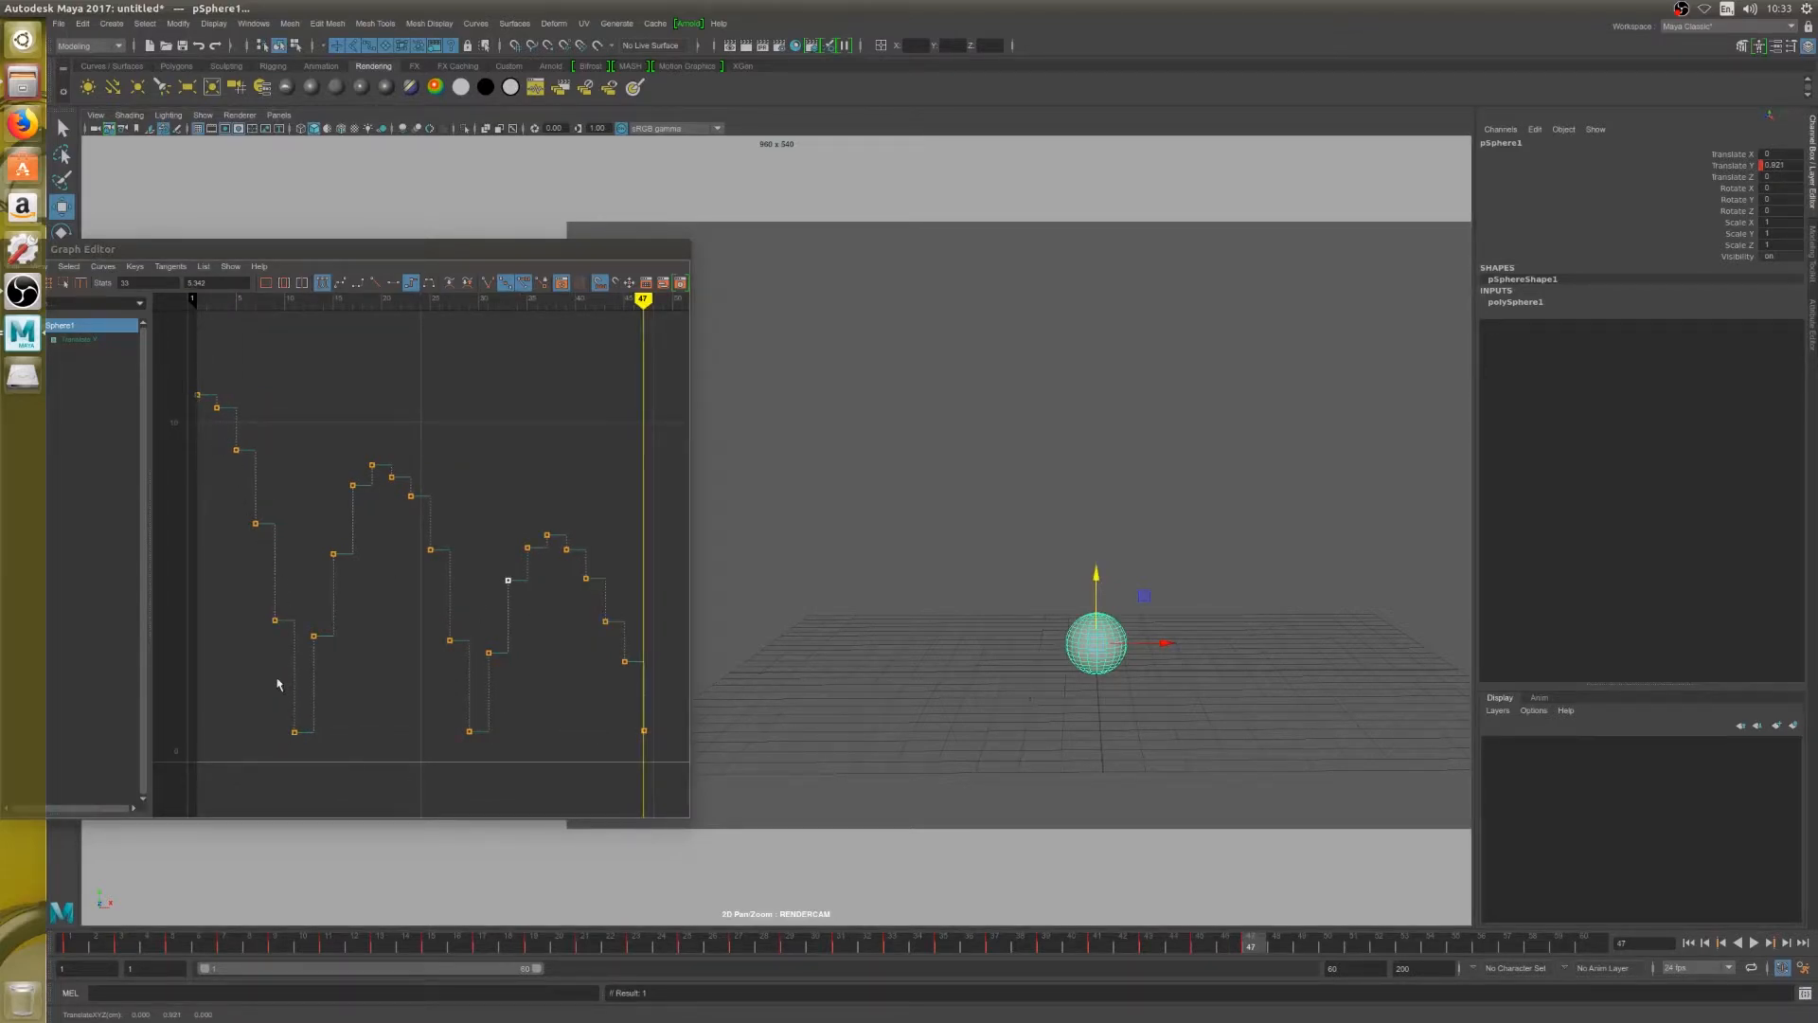
Step through the second and third bounces from frame 11 to frame 47 to review the motion and spacing
{"action": "left_click", "coordinate": [294, 304]}
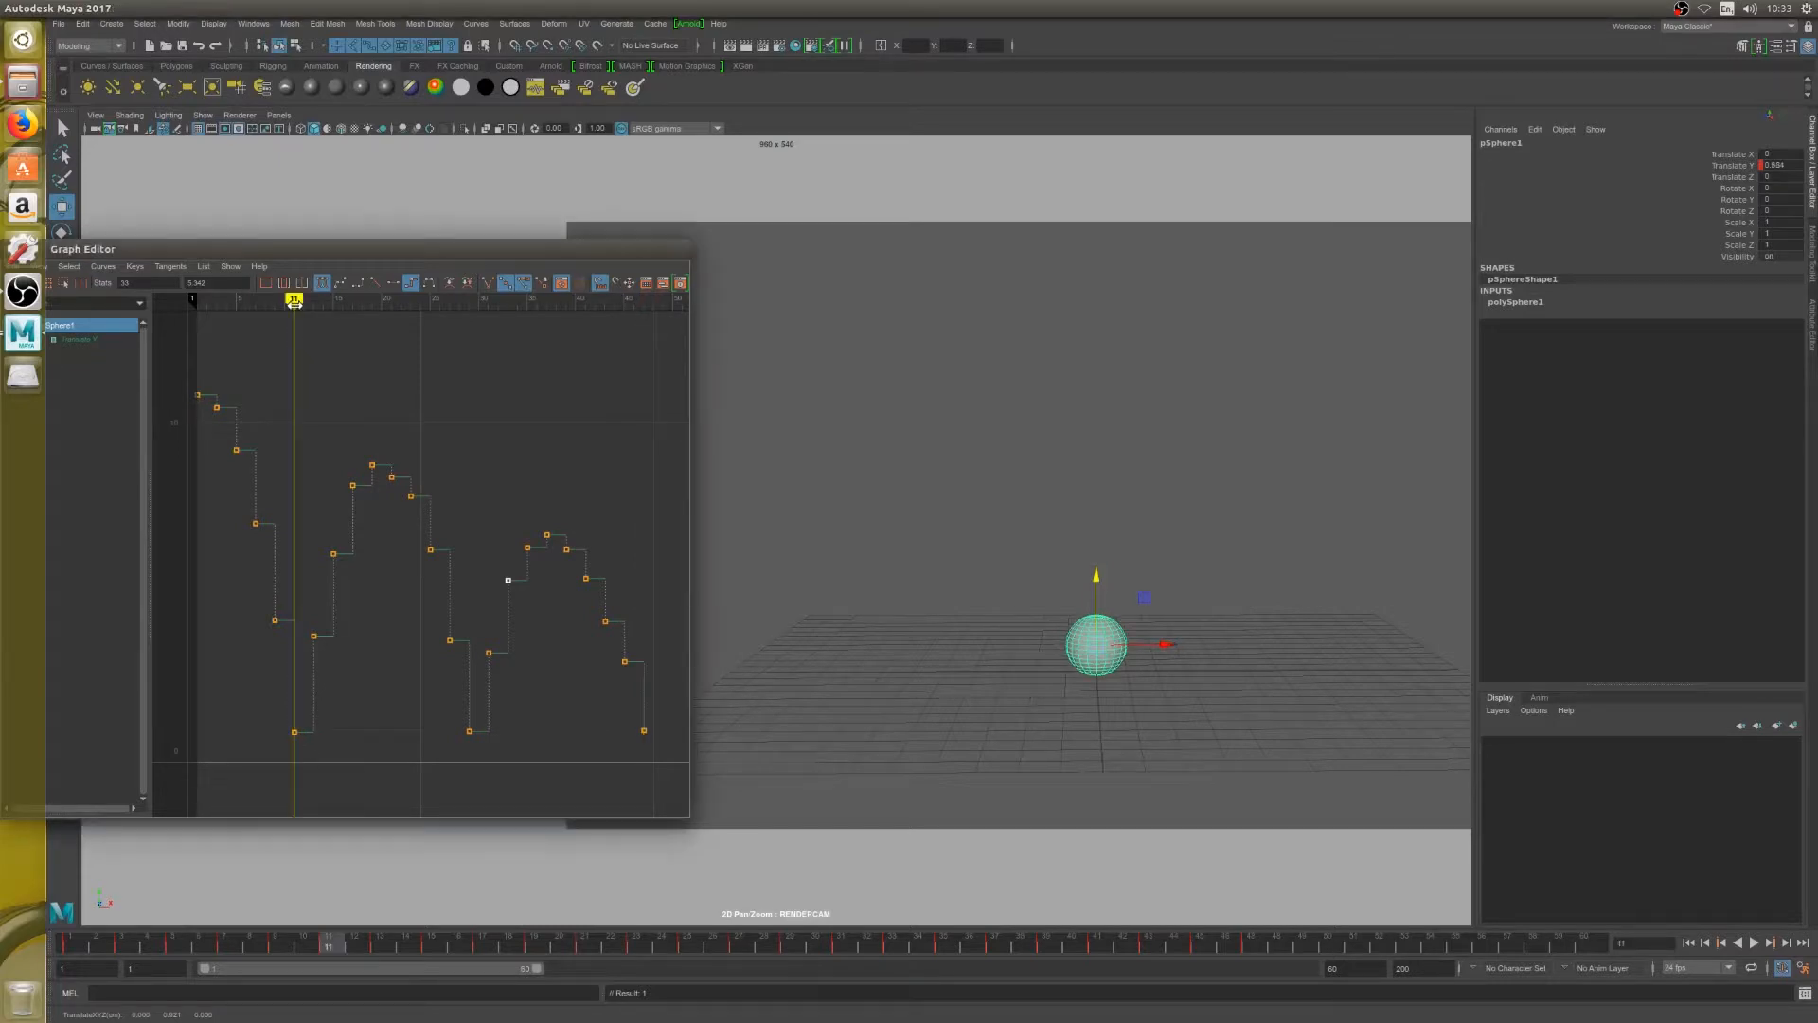
{"action": "key", "text": "alt+period"}
{"action": "key", "text": "alt+period"}
{"action": "key", "text": "alt+period"}
{"action": "key", "text": "alt+period"}
{"action": "key", "text": "alt+period"}
{"action": "key", "text": "alt+period"}
{"action": "key", "text": "alt+period"}
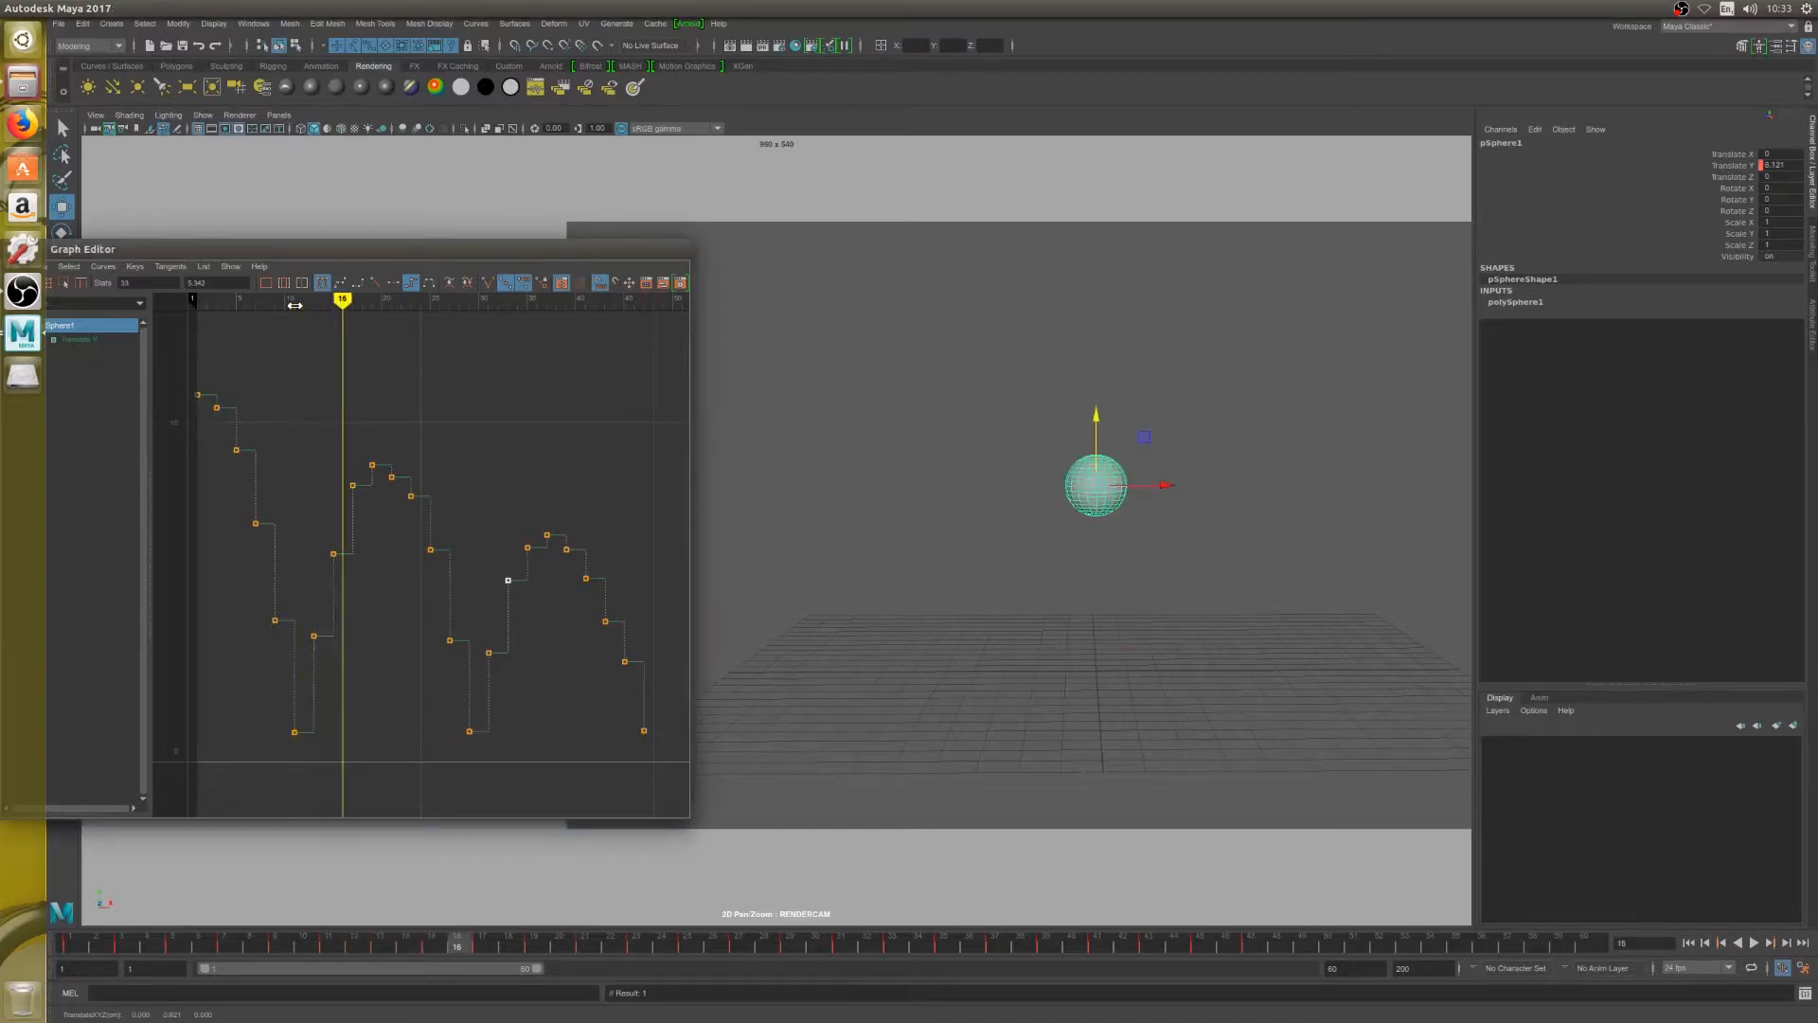
{"action": "key", "text": "alt+period"}
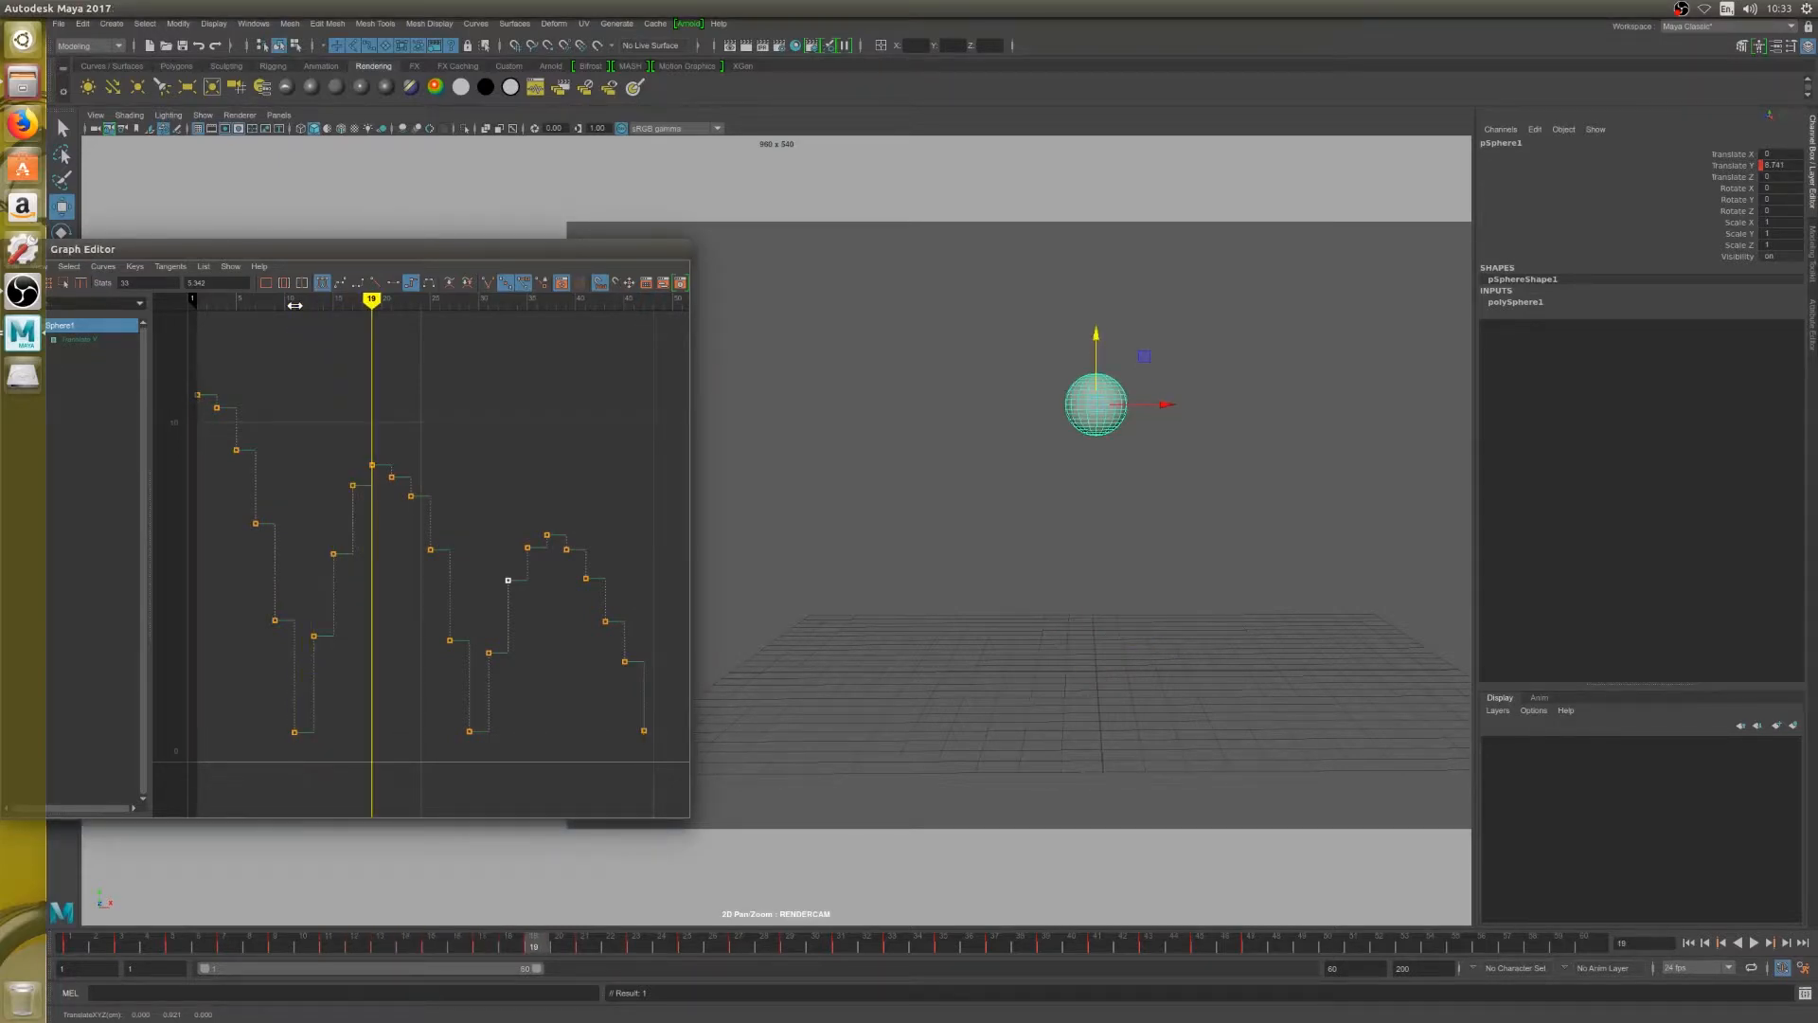
{"action": "key", "text": "alt+period"}
{"action": "key", "text": "alt+period"}
{"action": "key", "text": "alt+period"}
{"action": "key", "text": "alt+period"}
{"action": "key", "text": "alt+period"}
{"action": "key", "text": "alt+period"}
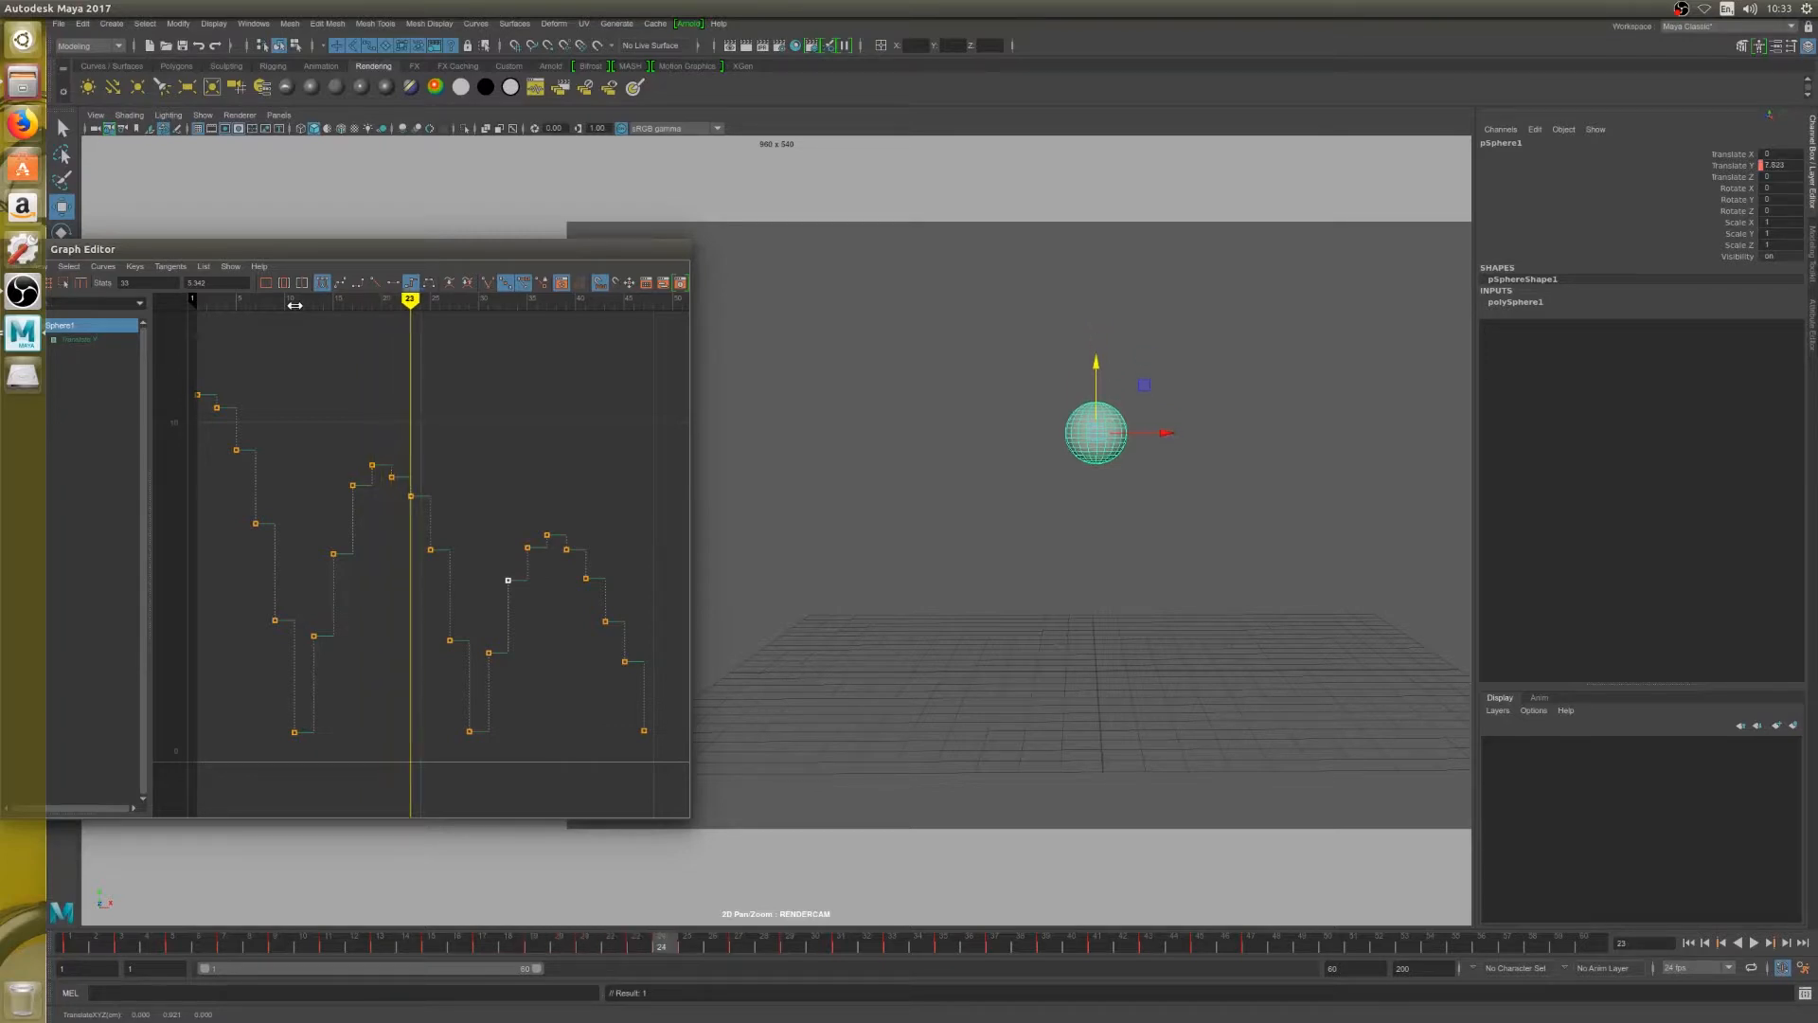
{"action": "key", "text": "alt+period"}
{"action": "key", "text": "alt+period"}
{"action": "key", "text": "alt+period"}
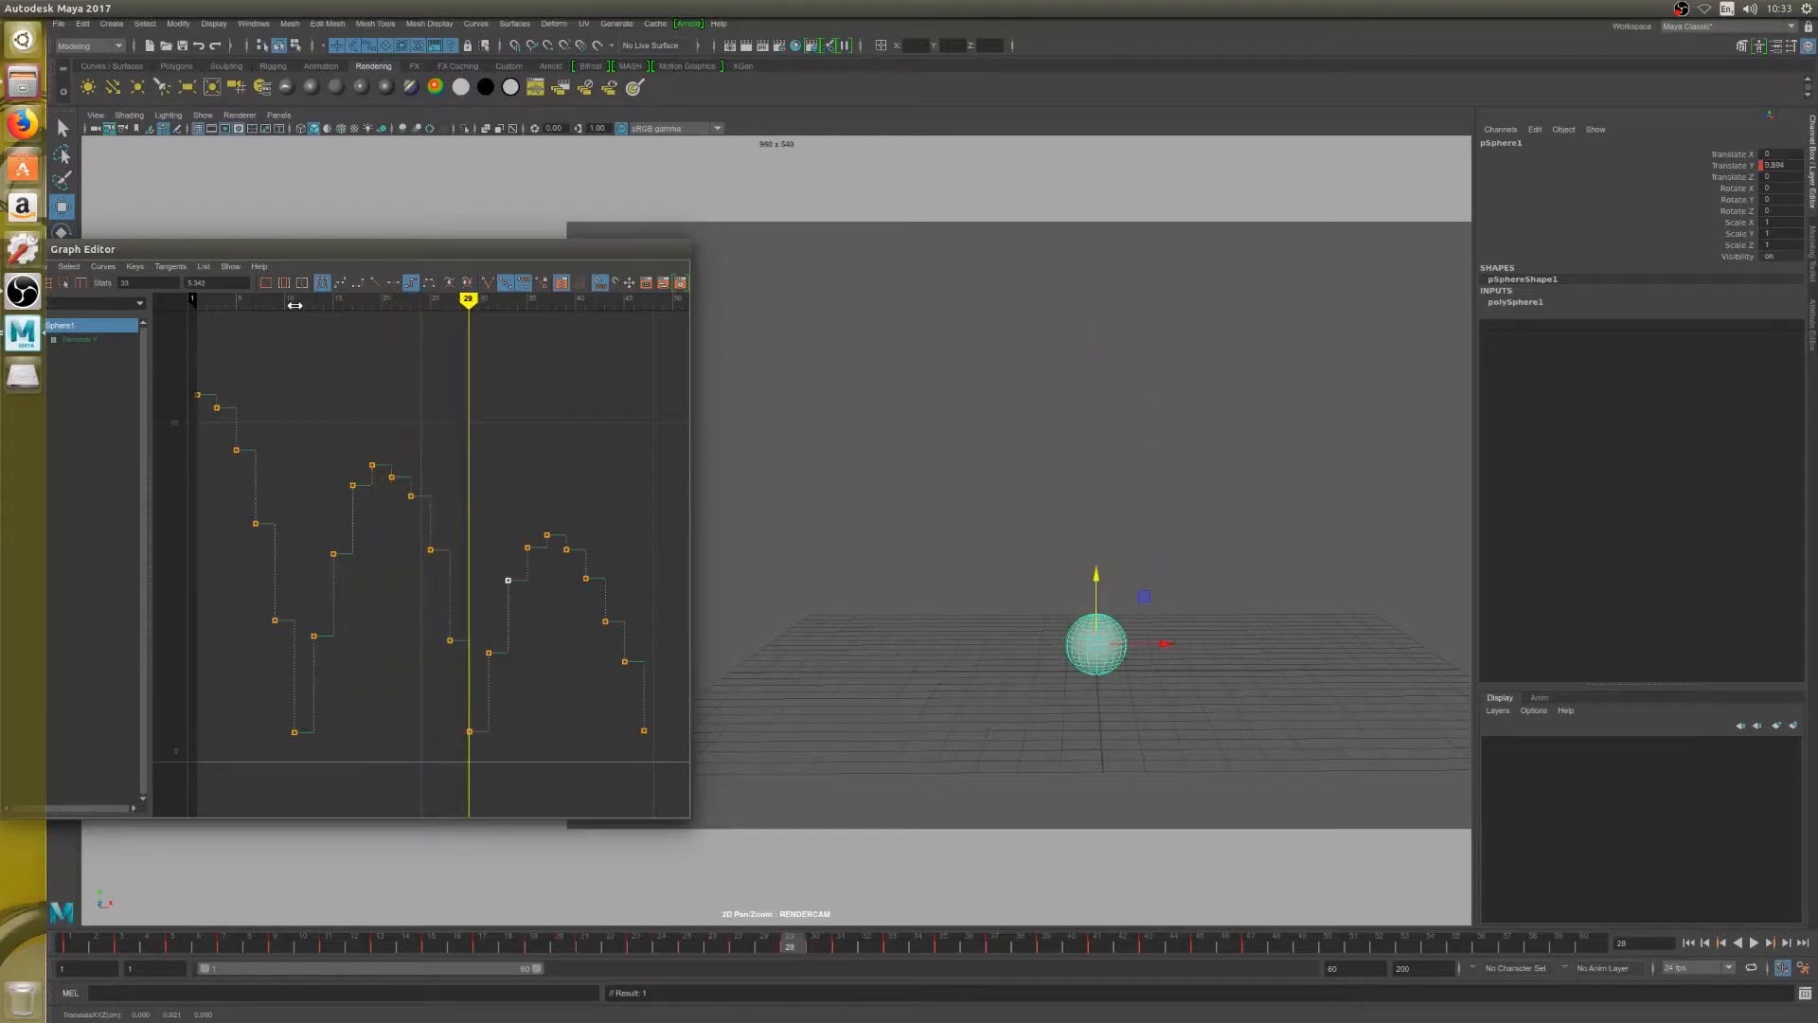
{"action": "key", "text": "alt+period"}
{"action": "key", "text": "alt+period"}
{"action": "key", "text": "alt+period"}
{"action": "key", "text": "alt+period"}
{"action": "key", "text": "alt+period"}
{"action": "key", "text": "alt+period"}
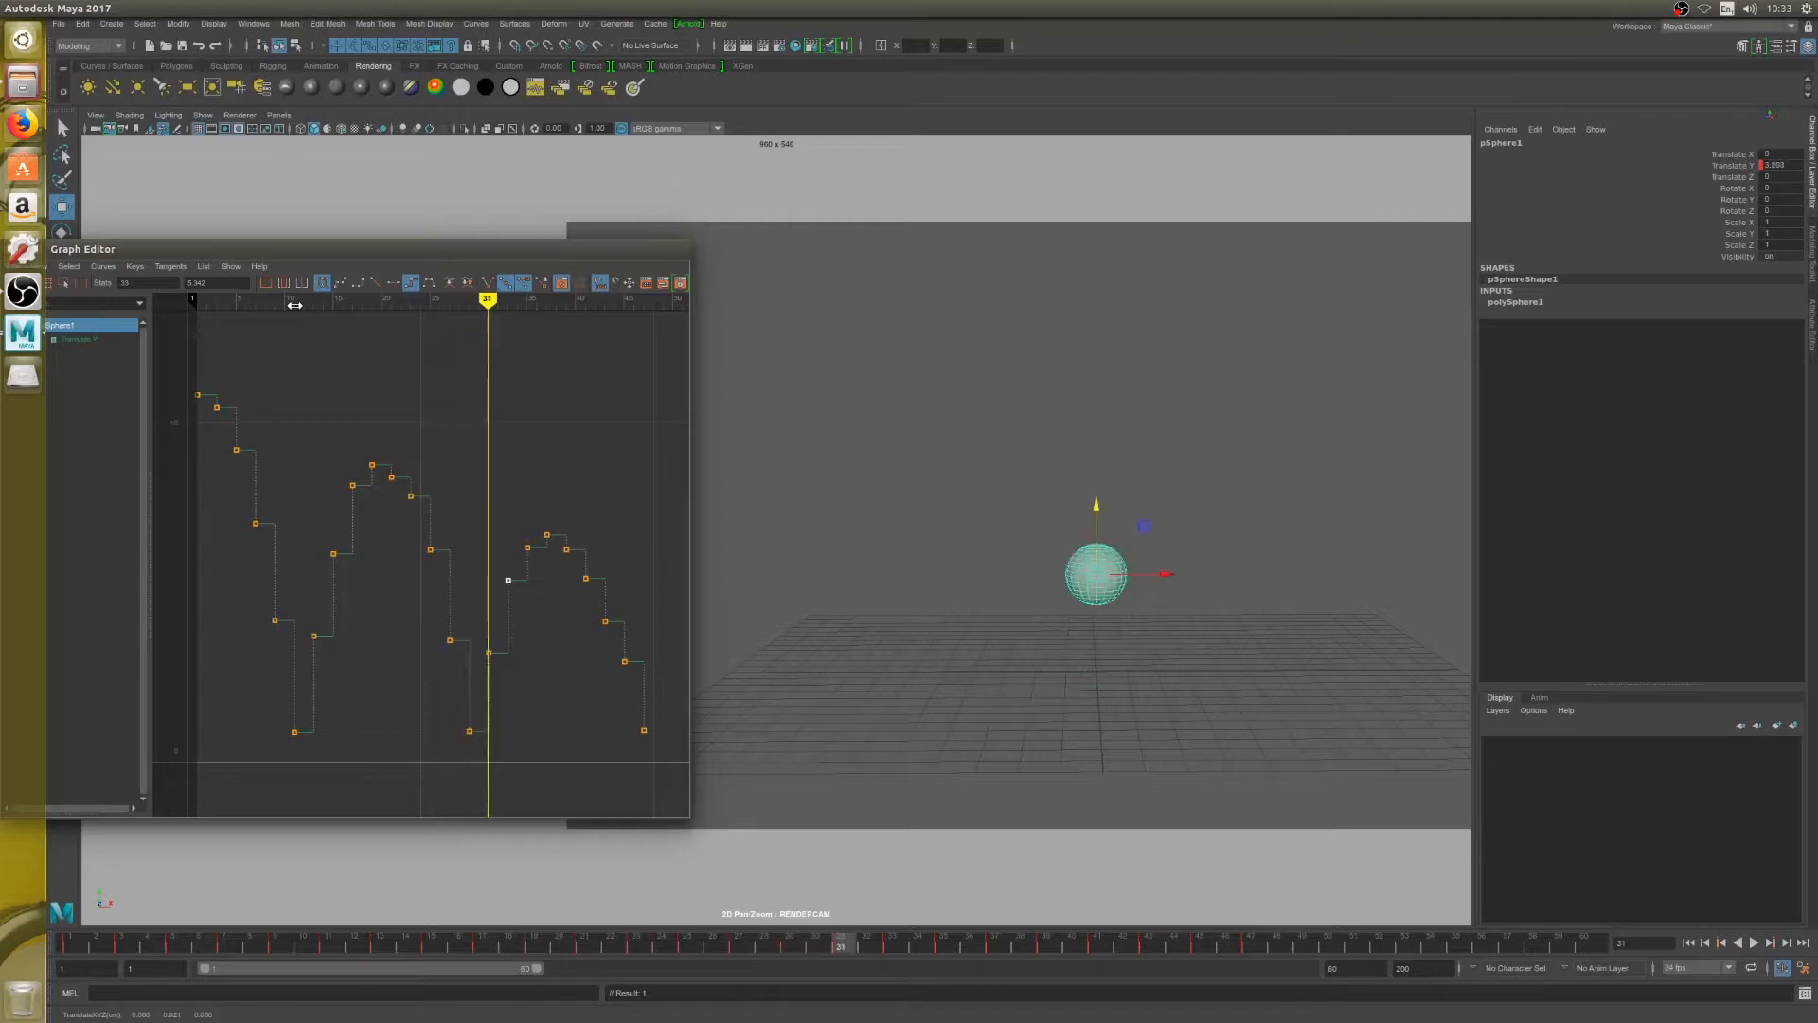
{"action": "key", "text": "alt+period"}
{"action": "key", "text": "alt+period"}
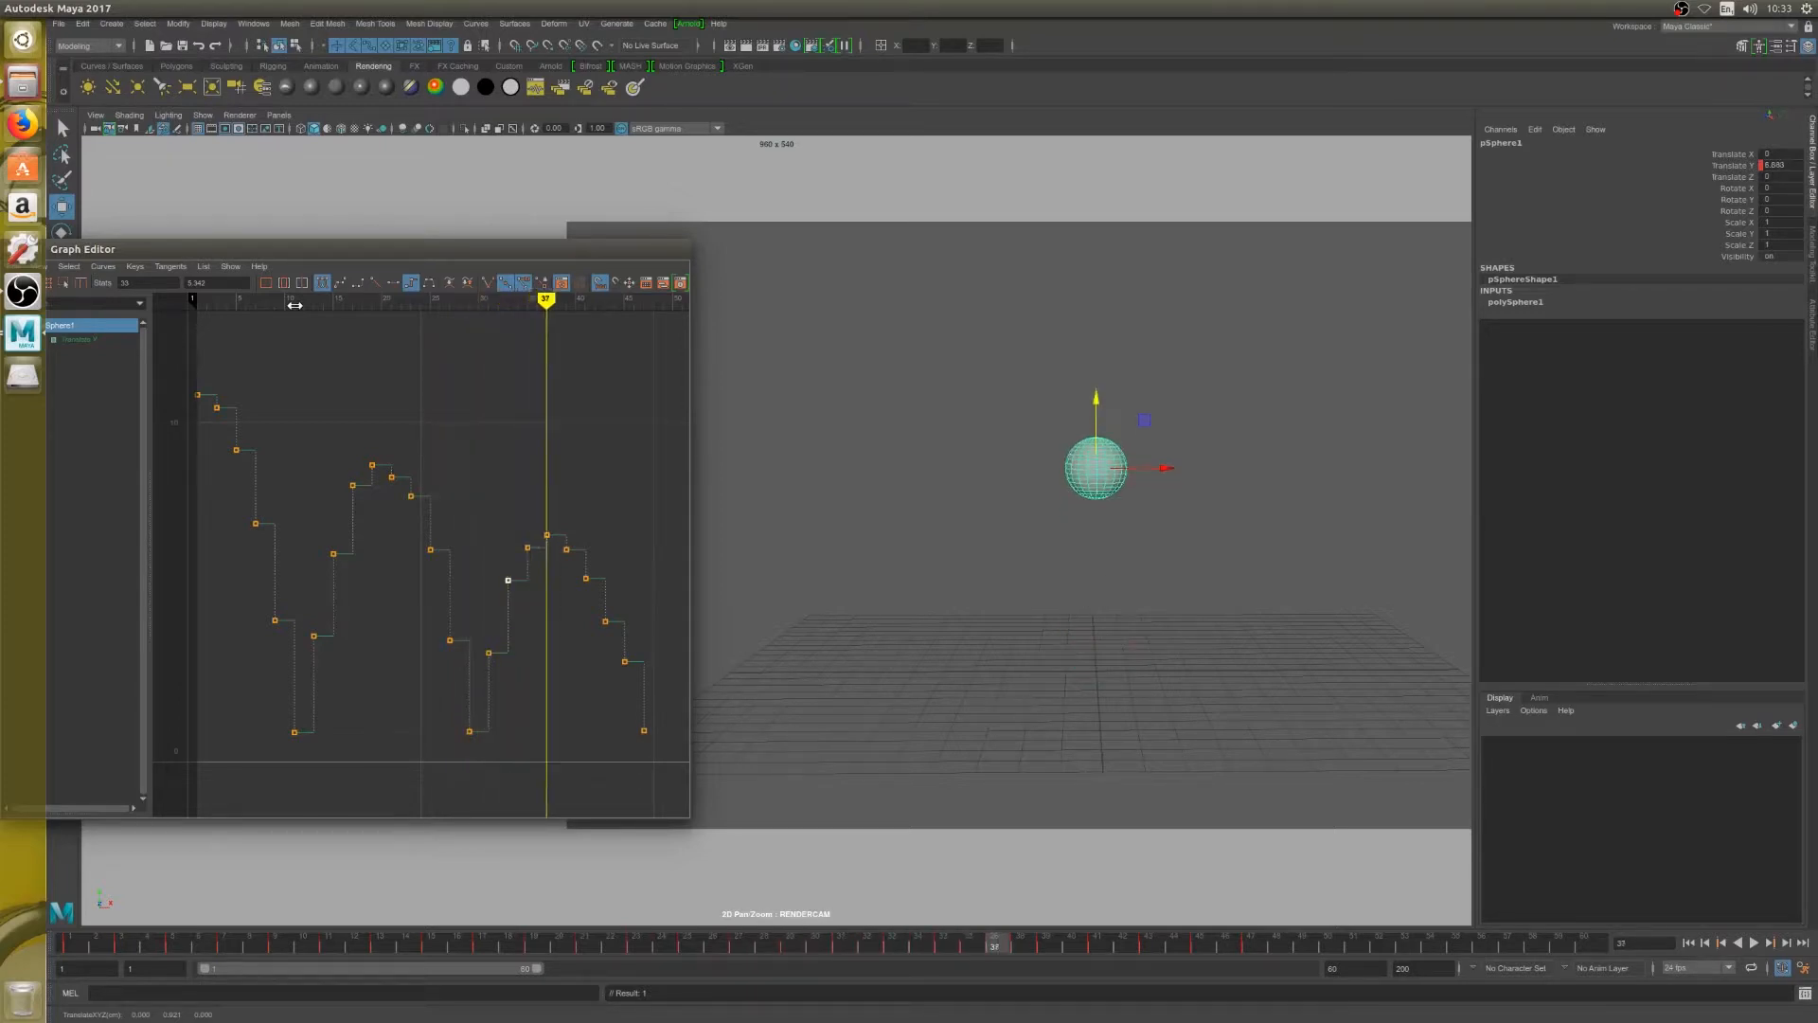
{"action": "key", "text": "alt+period"}
{"action": "key", "text": "alt+period"}
{"action": "key", "text": "alt+period"}
{"action": "key", "text": "alt+period"}
{"action": "key", "text": "alt+period"}
{"action": "key", "text": "alt+period"}
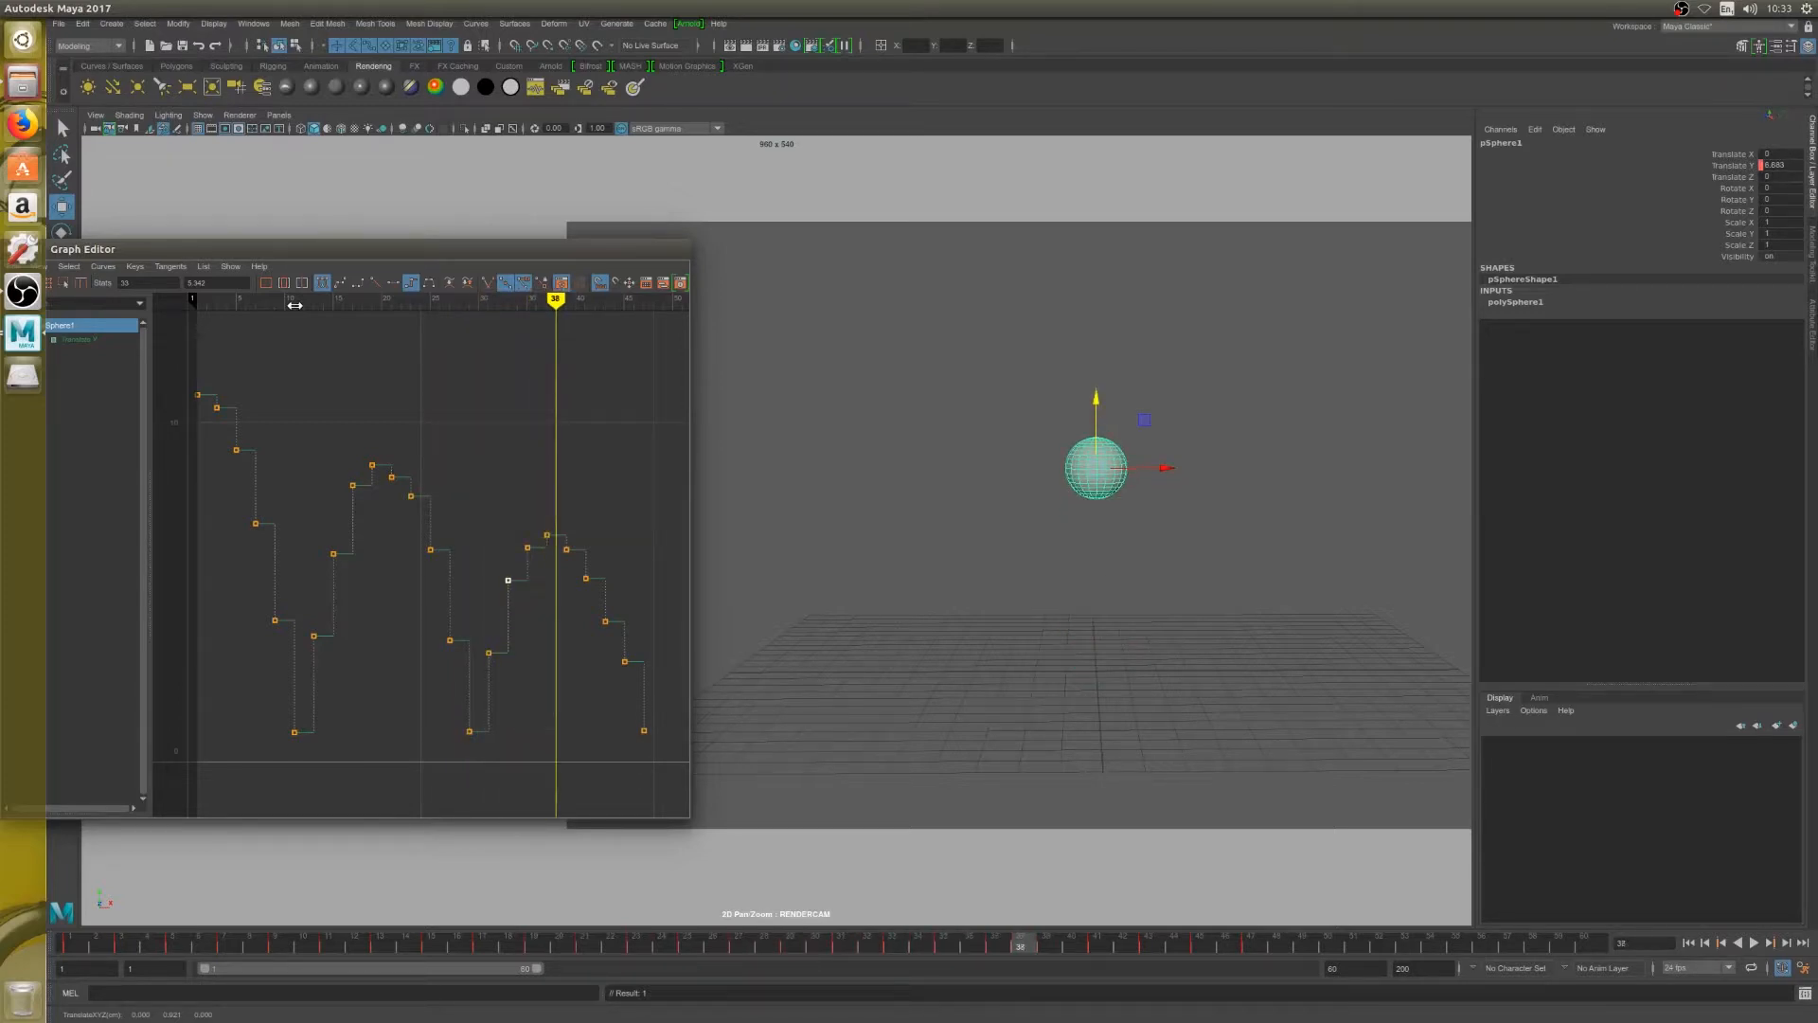
{"action": "key", "text": "alt+period"}
{"action": "key", "text": "alt+period"}
{"action": "key", "text": "alt+period"}
{"action": "key", "text": "alt+period"}
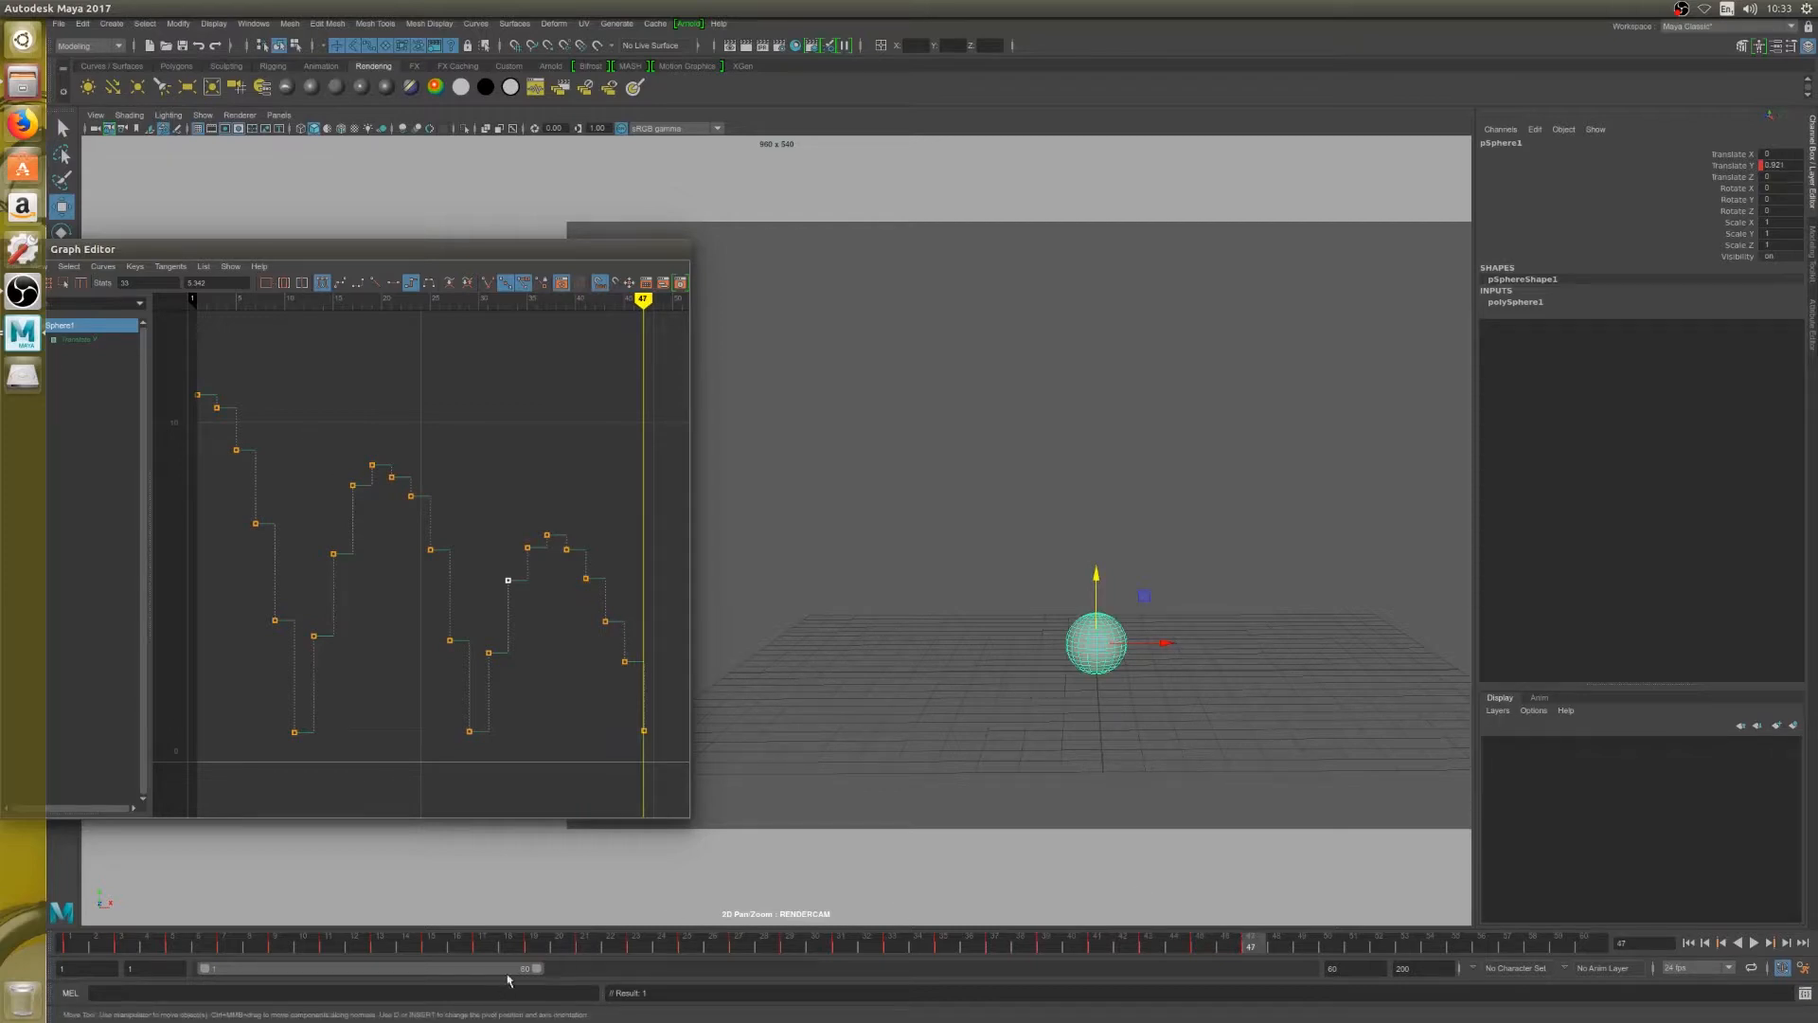
Extend the playback range to frame 88
{"action": "left_click_drag", "start_coordinate": [536, 968], "coordinate": [691, 968]}
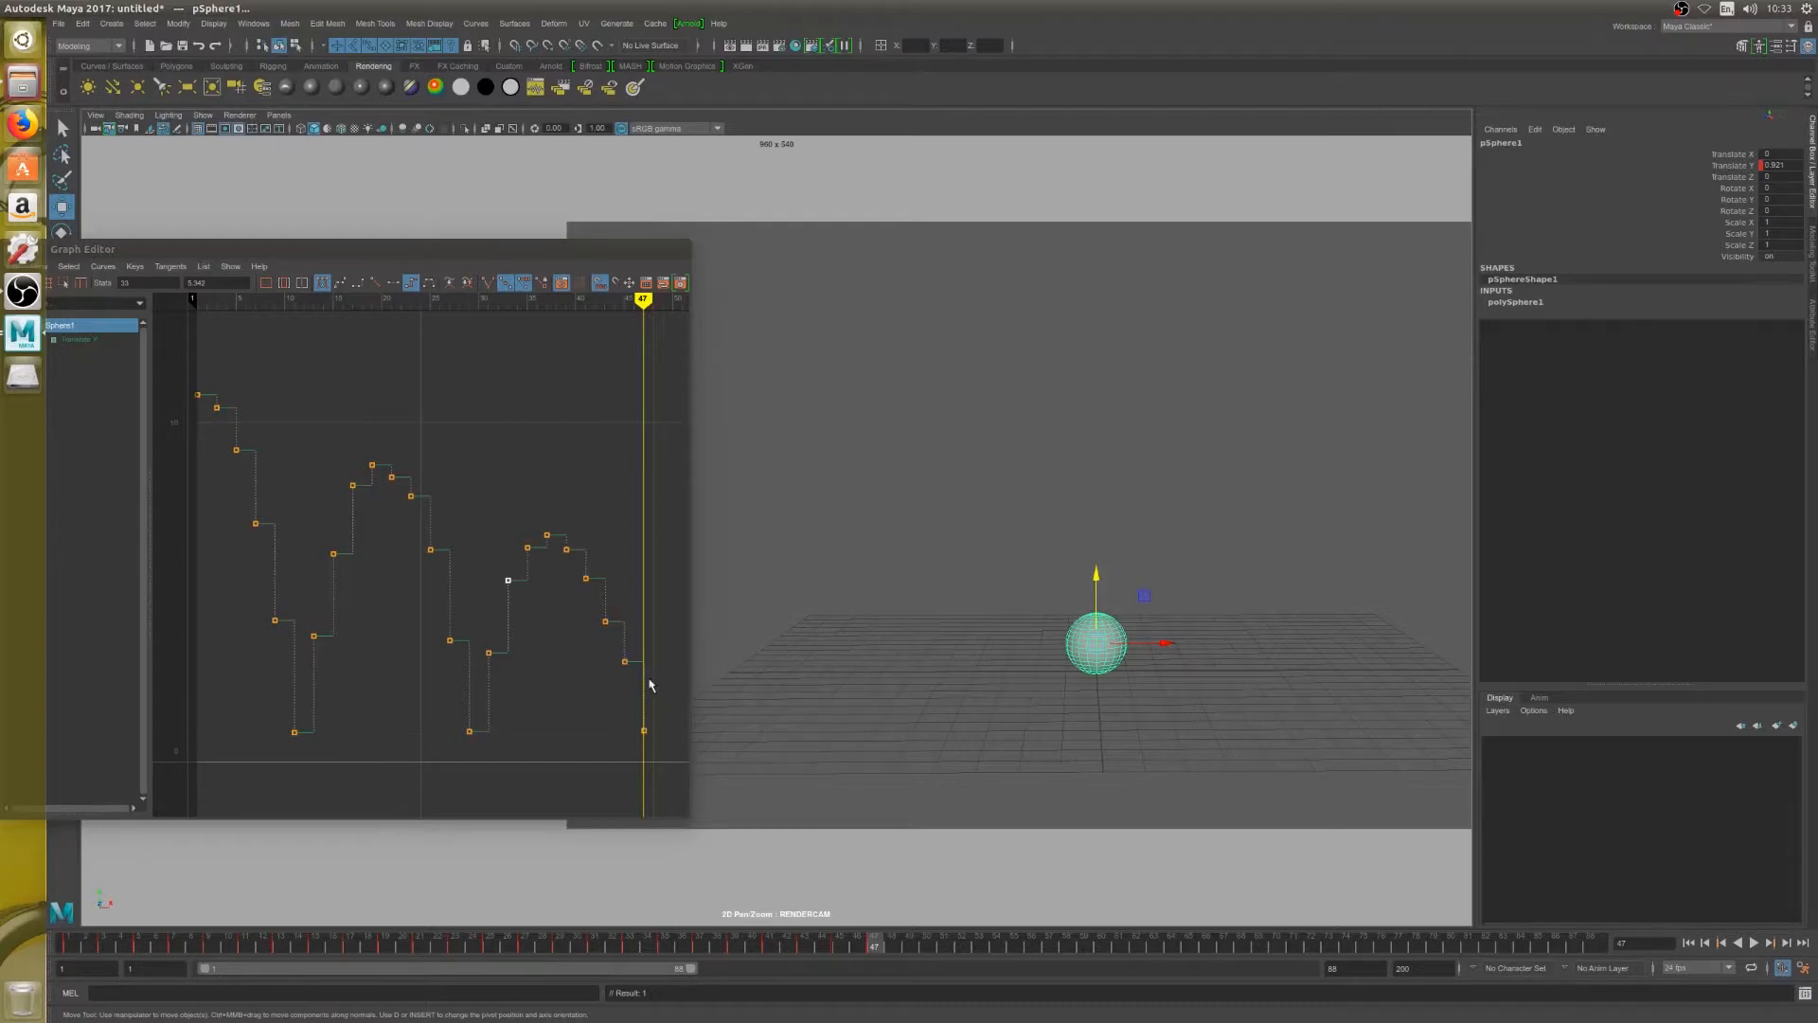
Retune the third fall's spacing: raise the frame 43 key slightly and set the frame 45 key to about 2.9
{"action": "left_click", "coordinate": [625, 661]}
{"action": "middle_click_drag", "start_coordinate": [625, 663], "coordinate": [624, 676]}
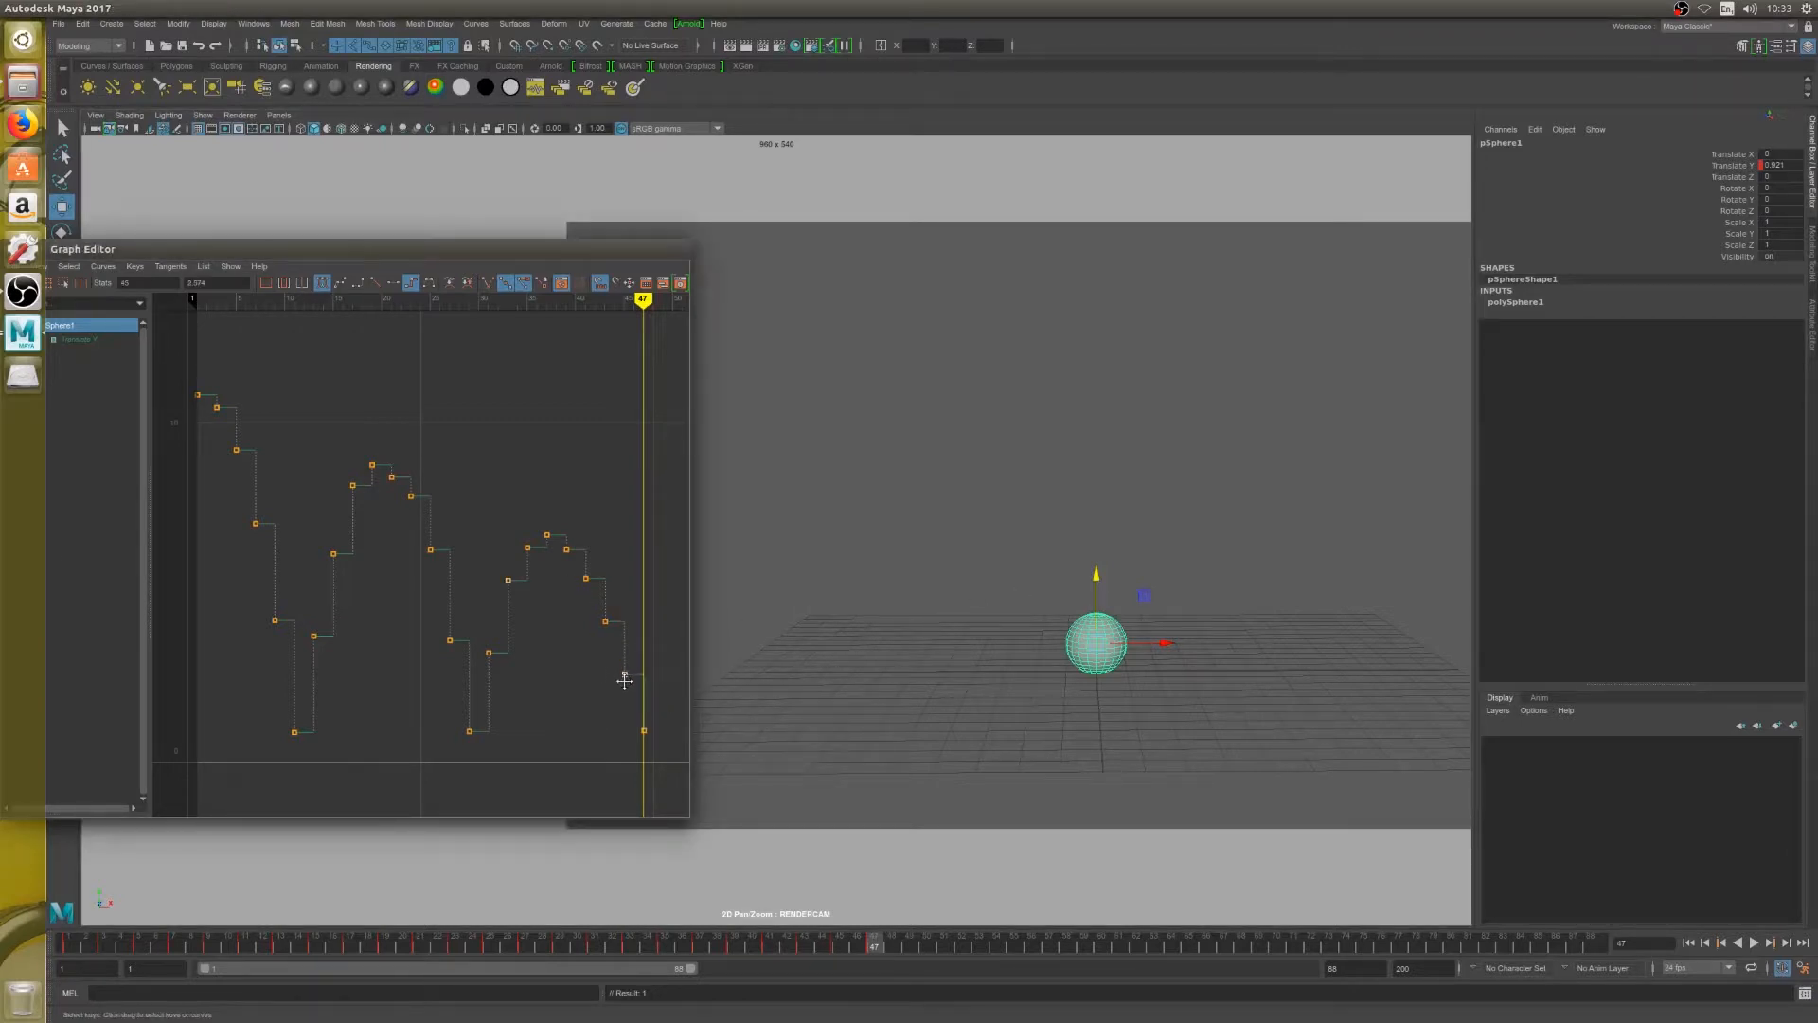
{"action": "scroll", "coordinate": [601, 562], "scroll_direction": "up", "scroll_amount": 2}
{"action": "scroll", "coordinate": [600, 627], "scroll_direction": "down", "scroll_amount": 2}
{"action": "left_click_drag", "start_coordinate": [597, 607], "coordinate": [620, 647]}
{"action": "middle_click_drag", "start_coordinate": [612, 636], "coordinate": [609, 630]}
{"action": "left_click", "coordinate": [587, 578]}
{"action": "left_click_drag", "start_coordinate": [607, 656], "coordinate": [639, 706]}
{"action": "middle_click_drag", "start_coordinate": [629, 686], "coordinate": [650, 673]}
{"action": "key", "text": "alt+comma"}
{"action": "key", "text": "alt+comma"}
{"action": "key", "text": "alt+period"}
{"action": "key", "text": "alt+period"}
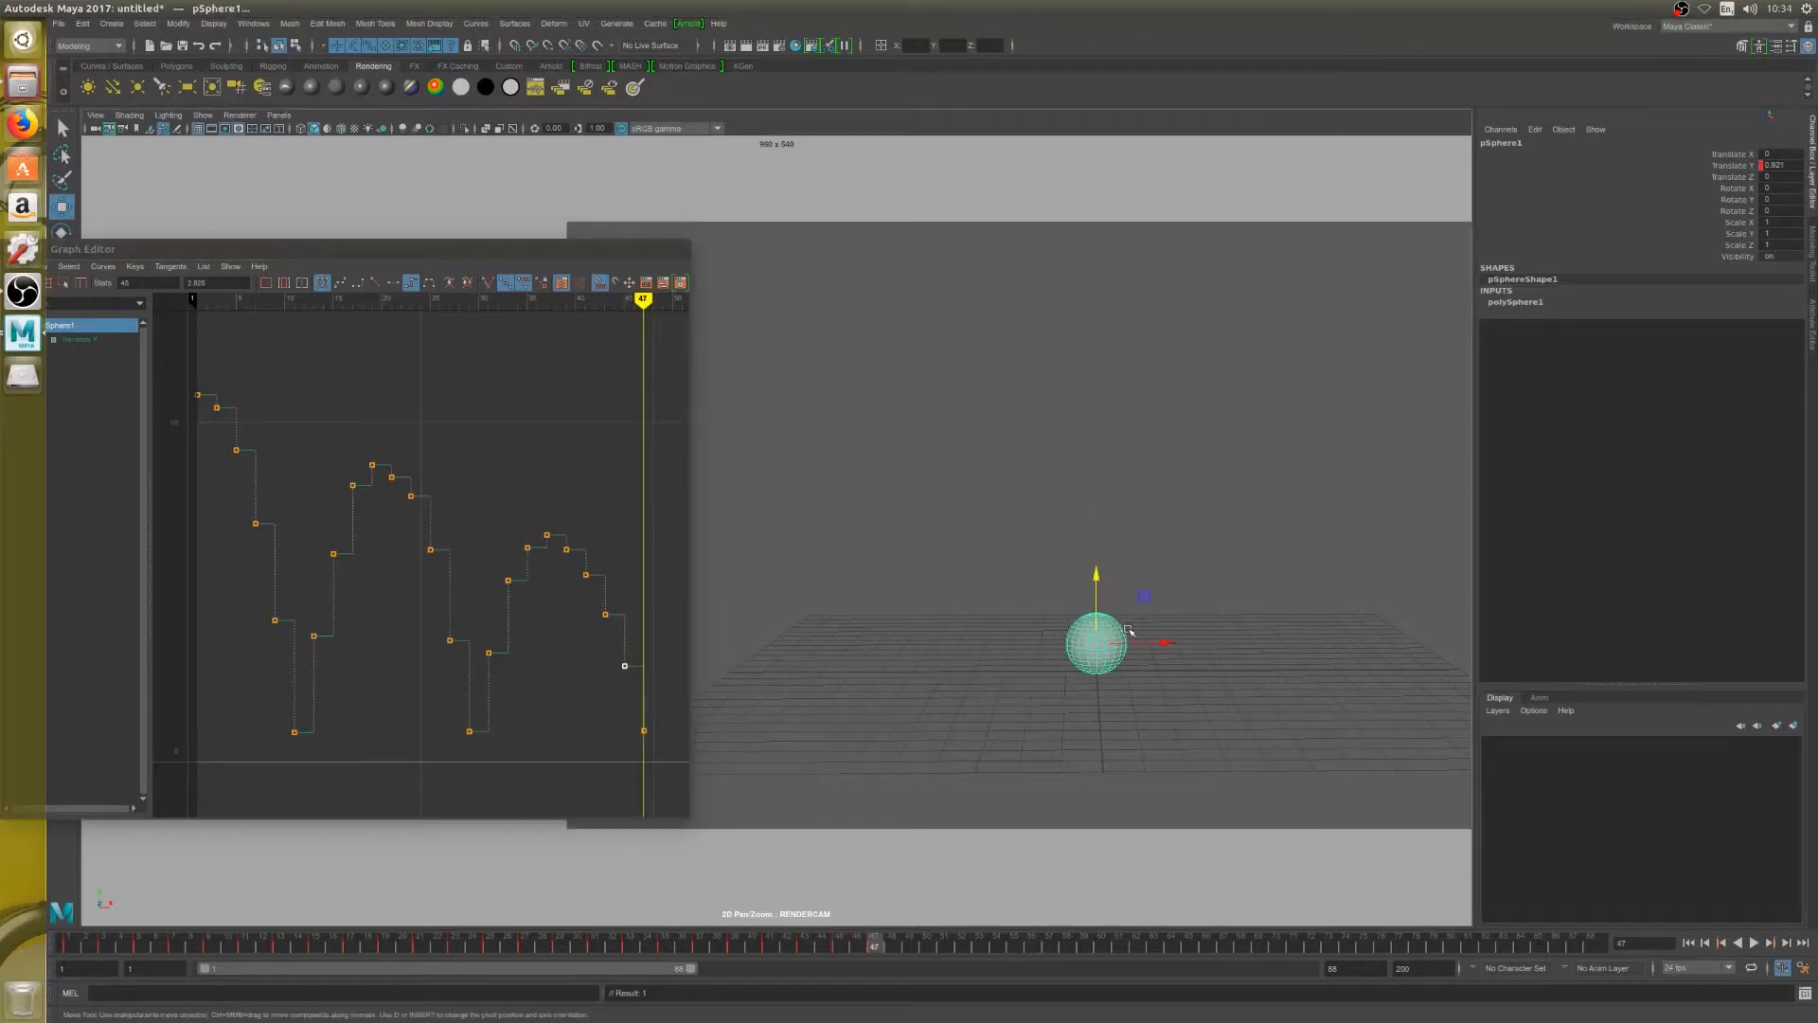
Key the fourth bounce on every second frame from 49 to 59, peaking on frame 53 and landing at about 1.0 on frame 59
{"action": "key", "text": "alt+period"}
{"action": "key", "text": "alt+period"}
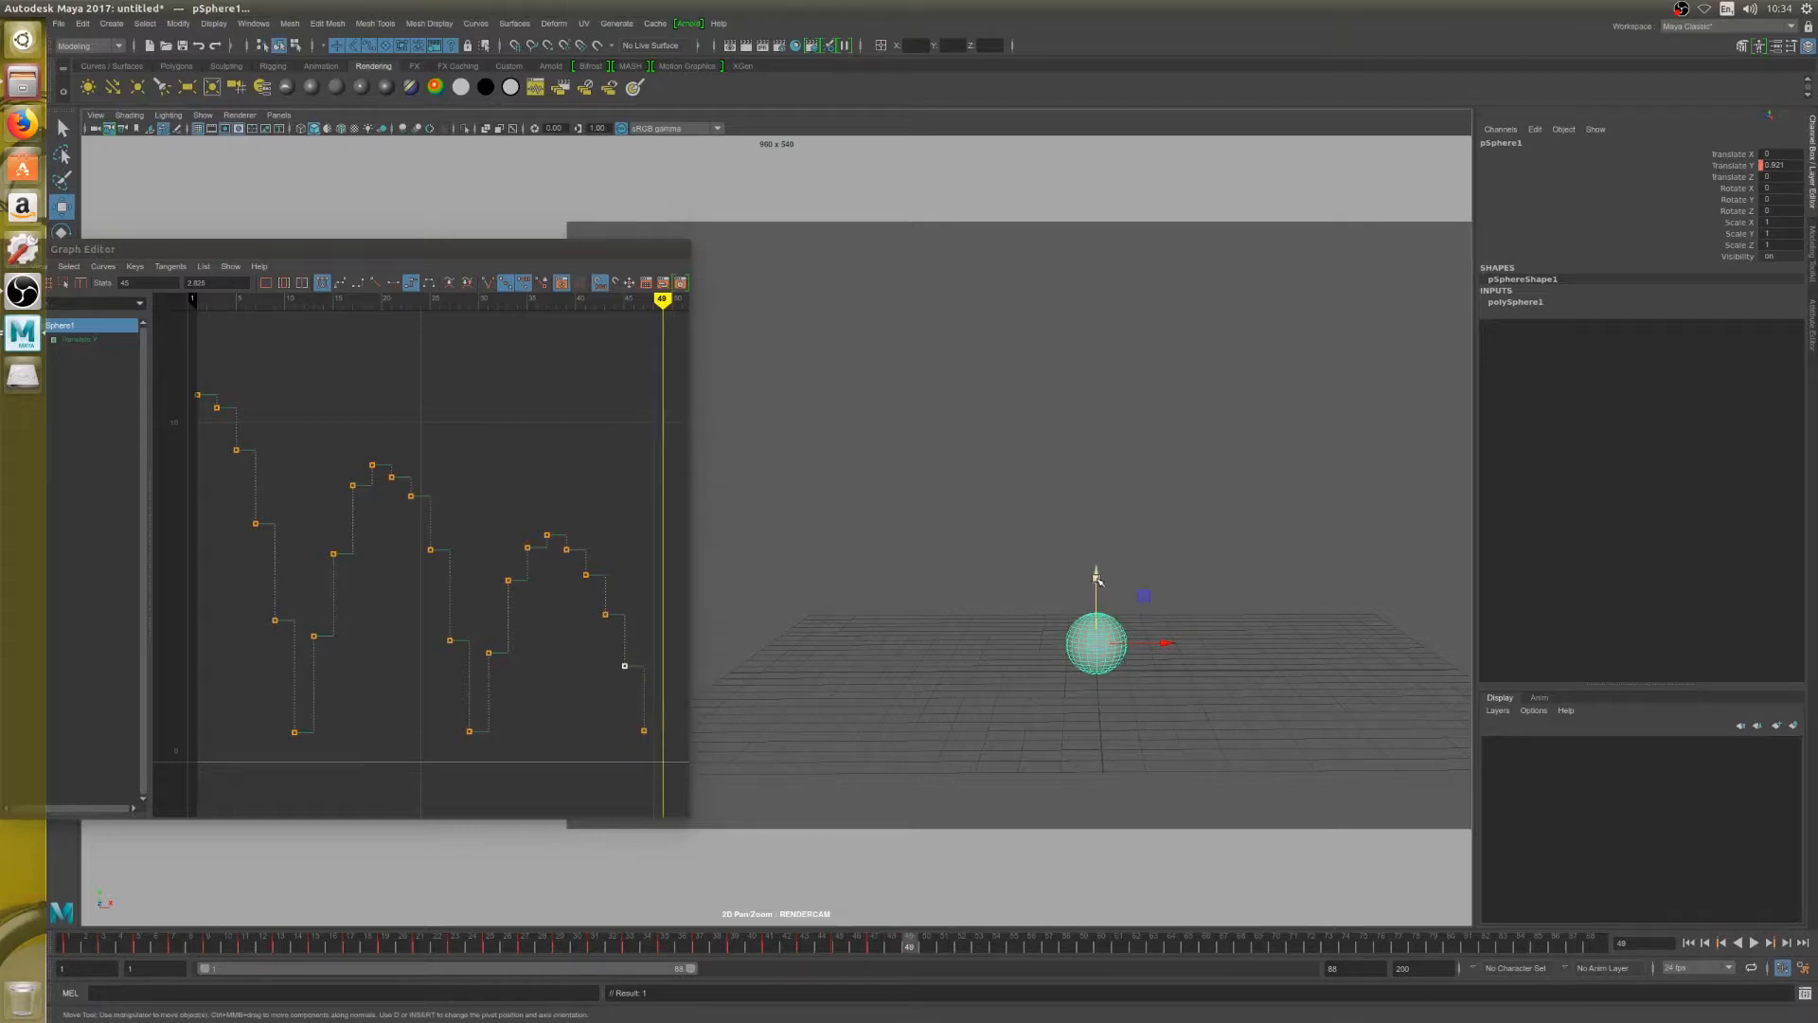
{"action": "mouse_move", "coordinate": [1095, 577]}
{"action": "left_mouse_down"}
{"action": "mouse_move", "coordinate": [1095, 489]}
{"action": "mouse_move", "coordinate": [1106, 573]}
{"action": "mouse_move", "coordinate": [1089, 585]}
{"action": "left_mouse_up"}
{"action": "key", "text": "alt+period"}
{"action": "key", "text": "alt+period"}
{"action": "key", "text": "alt+period"}
{"action": "key", "text": "alt+period"}
{"action": "key", "text": "alt+period"}
{"action": "key", "text": "alt+period"}
{"action": "key", "text": "alt+period"}
{"action": "key", "text": "alt+period"}
{"action": "key", "text": "alt+period"}
{"action": "key", "text": "alt+period"}
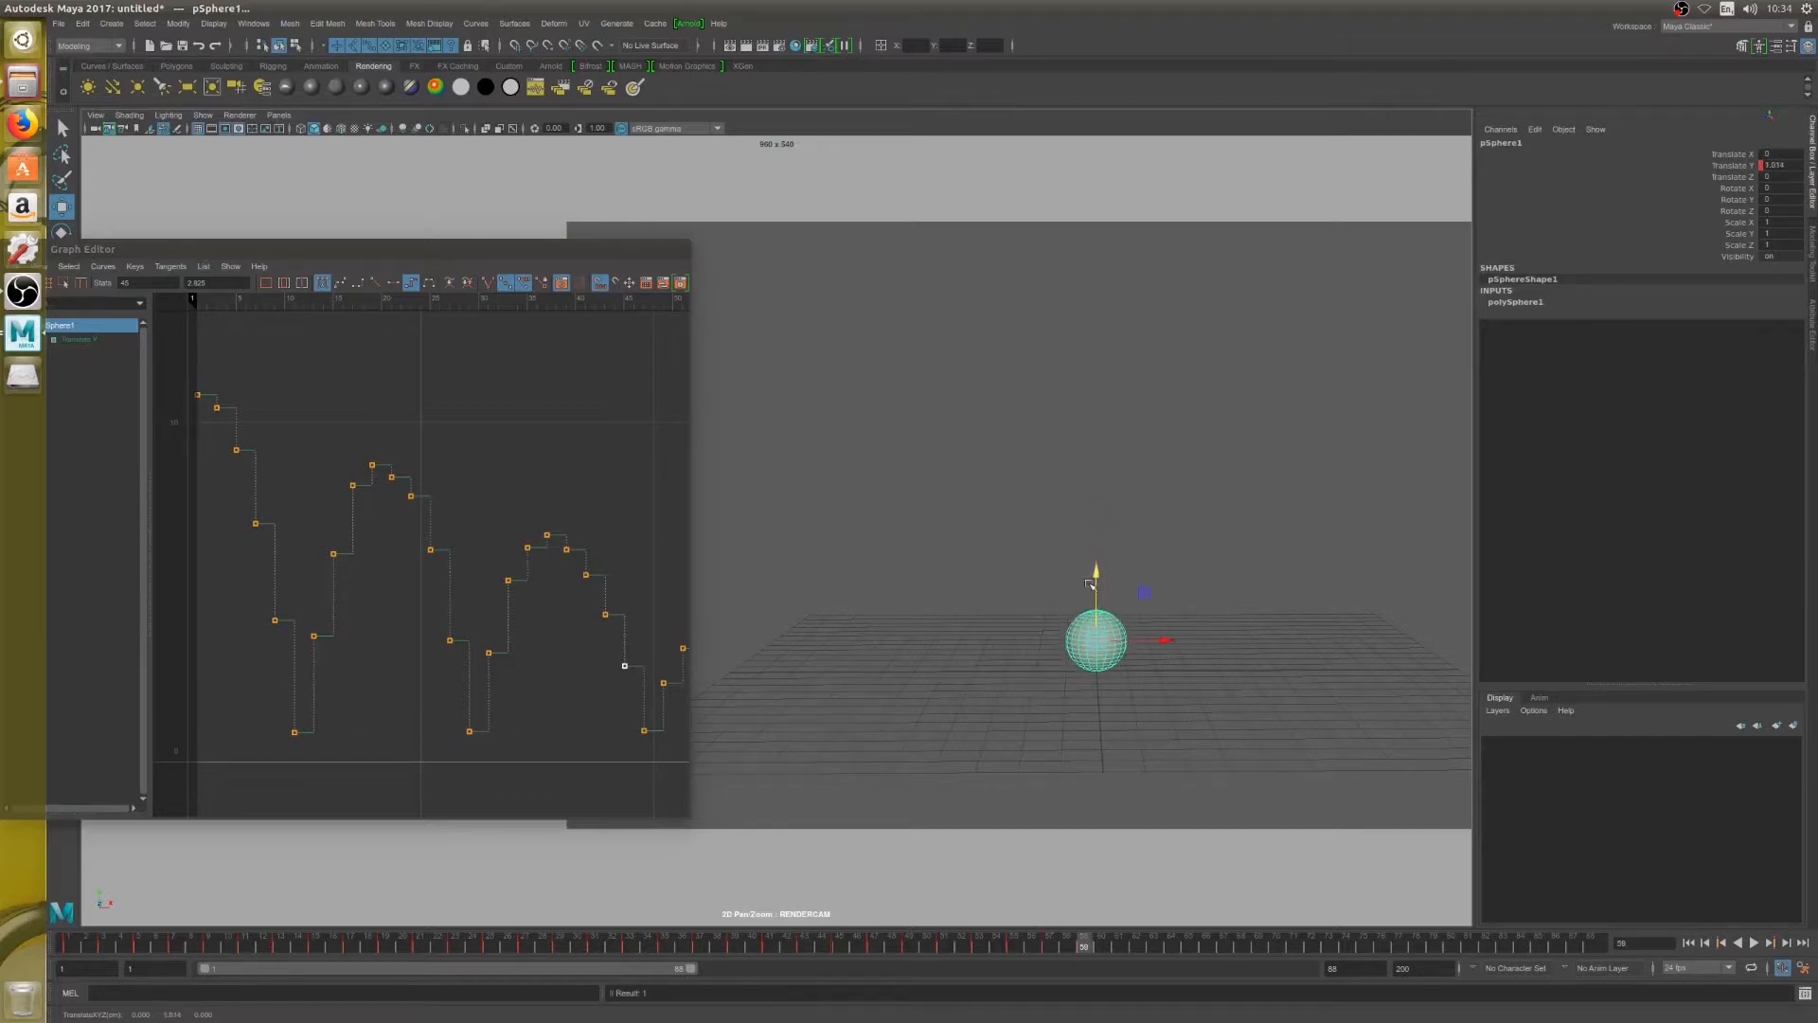
Fit the curve, then raise the frame 57 key and set the frame 55 key to about 3.6
{"action": "left_click", "coordinate": [579, 641]}
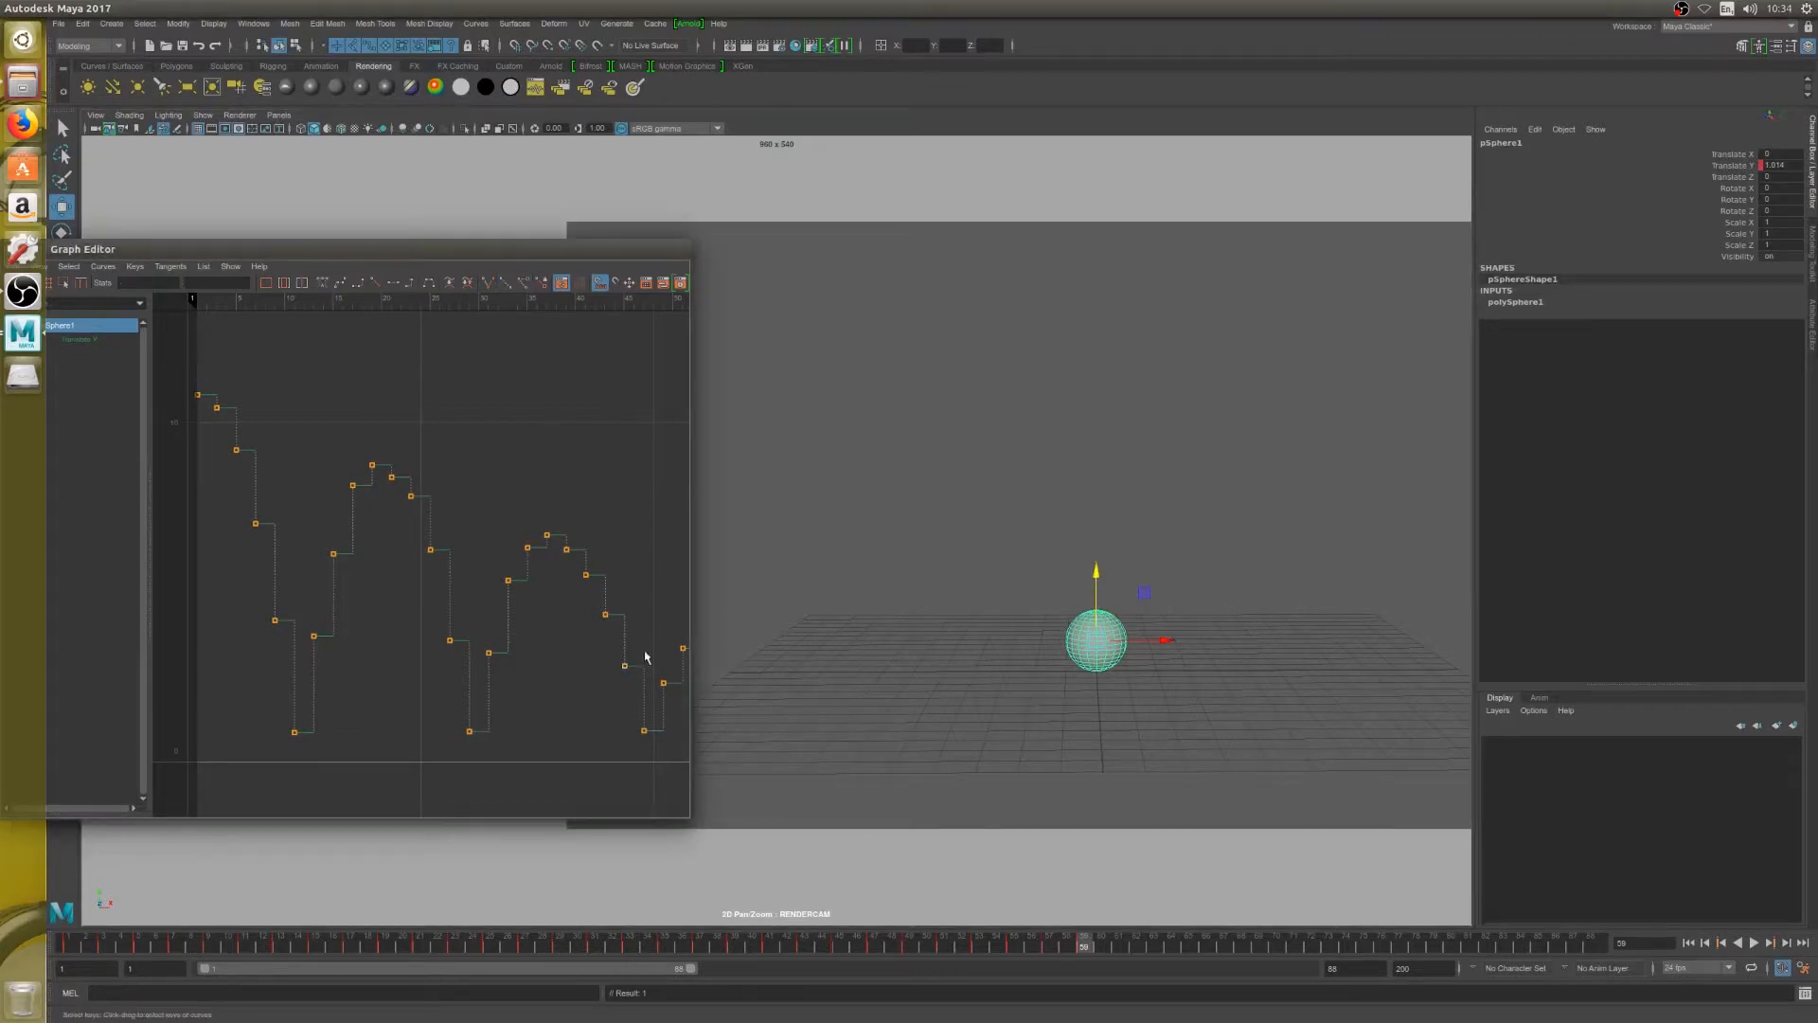
{"action": "left_click_drag", "start_coordinate": [517, 490], "coordinate": [554, 549]}
{"action": "key", "text": "a"}
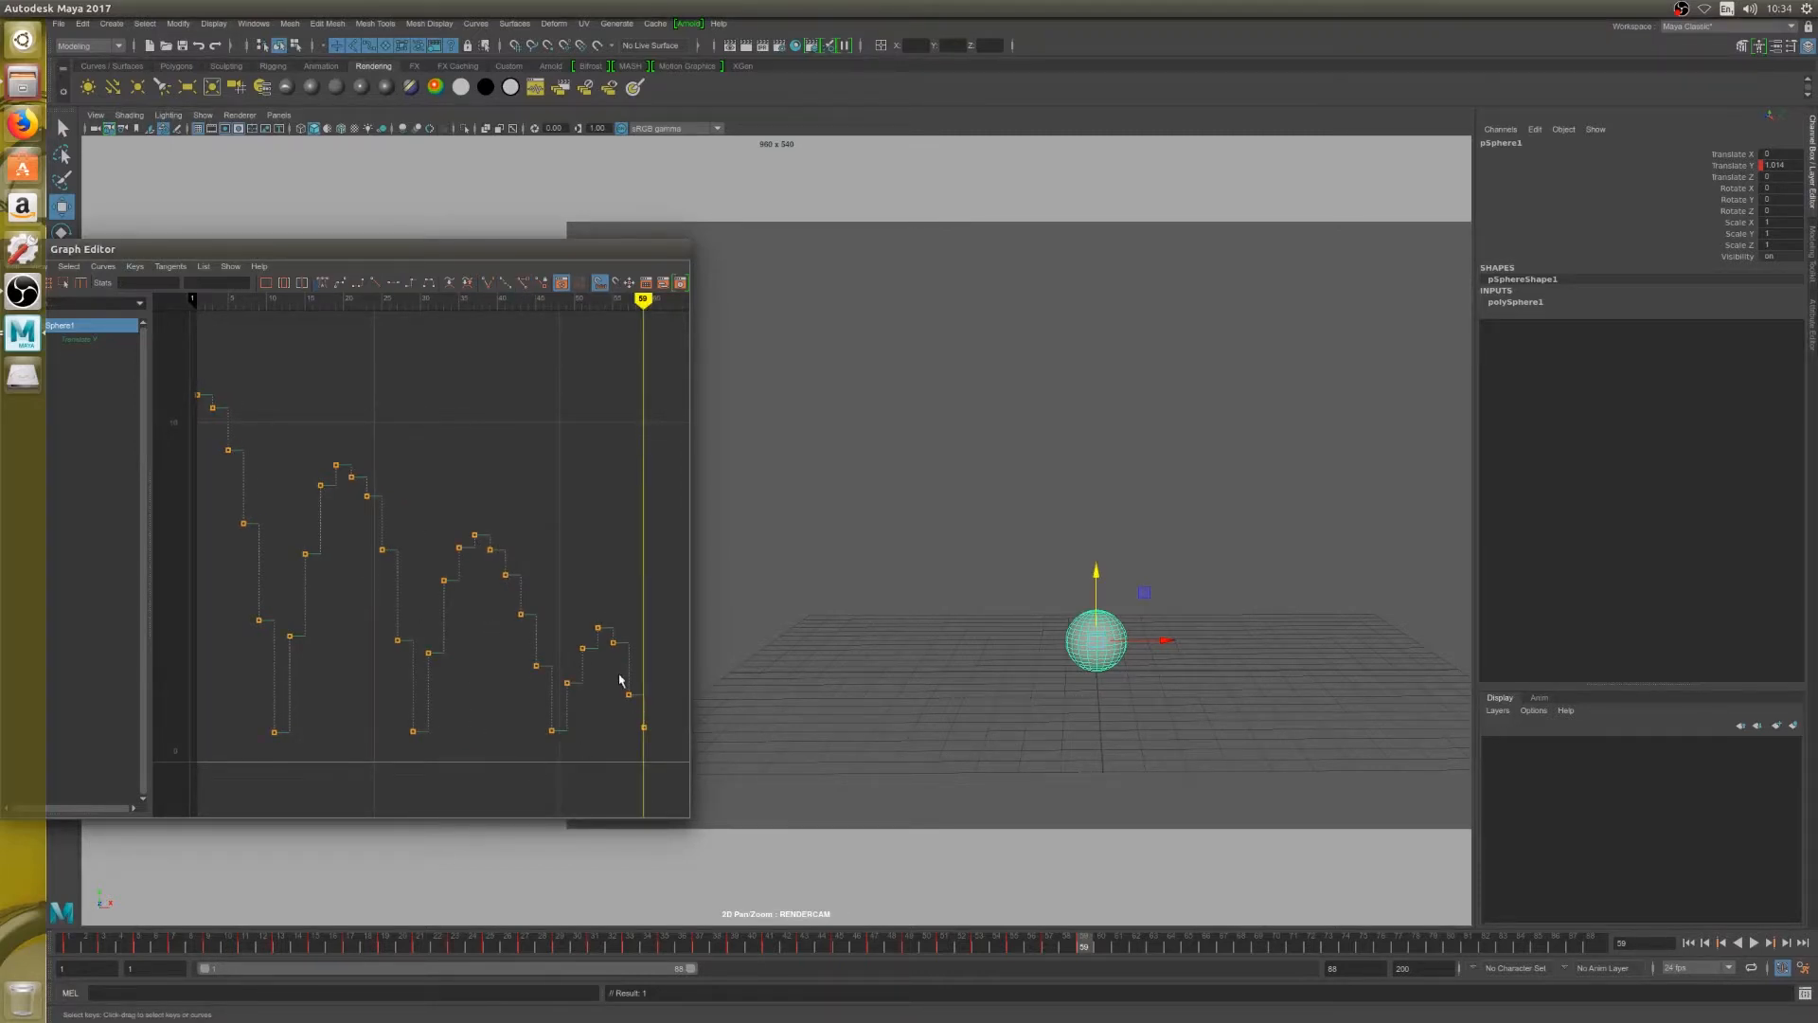
{"action": "left_click_drag", "start_coordinate": [621, 681], "coordinate": [639, 712]}
{"action": "middle_click_drag", "start_coordinate": [632, 692], "coordinate": [618, 643]}
{"action": "key", "text": "alt+comma"}
{"action": "key", "text": "alt+comma"}
{"action": "key", "text": "alt+period"}
{"action": "key", "text": "alt+period"}
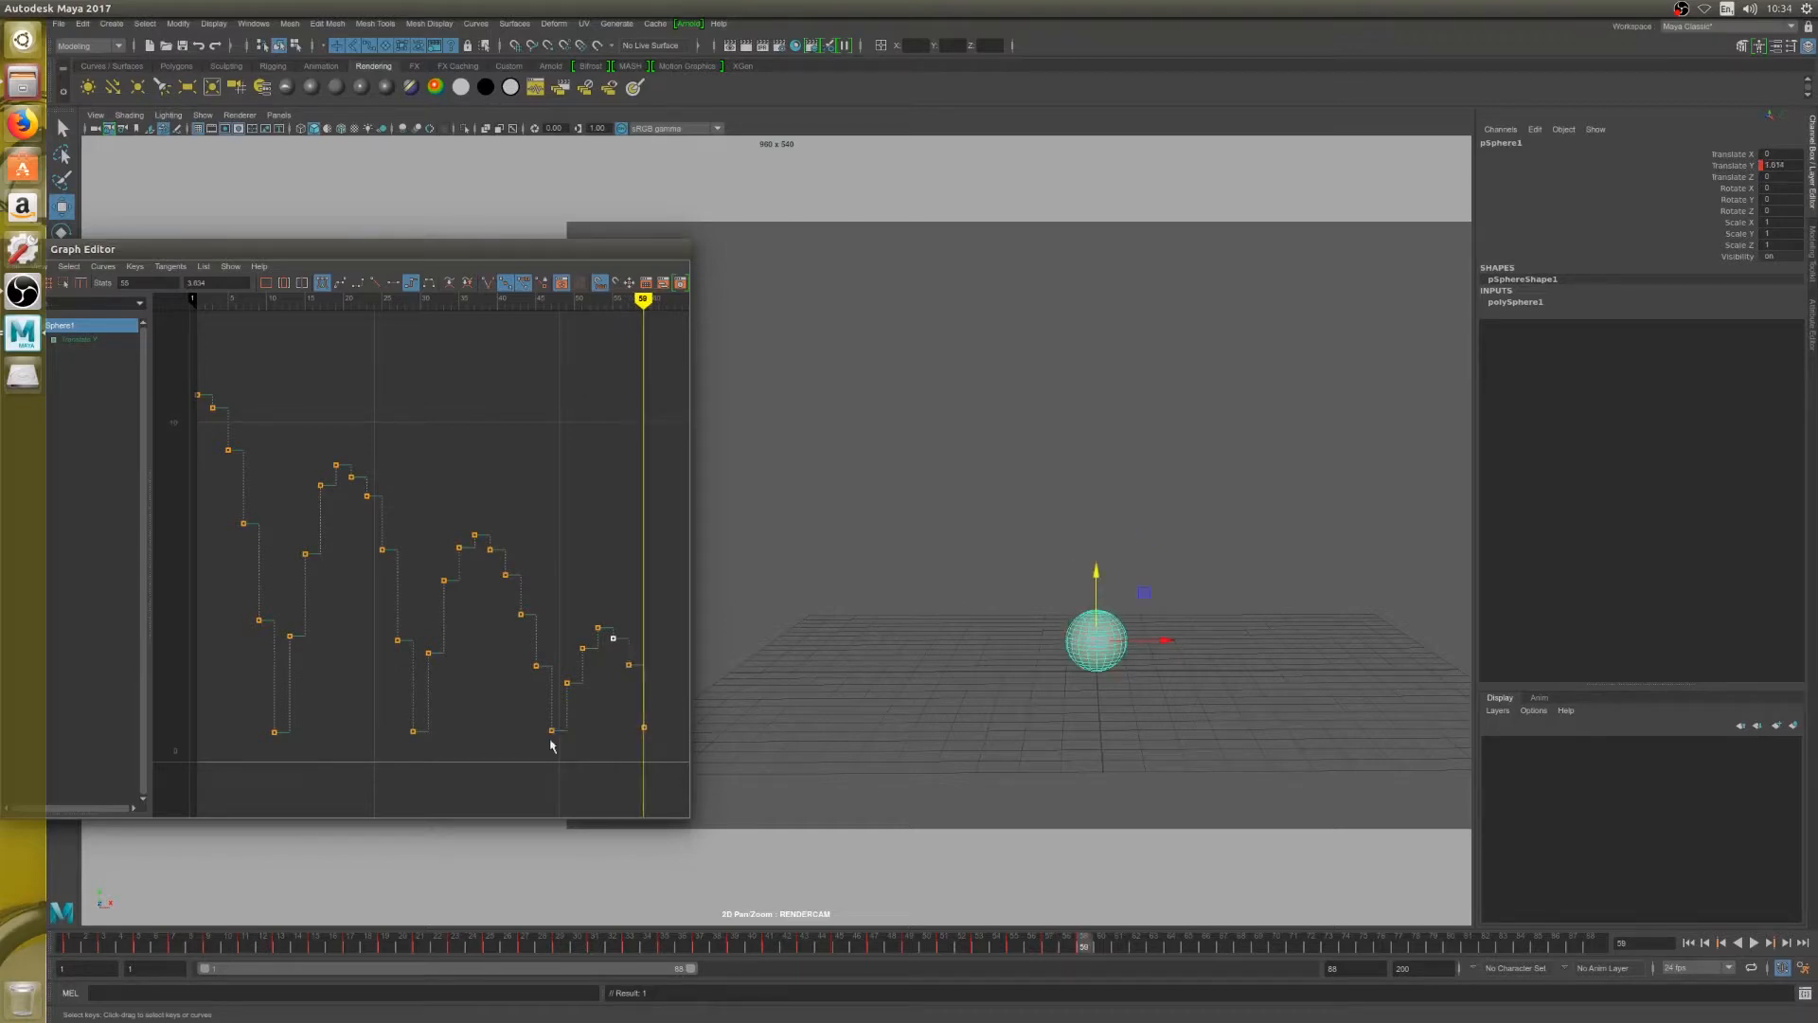
Step back and forth through the fourth bounce up to frame 59 to check its spacing
{"action": "key", "text": "alt+comma"}
{"action": "key", "text": "alt+comma"}
{"action": "key", "text": "alt+comma"}
{"action": "key", "text": "alt+comma"}
{"action": "key", "text": "alt+comma"}
{"action": "key", "text": "alt+comma"}
{"action": "key", "text": "alt+period"}
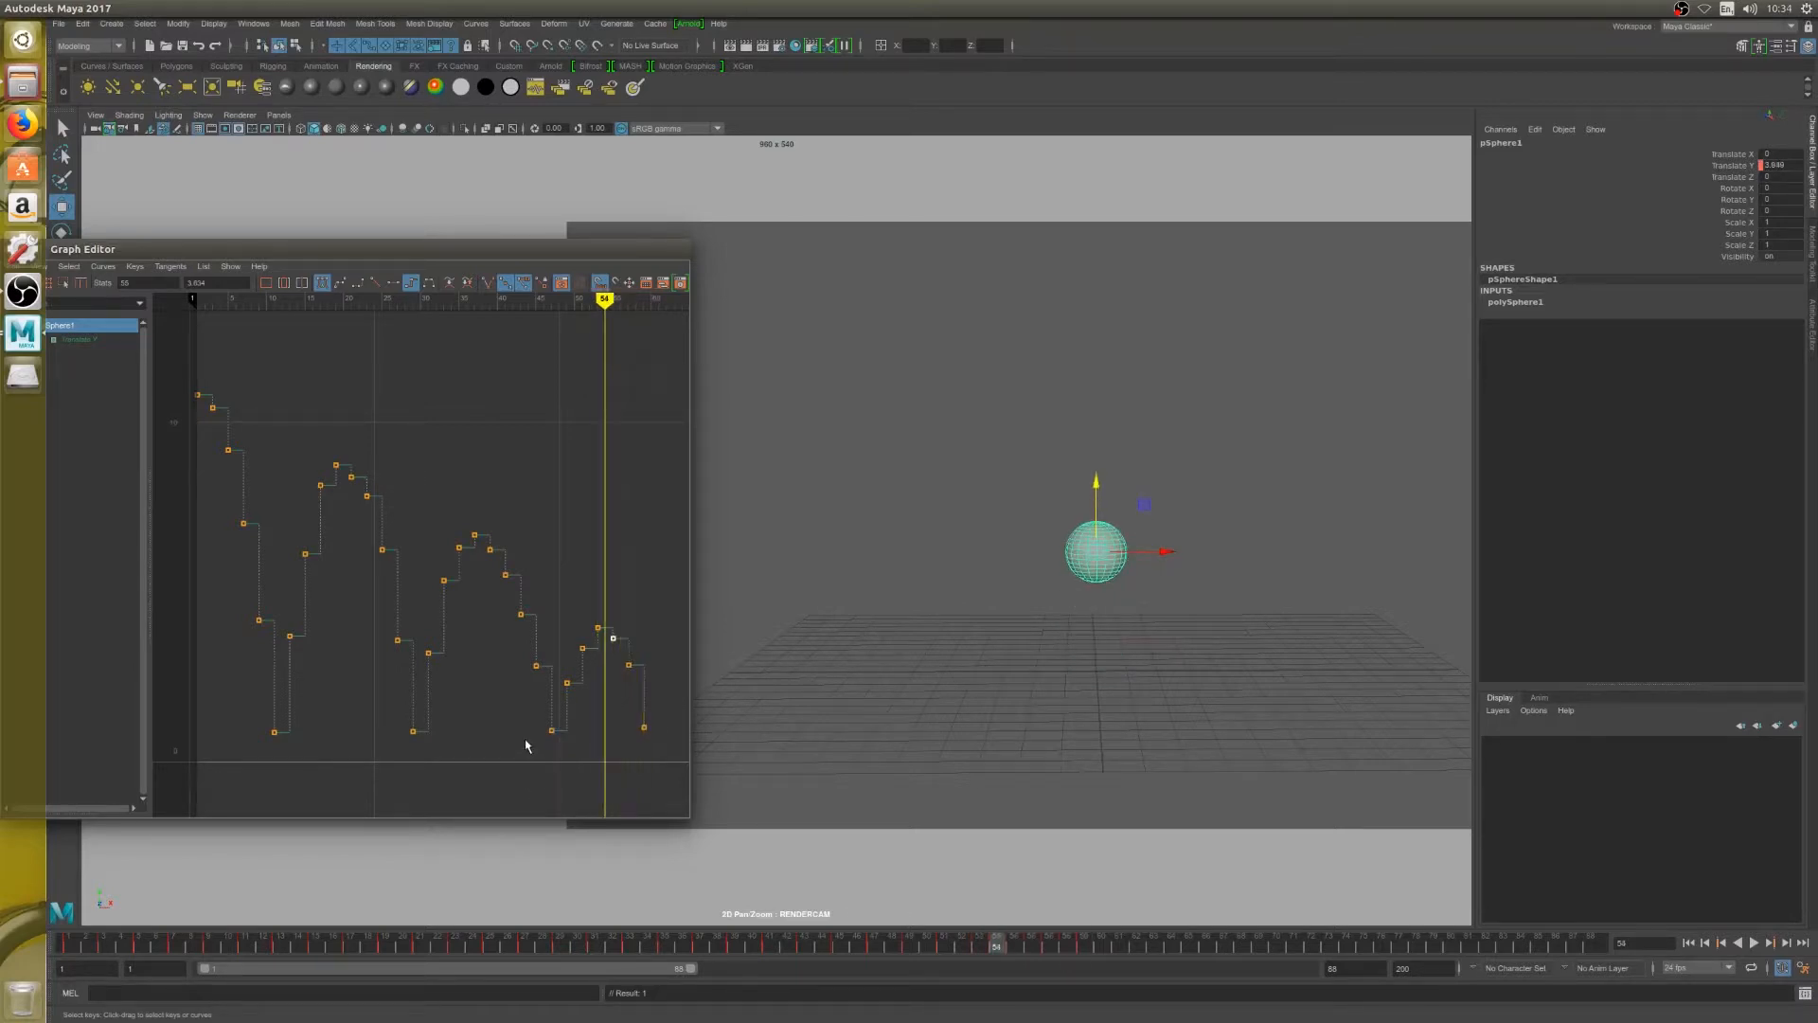
{"action": "key", "text": "alt+period"}
{"action": "key", "text": "alt+period"}
{"action": "key", "text": "alt+period"}
Lower the sphere to the ground on frame 61 and key Translate Y at about 0.95
{"action": "key", "text": "alt+period"}
{"action": "key", "text": "alt+period"}
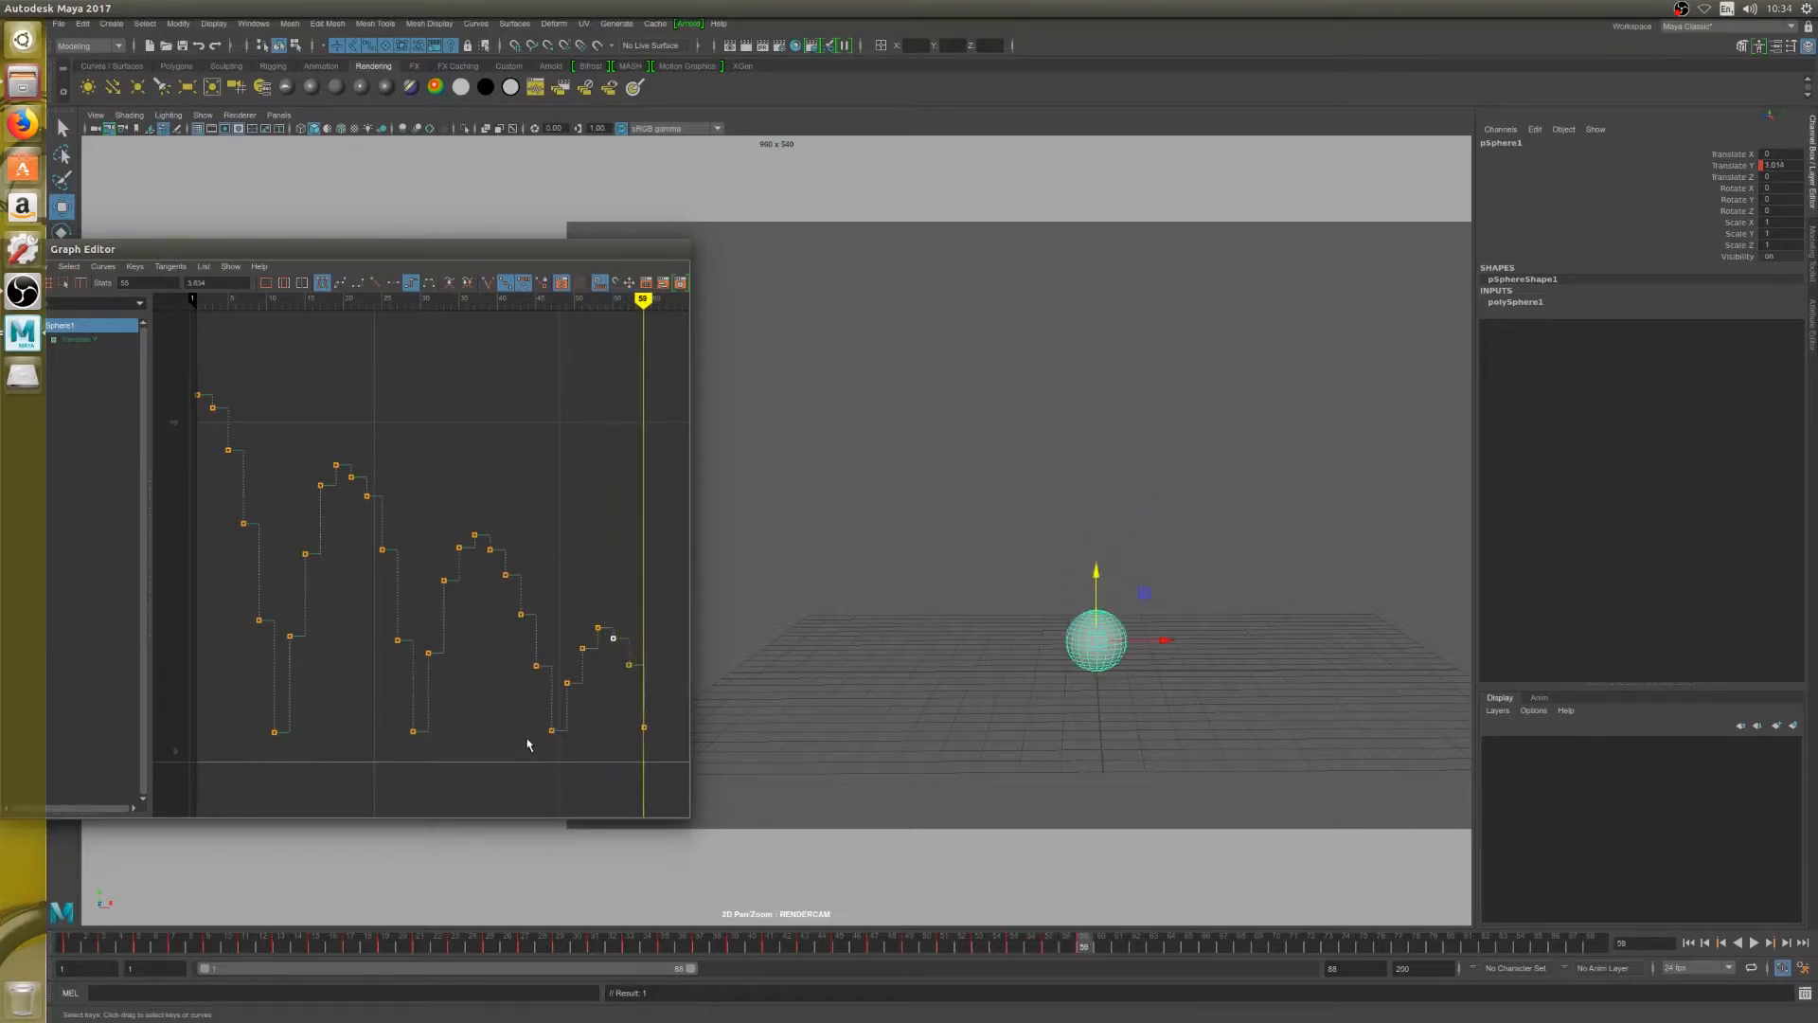
{"action": "key", "text": "alt+period"}
{"action": "key", "text": "alt+period"}
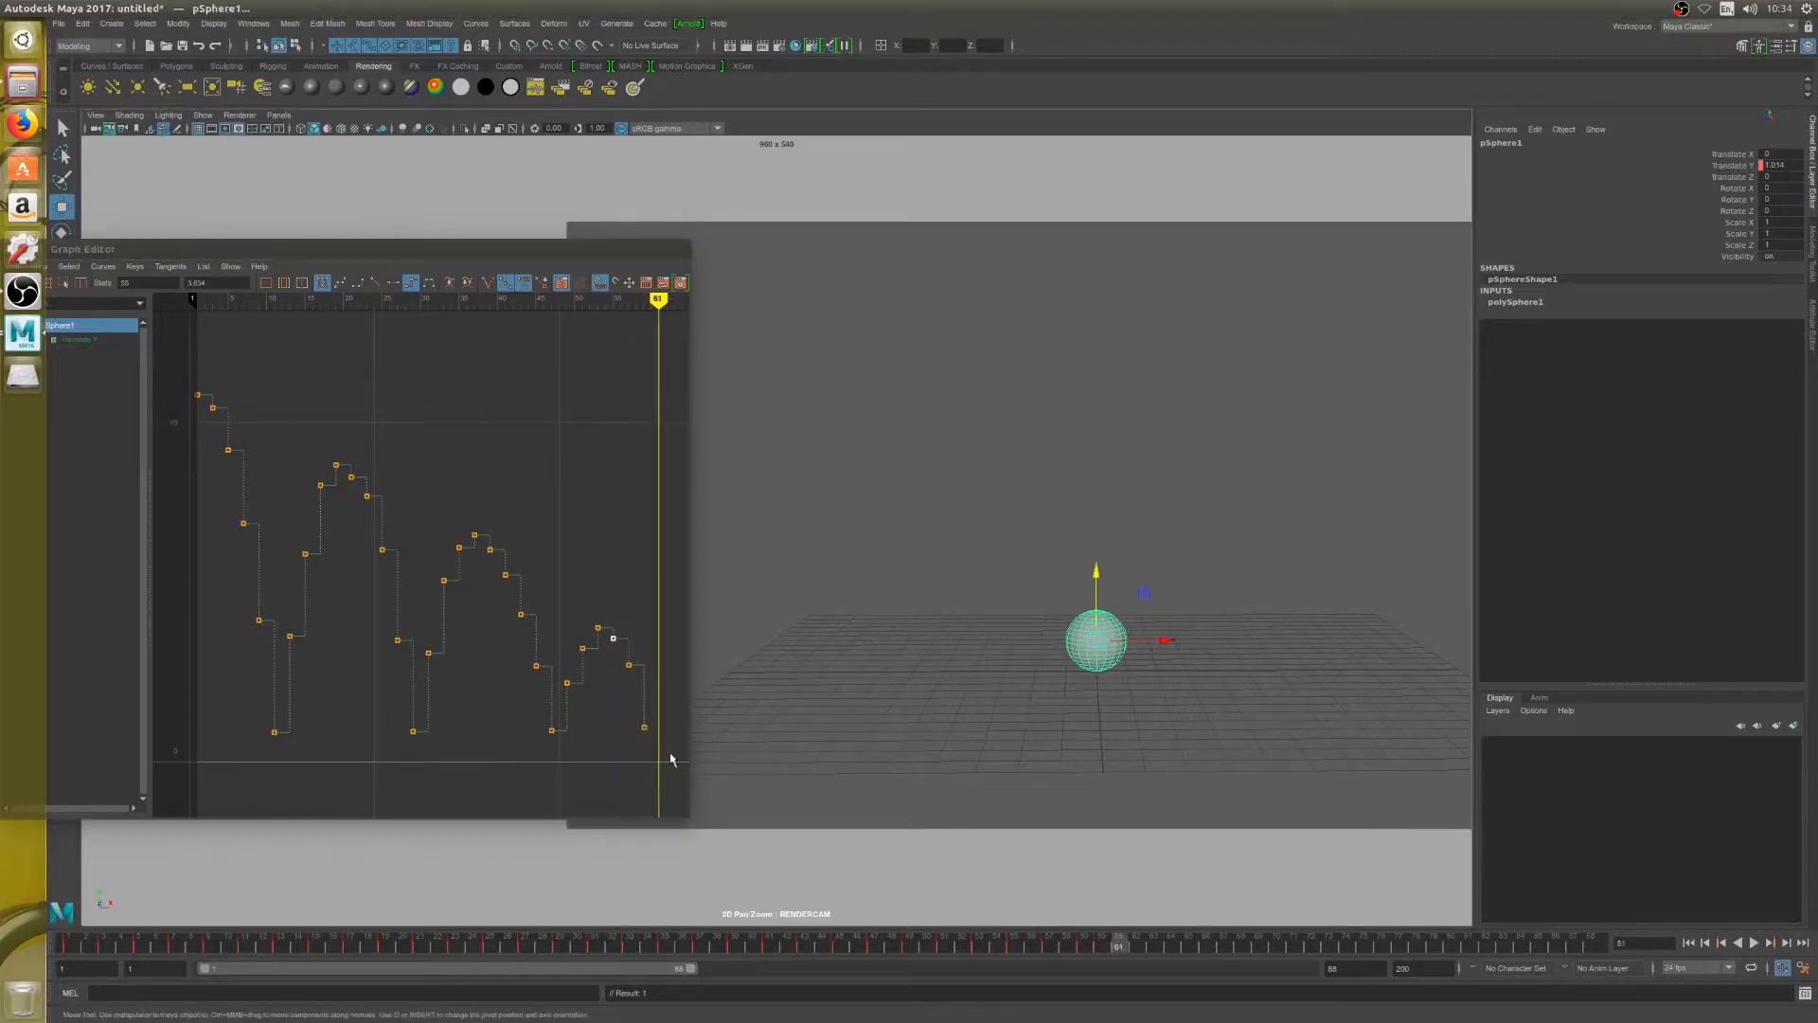
{"action": "key", "text": "ctrl+z"}
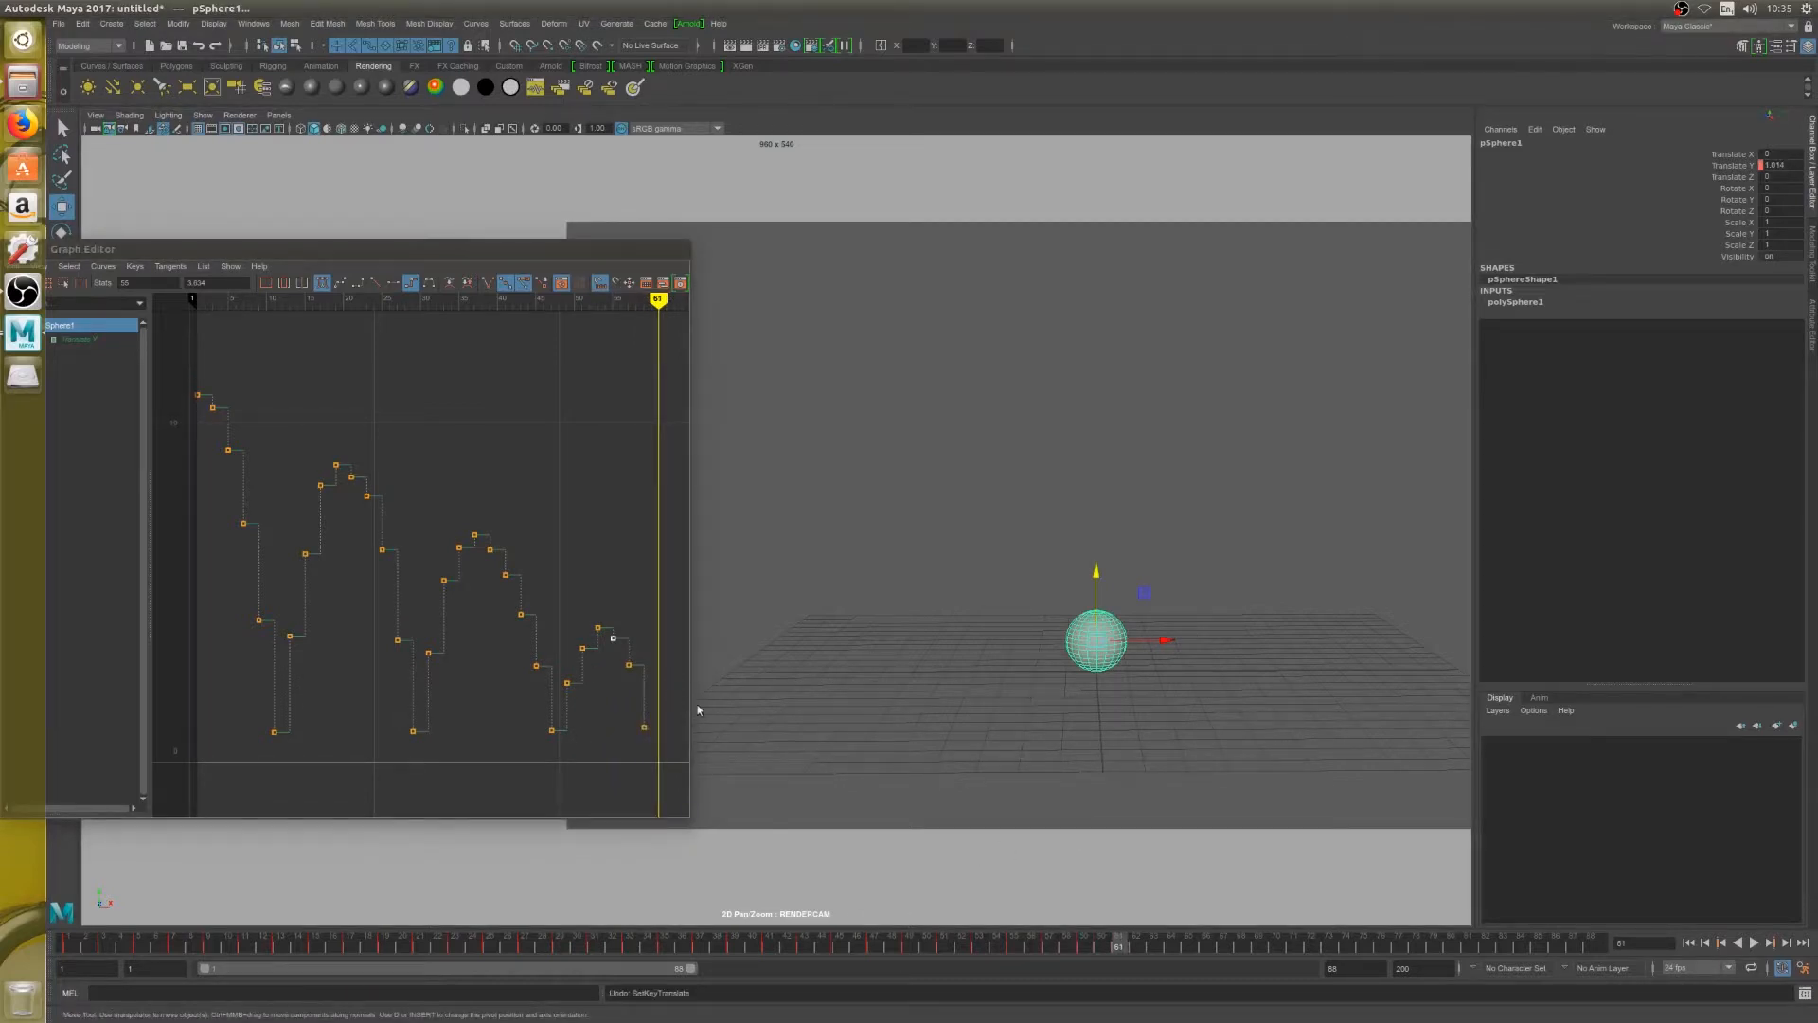
{"action": "left_click_drag", "start_coordinate": [1094, 576], "coordinate": [1101, 572]}
{"action": "key", "text": "shift+w"}
Raise the fourth fall's keys on frames 59 and 57, set frame 55 to about 3.7, and fit the curve
{"action": "left_click_drag", "start_coordinate": [638, 712], "coordinate": [652, 740]}
{"action": "middle_click_drag", "start_coordinate": [652, 737], "coordinate": [649, 688]}
{"action": "left_click_drag", "start_coordinate": [613, 651], "coordinate": [637, 675]}
{"action": "middle_click_drag", "start_coordinate": [640, 680], "coordinate": [632, 647]}
{"action": "left_click_drag", "start_coordinate": [598, 600], "coordinate": [621, 649]}
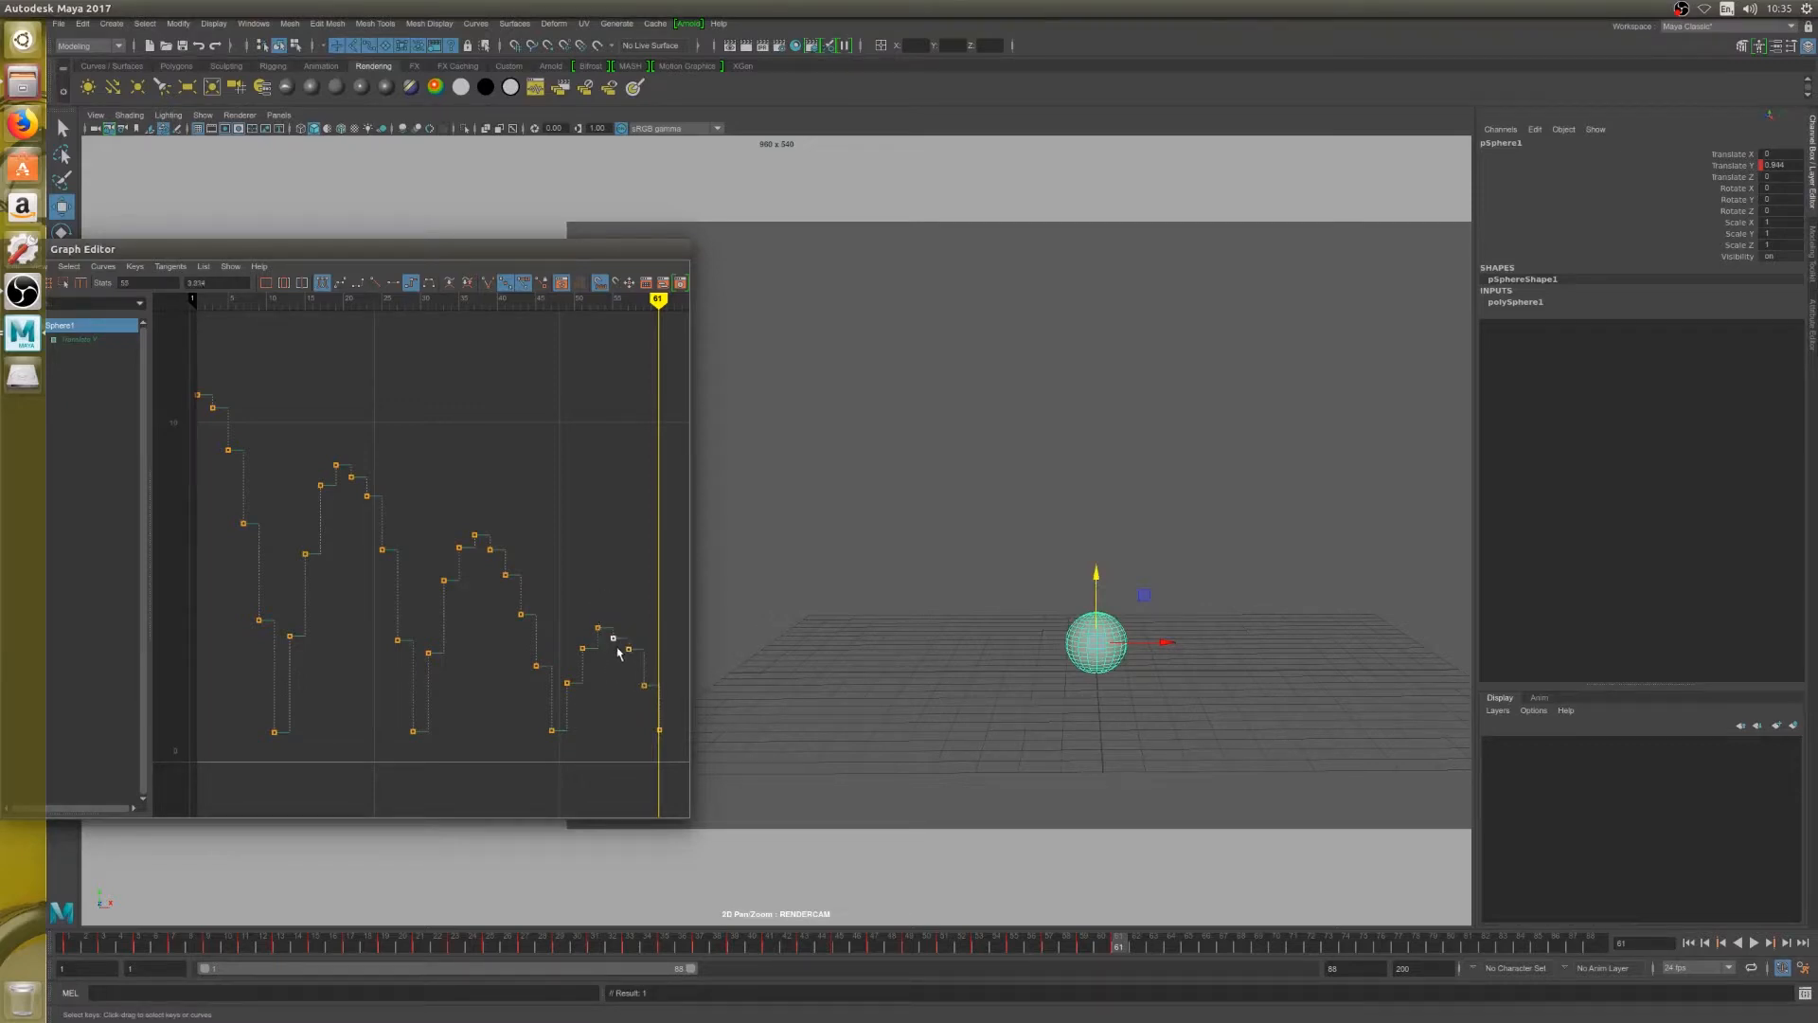
{"action": "key", "text": "a"}
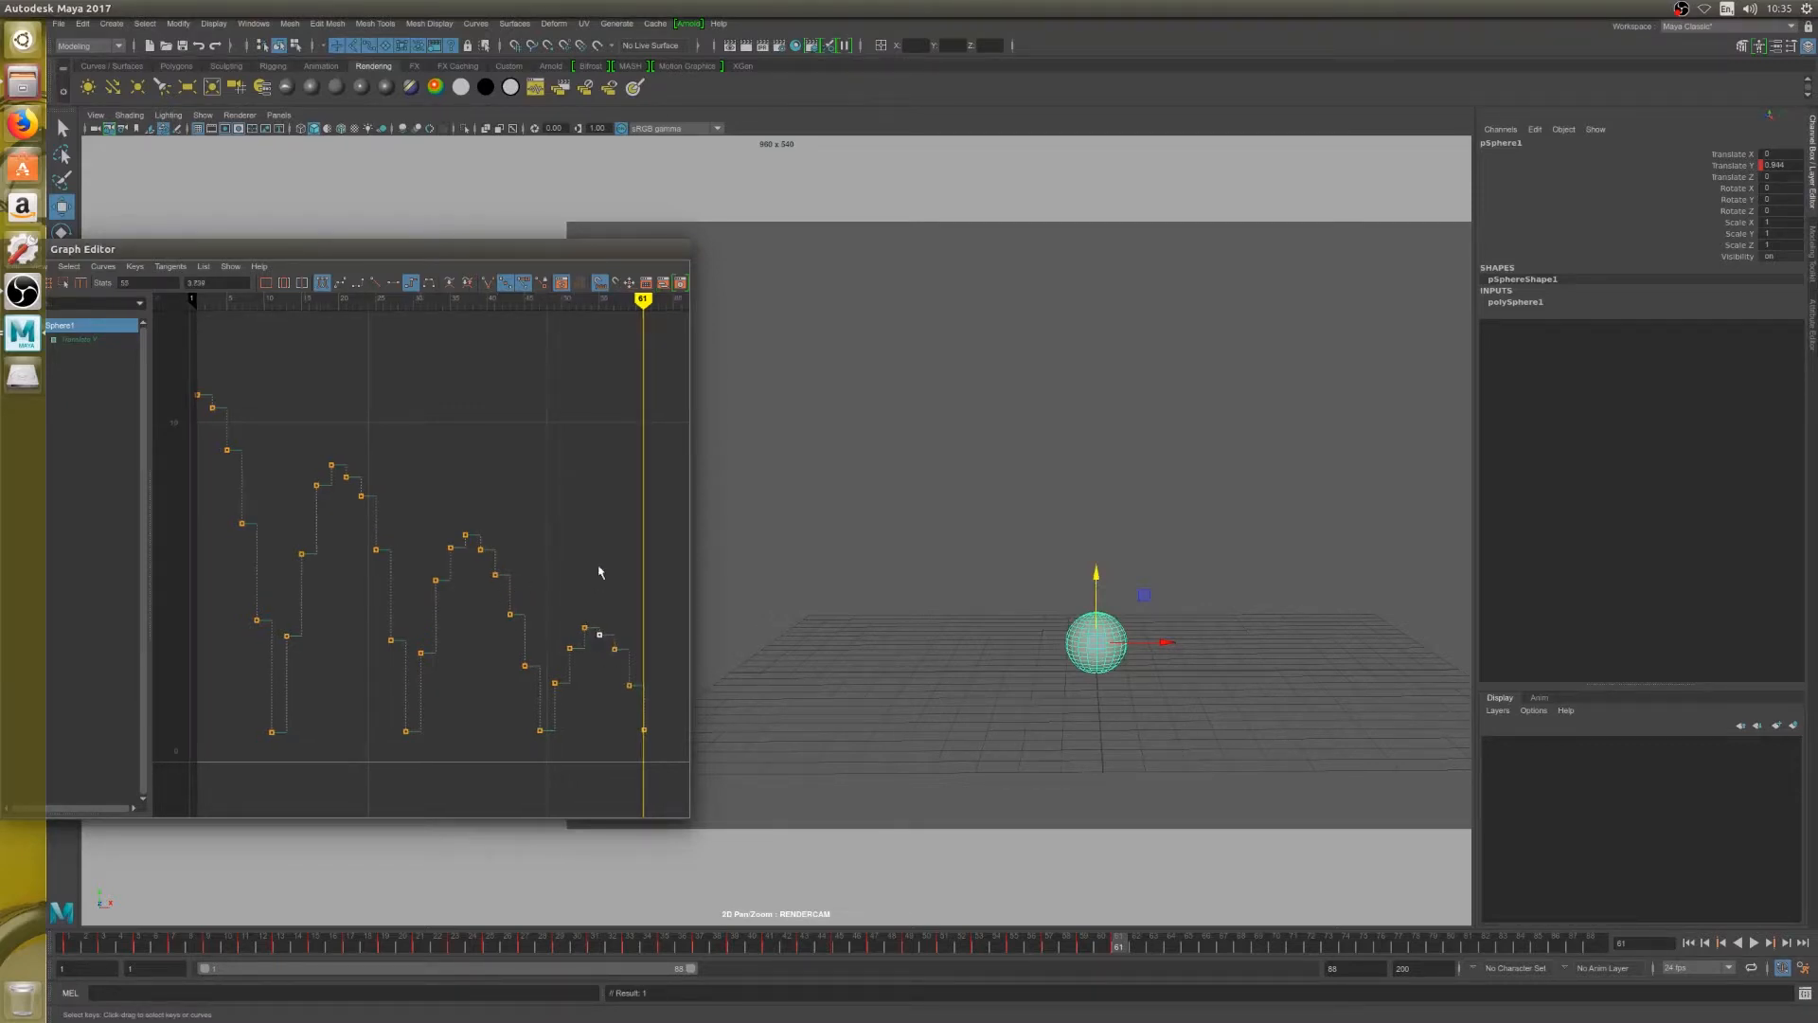
Play the animation from the start to review the timing of all the bounces, and return to the beginning
{"action": "left_click", "coordinate": [1688, 942]}
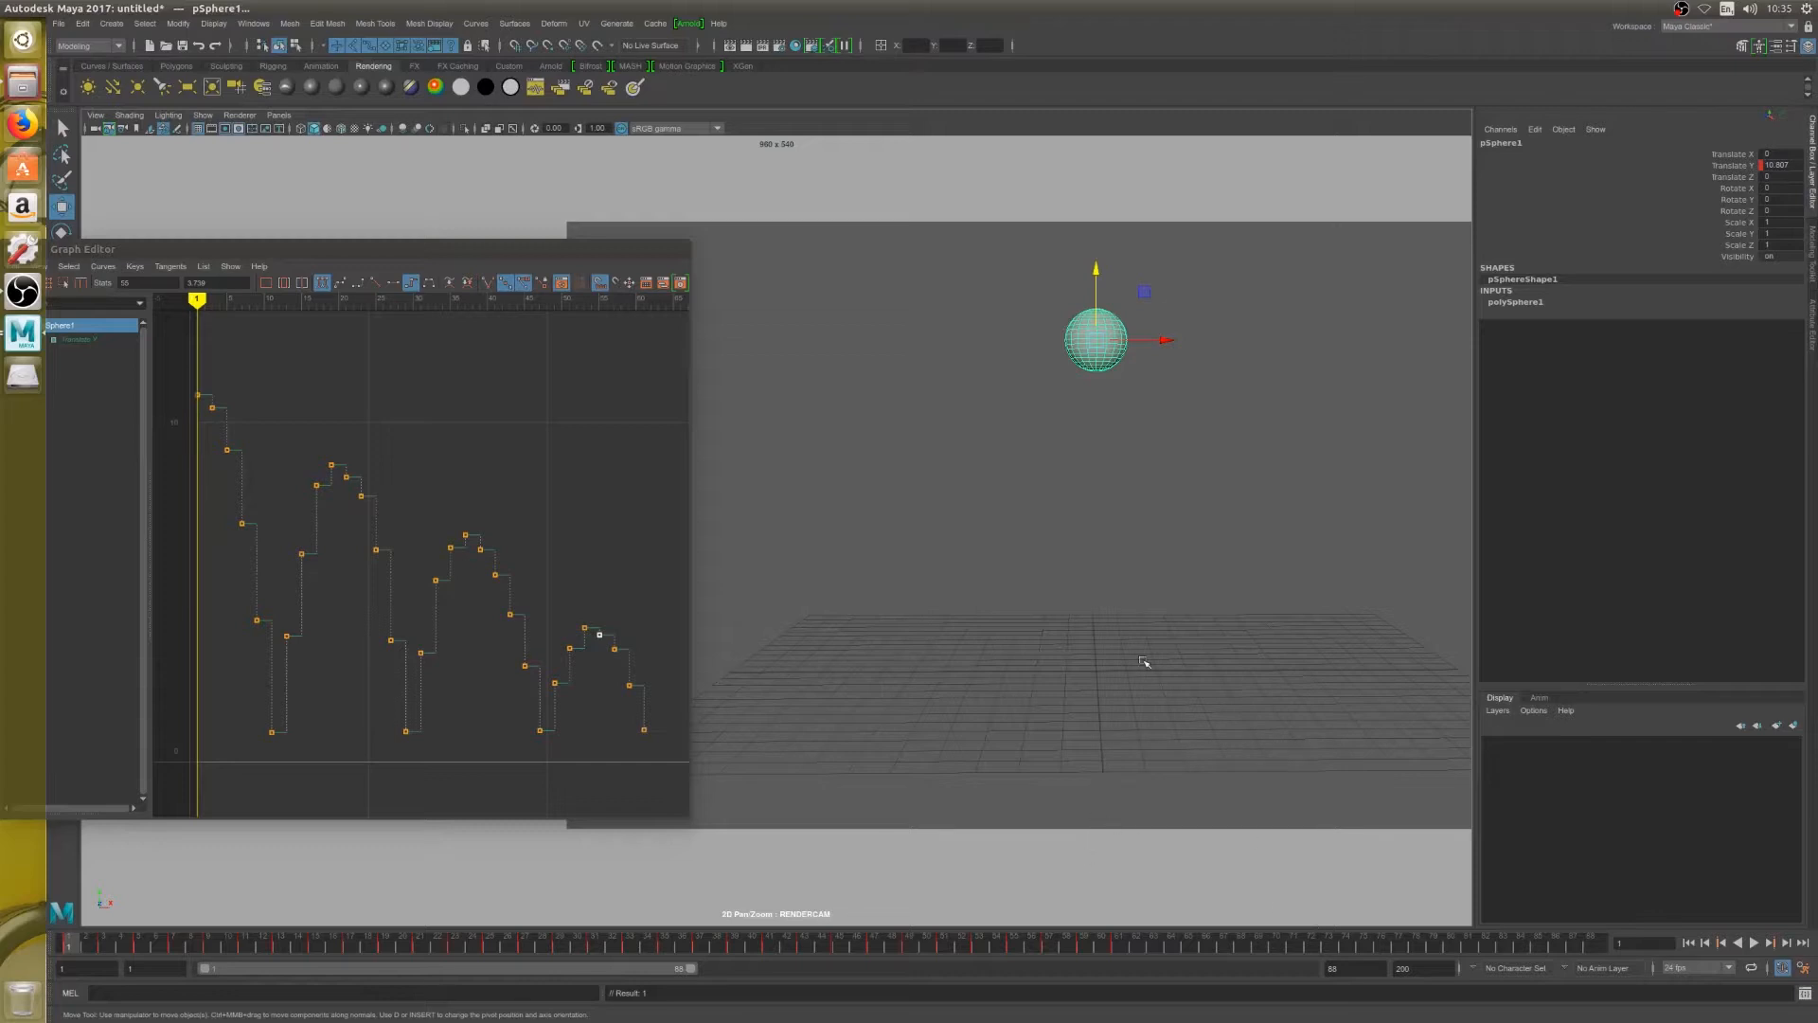
{"action": "key", "text": "alt+v"}
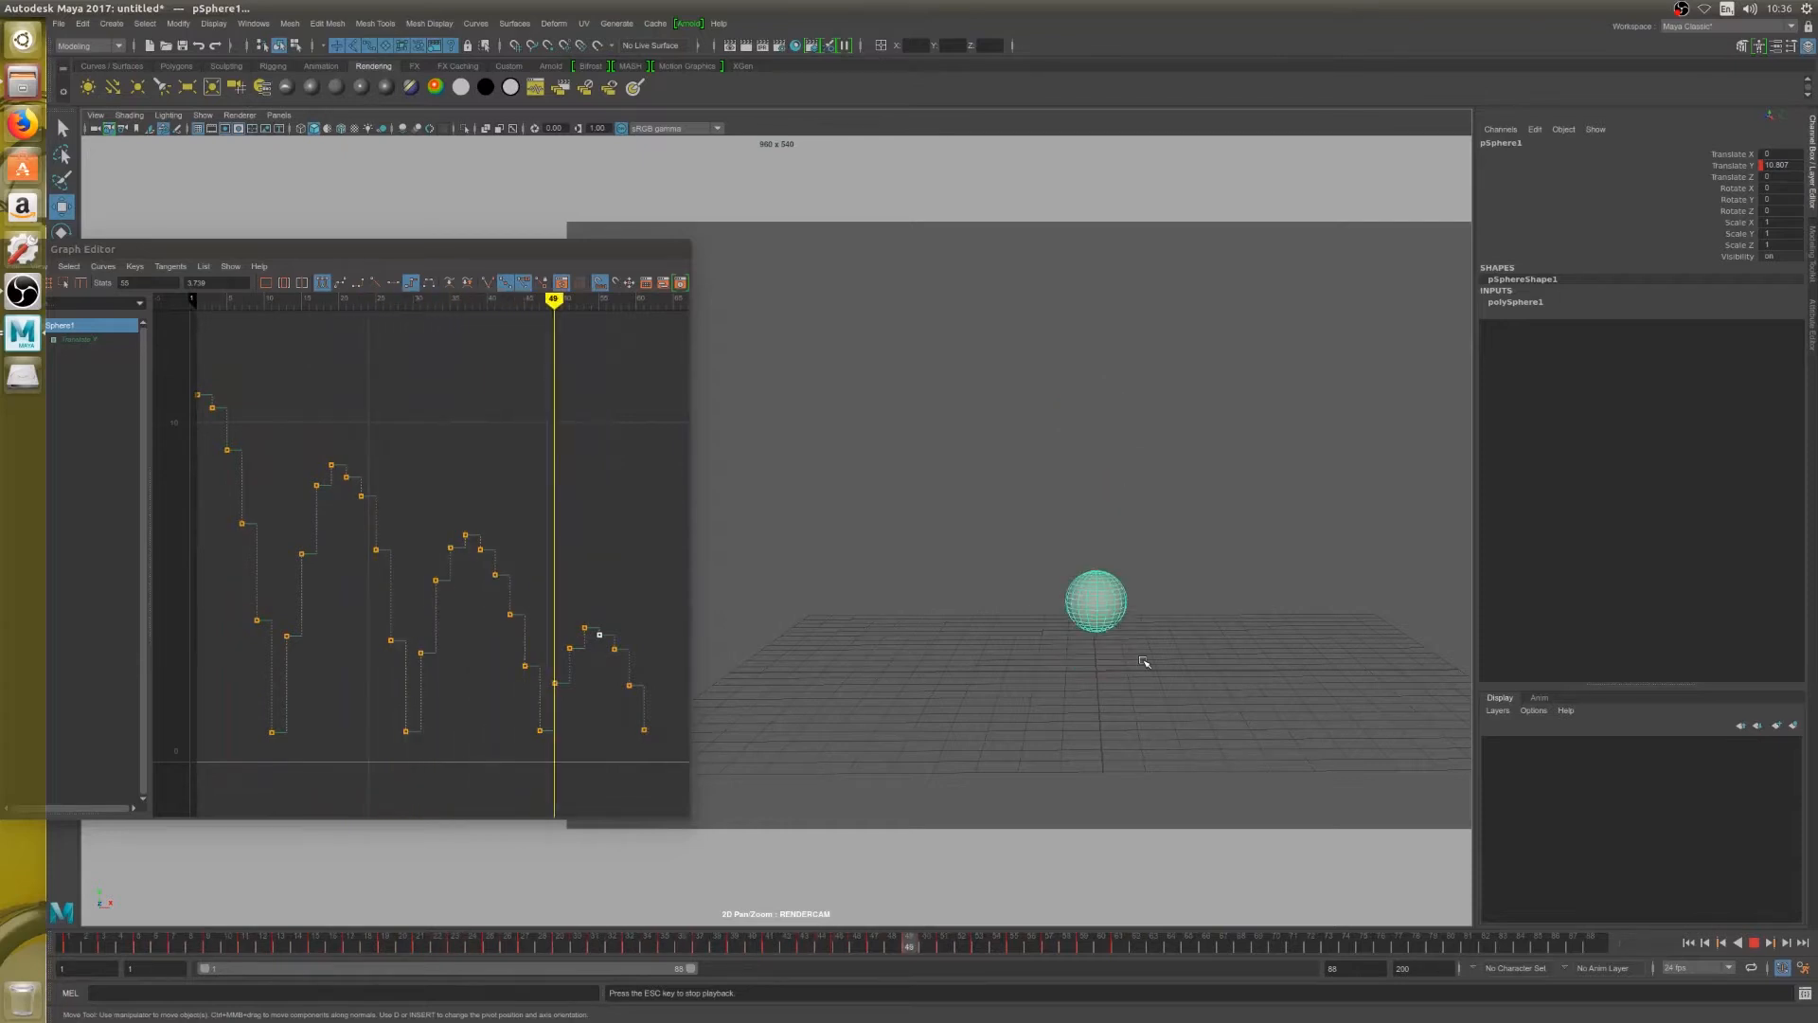
{"action": "key", "text": "Escape"}
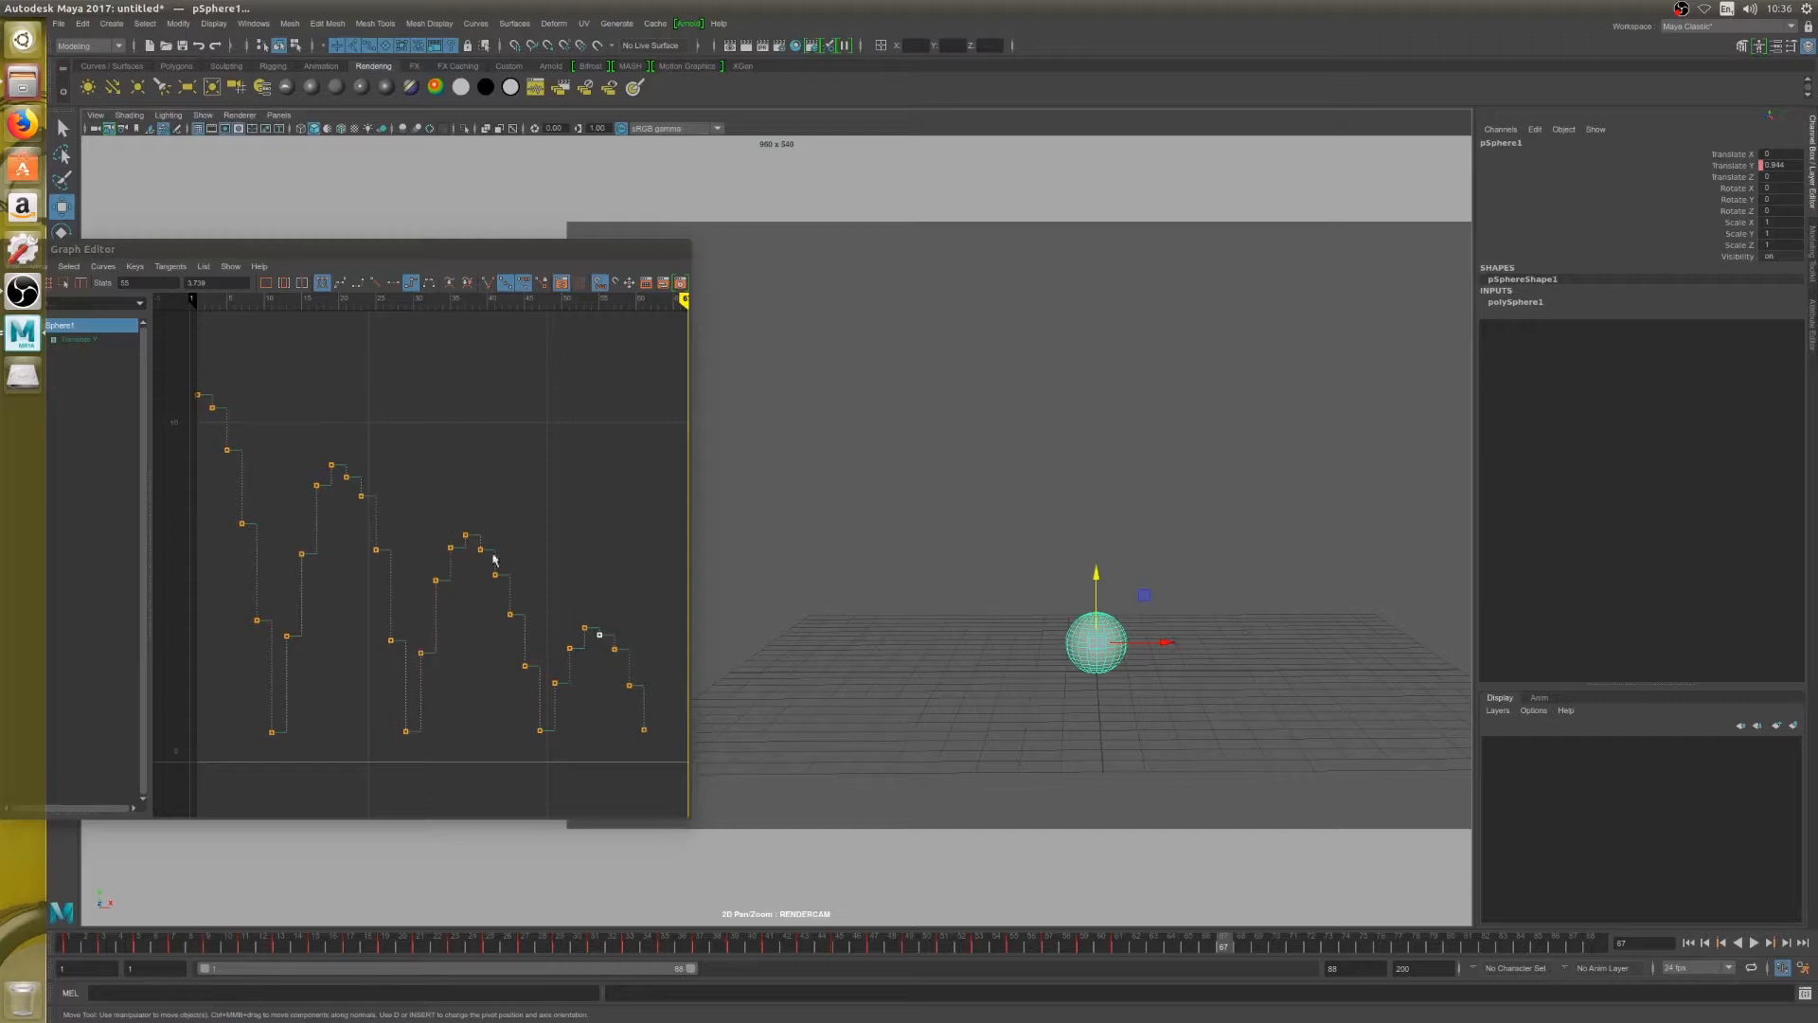
{"action": "left_click_drag", "start_coordinate": [492, 298], "coordinate": [194, 432]}
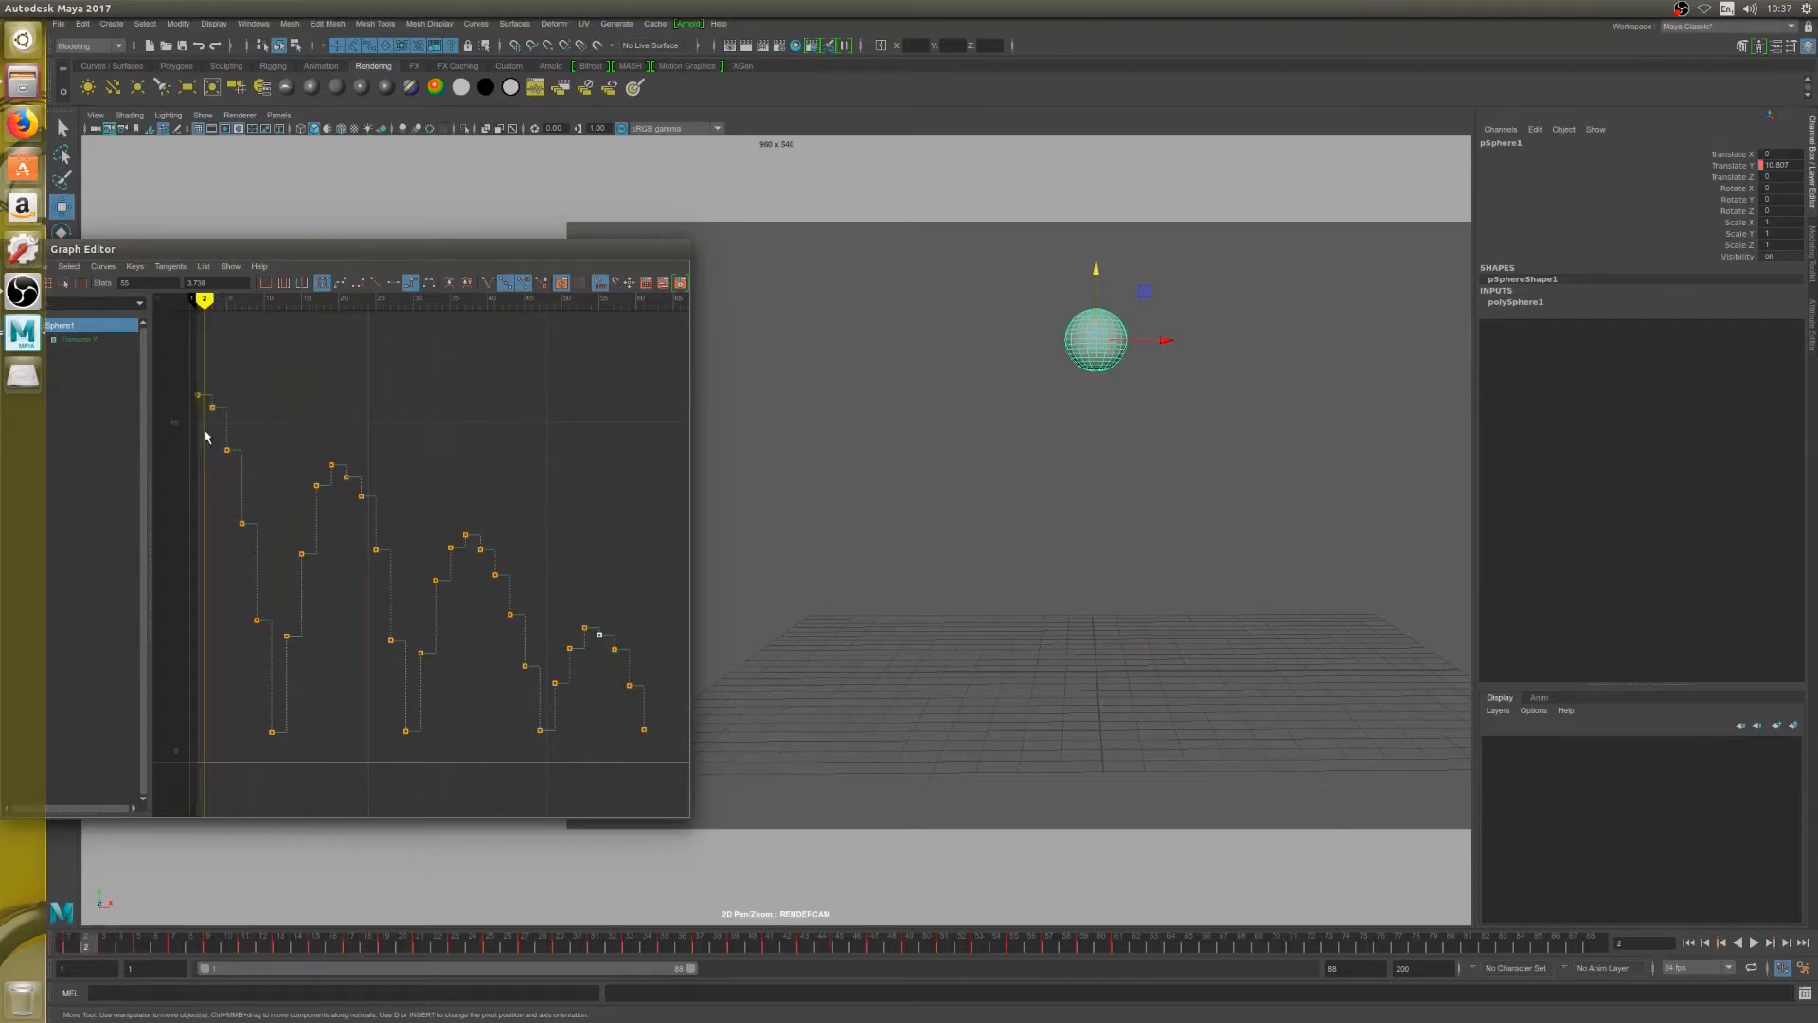
{"action": "key", "text": "alt+v"}
{"action": "left_click", "coordinate": [195, 306]}
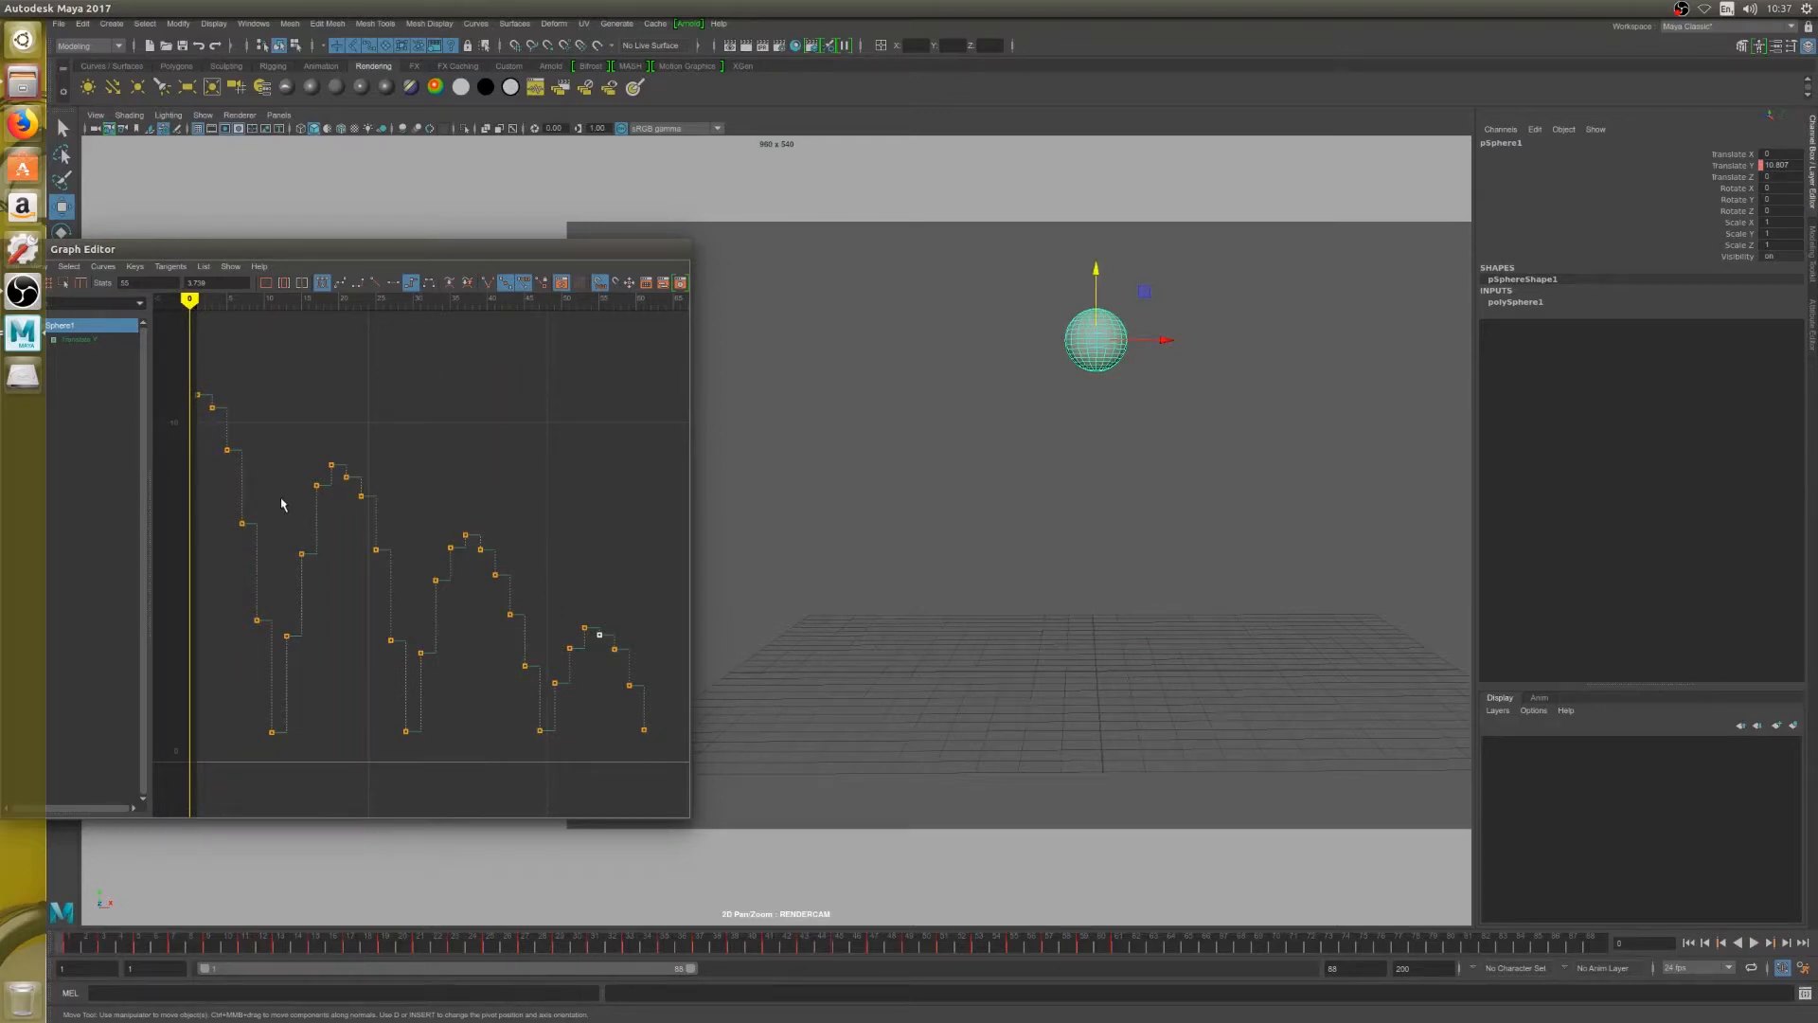
Step through the first fall and second bounce from frame 1 to frame 29 to examine the spacing
{"action": "key", "text": "alt+period"}
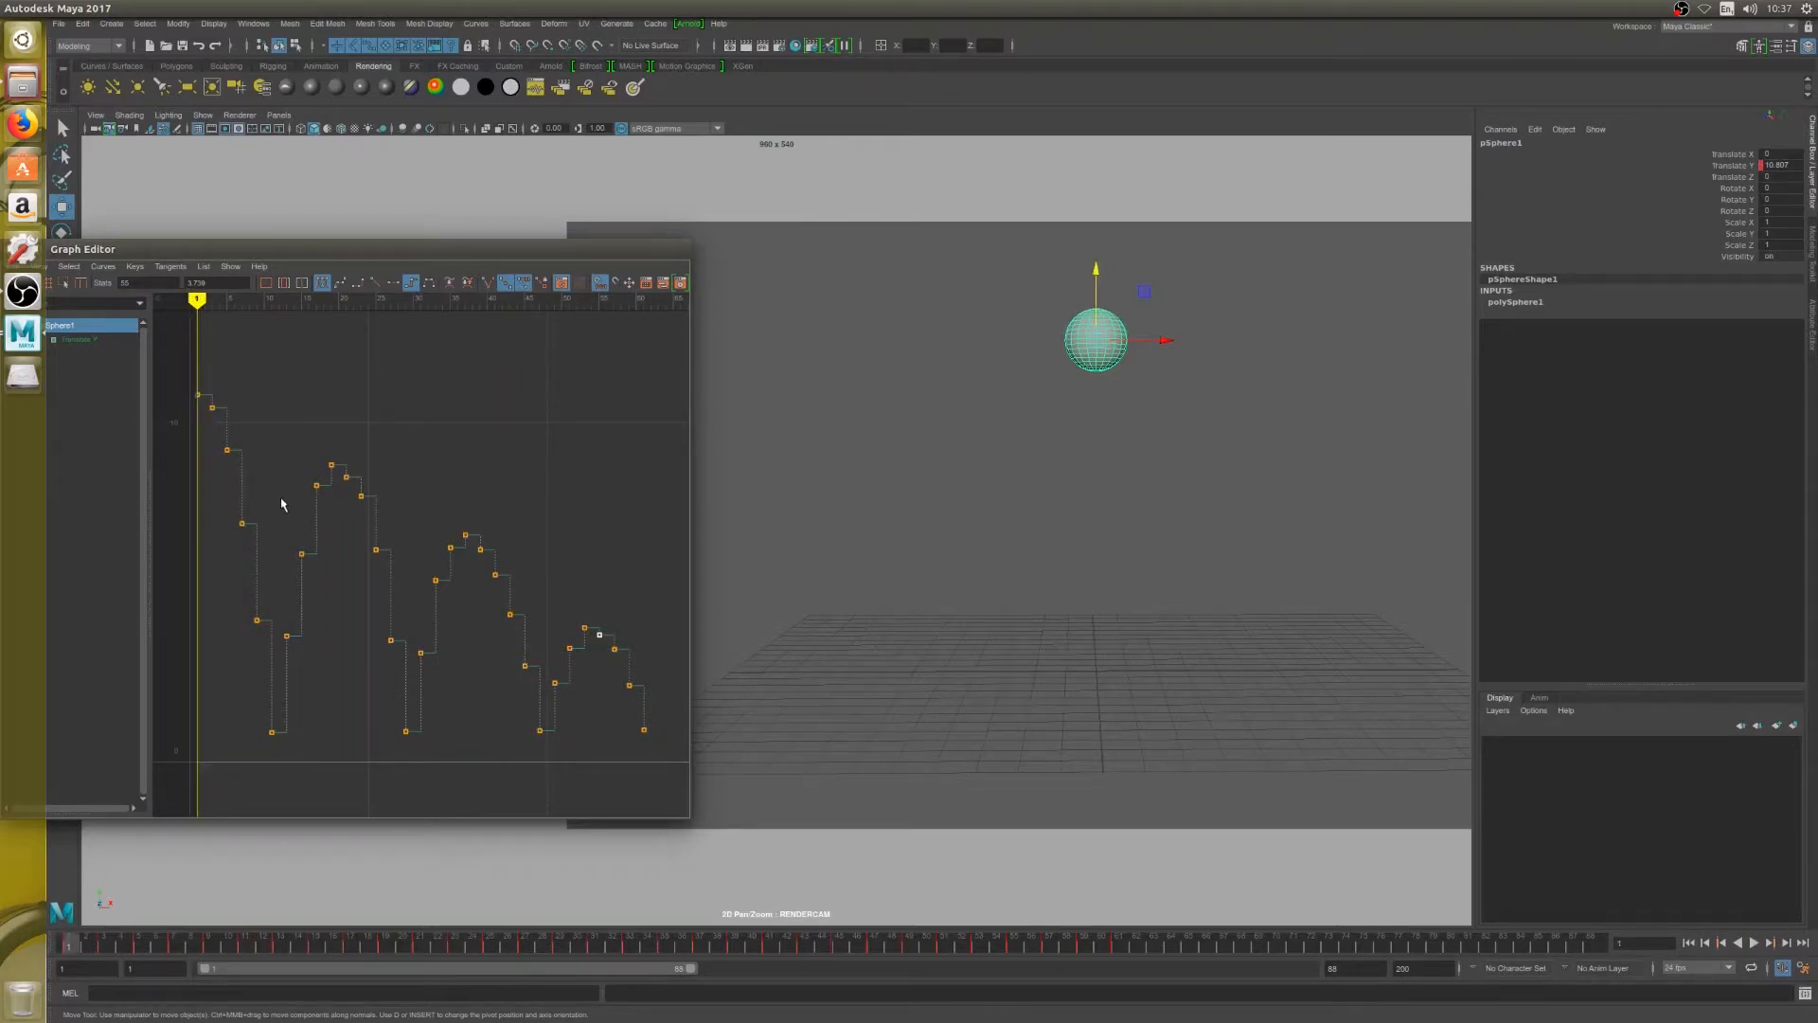
{"action": "key", "text": "alt+period"}
{"action": "key", "text": "alt+period"}
{"action": "key", "text": "alt+period"}
{"action": "key", "text": "alt+period"}
{"action": "key", "text": "alt+period"}
{"action": "key", "text": "alt+period"}
{"action": "key", "text": "alt+period"}
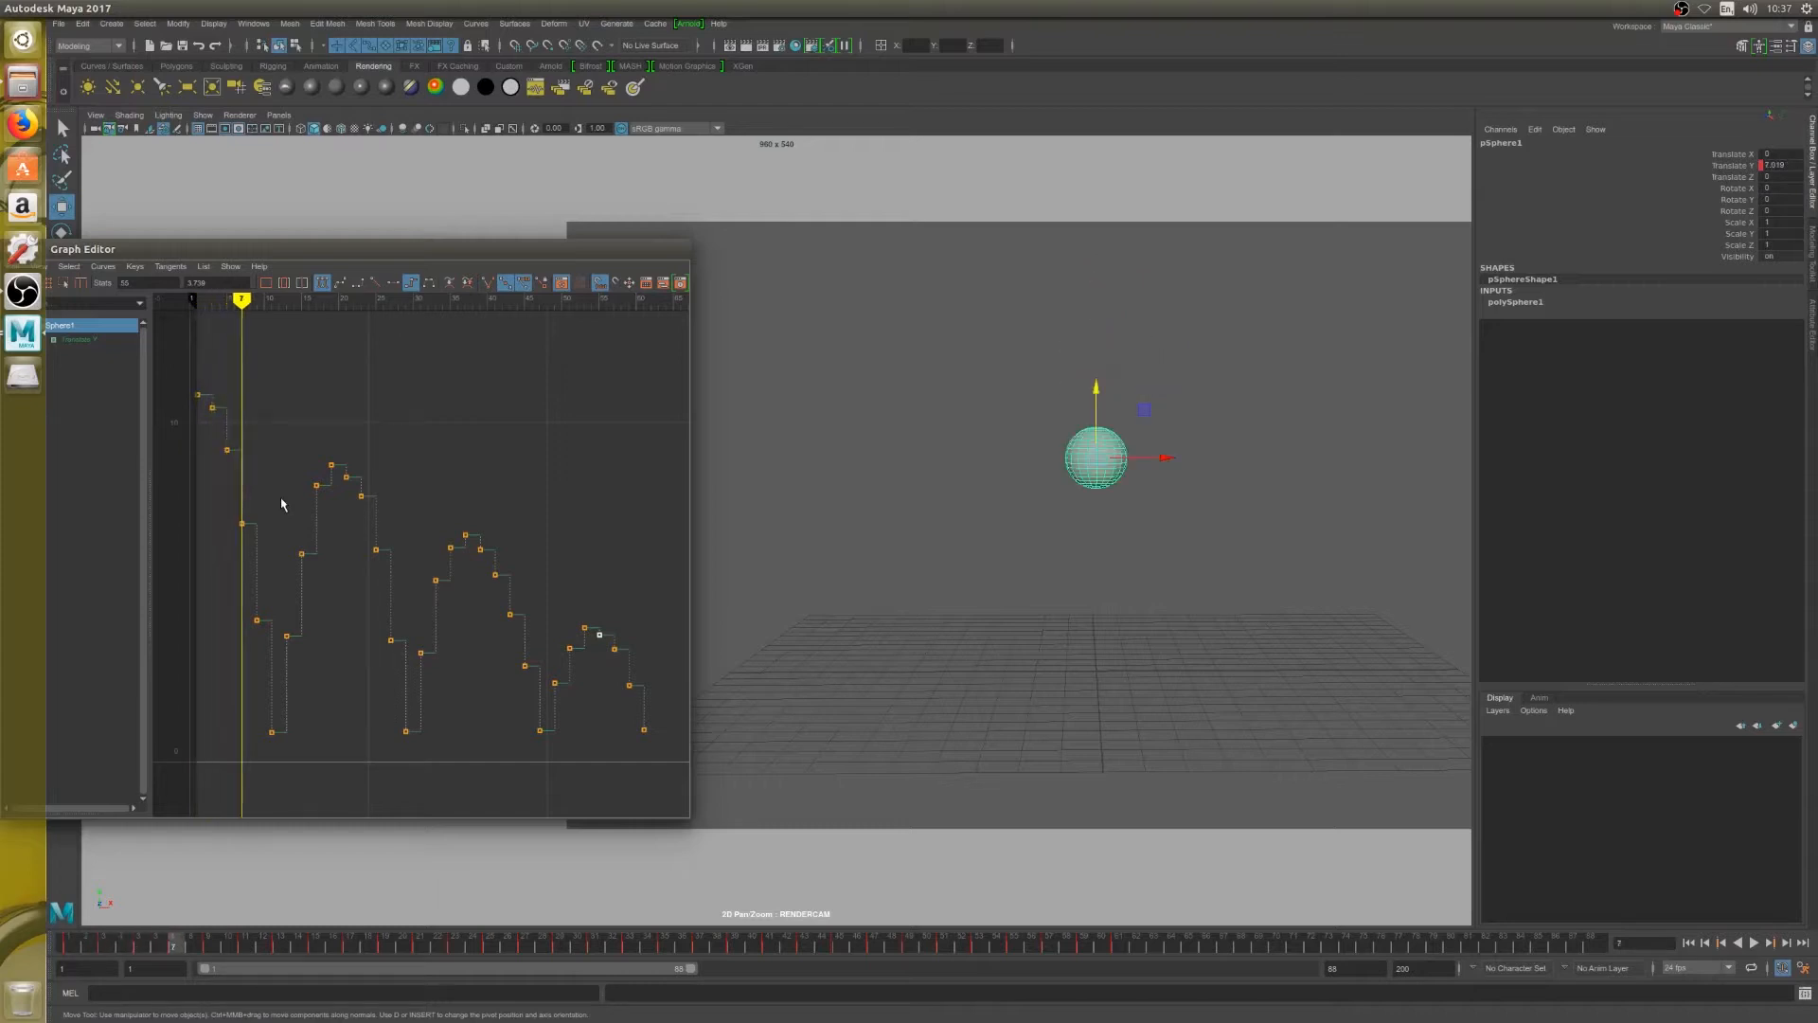
{"action": "key", "text": "alt+period"}
{"action": "key", "text": "alt+period"}
{"action": "key", "text": "alt+period"}
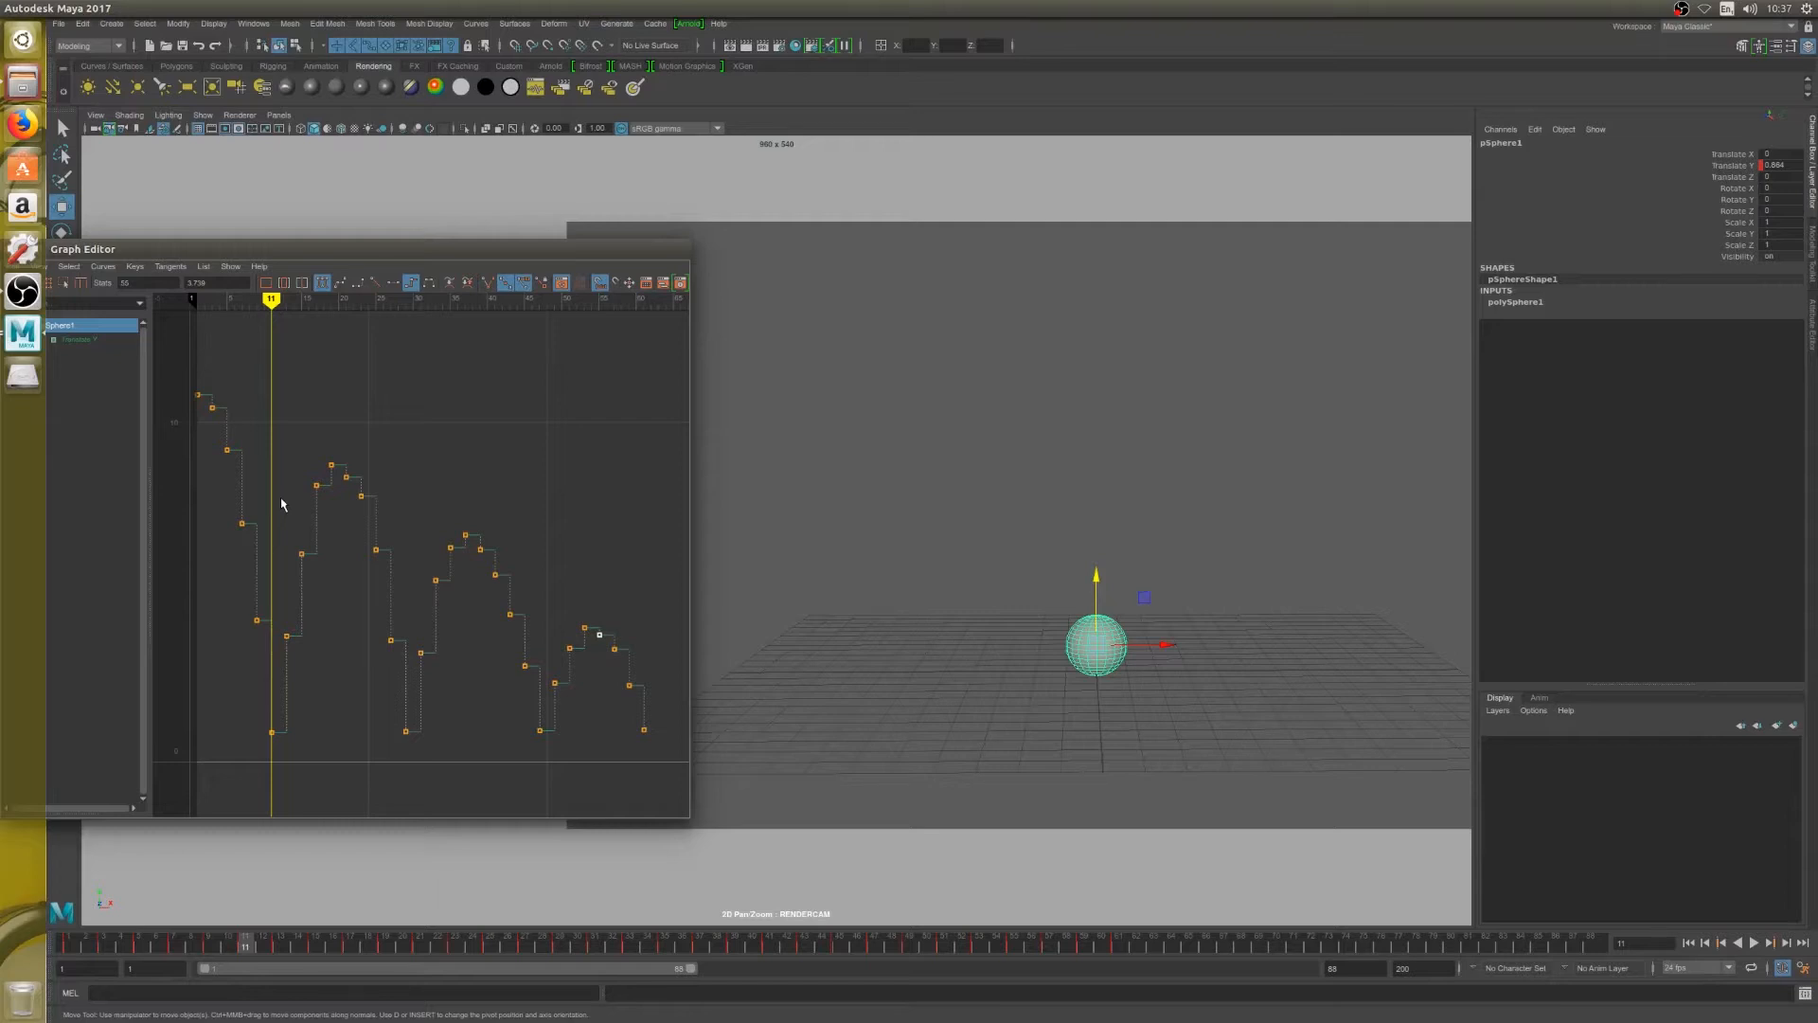
{"action": "key", "text": "alt+period"}
{"action": "key", "text": "alt+period"}
{"action": "key", "text": "alt+period"}
{"action": "key", "text": "alt+period"}
{"action": "key", "text": "alt+period"}
{"action": "key", "text": "alt+period"}
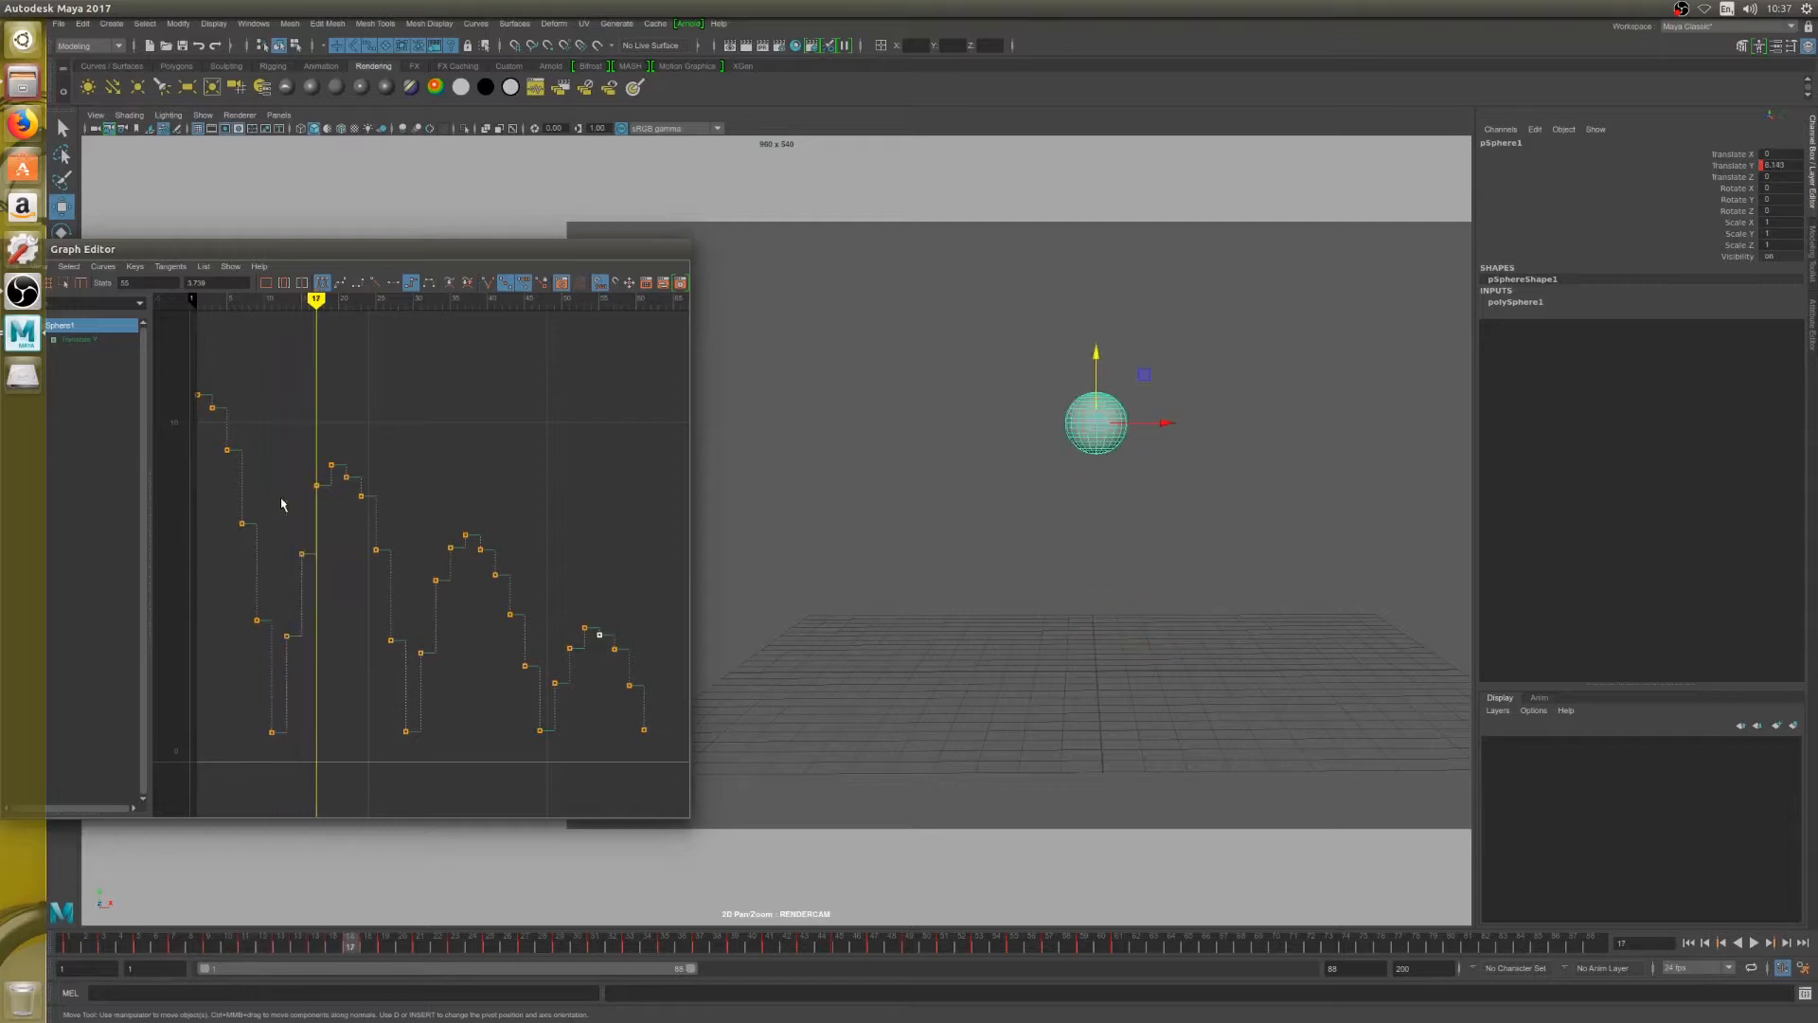
{"action": "key", "text": "alt+period"}
{"action": "key", "text": "alt+period"}
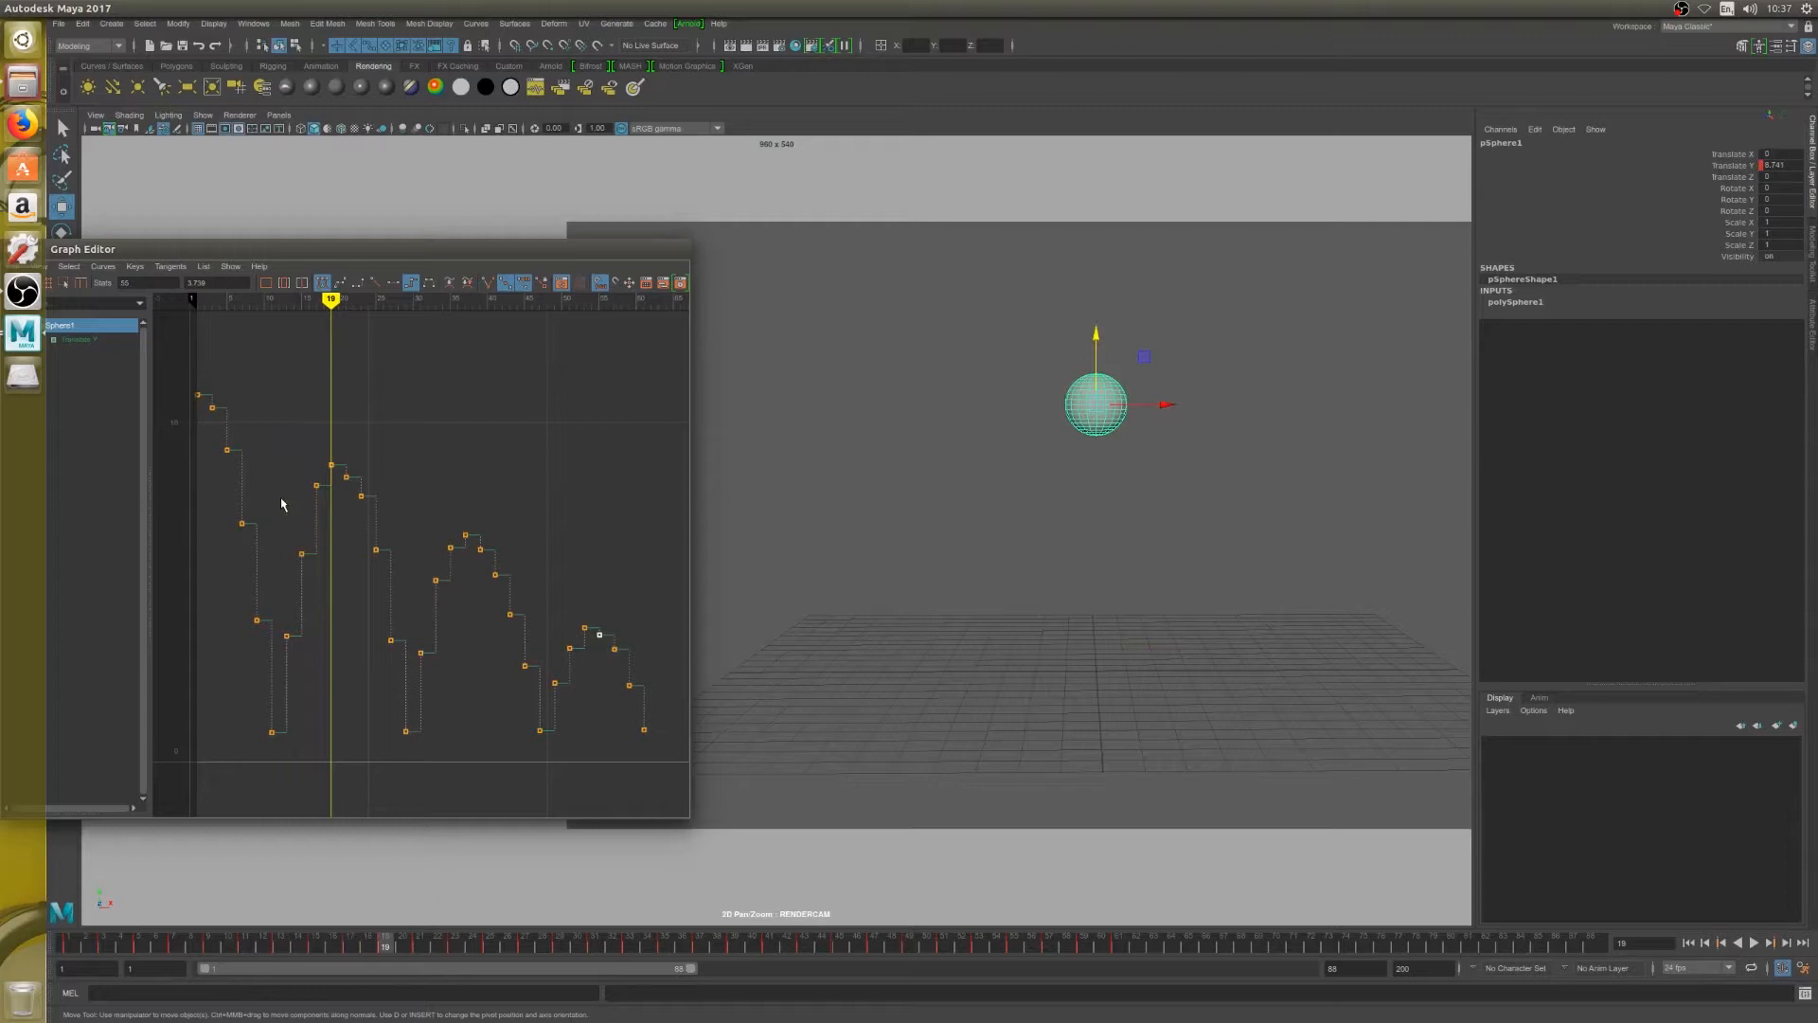
{"action": "key", "text": "alt+period"}
{"action": "key", "text": "alt+period"}
{"action": "key", "text": "alt+period"}
{"action": "key", "text": "alt+period"}
{"action": "key", "text": "alt+period"}
{"action": "key", "text": "alt+period"}
{"action": "key", "text": "alt+period"}
{"action": "key", "text": "alt+period"}
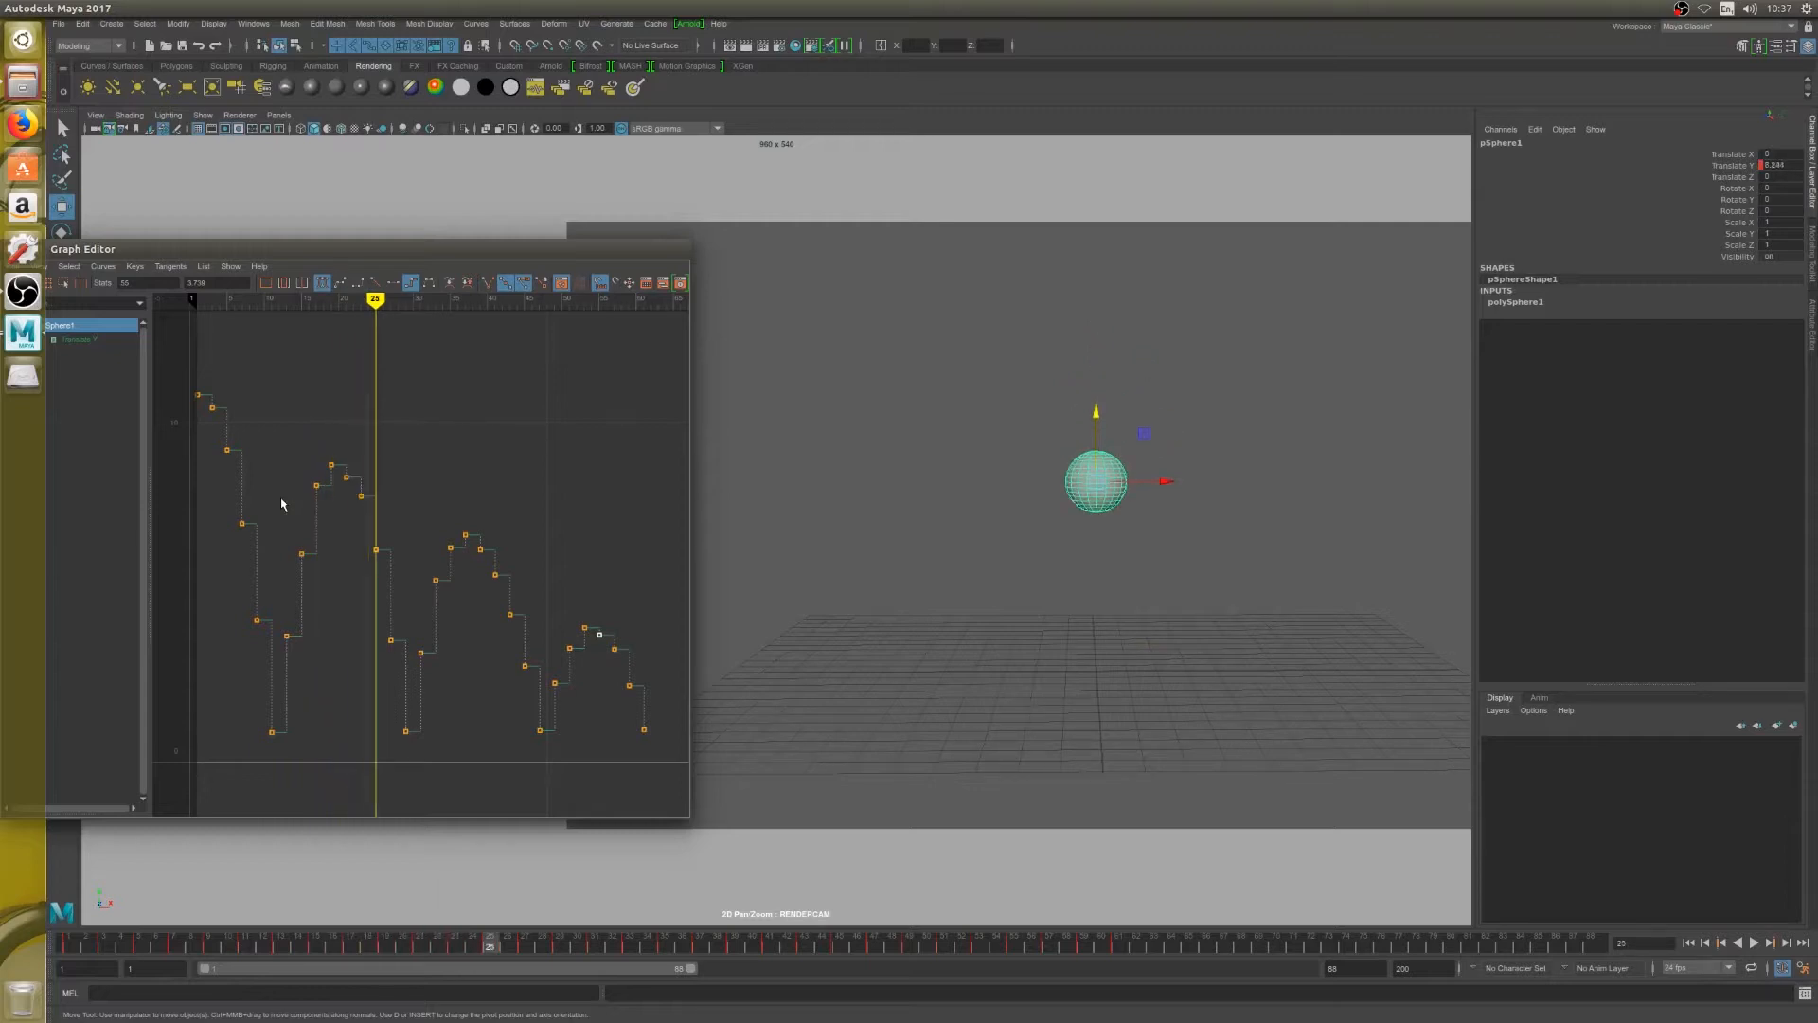
{"action": "key", "text": "alt+period"}
{"action": "key", "text": "alt+period"}
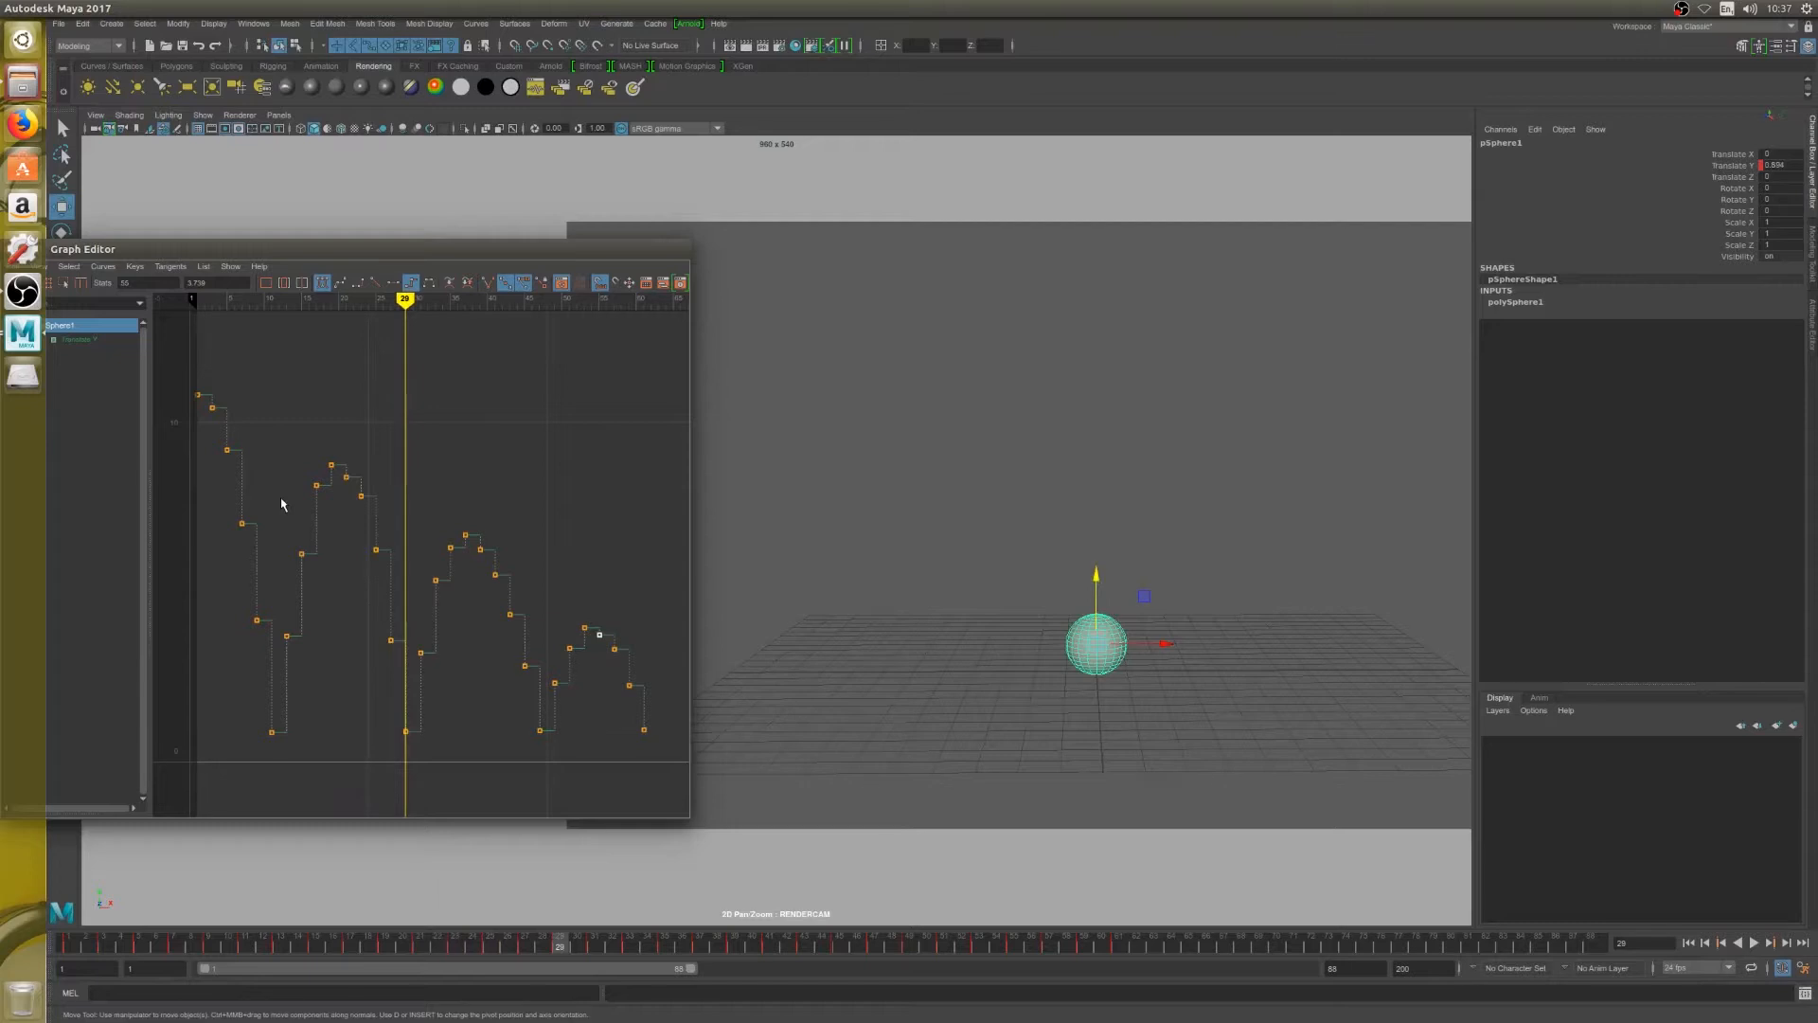
Delete the Translate Y key on frame 27, just before the second bounce's landing
{"action": "key", "text": "alt+comma"}
{"action": "key", "text": "alt+comma"}
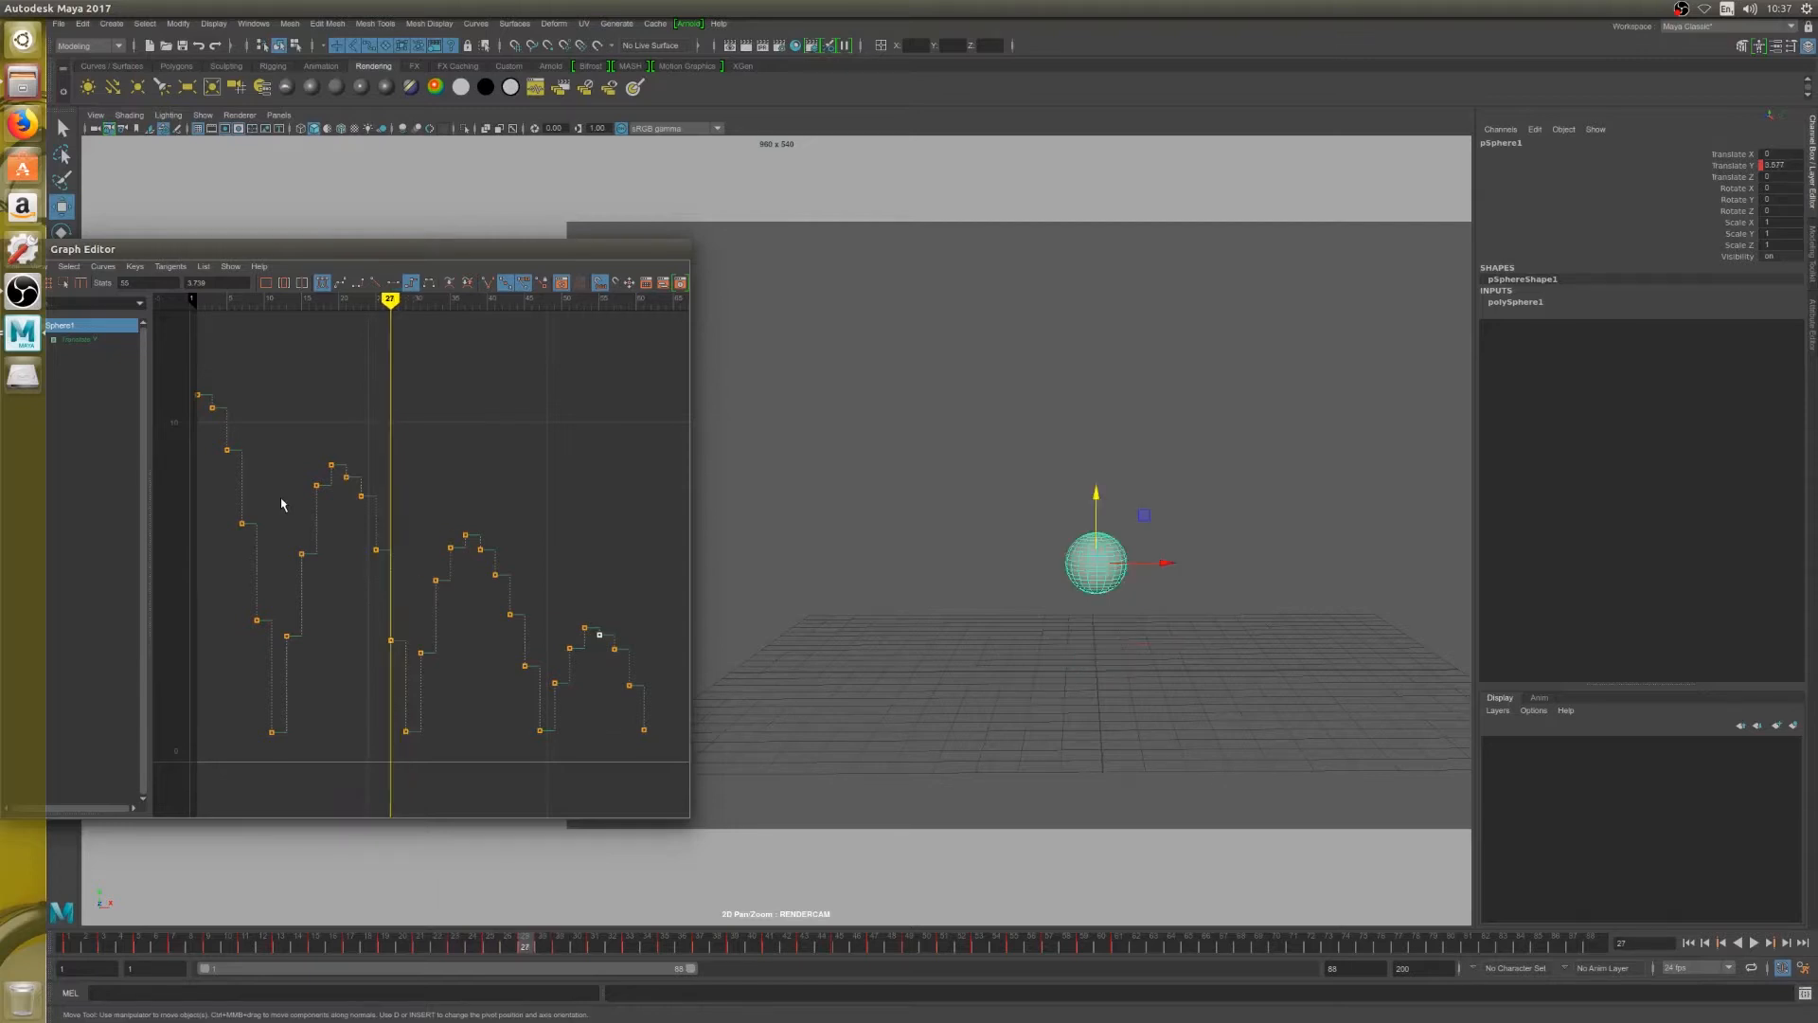
{"action": "left_click_drag", "start_coordinate": [378, 628], "coordinate": [403, 666]}
{"action": "key", "text": "Delete"}
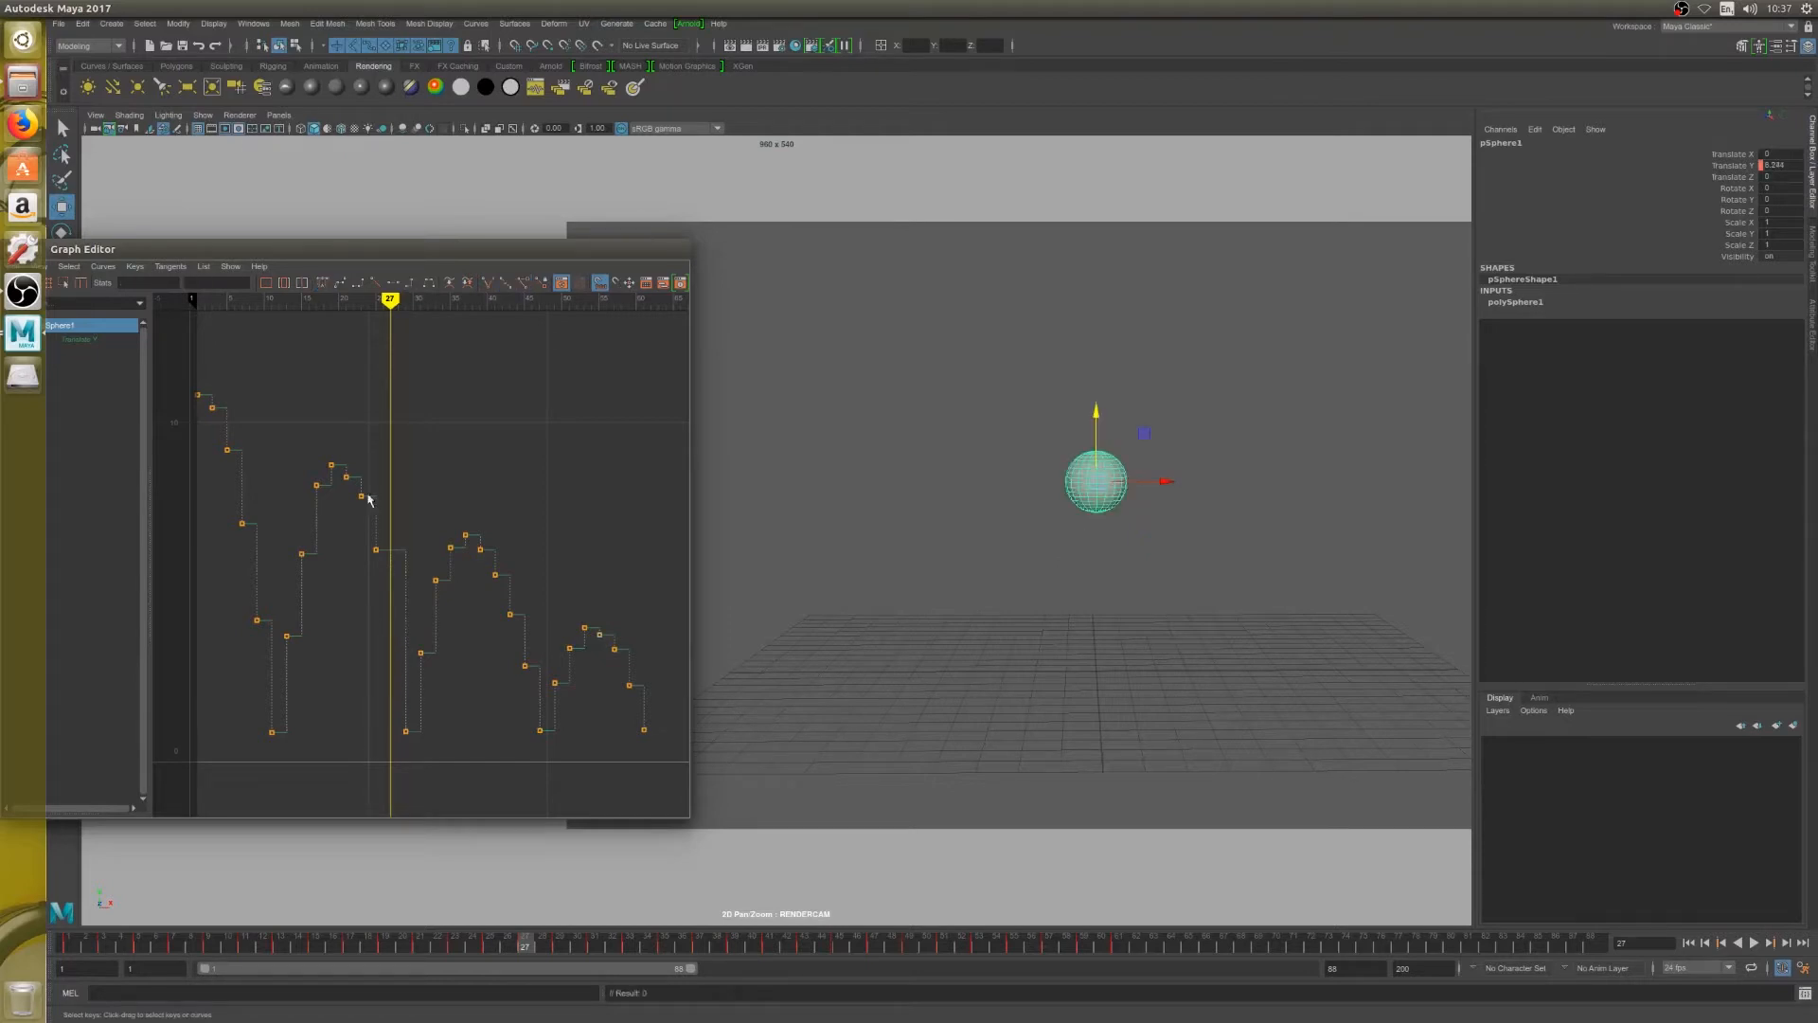
{"action": "left_click_drag", "start_coordinate": [383, 457], "coordinate": [660, 763]}
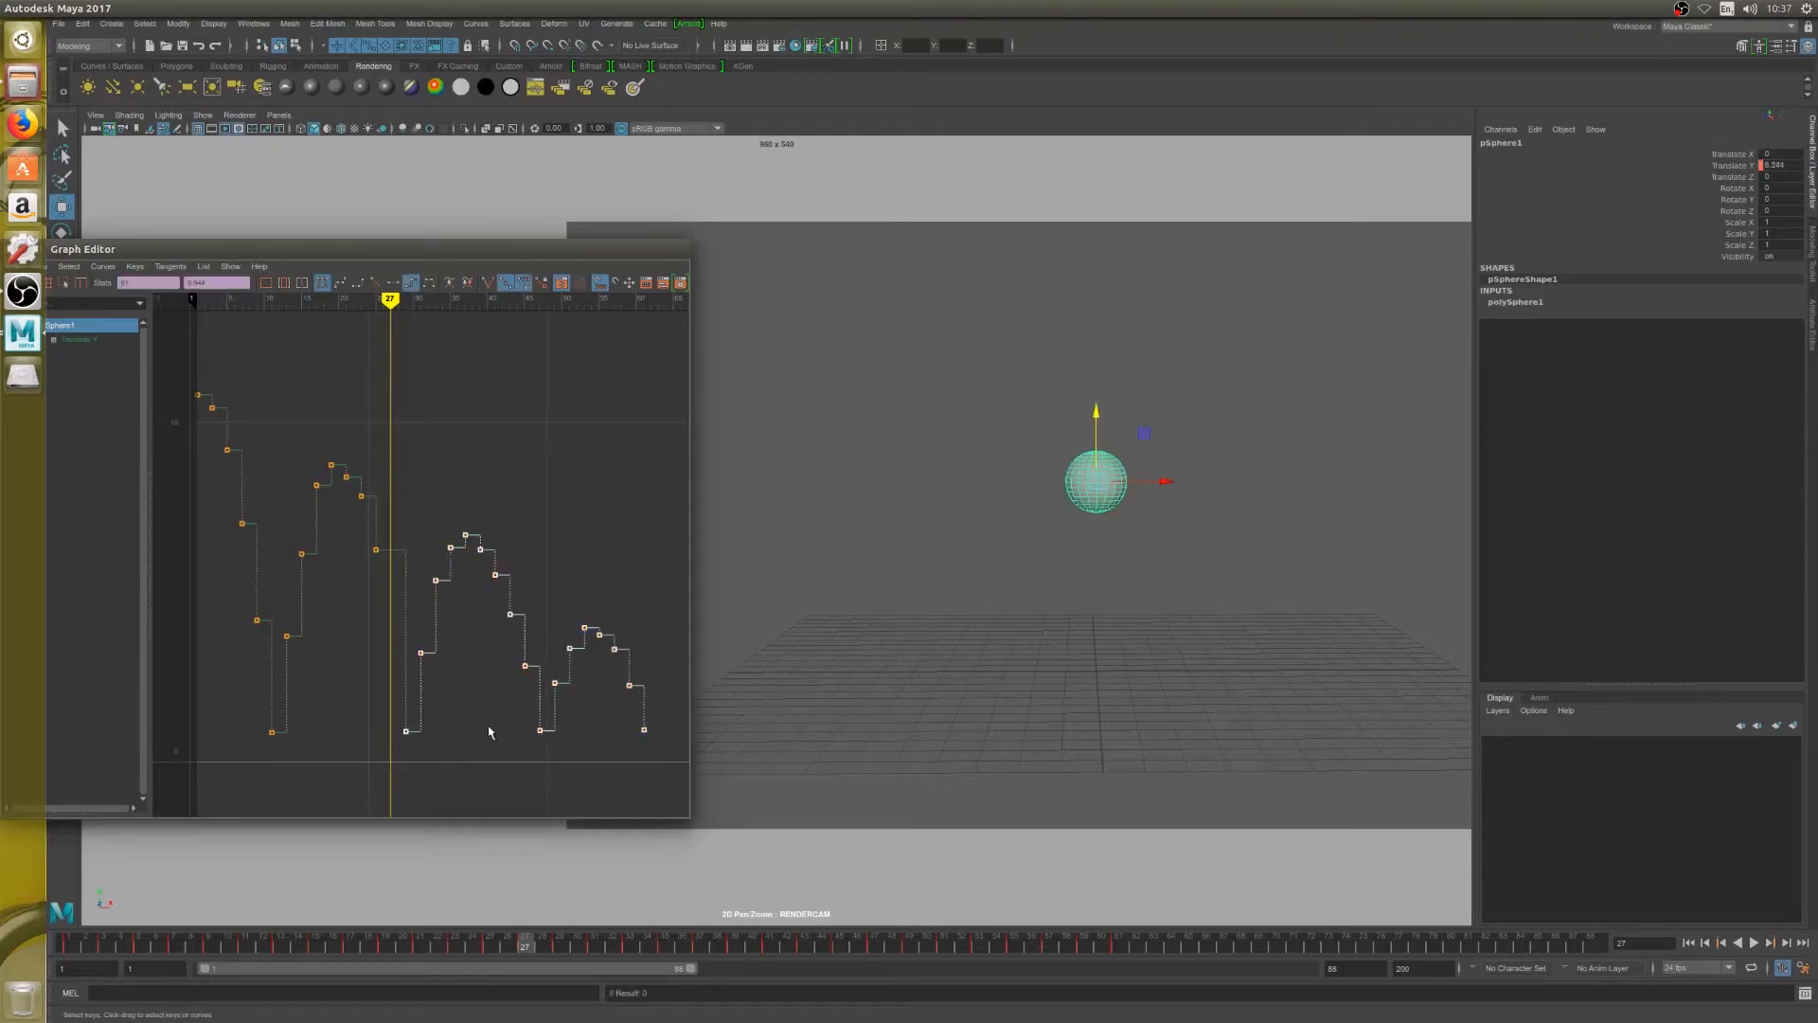
{"action": "left_click", "coordinate": [539, 730]}
{"action": "middle_click_drag", "start_coordinate": [540, 732], "coordinate": [547, 596]}
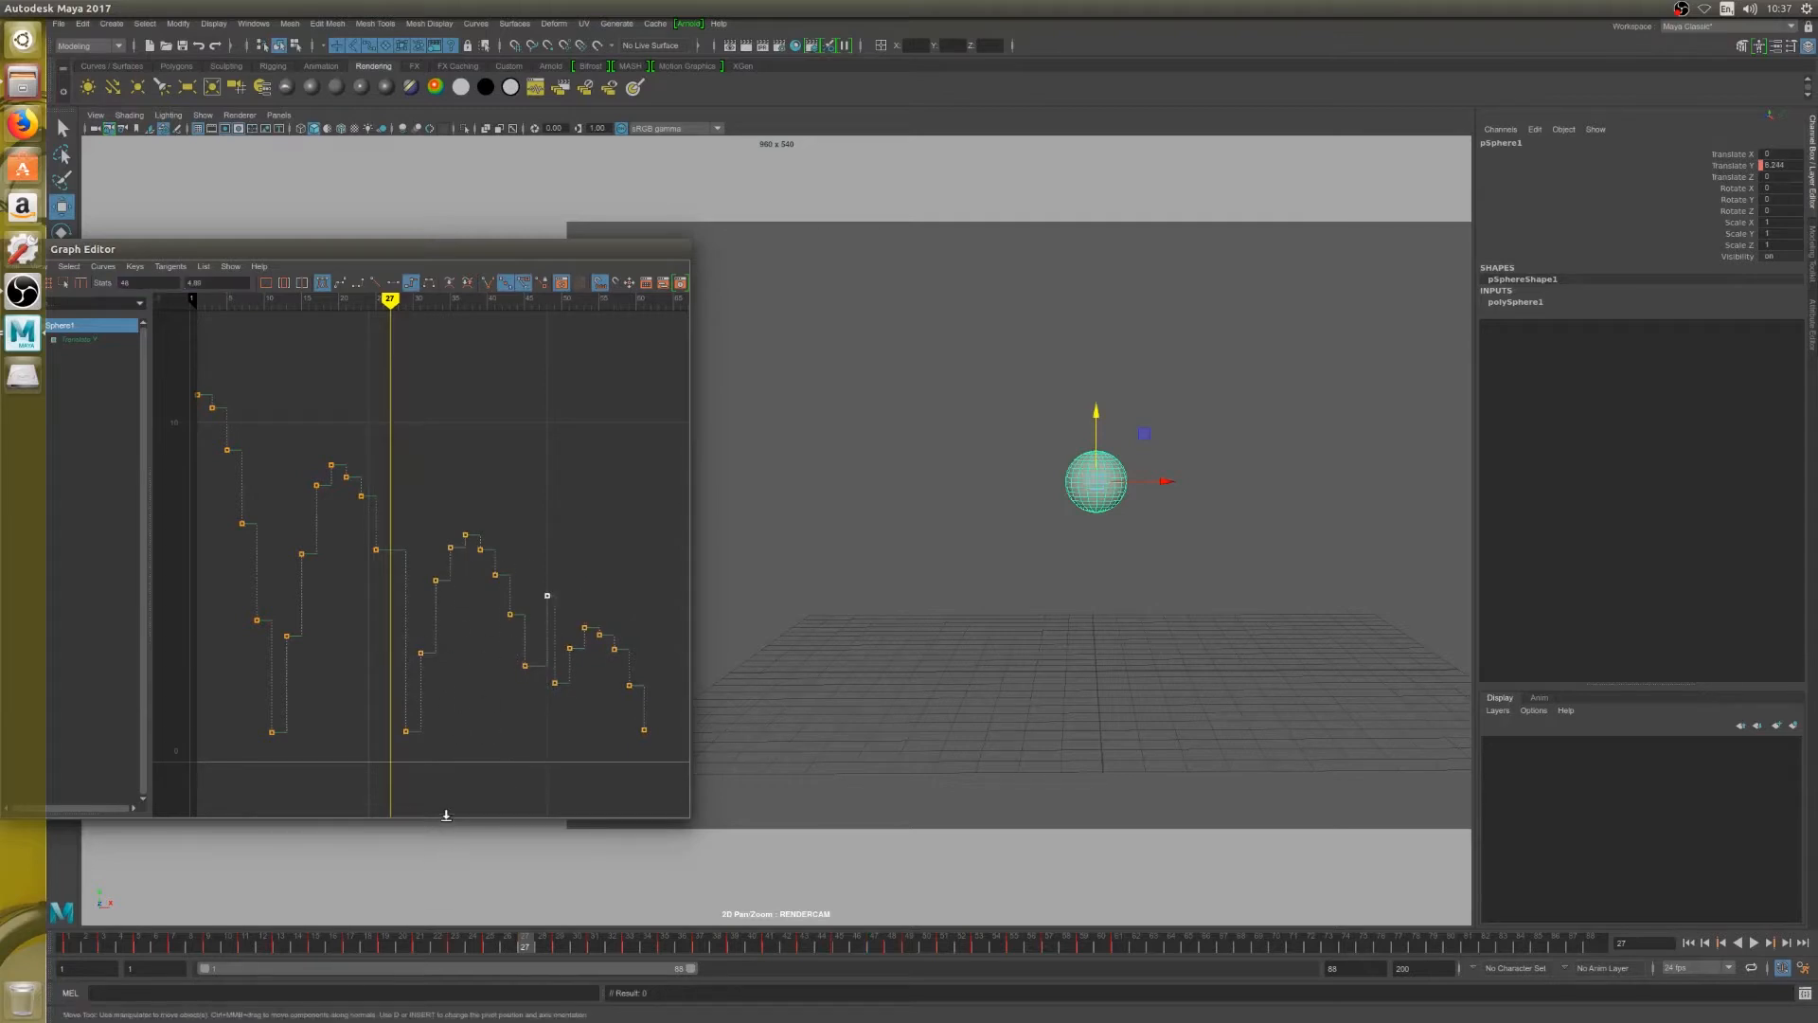
{"action": "key", "text": "ctrl+z"}
Shift all keys from frame 29 onward two frames earlier at the same heights, so the second bounce lands on frame 27
{"action": "left_click_drag", "start_coordinate": [396, 493], "coordinate": [649, 769]}
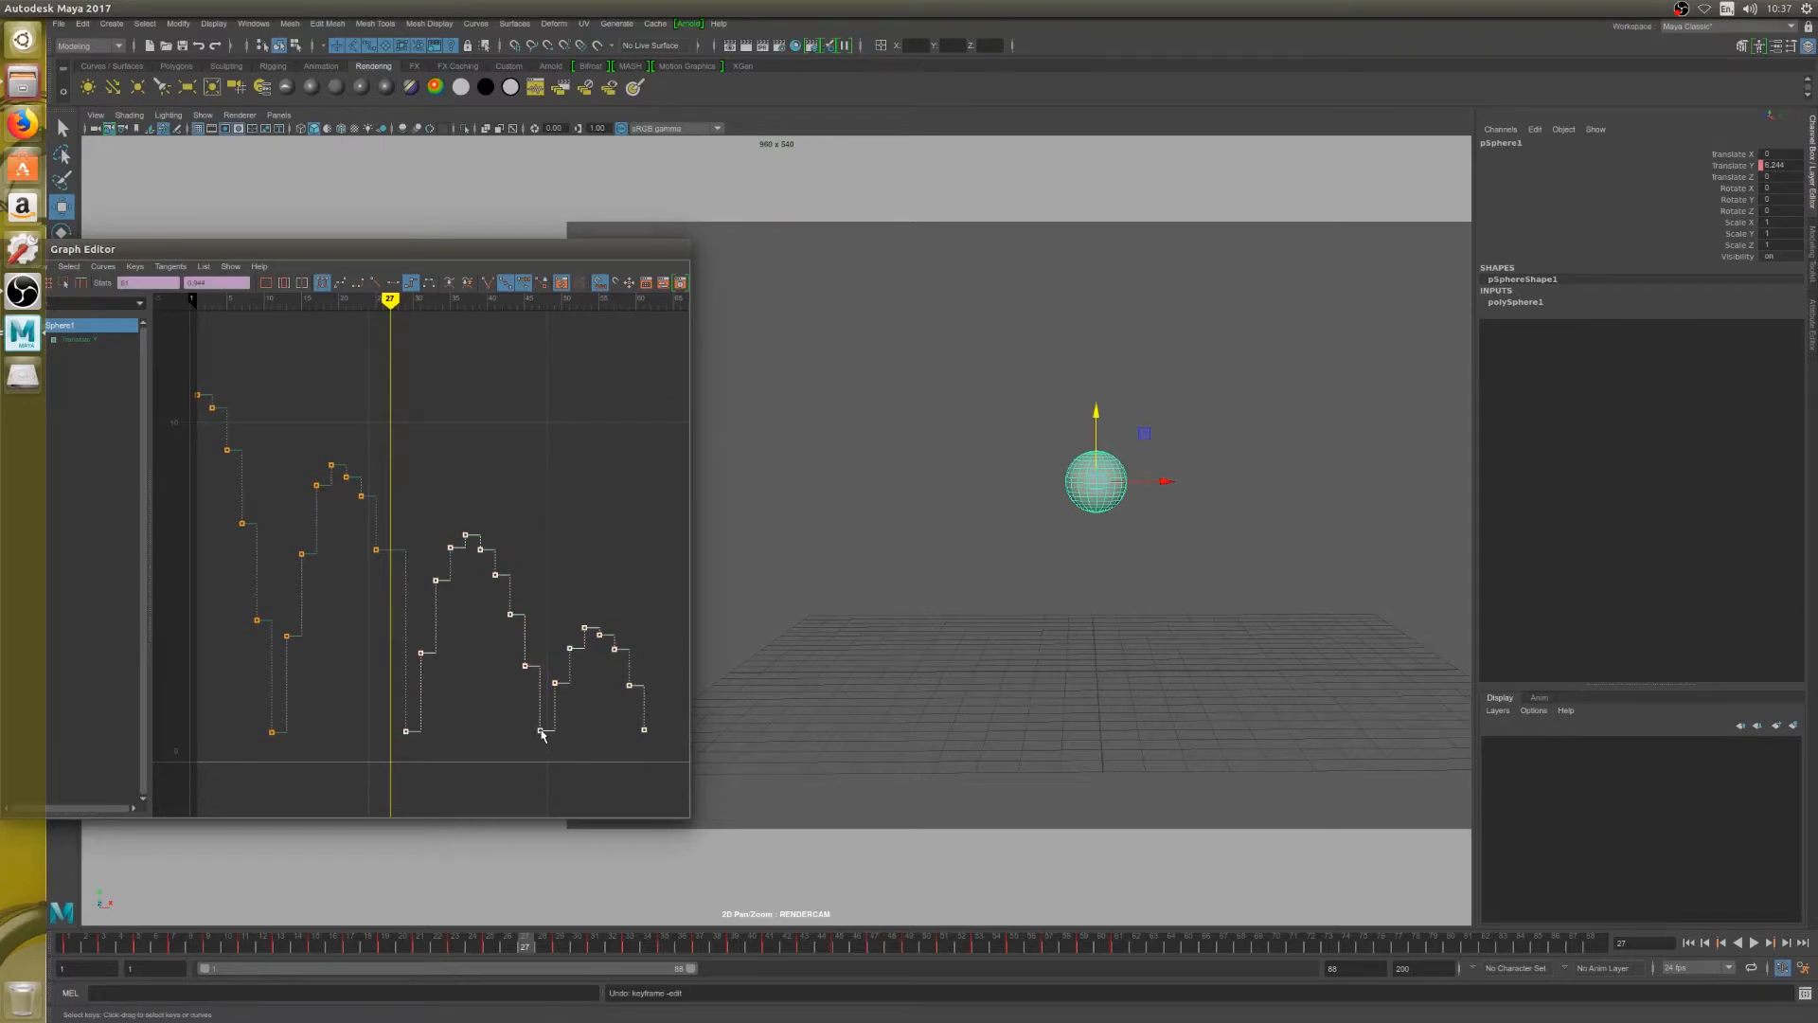
{"action": "middle_click_drag", "start_coordinate": [541, 731], "coordinate": [579, 706]}
{"action": "middle_click_drag", "start_coordinate": [539, 735], "coordinate": [525, 737]}
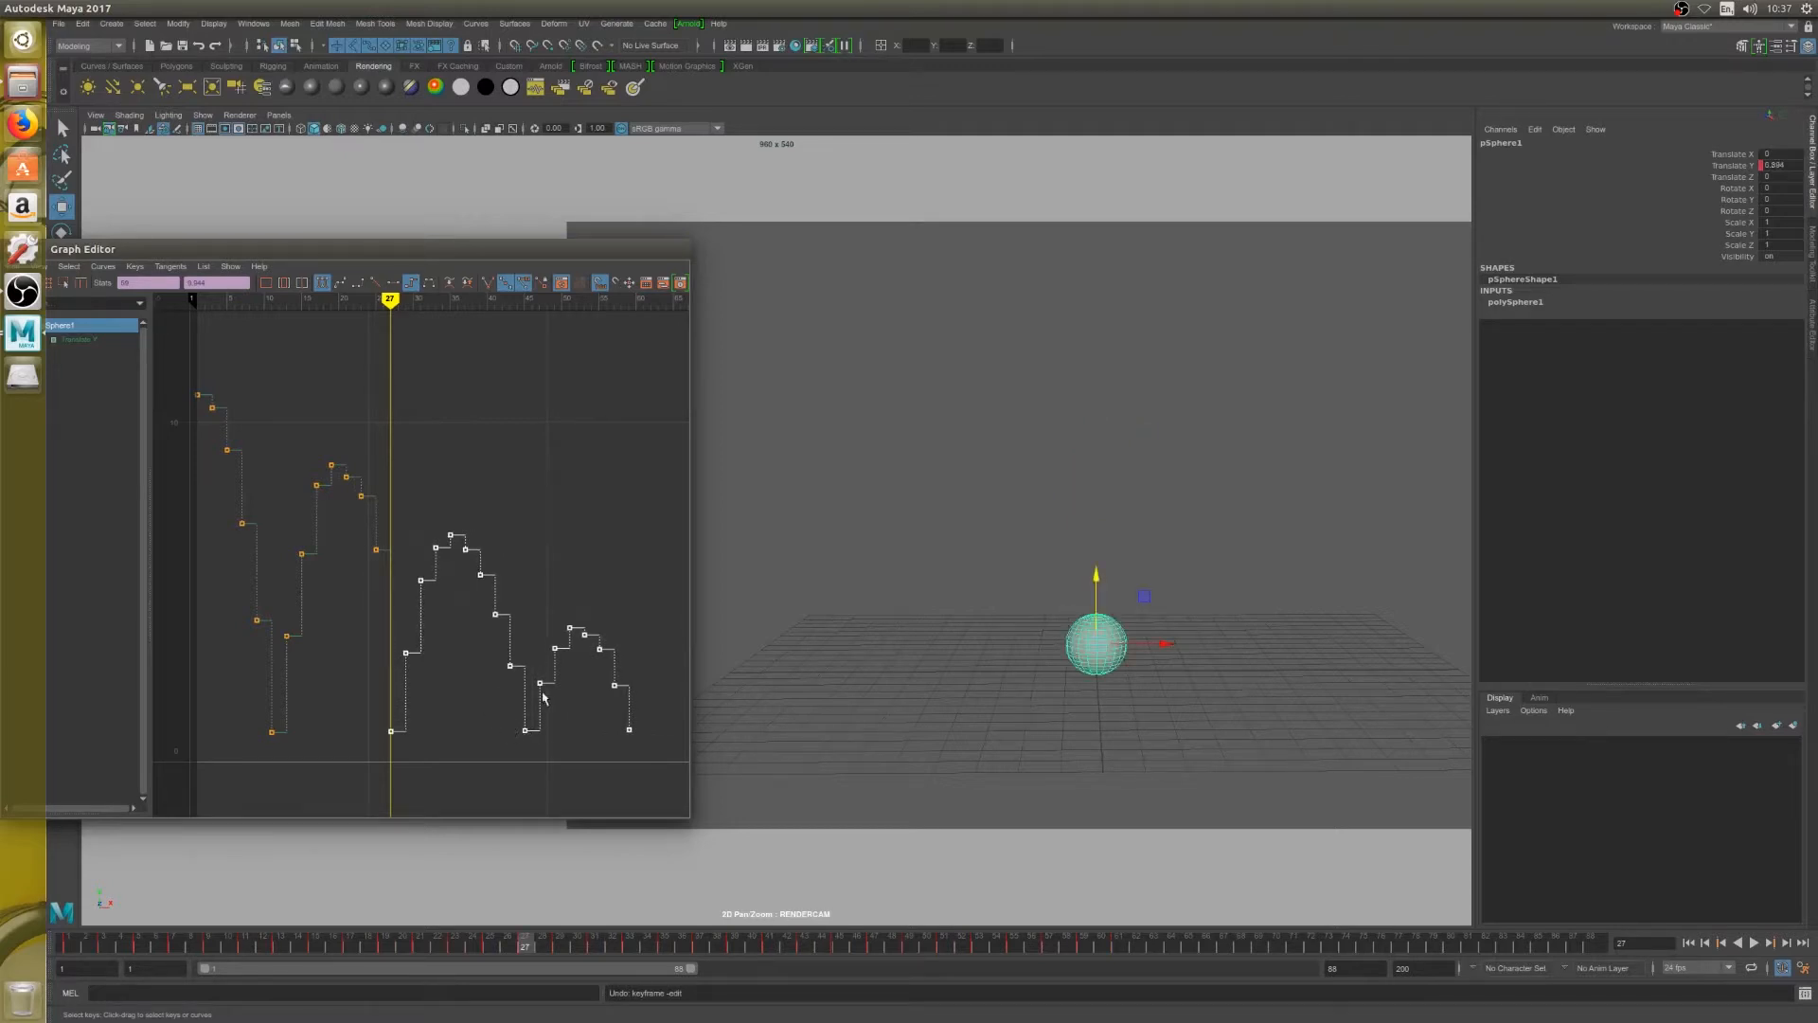
{"action": "middle_click_drag", "start_coordinate": [532, 739], "coordinate": [500, 662], "text": "shift"}
Lower the second fall's keys, bringing frame 23 down slightly and frame 25 to about 5.1
{"action": "left_click", "coordinate": [376, 549]}
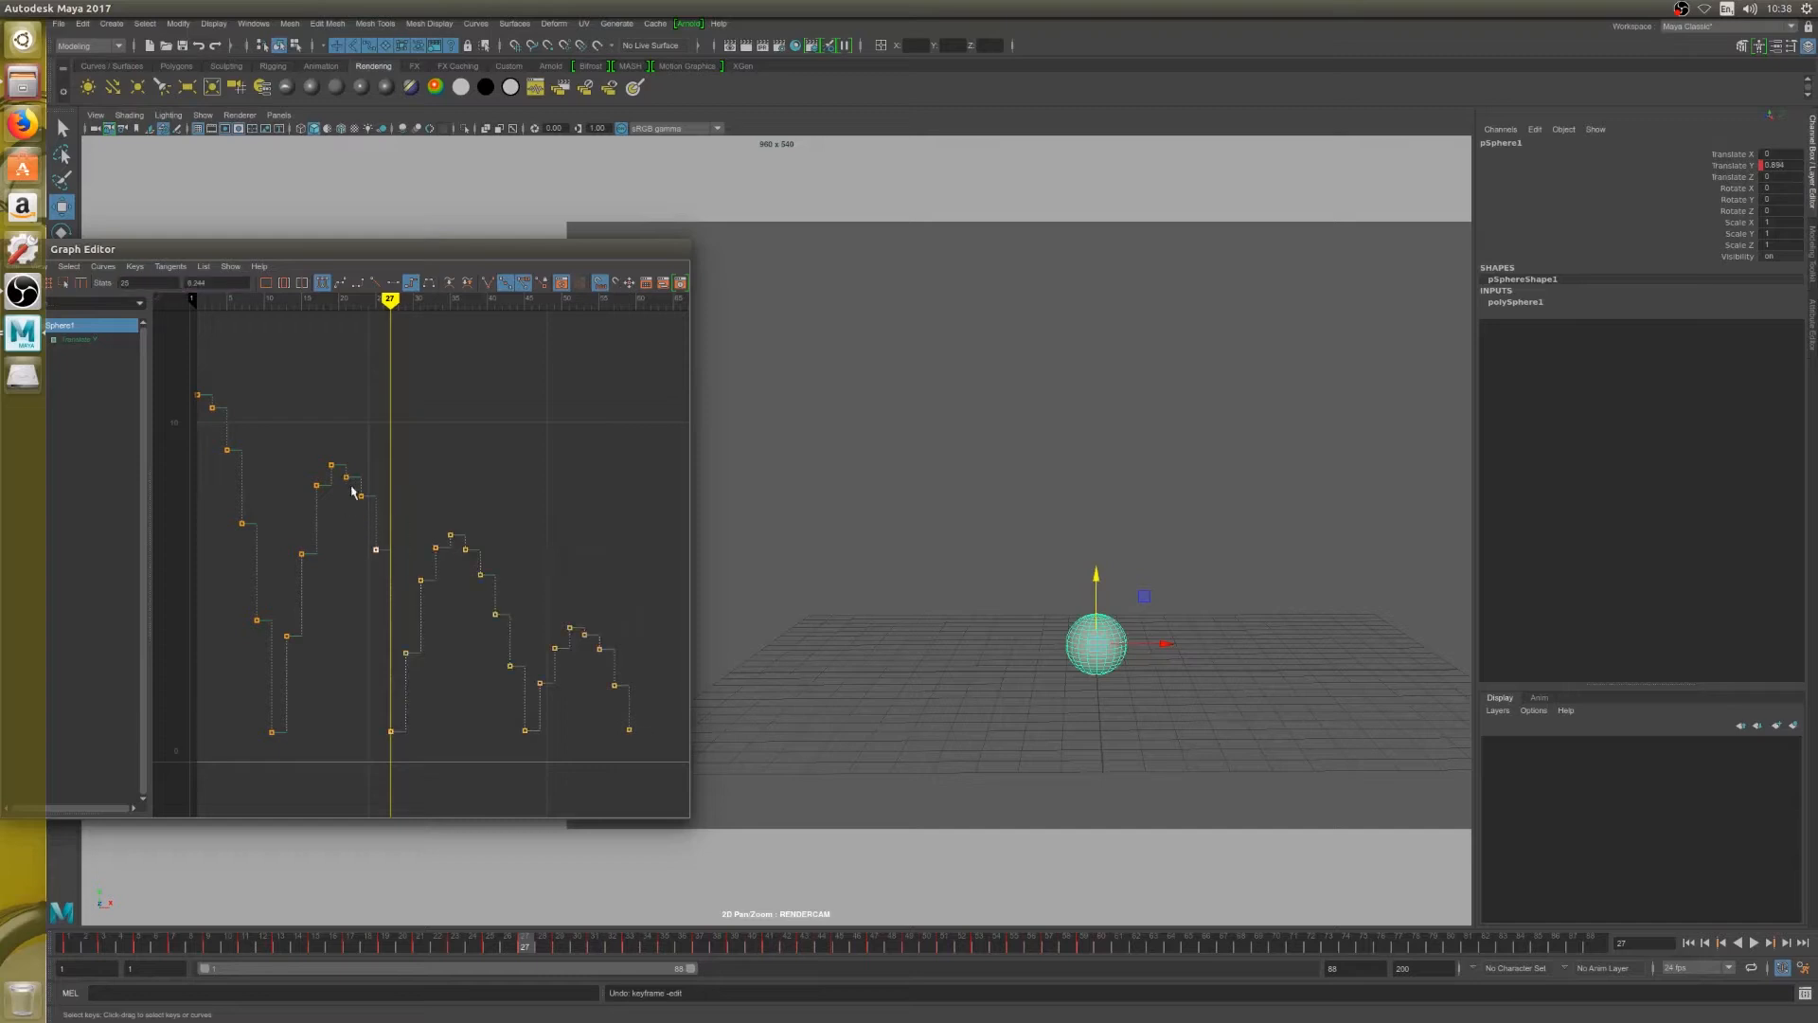
{"action": "left_click_drag", "start_coordinate": [347, 491], "coordinate": [371, 511]}
{"action": "middle_click_drag", "start_coordinate": [366, 504], "coordinate": [375, 610]}
{"action": "left_click", "coordinate": [376, 549]}
{"action": "scroll", "coordinate": [379, 626], "scroll_direction": "up", "scroll_amount": 1}
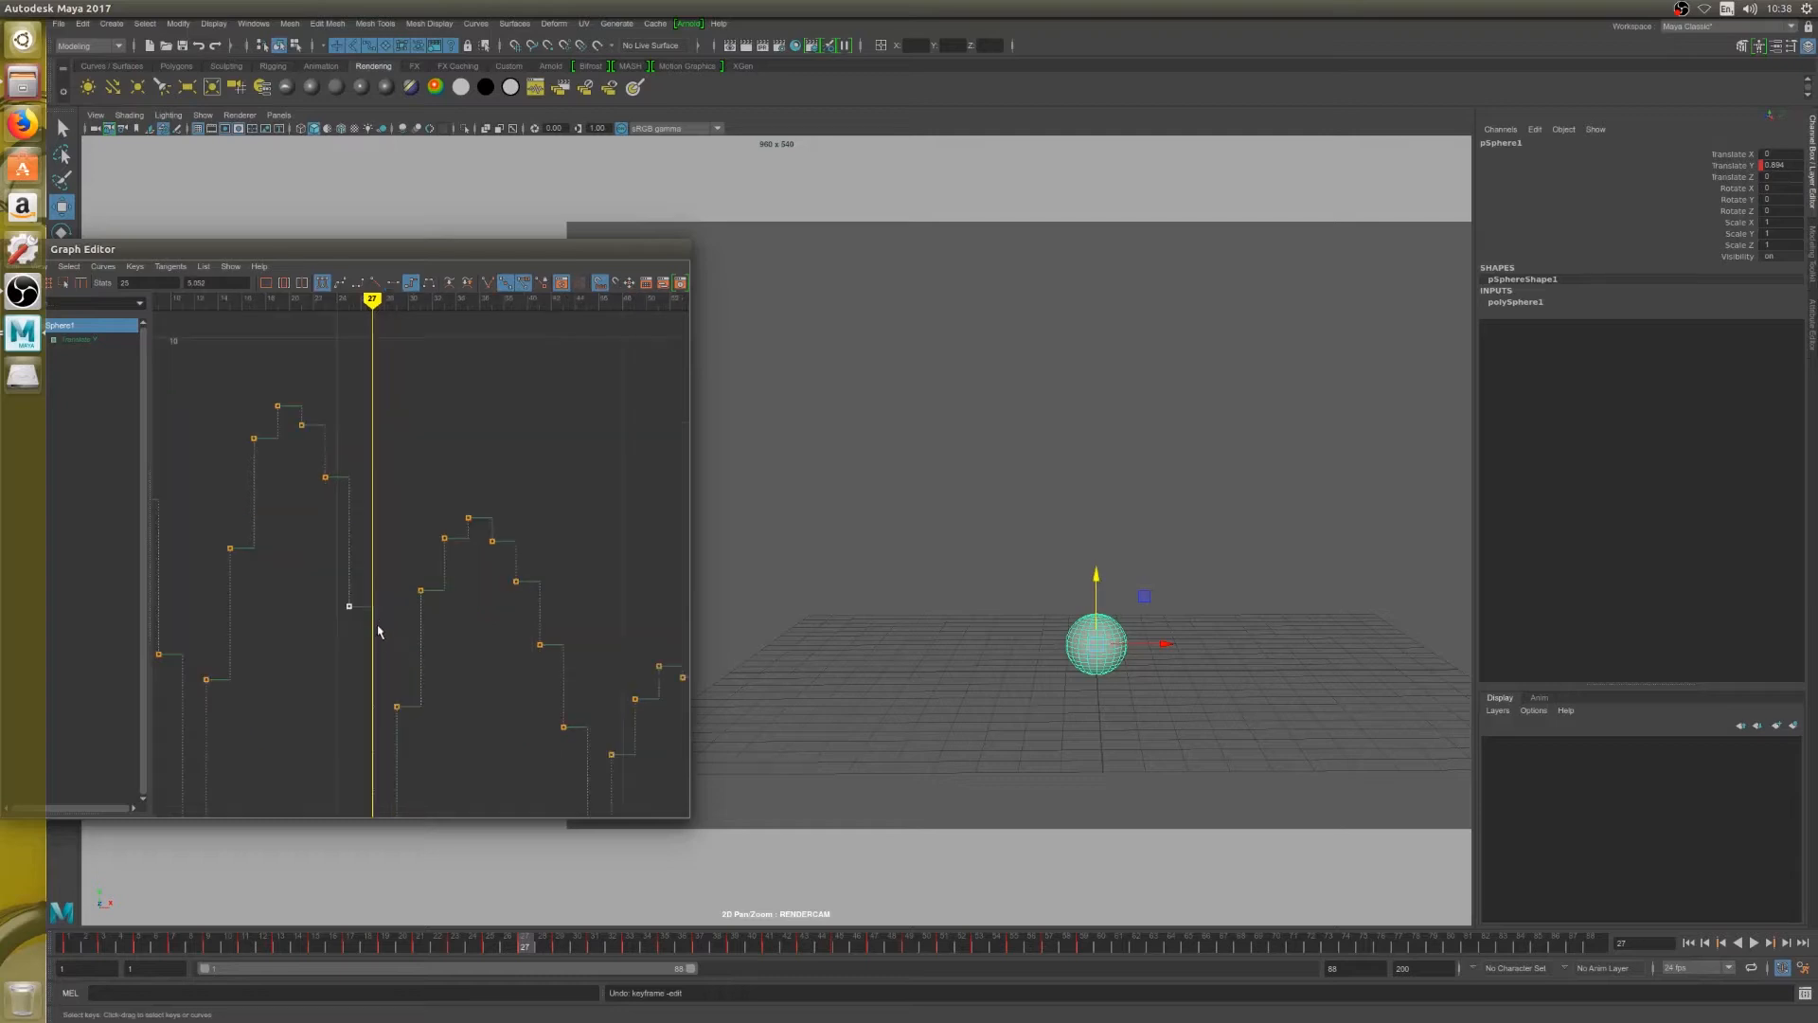
{"action": "scroll", "coordinate": [357, 692], "scroll_direction": "down", "scroll_amount": 2}
{"action": "scroll", "coordinate": [400, 668], "scroll_direction": "up", "scroll_amount": 2}
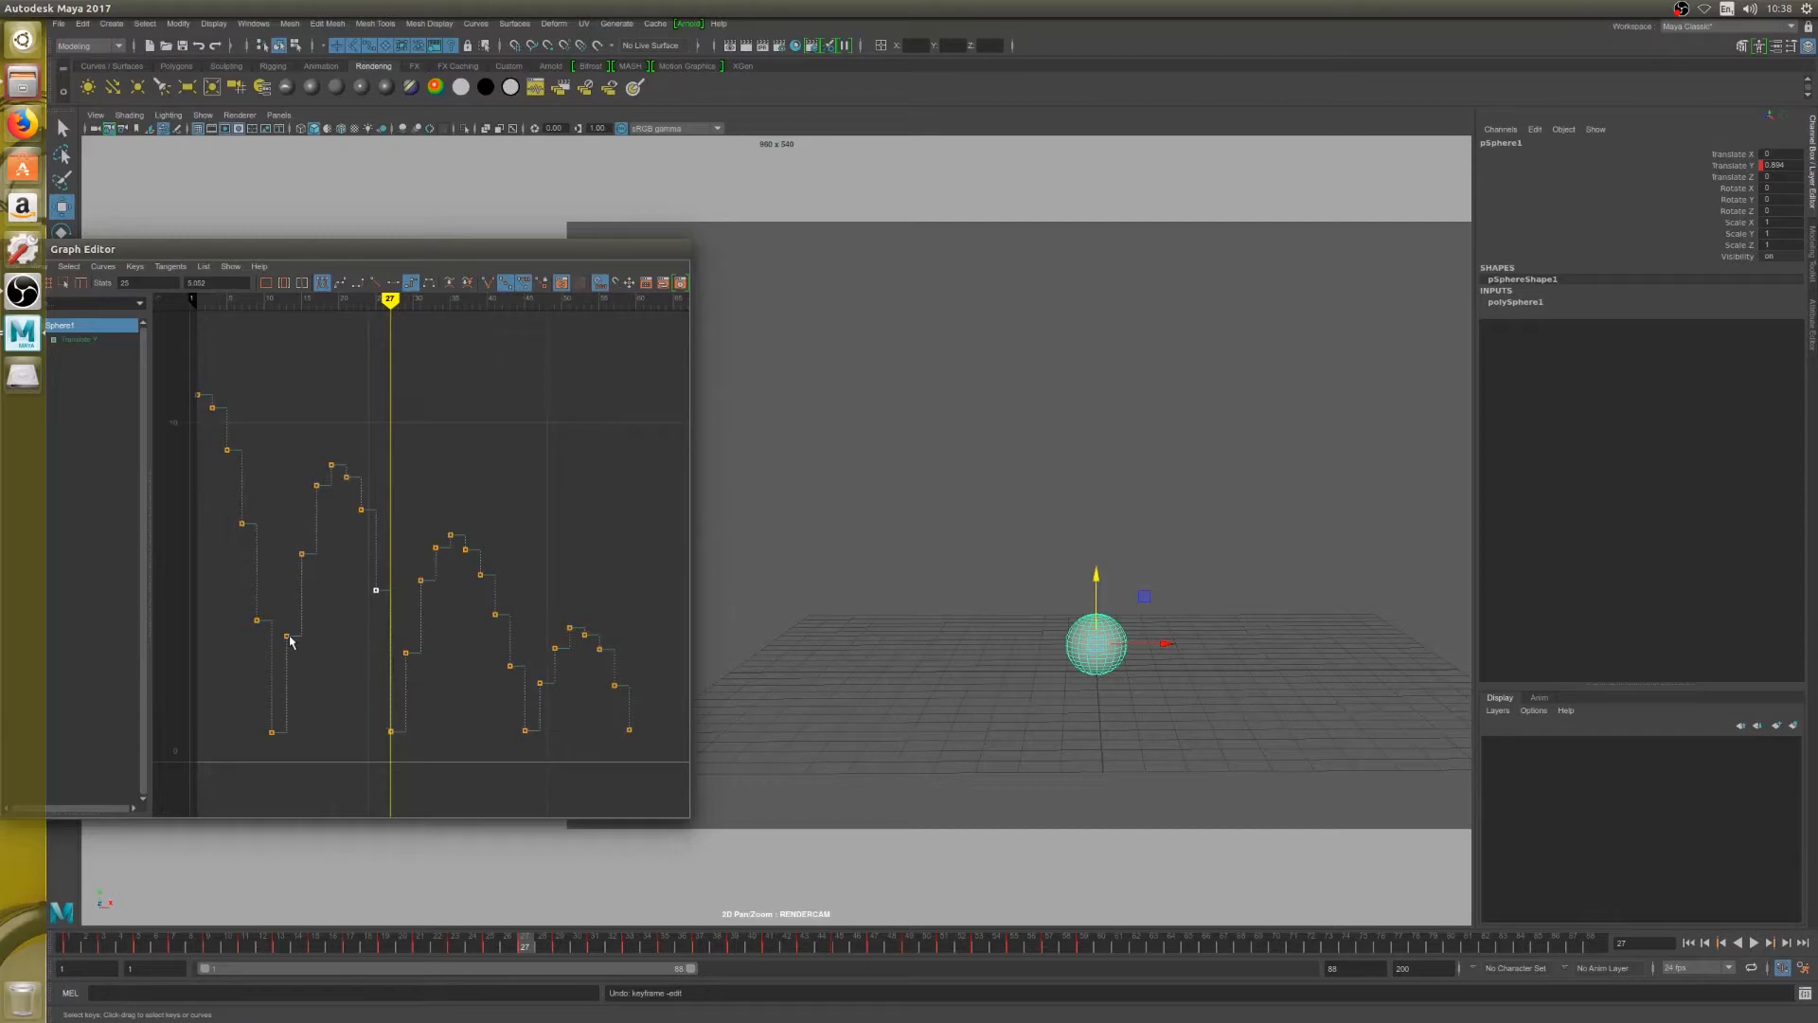
Smooth the second bounce by lowering the keys on frames 21 and 23, raising frame 15, and setting frame 25 to about 4.4
{"action": "left_click", "coordinate": [344, 474]}
{"action": "middle_click_drag", "start_coordinate": [367, 490], "coordinate": [368, 496]}
{"action": "left_click", "coordinate": [361, 510]}
{"action": "middle_click_drag", "start_coordinate": [373, 533], "coordinate": [368, 541]}
{"action": "left_click", "coordinate": [301, 553]}
{"action": "middle_click_drag", "start_coordinate": [318, 563], "coordinate": [318, 536]}
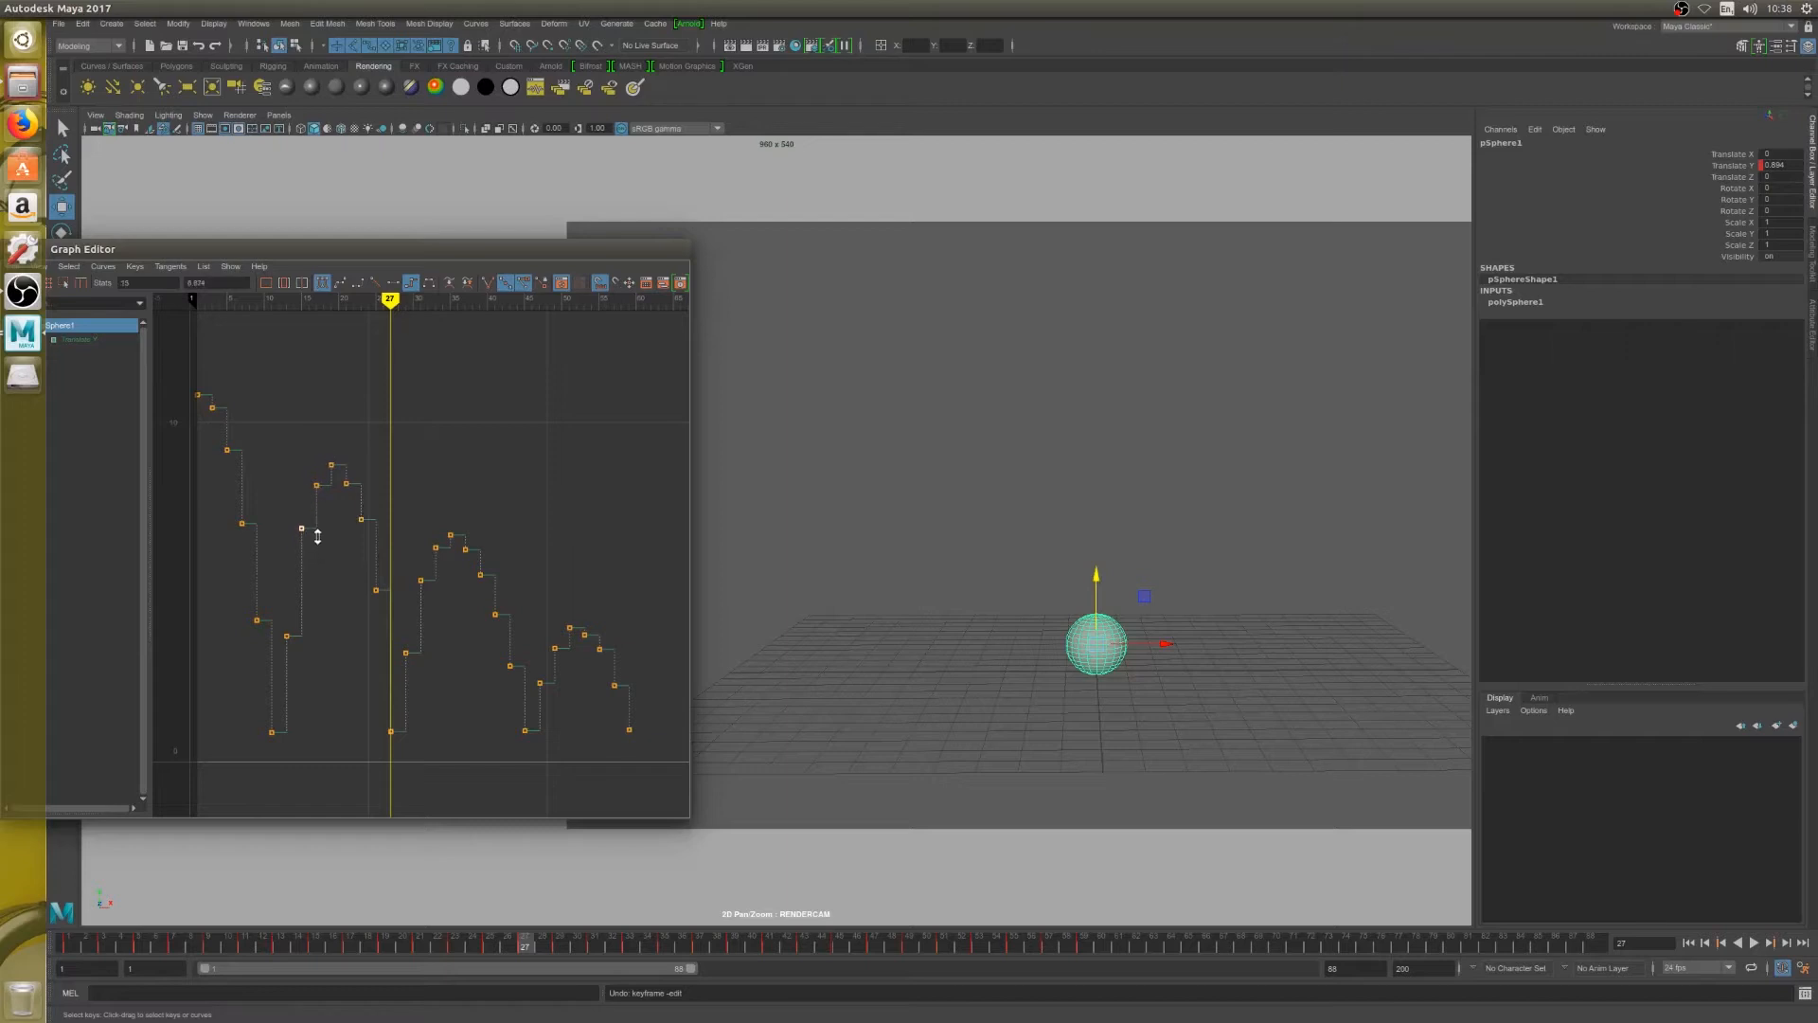
{"action": "left_click", "coordinate": [376, 590]}
{"action": "middle_click_drag", "start_coordinate": [394, 615], "coordinate": [394, 638]}
{"action": "key", "text": "alt+period"}
{"action": "key", "text": "alt+period"}
{"action": "key", "text": "alt+period"}
{"action": "key", "text": "alt+period"}
{"action": "key", "text": "alt+period"}
{"action": "key", "text": "alt+period"}
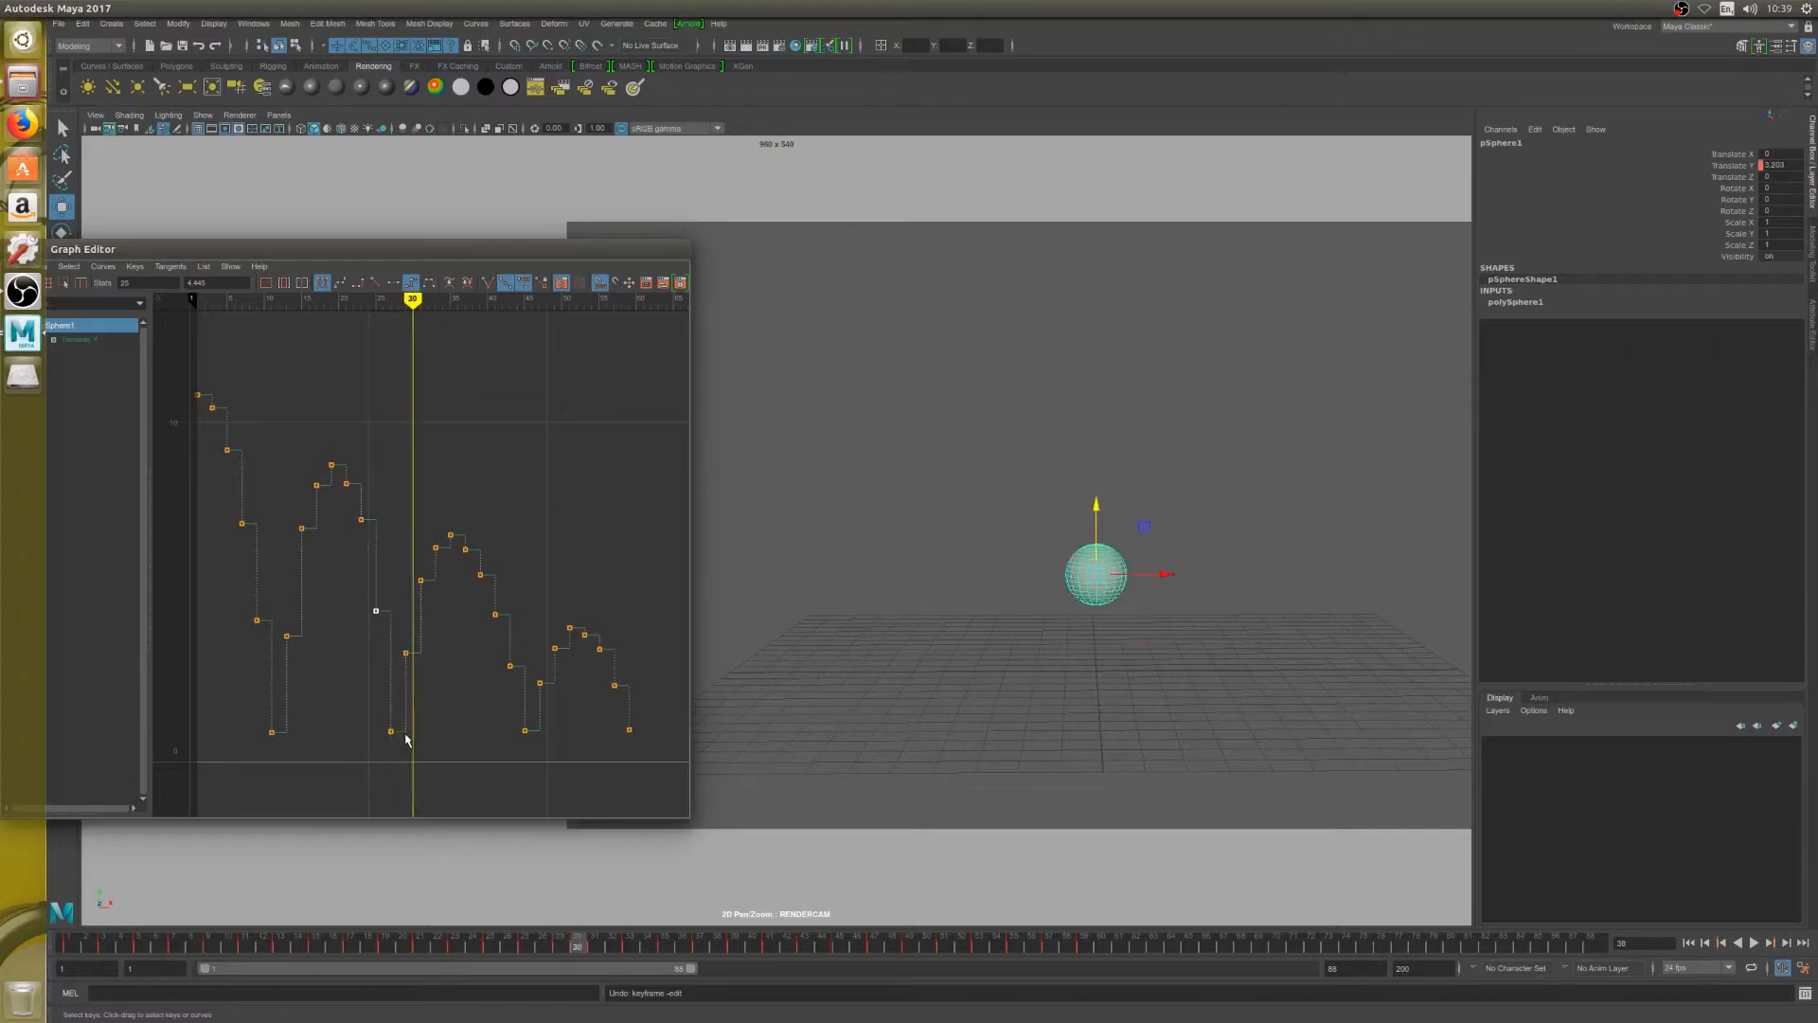
Delete the Translate Y key on frame 33 and shift all keys from frame 35 onward two frames earlier
{"action": "key", "text": "alt+period"}
{"action": "key", "text": "alt+period"}
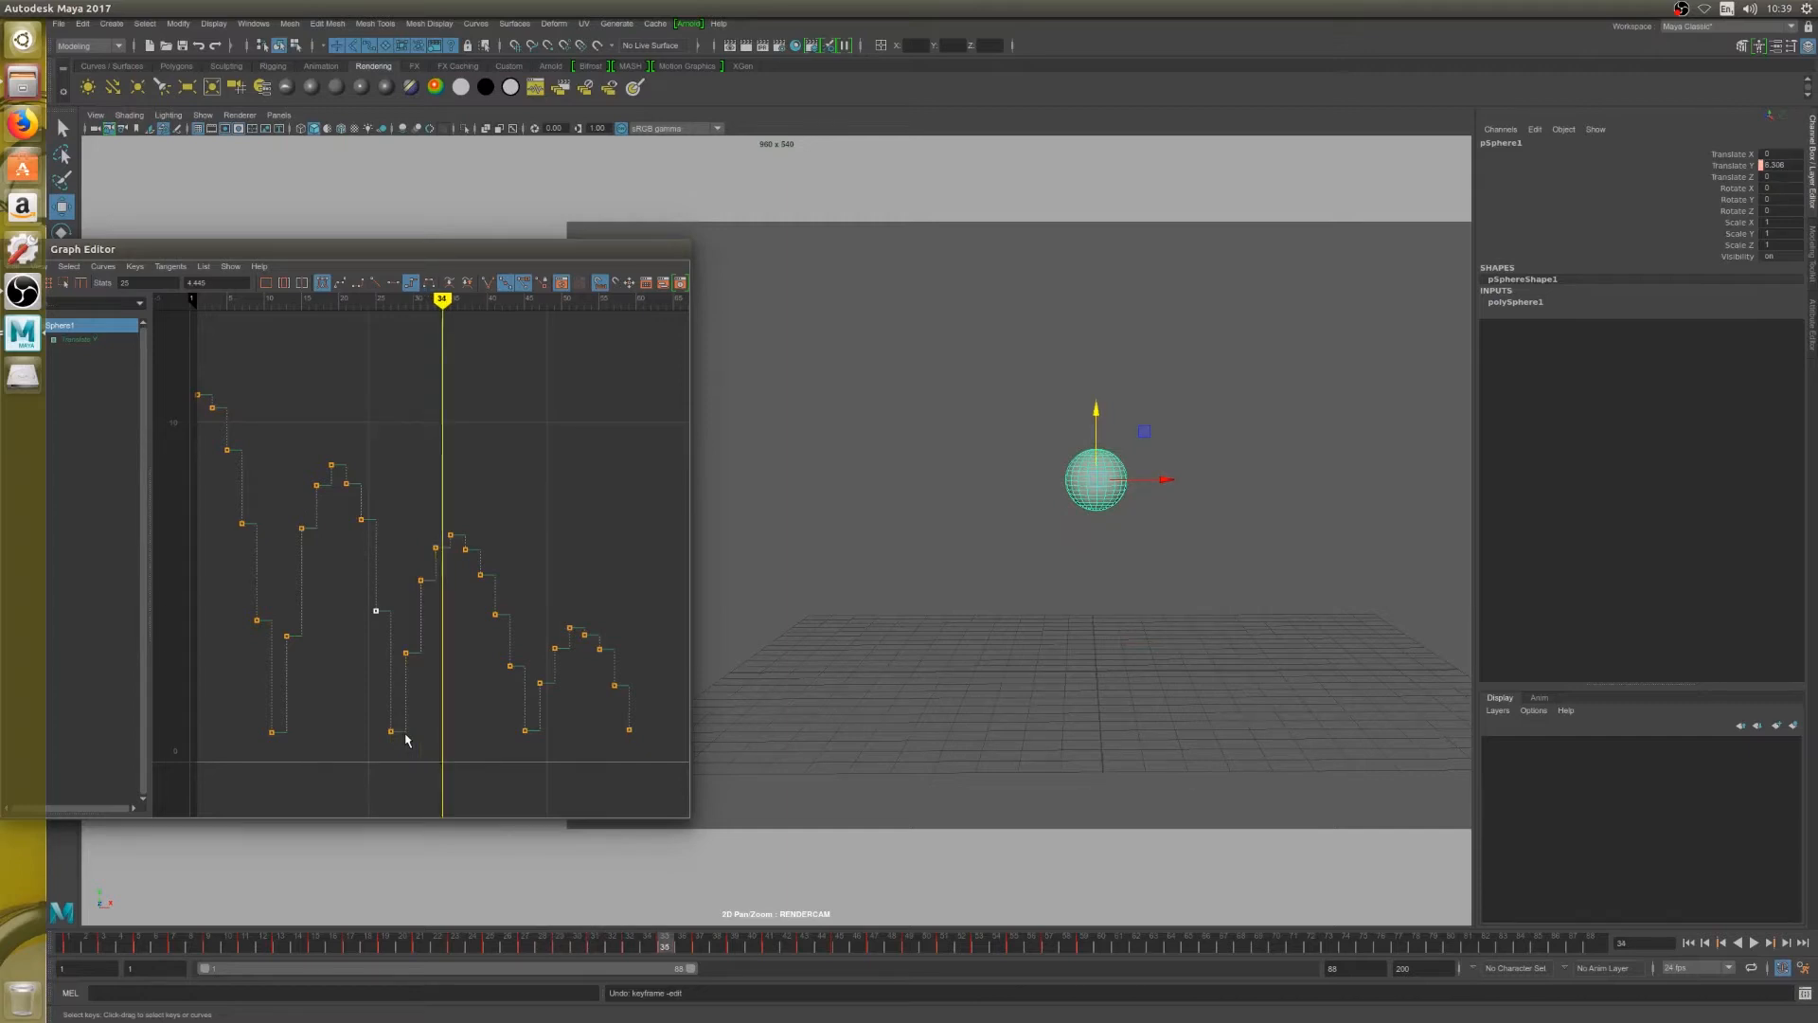
{"action": "left_click", "coordinate": [435, 547]}
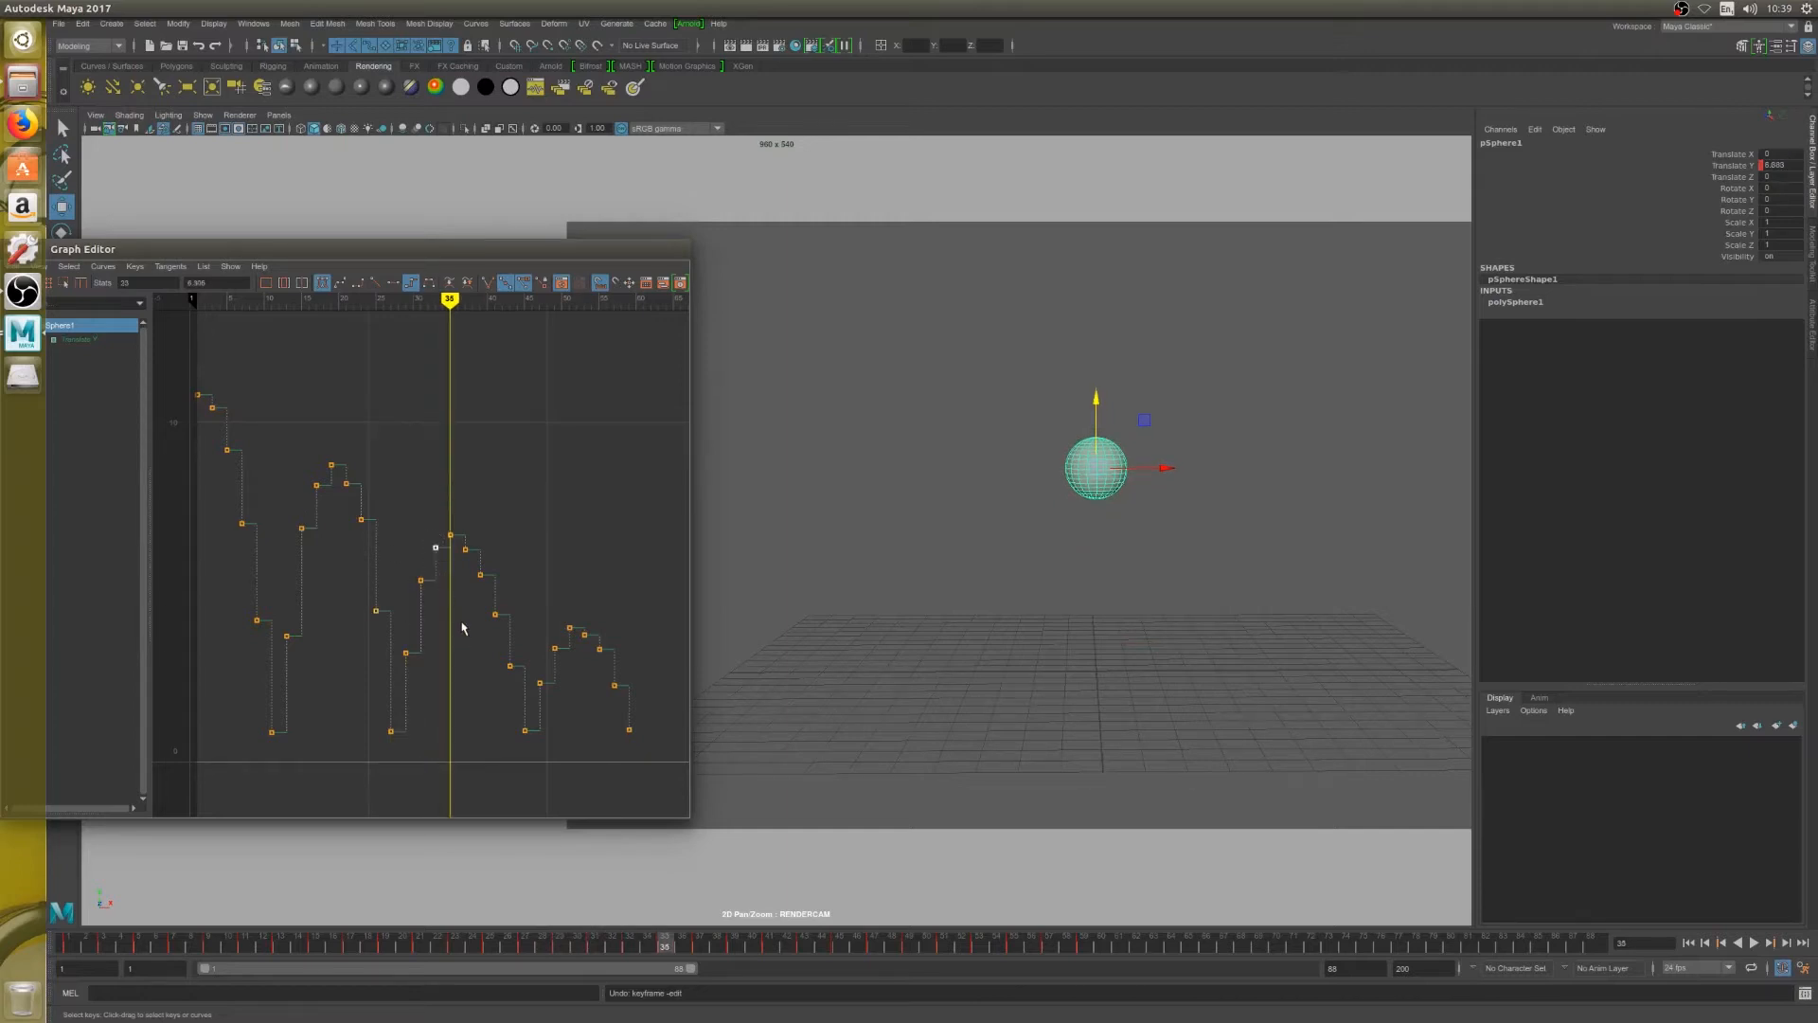
{"action": "key", "text": "Delete"}
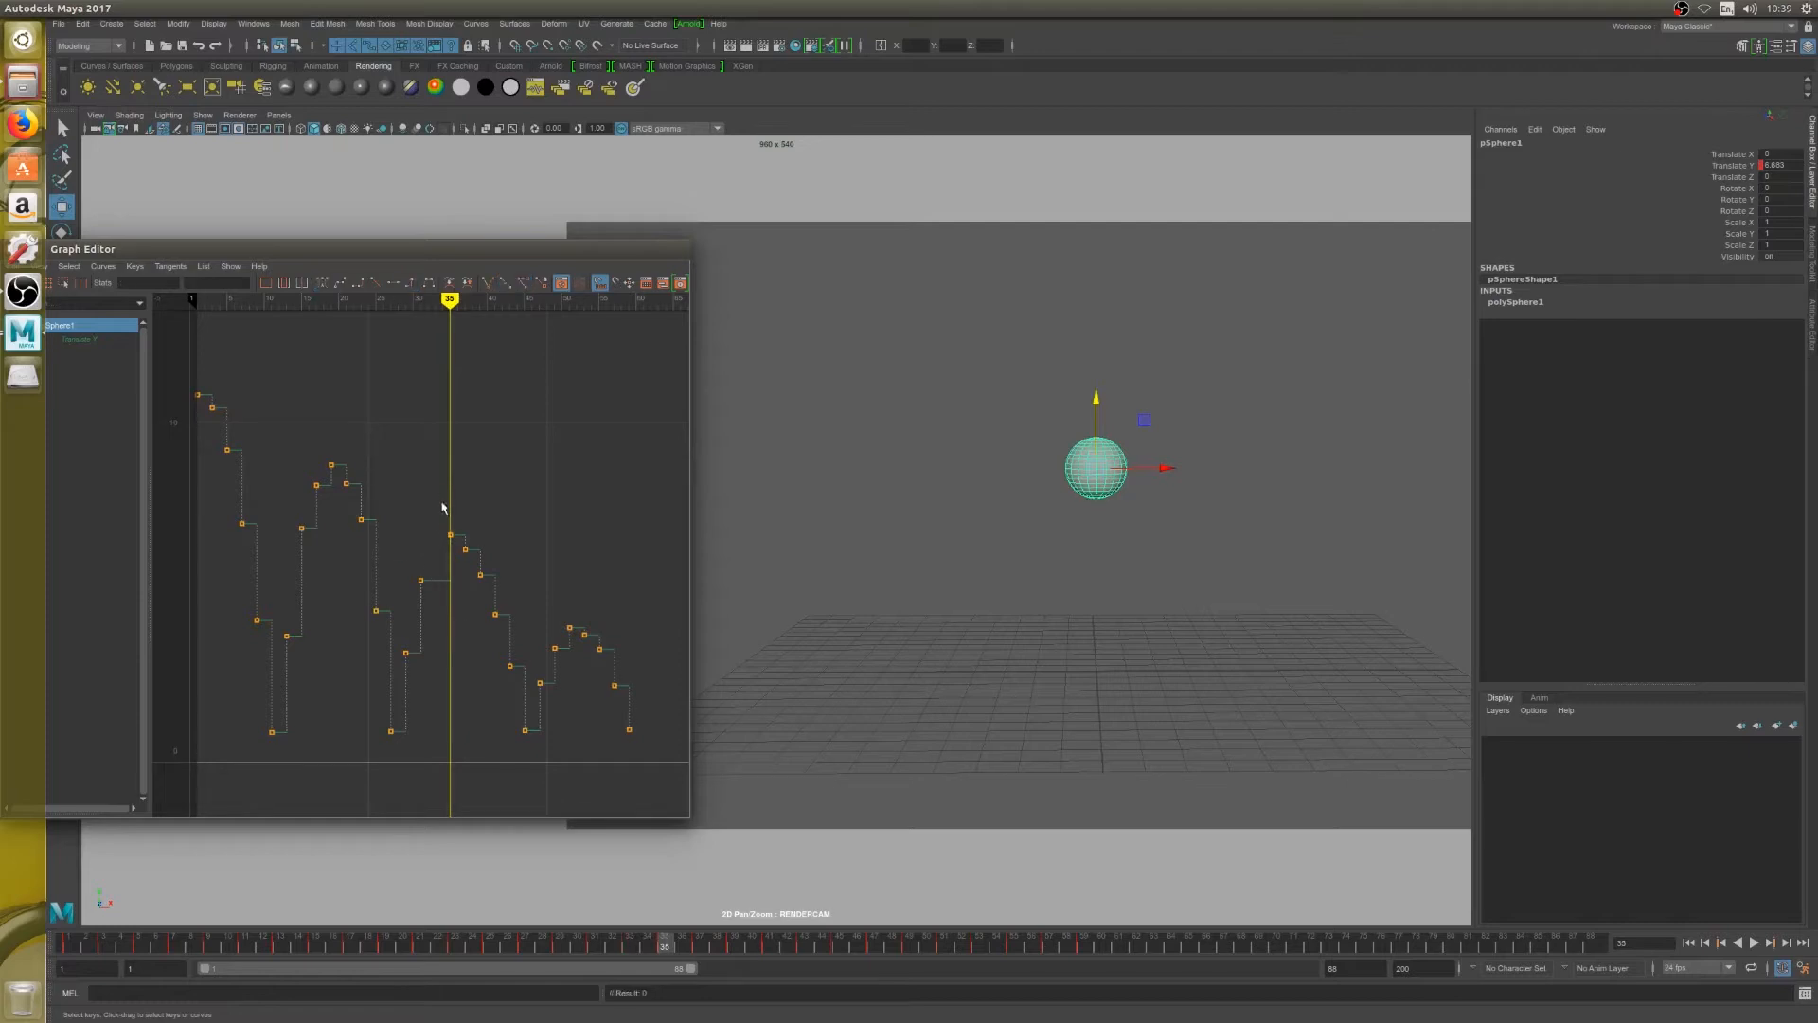
{"action": "left_click_drag", "start_coordinate": [445, 494], "coordinate": [642, 760]}
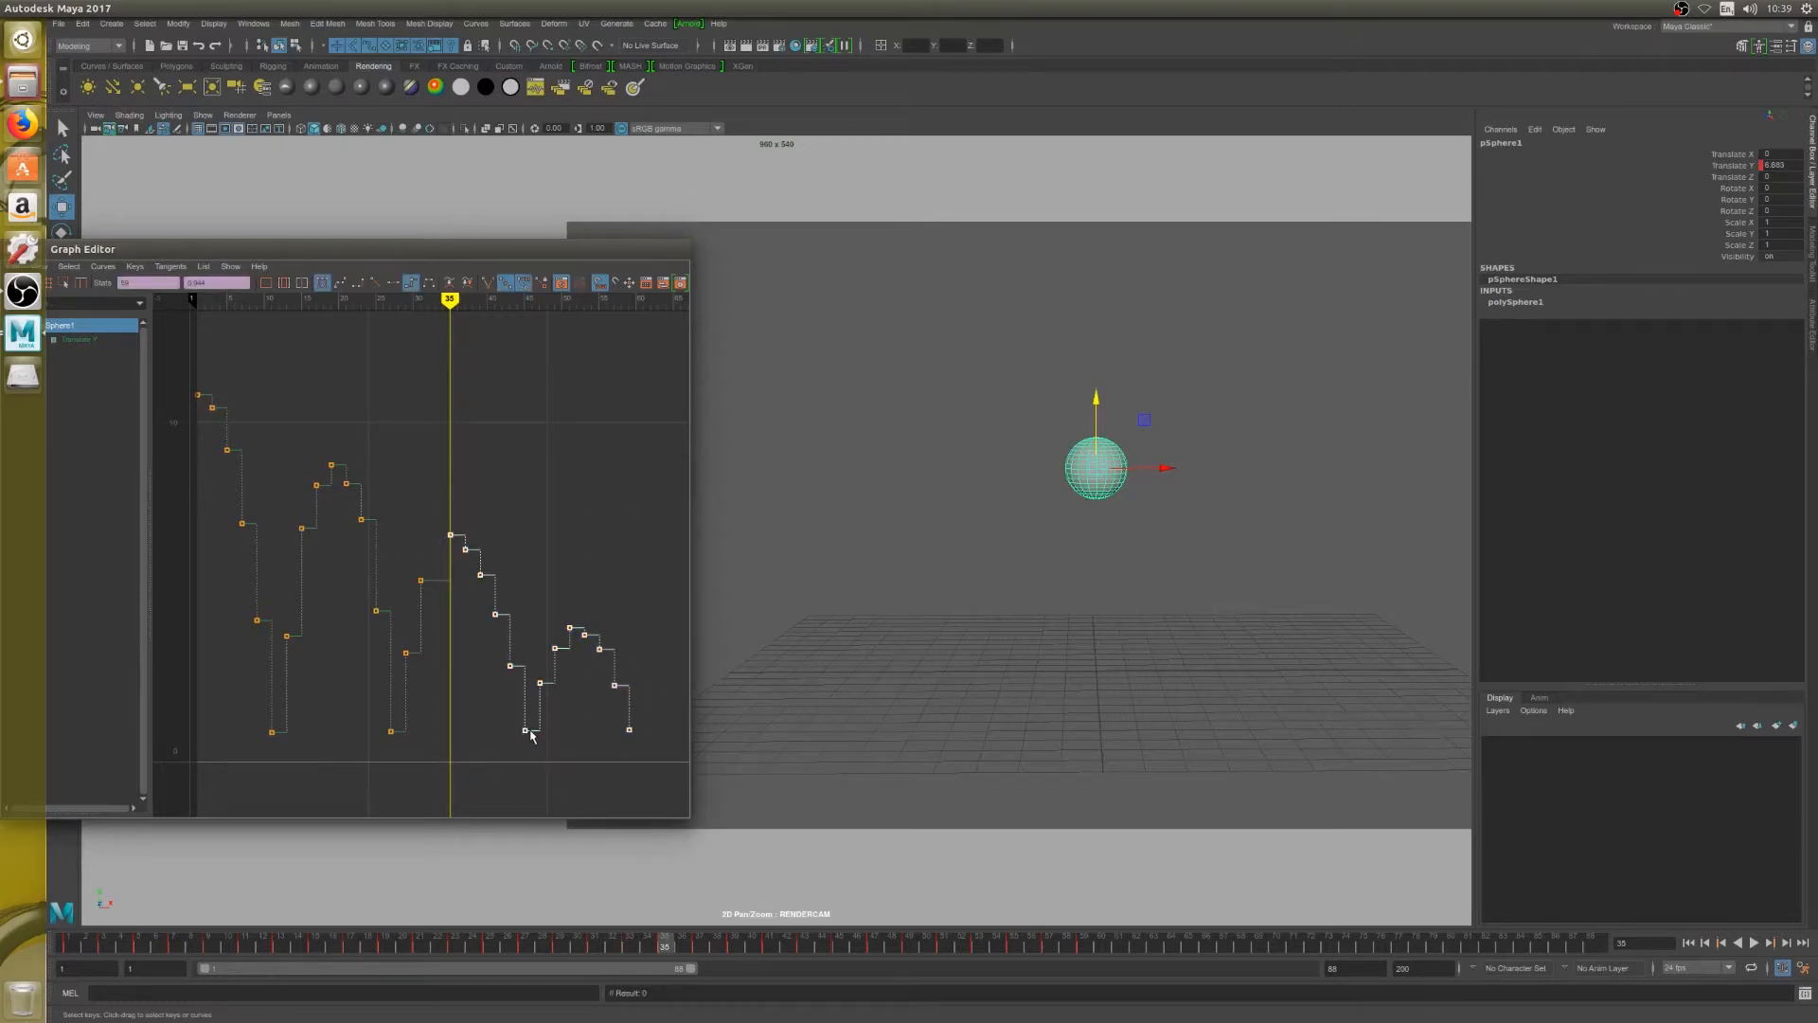
{"action": "middle_click_drag", "start_coordinate": [529, 734], "coordinate": [513, 733]}
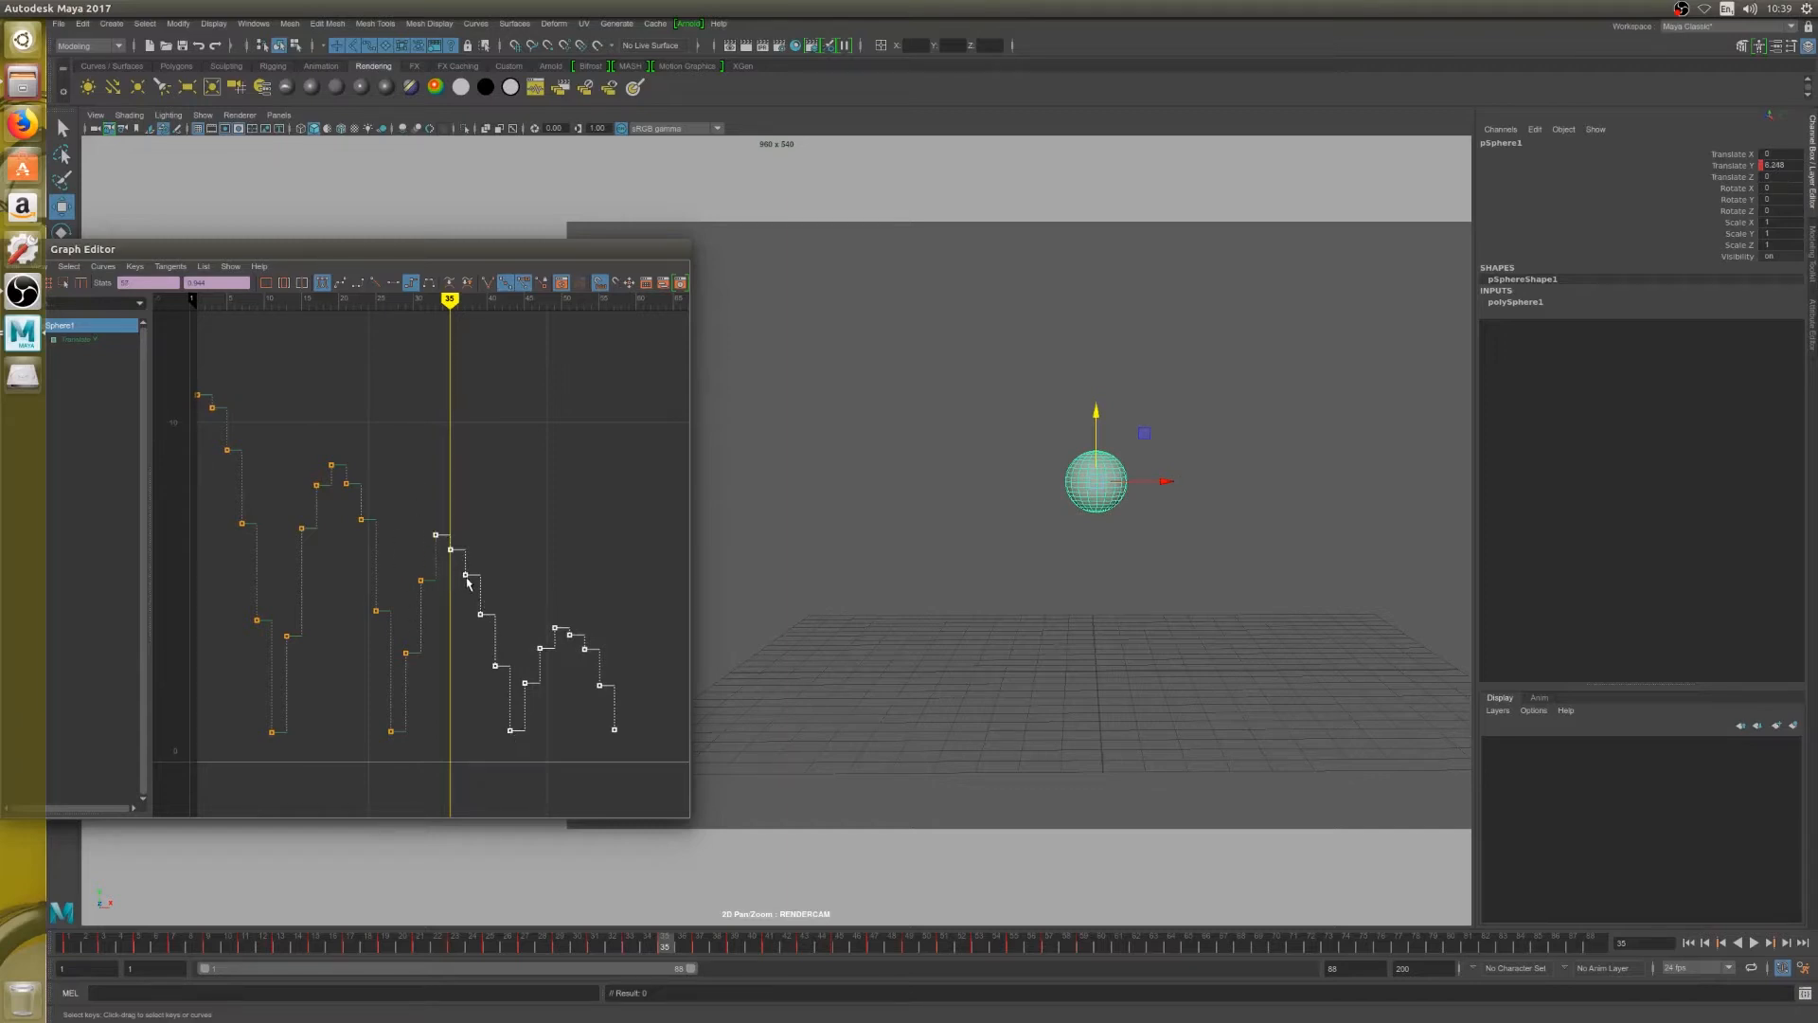
{"action": "key", "text": "r"}
{"action": "middle_click_drag", "start_coordinate": [466, 579], "coordinate": [462, 579]}
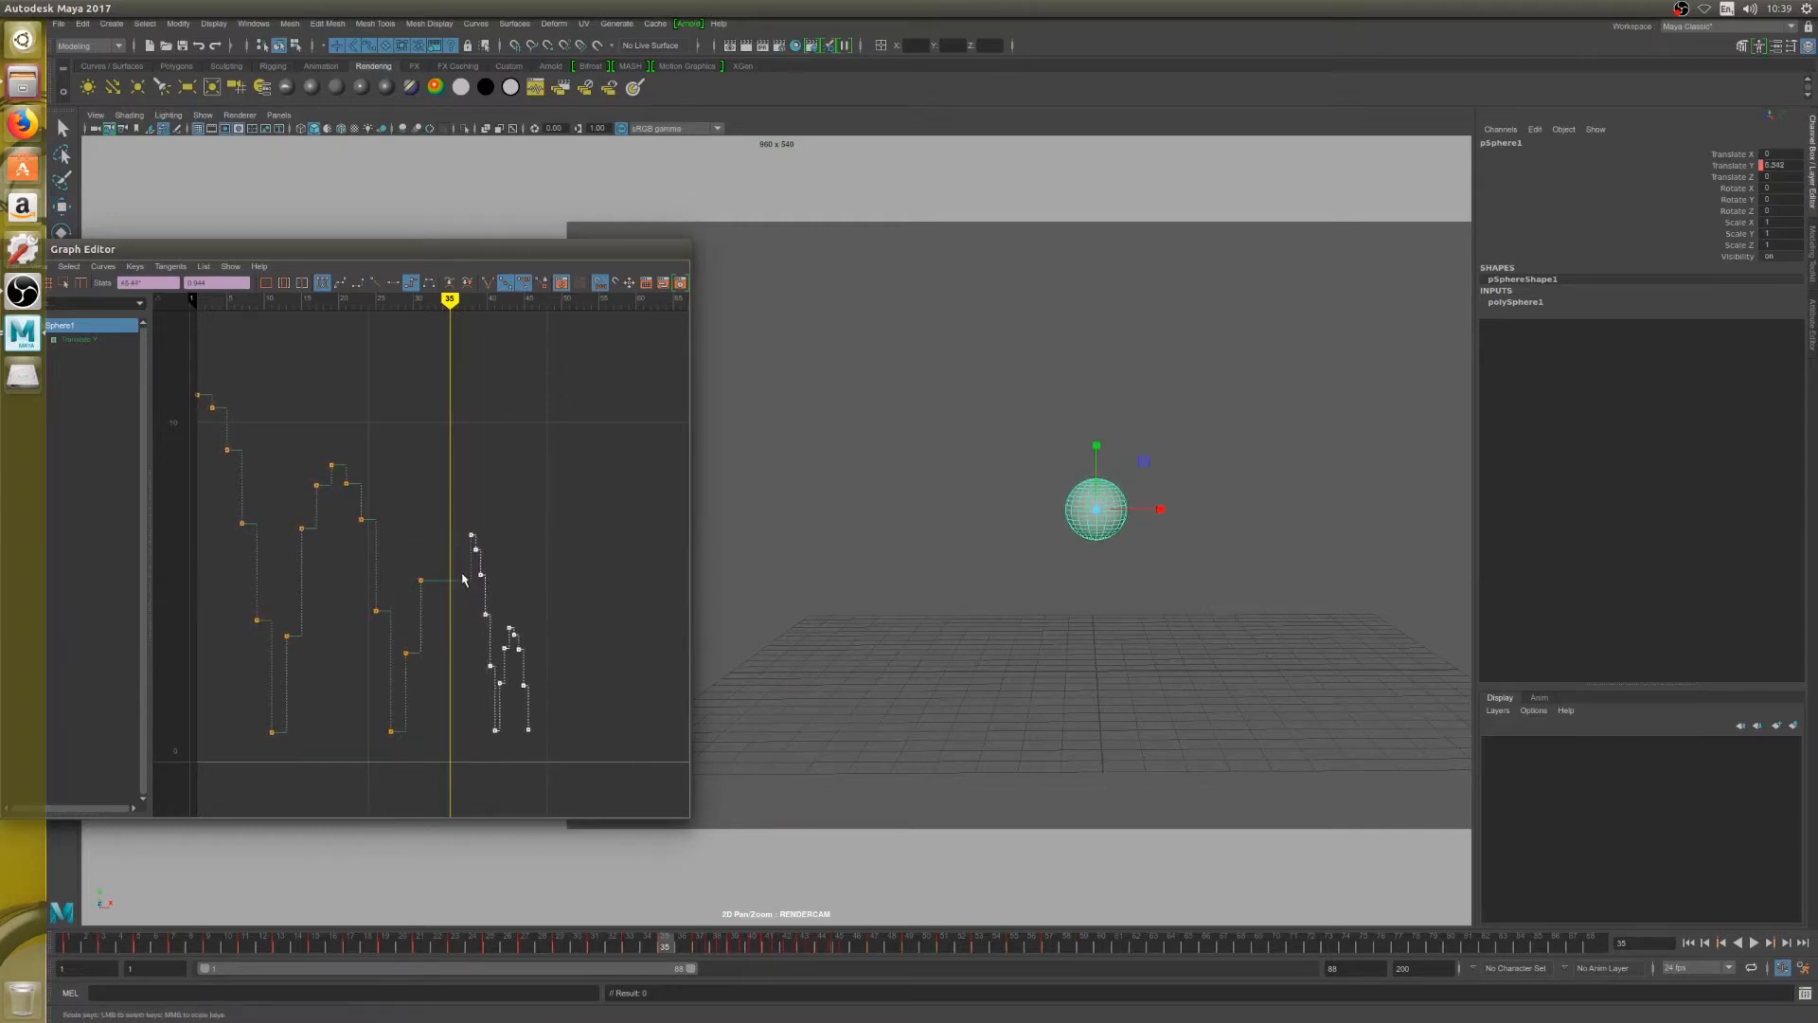
{"action": "key", "text": "ctrl+z"}
{"action": "key", "text": "w"}
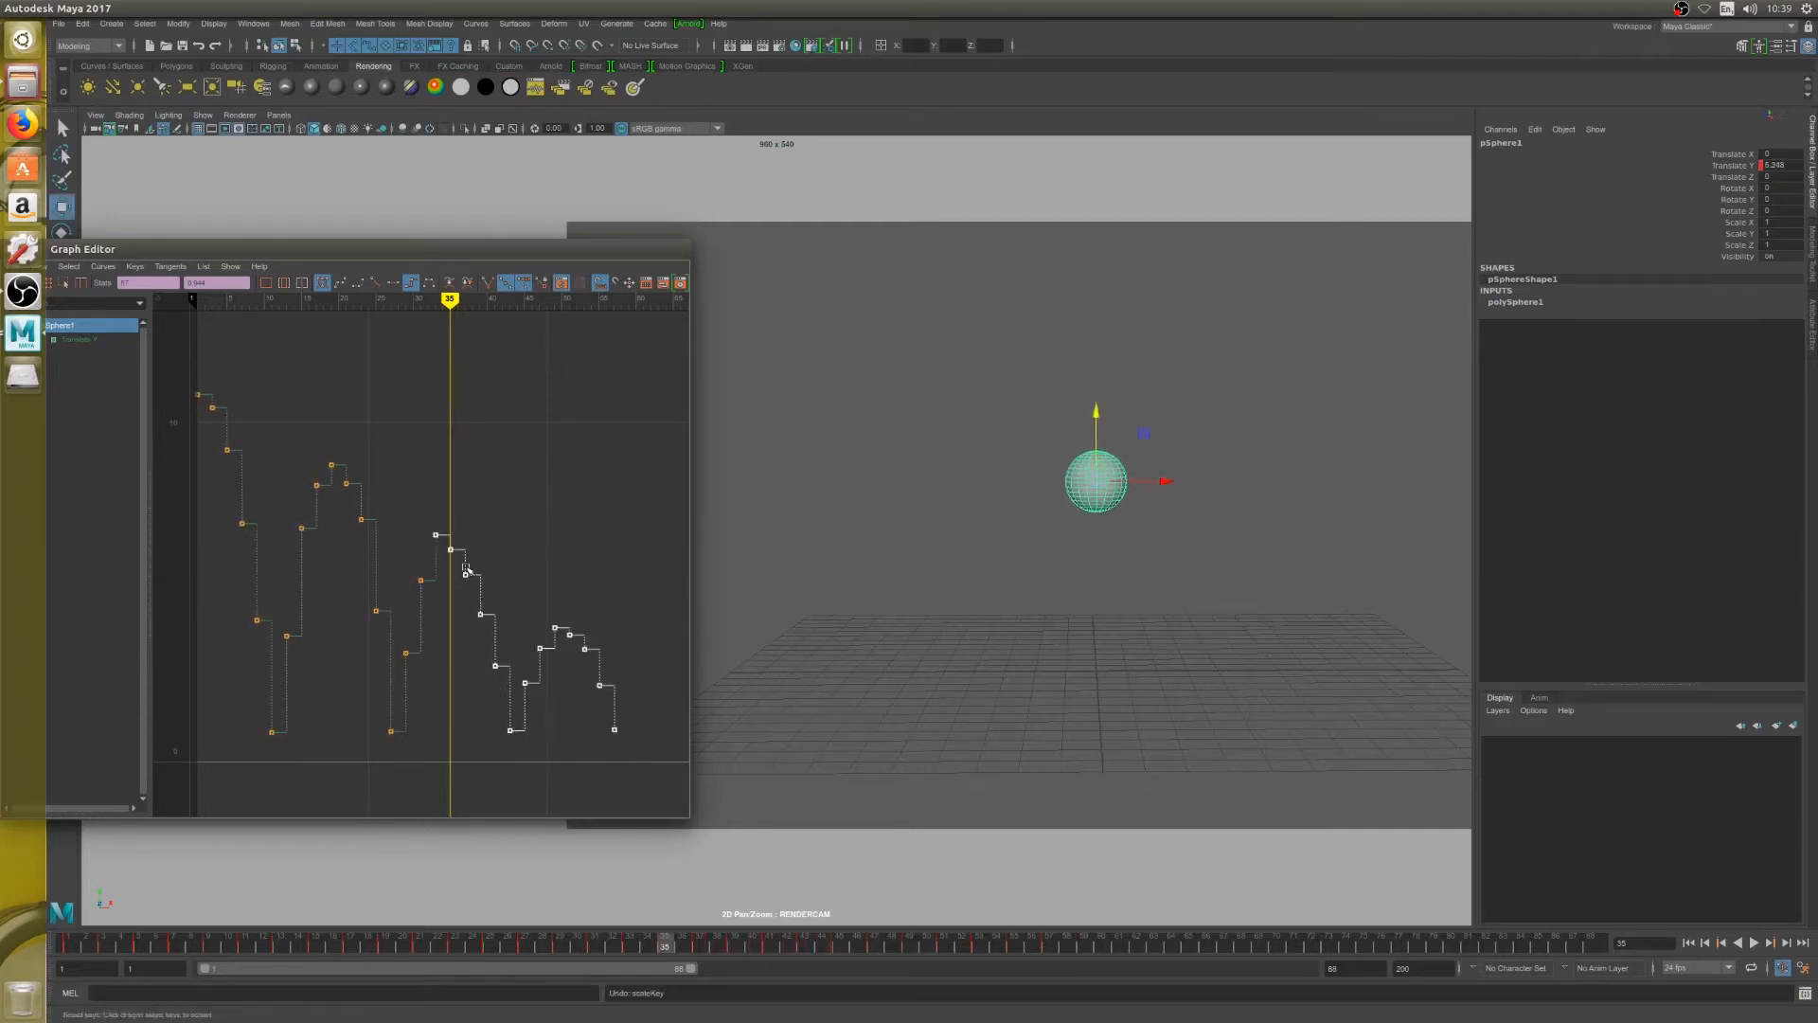
{"action": "mouse_move", "coordinate": [466, 582]}
{"action": "middle_mouse_down"}
{"action": "mouse_move", "coordinate": [528, 595]}
{"action": "mouse_move", "coordinate": [483, 556]}
{"action": "middle_mouse_up"}
Raise the keys on frames 29 and 31 in the third bounce's rise, setting frame 31 to about 5.8
{"action": "key", "text": "alt+comma"}
{"action": "key", "text": "alt+comma"}
{"action": "key", "text": "alt+comma"}
{"action": "key", "text": "alt+comma"}
{"action": "key", "text": "alt+comma"}
{"action": "key", "text": "alt+comma"}
{"action": "key", "text": "alt+comma"}
{"action": "key", "text": "alt+comma"}
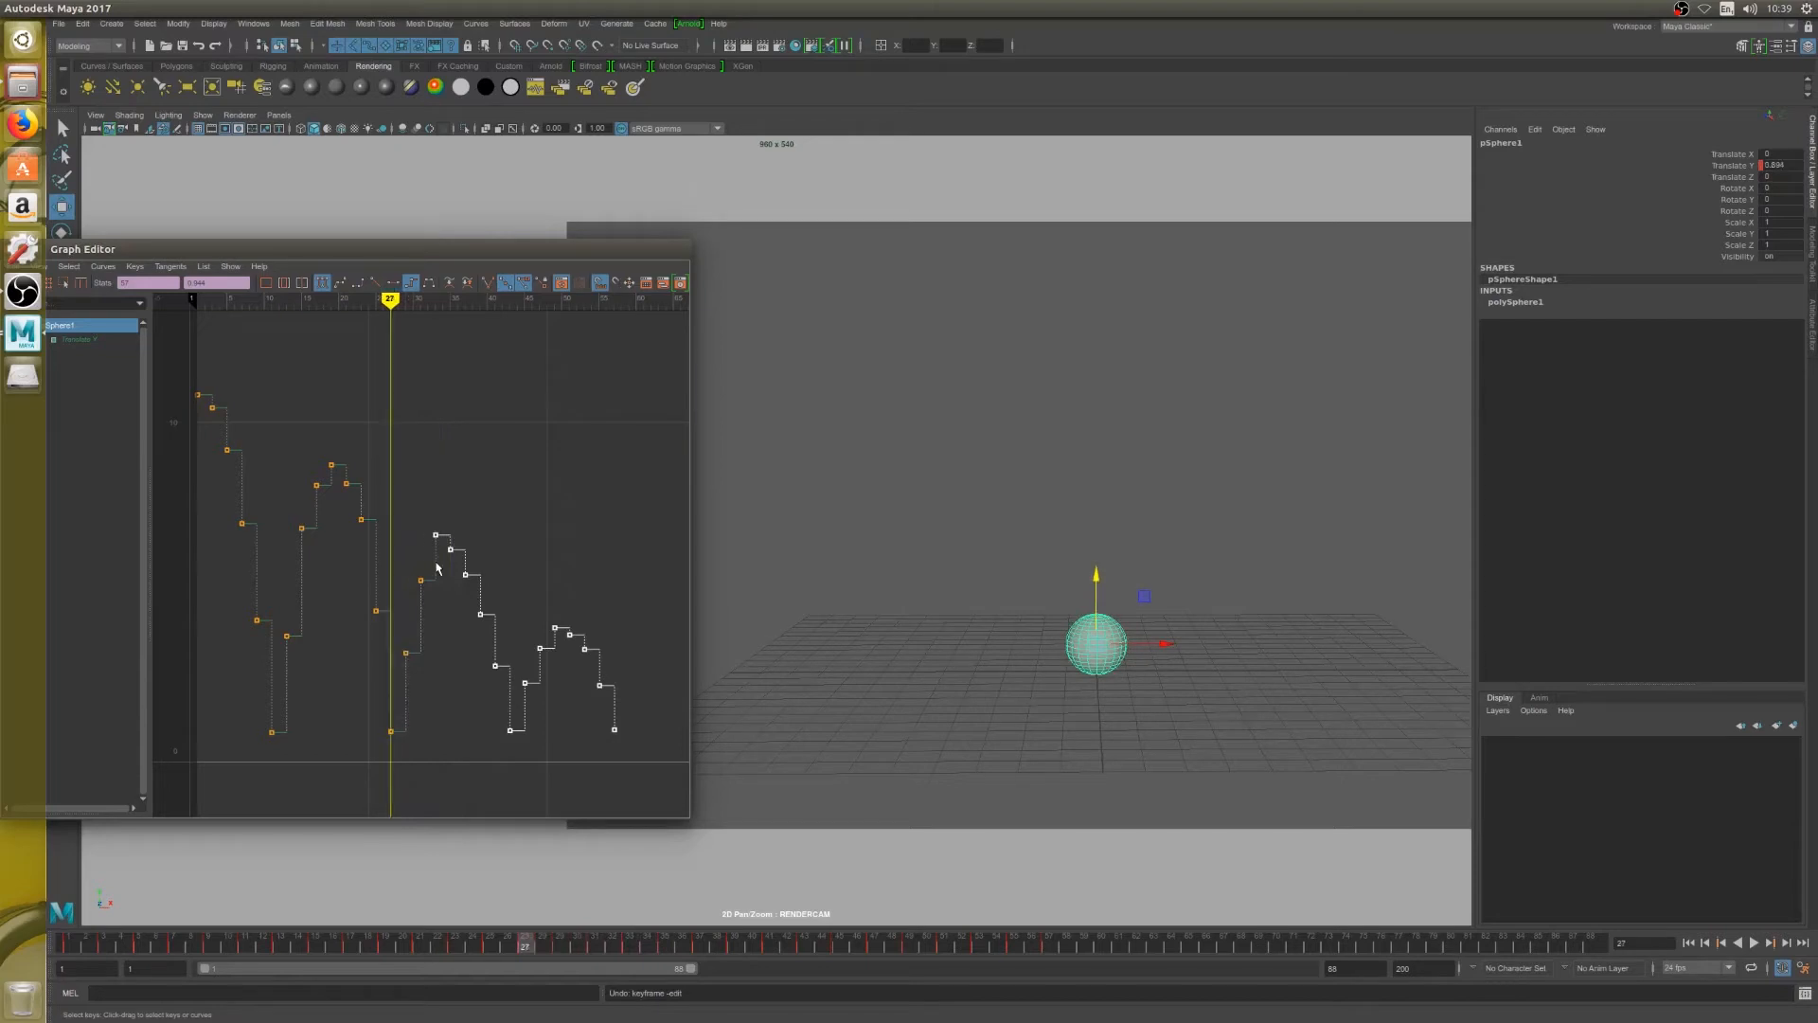
{"action": "key", "text": "alt+period"}
{"action": "key", "text": "alt+period"}
{"action": "key", "text": "alt+period"}
{"action": "key", "text": "alt+period"}
{"action": "key", "text": "alt+period"}
{"action": "key", "text": "alt+period"}
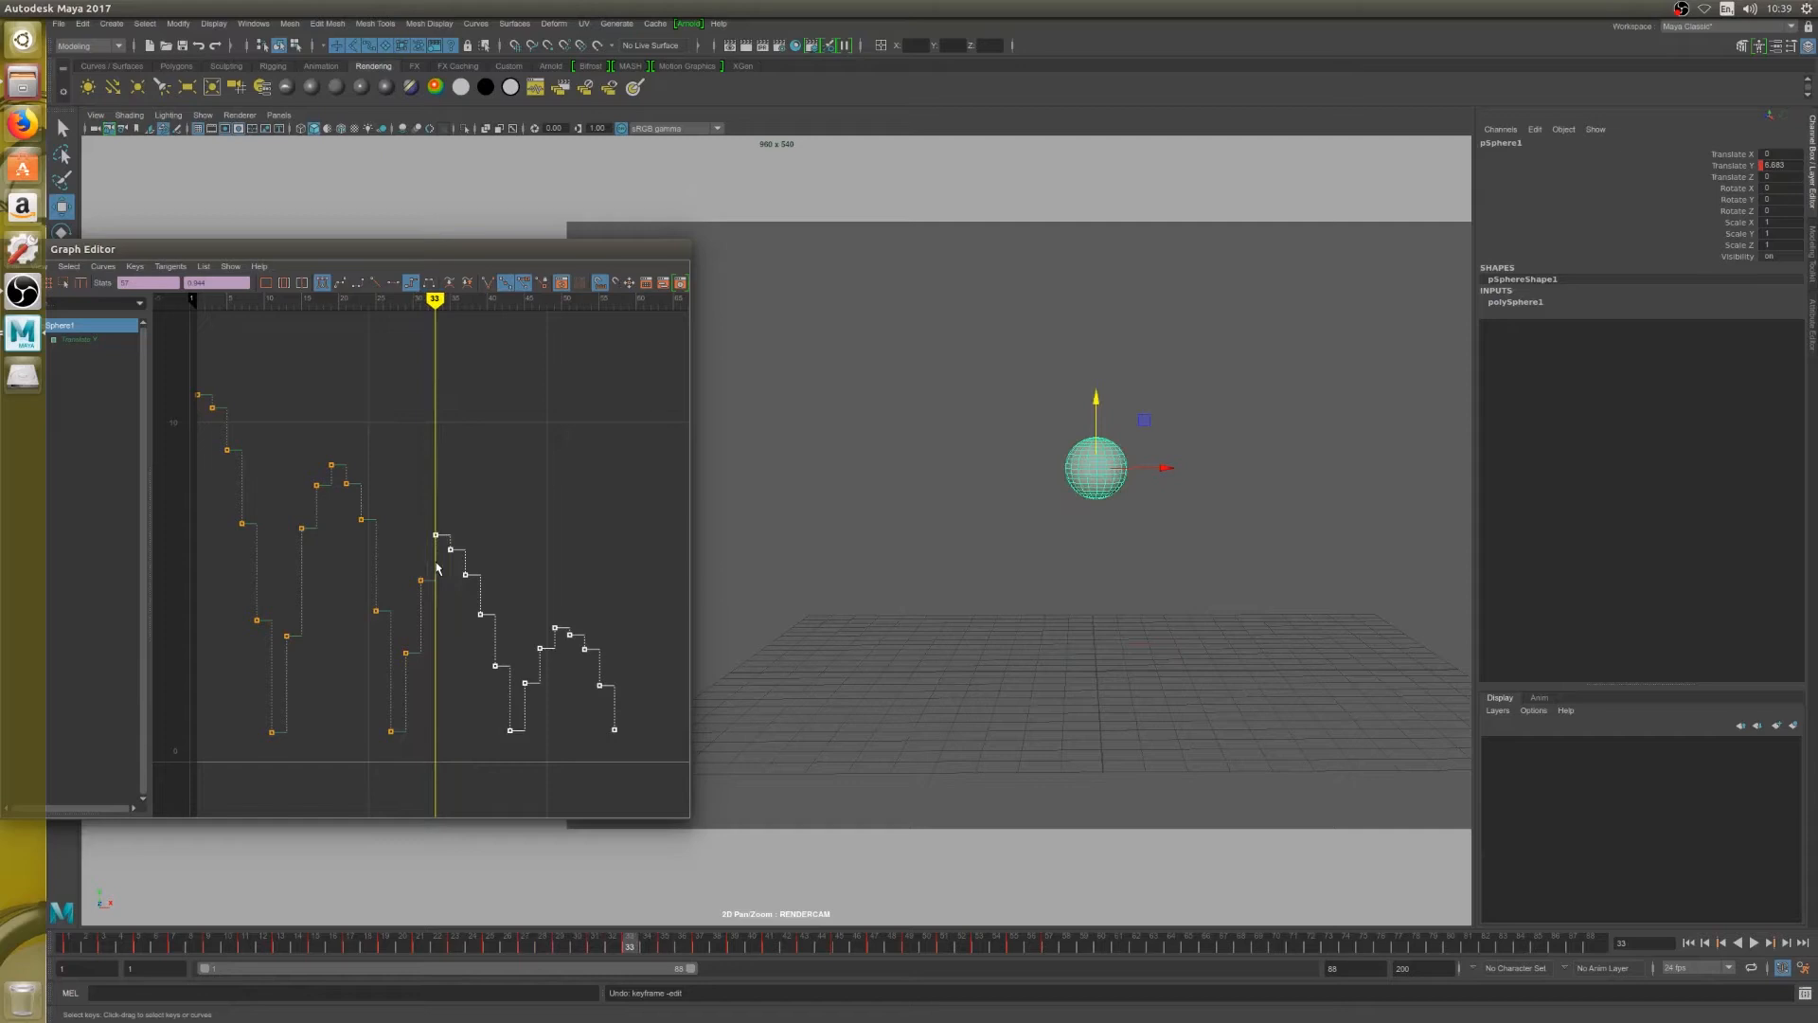
{"action": "left_click", "coordinate": [422, 579]}
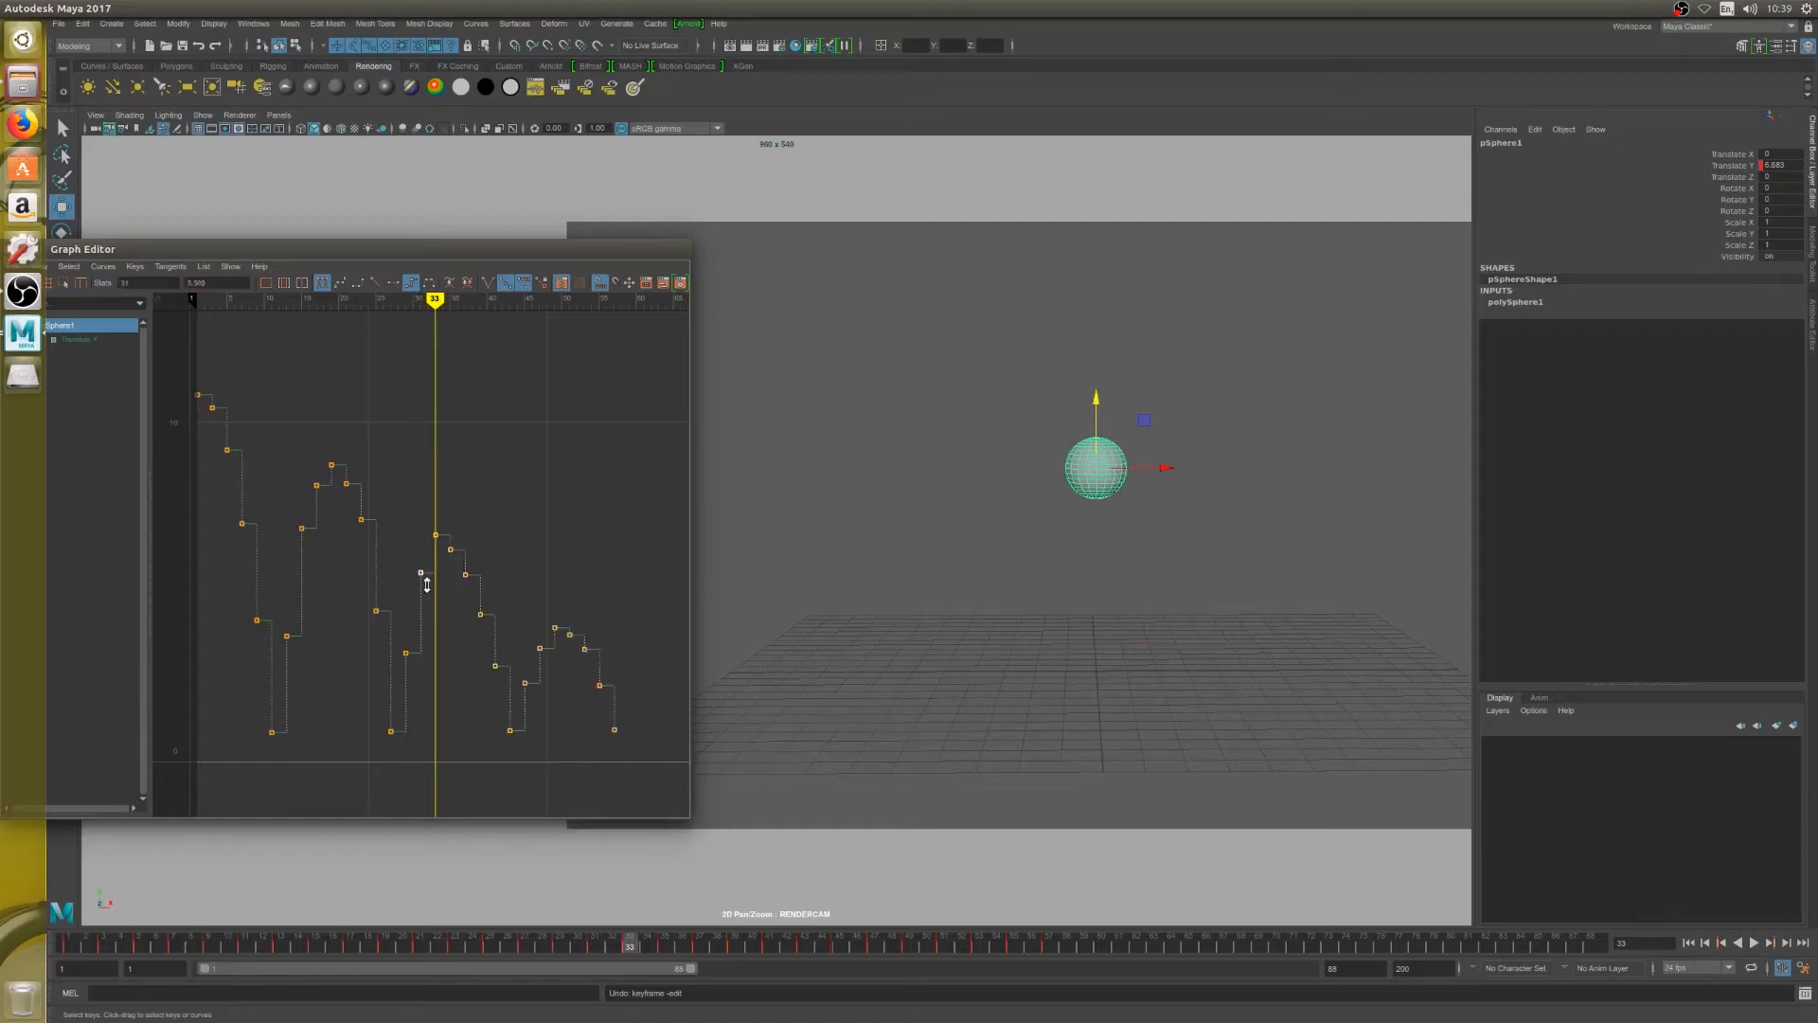
{"action": "middle_click_drag", "start_coordinate": [427, 584], "coordinate": [426, 565]}
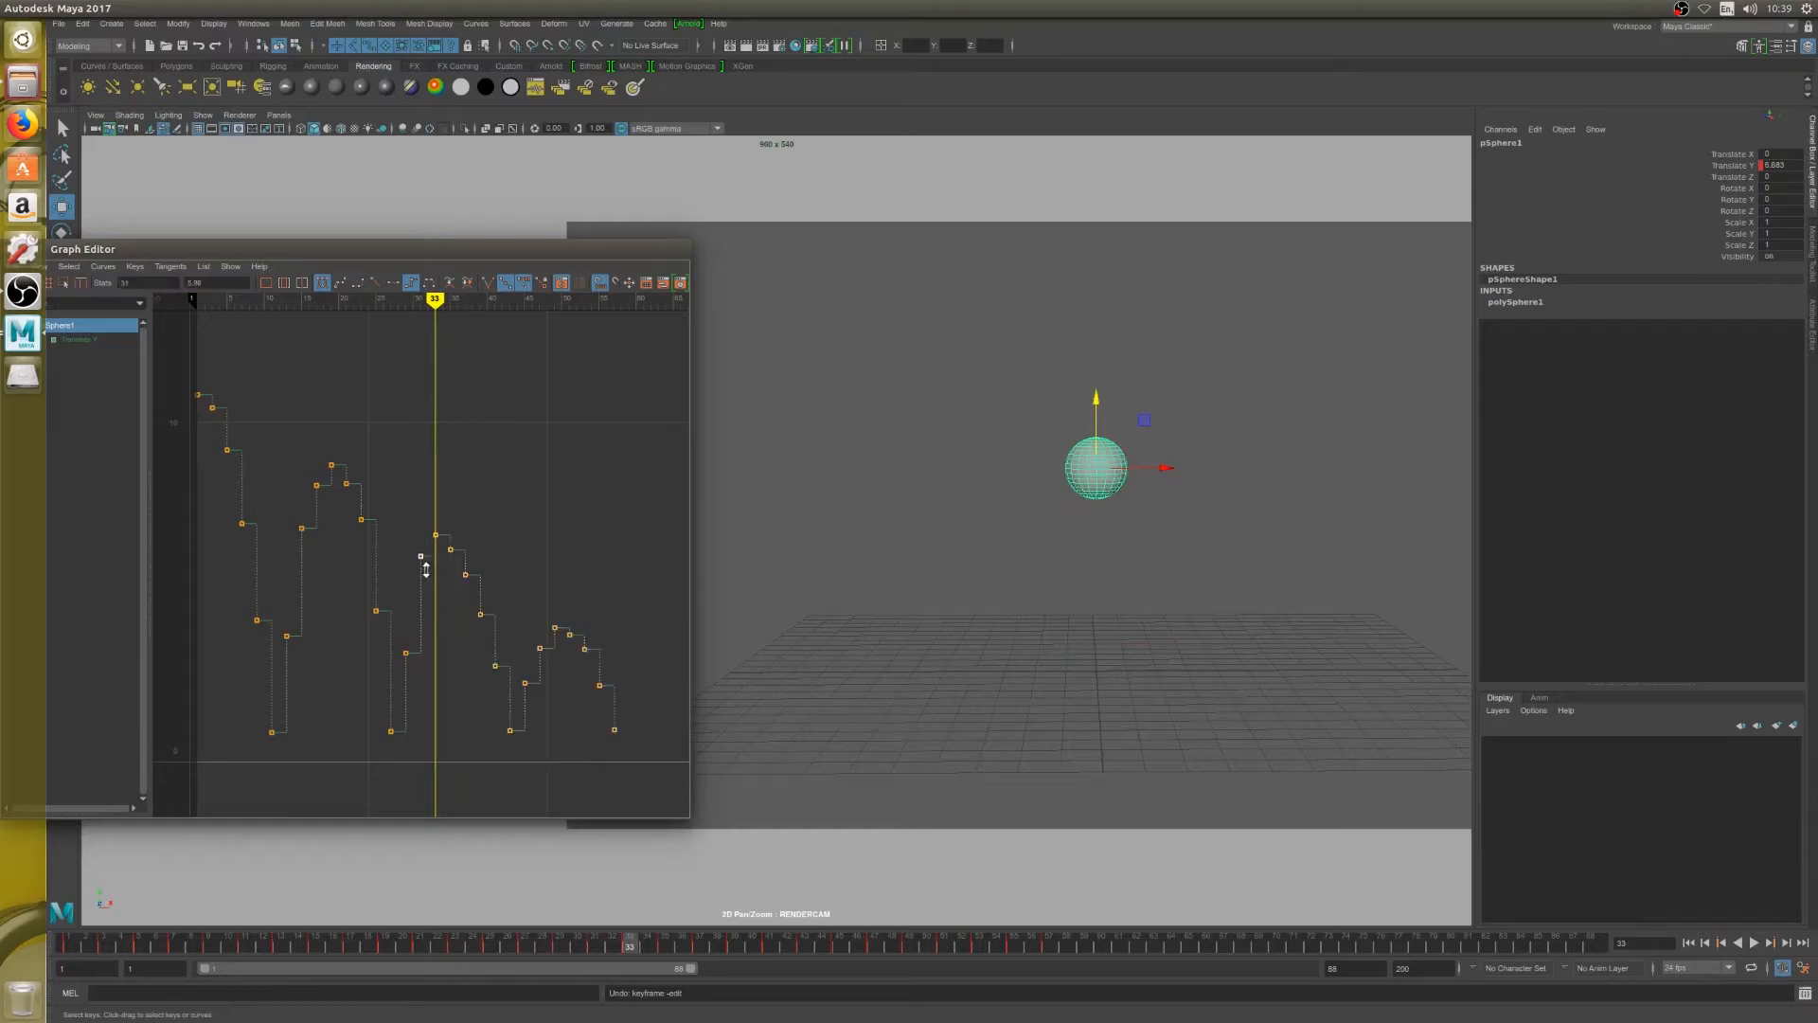
{"action": "left_click", "coordinate": [407, 652]}
{"action": "mouse_move", "coordinate": [410, 654]}
{"action": "middle_mouse_down"}
{"action": "mouse_move", "coordinate": [411, 619]}
{"action": "mouse_move", "coordinate": [414, 645]}
{"action": "middle_mouse_up"}
{"action": "scroll", "coordinate": [413, 645], "scroll_direction": "up", "scroll_amount": 3}
{"action": "left_click_drag", "start_coordinate": [406, 522], "coordinate": [429, 578]}
{"action": "middle_click_drag", "start_coordinate": [425, 574], "coordinate": [422, 593]}
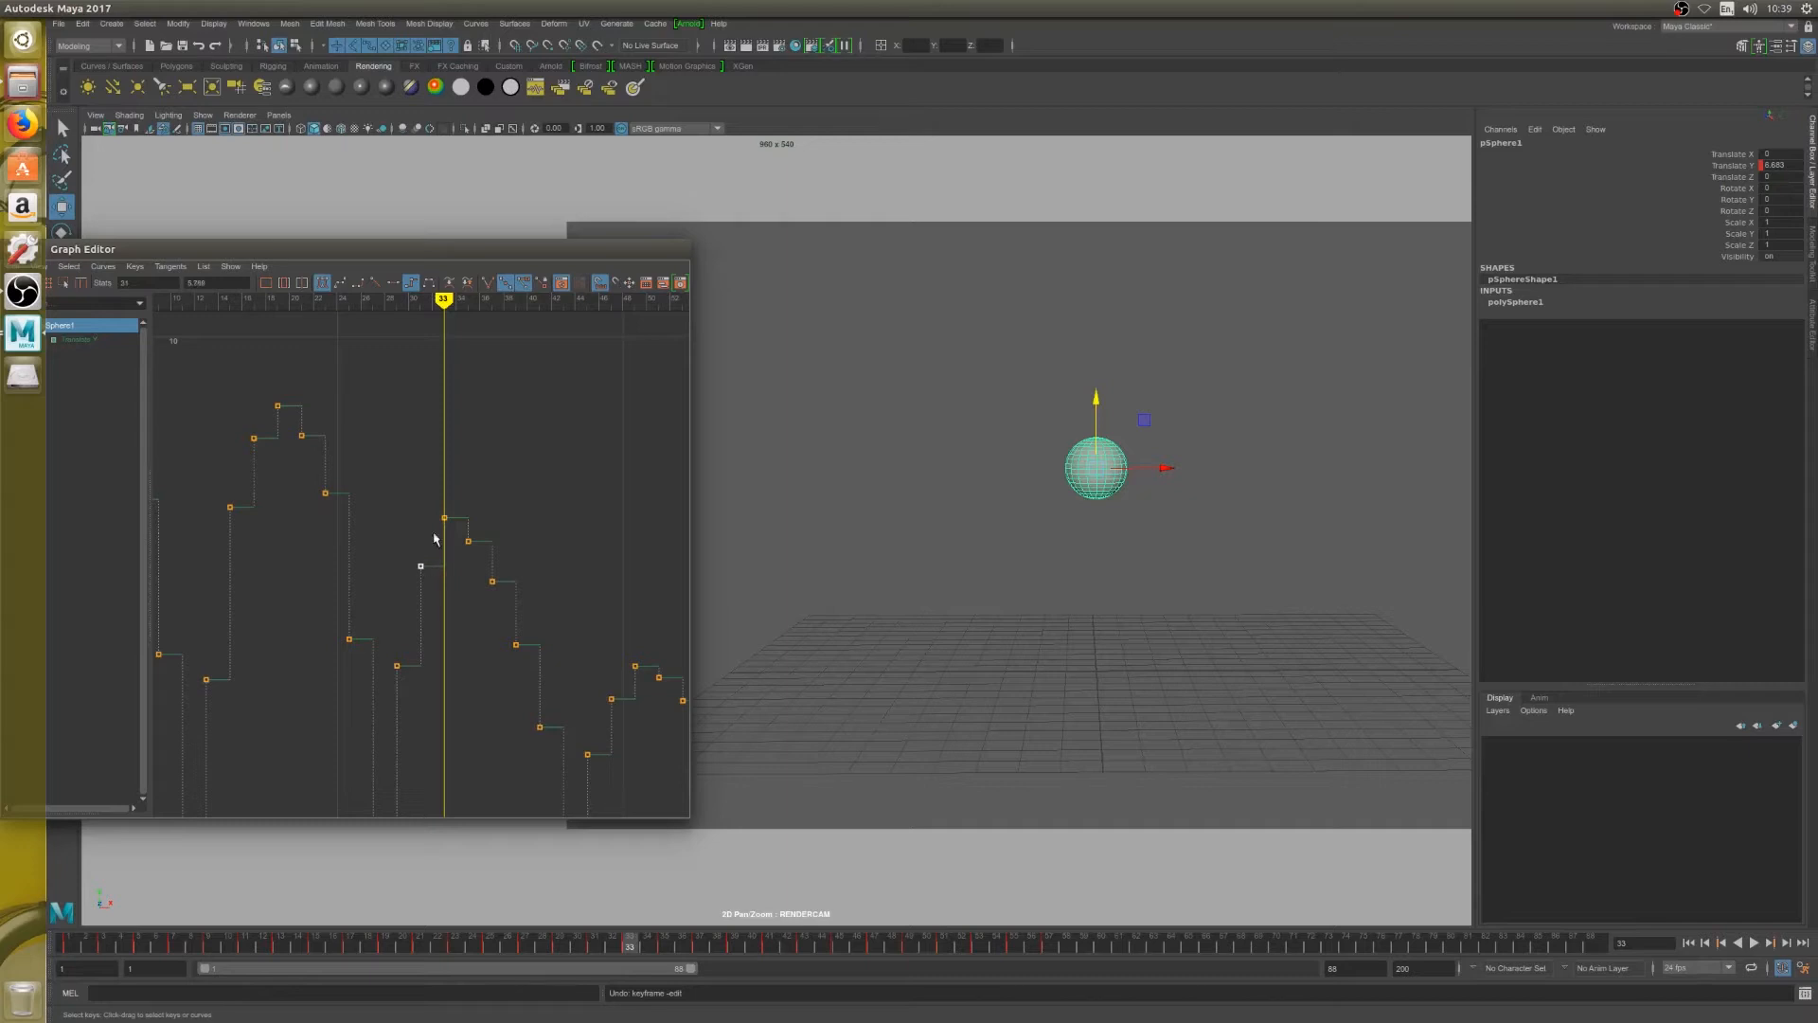
{"action": "key", "text": "a"}
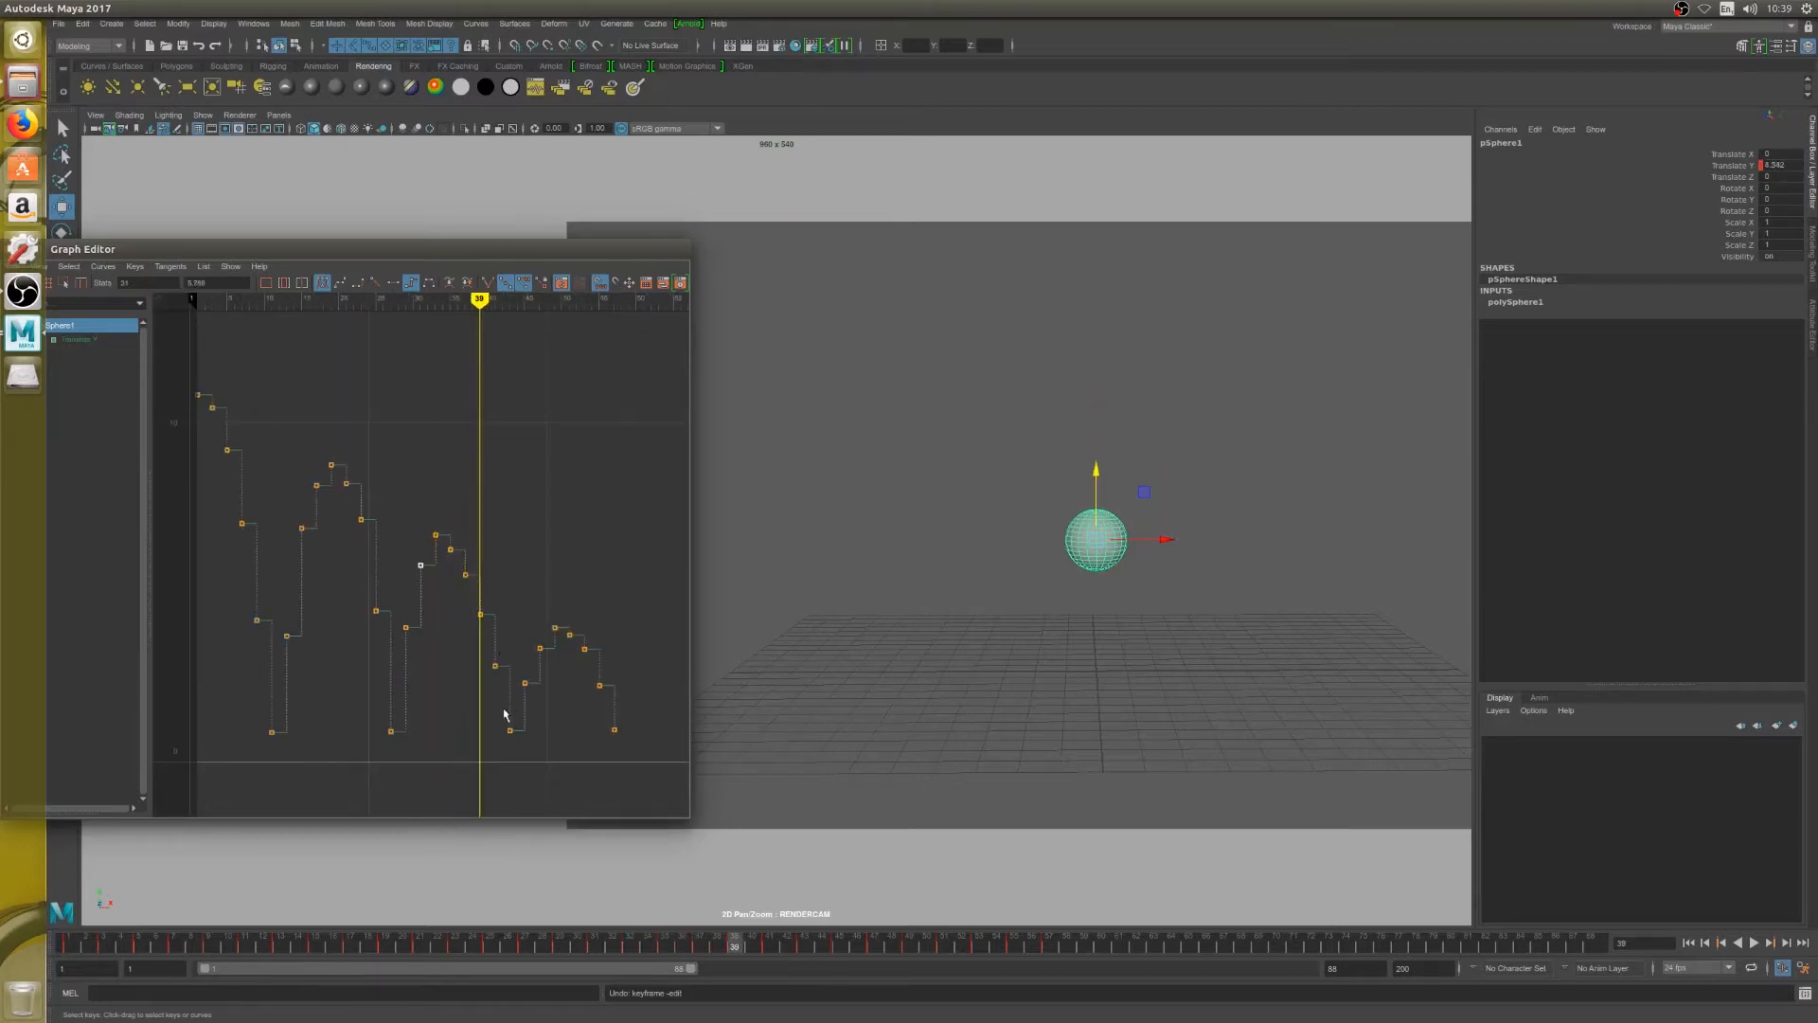
Delete the keys on frames 39 and 41 and shift all following keys four frames earlier, so the third bounce lands on frame 39
{"action": "left_click_drag", "start_coordinate": [466, 616], "coordinate": [510, 694]}
{"action": "key", "text": "Delete"}
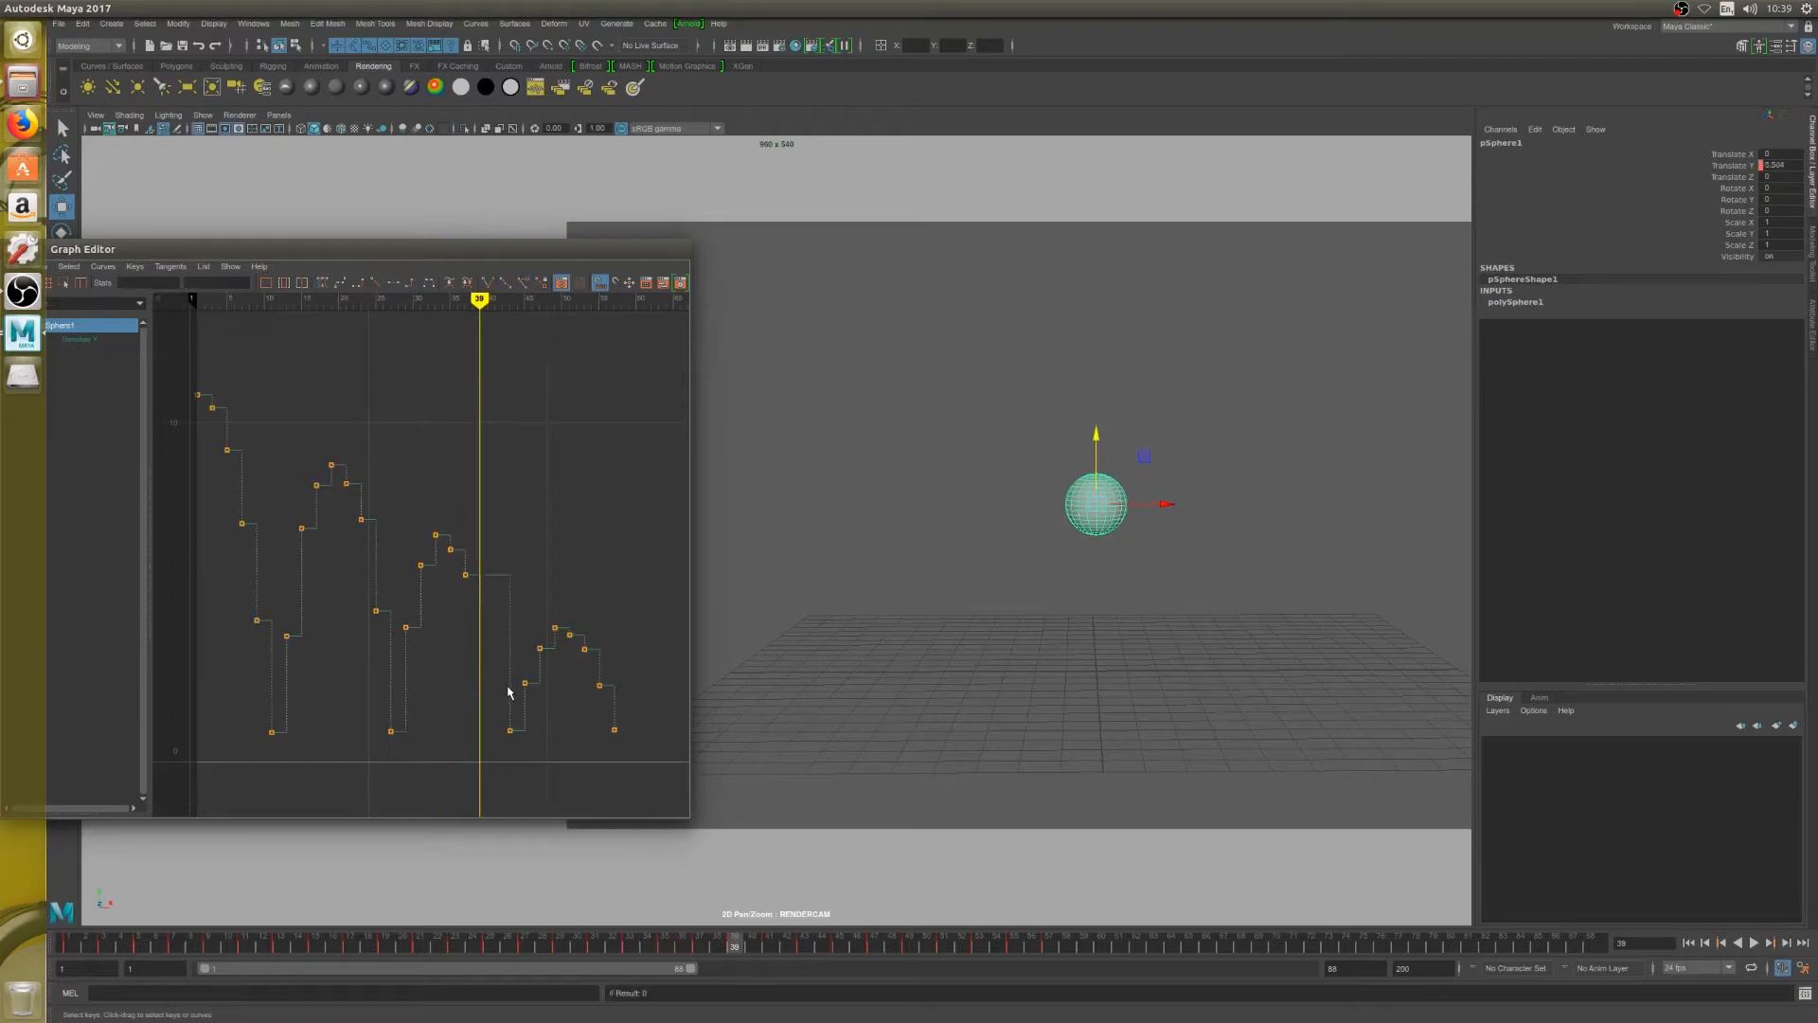
{"action": "left_click_drag", "start_coordinate": [483, 533], "coordinate": [669, 751]}
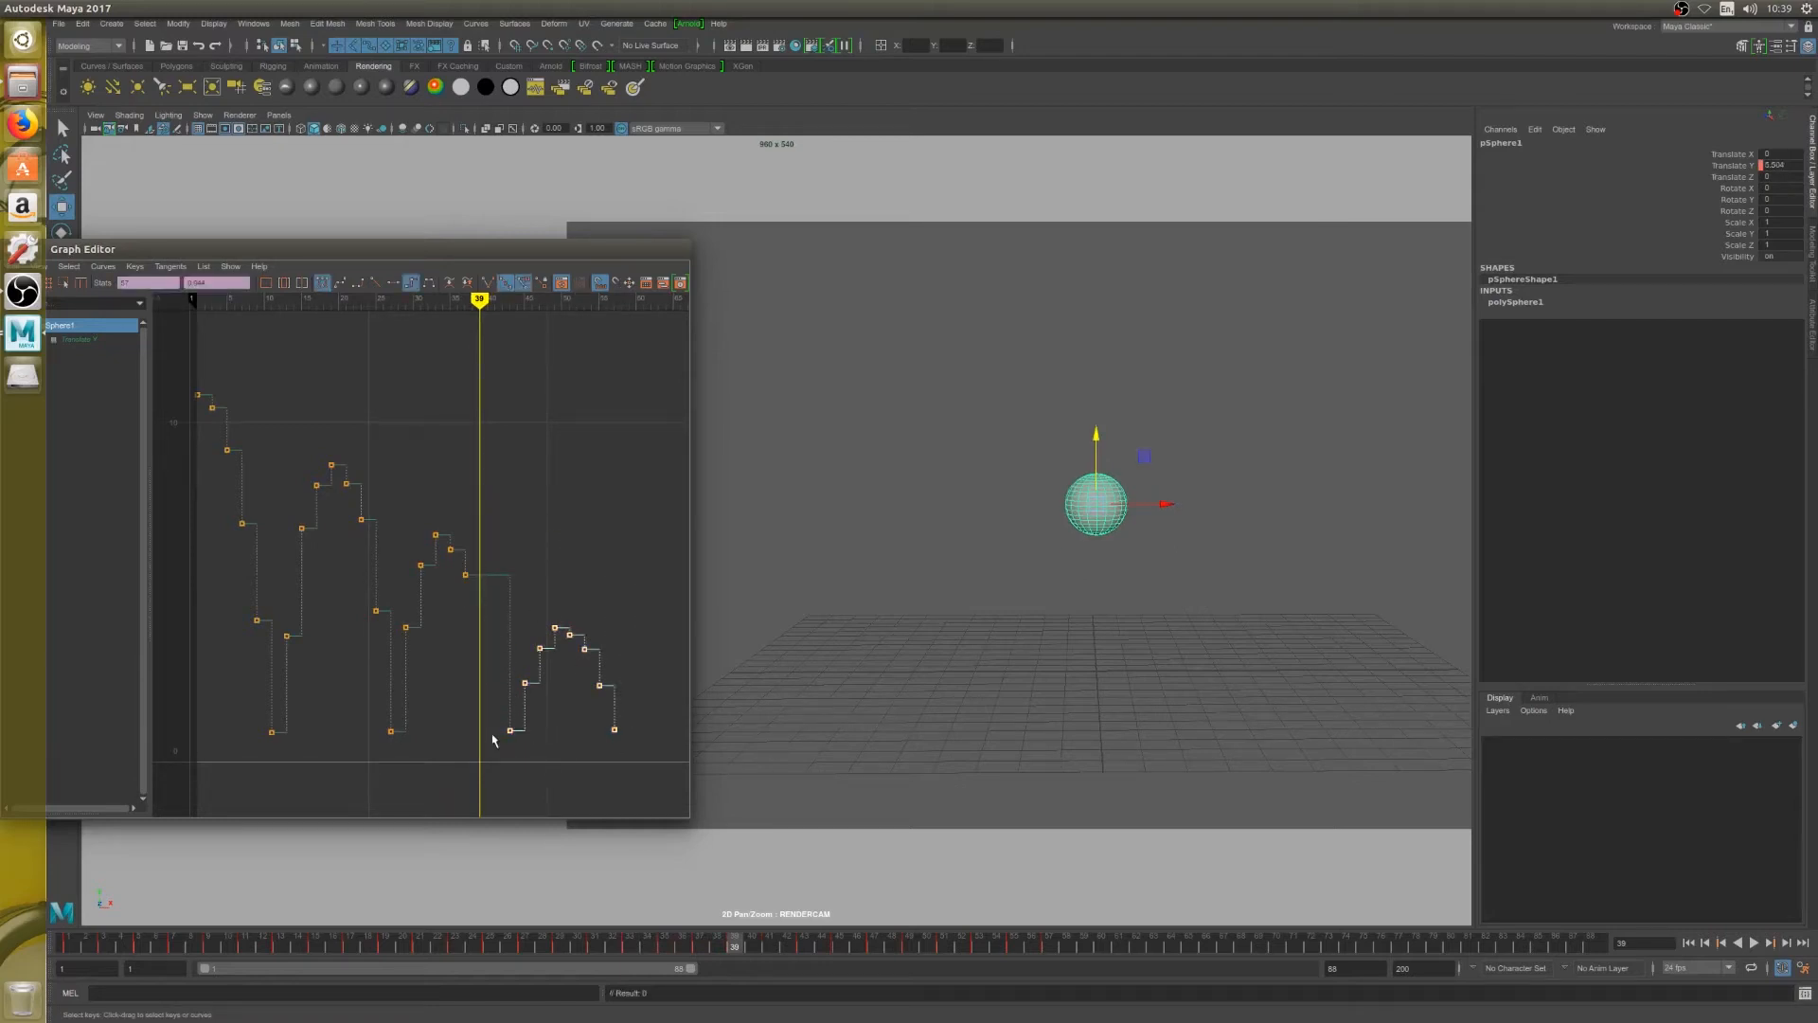
{"action": "middle_click_drag", "start_coordinate": [499, 729], "coordinate": [468, 735], "text": "shift"}
Lower the third fall's keys, bringing frame 35 down slightly and frame 37 to about 3.7
{"action": "left_click_drag", "start_coordinate": [454, 557], "coordinate": [488, 596]}
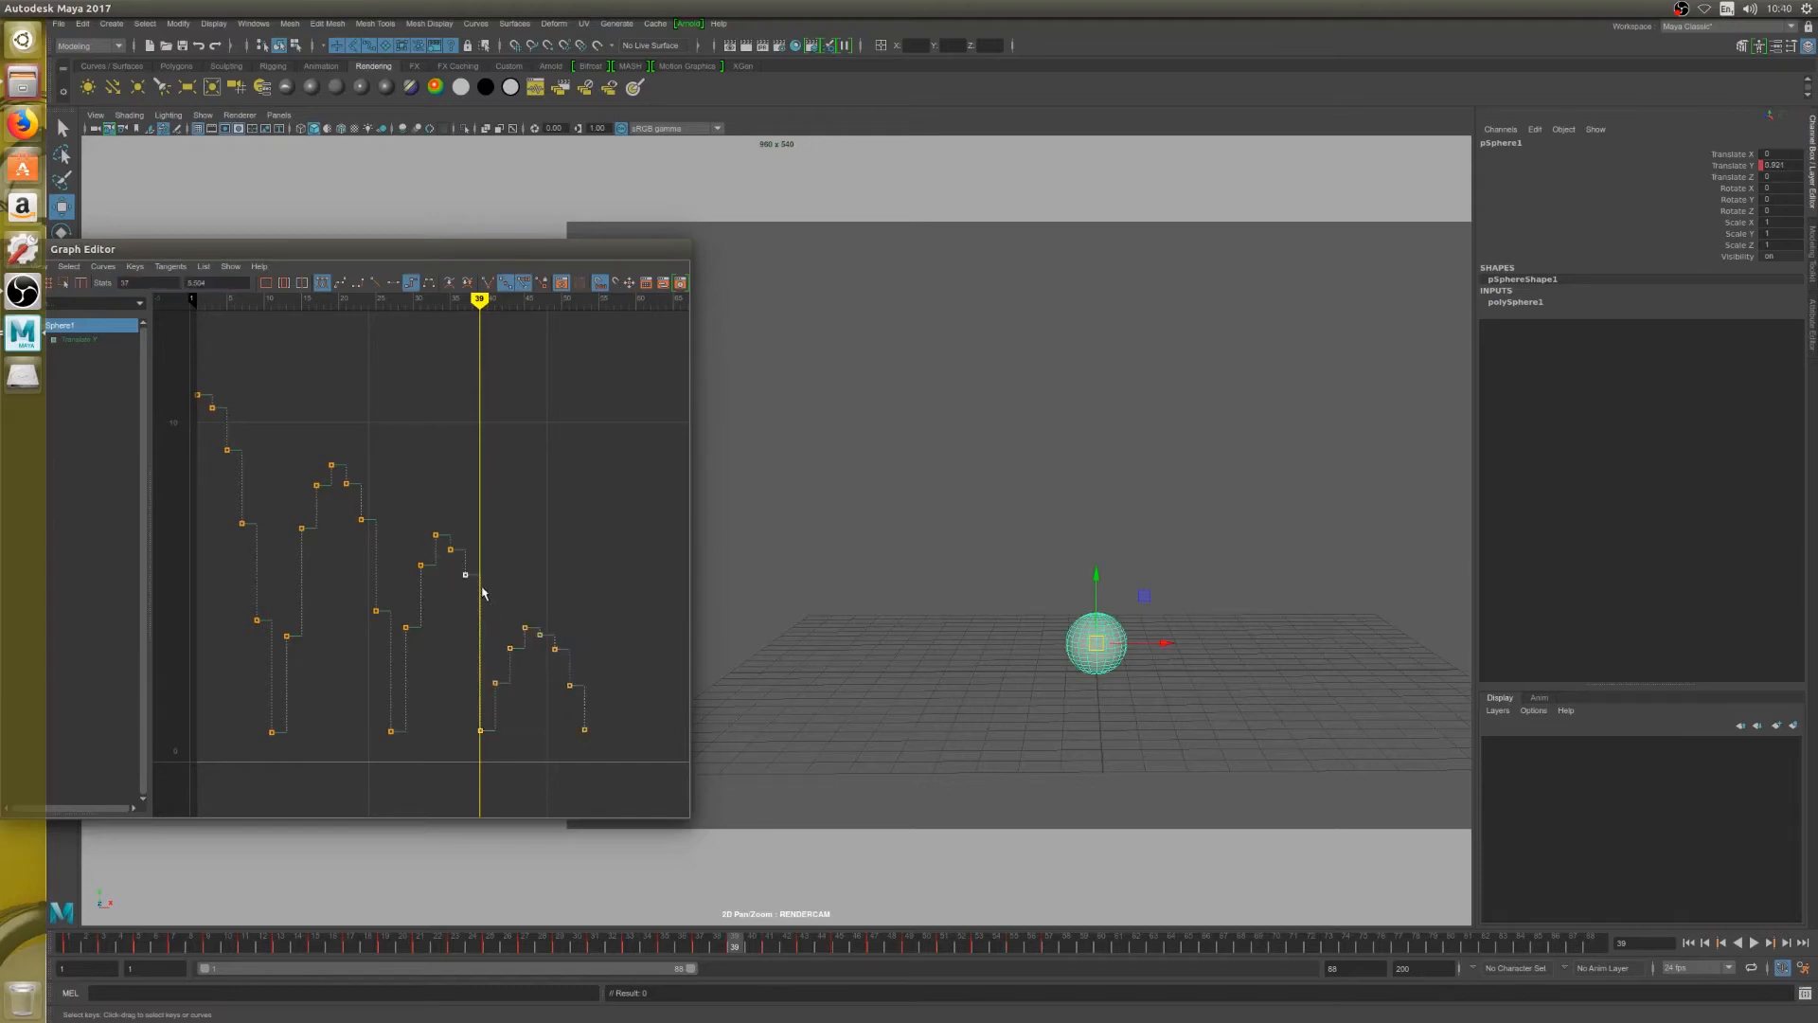
{"action": "middle_click_drag", "start_coordinate": [481, 590], "coordinate": [477, 660], "text": "shift"}
{"action": "left_click_drag", "start_coordinate": [441, 527], "coordinate": [461, 560]}
{"action": "middle_click_drag", "start_coordinate": [456, 564], "coordinate": [454, 575], "text": "shift"}
{"action": "left_click_drag", "start_coordinate": [450, 624], "coordinate": [483, 644]}
{"action": "middle_click_drag", "start_coordinate": [484, 644], "coordinate": [483, 639], "text": "shift"}
{"action": "scroll", "coordinate": [467, 623], "scroll_direction": "down", "scroll_amount": 5}
{"action": "scroll", "coordinate": [467, 621], "scroll_direction": "up", "scroll_amount": 3}
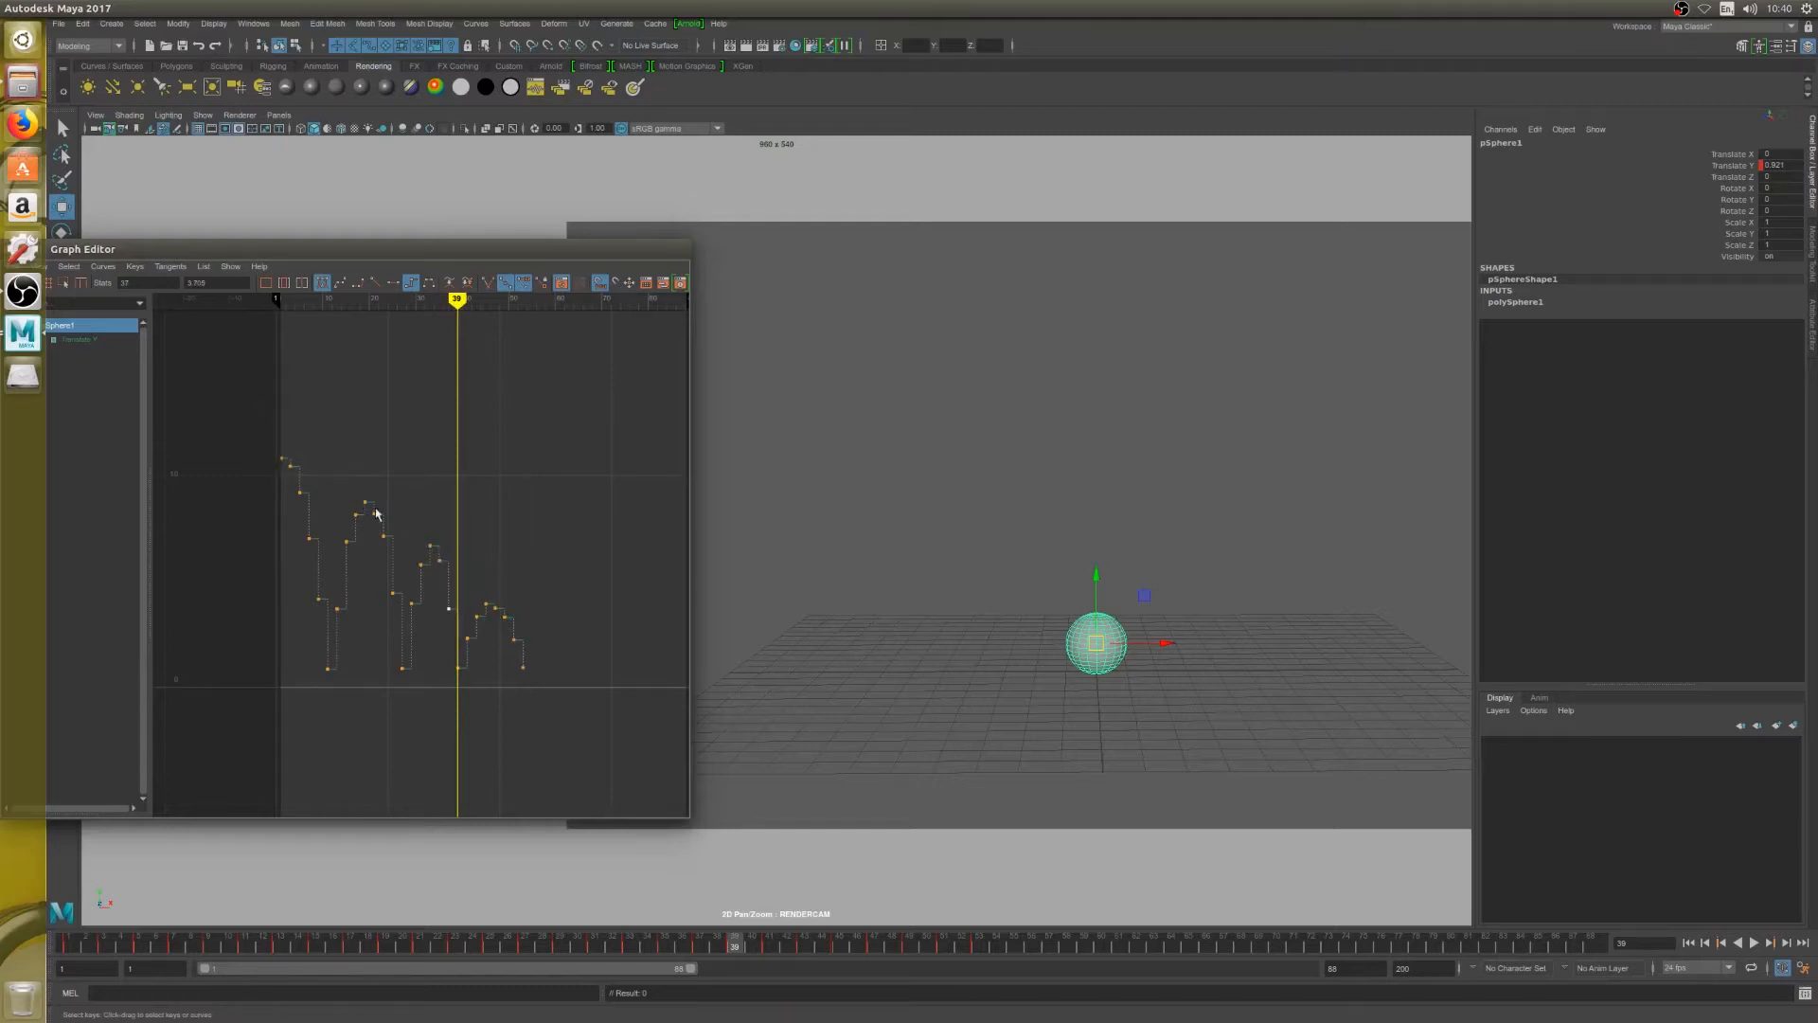
{"action": "left_click_drag", "start_coordinate": [324, 458], "coordinate": [403, 666]}
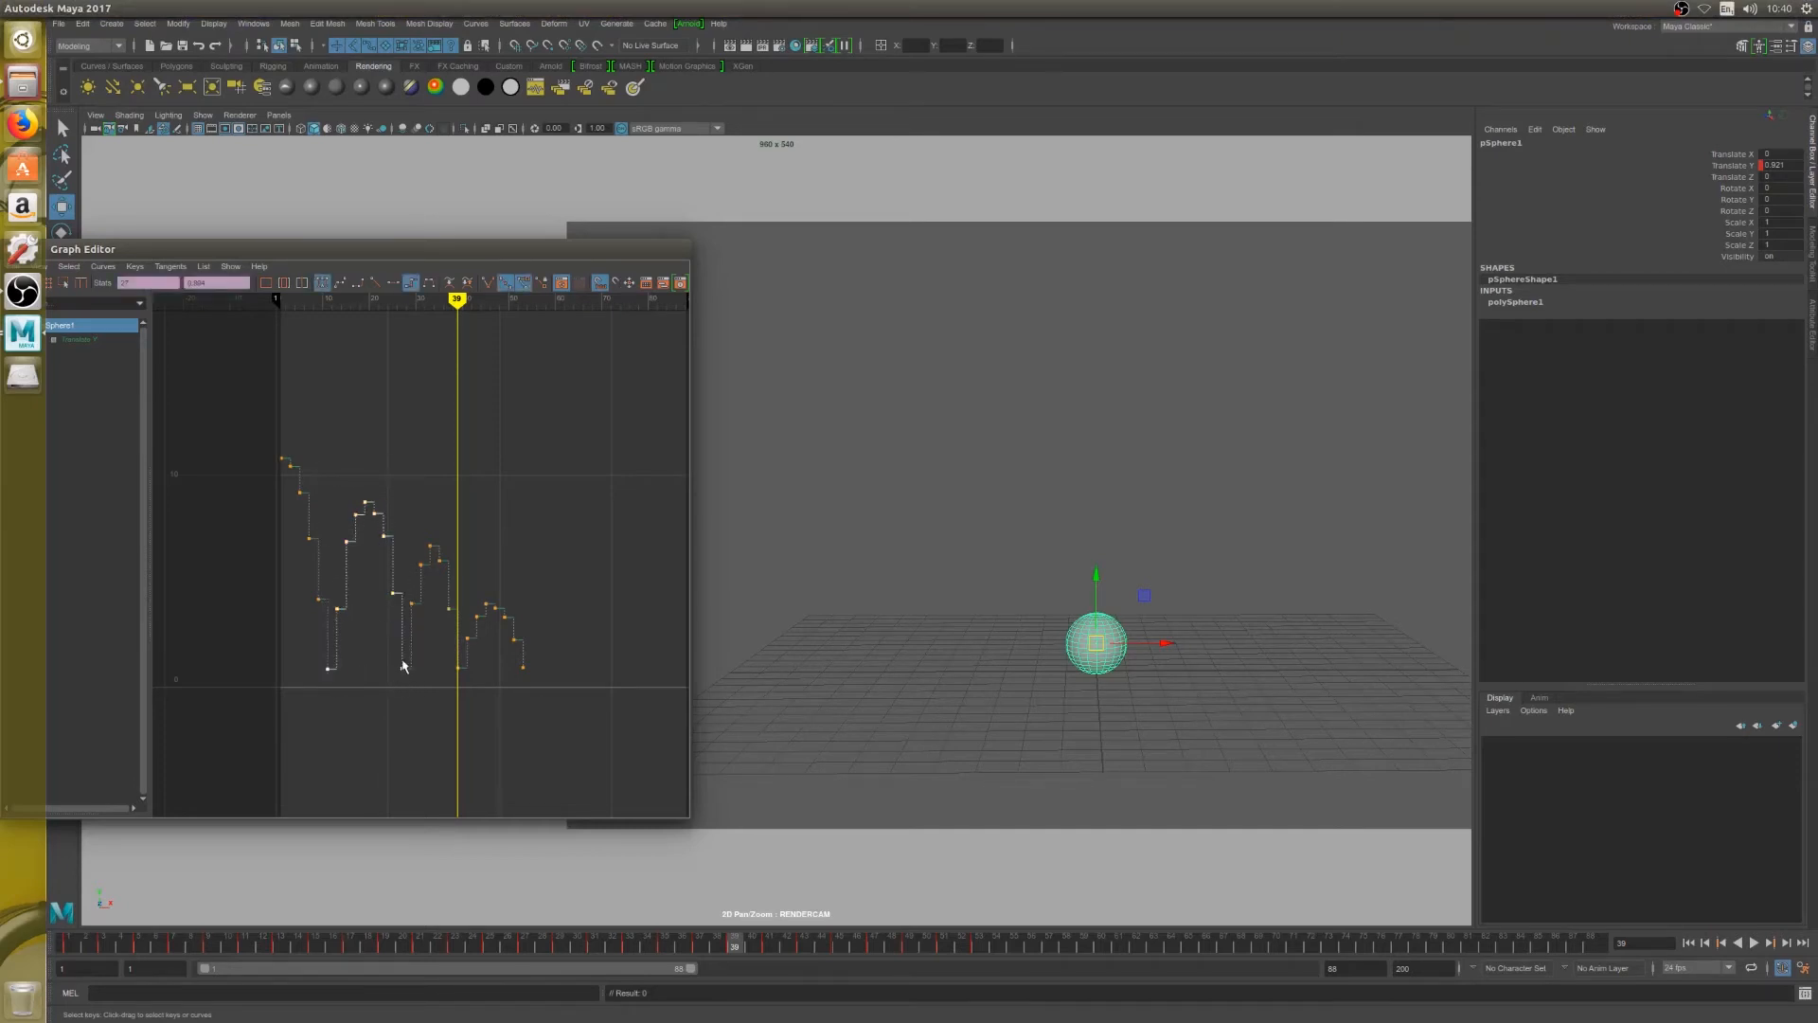
{"action": "key", "text": "r"}
{"action": "middle_click_drag", "start_coordinate": [402, 673], "coordinate": [398, 674]}
{"action": "key", "text": "ctrl+z"}
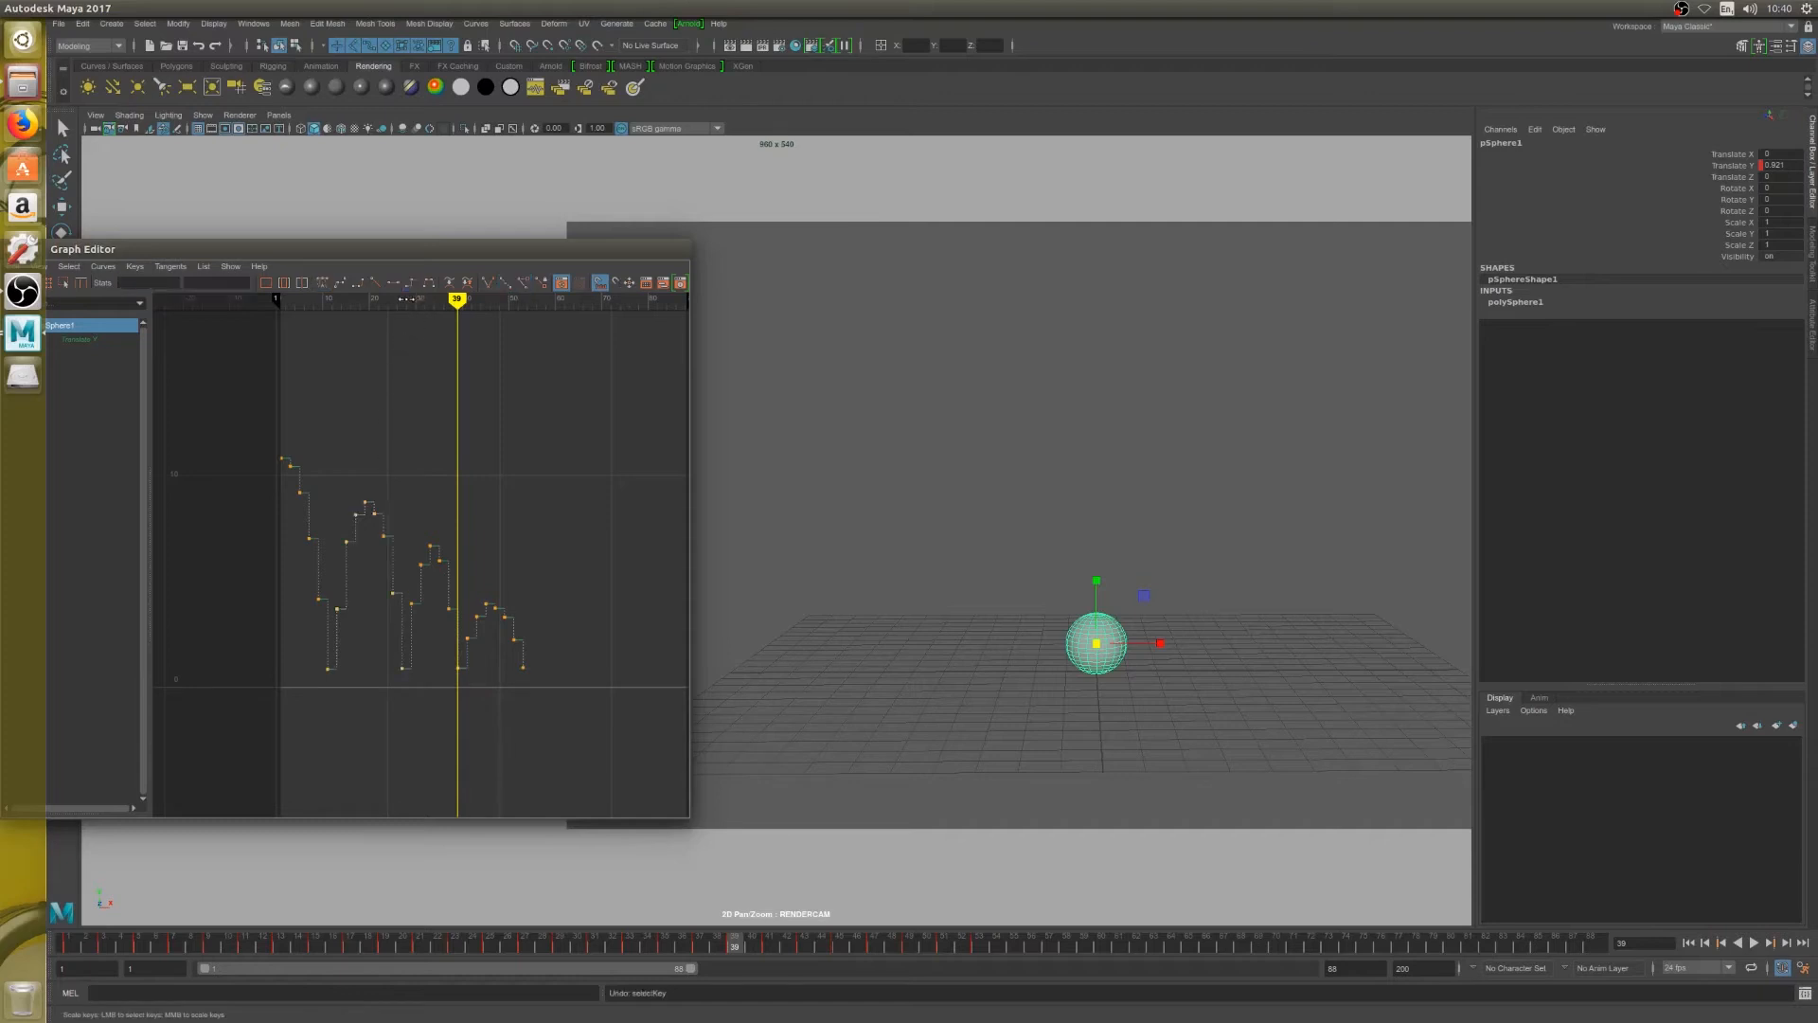
Scale the second bounce's airborne keys down slightly in height and play back the animation to check the bounces
{"action": "mouse_move", "coordinate": [342, 323]}
{"action": "left_mouse_down"}
{"action": "mouse_move", "coordinate": [288, 315]}
{"action": "mouse_move", "coordinate": [363, 313]}
{"action": "left_mouse_up"}
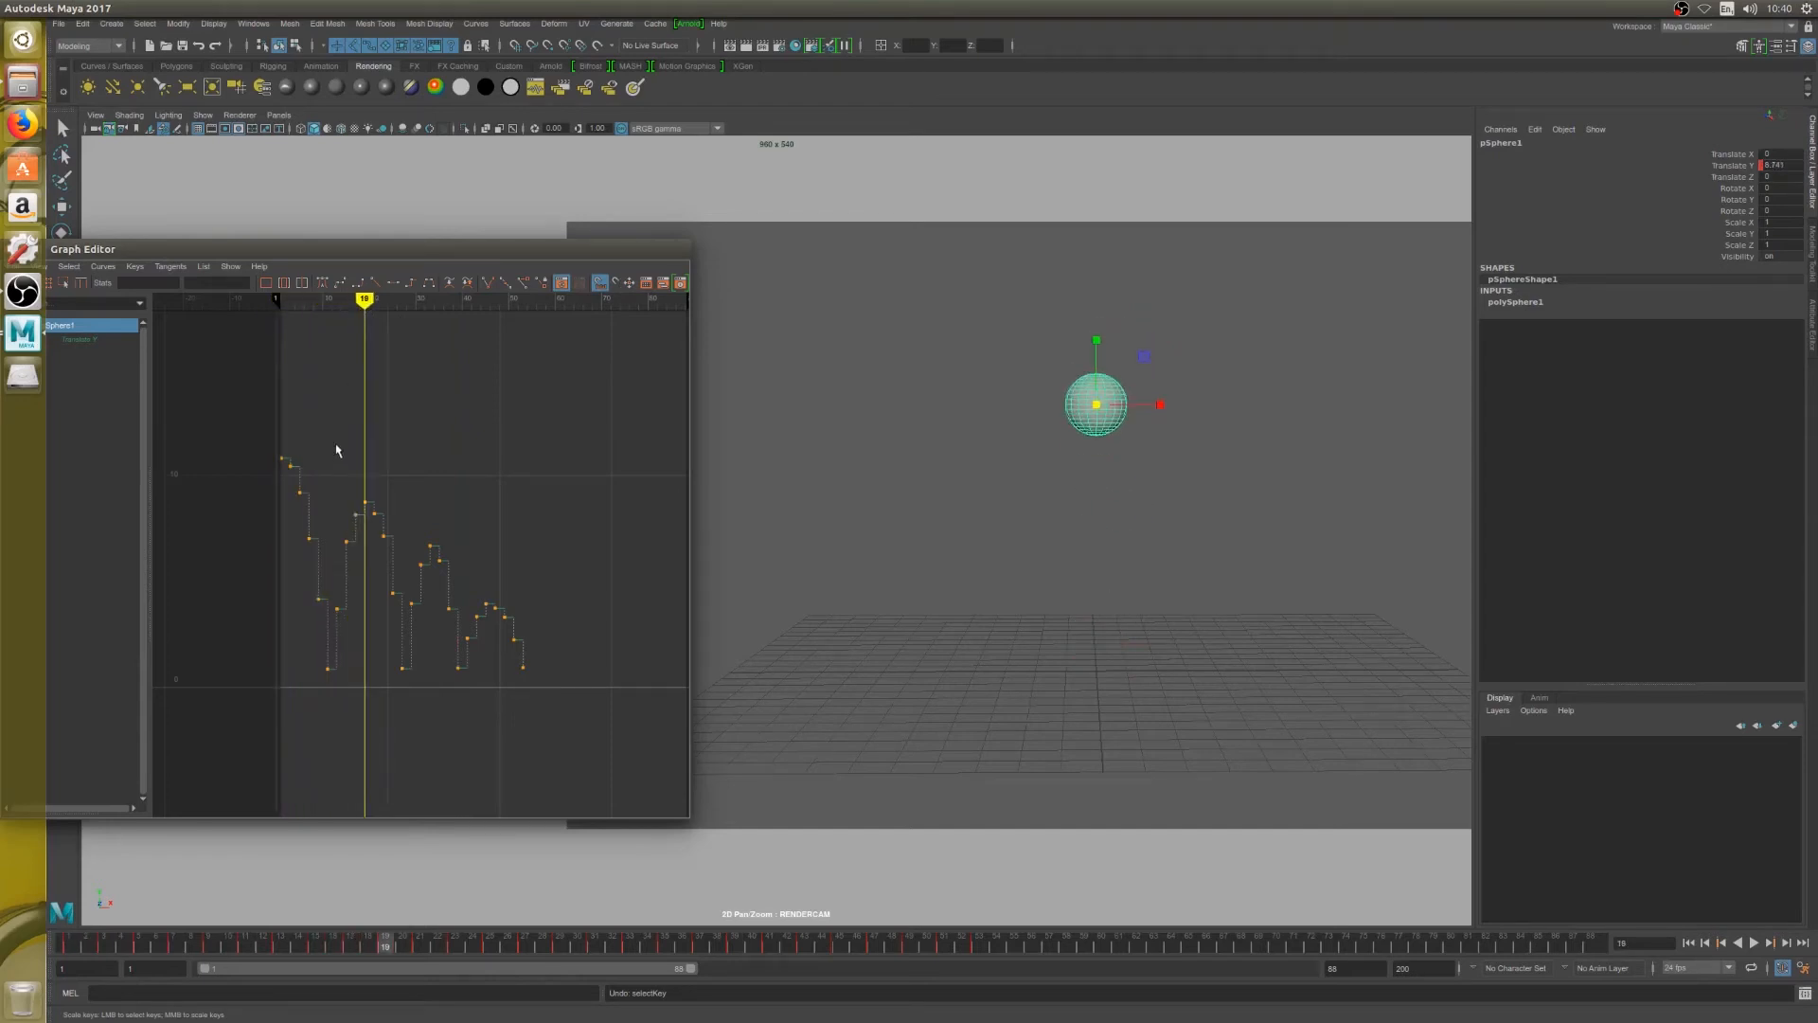
{"action": "left_click_drag", "start_coordinate": [336, 450], "coordinate": [403, 674]}
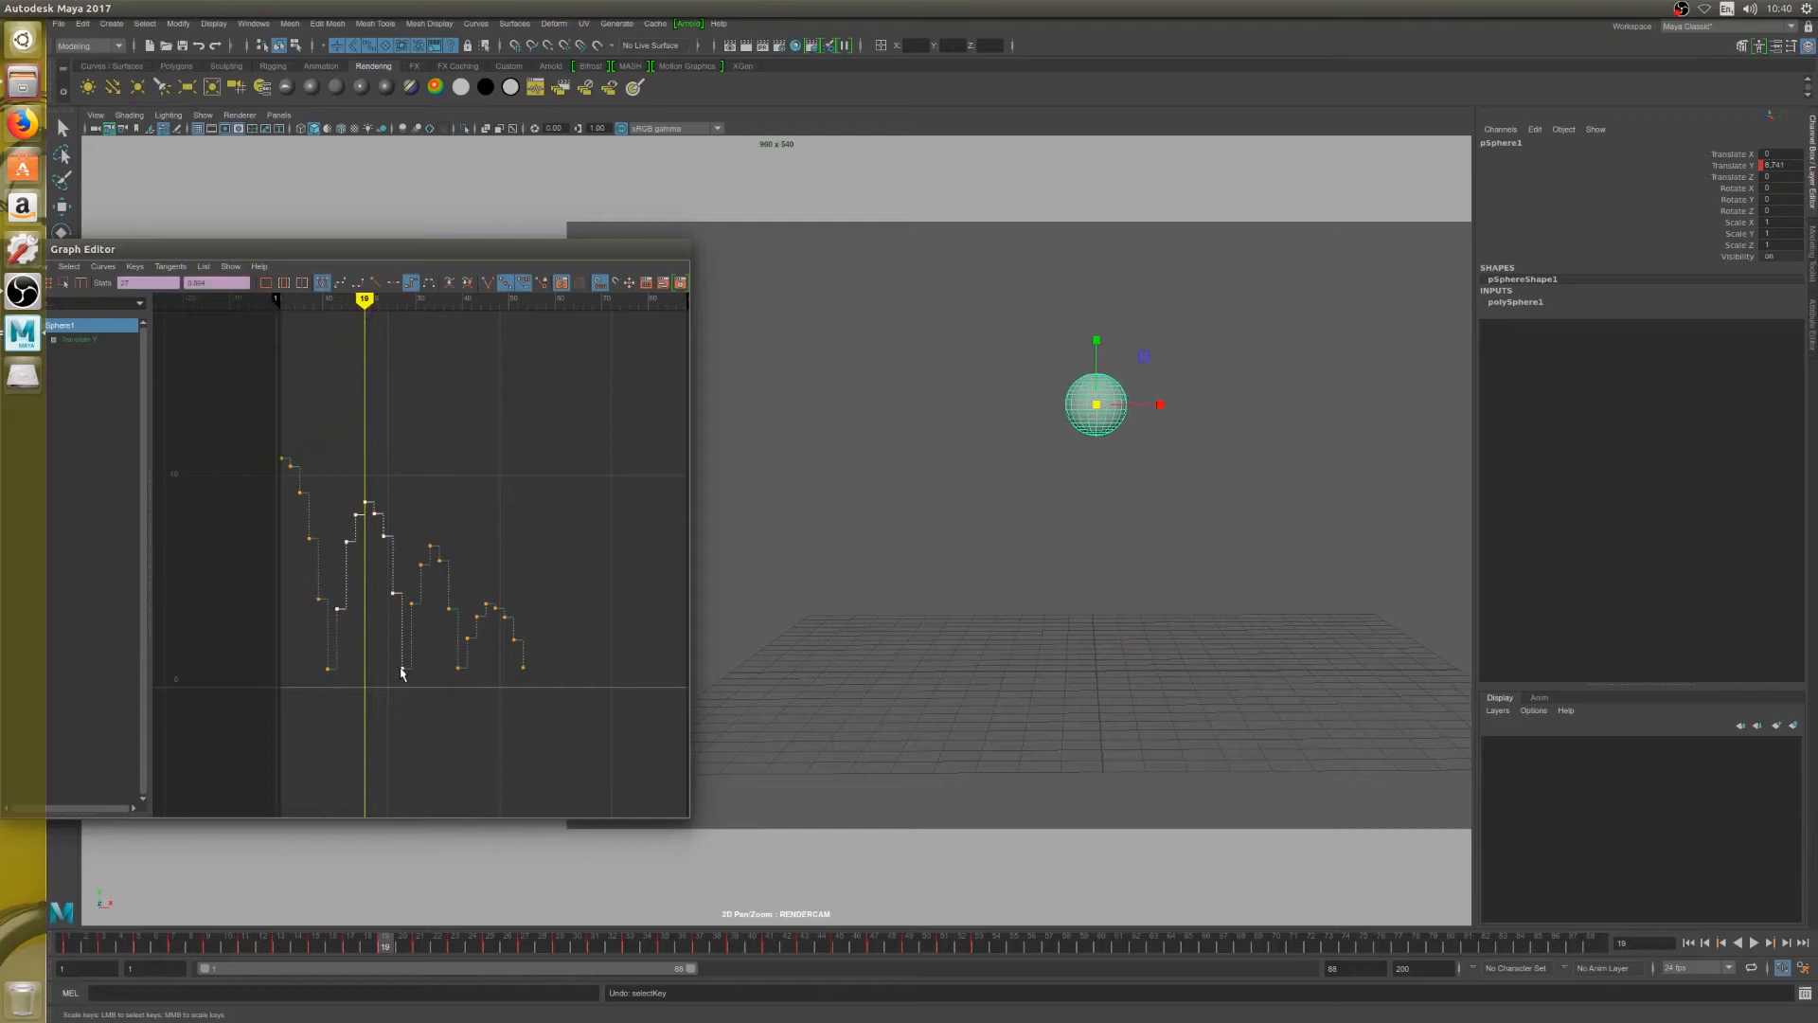
{"action": "middle_click_drag", "start_coordinate": [401, 672], "coordinate": [384, 651]}
{"action": "left_click", "coordinate": [82, 22]}
{"action": "left_click", "coordinate": [109, 65]}
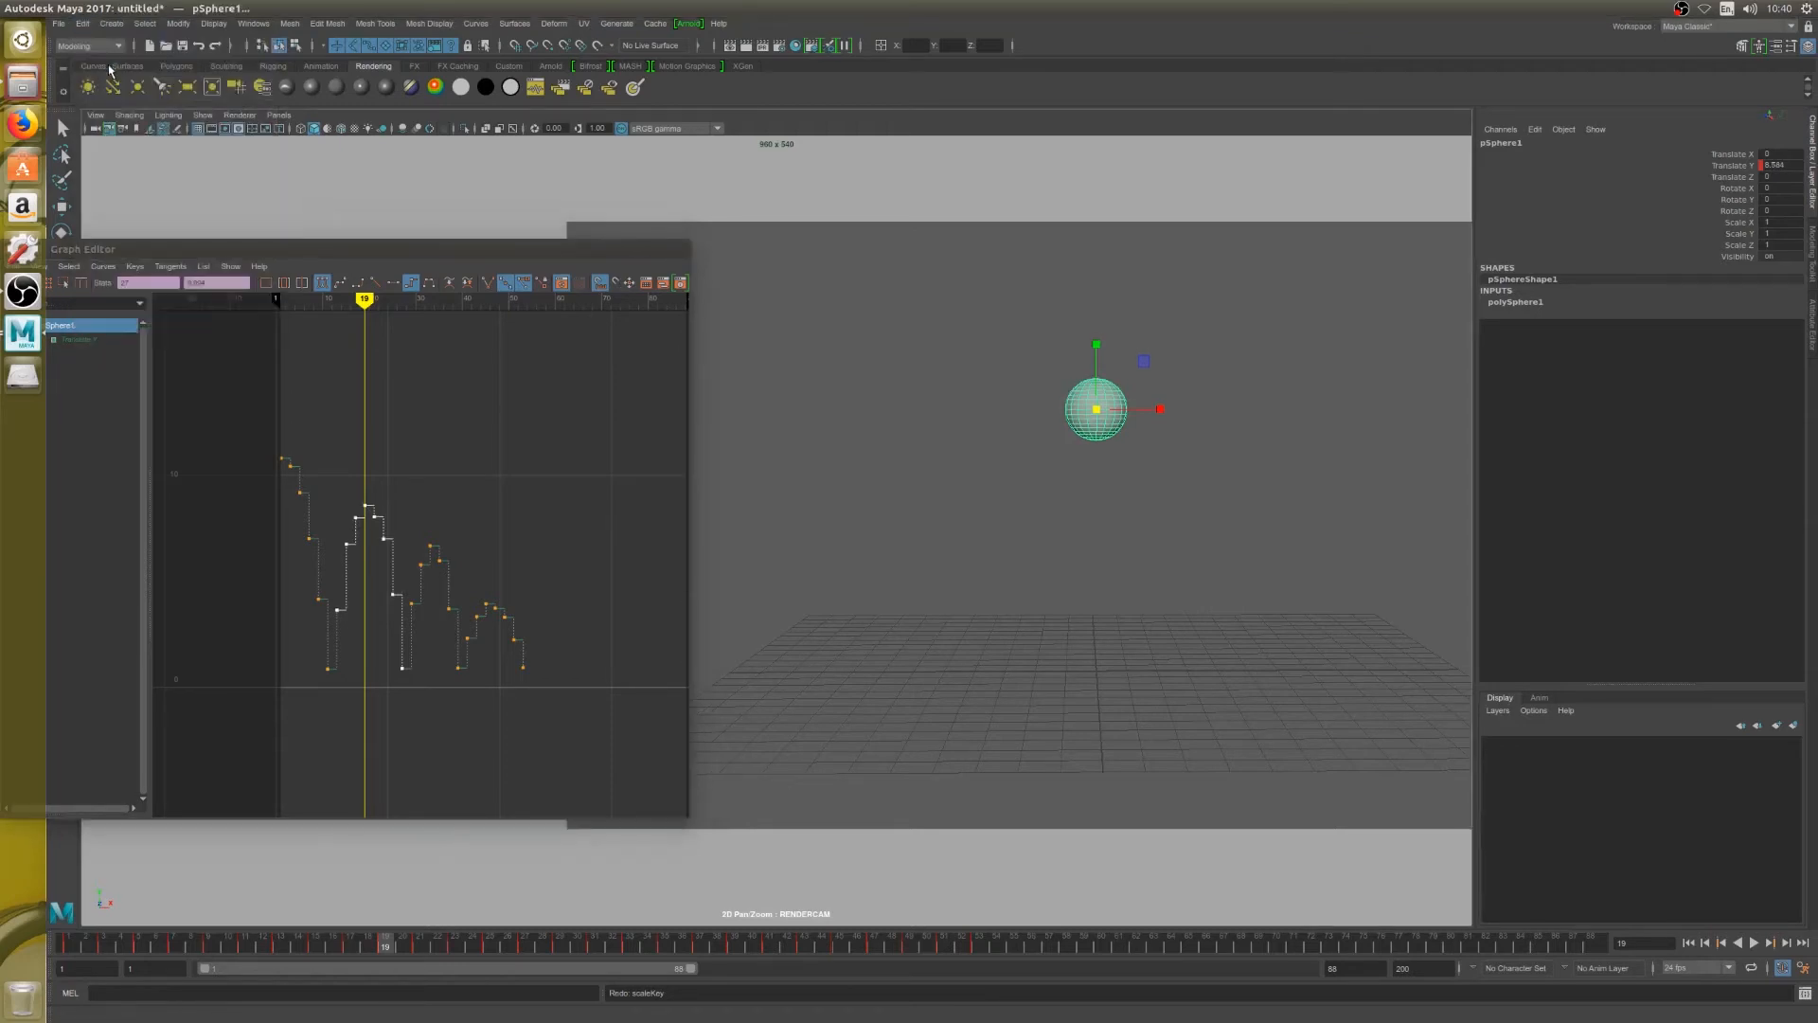
{"action": "left_click", "coordinate": [438, 526]}
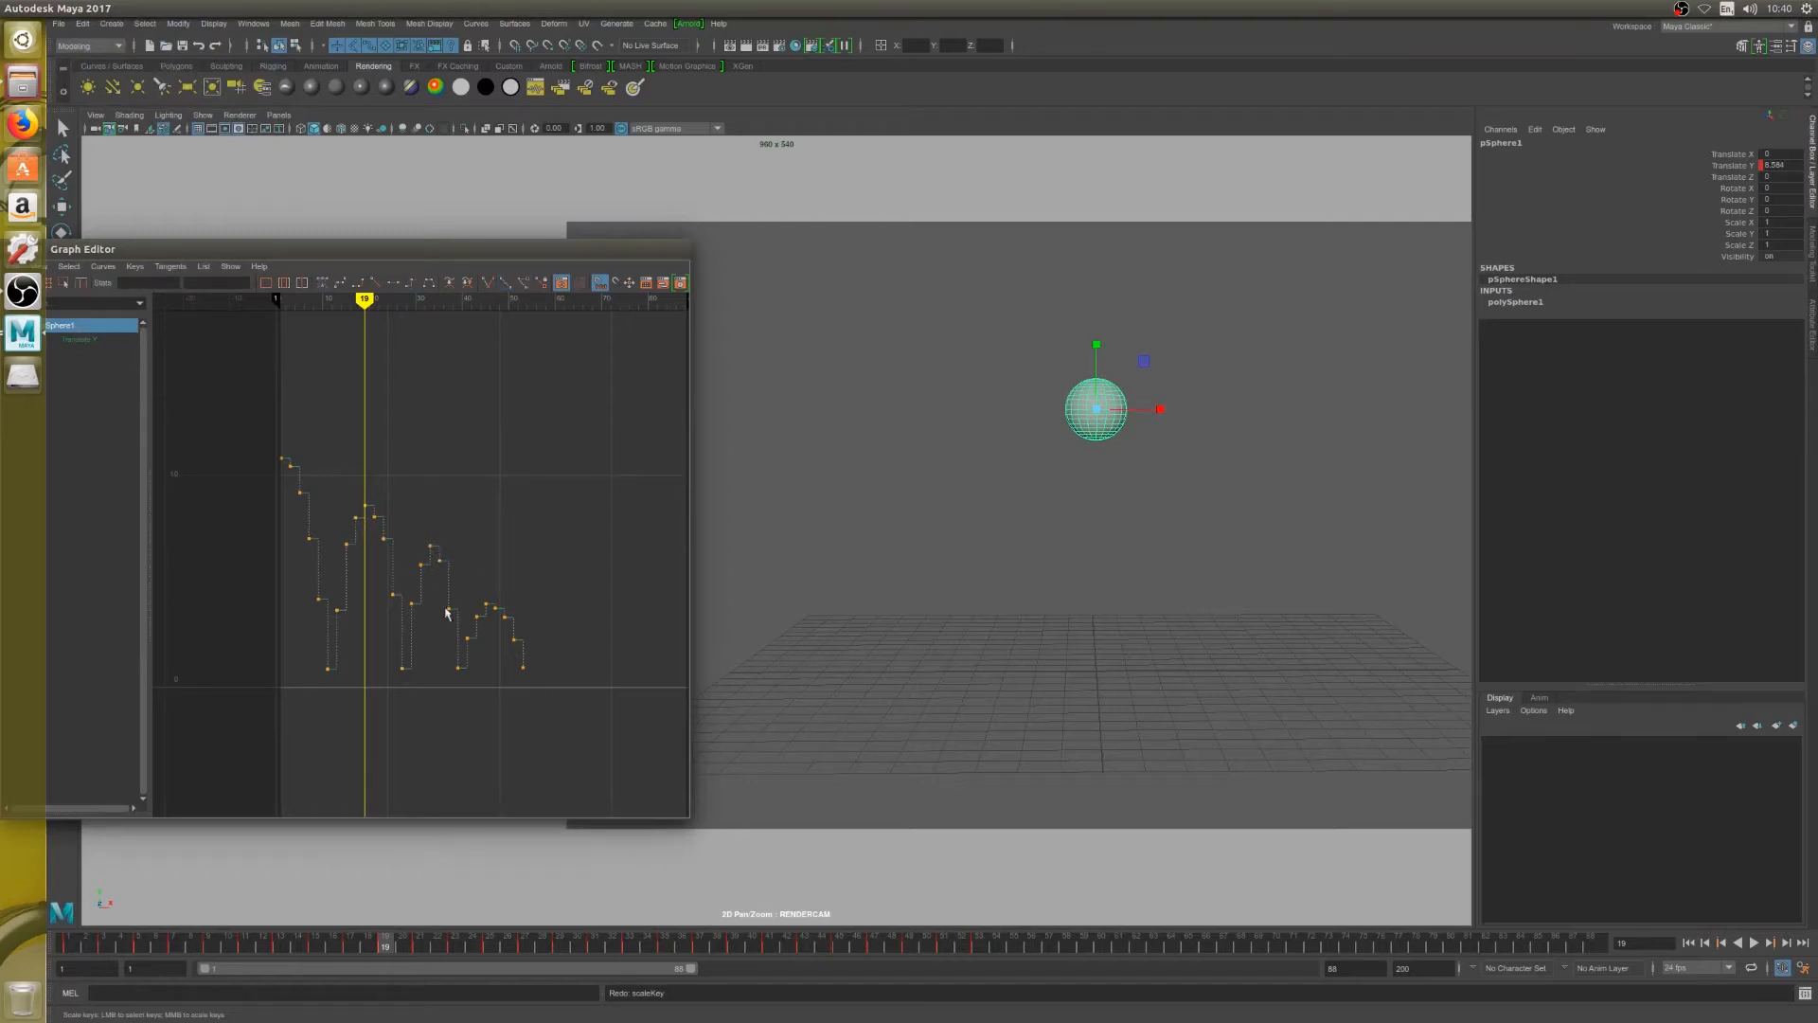
{"action": "left_click", "coordinate": [1754, 942]}
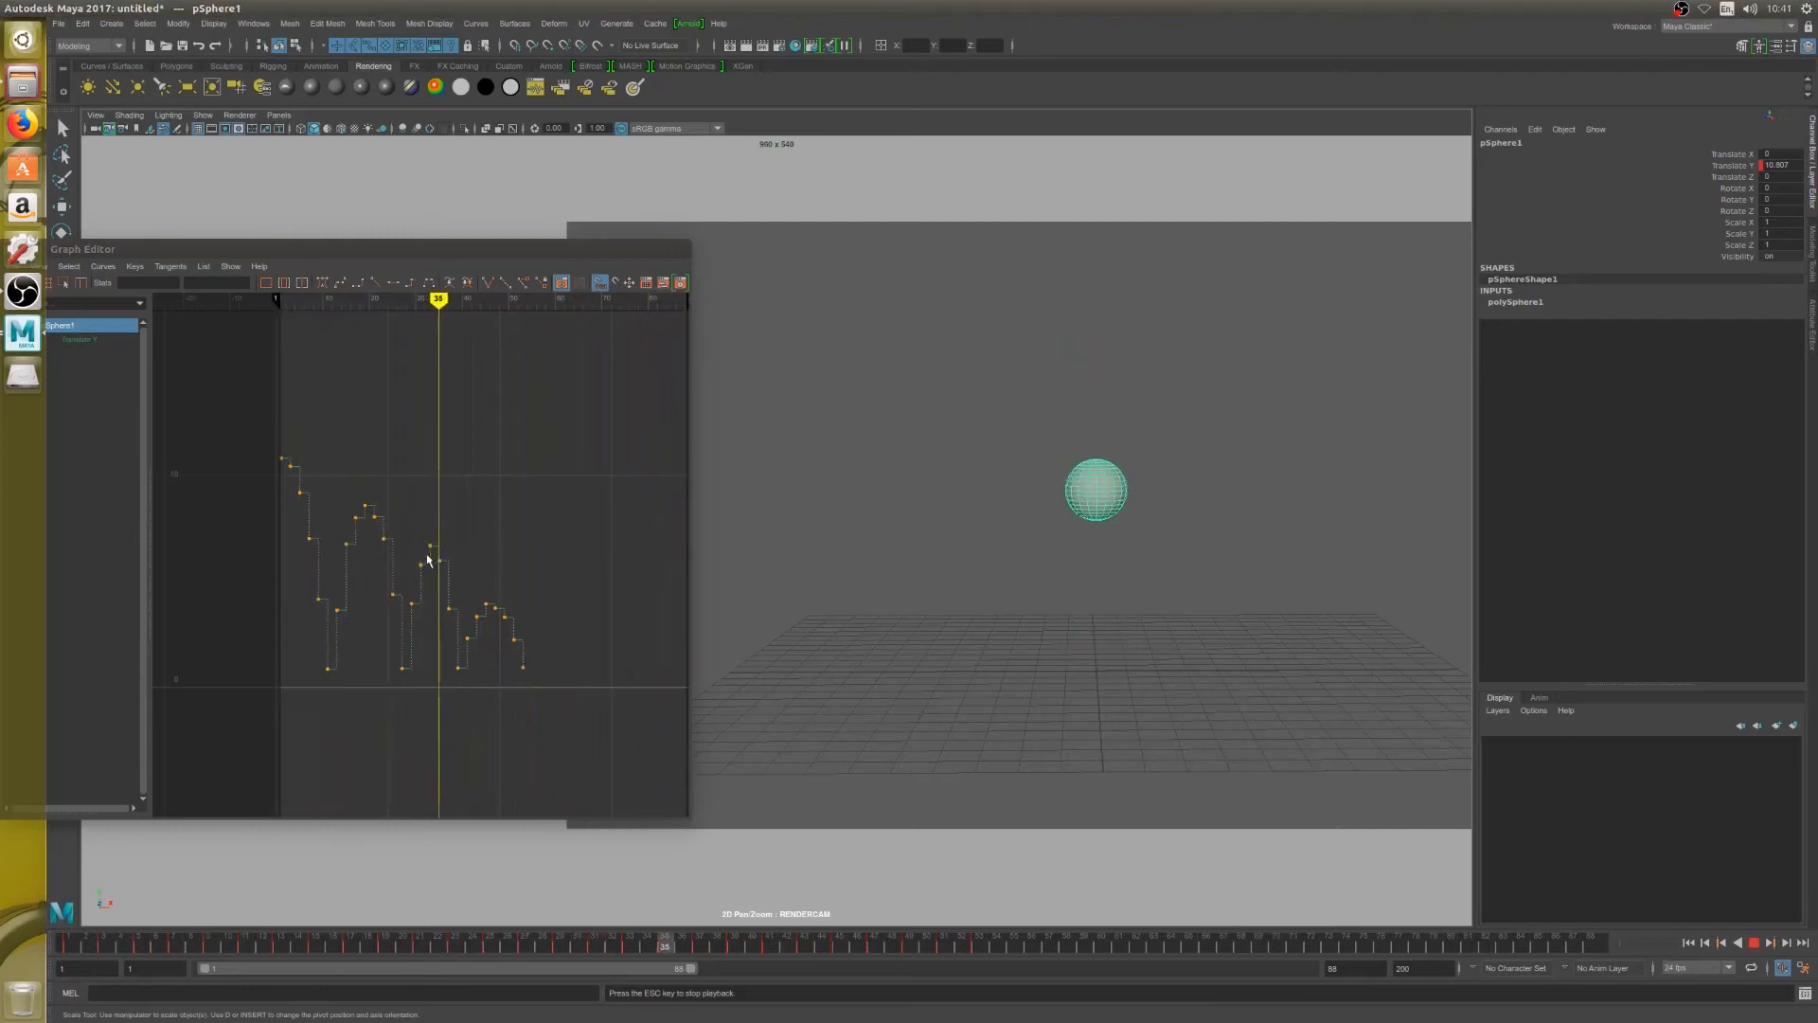
{"action": "key", "text": "Escape"}
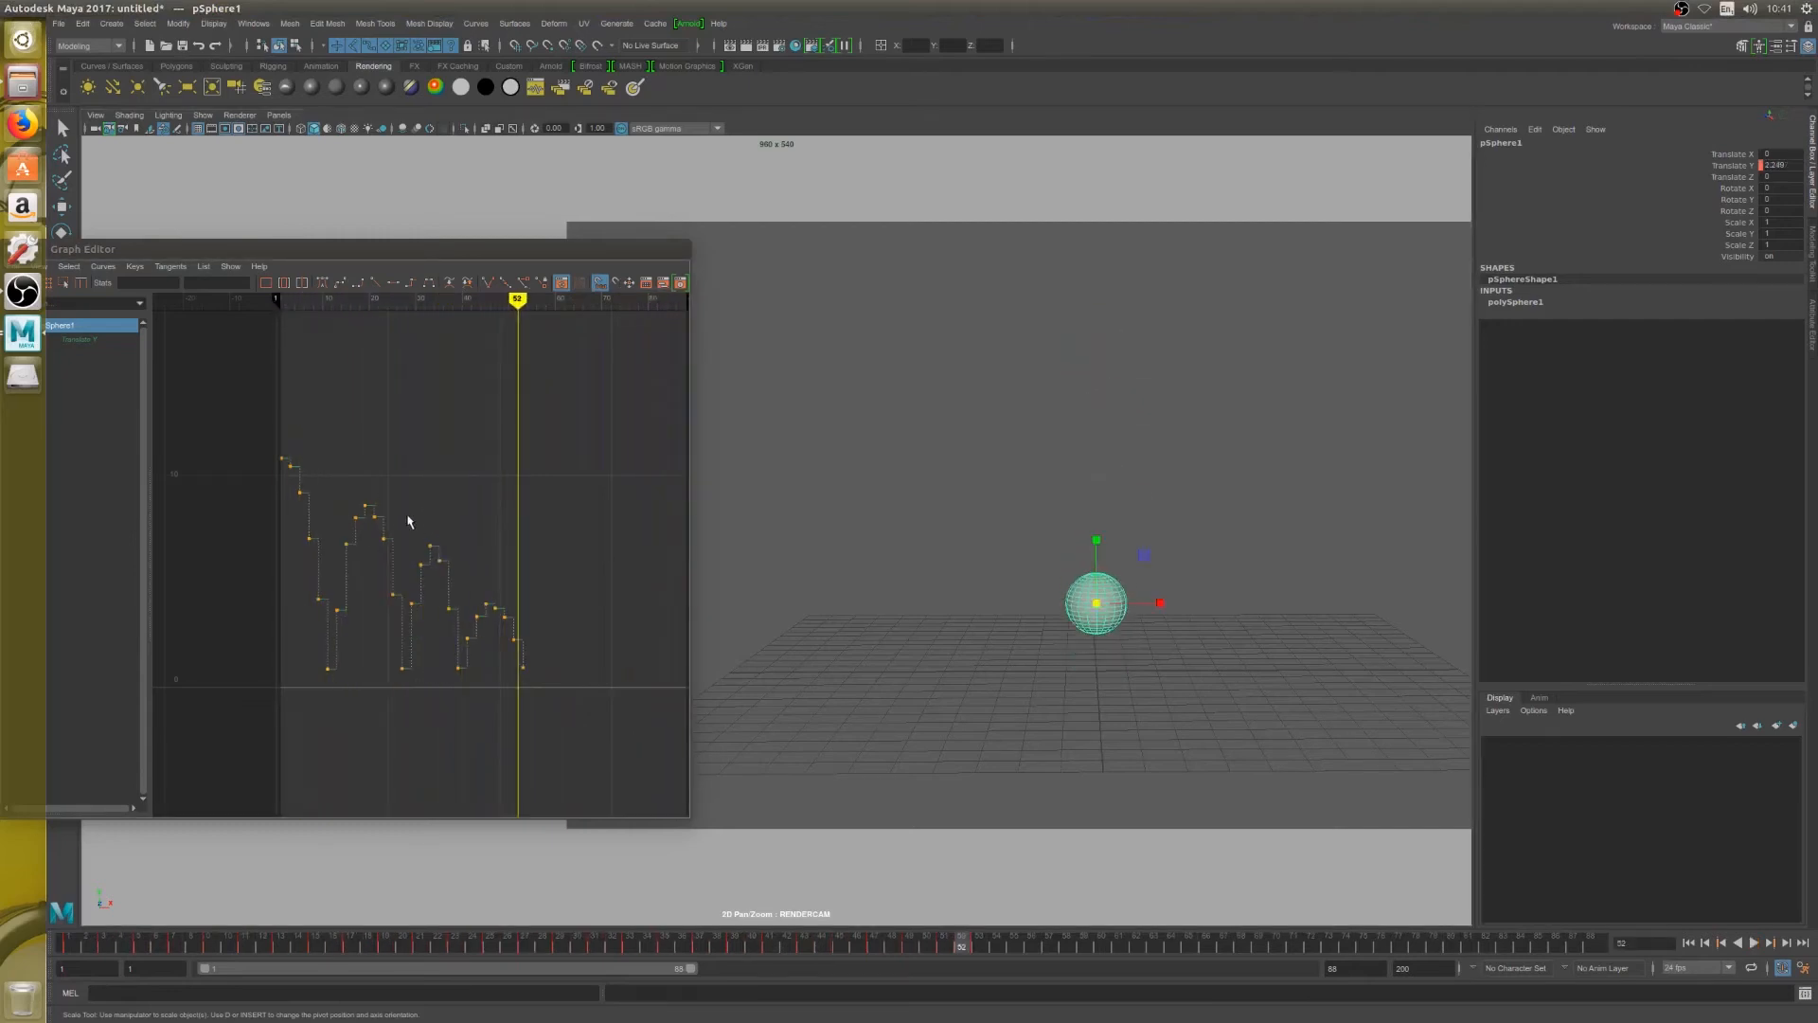
Lower the third bounce's airborne keys on frames 29 to 37, and bring the second bounce's upper keys down slightly
{"action": "left_click_drag", "start_coordinate": [410, 519], "coordinate": [464, 597]}
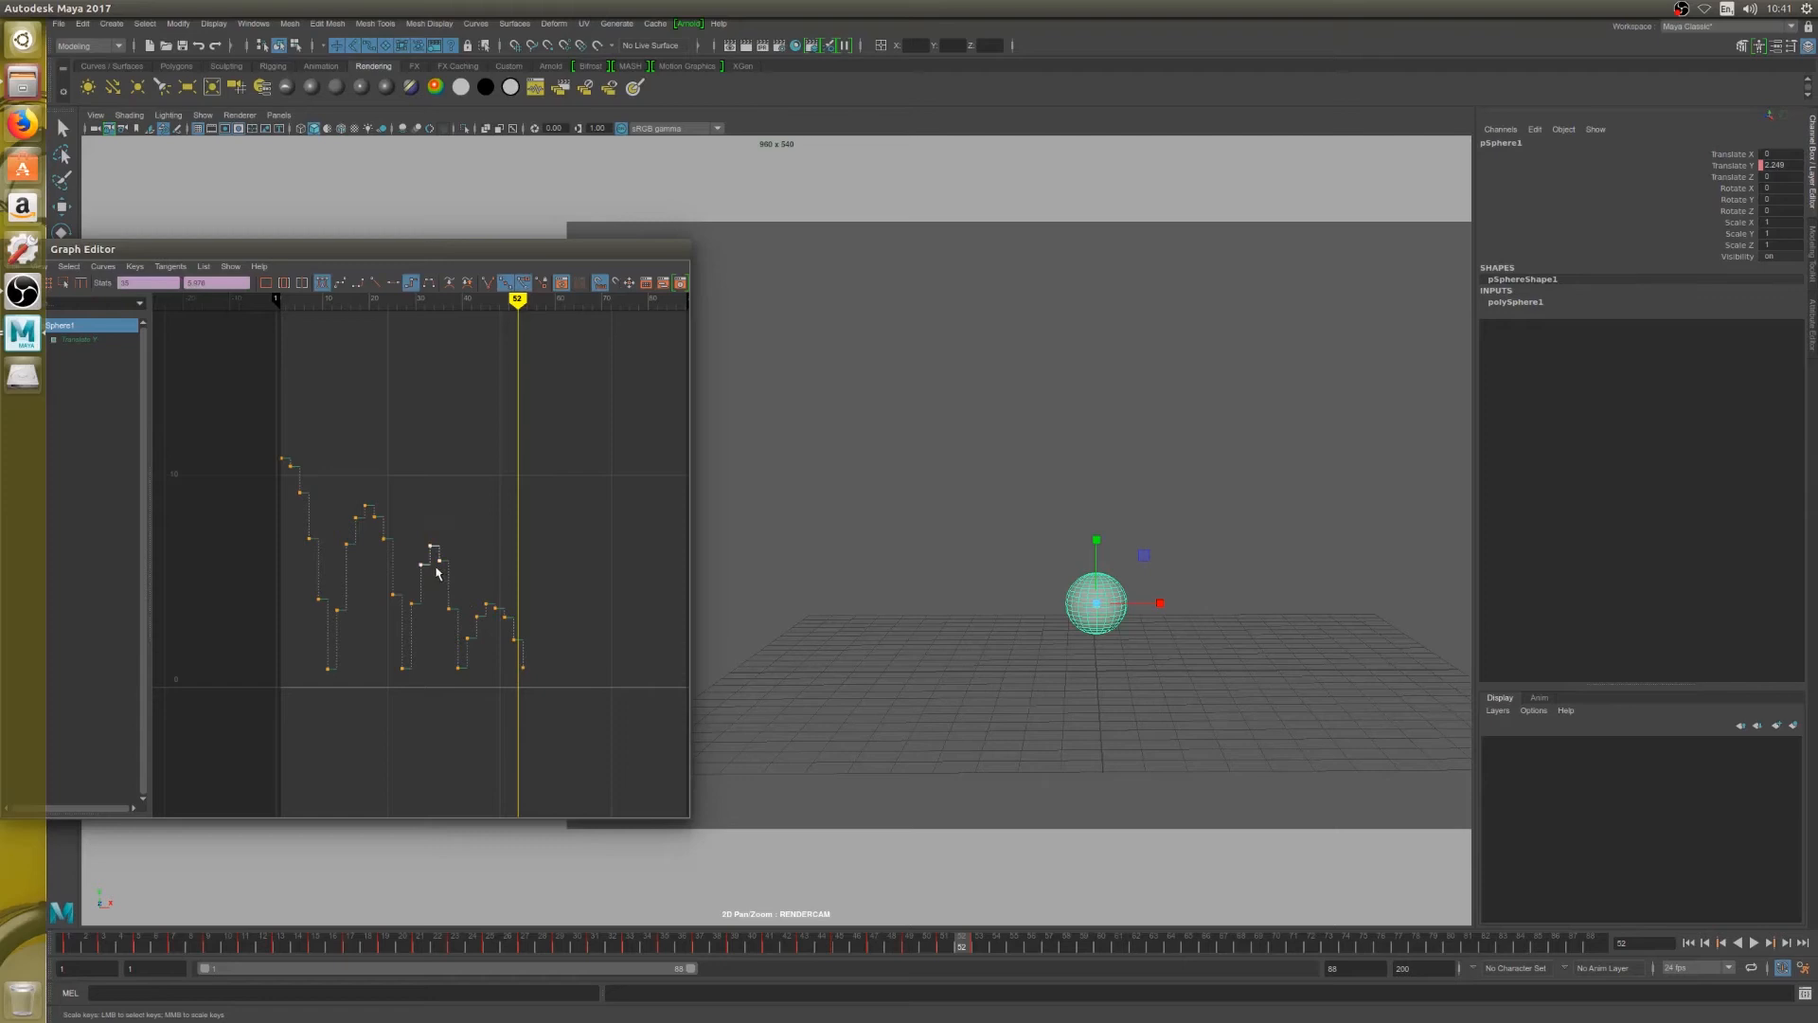
{"action": "key", "text": "q"}
{"action": "key", "text": "w"}
{"action": "left_click_drag", "start_coordinate": [439, 565], "coordinate": [437, 581]}
{"action": "left_click_drag", "start_coordinate": [342, 477], "coordinate": [452, 625]}
{"action": "middle_click_drag", "start_coordinate": [449, 629], "coordinate": [445, 643], "text": "shift"}
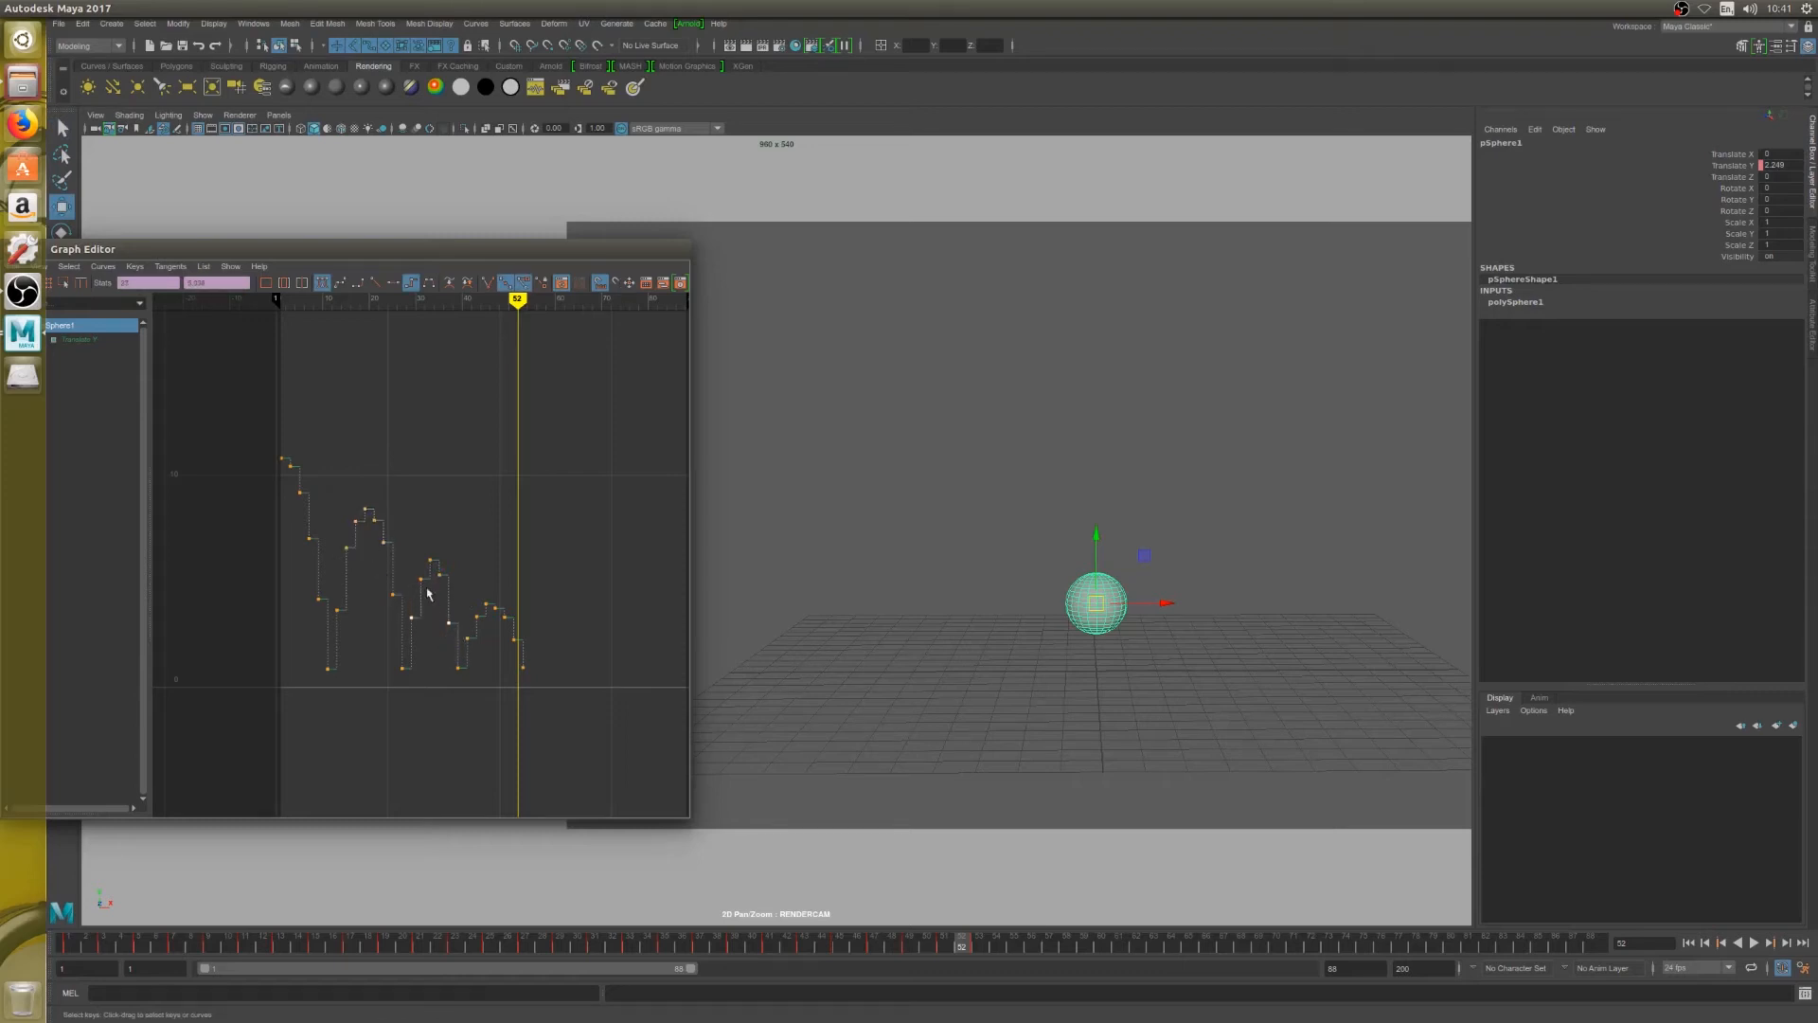
{"action": "left_click_drag", "start_coordinate": [413, 530], "coordinate": [458, 600]}
{"action": "key", "text": "a"}
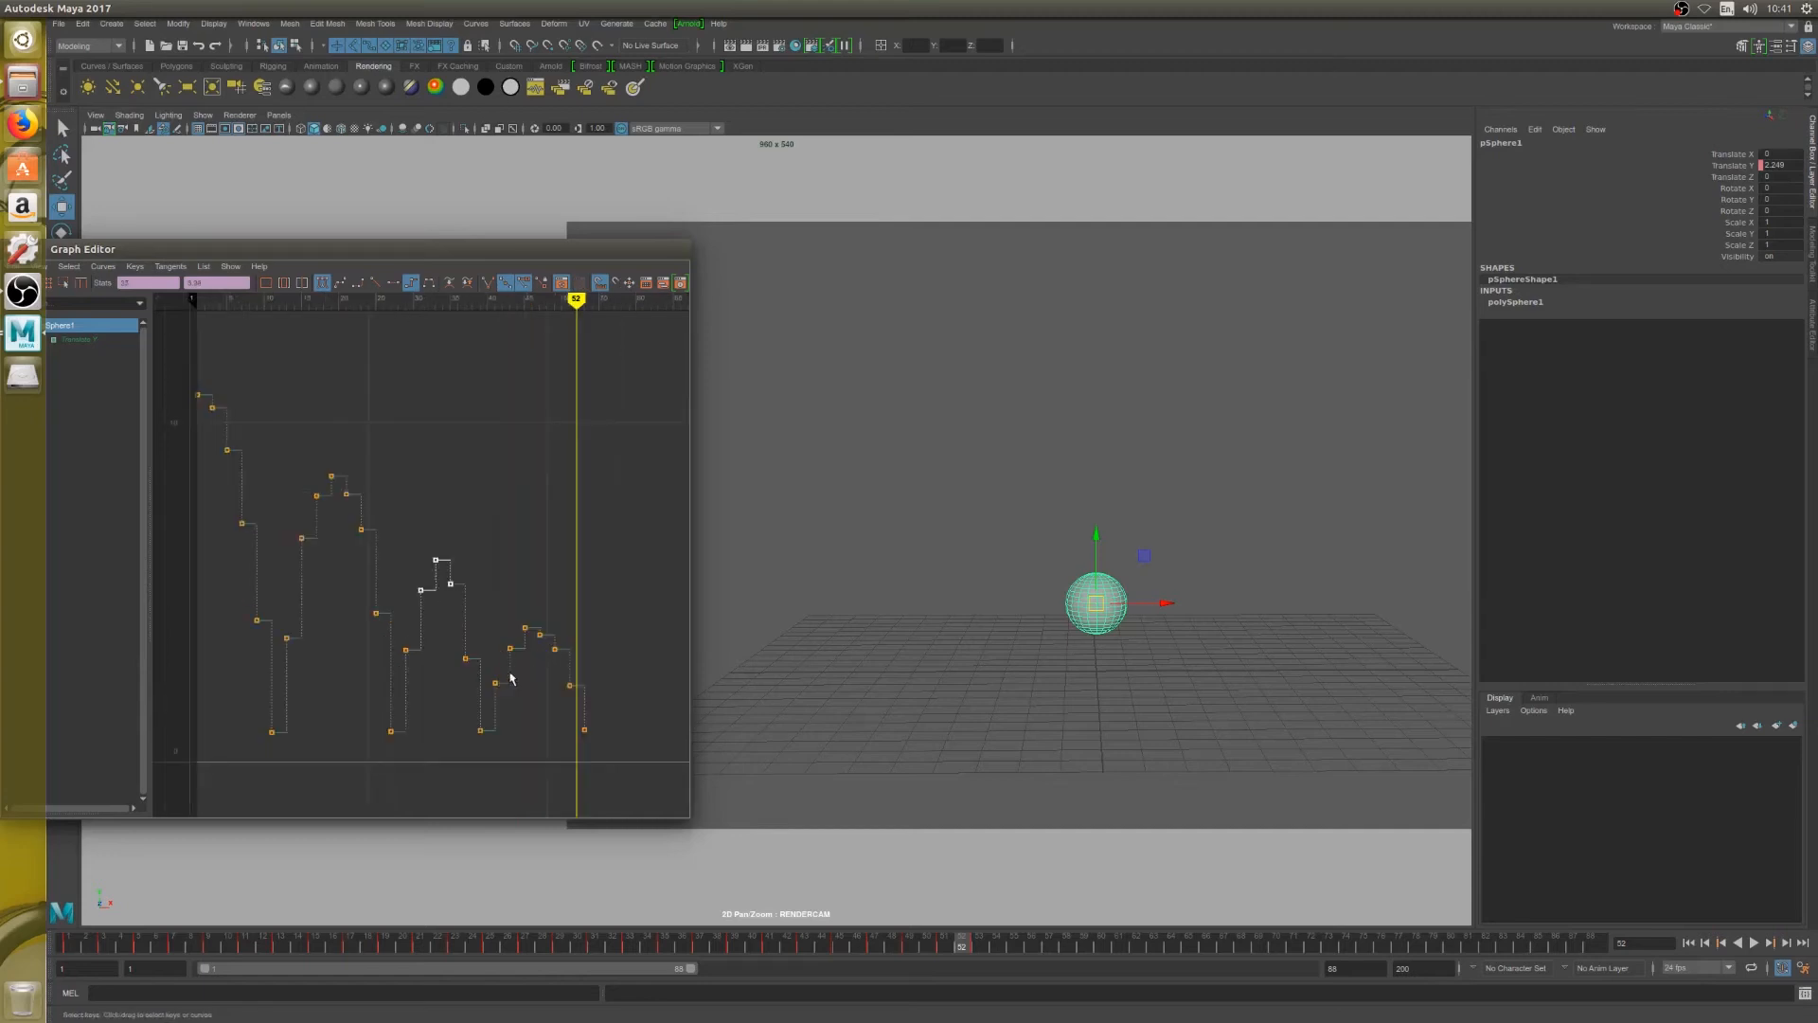
Delete the Translate Y keys on frames 43, 47 and 49 on both sides of the fourth bounce's peak
{"action": "left_click_drag", "start_coordinate": [579, 302], "coordinate": [440, 344]}
{"action": "key", "text": "alt+period"}
{"action": "key", "text": "alt+period"}
{"action": "key", "text": "alt+period"}
{"action": "key", "text": "alt+period"}
{"action": "key", "text": "alt+period"}
{"action": "key", "text": "alt+period"}
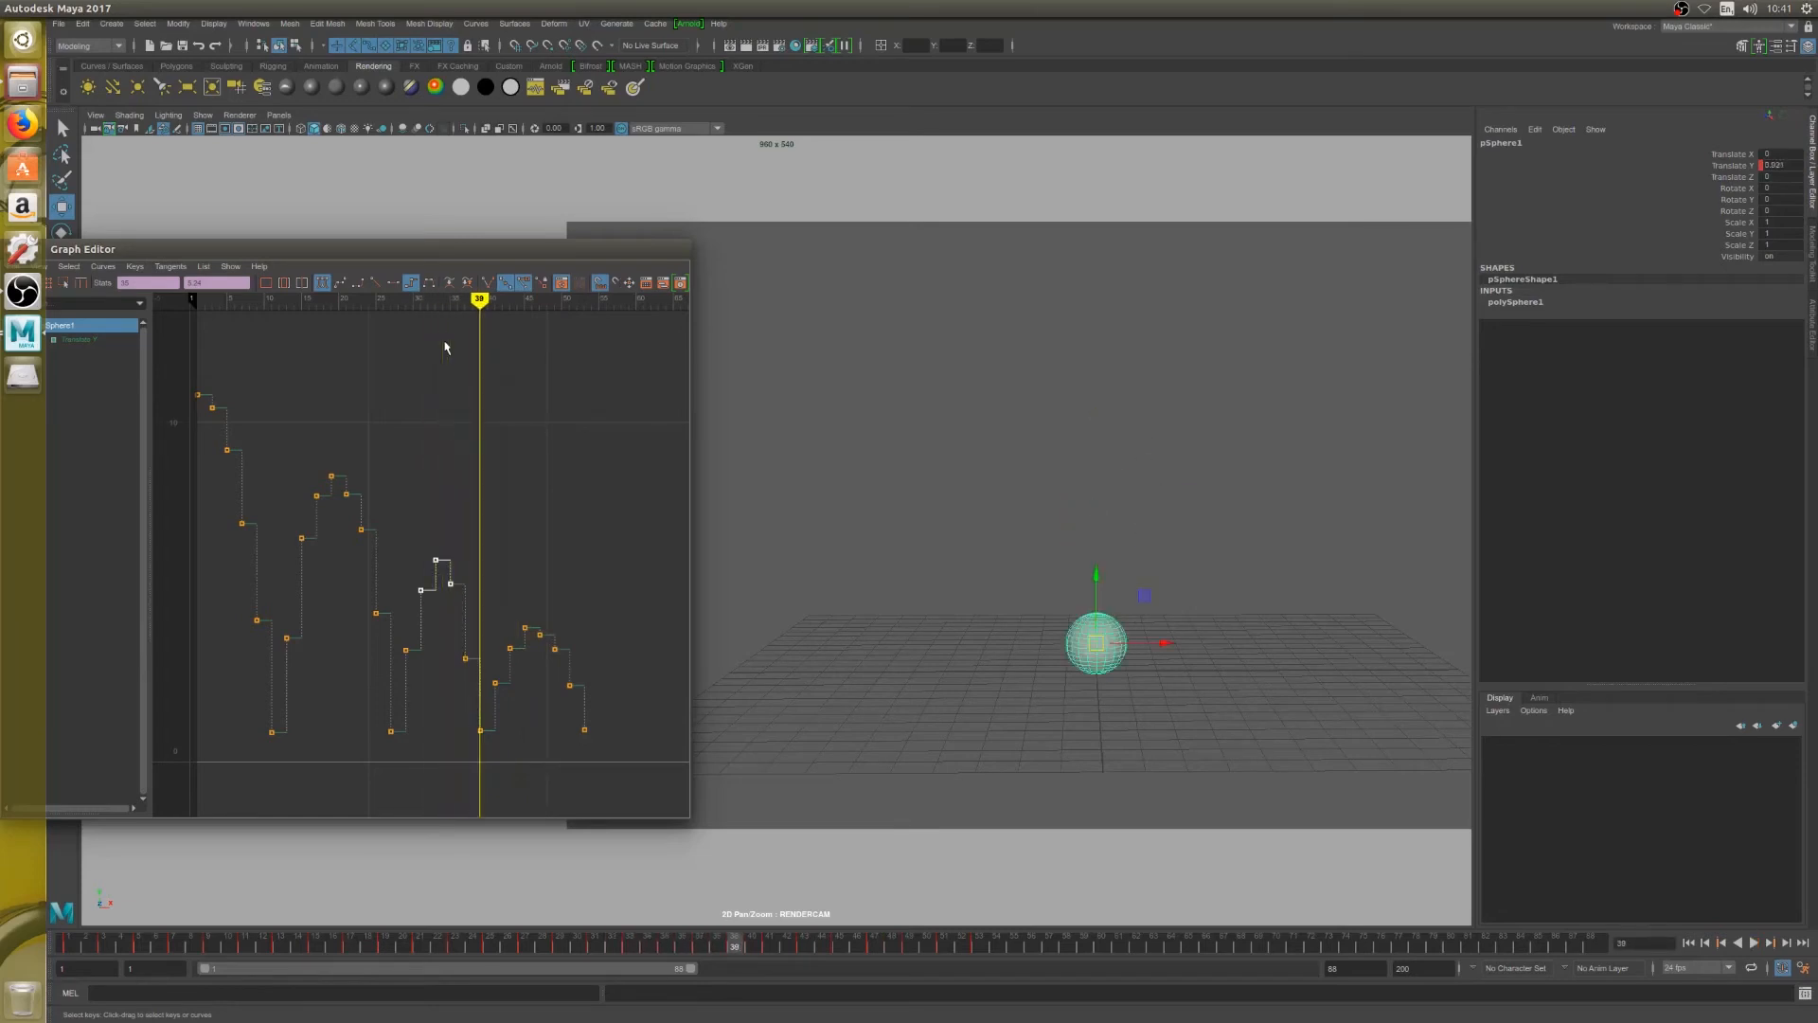
{"action": "key", "text": "alt+period"}
{"action": "key", "text": "alt+period"}
{"action": "key", "text": "alt+period"}
{"action": "key", "text": "alt+period"}
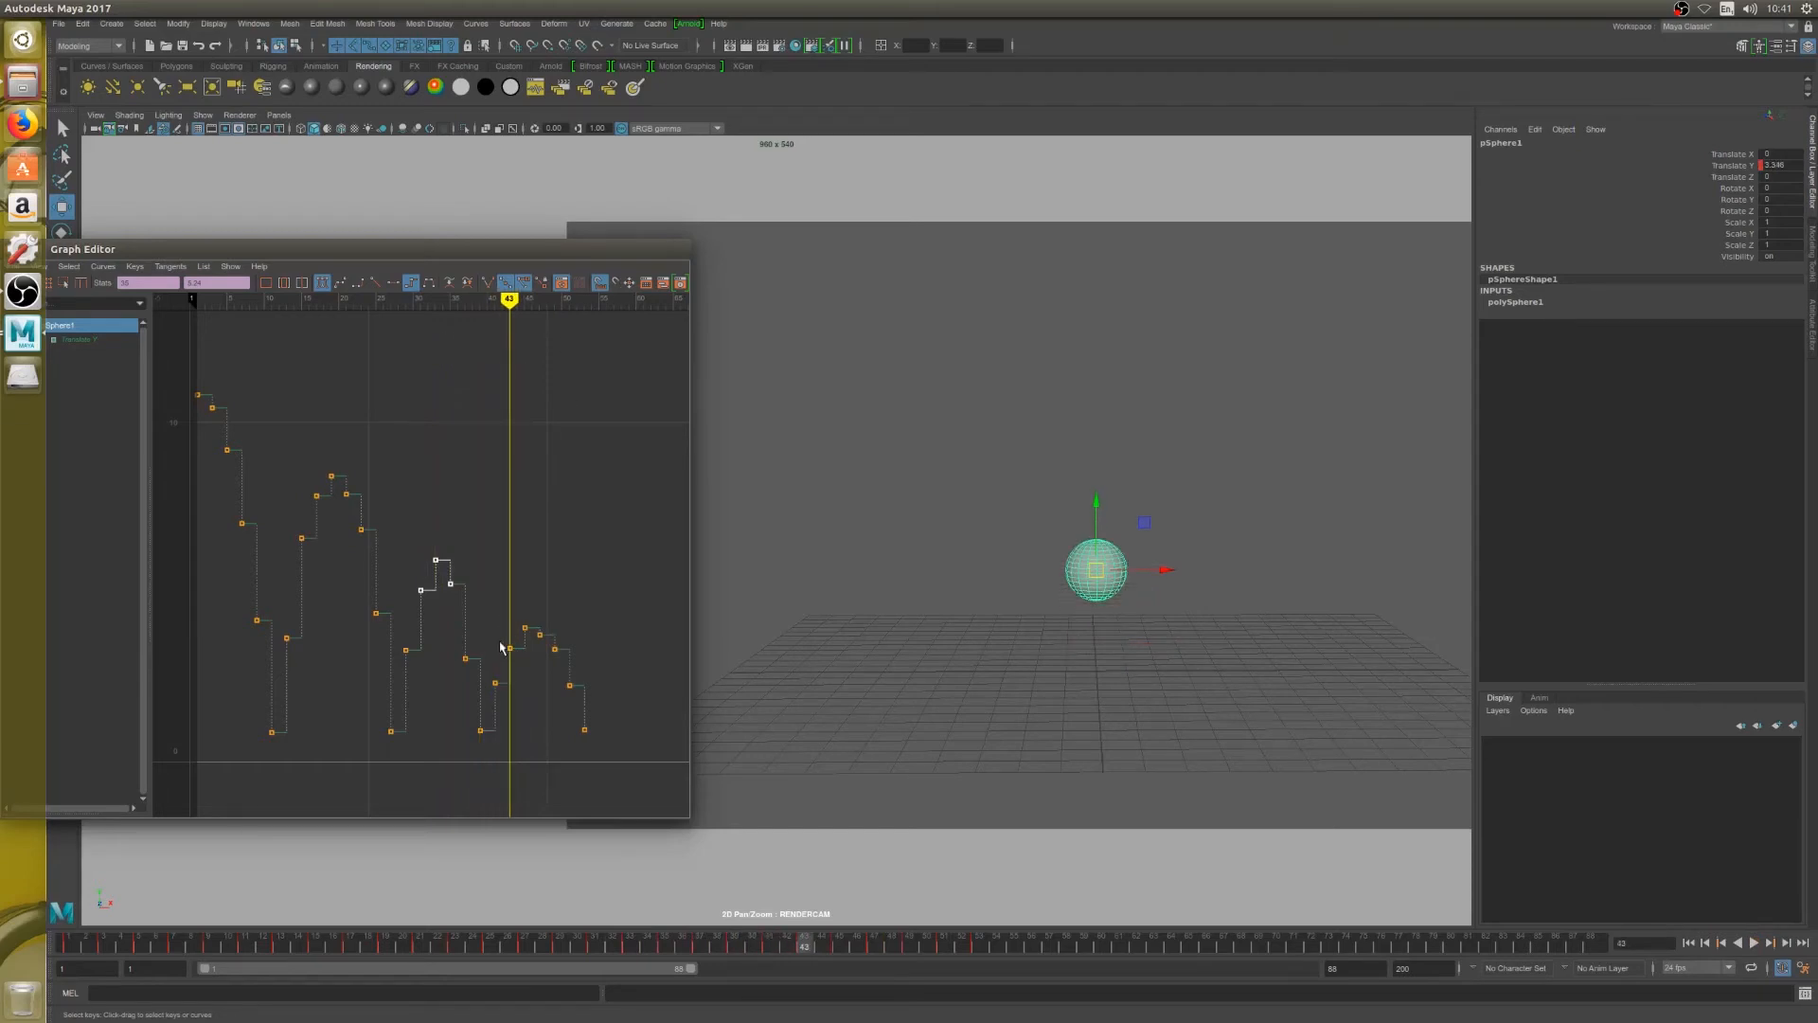
{"action": "left_click_drag", "start_coordinate": [500, 636], "coordinate": [566, 660]}
{"action": "key", "text": "Delete"}
{"action": "key", "text": "Delete"}
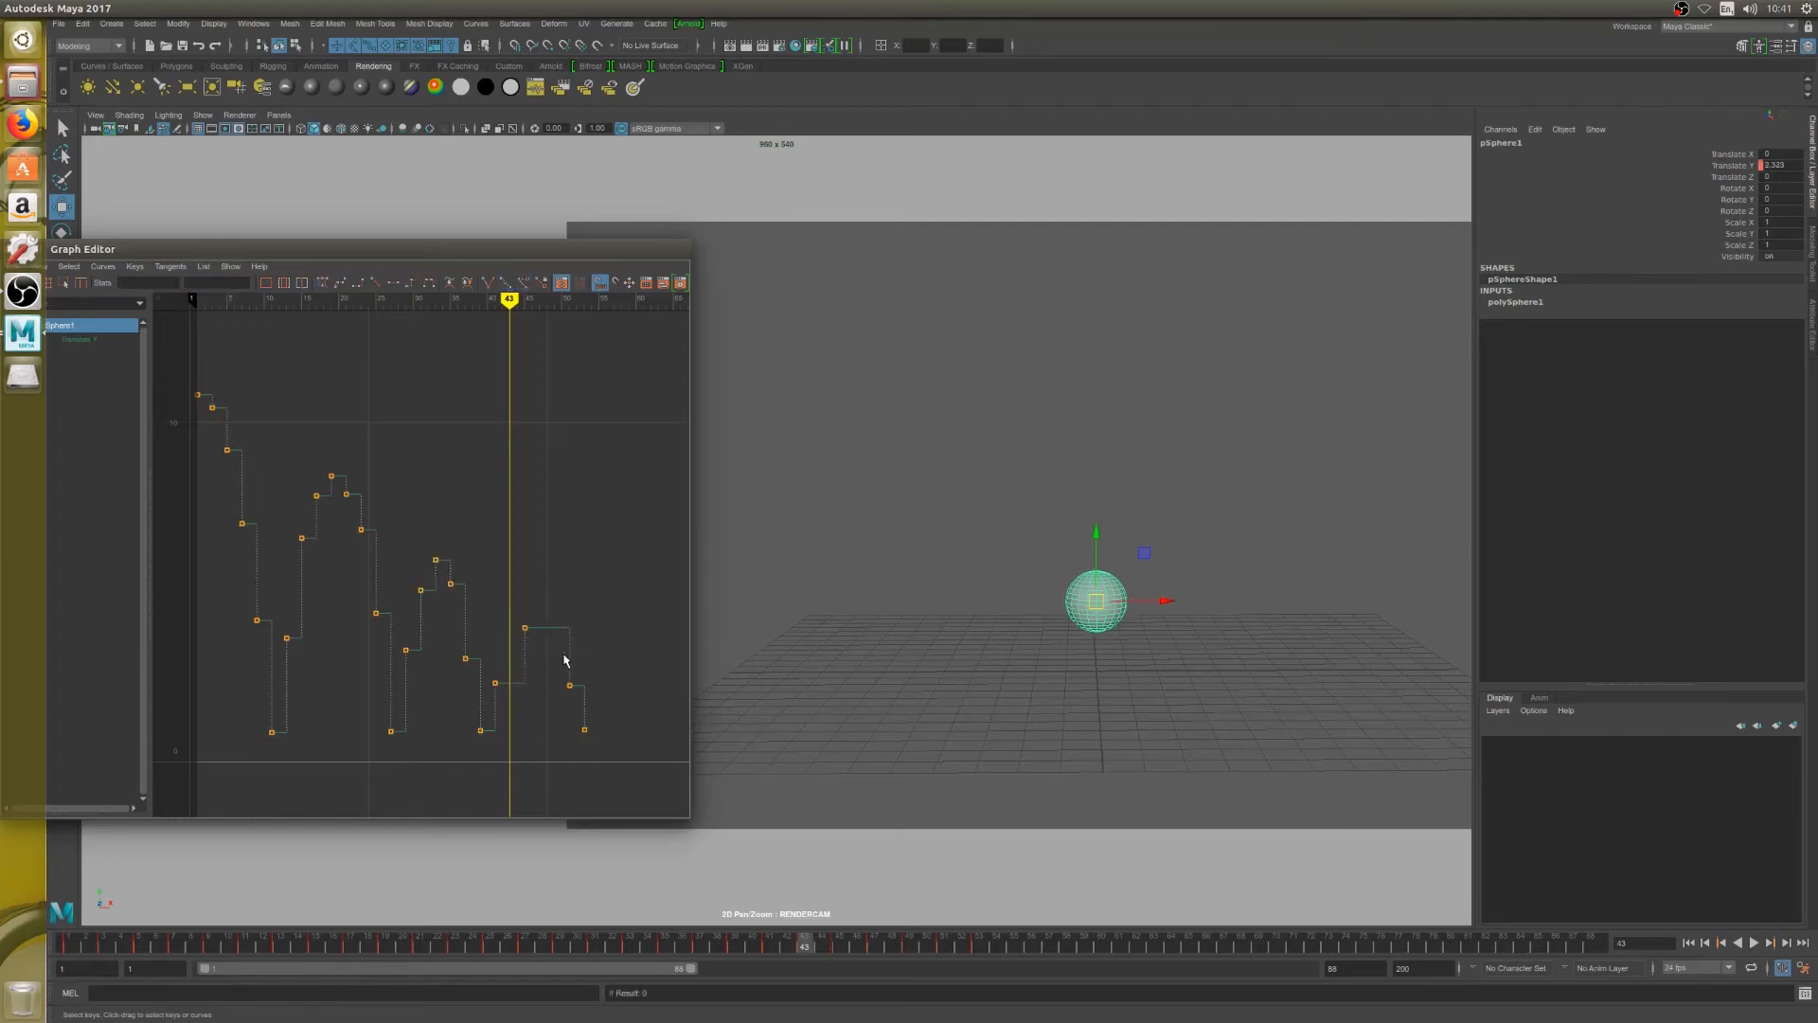
Move the fourth bounce's peak key from frame 45 to frame 43 at the same height
{"action": "key", "text": "alt+comma"}
{"action": "key", "text": "alt+comma"}
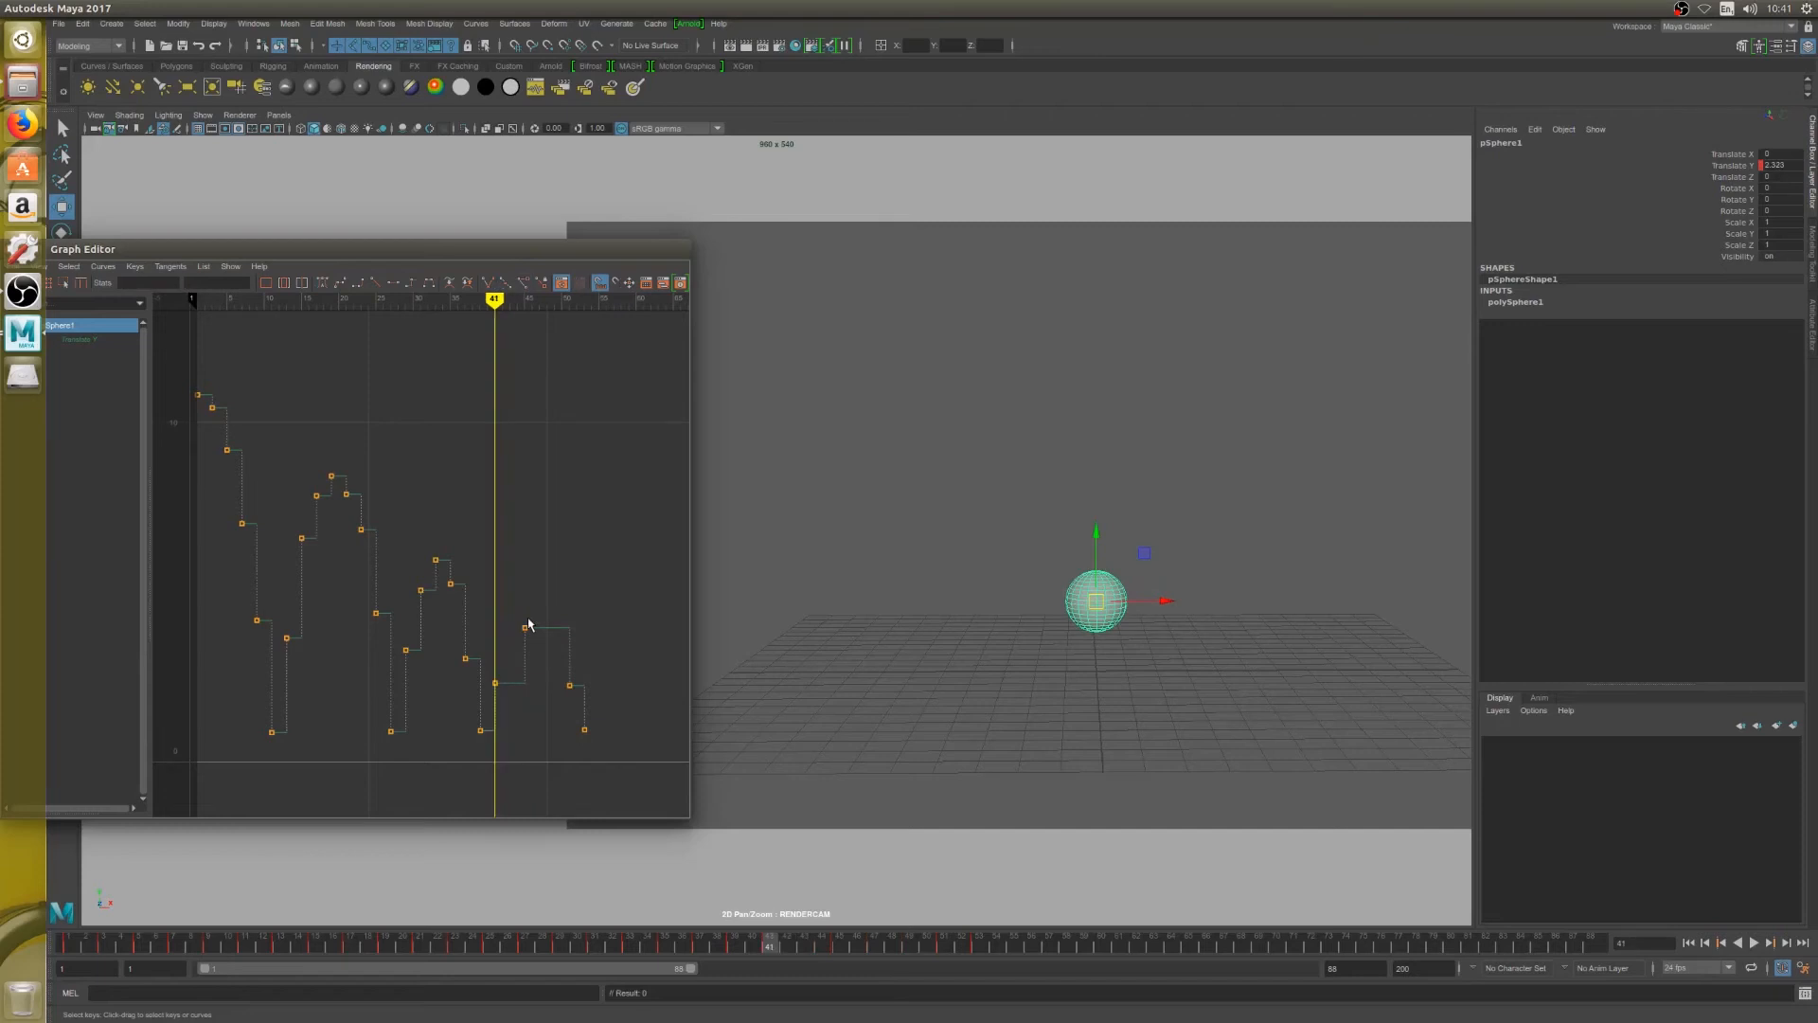
{"action": "key", "text": "alt+period"}
{"action": "key", "text": "alt+period"}
{"action": "key", "text": "alt+period"}
{"action": "key", "text": "alt+comma"}
{"action": "key", "text": "alt+comma"}
{"action": "key", "text": "alt+comma"}
{"action": "key", "text": "alt+comma"}
{"action": "key", "text": "alt+comma"}
{"action": "key", "text": "alt+period"}
{"action": "key", "text": "alt+period"}
{"action": "key", "text": "alt+period"}
{"action": "key", "text": "alt+period"}
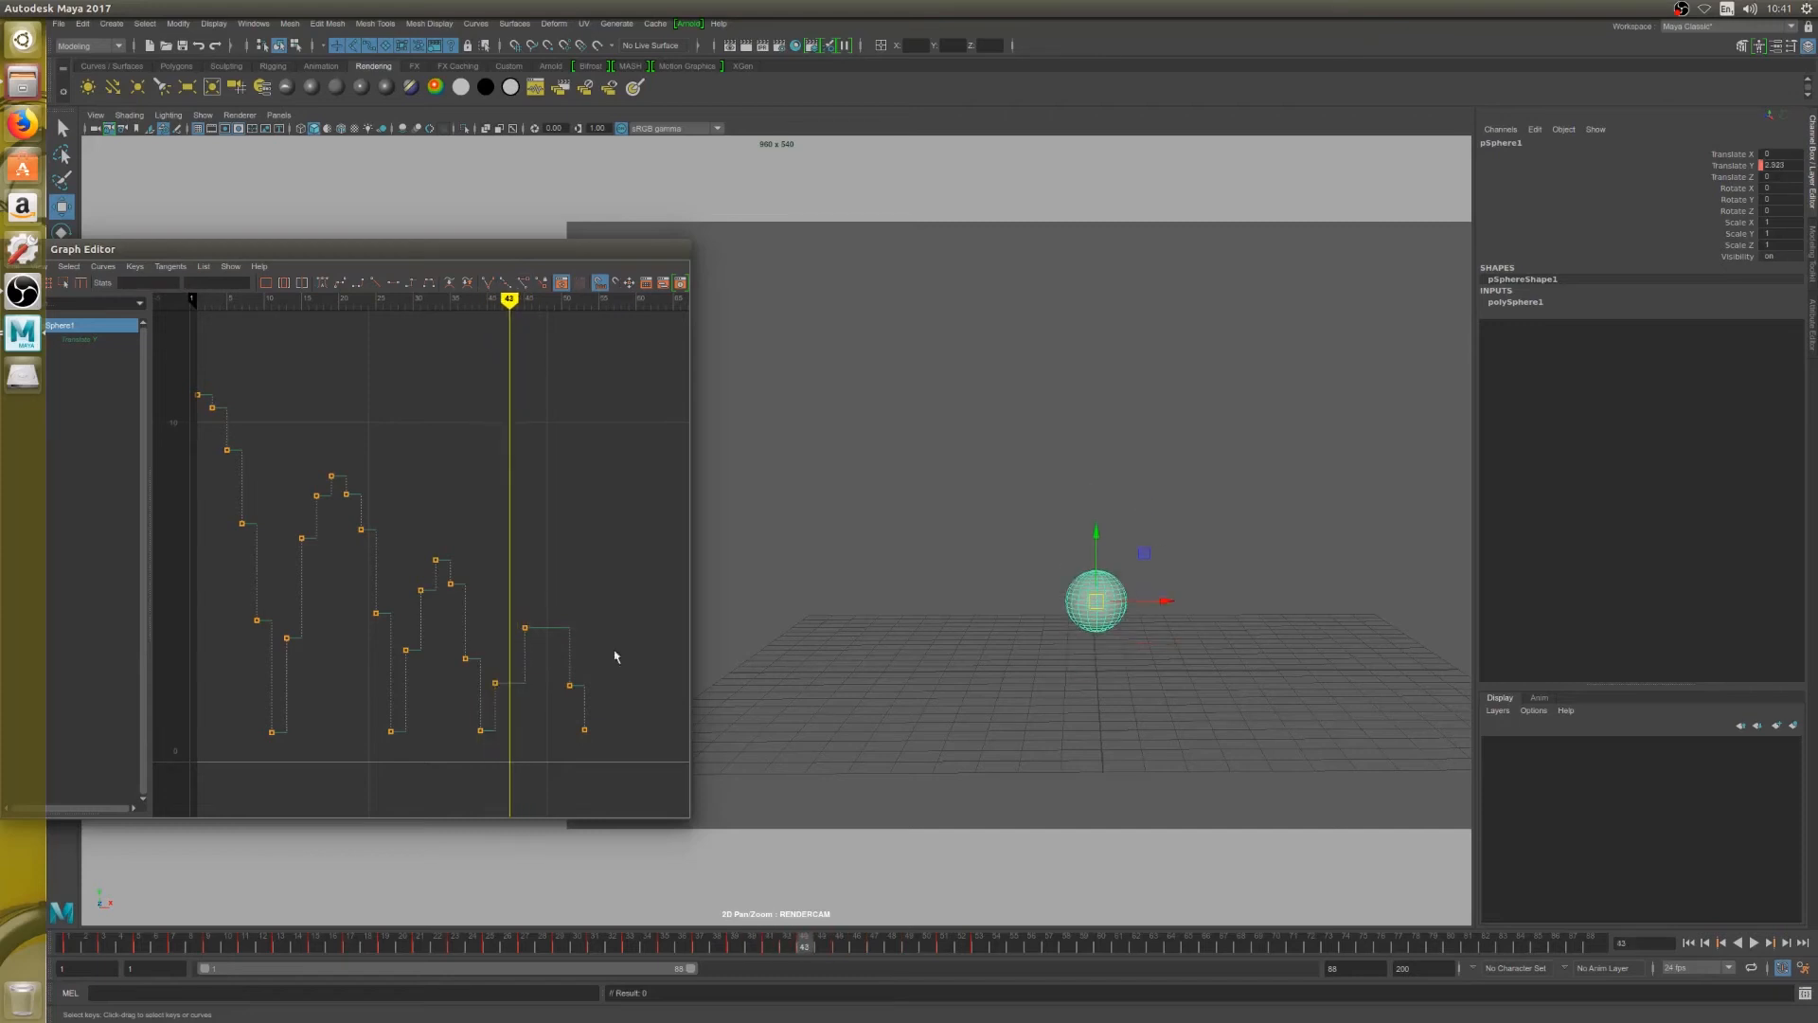
{"action": "left_click_drag", "start_coordinate": [508, 630], "coordinate": [536, 639]}
{"action": "middle_click_drag", "start_coordinate": [531, 637], "coordinate": [514, 633], "text": "shift"}
{"action": "scroll", "coordinate": [514, 632], "scroll_direction": "up", "scroll_amount": 4}
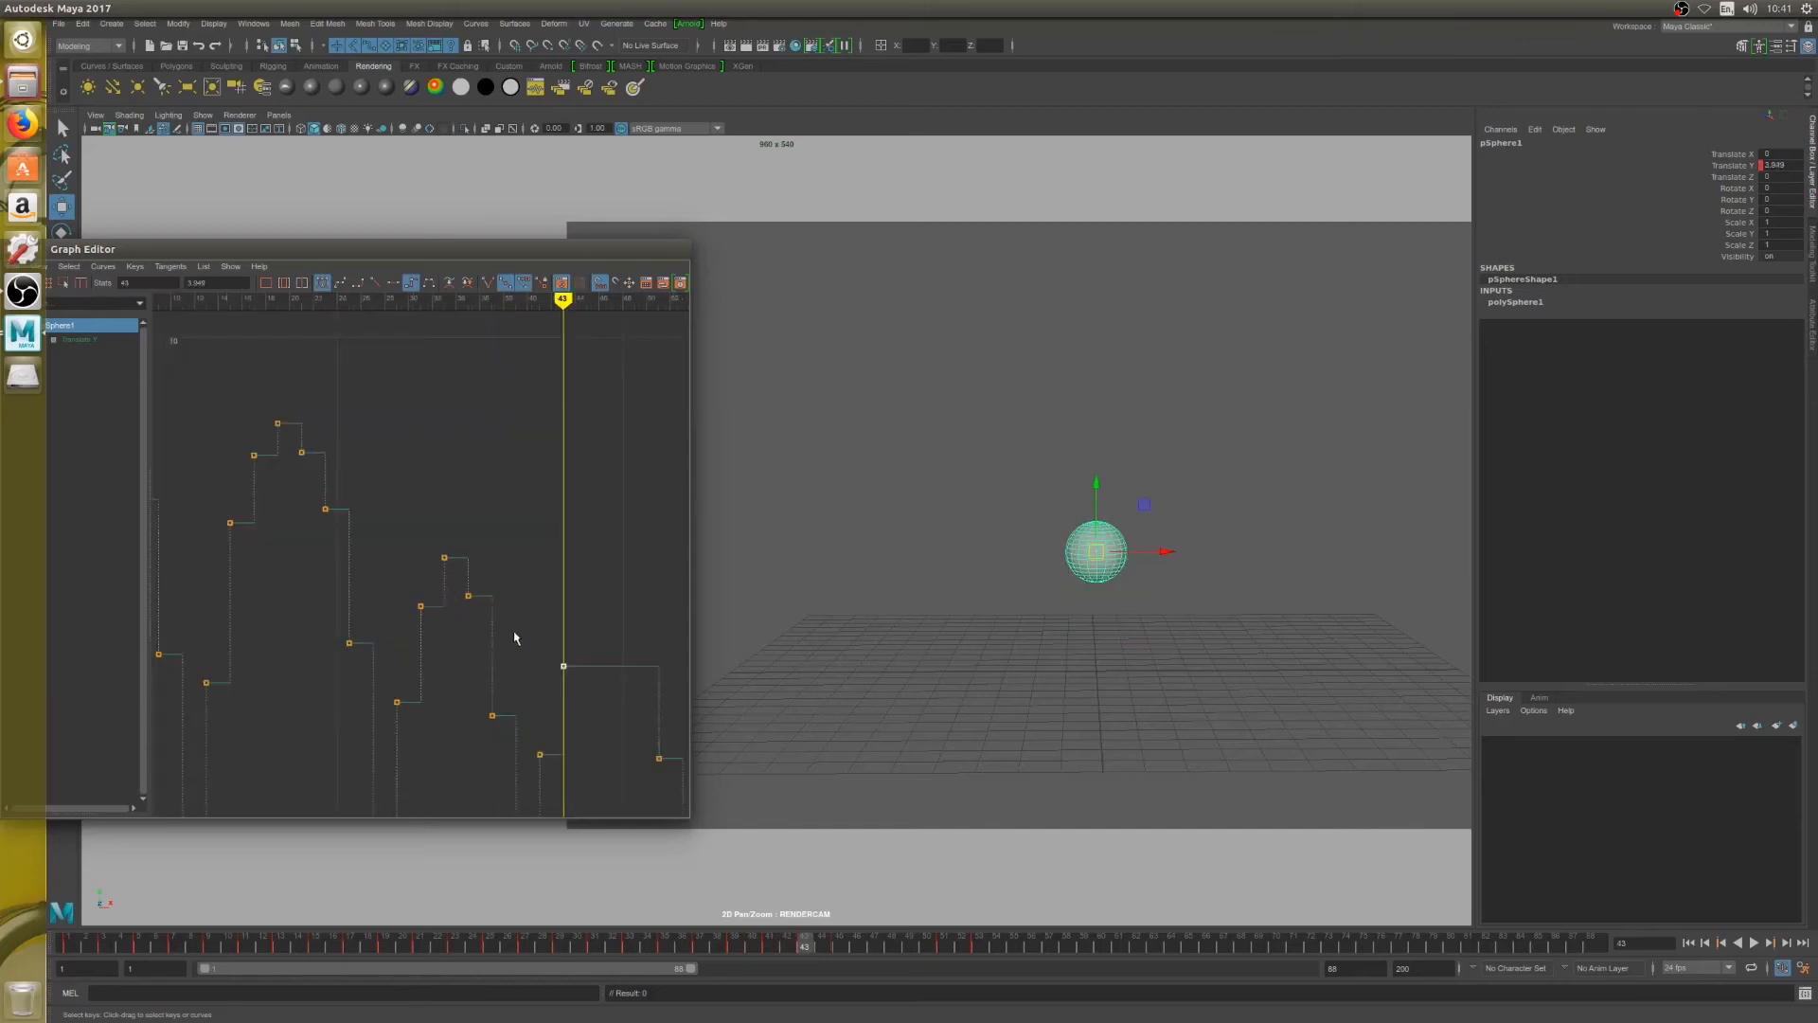
Move the fourth fall's key from frame 51 to frame 45 at the same height, right after the peak
{"action": "key", "text": "alt+period"}
{"action": "key", "text": "alt+period"}
{"action": "key", "text": "alt+period"}
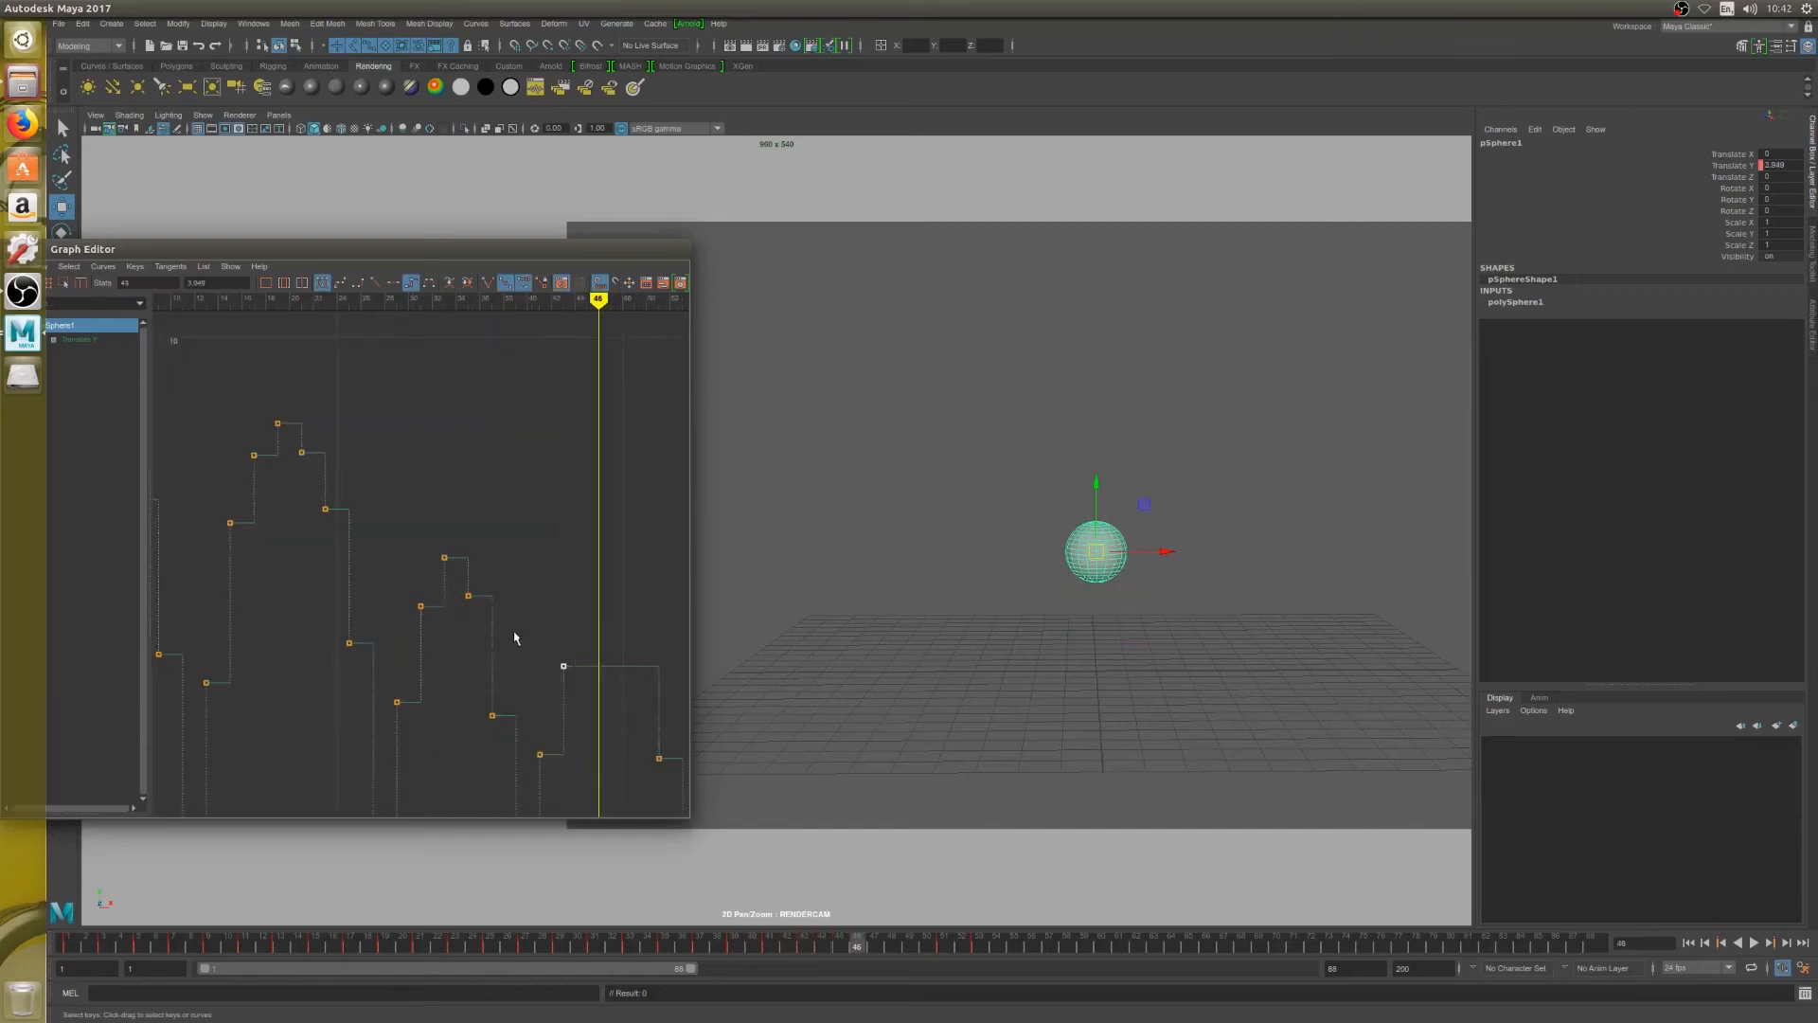
{"action": "key", "text": "alt+comma"}
{"action": "key", "text": "alt+comma"}
{"action": "key", "text": "alt+comma"}
{"action": "key", "text": "alt+period"}
{"action": "key", "text": "alt+period"}
{"action": "scroll", "coordinate": [613, 653], "scroll_direction": "down", "scroll_amount": 4}
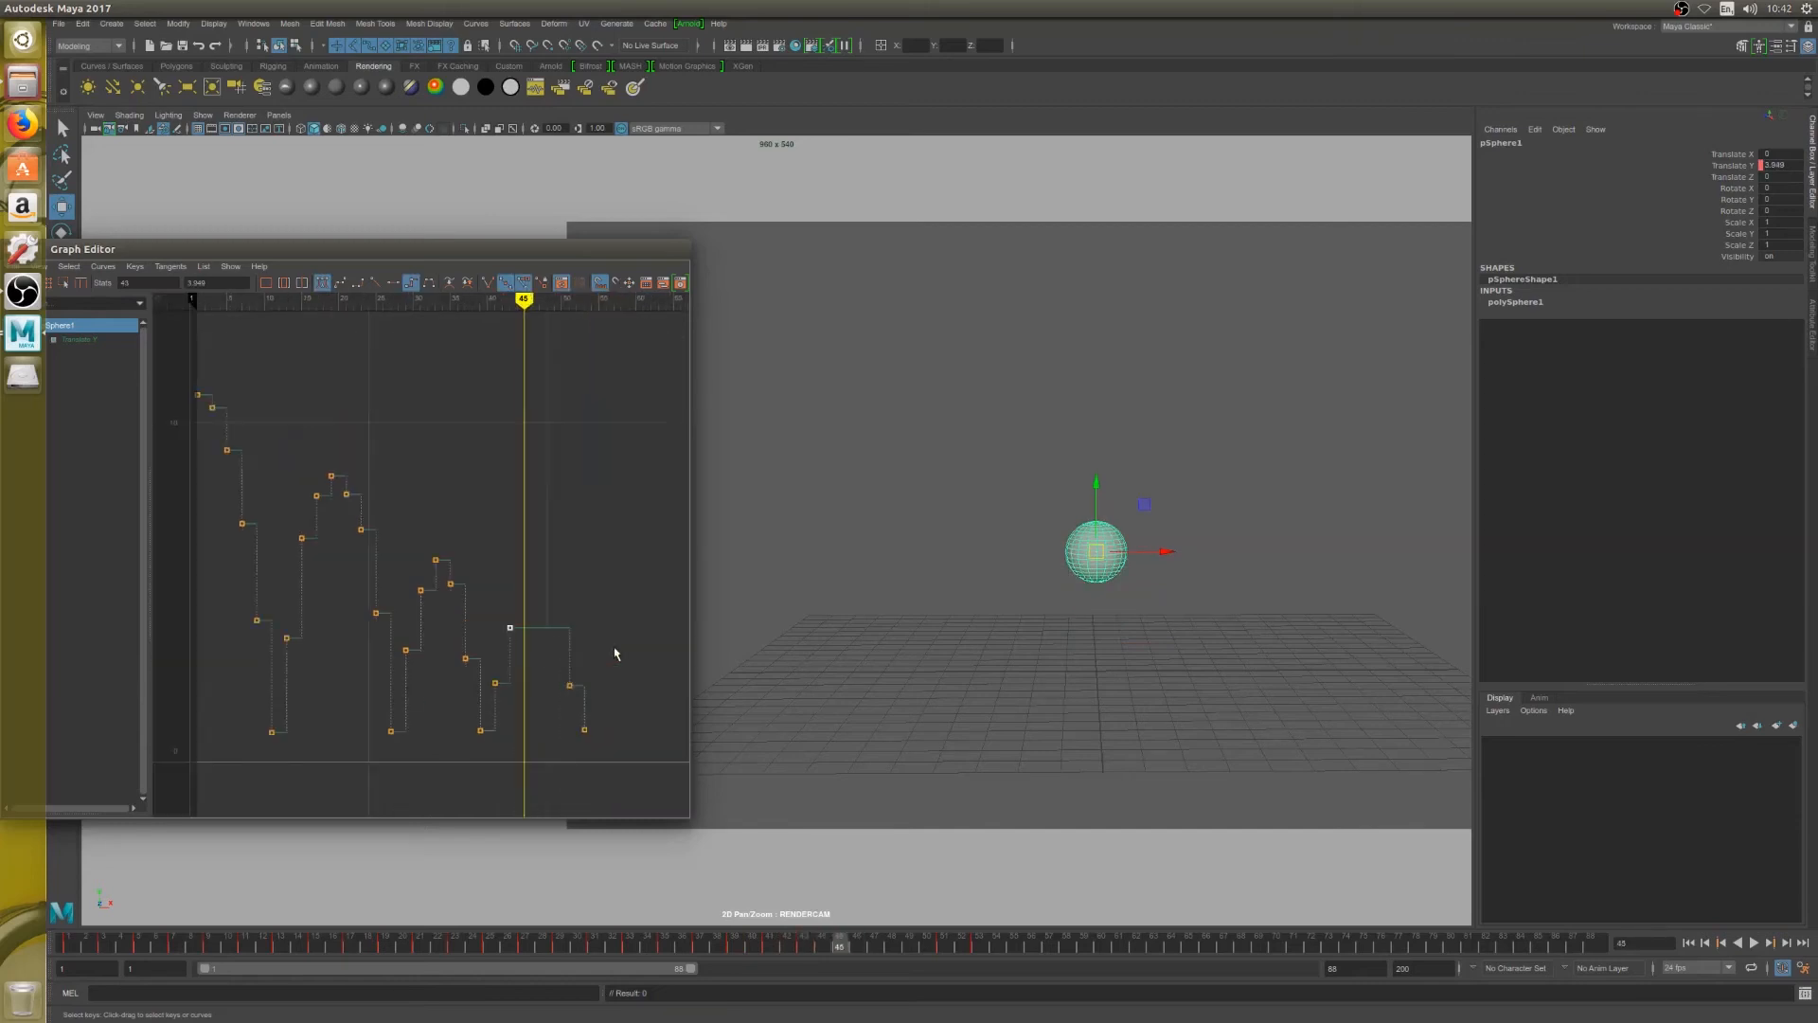
{"action": "left_click_drag", "start_coordinate": [570, 686], "coordinate": [518, 692]}
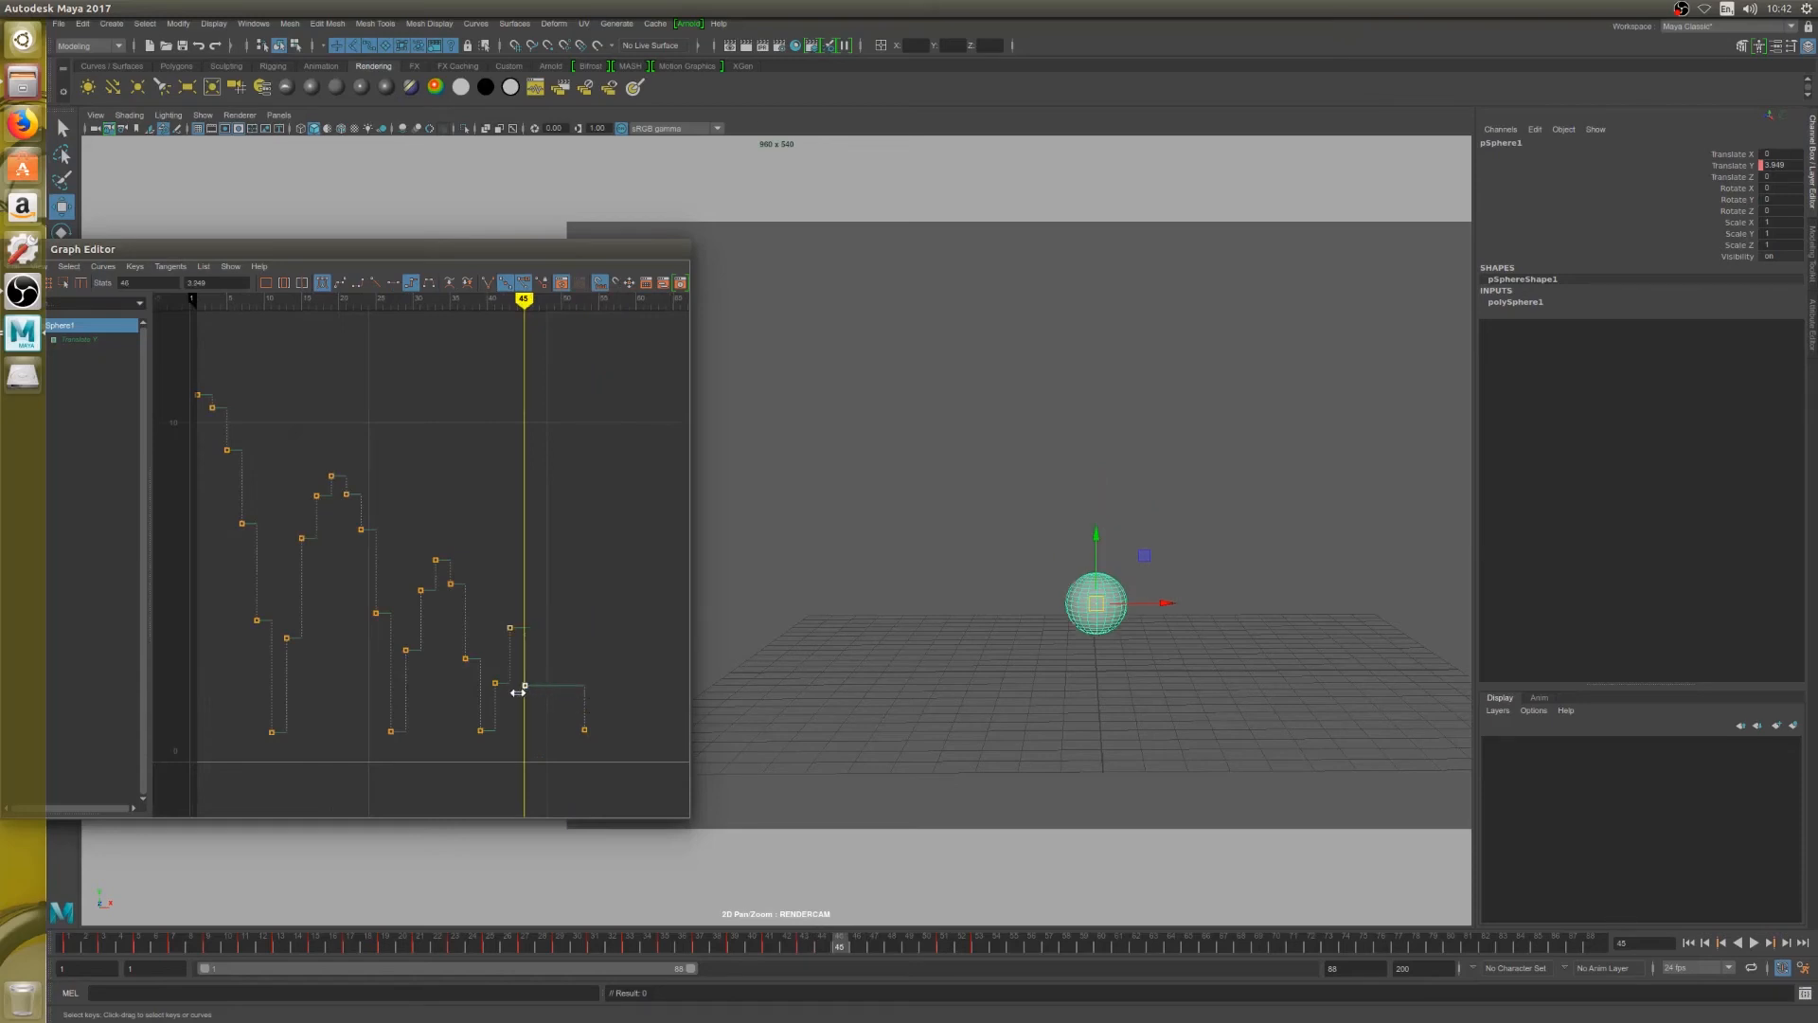
Move the final landing key to frame 47 at the same height, and play back the animation
{"action": "key", "text": "alt+period"}
{"action": "key", "text": "alt+period"}
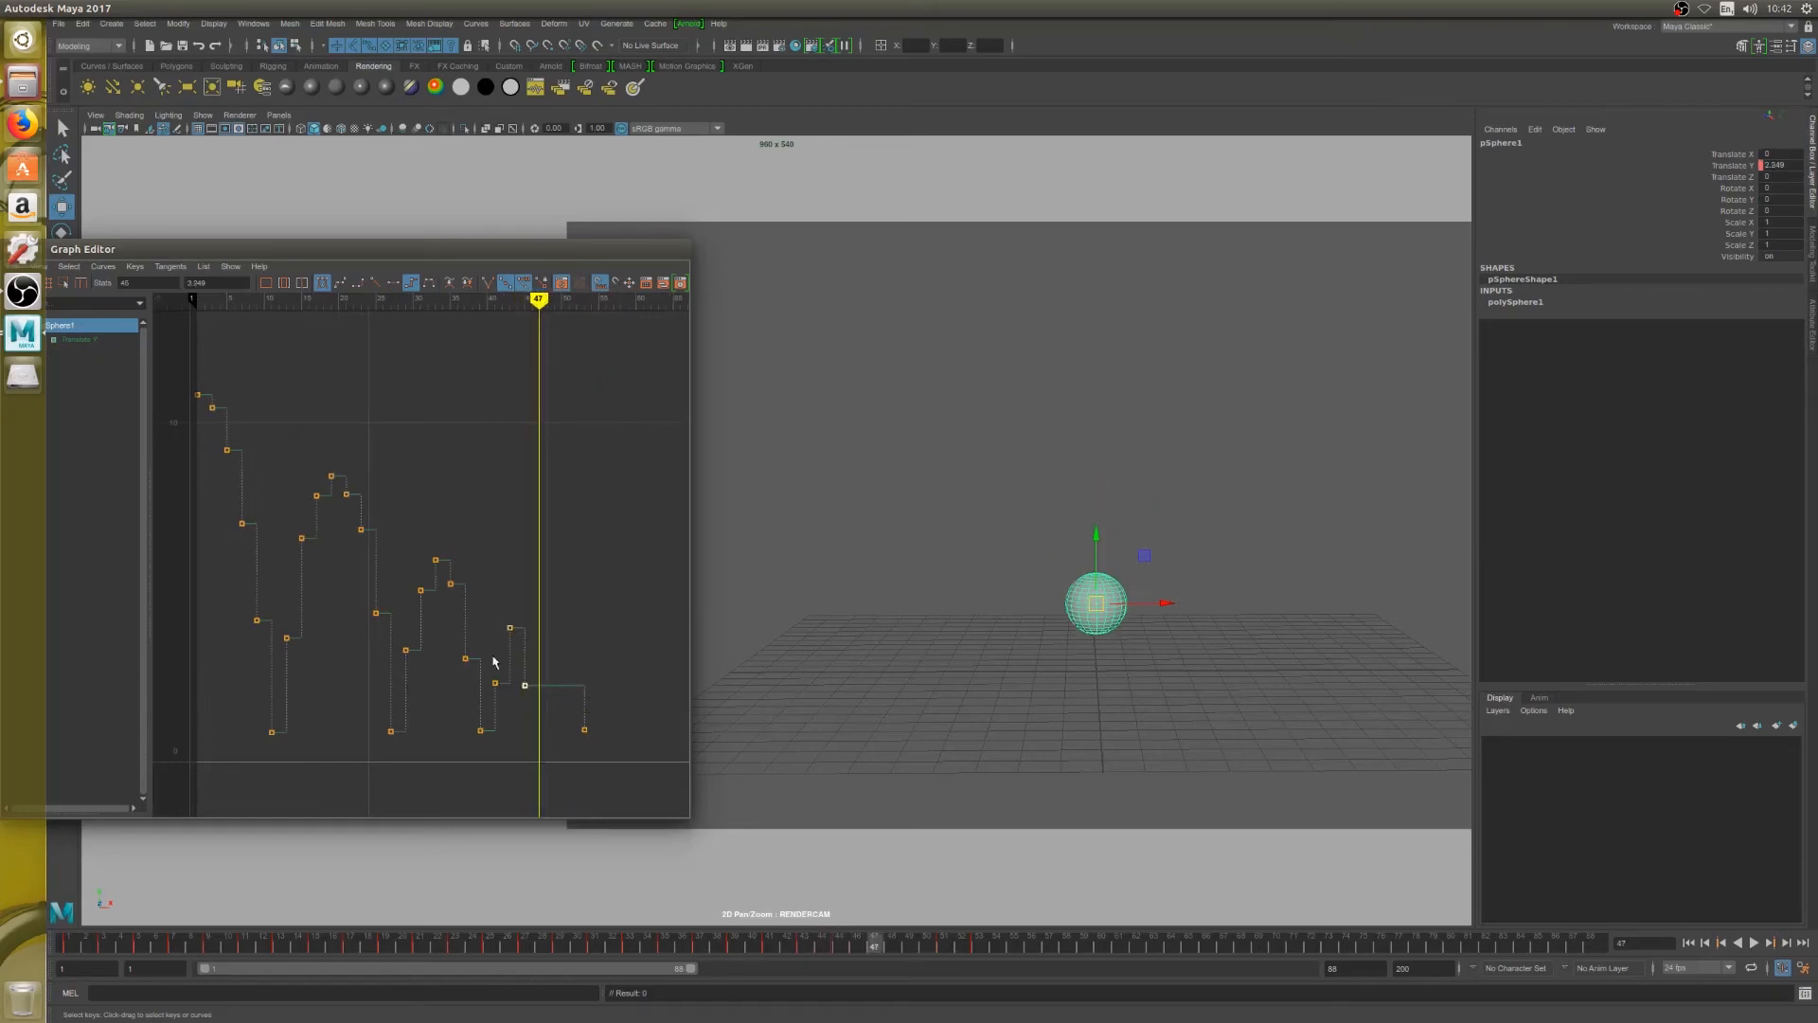
{"action": "scroll", "coordinate": [592, 739], "scroll_direction": "down", "scroll_amount": 4}
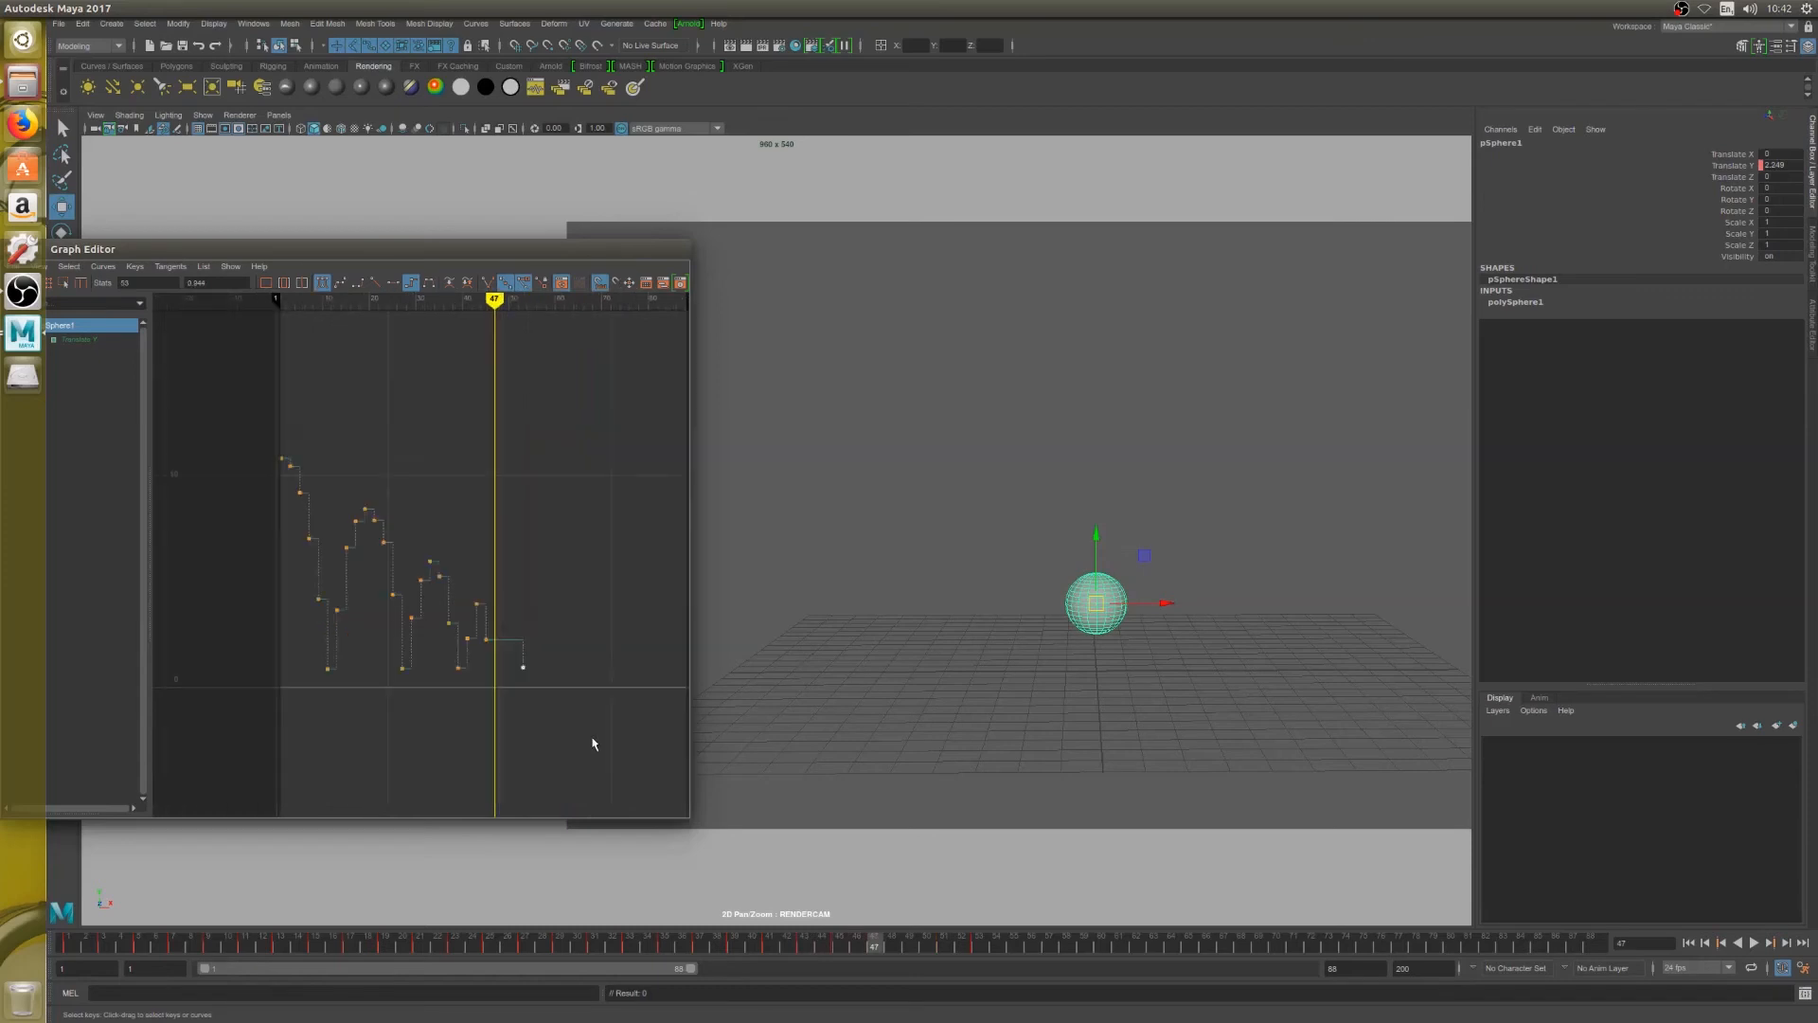
{"action": "middle_click_drag", "start_coordinate": [592, 738], "coordinate": [558, 737], "text": "shift"}
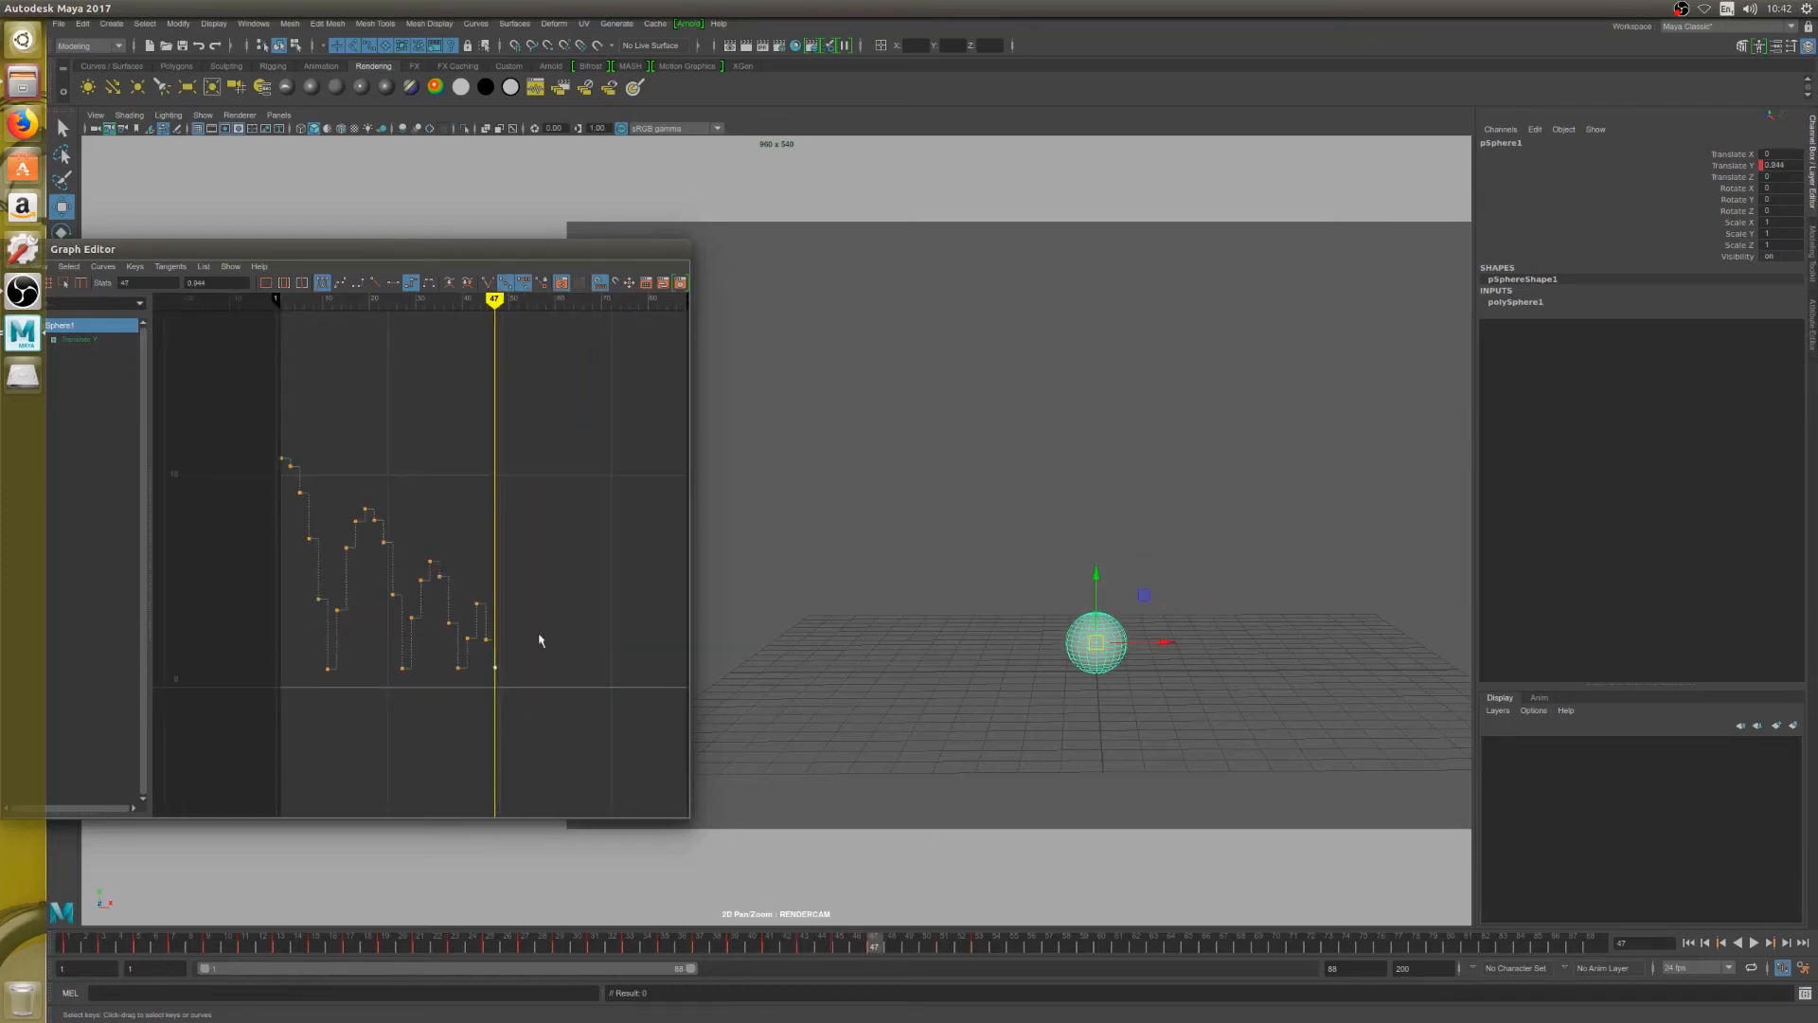
{"action": "left_click", "coordinate": [1753, 942]}
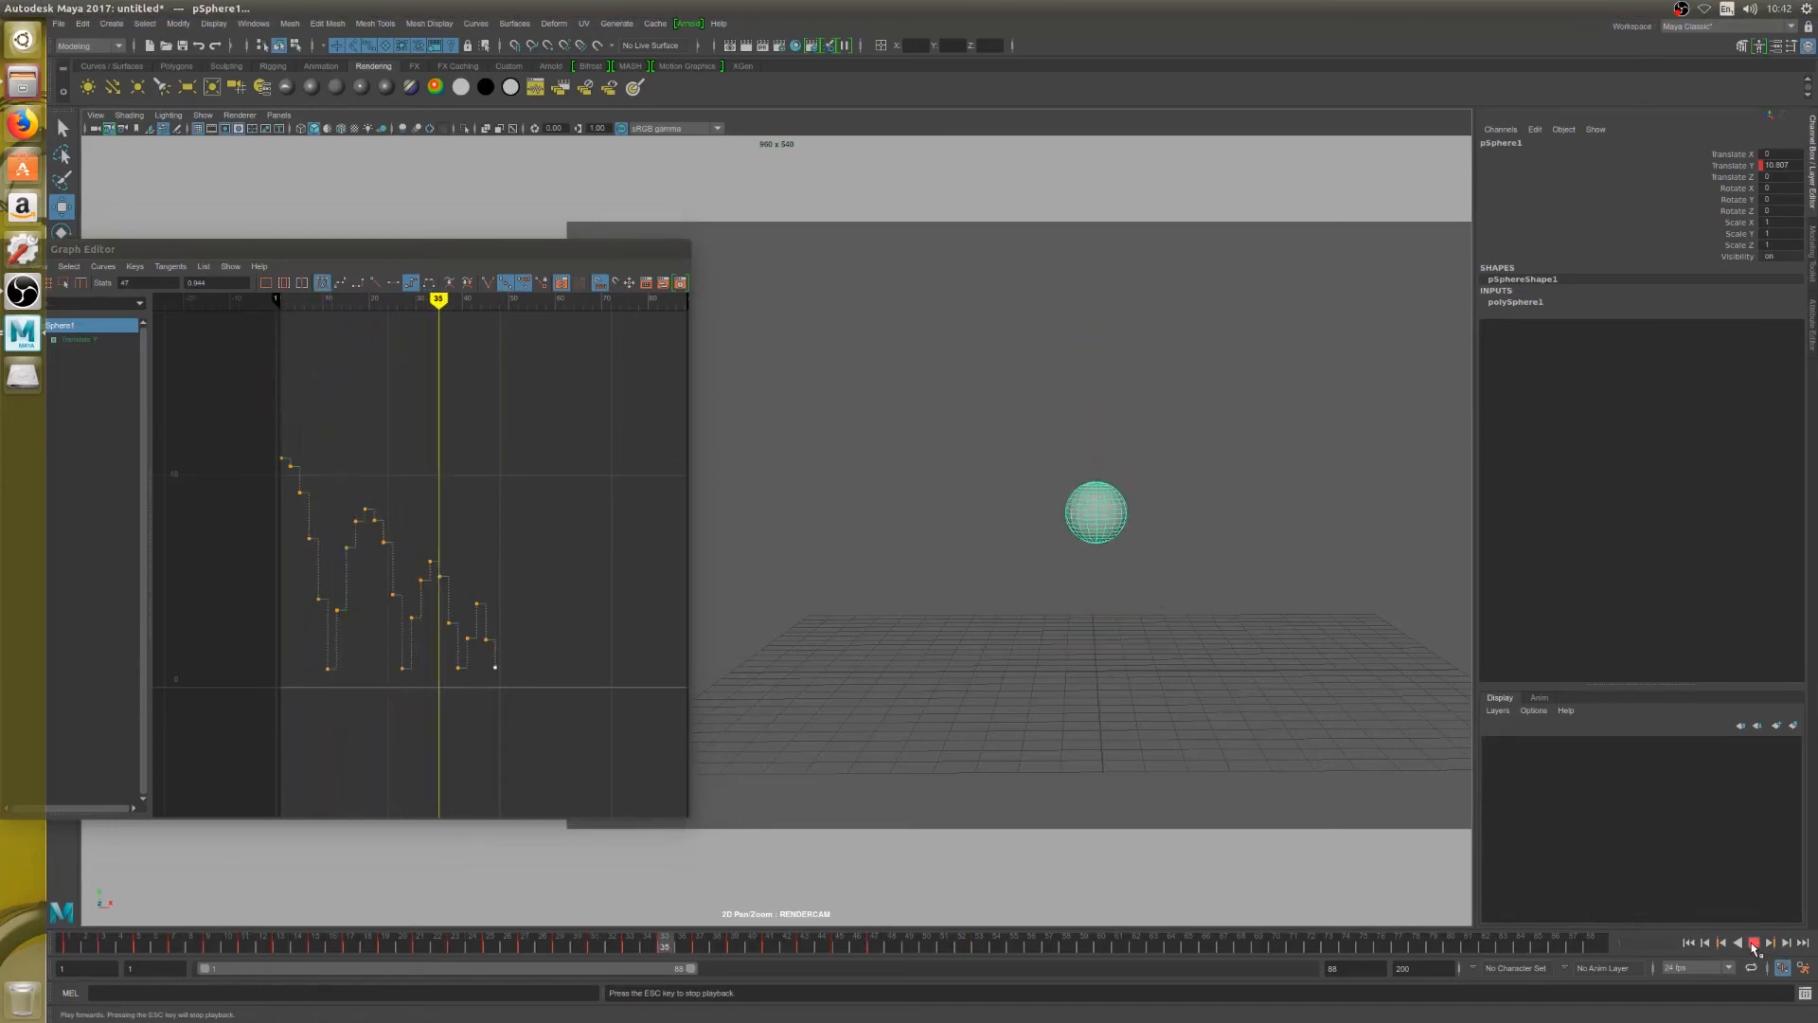
{"action": "left_click", "coordinate": [1754, 942]}
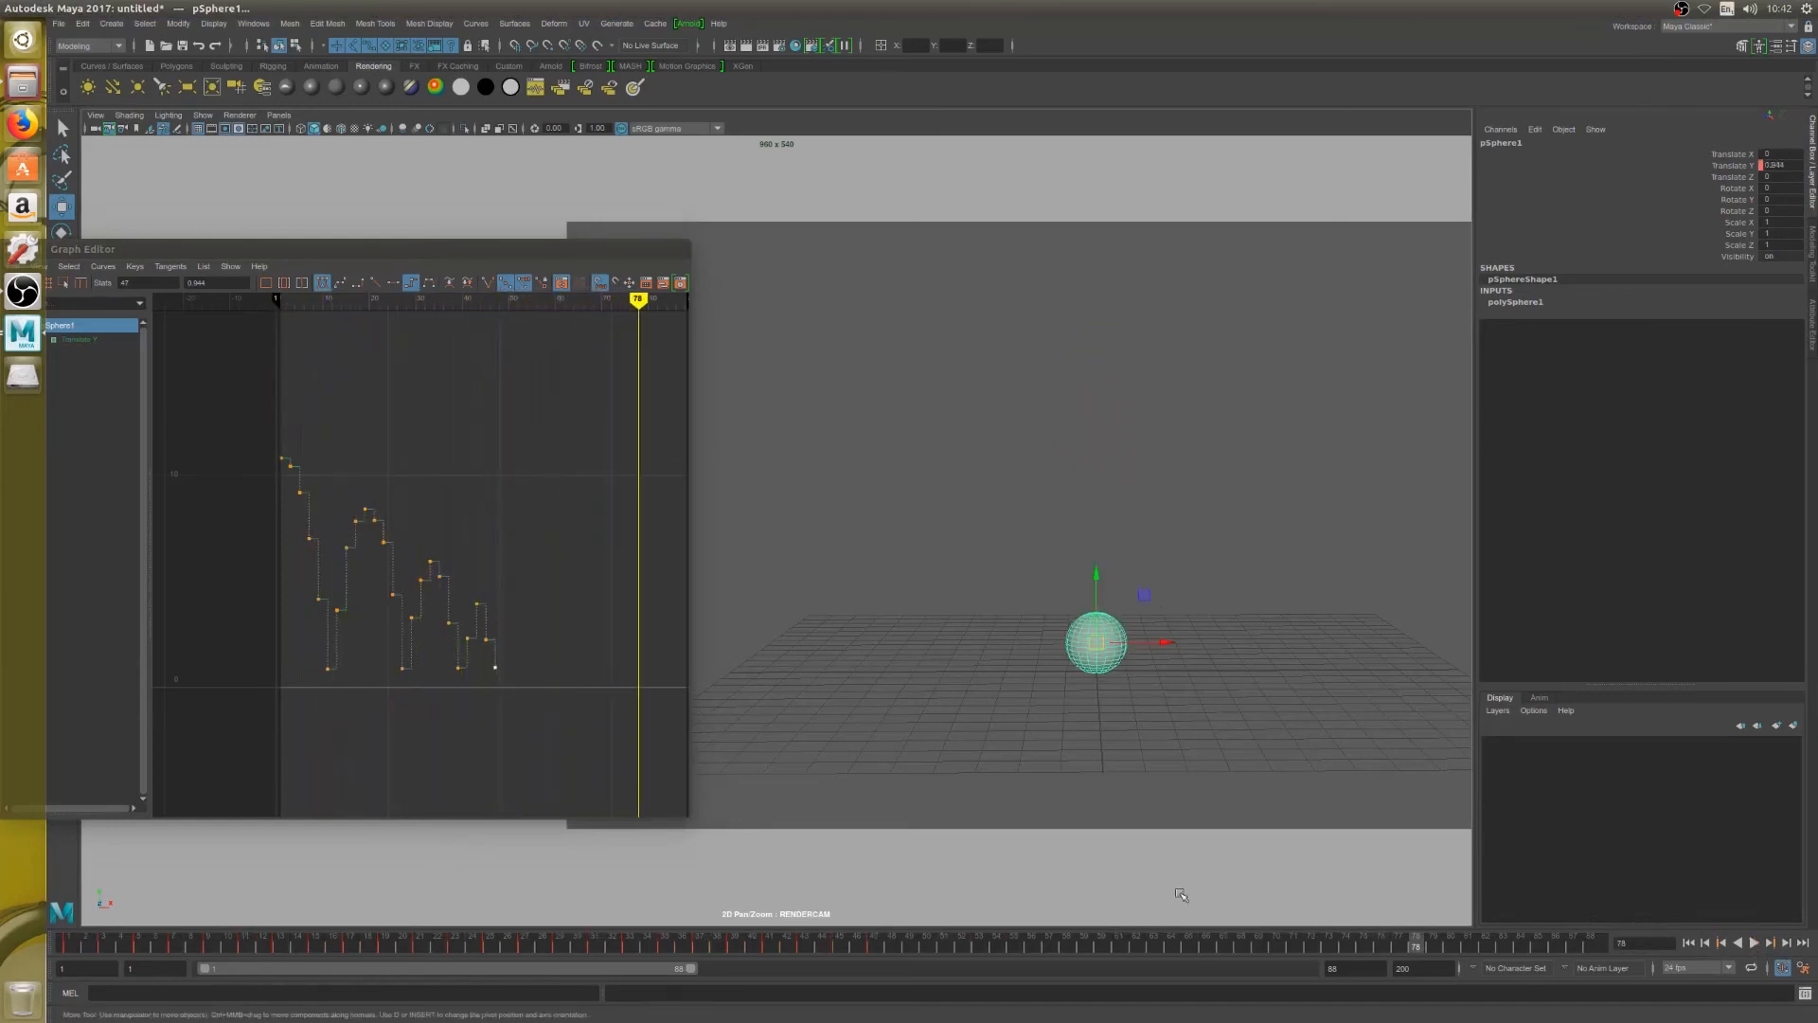
Raise the Translate Y keys on frames 41 and 45 on both sides of the fourth bounce's peak, and play back the animation
{"action": "left_click_drag", "start_coordinate": [458, 631], "coordinate": [519, 644]}
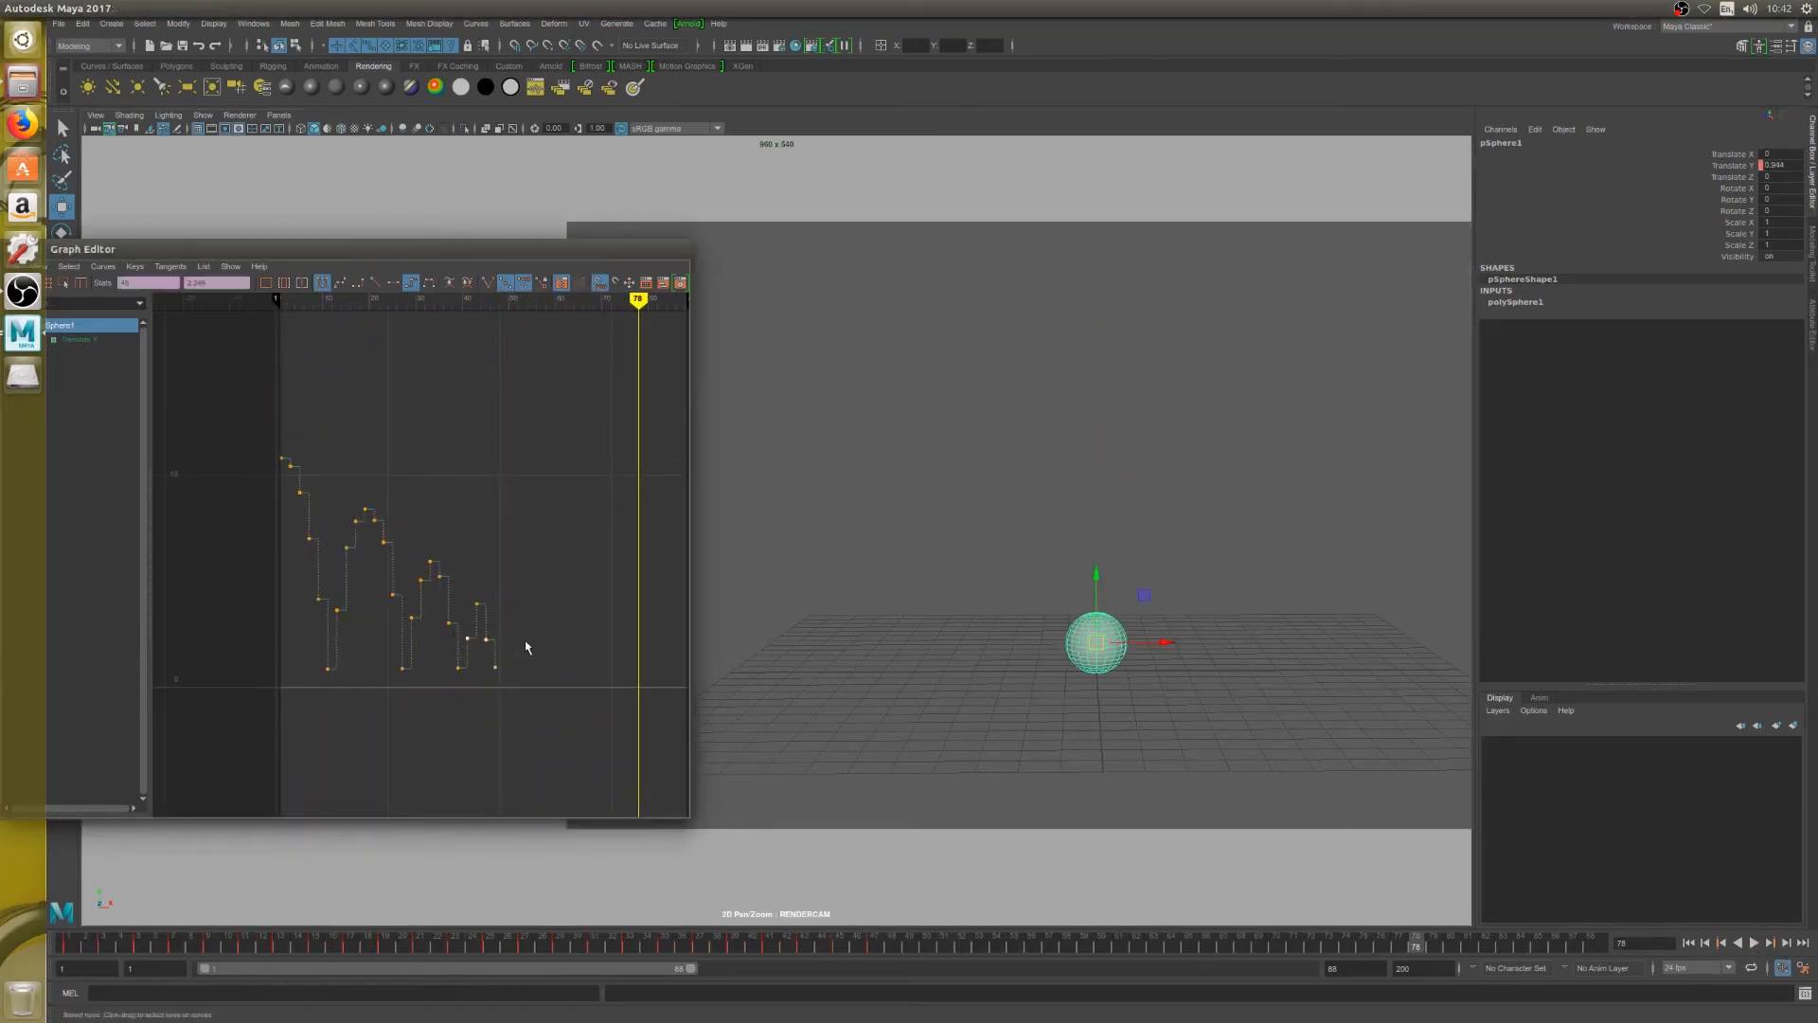
{"action": "key", "text": "f"}
{"action": "scroll", "coordinate": [484, 606], "scroll_direction": "down", "scroll_amount": 5}
{"action": "scroll", "coordinate": [426, 596], "scroll_direction": "down", "scroll_amount": 6}
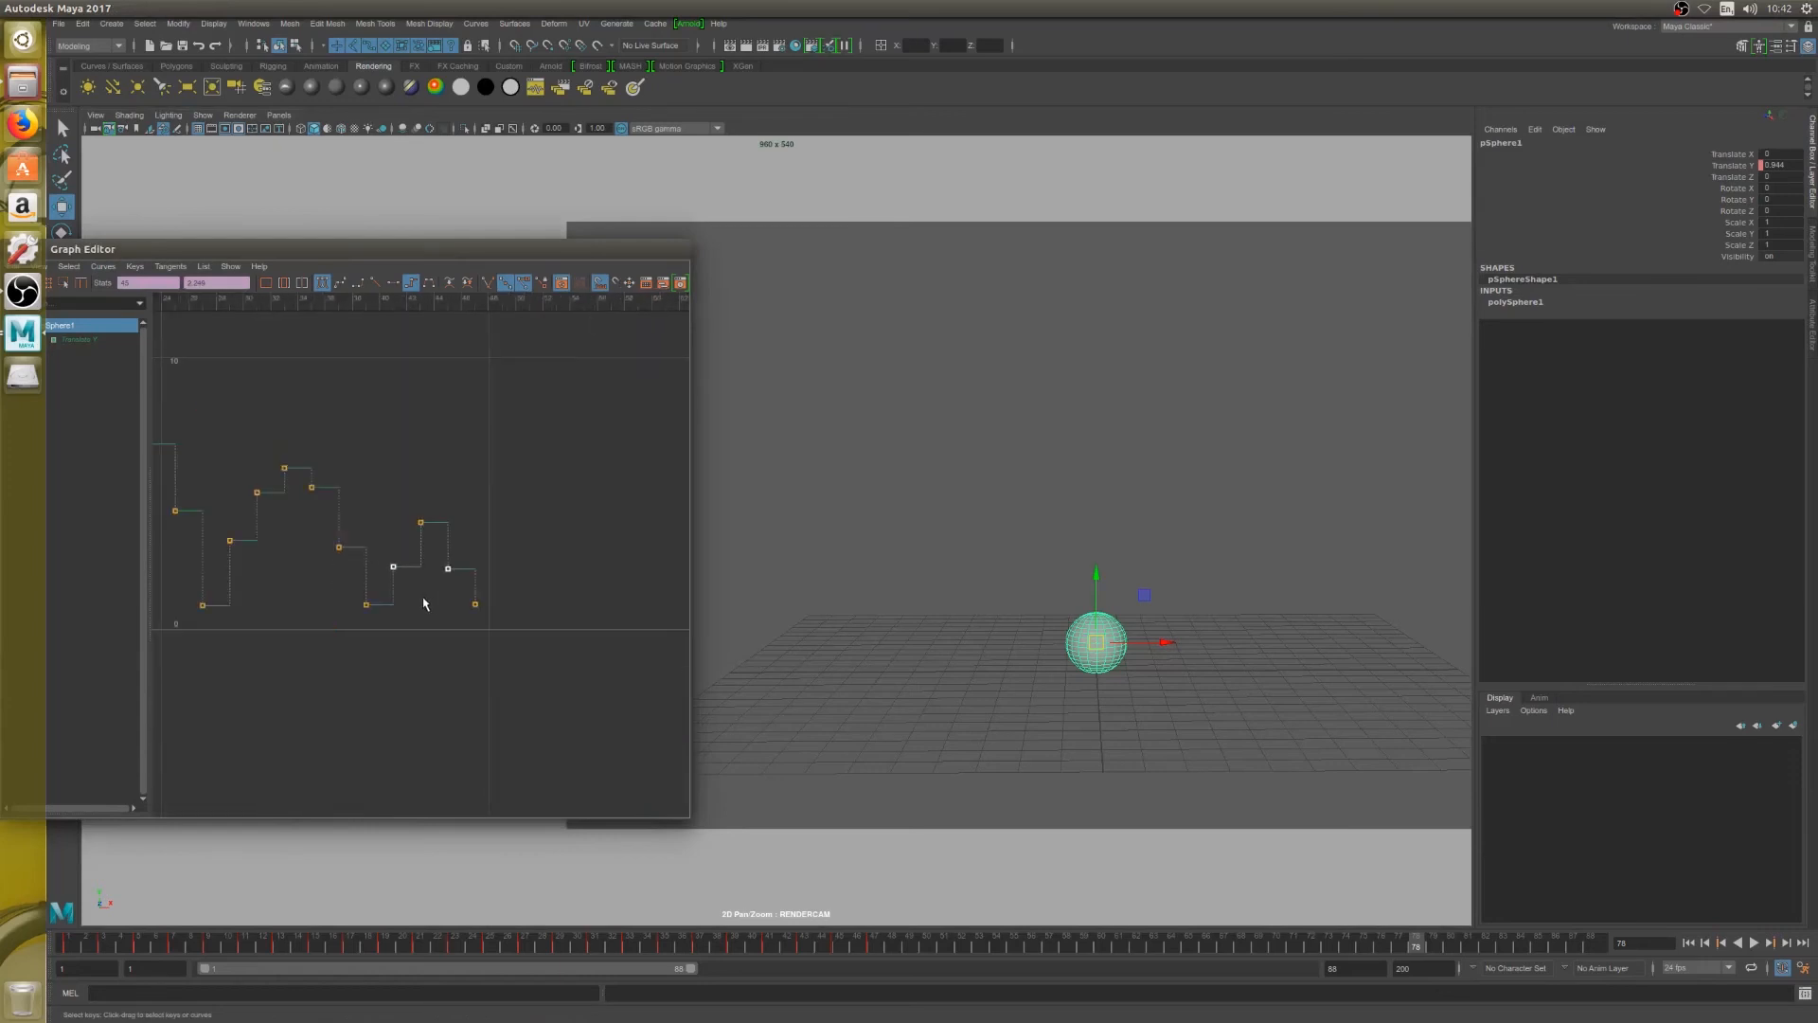
{"action": "scroll", "coordinate": [413, 594], "scroll_direction": "up", "scroll_amount": 4}
{"action": "middle_click_drag", "start_coordinate": [395, 571], "coordinate": [396, 543]}
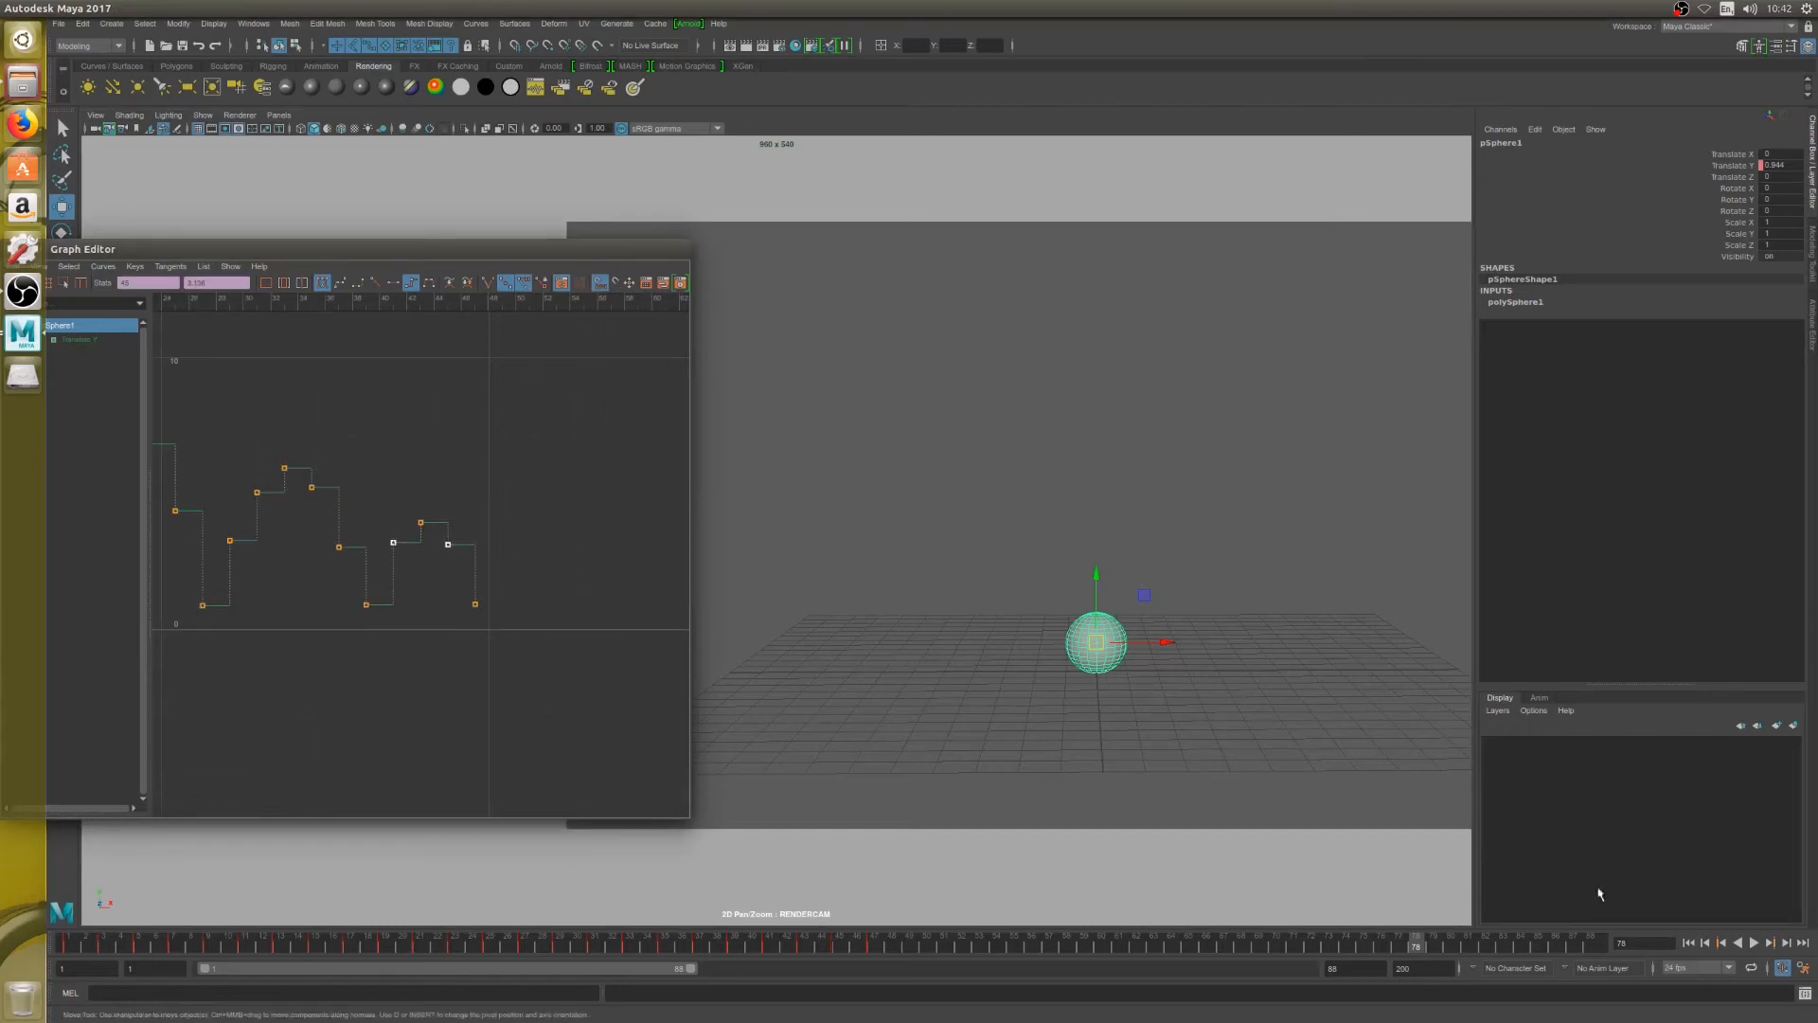
{"action": "left_click", "coordinate": [1753, 943]}
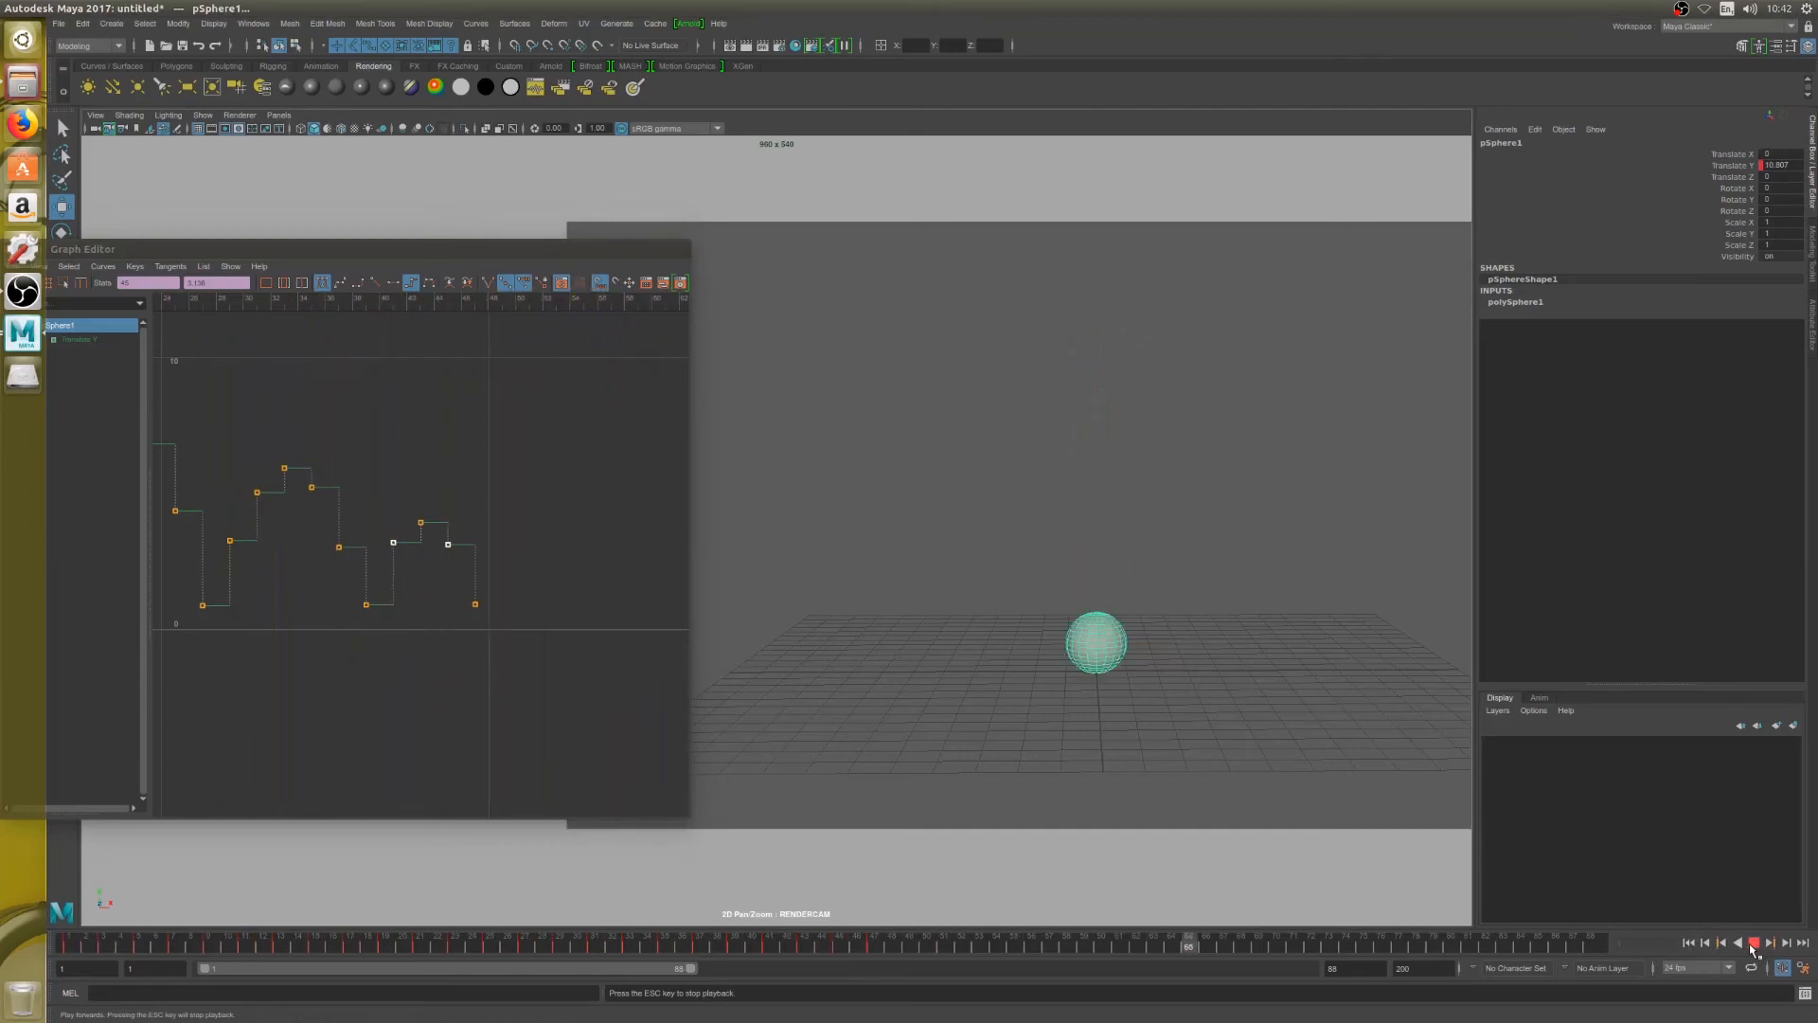
{"action": "left_click", "coordinate": [1750, 945]}
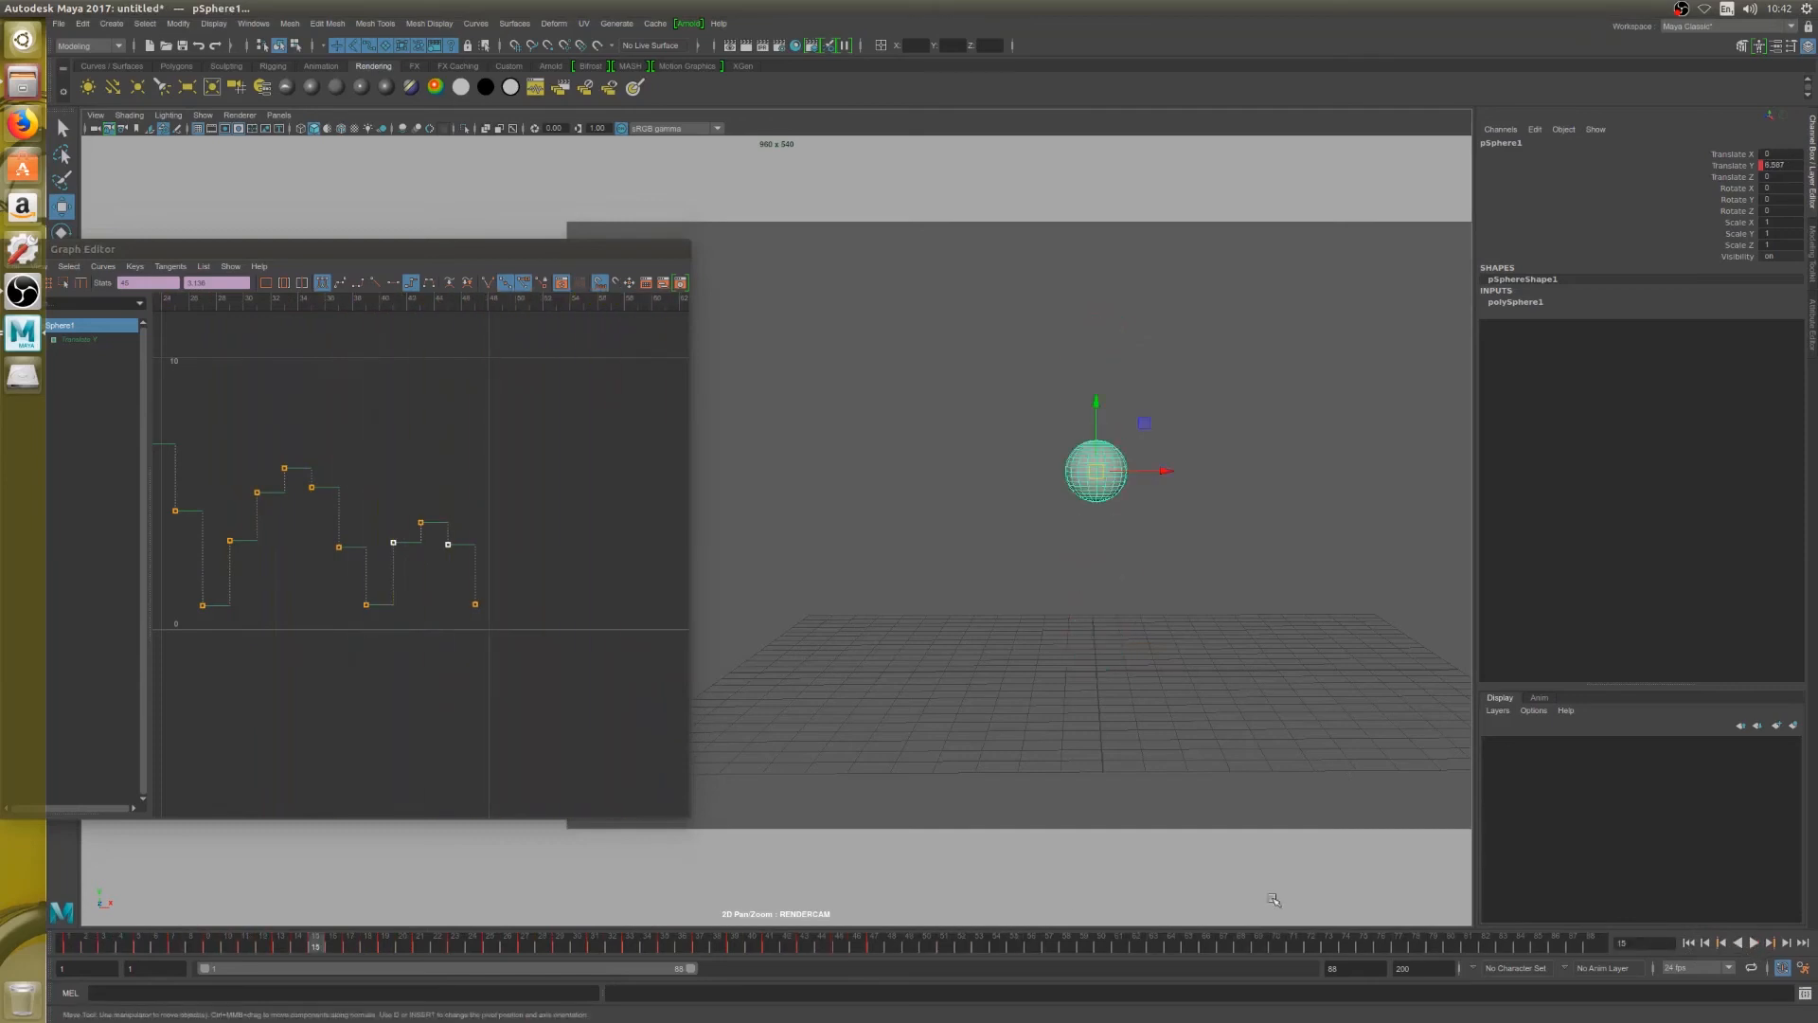
Key a fifth bounce by raising the sphere to about 2.4 in Translate Y at frame 49 and lowering it to about 0.92 at frame 51
{"action": "left_click_drag", "start_coordinate": [933, 945], "coordinate": [840, 944]}
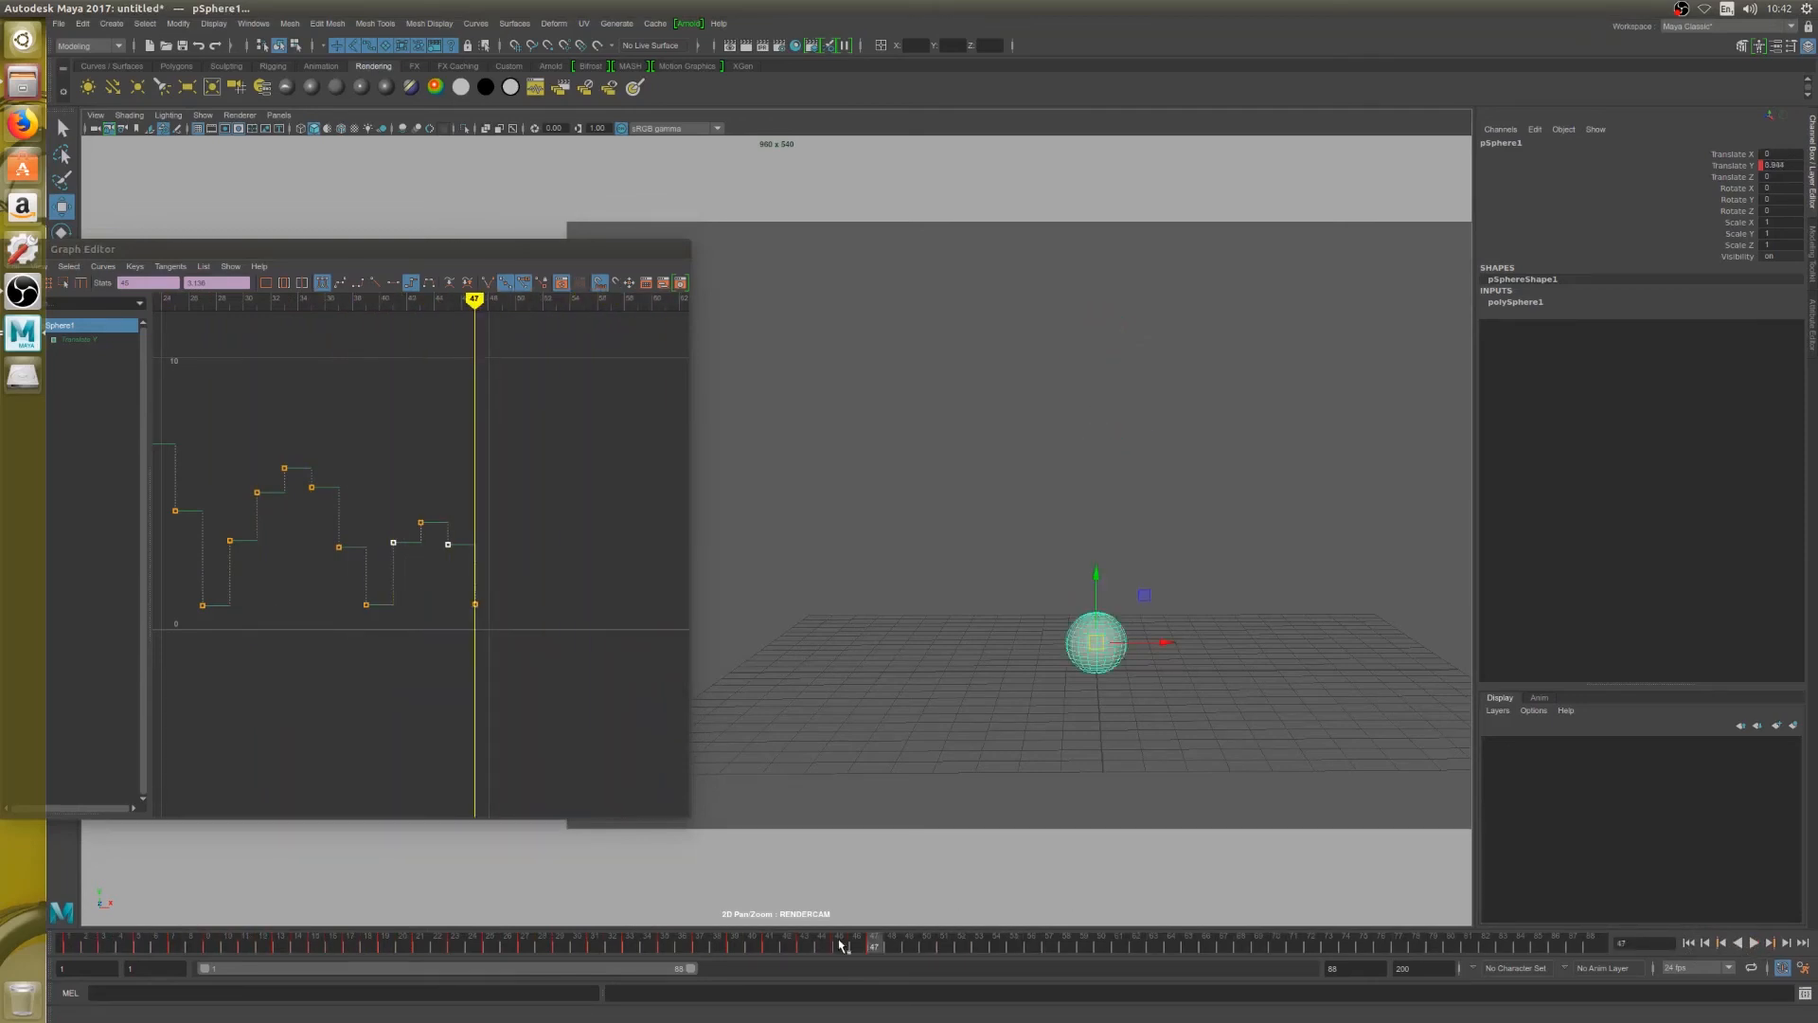
{"action": "key", "text": "alt+period"}
{"action": "key", "text": "alt+period"}
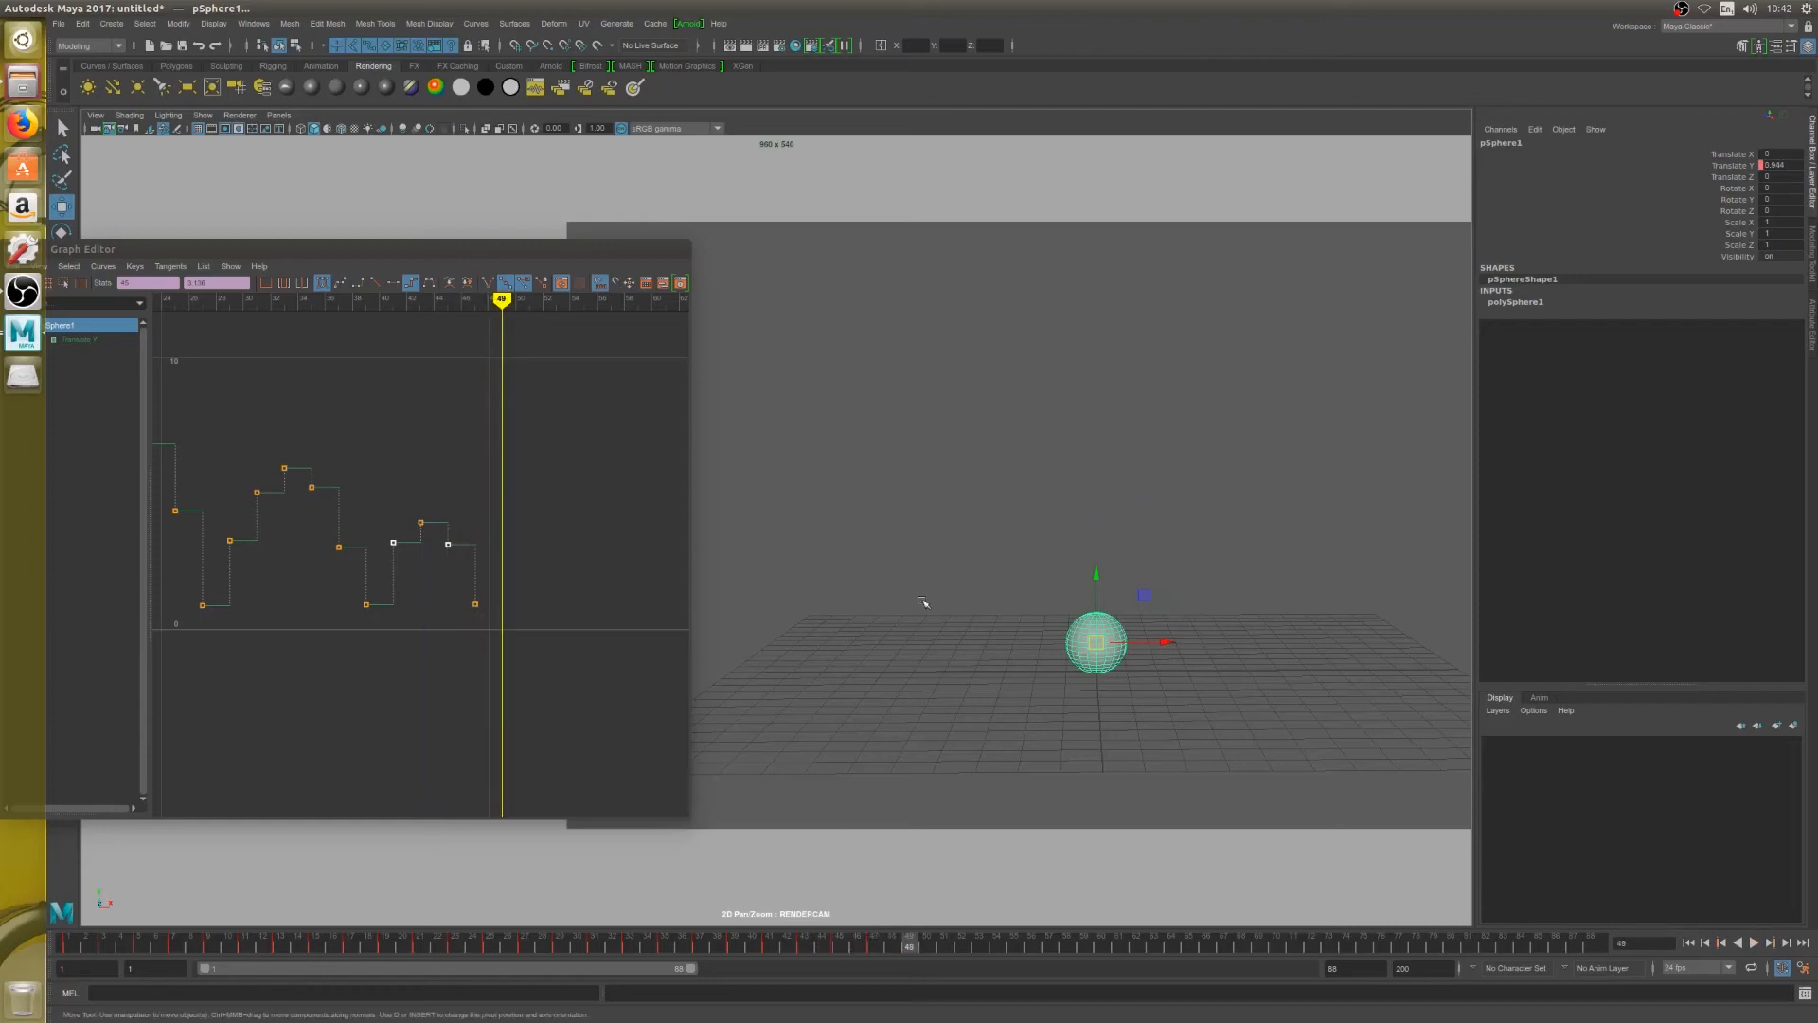
{"action": "left_click_drag", "start_coordinate": [1095, 574], "coordinate": [1091, 534]}
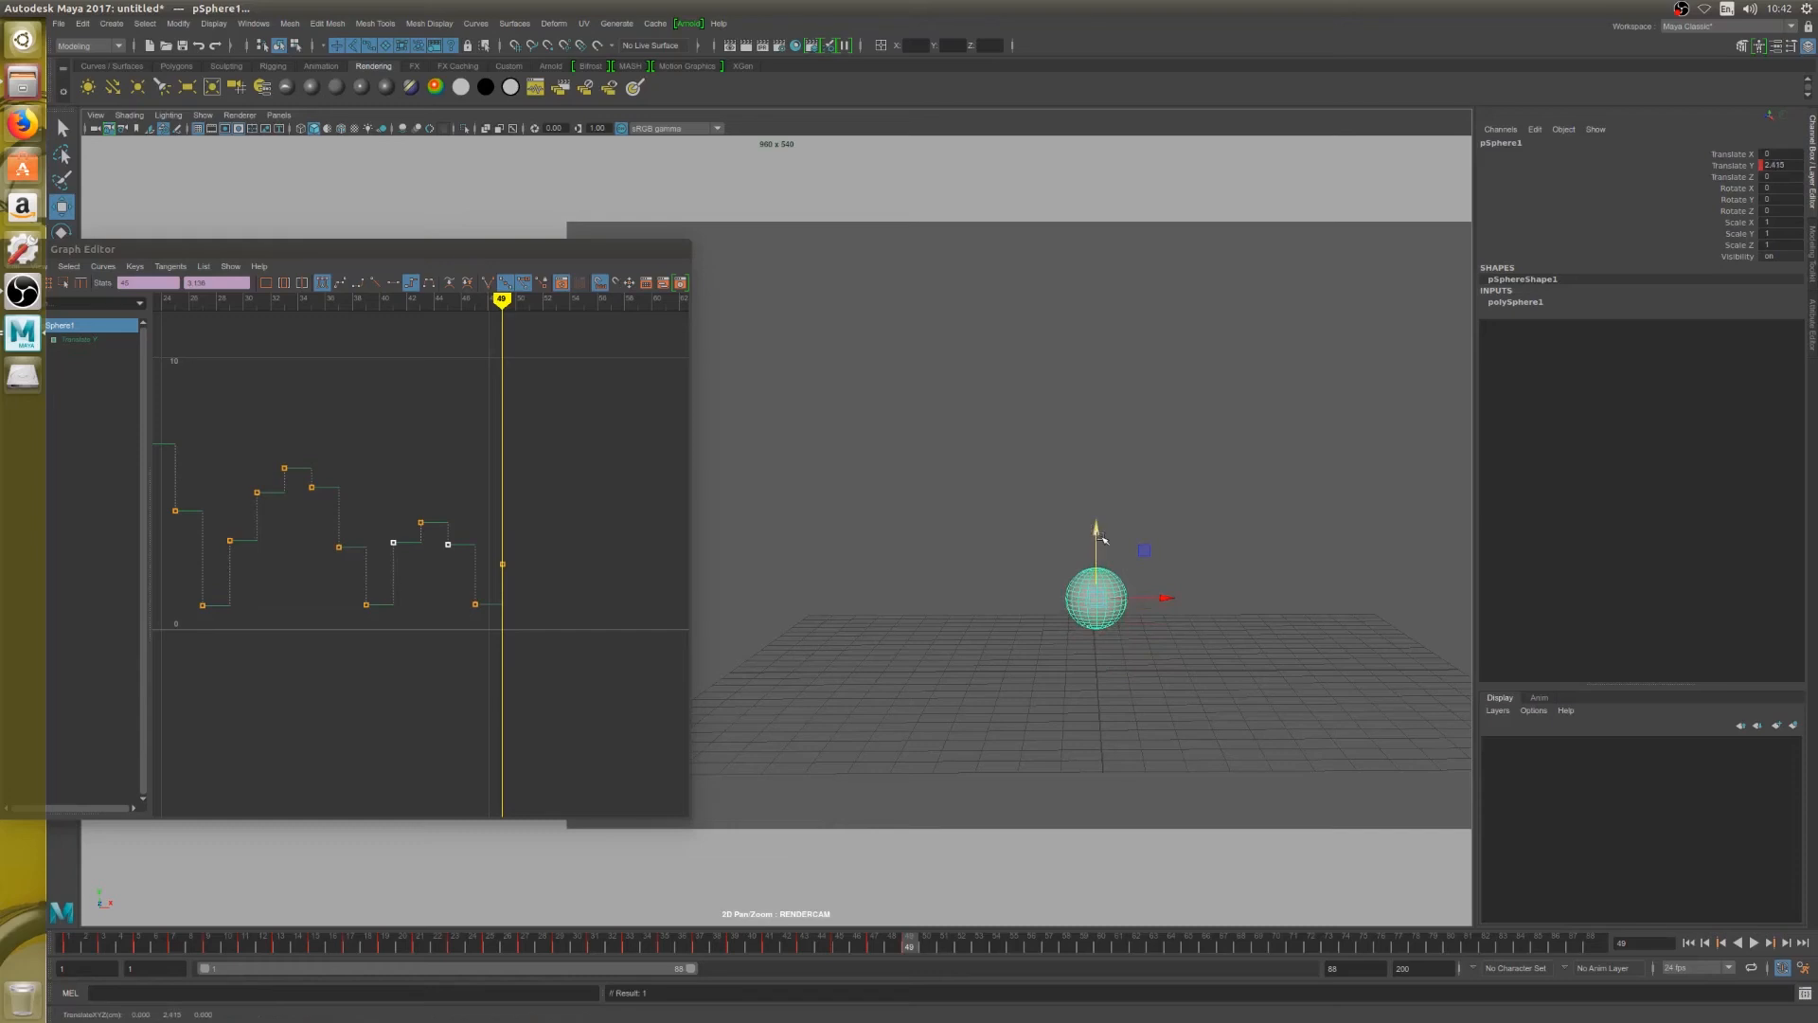
{"action": "key", "text": "alt+period"}
{"action": "key", "text": "alt+period"}
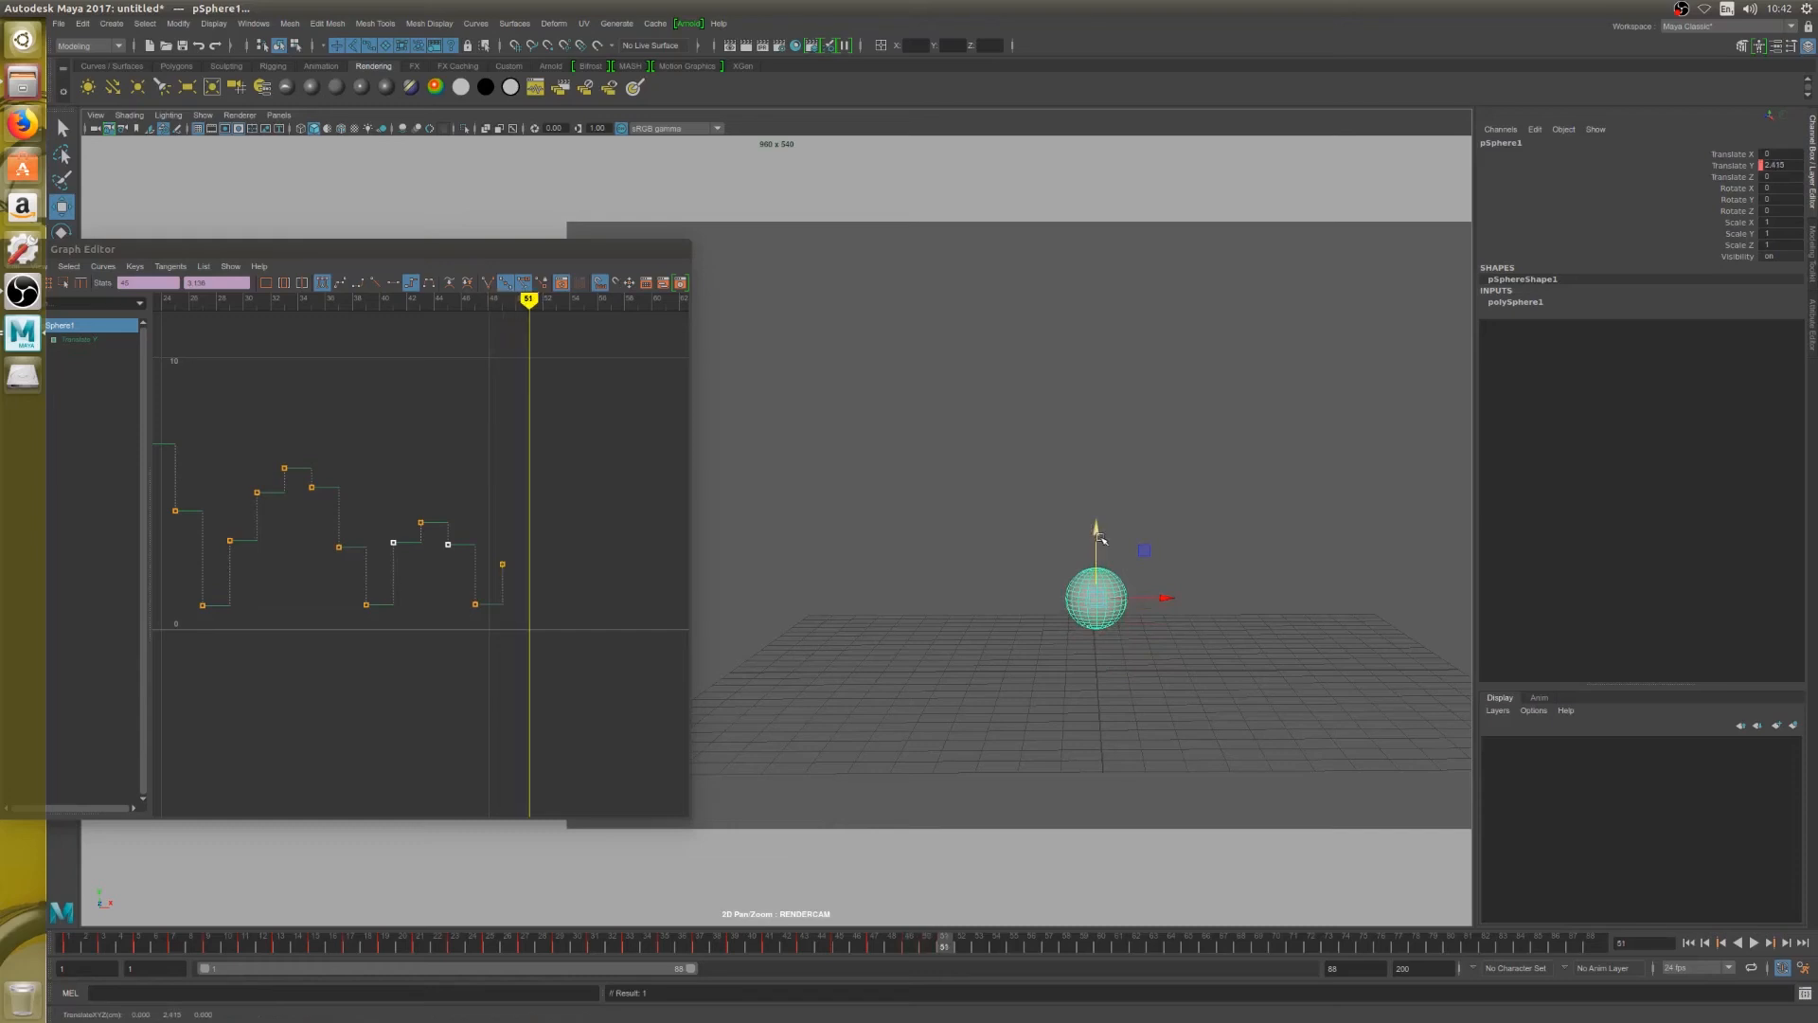
{"action": "left_click_drag", "start_coordinate": [1101, 535], "coordinate": [1097, 575]}
{"action": "left_click", "coordinate": [1106, 573]}
{"action": "left_click", "coordinate": [1099, 622]}
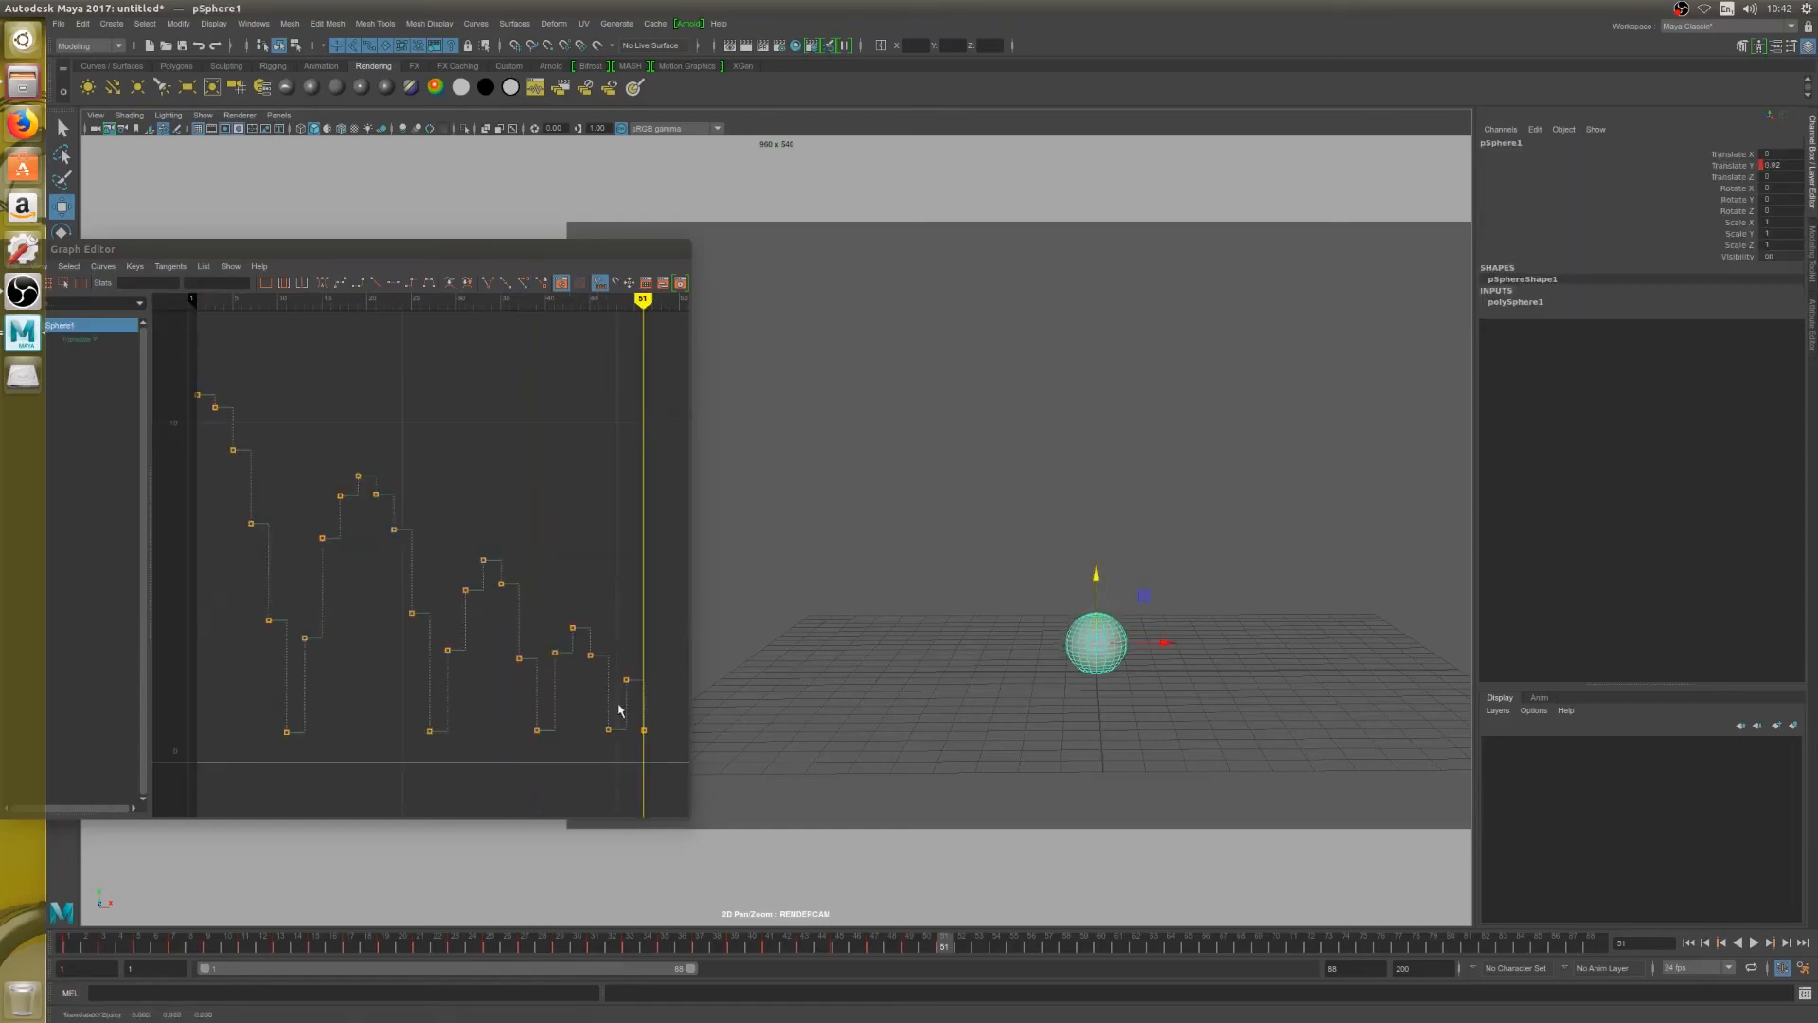
Copy the ground contact key on frame 47 and paste it onto the landing key at frame 51
{"action": "mouse_move", "coordinate": [619, 709]}
{"action": "left_mouse_down"}
{"action": "mouse_move", "coordinate": [595, 743]}
{"action": "mouse_move", "coordinate": [618, 745]}
{"action": "left_mouse_up"}
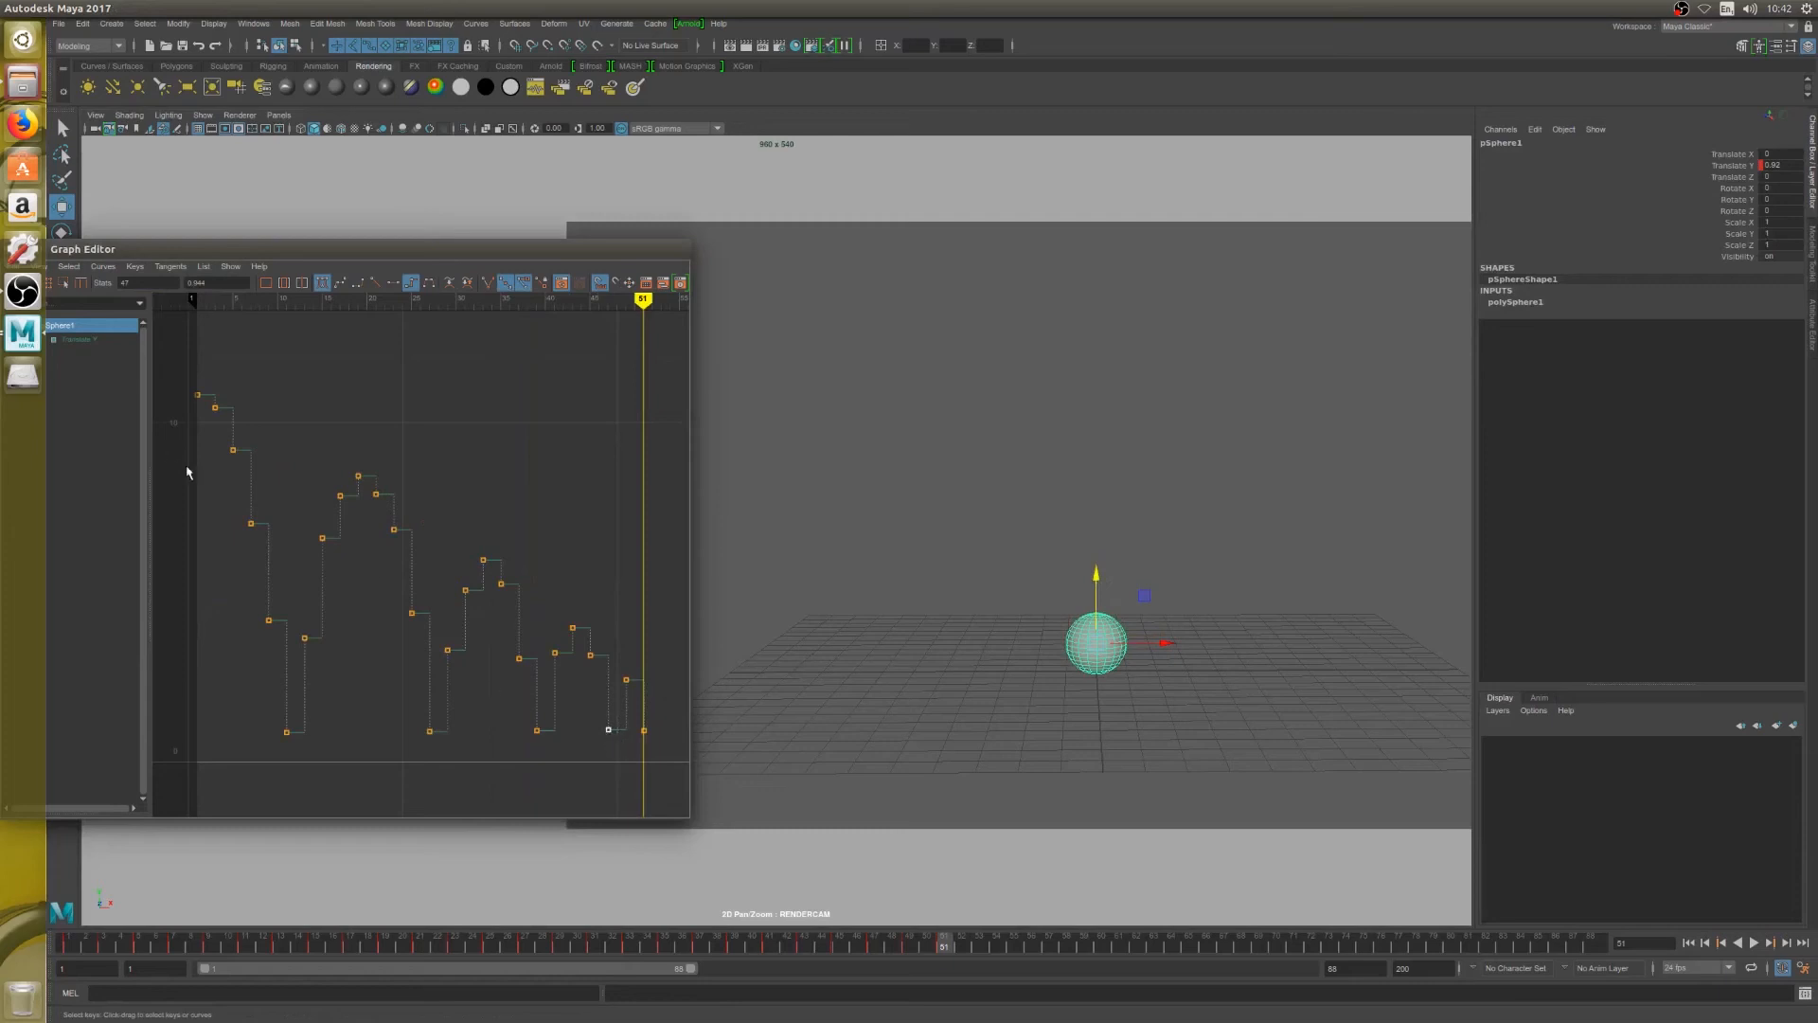
{"action": "left_click_drag", "start_coordinate": [142, 249], "coordinate": [210, 242]}
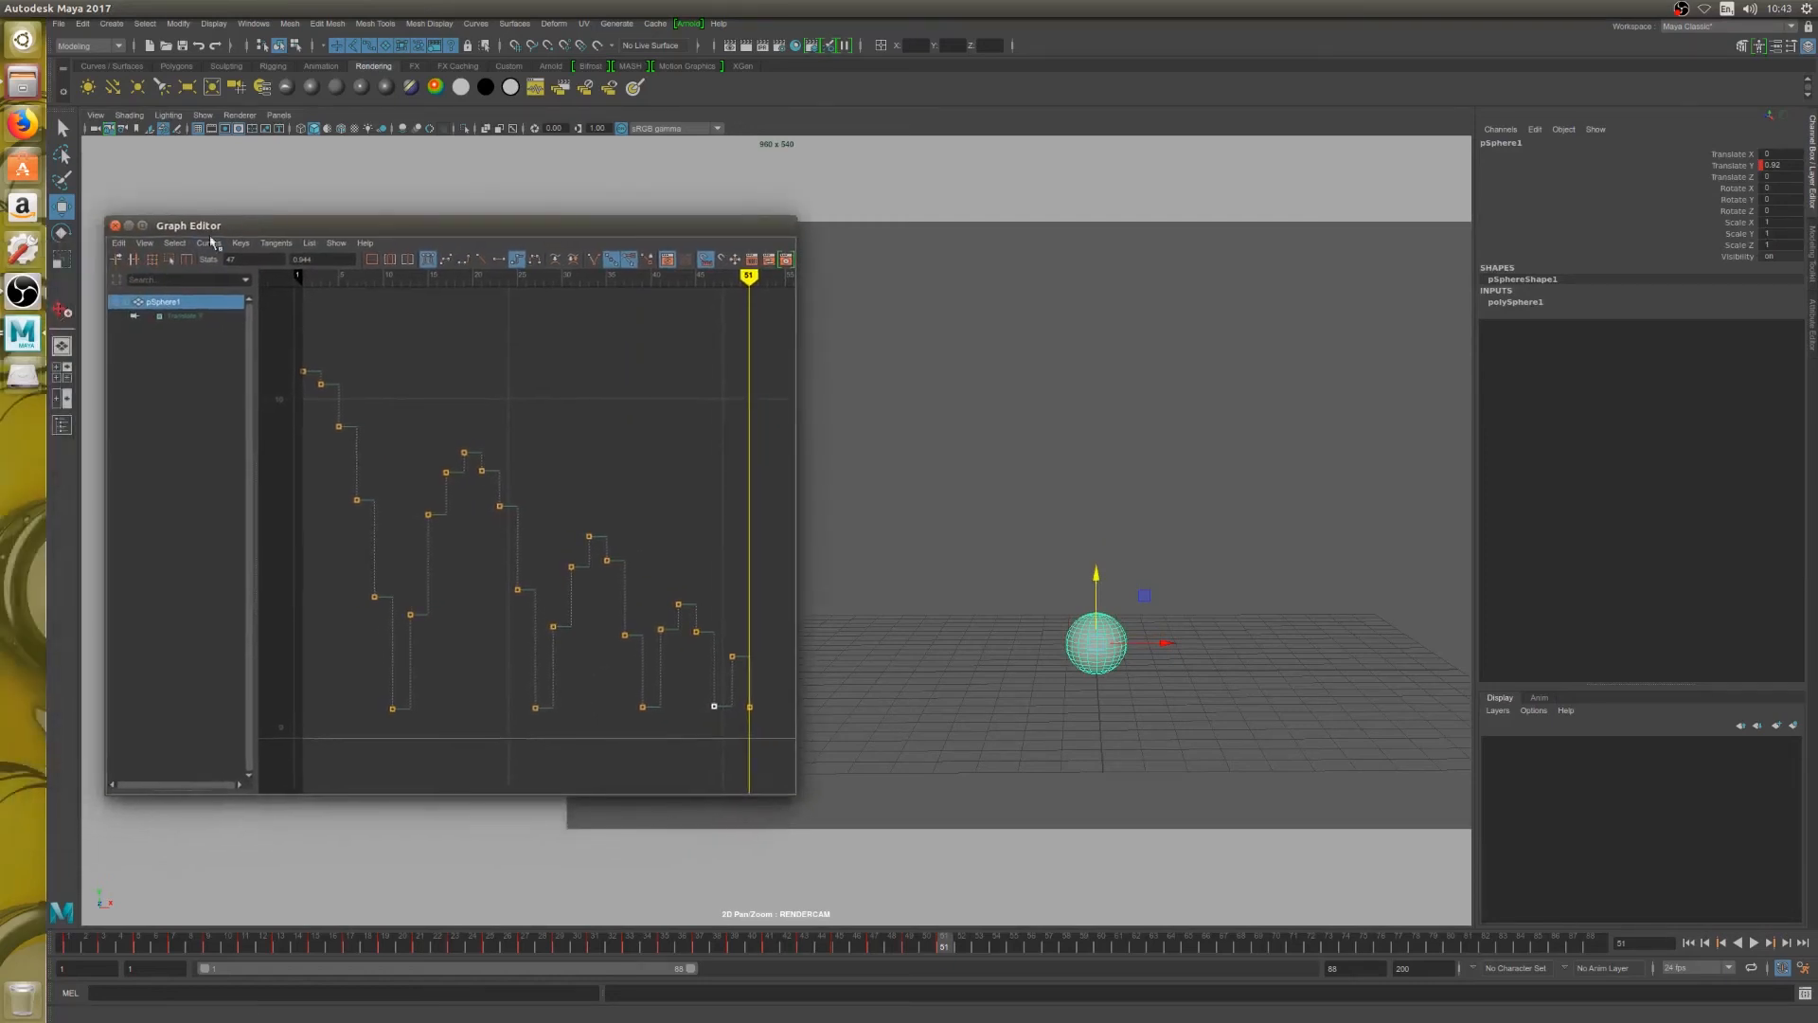
{"action": "left_click", "coordinate": [119, 244]}
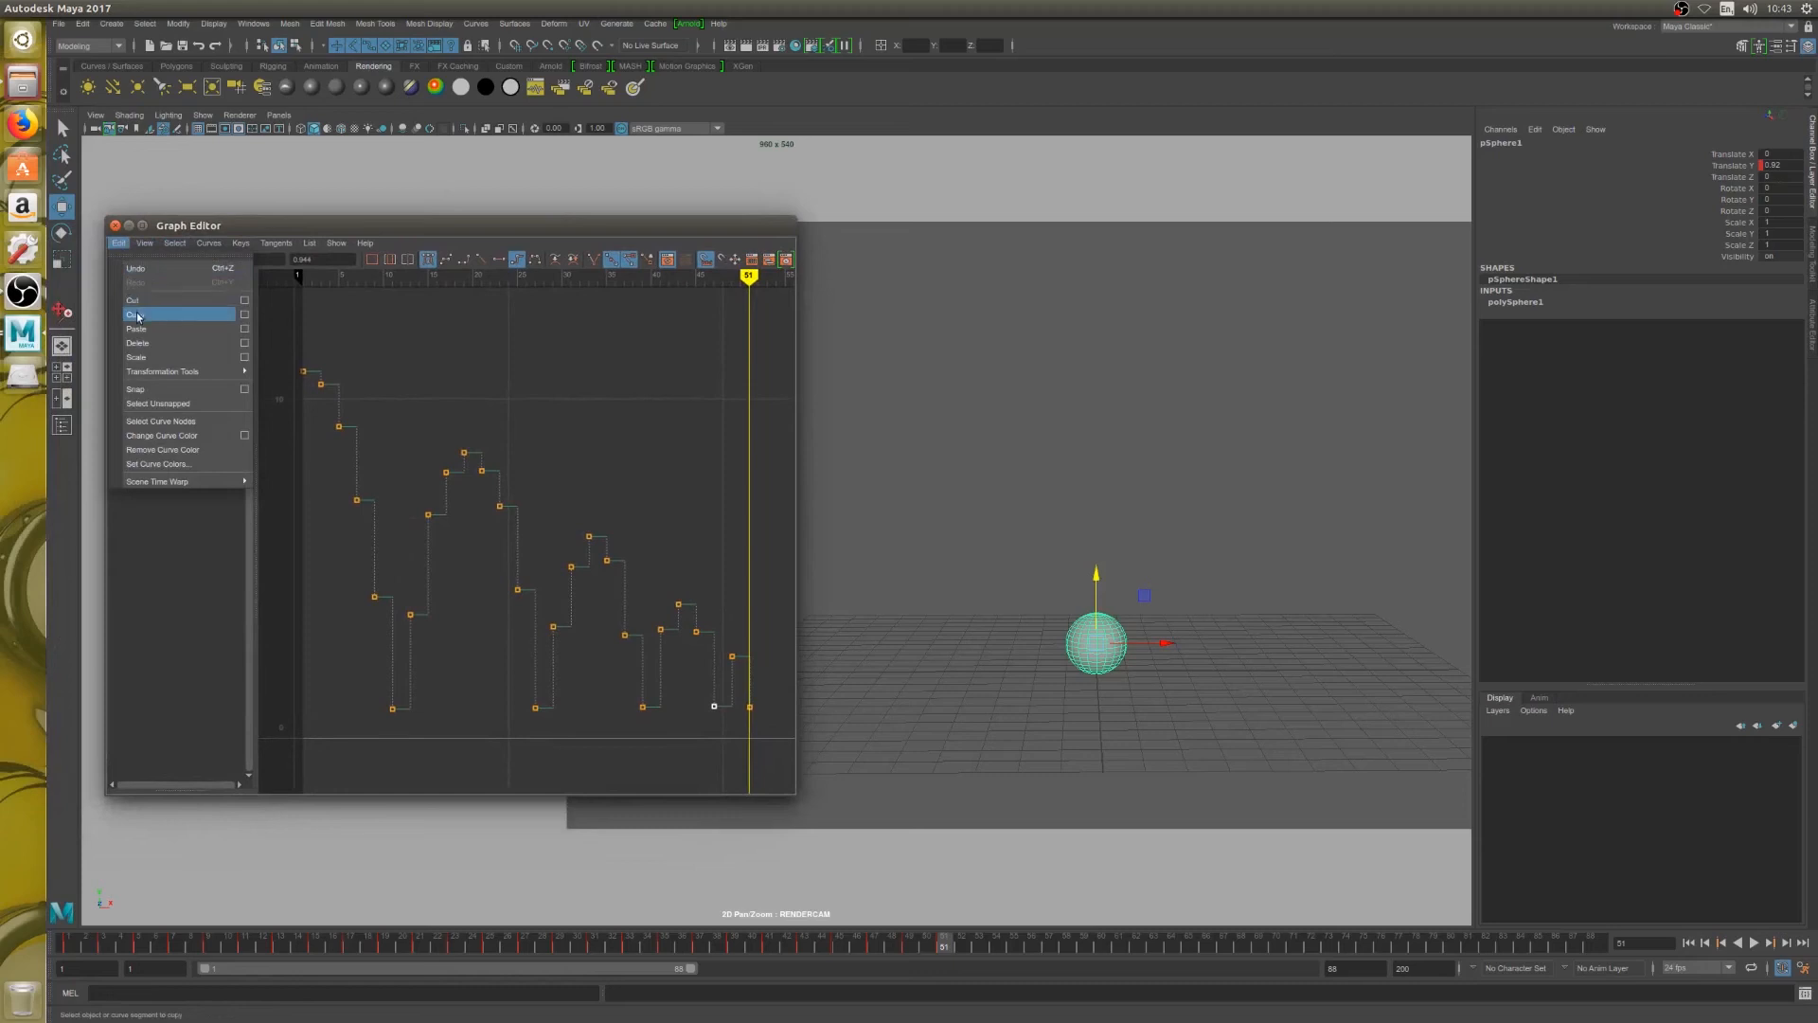
{"action": "left_click", "coordinate": [145, 301]}
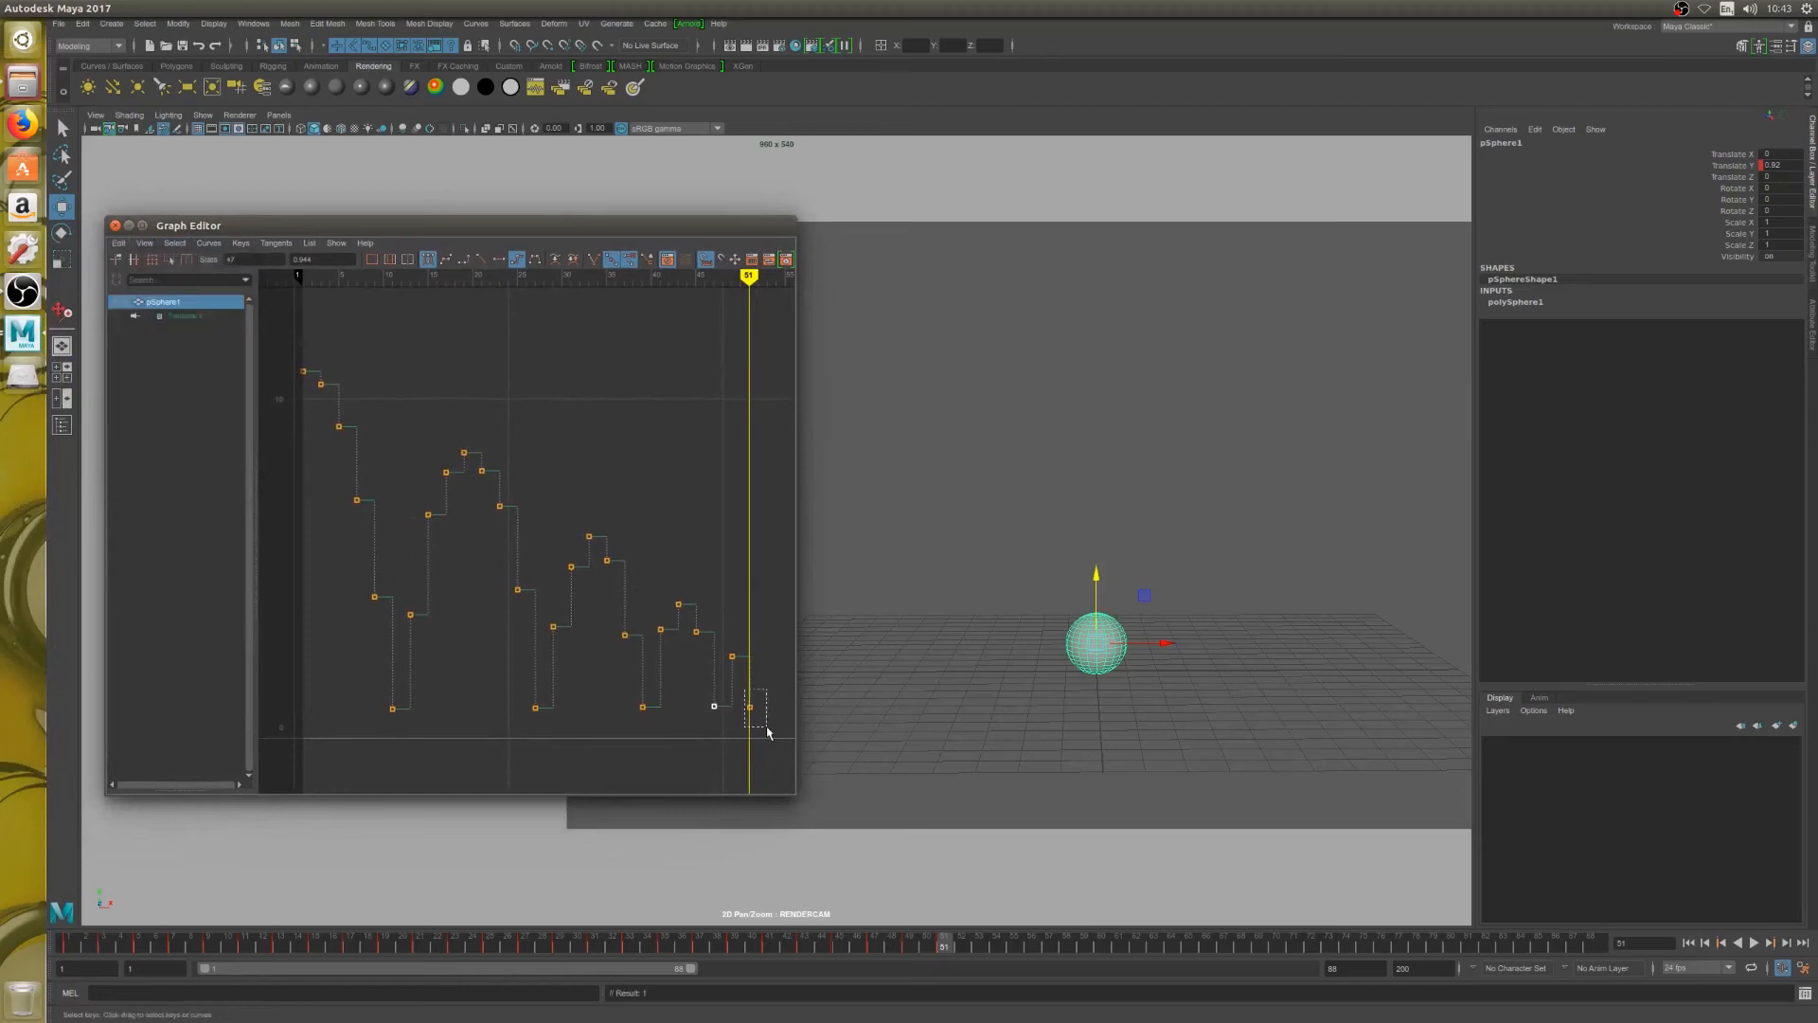
{"action": "left_click", "coordinate": [120, 243]}
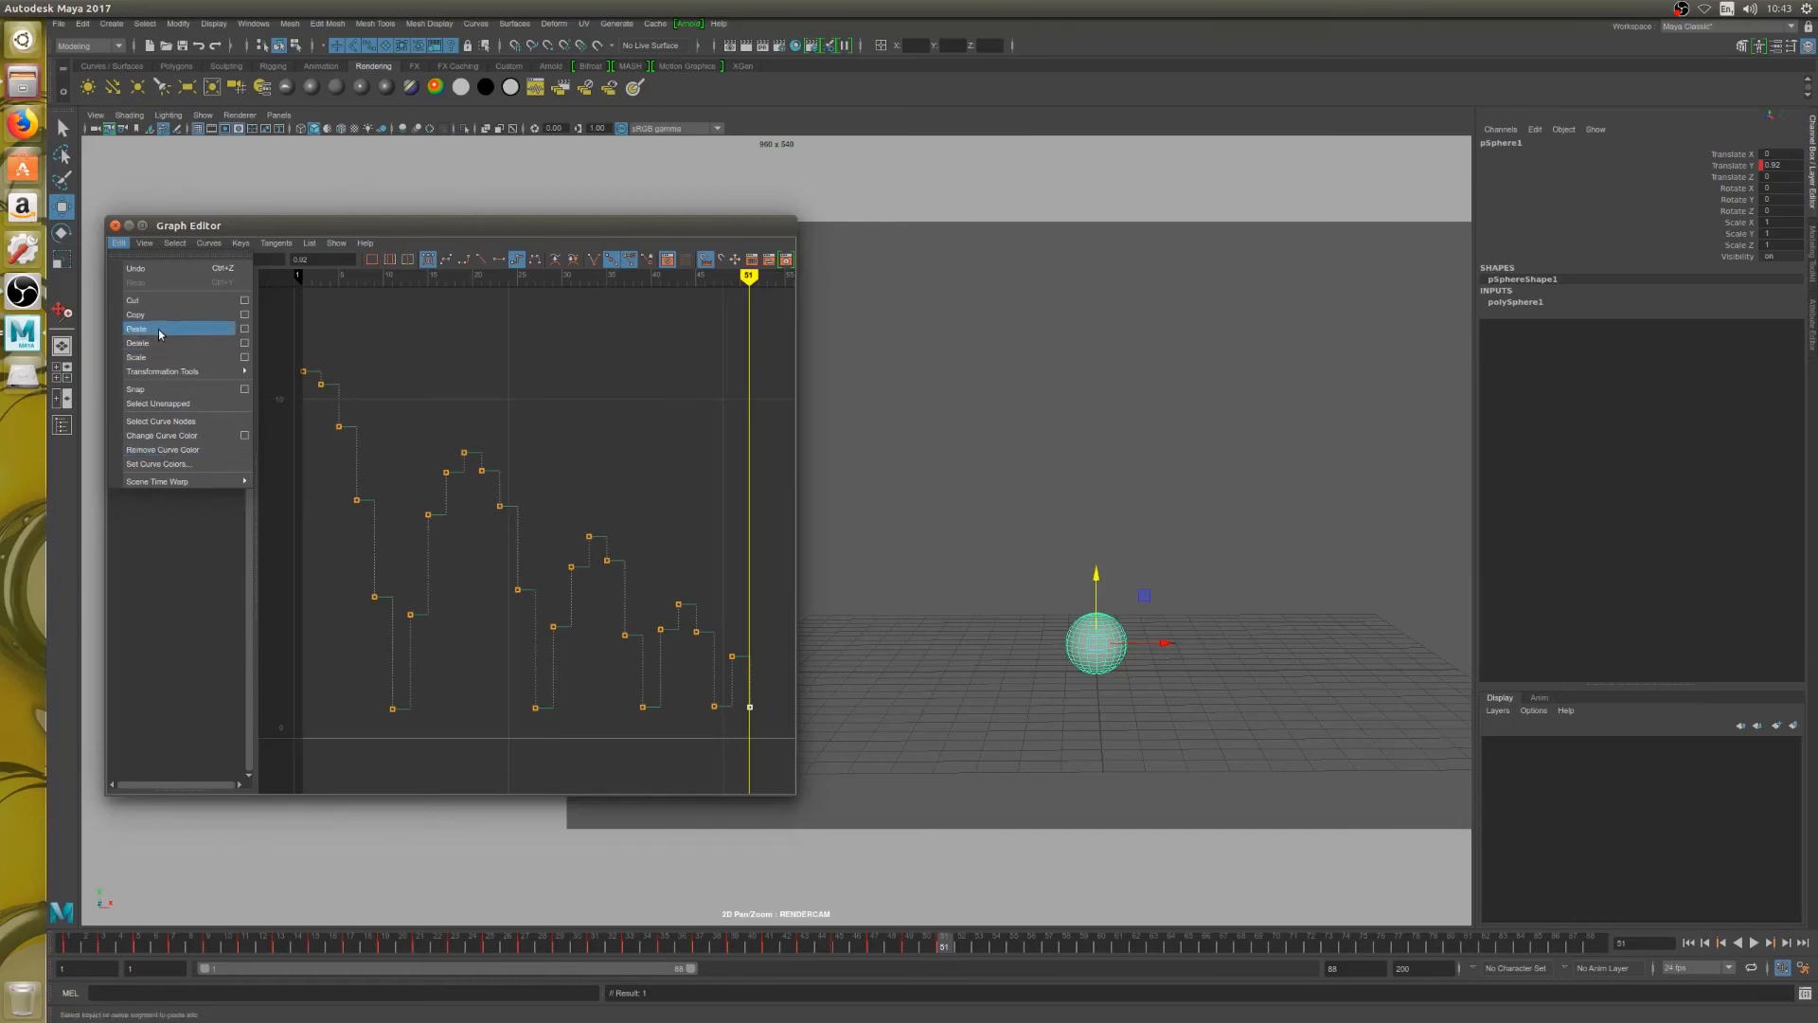
{"action": "left_click", "coordinate": [159, 331]}
{"action": "left_click_drag", "start_coordinate": [763, 719], "coordinate": [765, 721]}
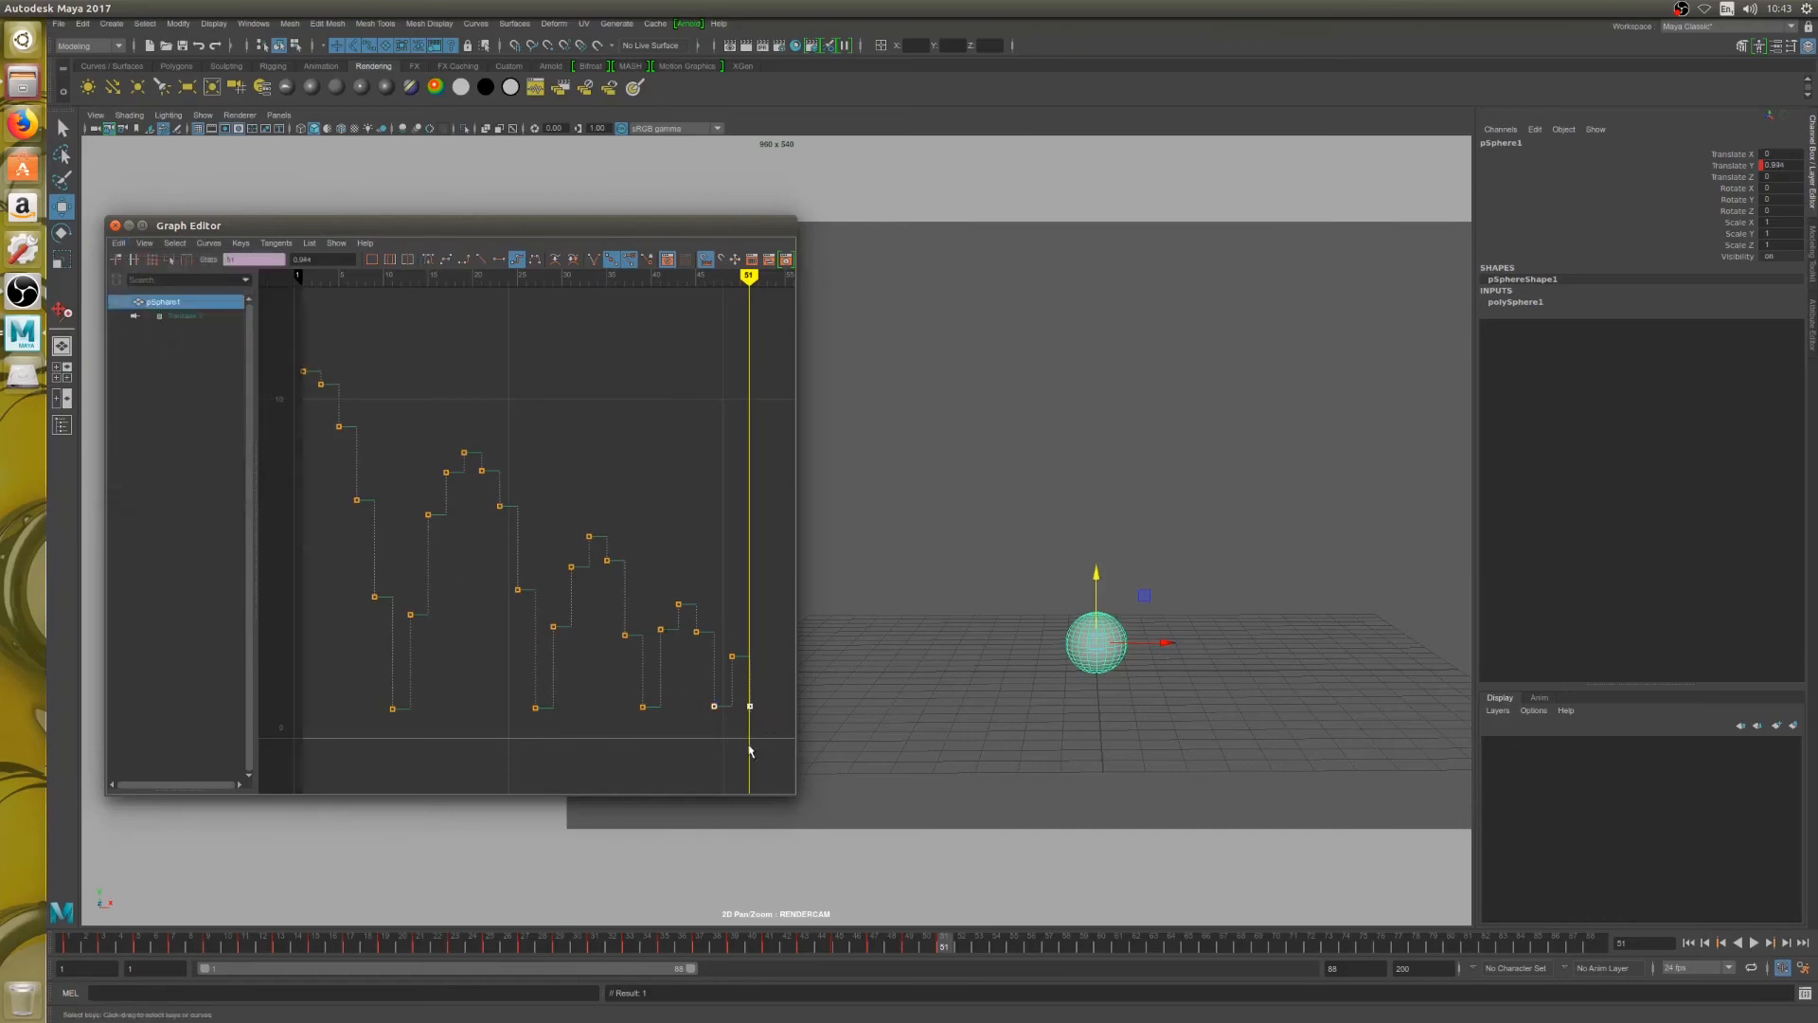
{"action": "left_click_drag", "start_coordinate": [647, 716], "coordinate": [649, 718]}
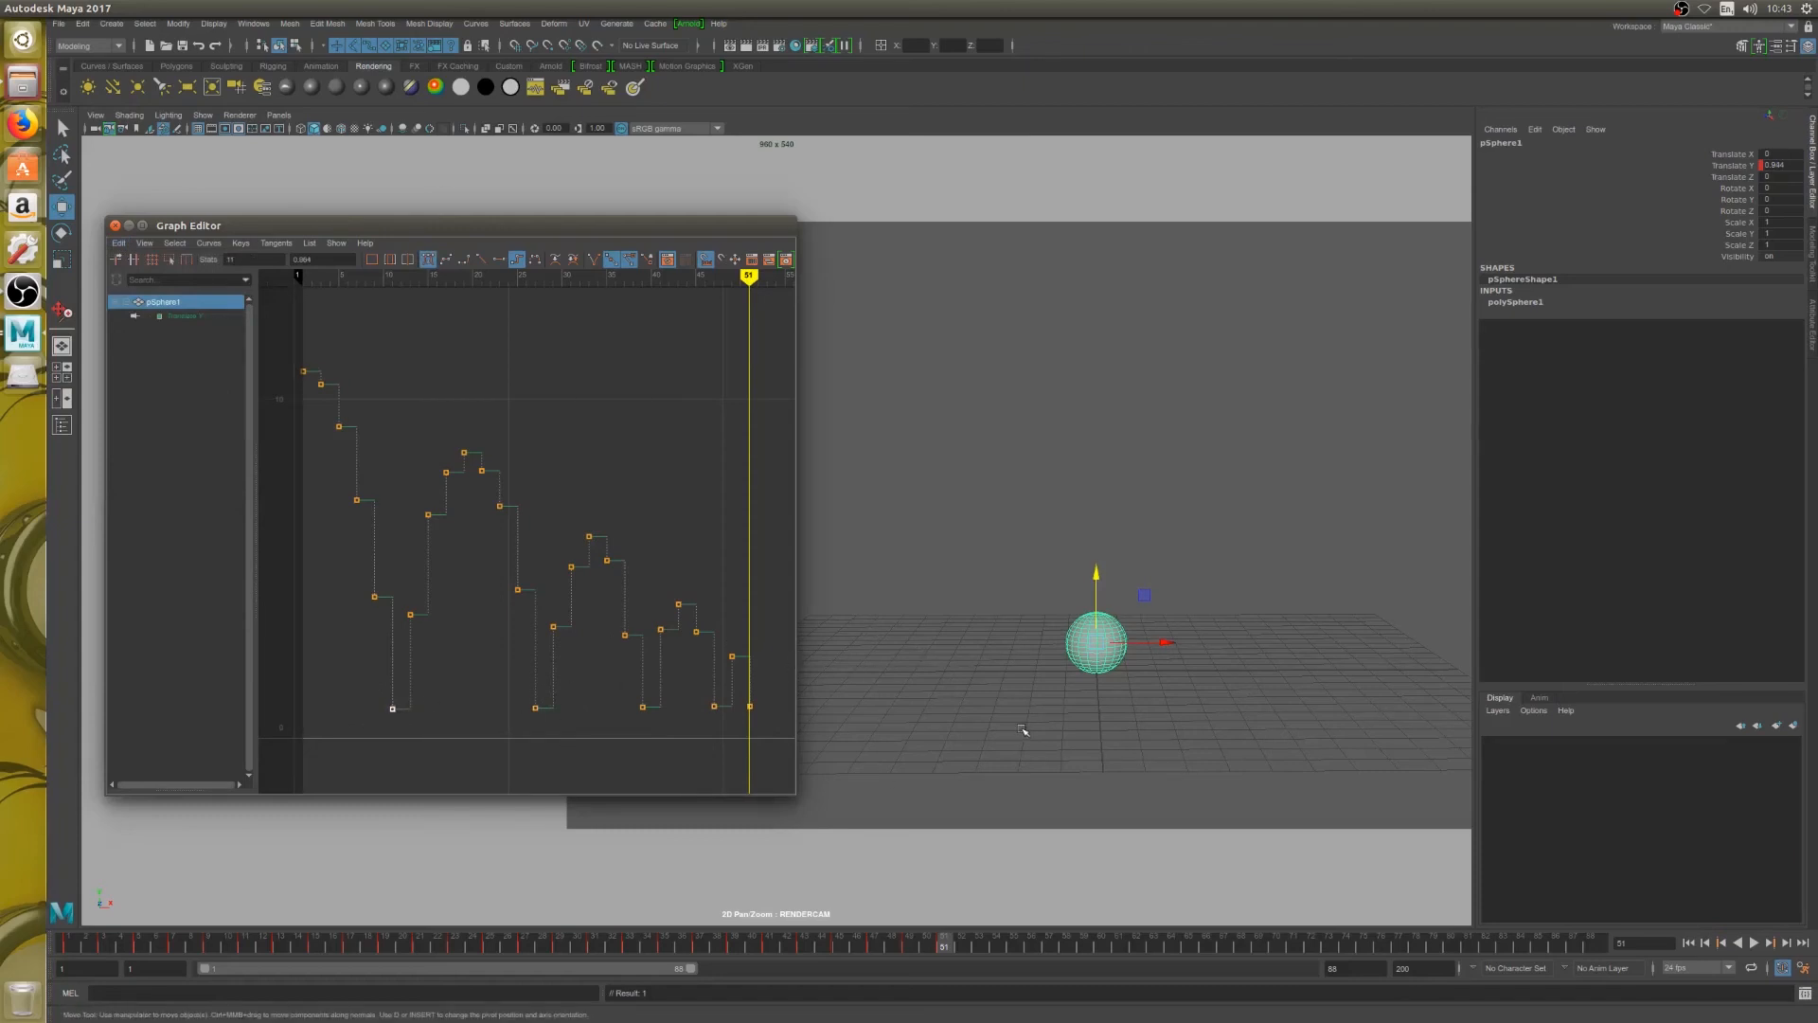
Key a tiny last hop by raising the sphere slightly at frame 52 and lowering it to about ground height at frame 53
{"action": "key", "text": "alt+period"}
{"action": "key", "text": "alt+comma"}
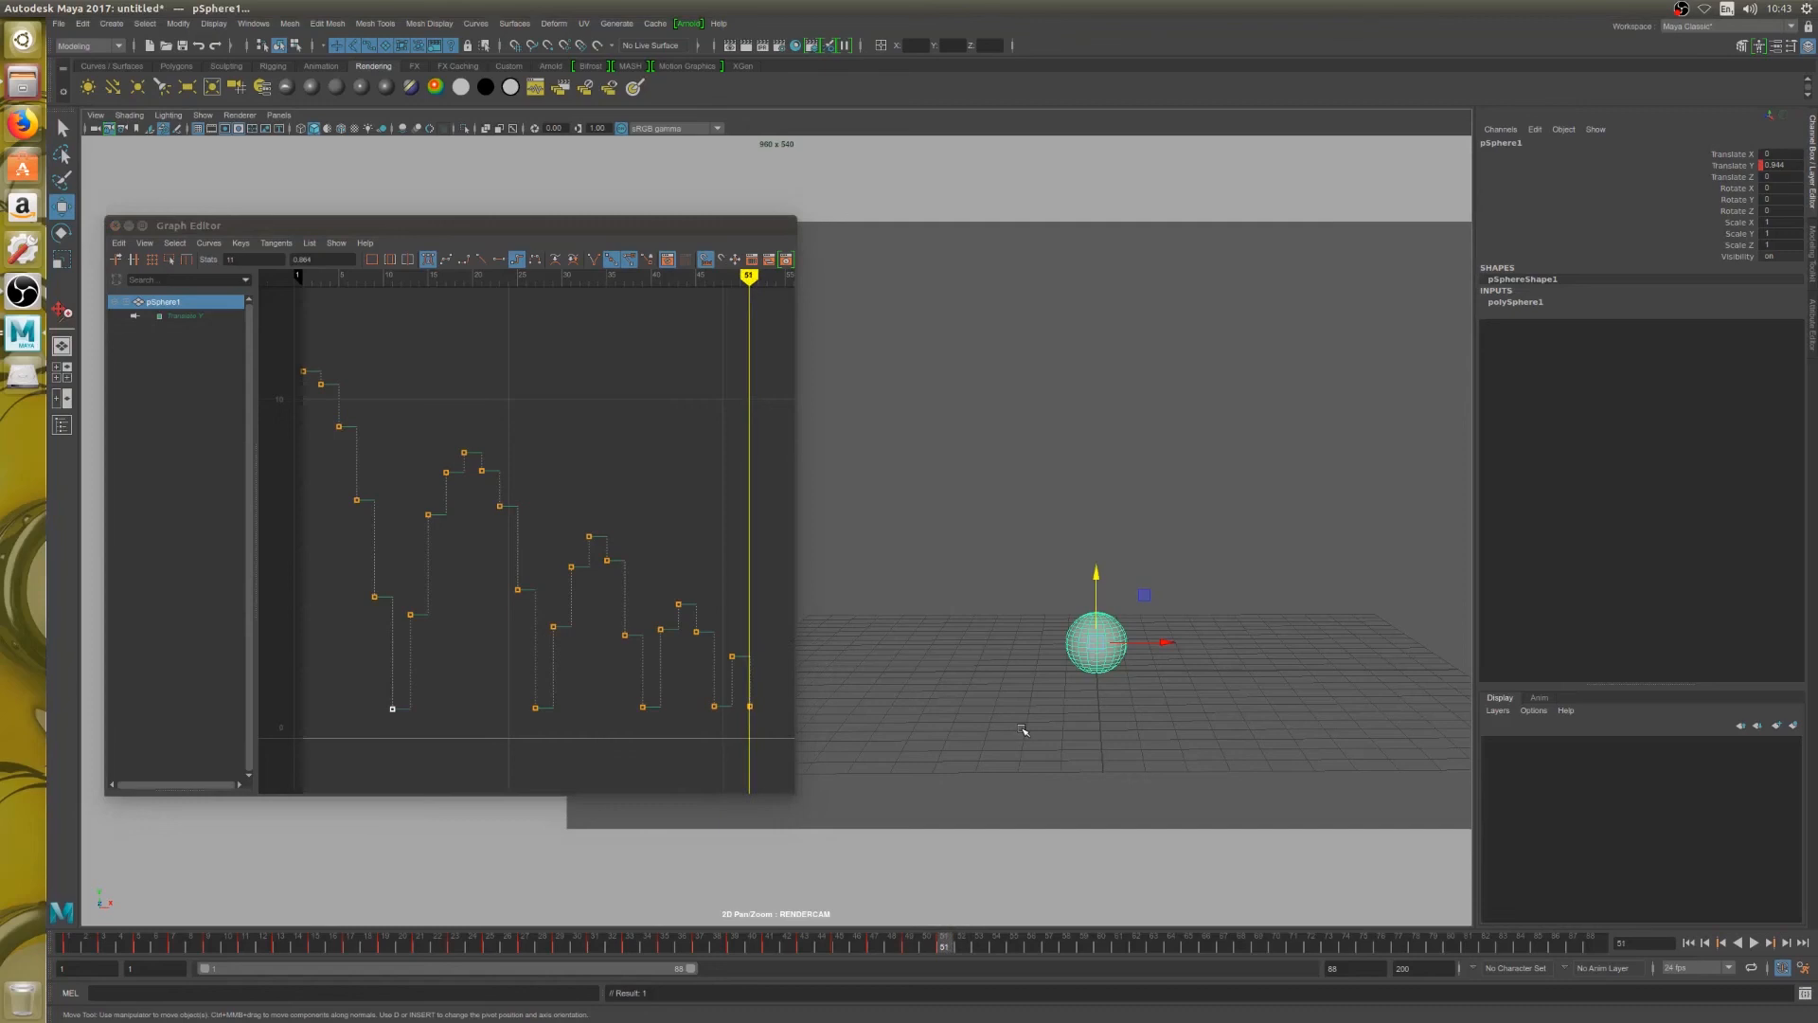
{"action": "key", "text": "alt+period"}
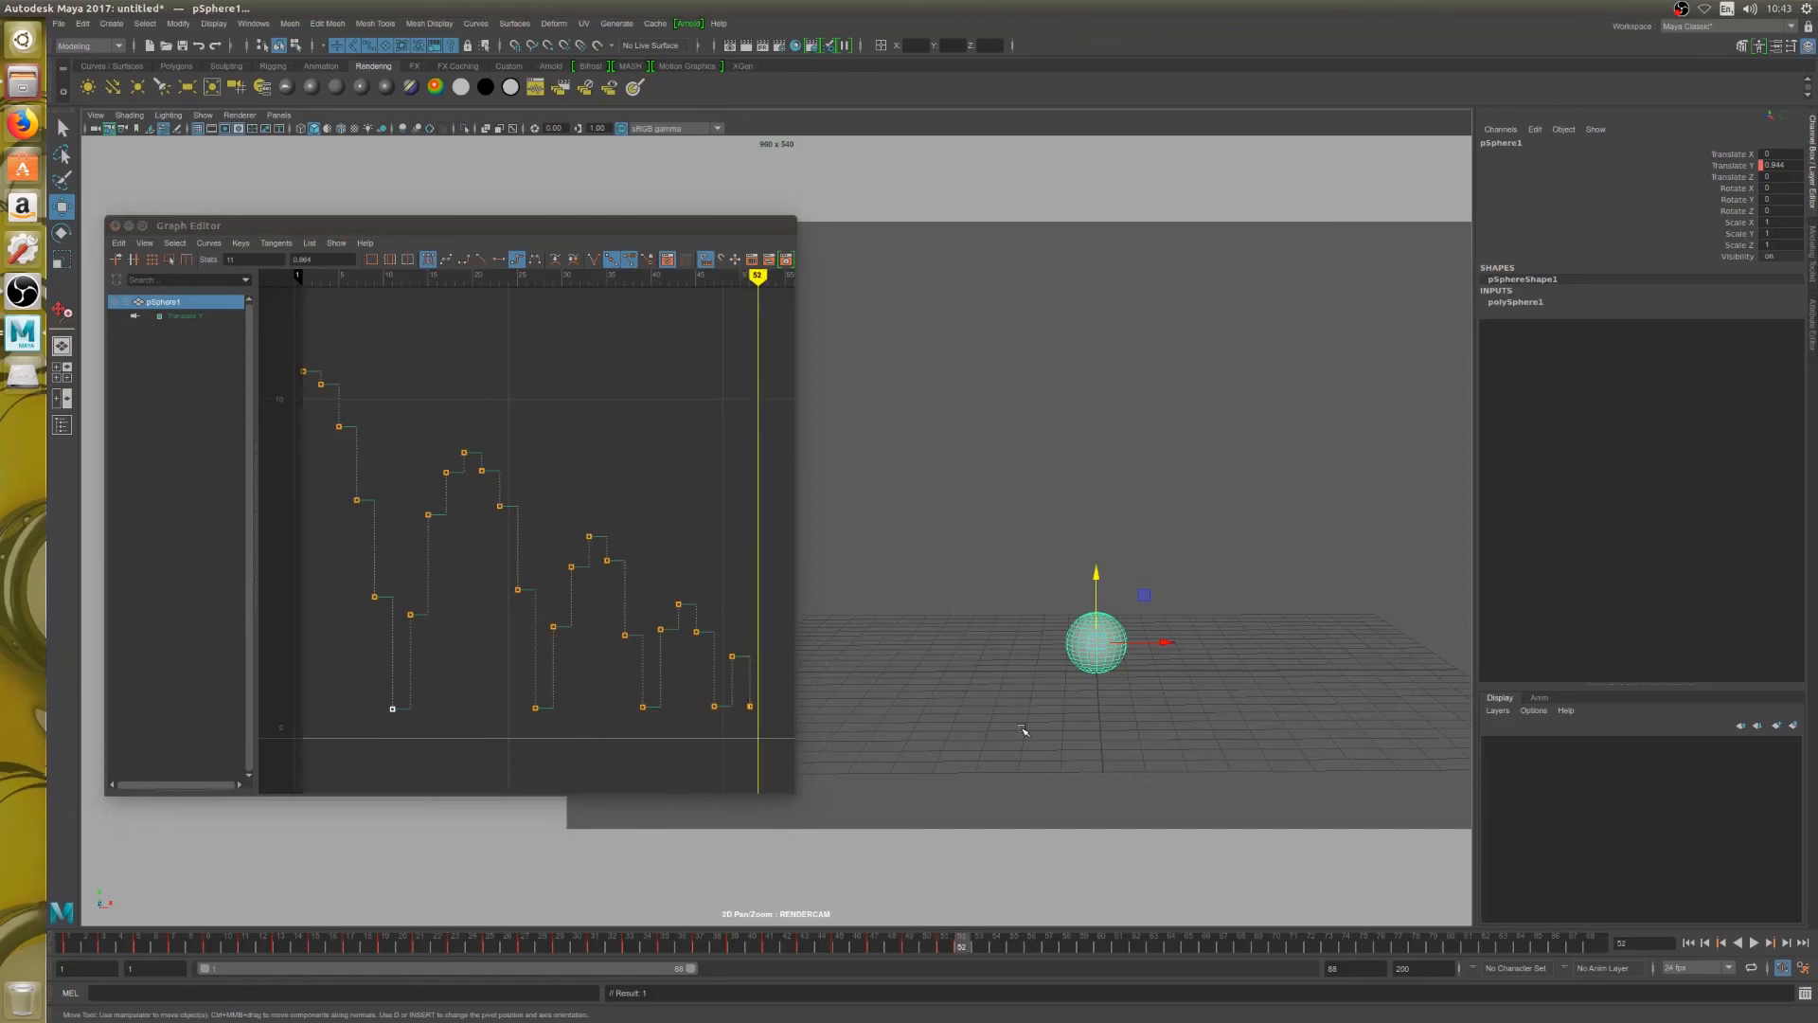
{"action": "left_click_drag", "start_coordinate": [1101, 580], "coordinate": [1096, 577]}
{"action": "key", "text": "alt+period"}
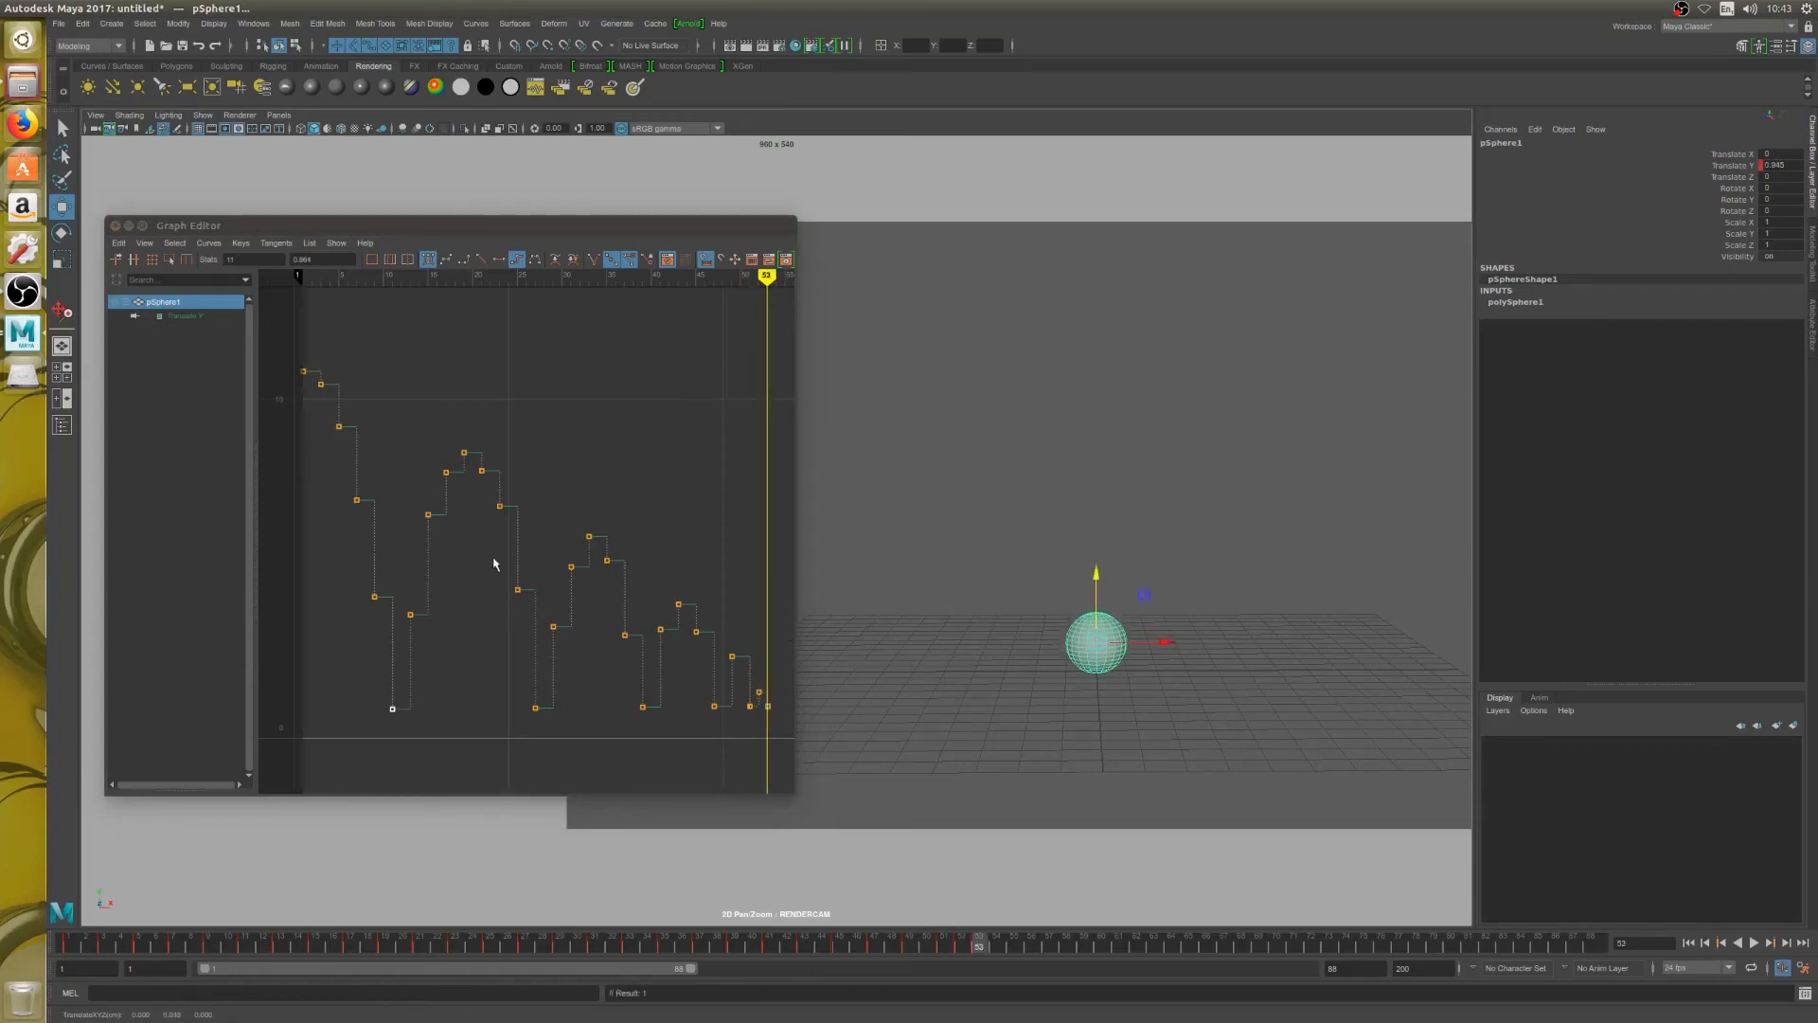
Paste the copied ground contact key onto frame 53, and play back the animation
{"action": "left_click", "coordinate": [118, 243]}
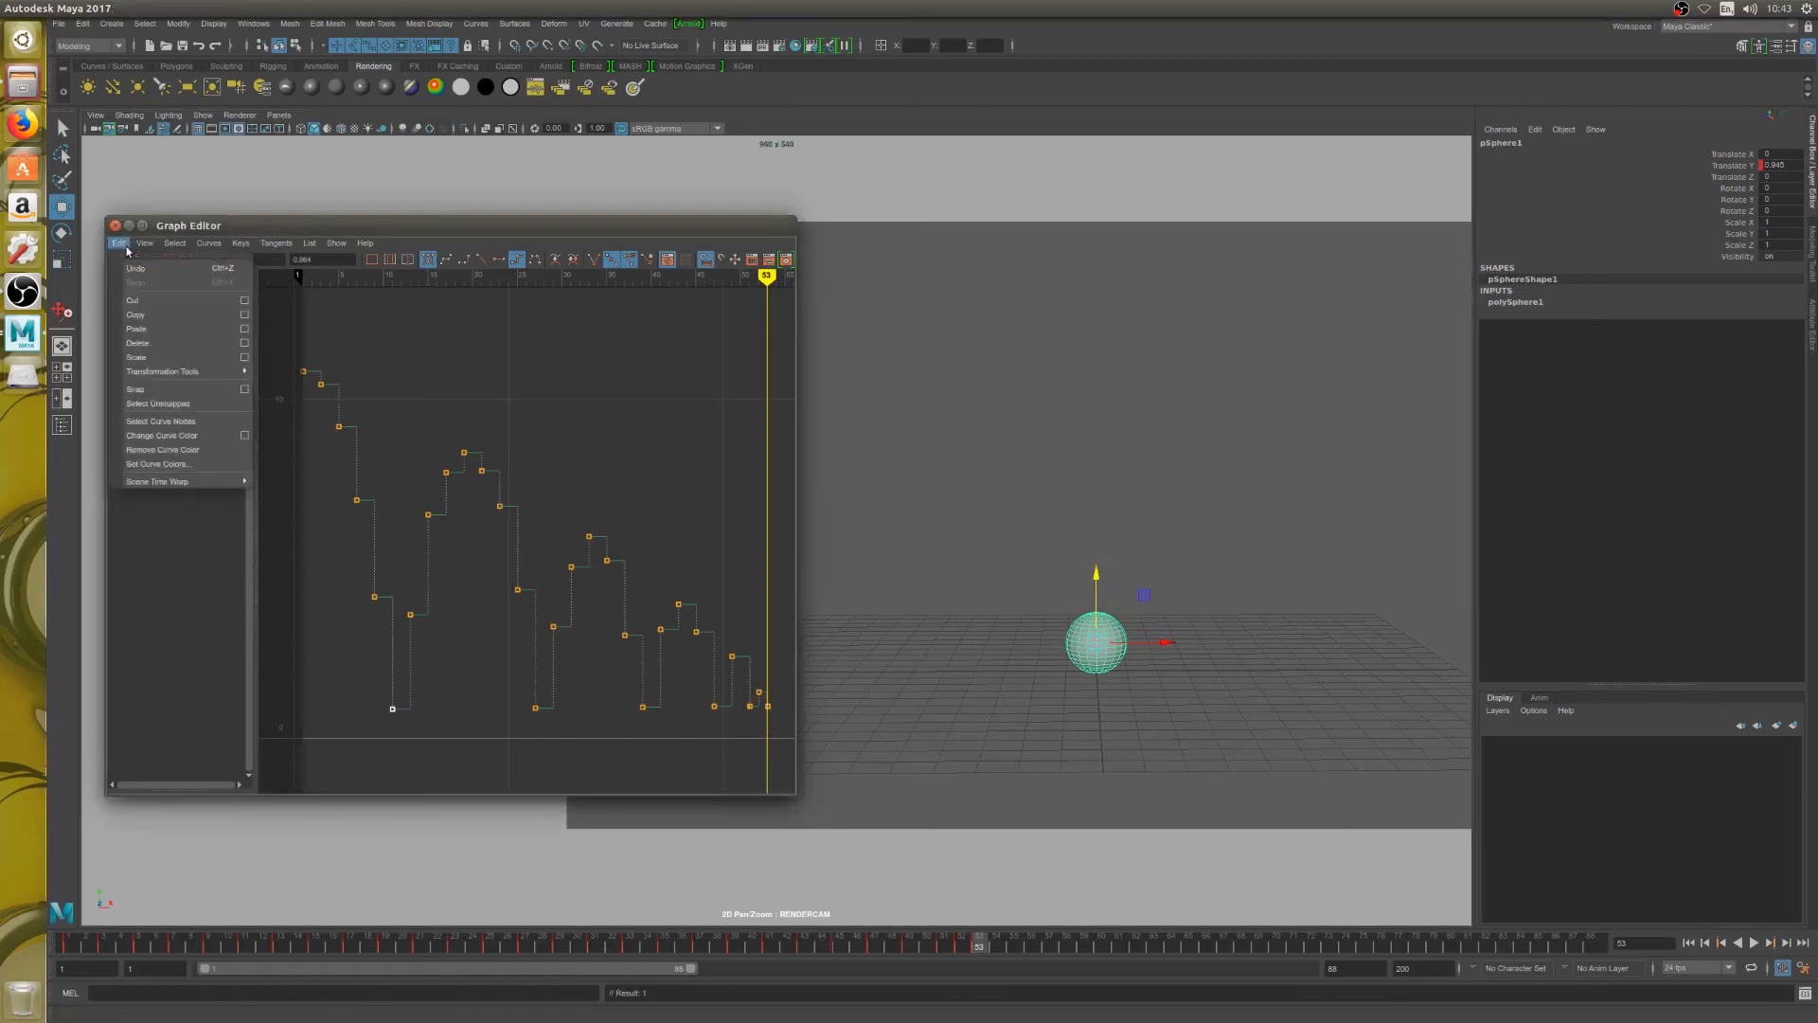
{"action": "left_click", "coordinate": [150, 329]}
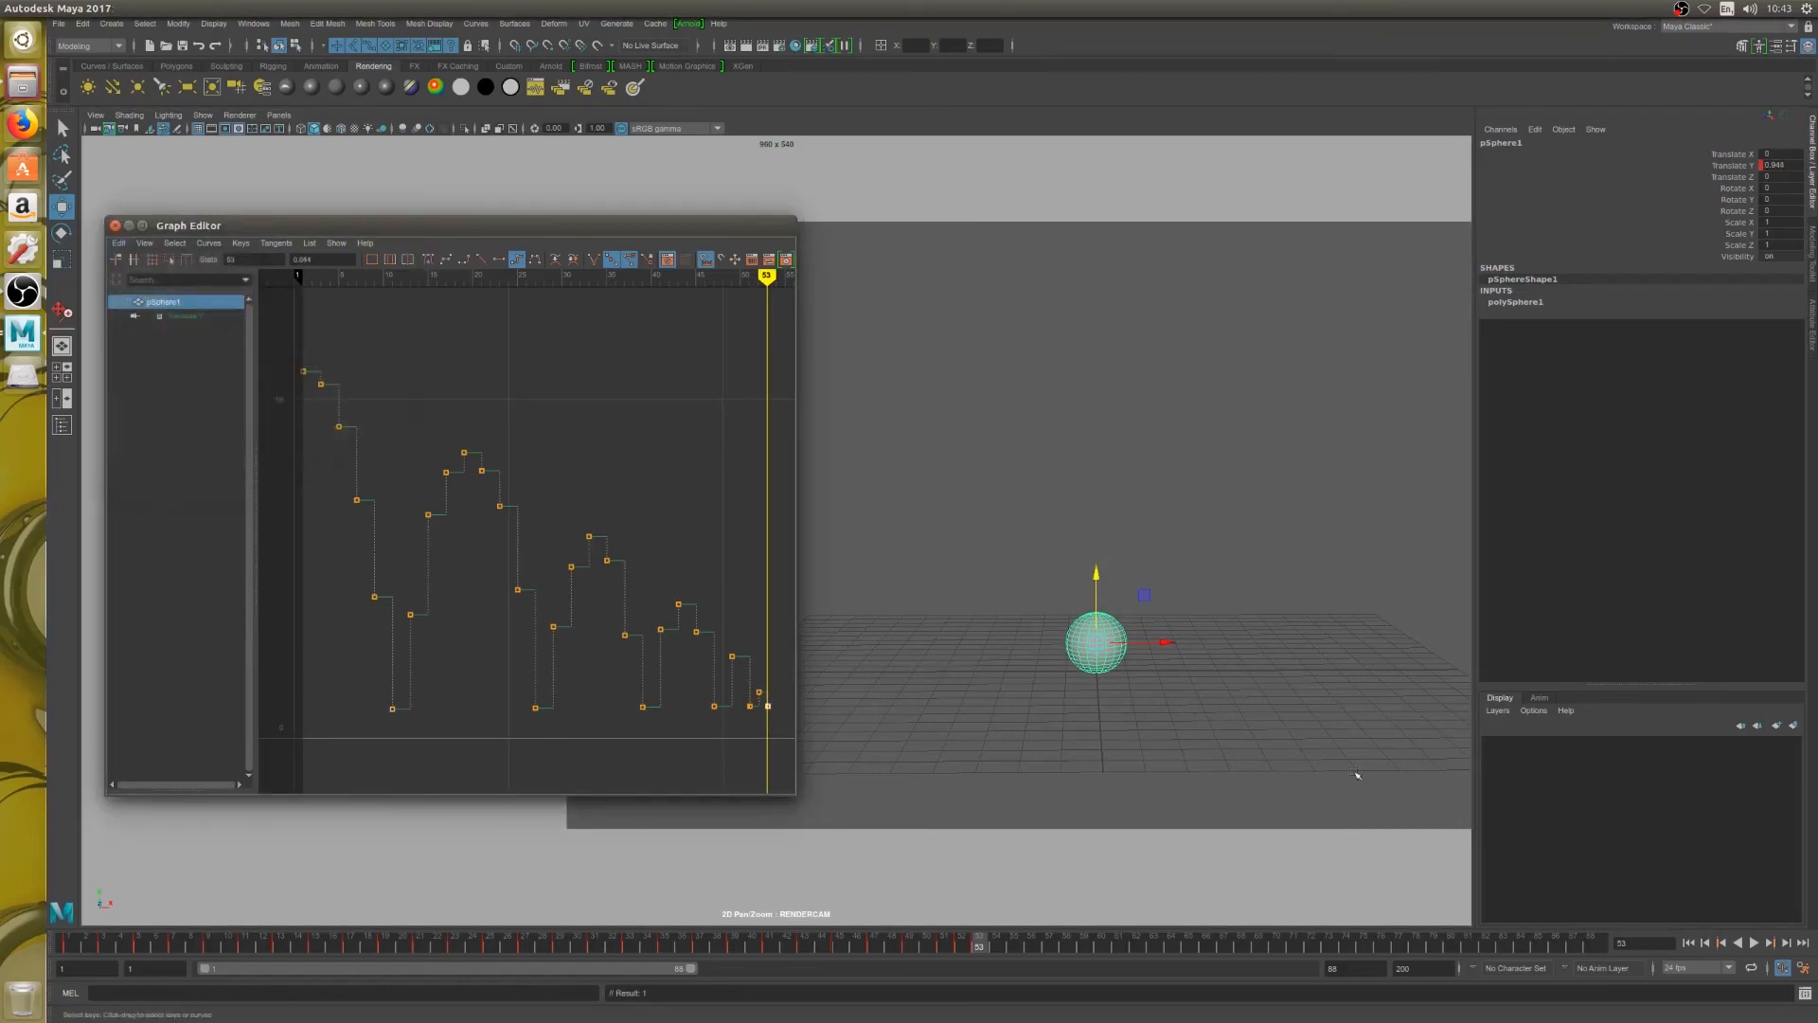
{"action": "left_click", "coordinate": [1752, 942]}
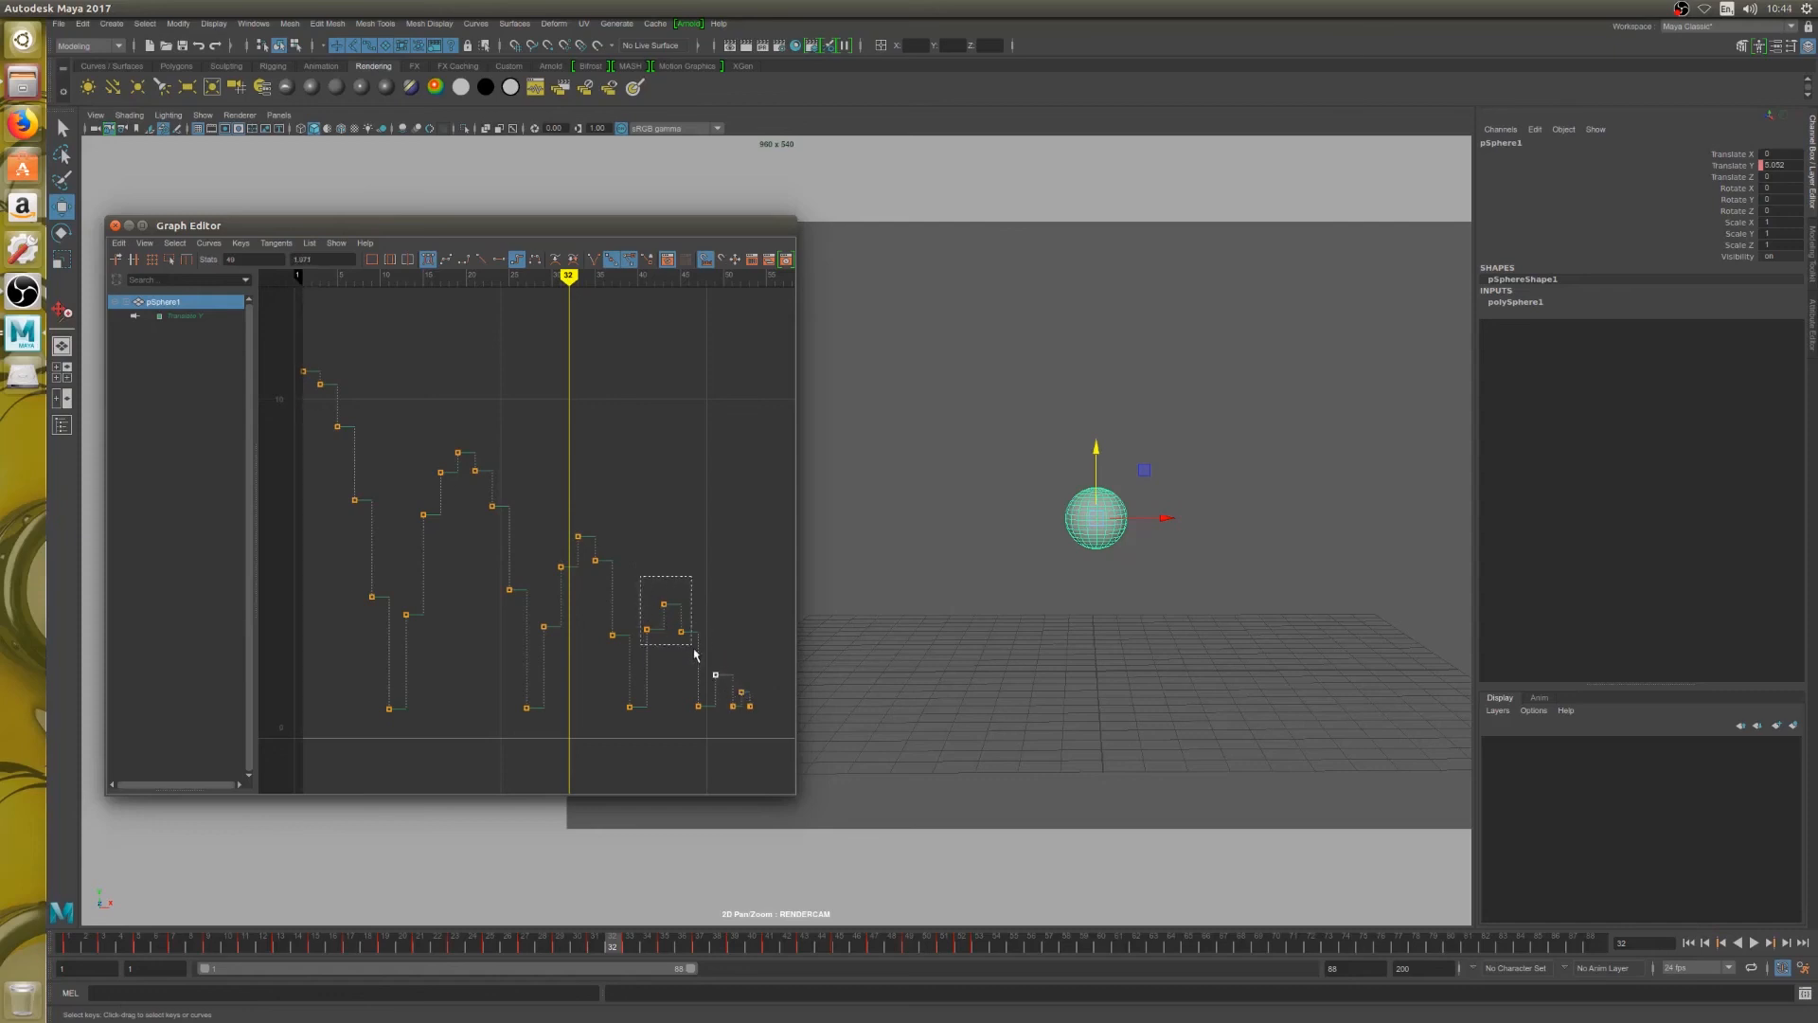
Lower the fourth bounce's airborne keys on frames 41 to 45 and the third bounce's upper keys on frames 31 to 35
{"action": "left_click_drag", "start_coordinate": [694, 649], "coordinate": [694, 650]}
{"action": "middle_click_drag", "start_coordinate": [691, 655], "coordinate": [691, 682], "text": "shift"}
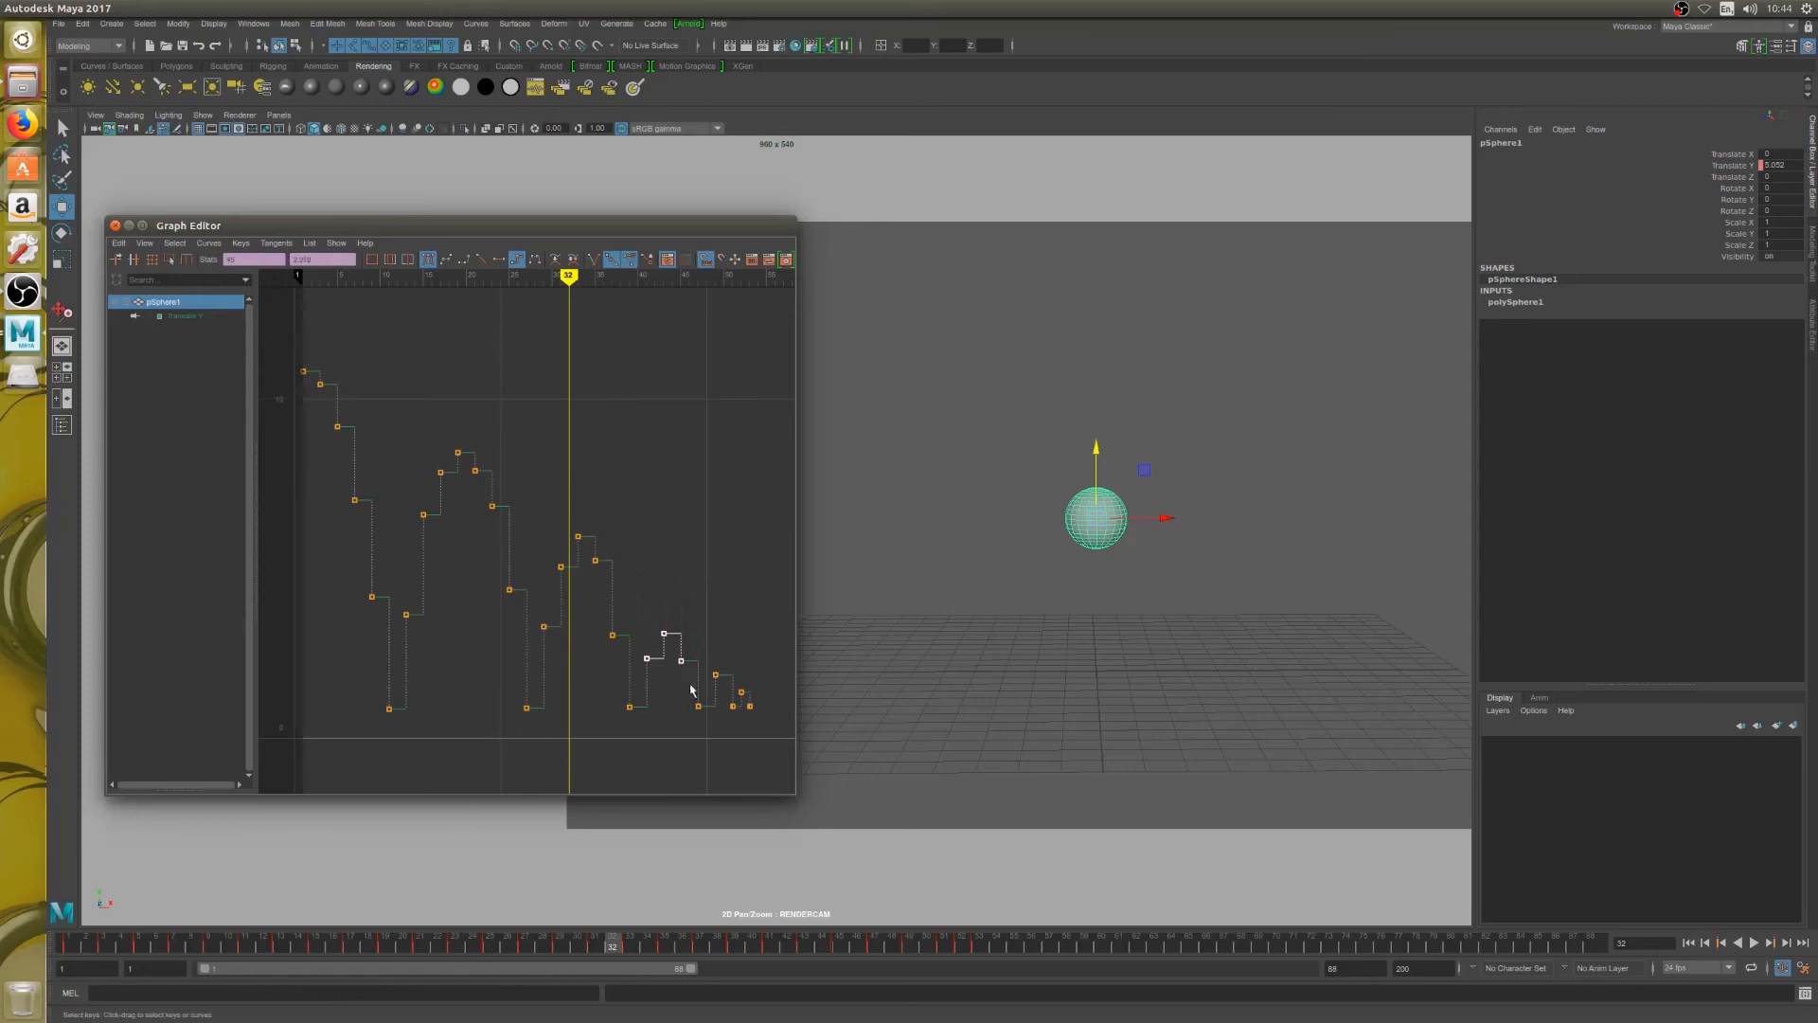
{"action": "left_click_drag", "start_coordinate": [547, 514], "coordinate": [614, 604]}
{"action": "middle_click_drag", "start_coordinate": [613, 604], "coordinate": [619, 634], "text": "shift"}
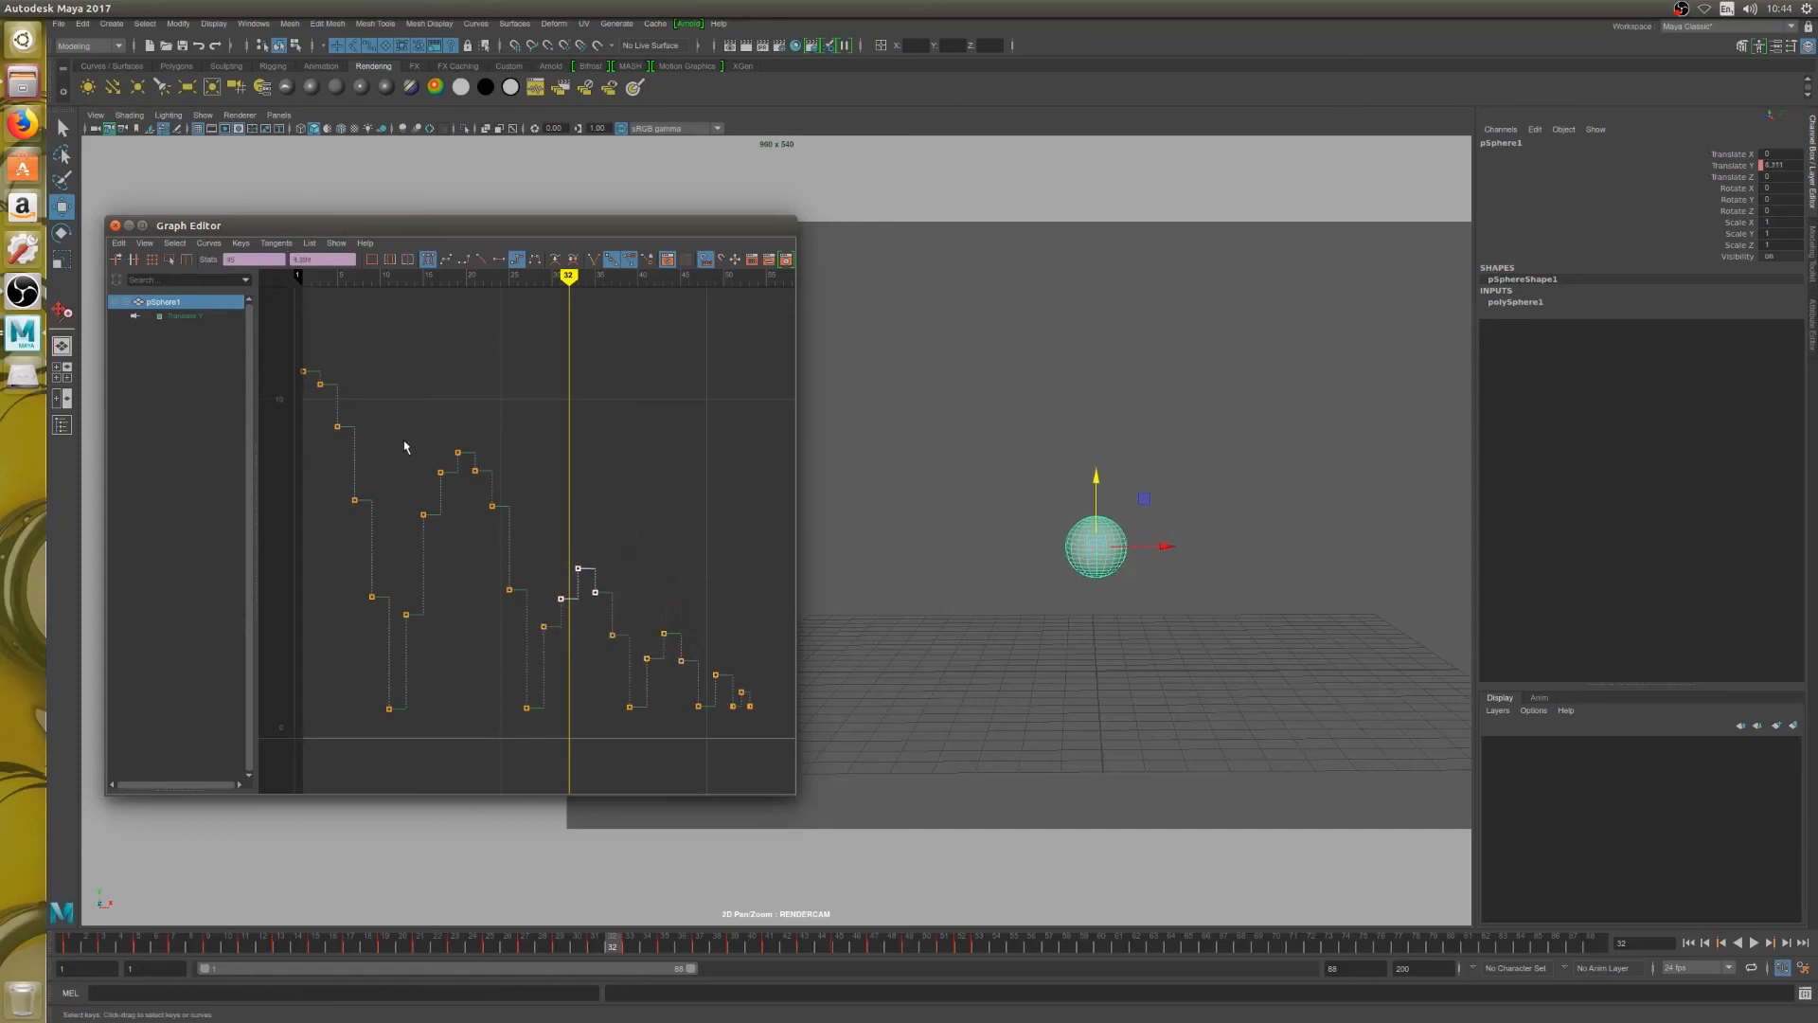
Lower the second bounce's upper keys on frames 15 to 23, and play back the animation
{"action": "left_click_drag", "start_coordinate": [405, 447], "coordinate": [539, 572]}
{"action": "middle_click_drag", "start_coordinate": [520, 536], "coordinate": [519, 557], "text": "shift"}
{"action": "left_click", "coordinate": [1754, 943]}
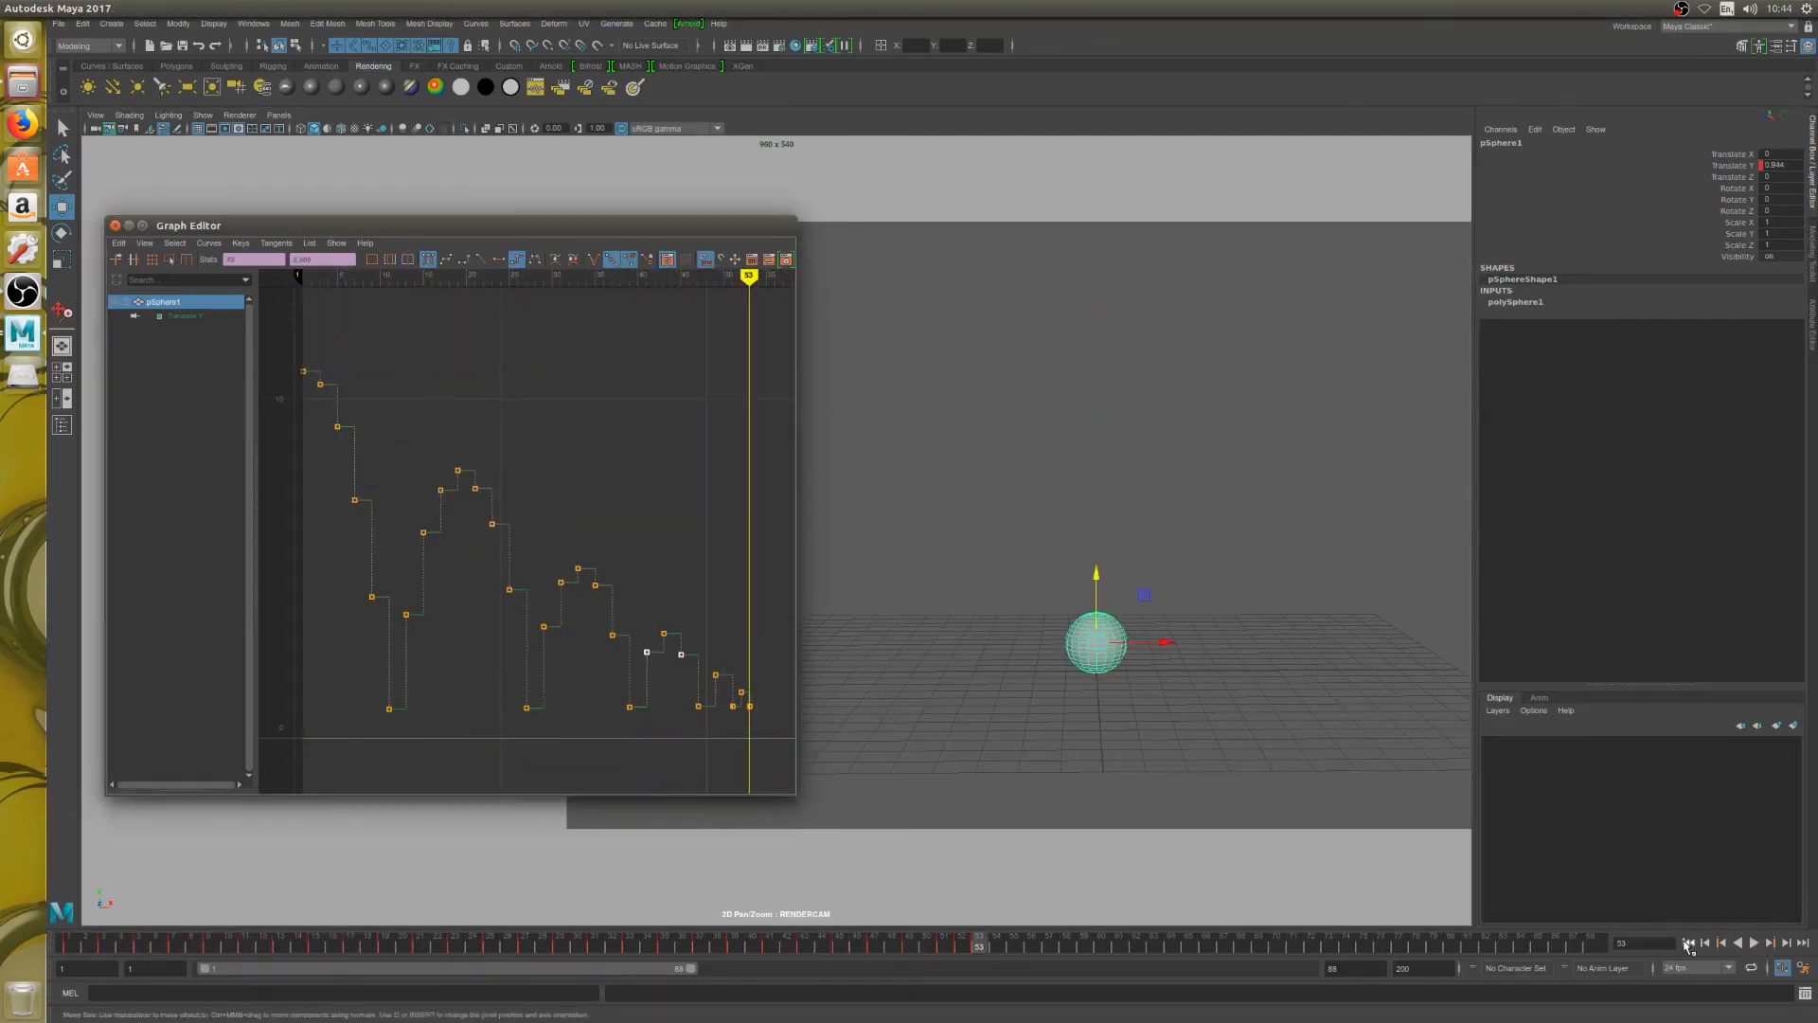
{"action": "left_click", "coordinate": [1755, 943]}
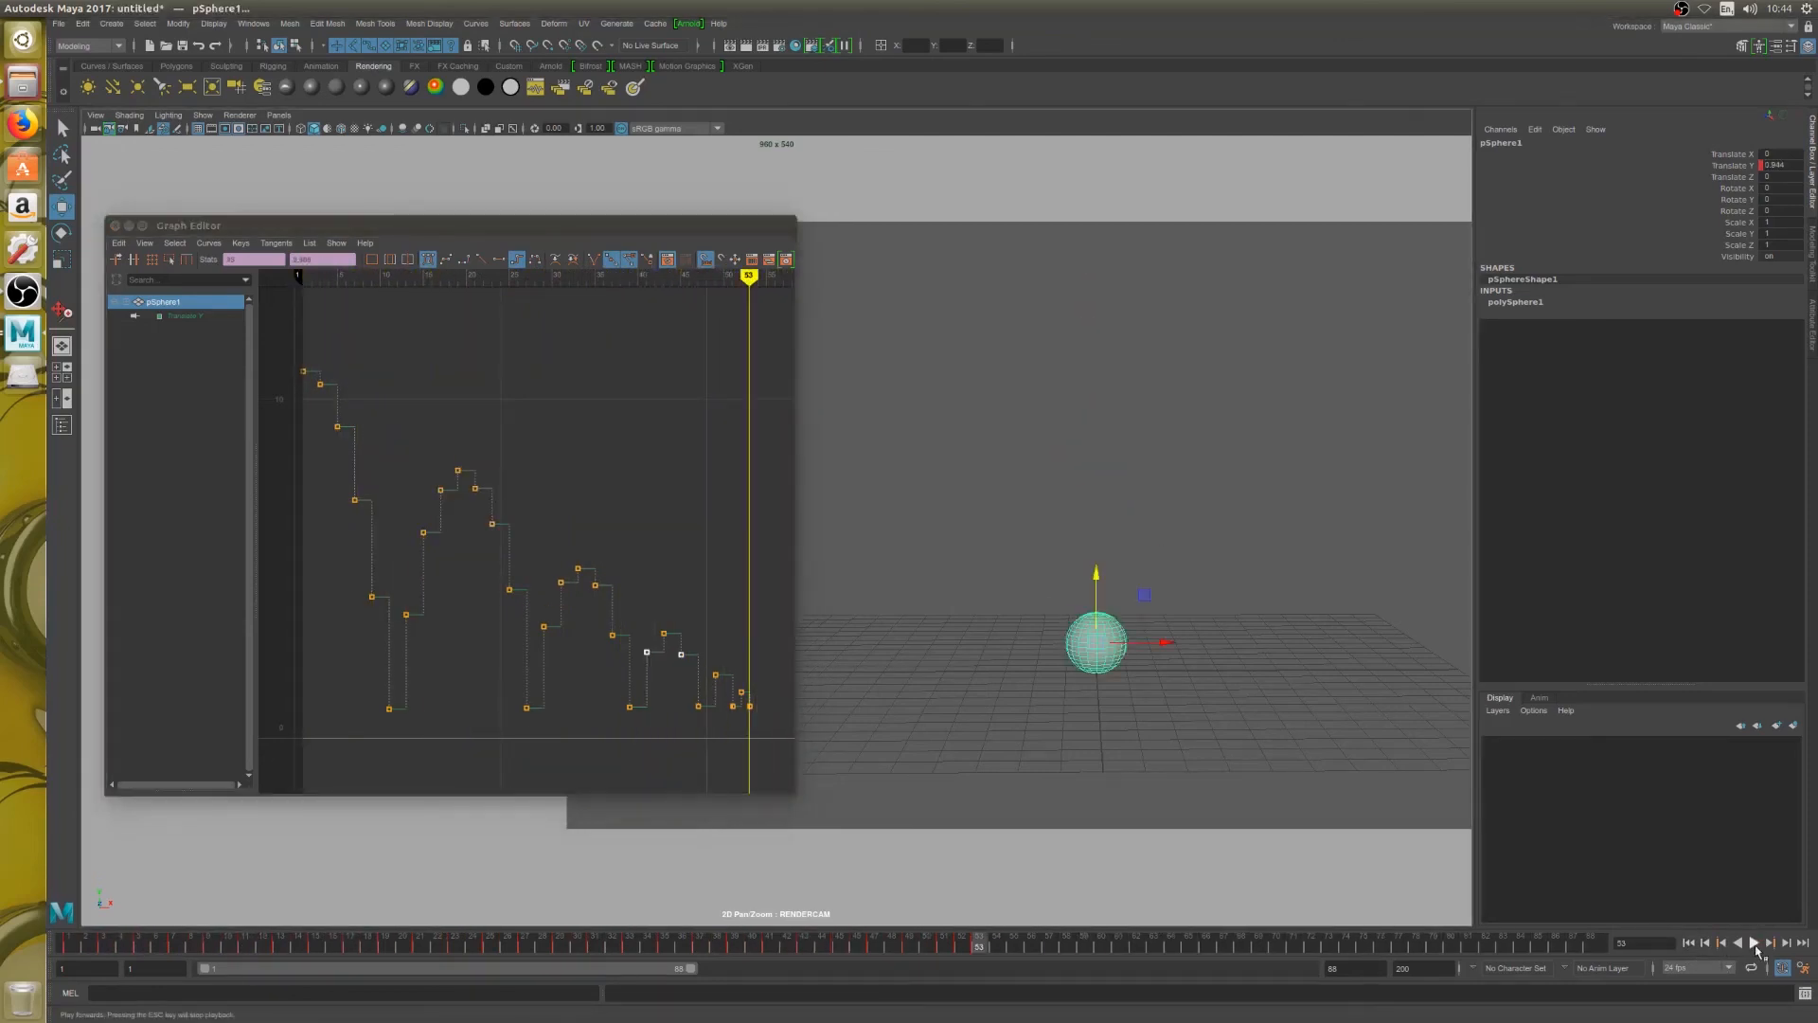